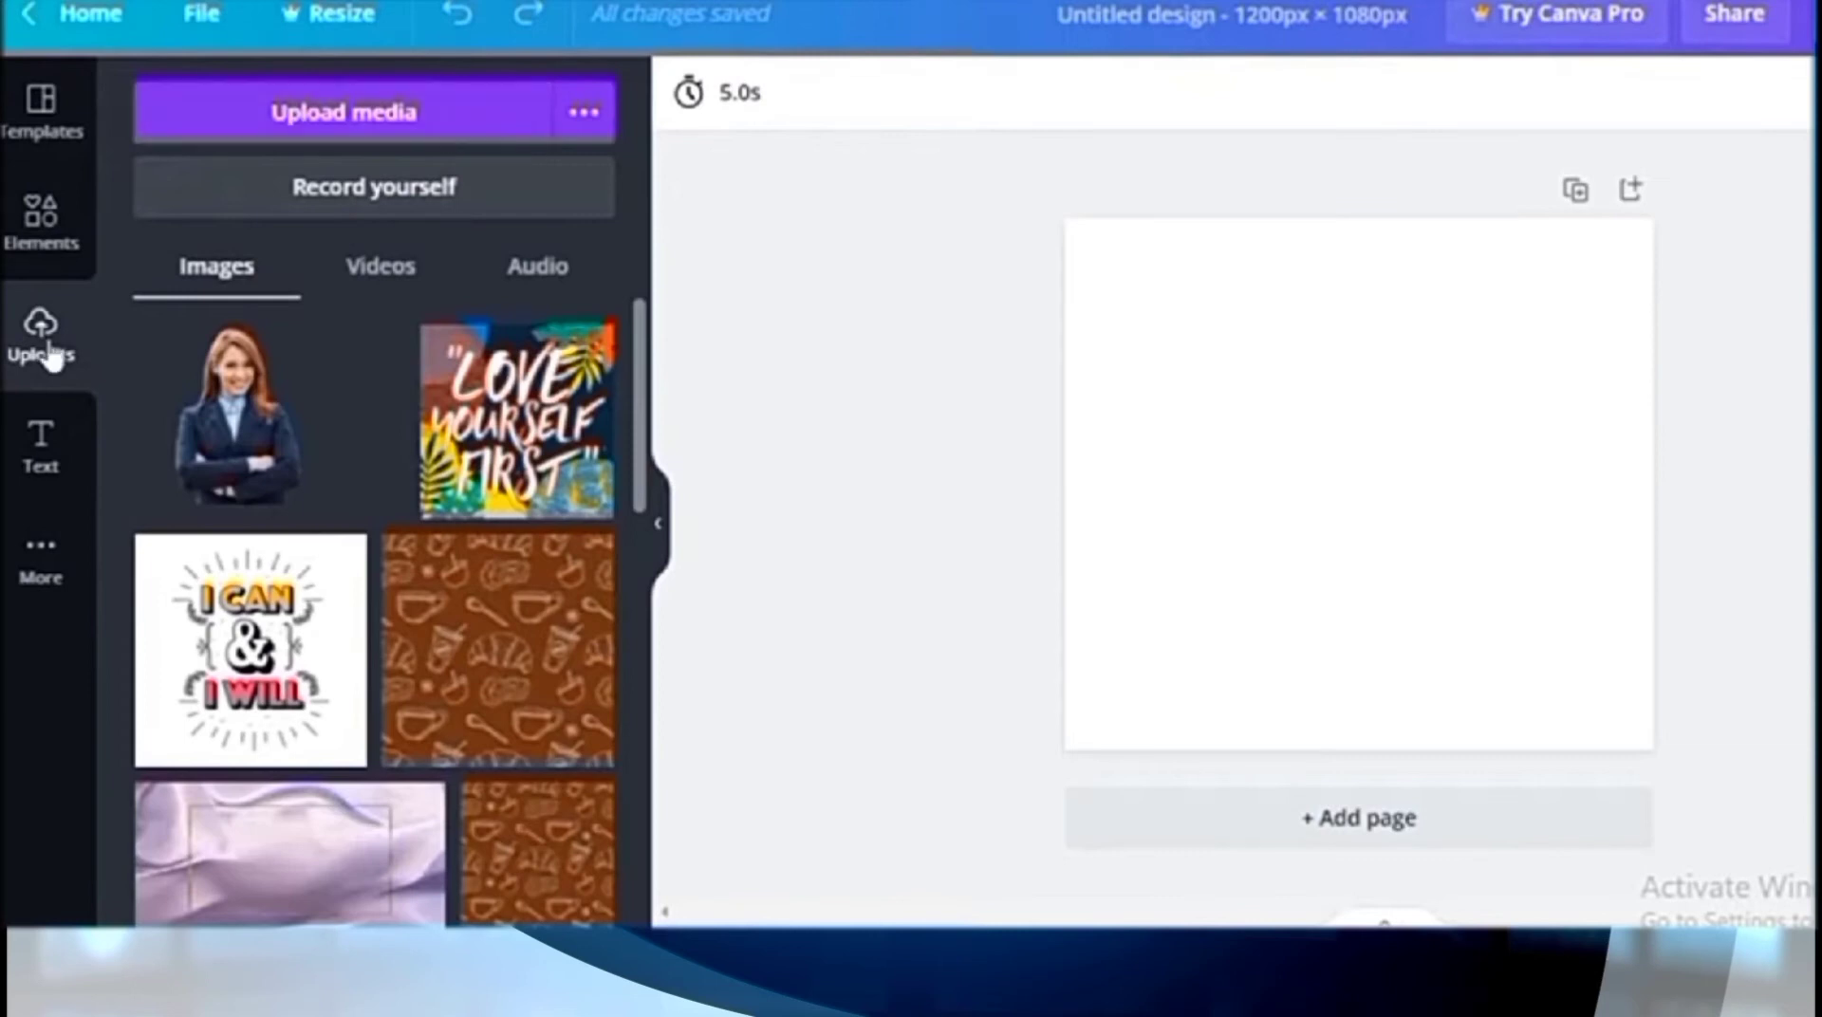
Step: Upload the jellyfish-and-portrait photo from the Downloads folder to the project's media
click(361, 128)
click(231, 328)
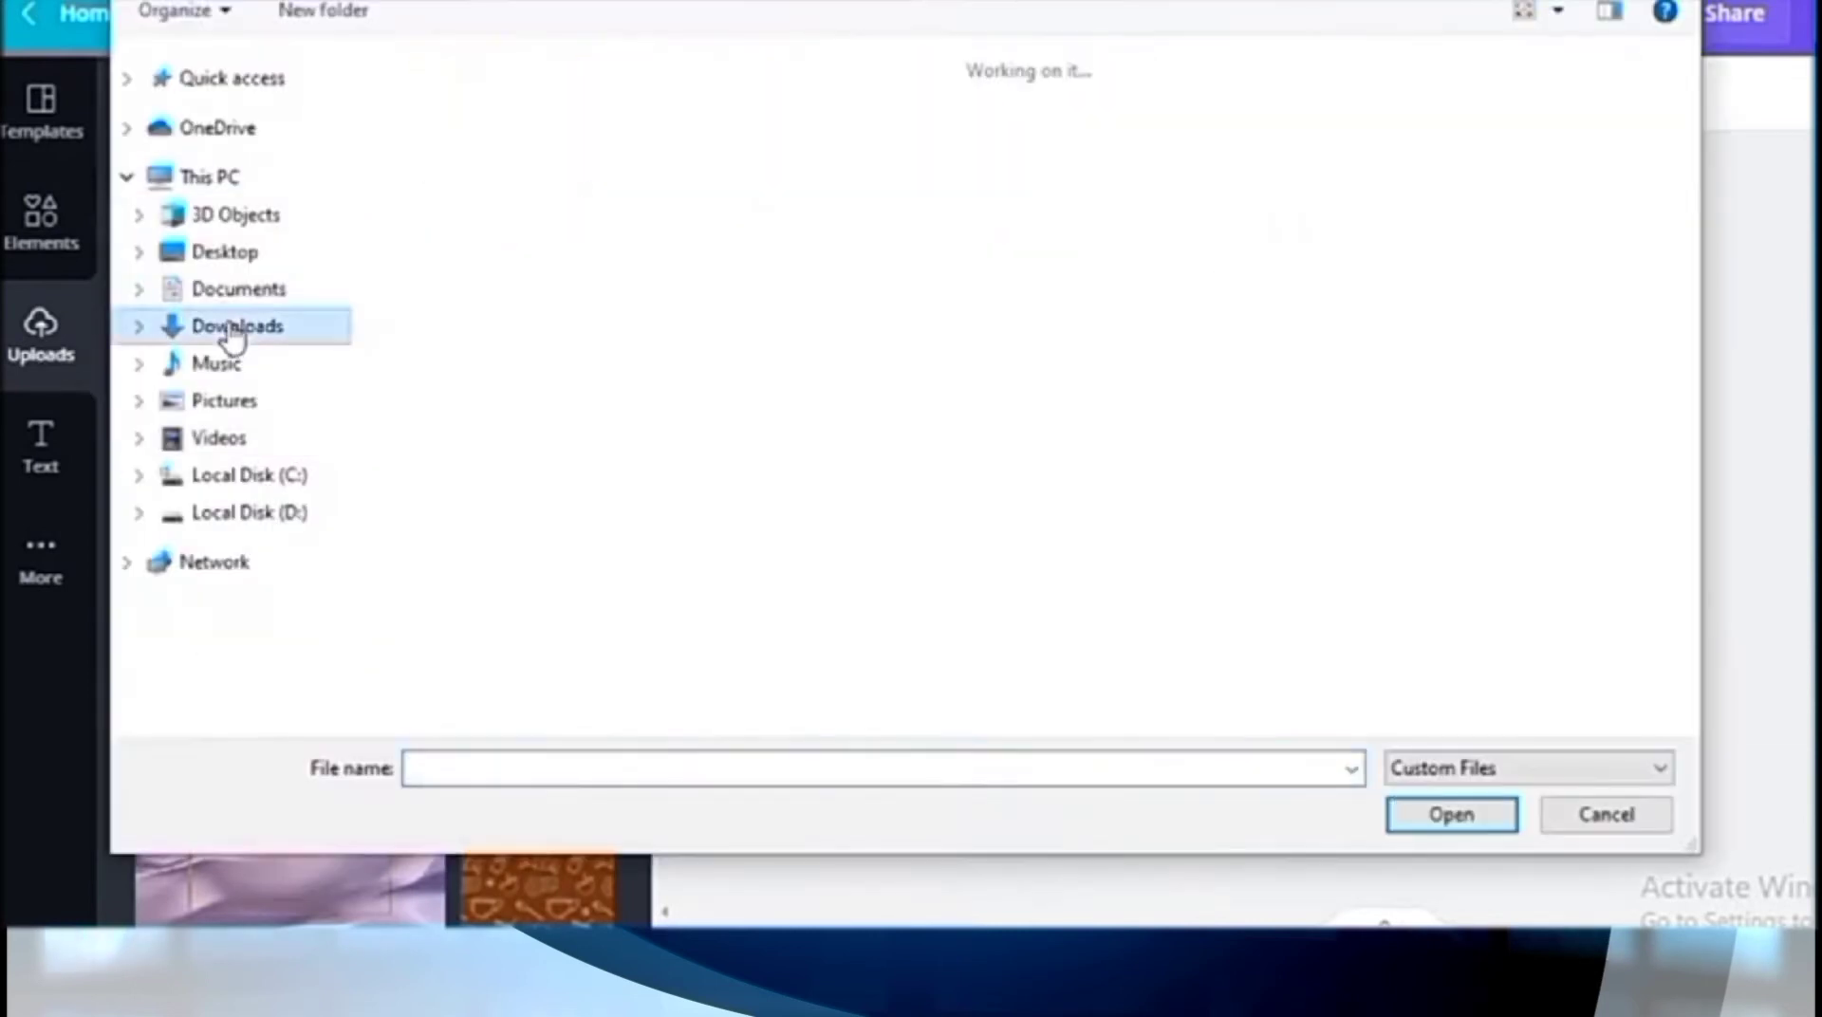
click(558, 171)
click(1444, 770)
click(1444, 796)
click(1449, 814)
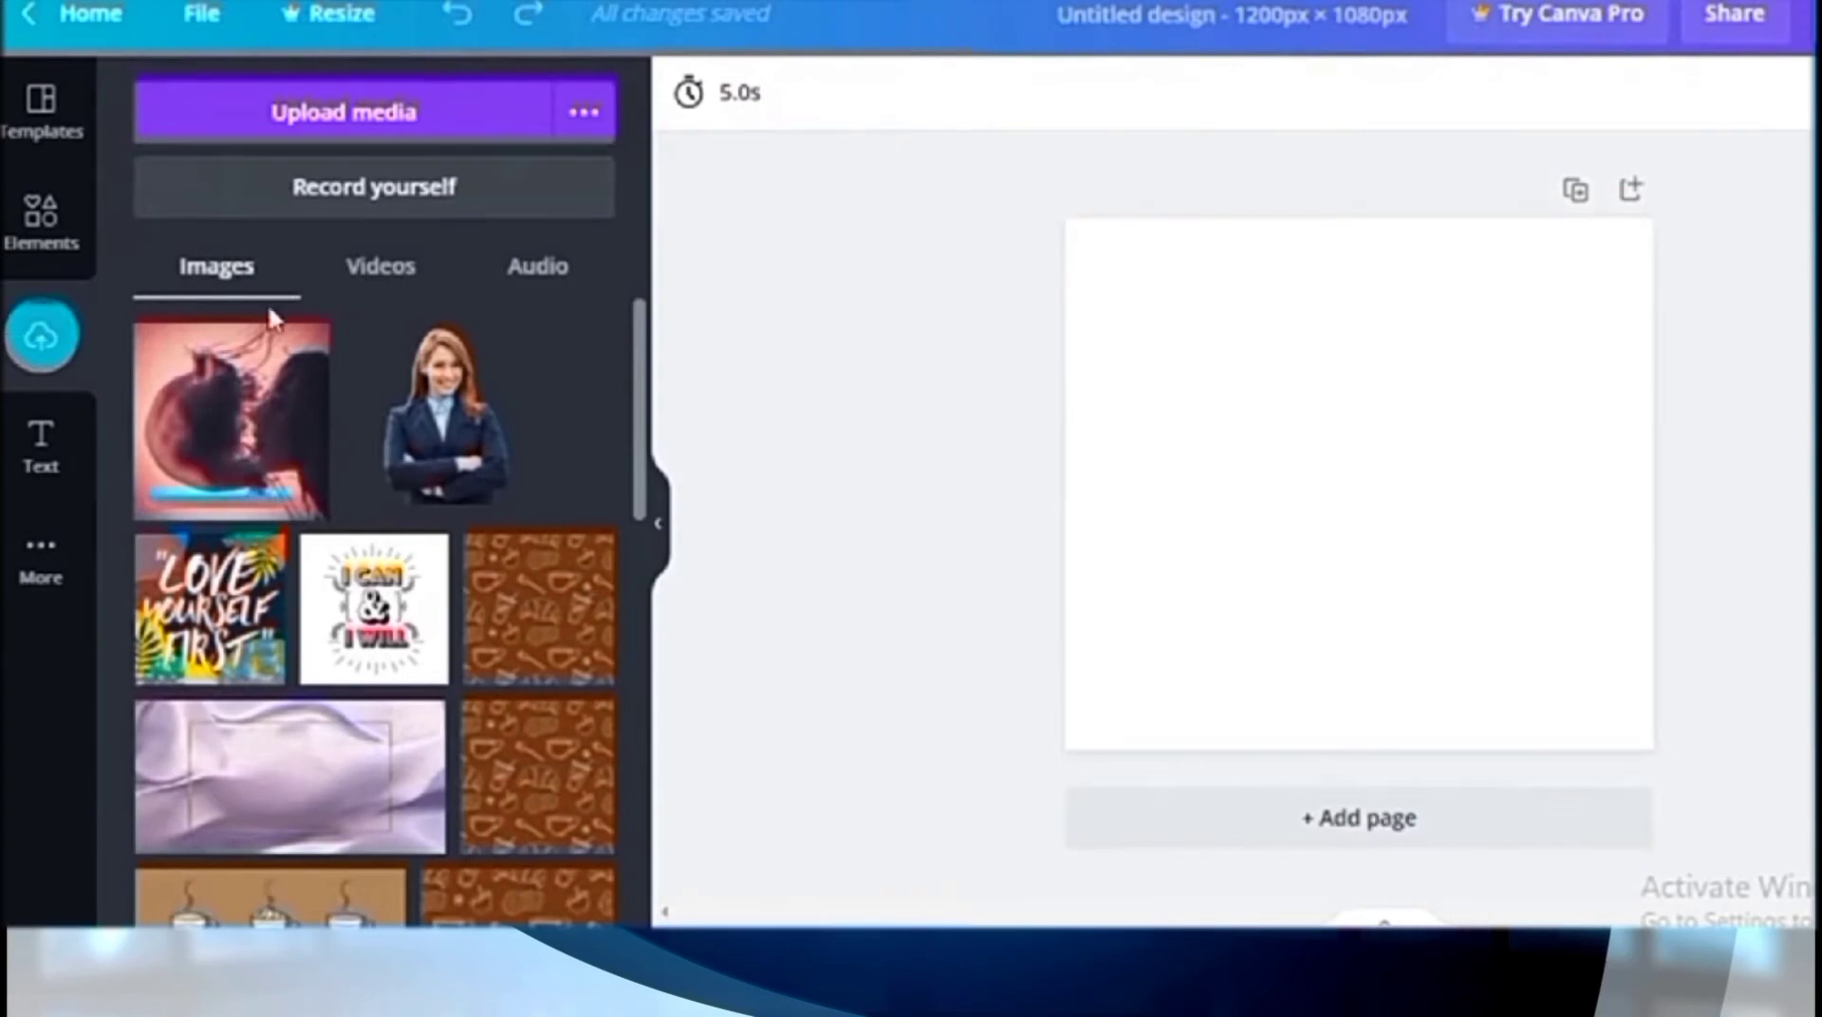
Step: Place the uploaded jellyfish photo on the blank page and enlarge it until it fills the whole canvas
click(159, 479)
drag(1395, 464, 1539, 368)
drag(1339, 543, 1021, 778)
drag(1414, 563, 1406, 528)
click(1610, 880)
scroll(1610, 881, up, 4)
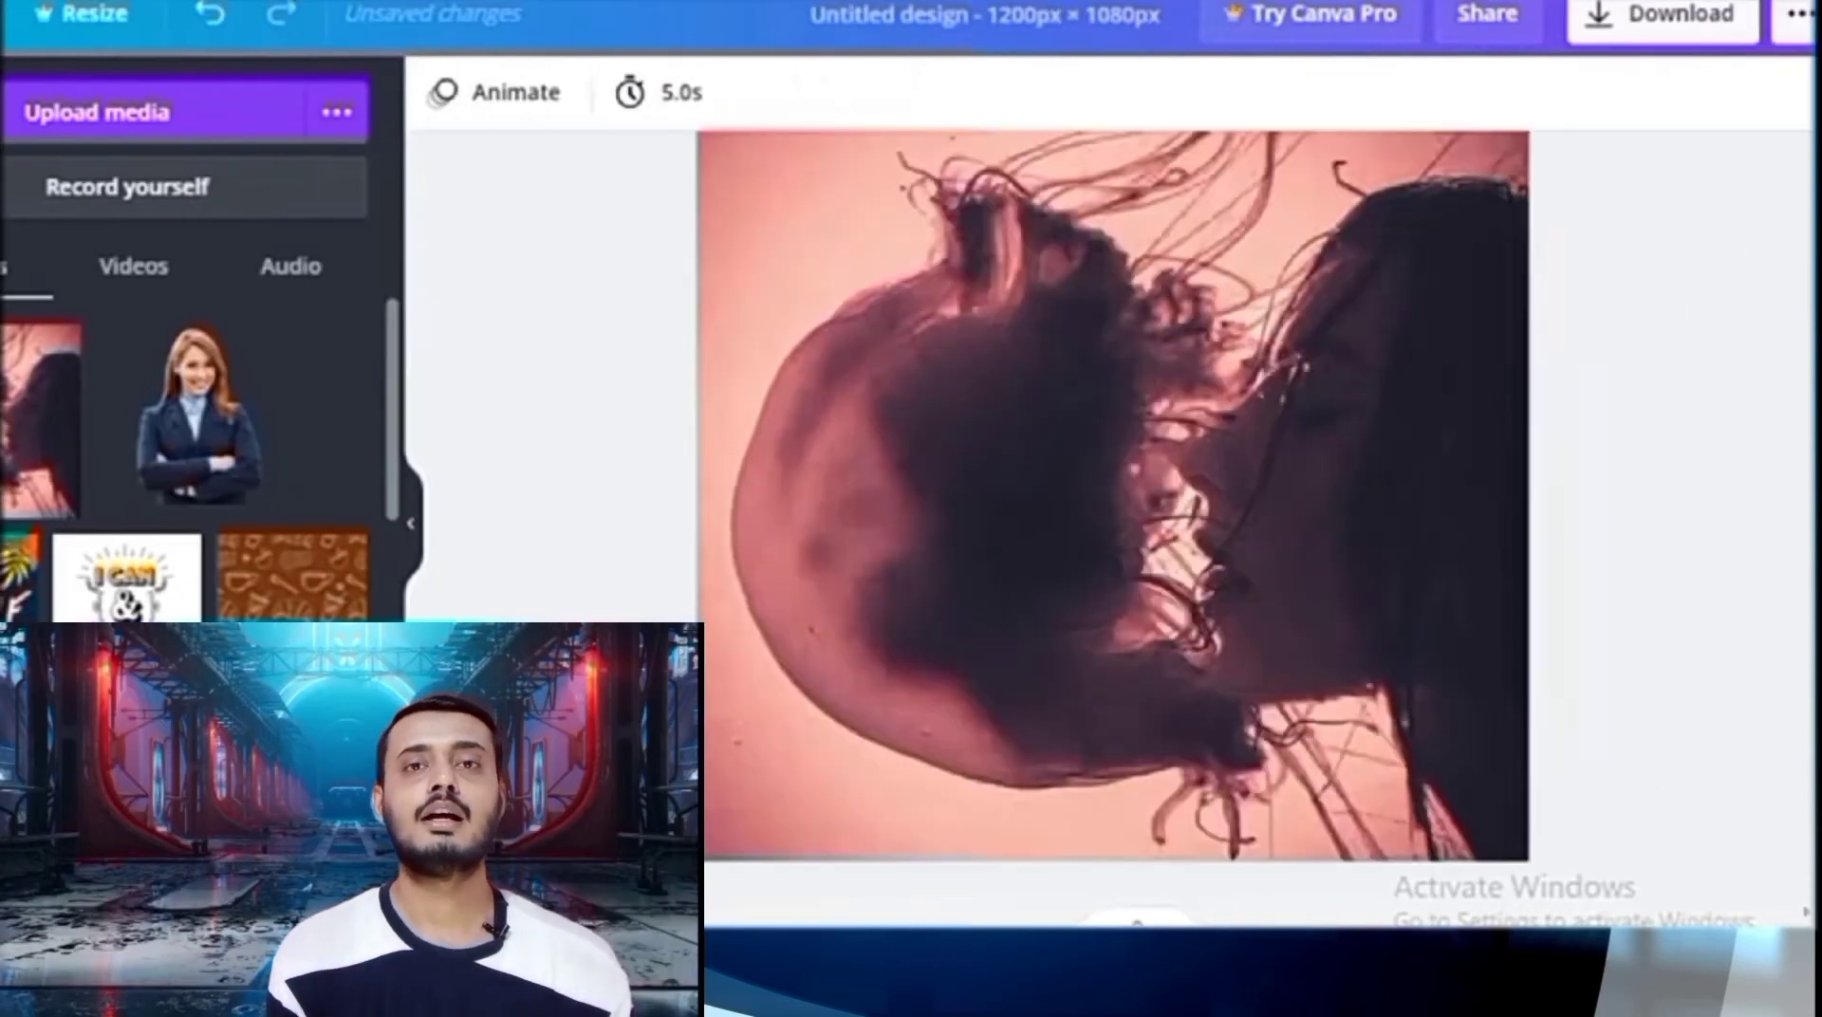
scroll(1610, 880, down, 2)
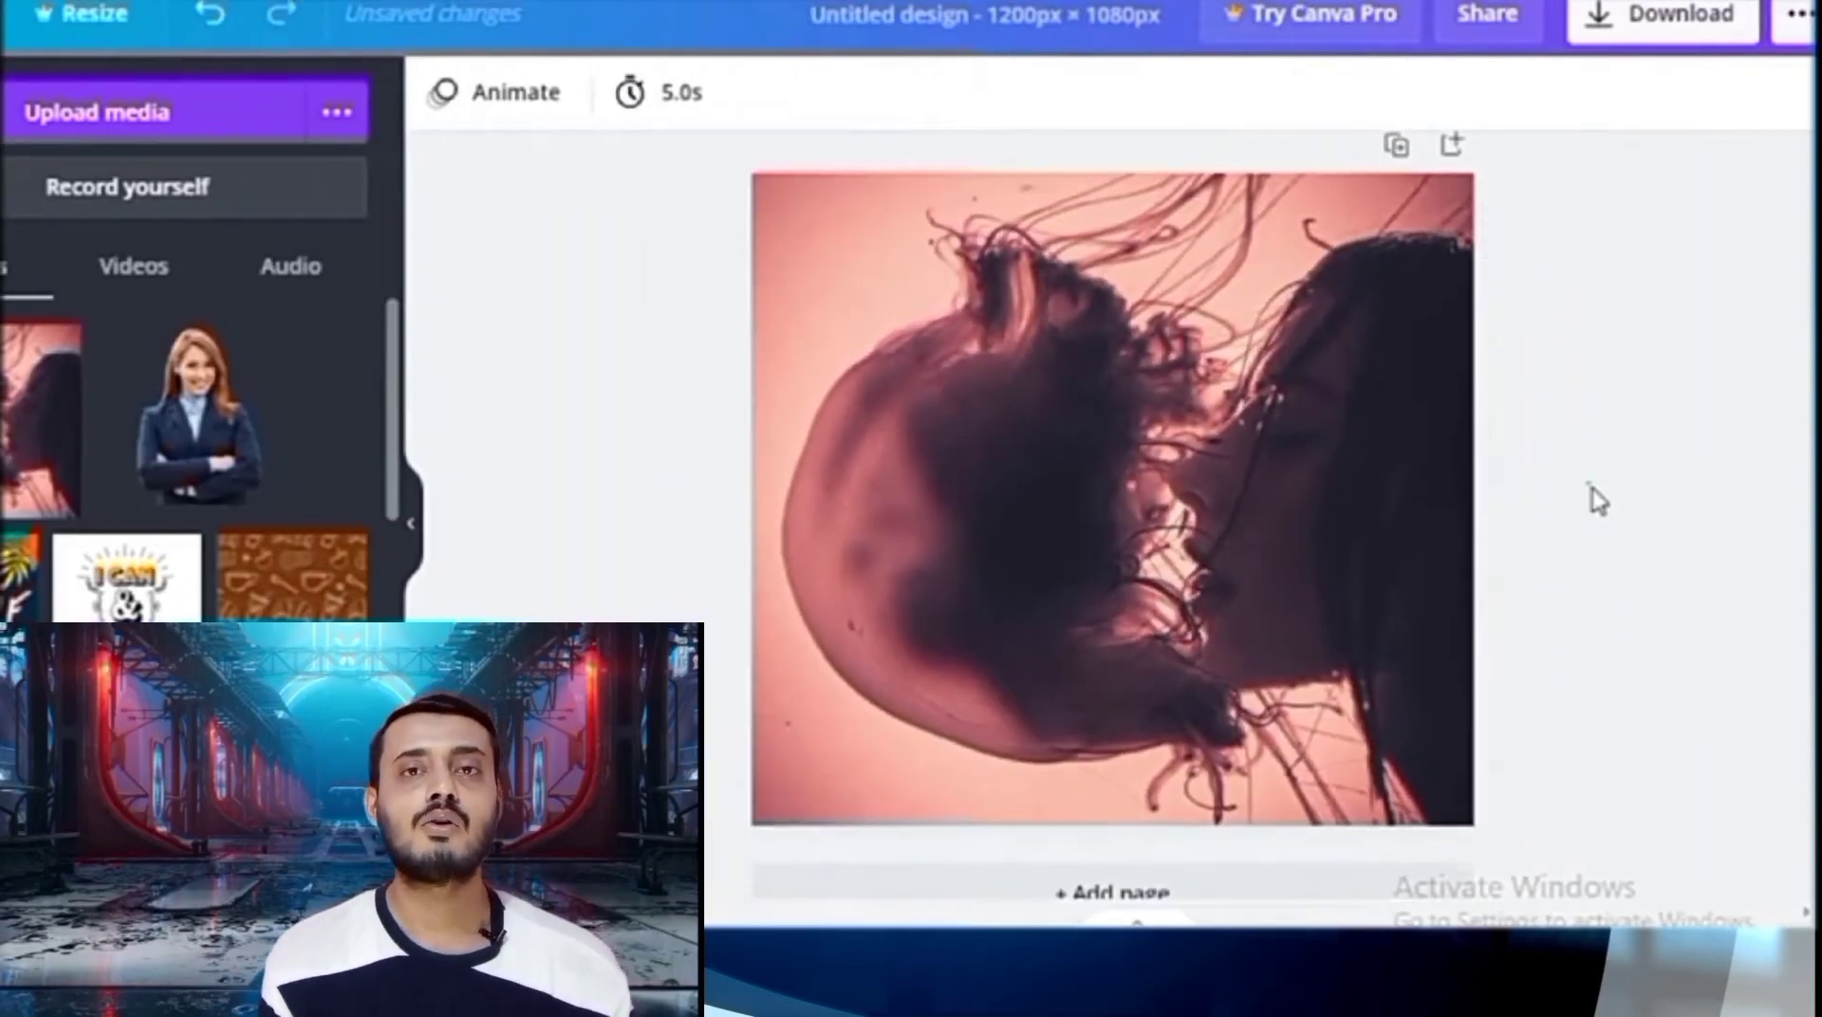
scroll(1003, 604, down, 1)
scroll(949, 589, up, 2)
scroll(964, 655, down, 1)
scroll(964, 655, up, 1)
scroll(210, 581, down, 2)
scroll(208, 580, down, 5)
scroll(208, 580, up, 7)
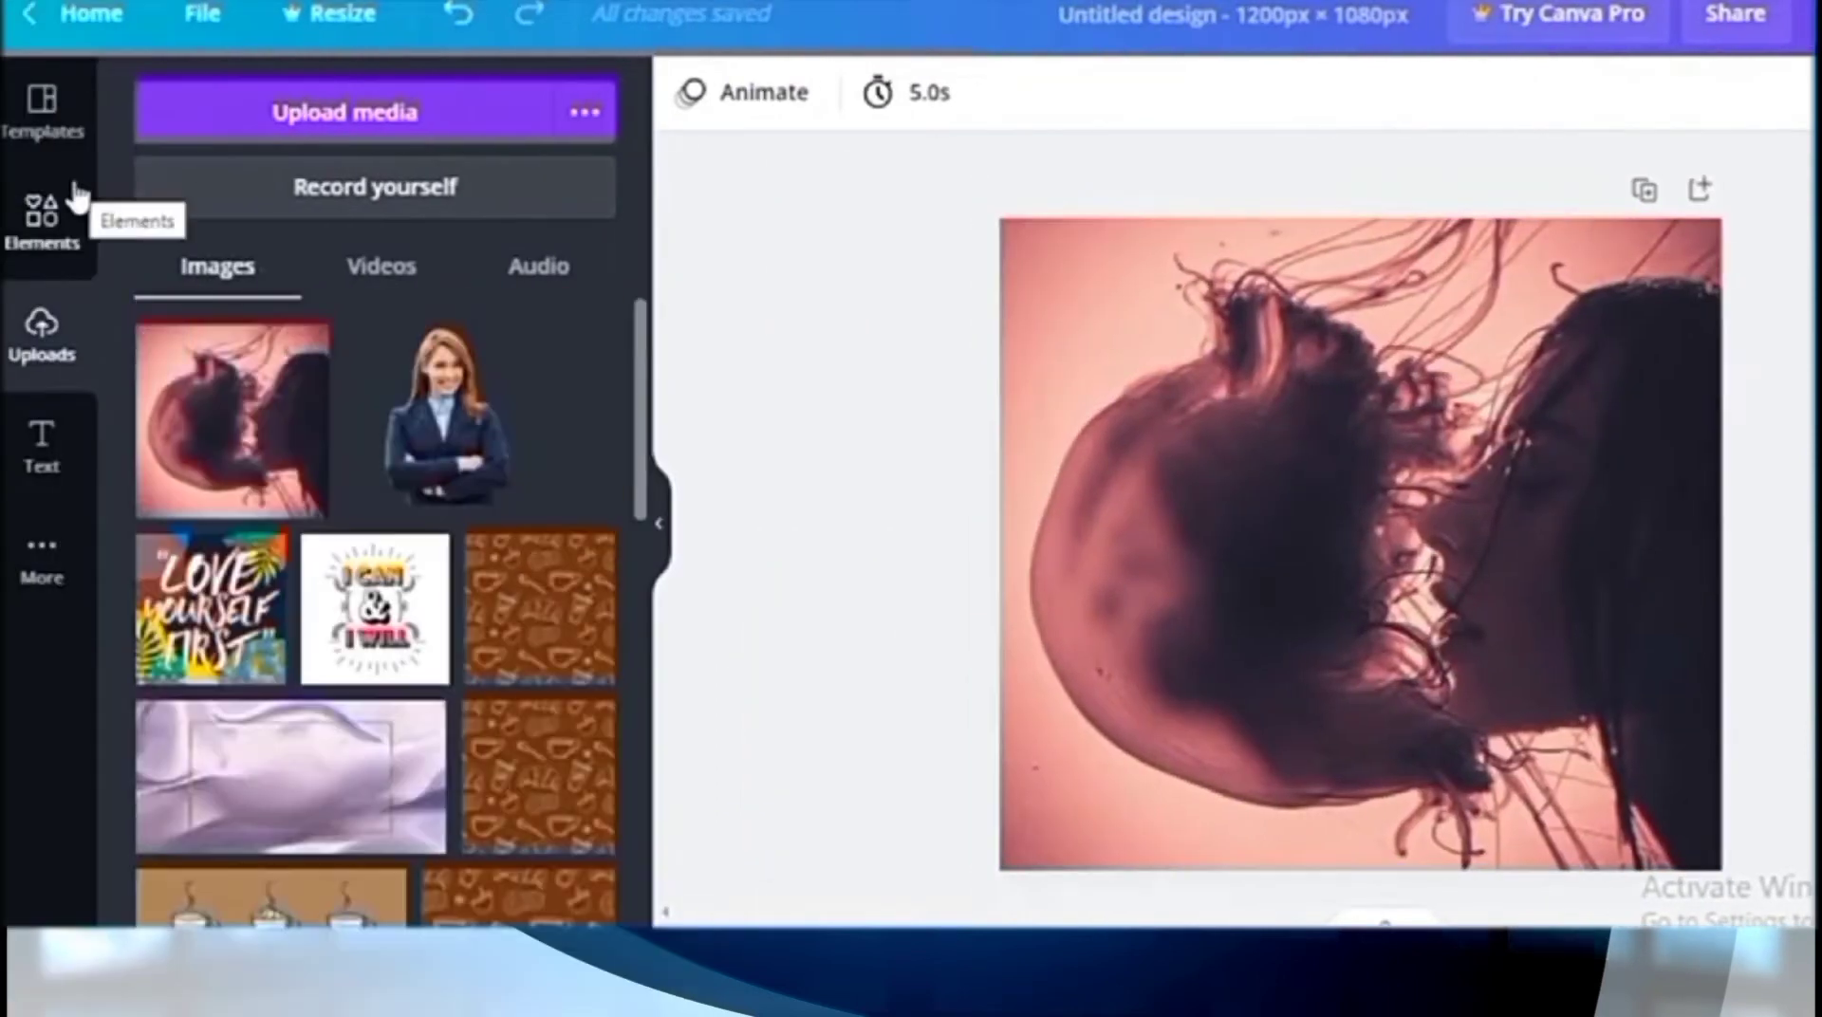
Step: Add a square from the Lines & Shapes elements on top of the photo
click(75, 246)
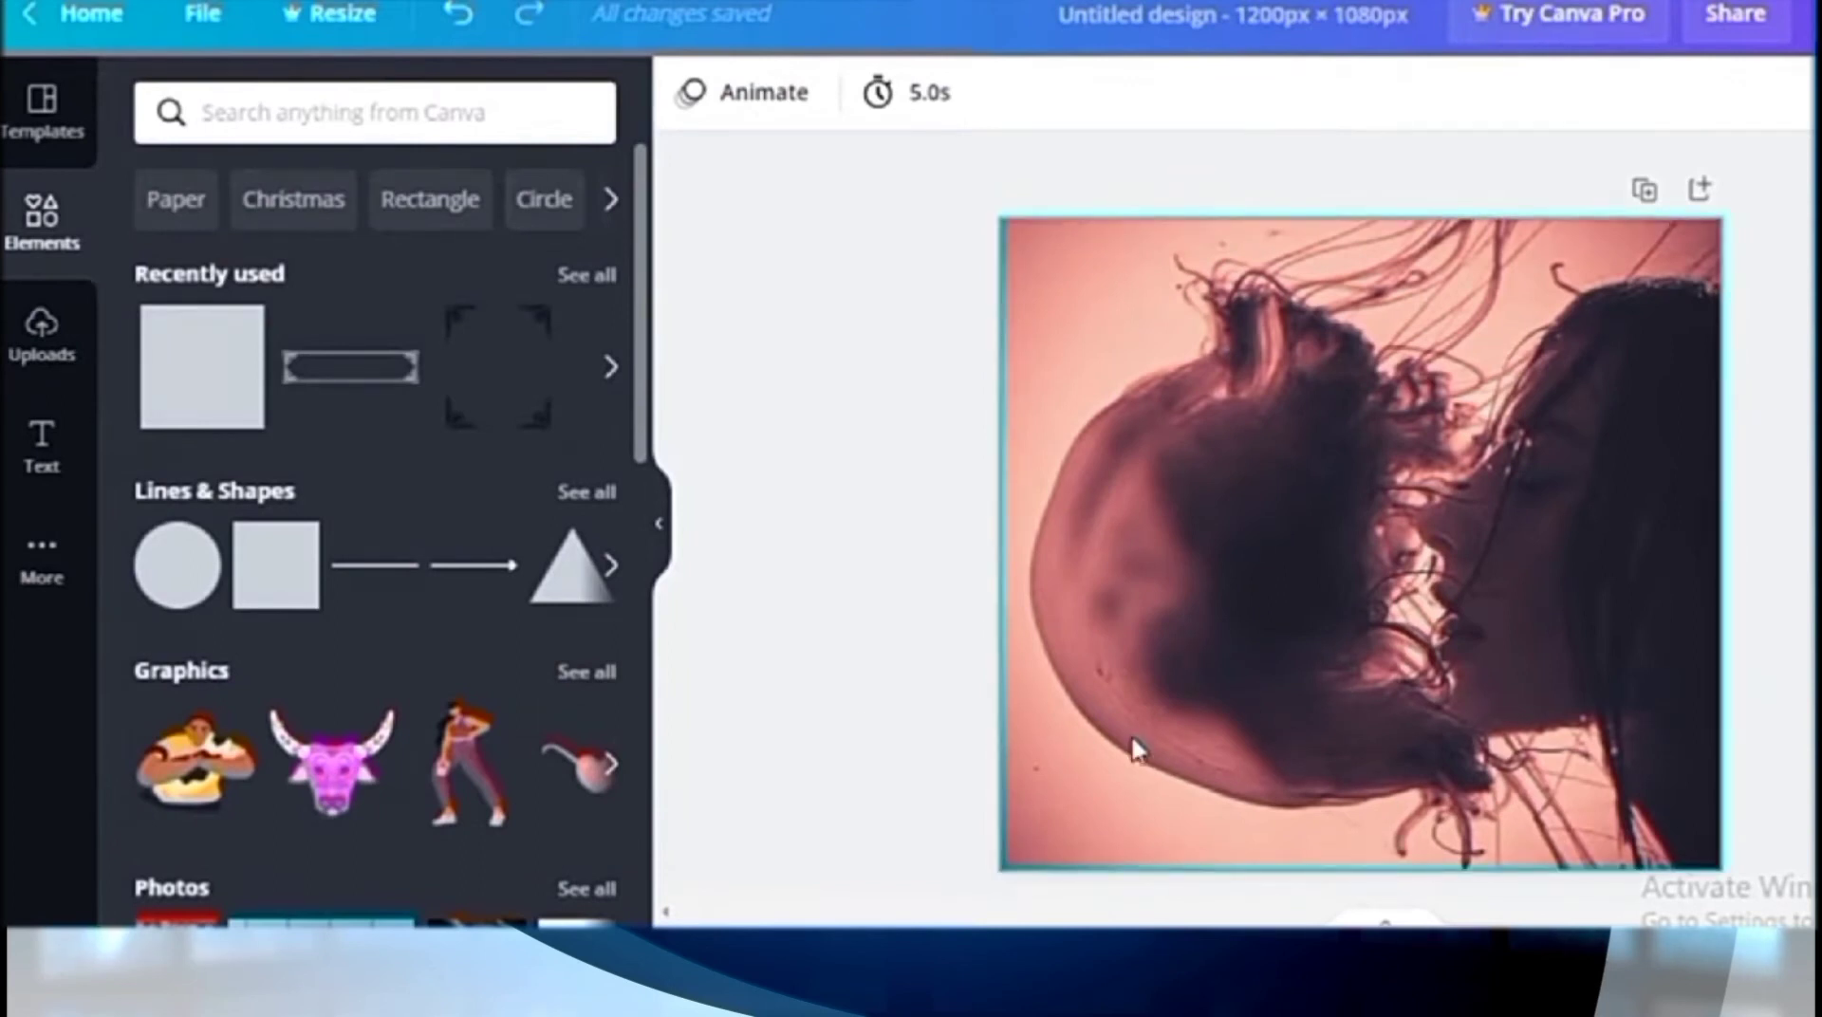
click(587, 565)
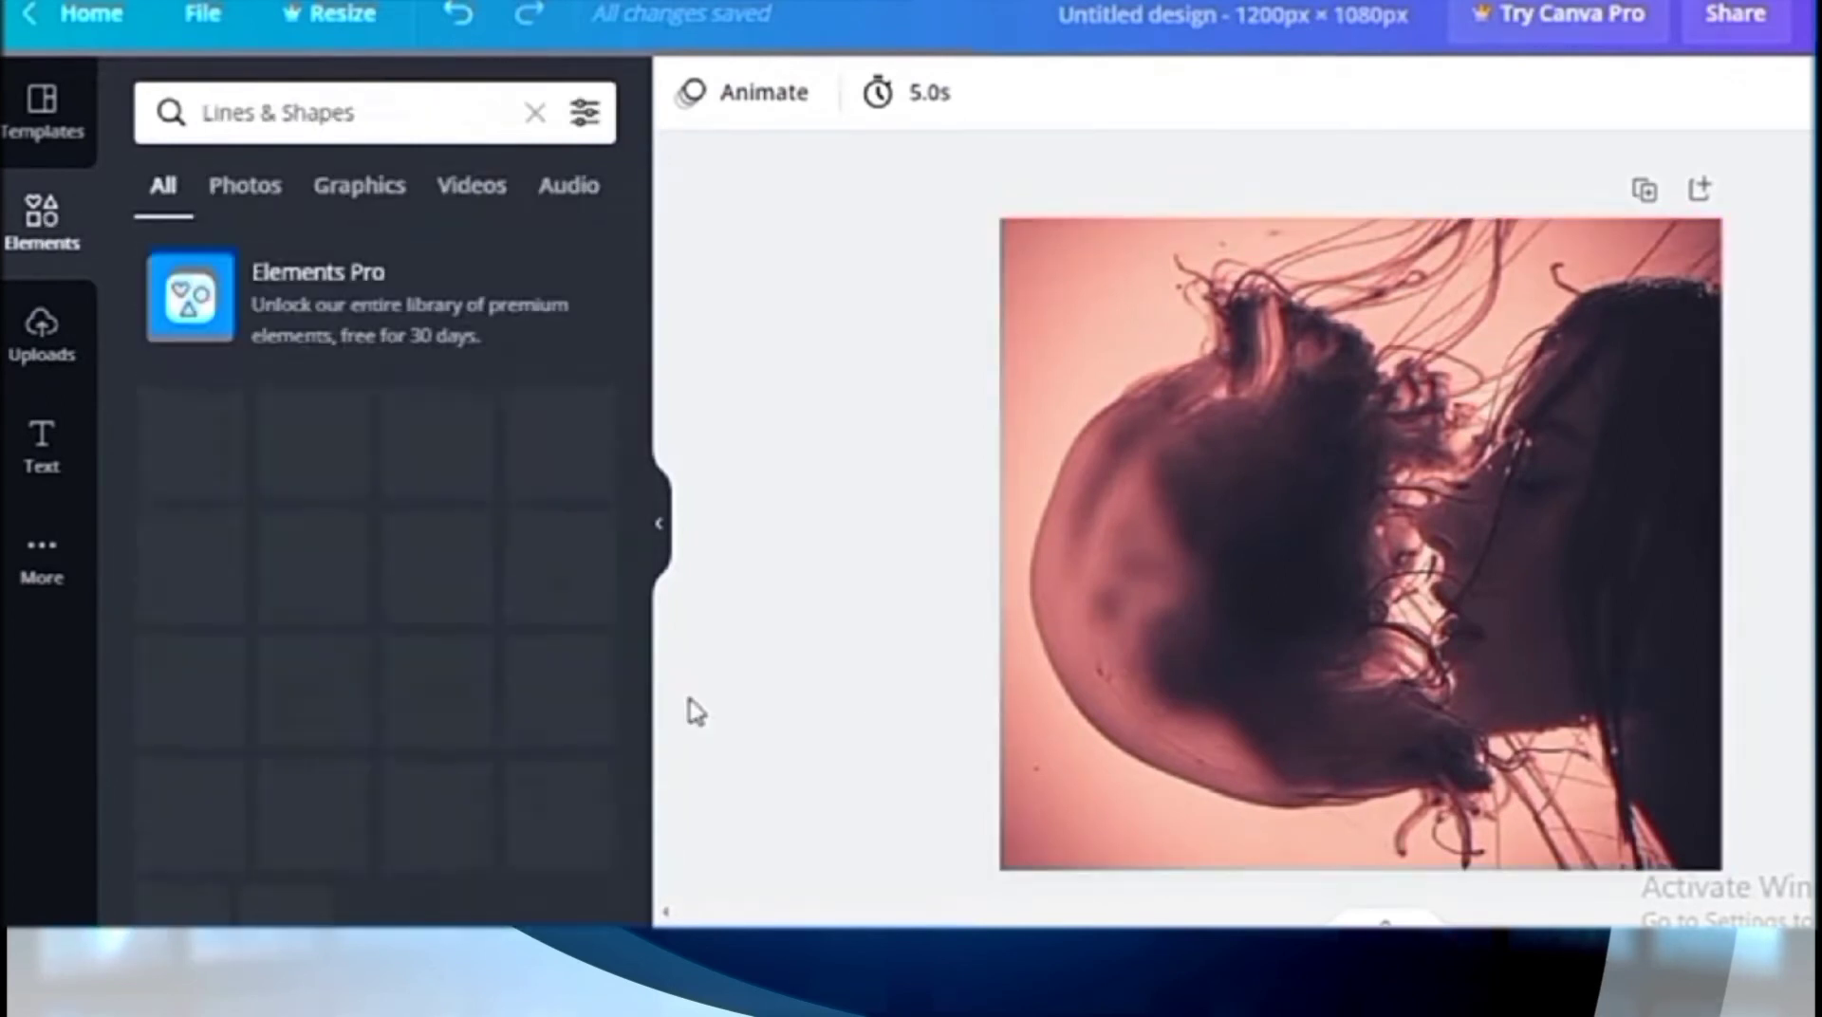
scroll(691, 712, down, 2)
click(560, 906)
Step: Recolor the square with the darkest purple-black tone from the photo colors
click(689, 93)
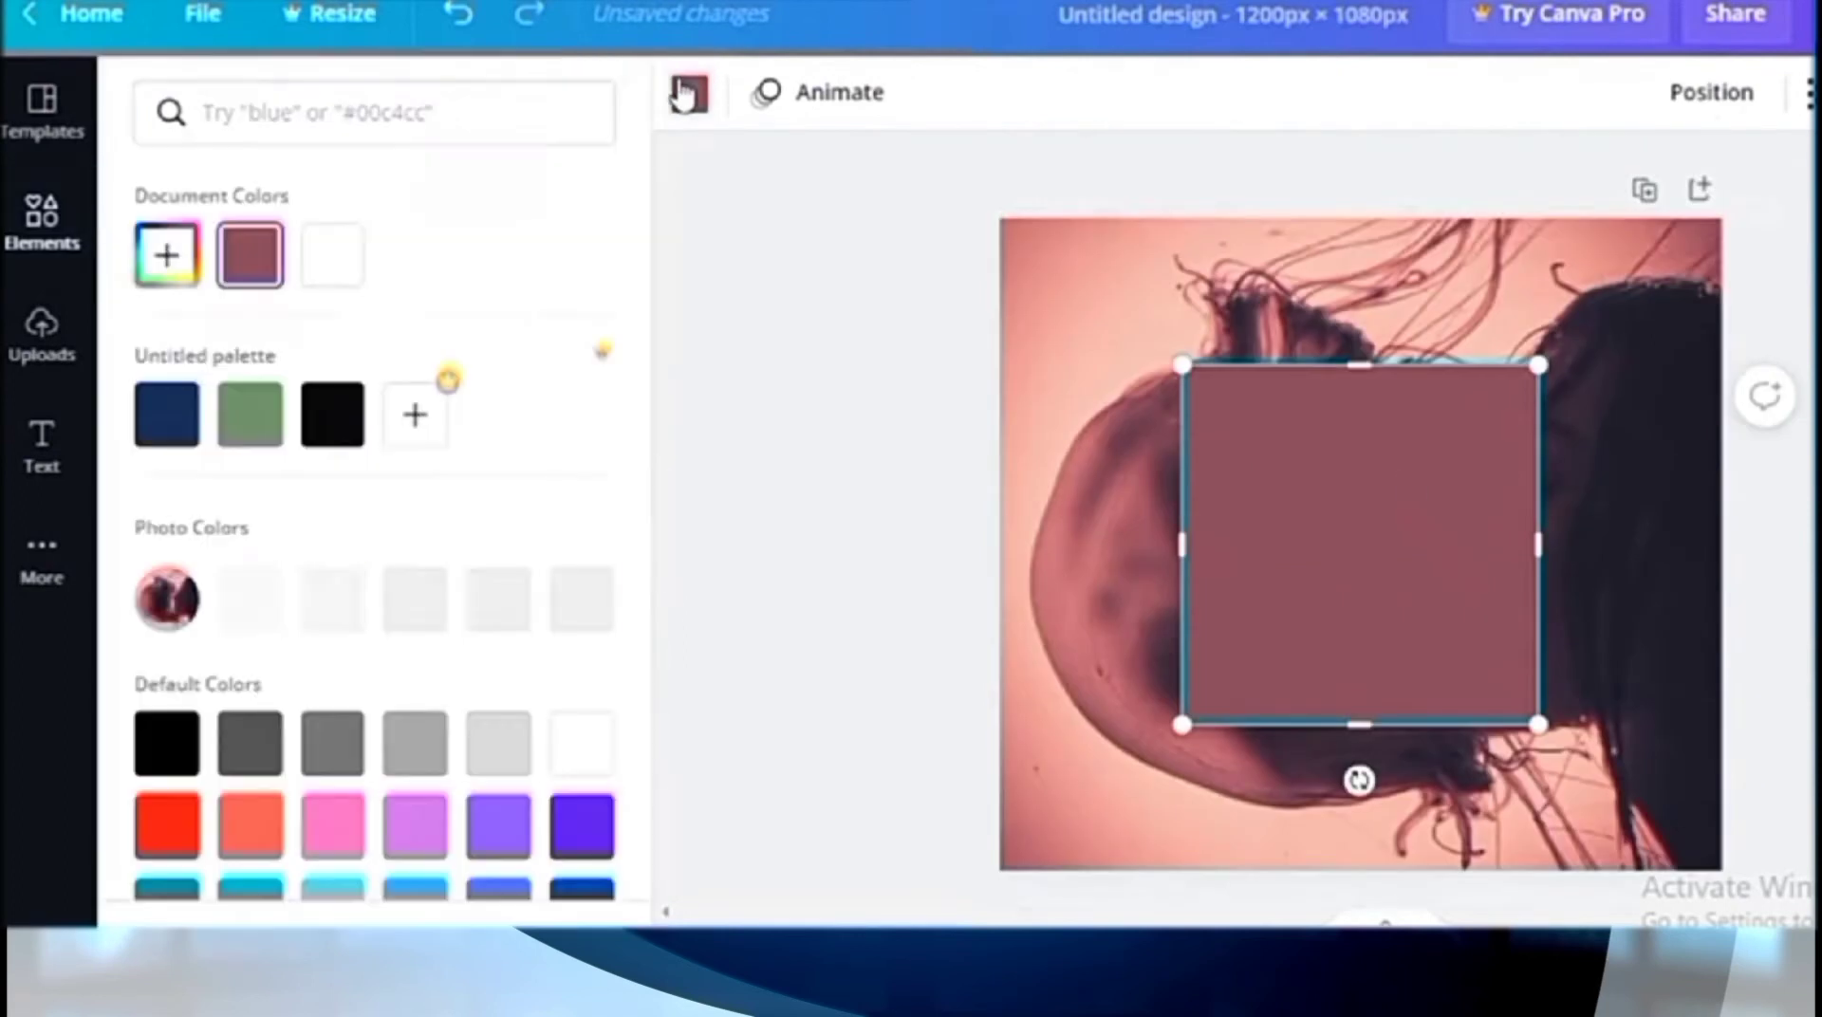
click(332, 415)
drag(1480, 521, 1564, 537)
click(582, 599)
click(247, 600)
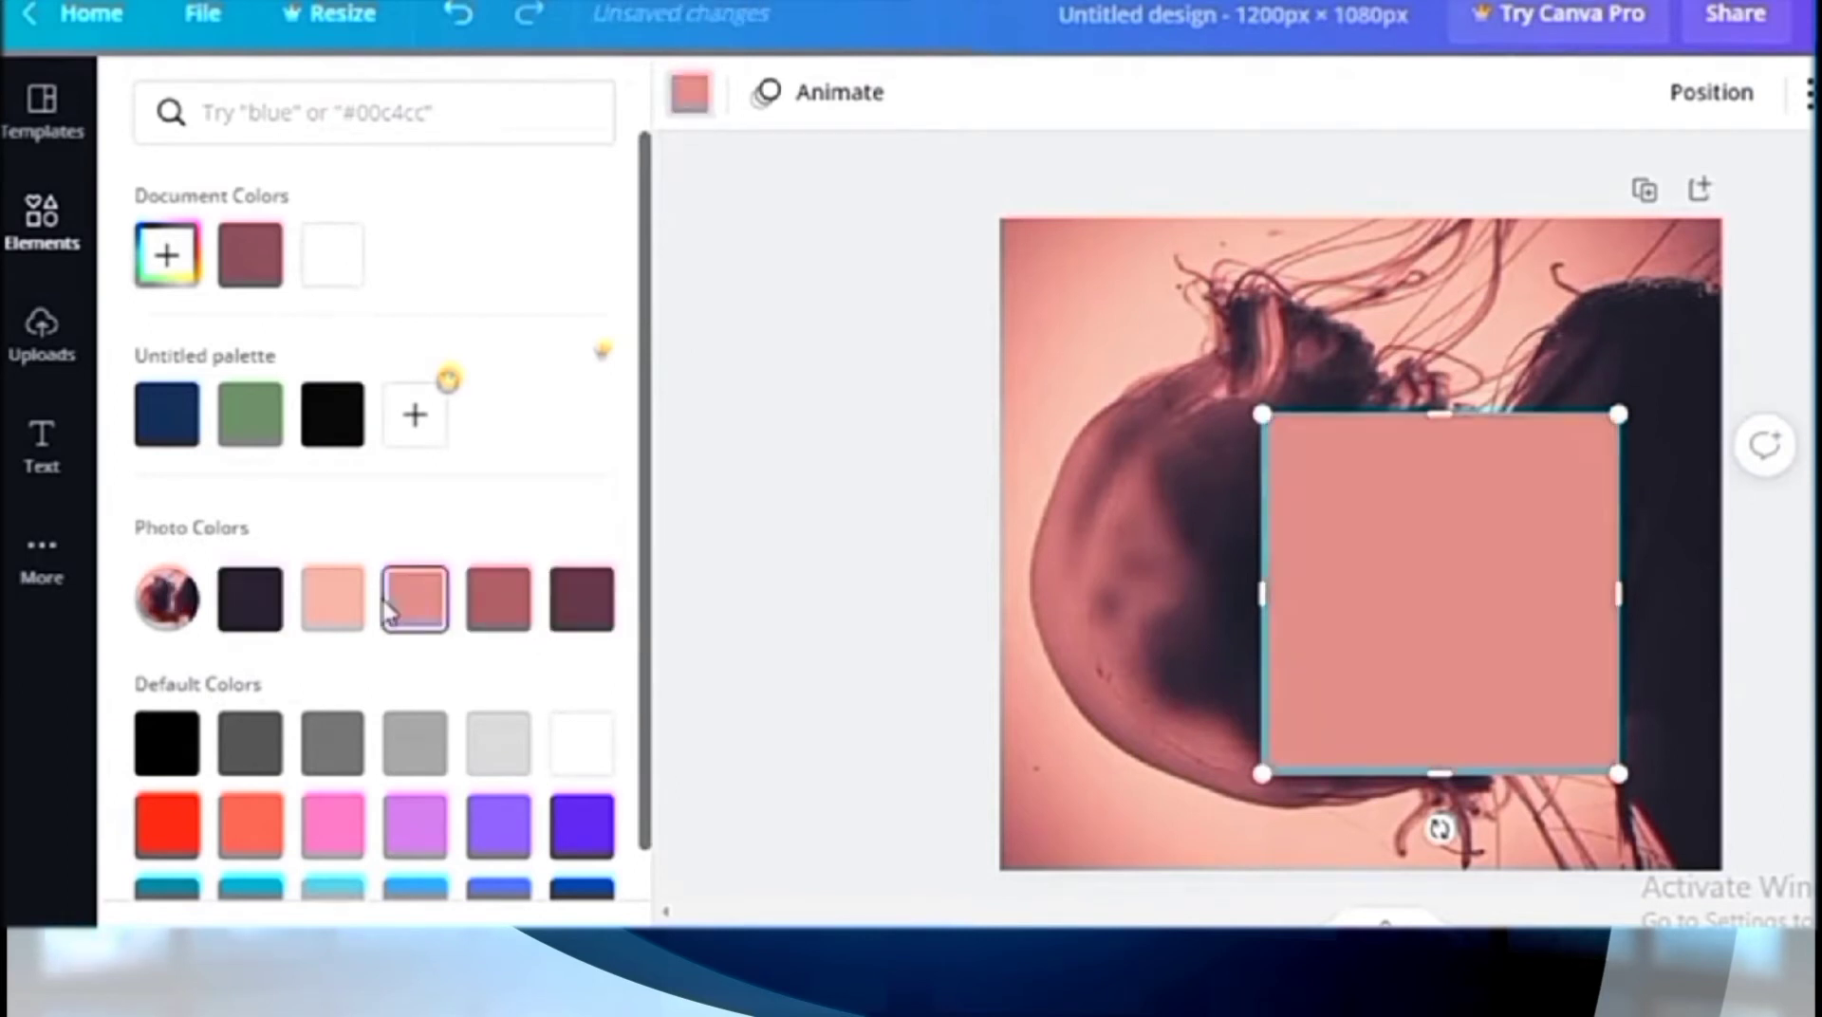
Step: Shrink the dark square into a smaller block and fit it into the photo's lower-left corner
drag(1283, 618, 981, 872)
drag(1314, 846, 1365, 846)
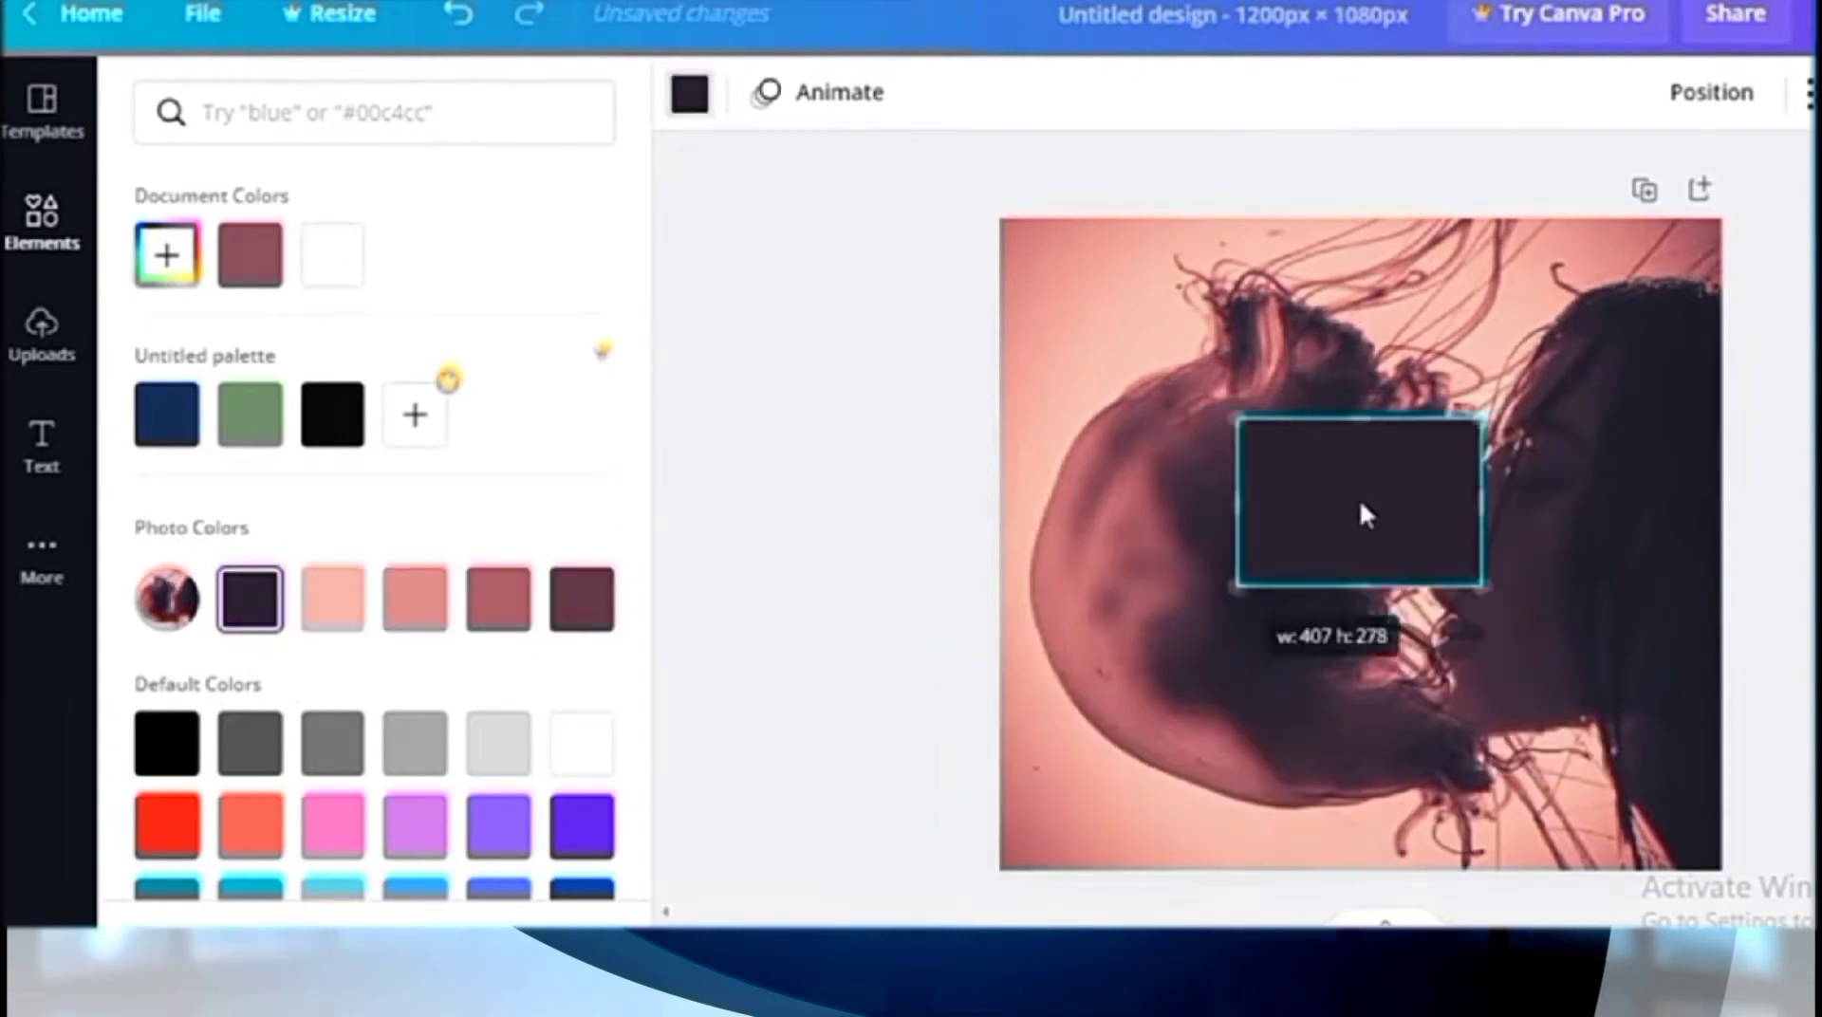
drag(1363, 505, 1101, 814)
drag(1226, 819, 1436, 818)
drag(1282, 814, 1294, 626)
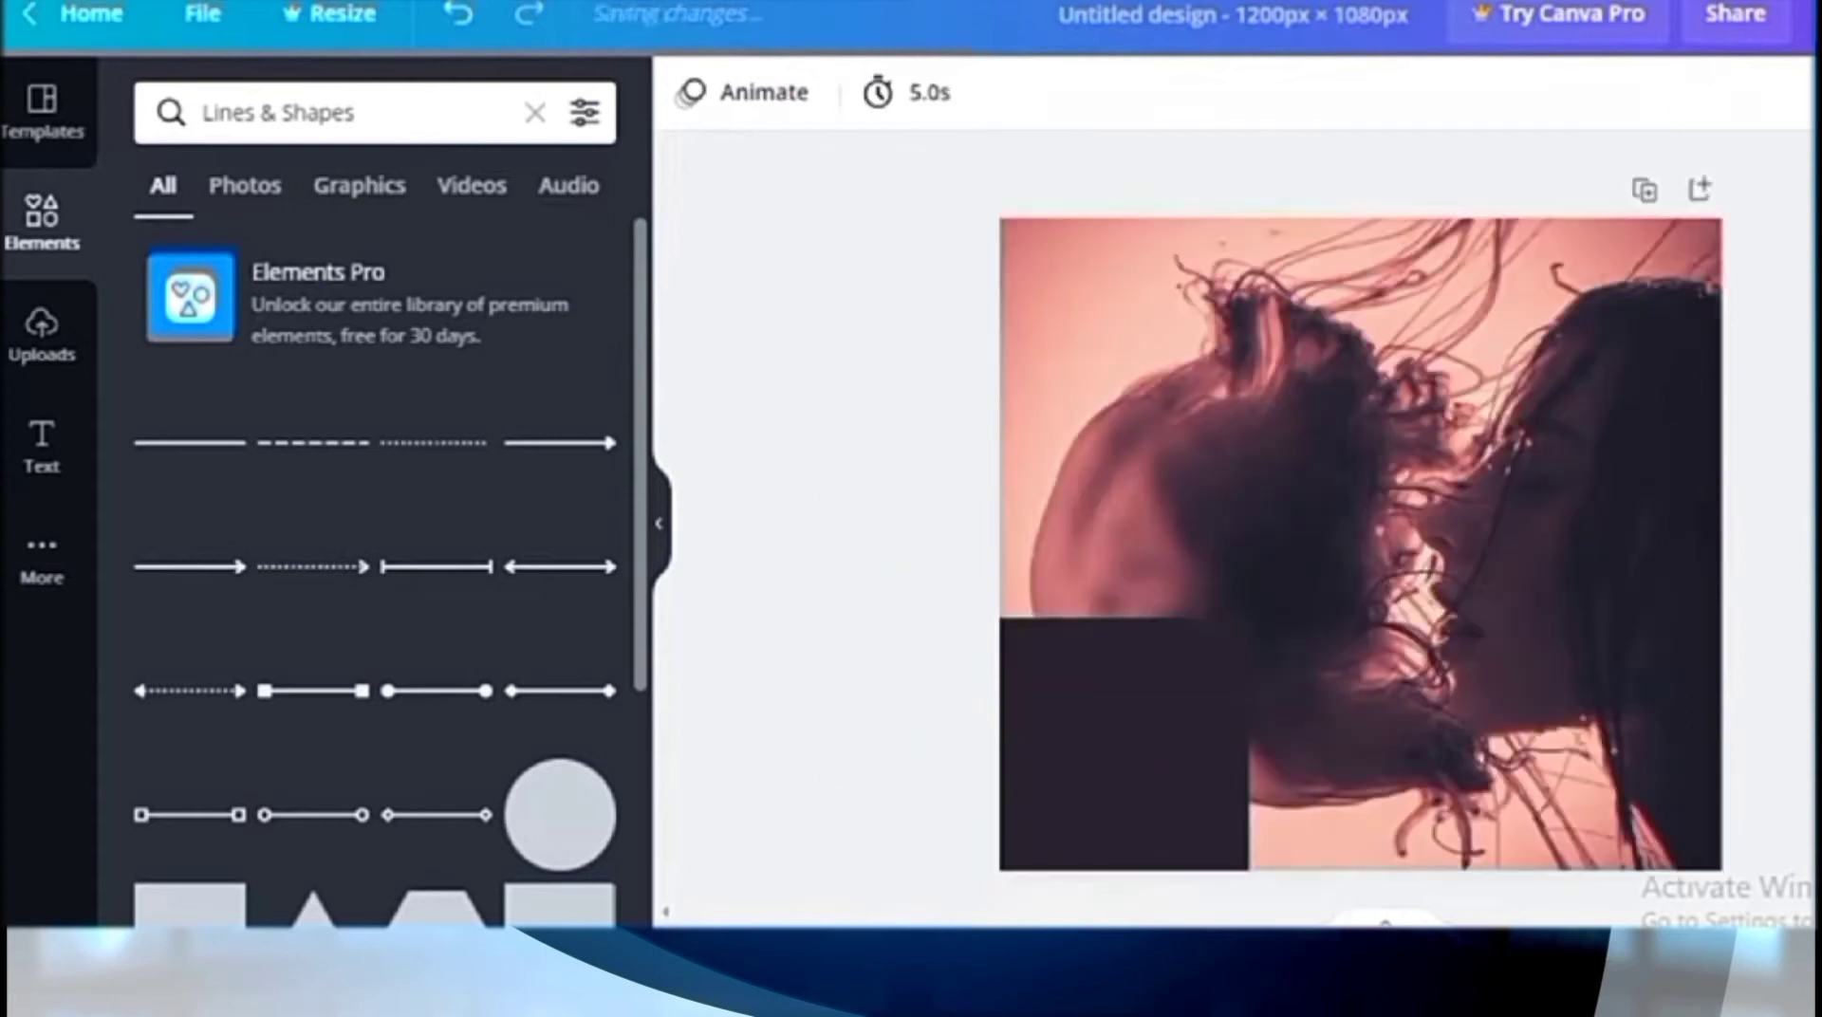
Step: Narrow the dark block slightly and keep it aligned with the photo's lower-left corner
click(1109, 812)
drag(1248, 620, 1156, 682)
drag(1081, 758, 1153, 726)
drag(1062, 634, 1062, 602)
drag(1081, 737, 1074, 754)
key(Escape)
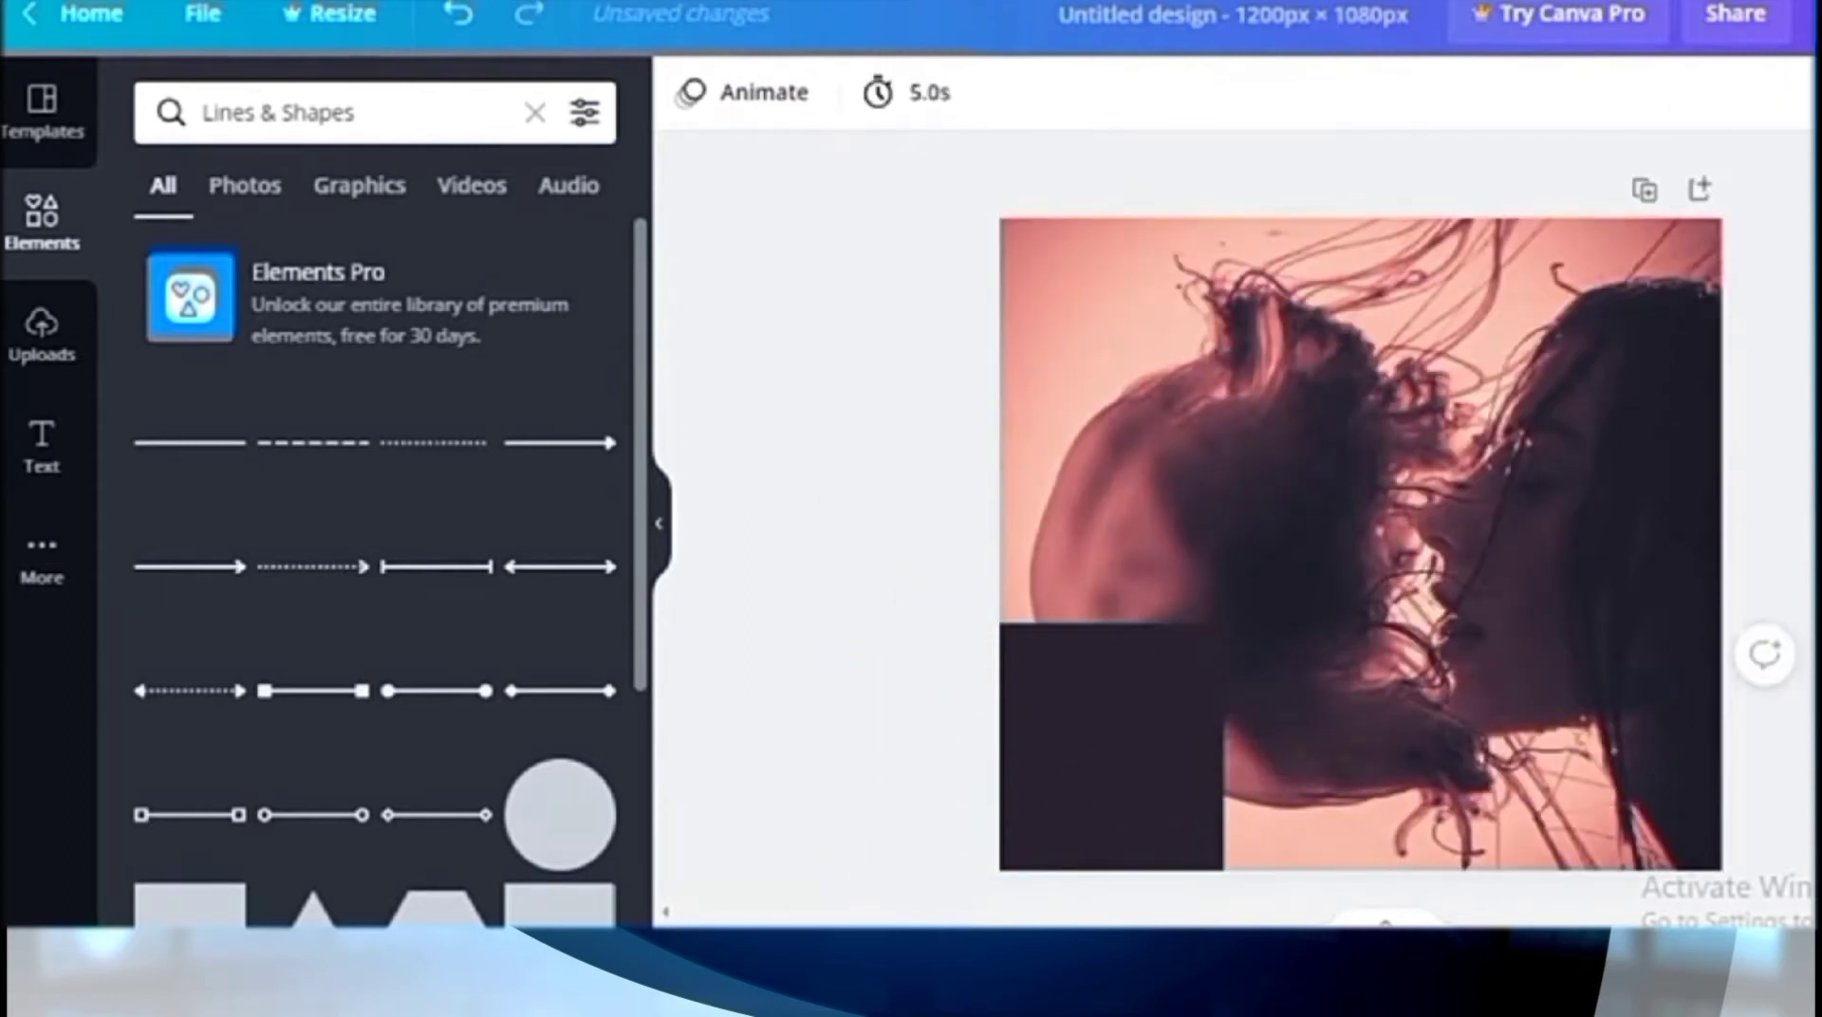
Step: Add a heading that reads the artist's full name followed by "NFT"
click(54, 454)
scroll(440, 509, down, 6)
scroll(299, 516, up, 6)
click(333, 258)
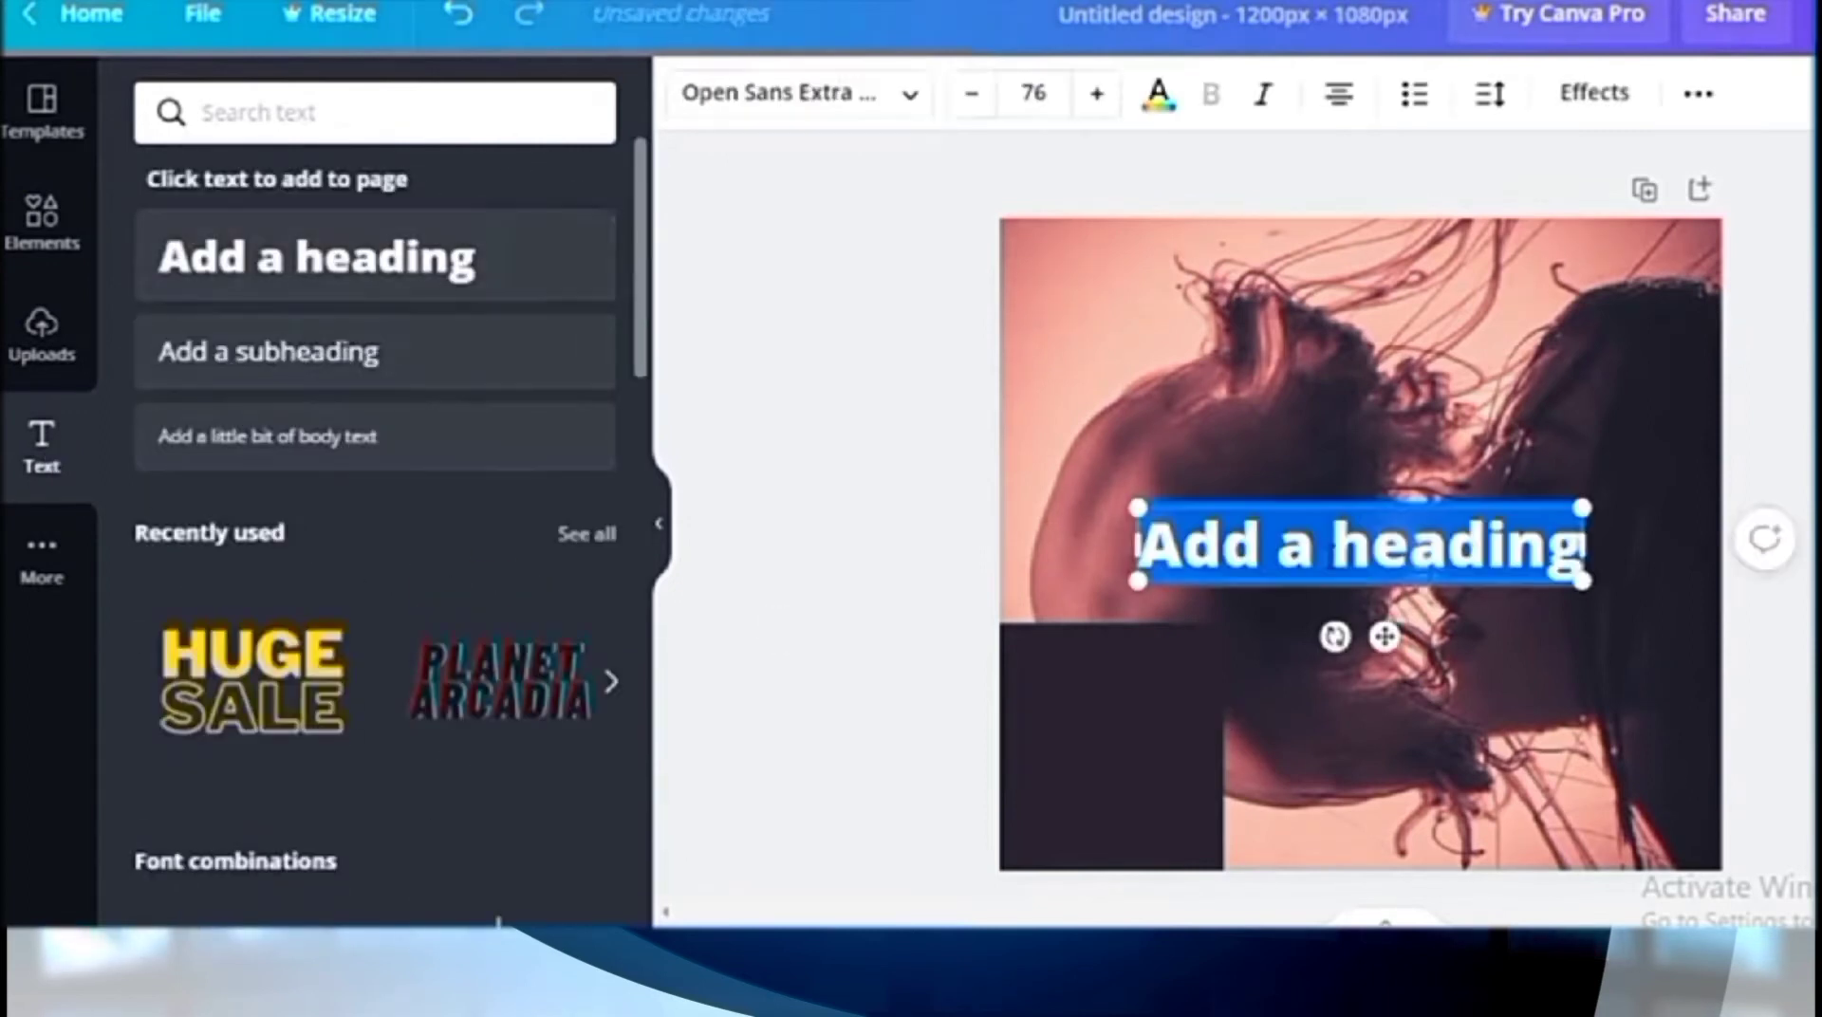
text(JANE DOE NFT)
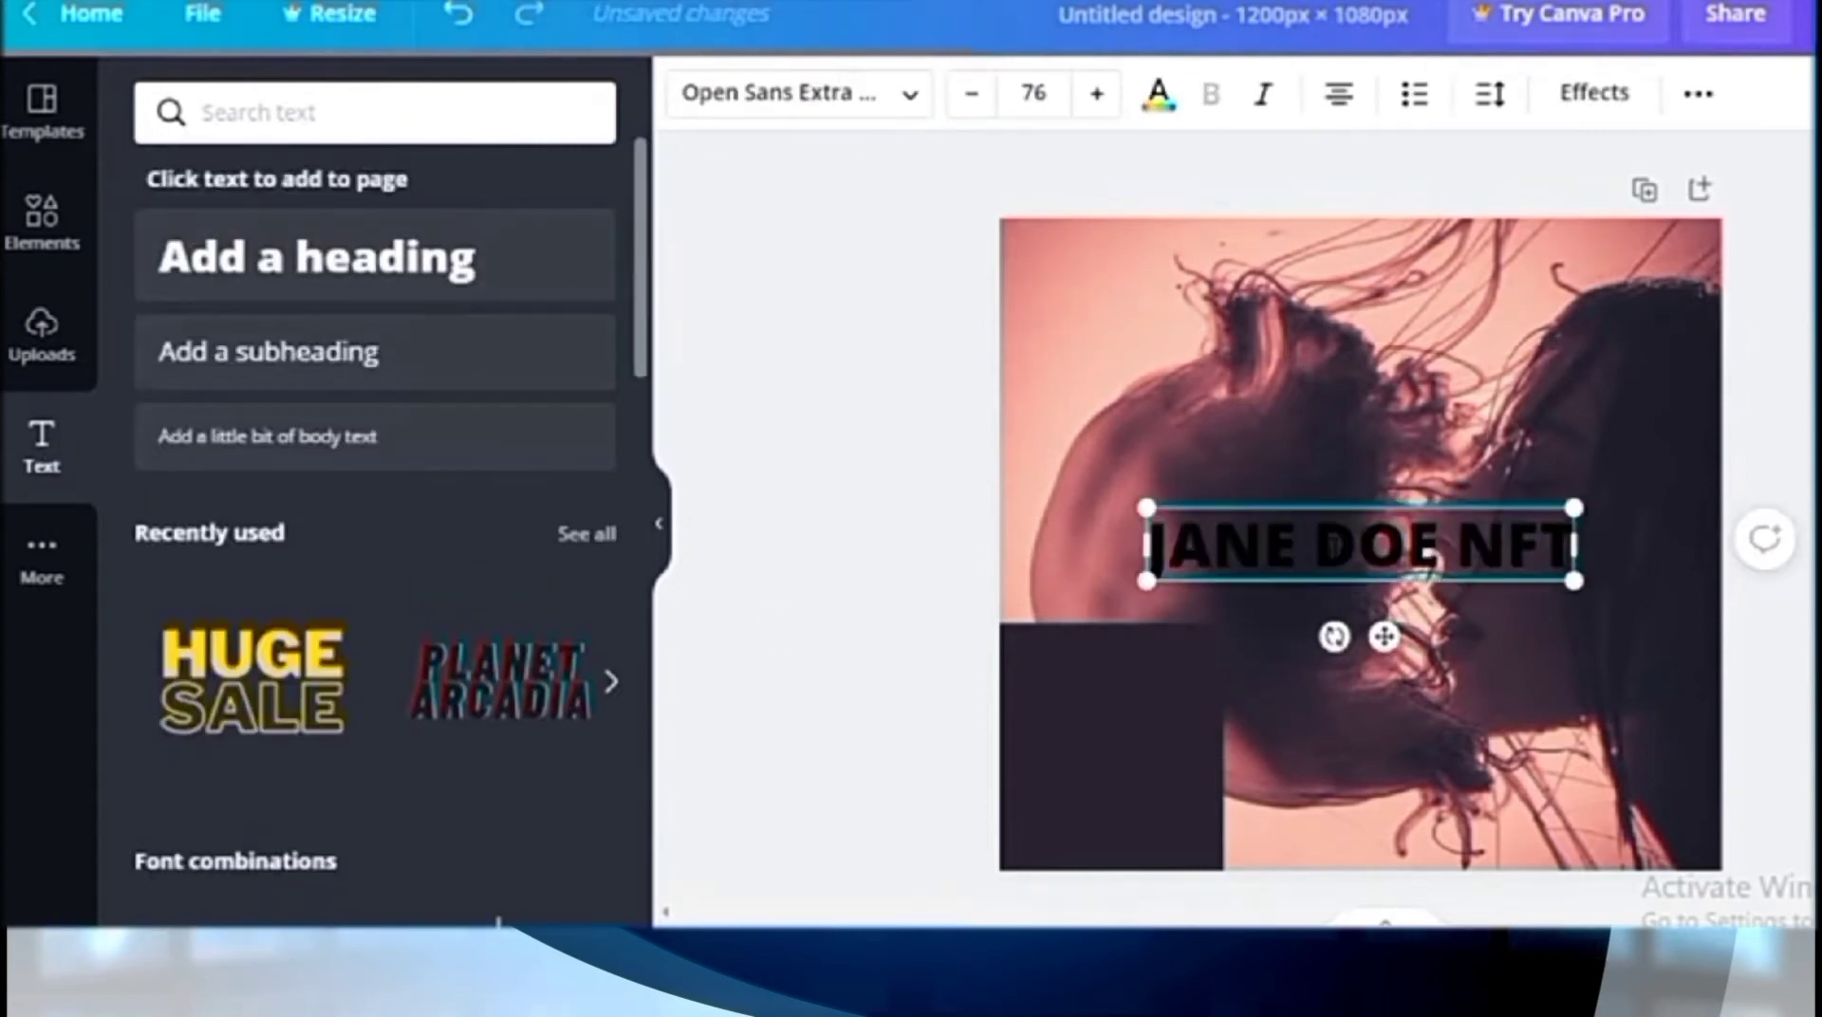
Step: Set the heading's font to Josefin Sans Thin
key(Escape)
key(Escape)
click(778, 105)
click(1378, 558)
click(825, 87)
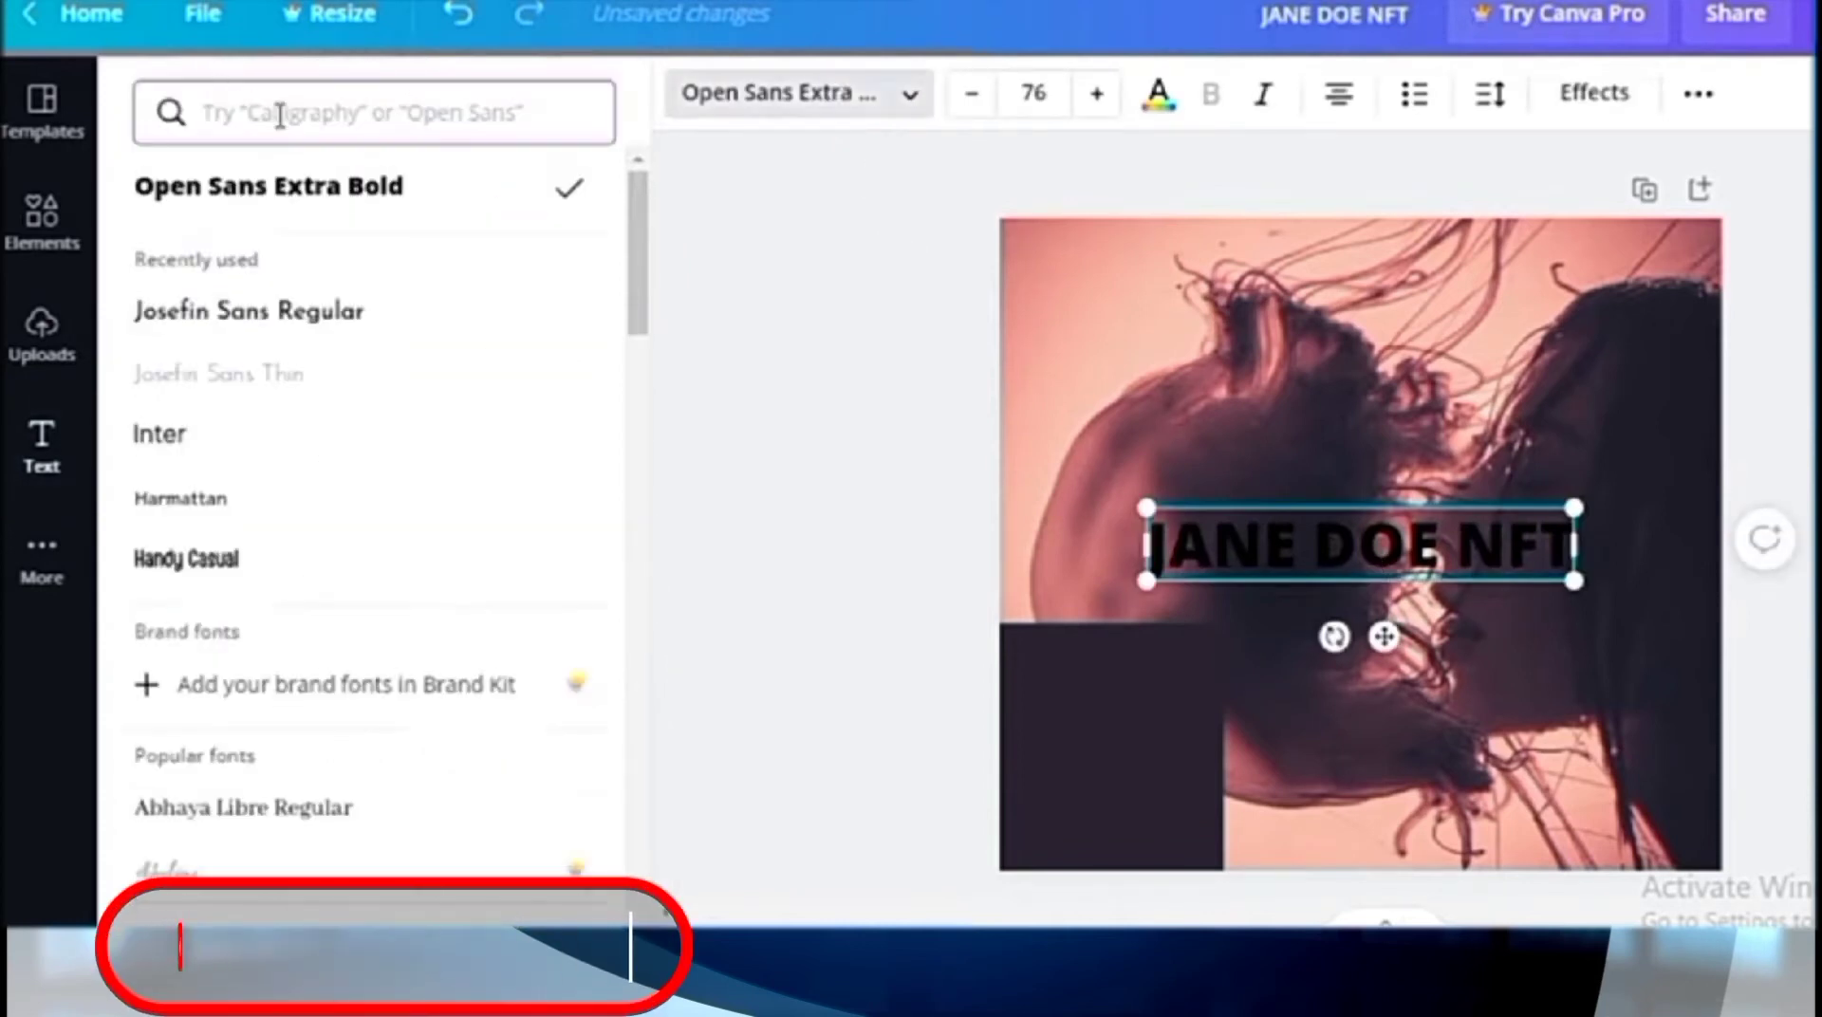
click(275, 376)
Step: Color the heading white and scale it down to fit at the top of the dark block
click(1158, 93)
click(415, 253)
drag(1580, 581, 1106, 657)
Step: Change the heading's font to Harmattan
click(798, 92)
click(275, 322)
click(196, 438)
scroll(204, 456, down, 6)
click(190, 339)
click(118, 655)
key(Escape)
Step: Add a second text line below the heading with the artist's full name followed by "ORIGINAL SQUID NFT 2021"
key(ctrl+z)
click(1060, 668)
drag(1160, 672, 1078, 715)
double_click(1078, 715)
text(JANE DOE ORIGINAL SQUID NFT 2021)
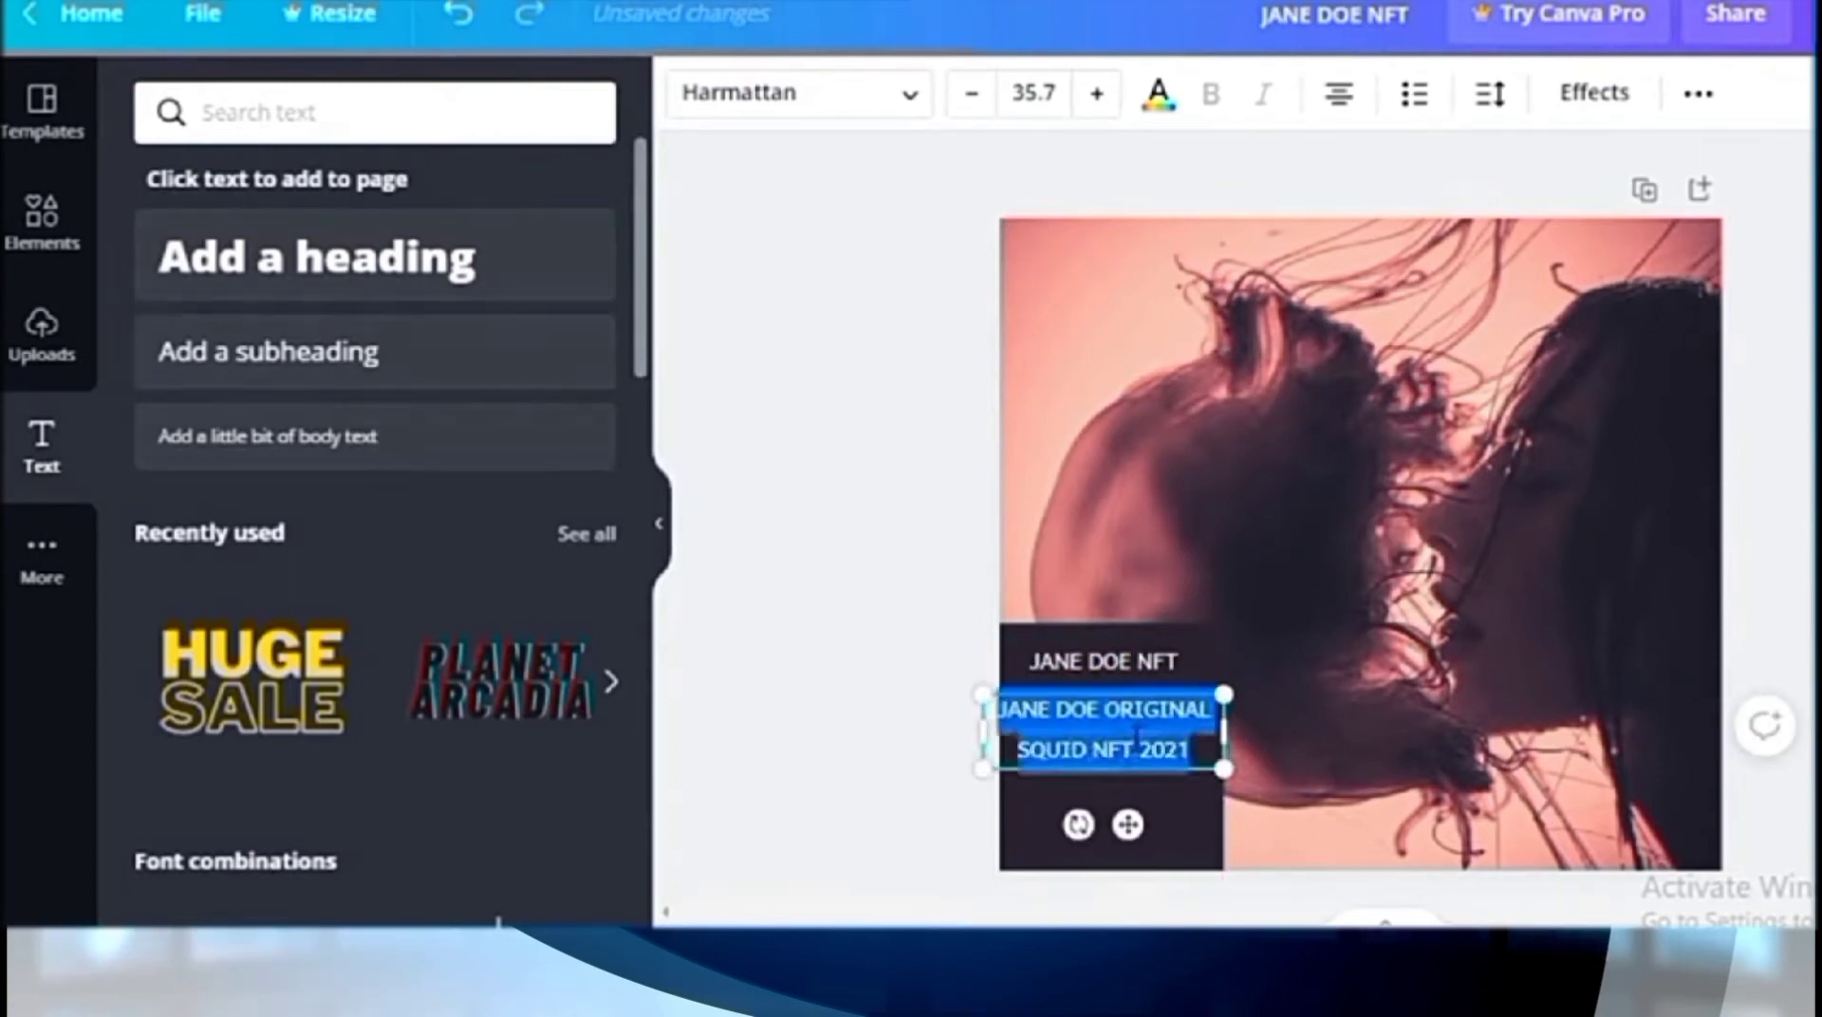
Step: Reduce the second text's font size to 24.7 and fit its box under the heading inside the dark block
click(978, 95)
click(978, 95)
click(978, 95)
drag(1224, 731, 1162, 720)
drag(1044, 693, 1067, 697)
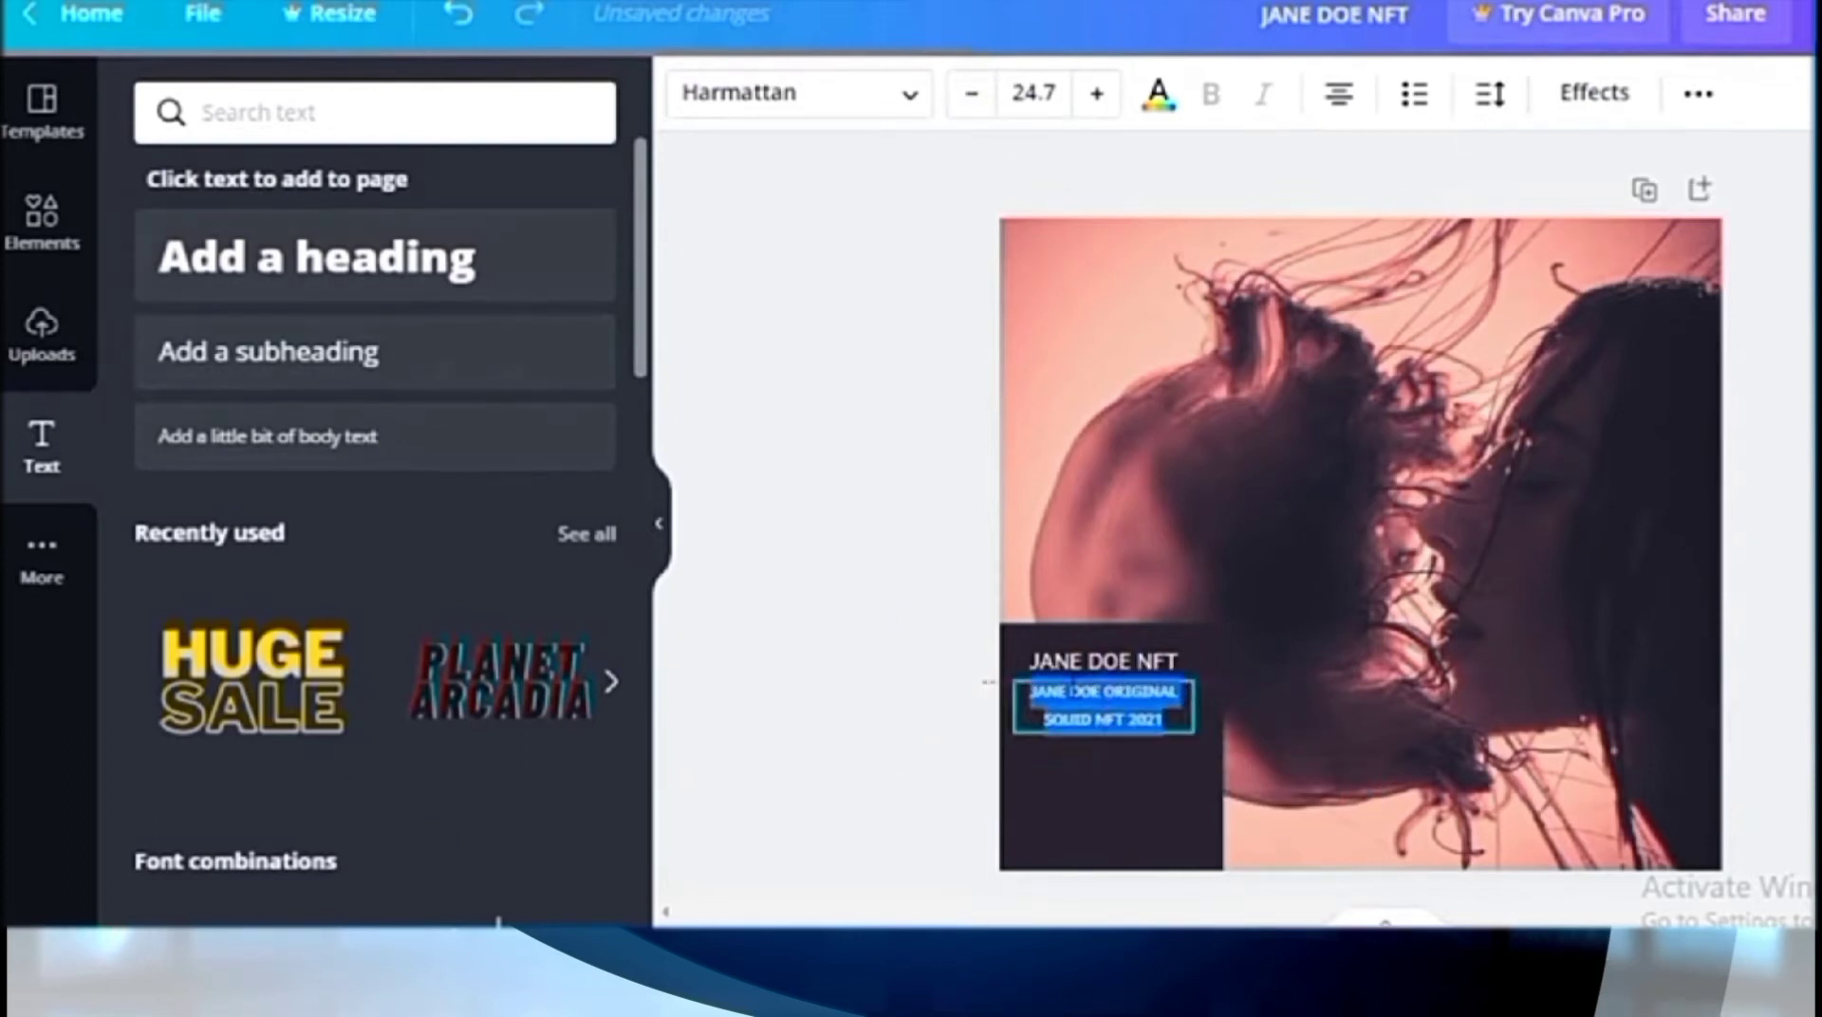
Step: Widen the dark block and extend it upward to make more room, keeping it in the lower-left corner
key(Escape)
click(1160, 854)
mouse_move(1159, 854)
mouse_down()
mouse_move(1177, 804)
mouse_move(1177, 823)
mouse_up()
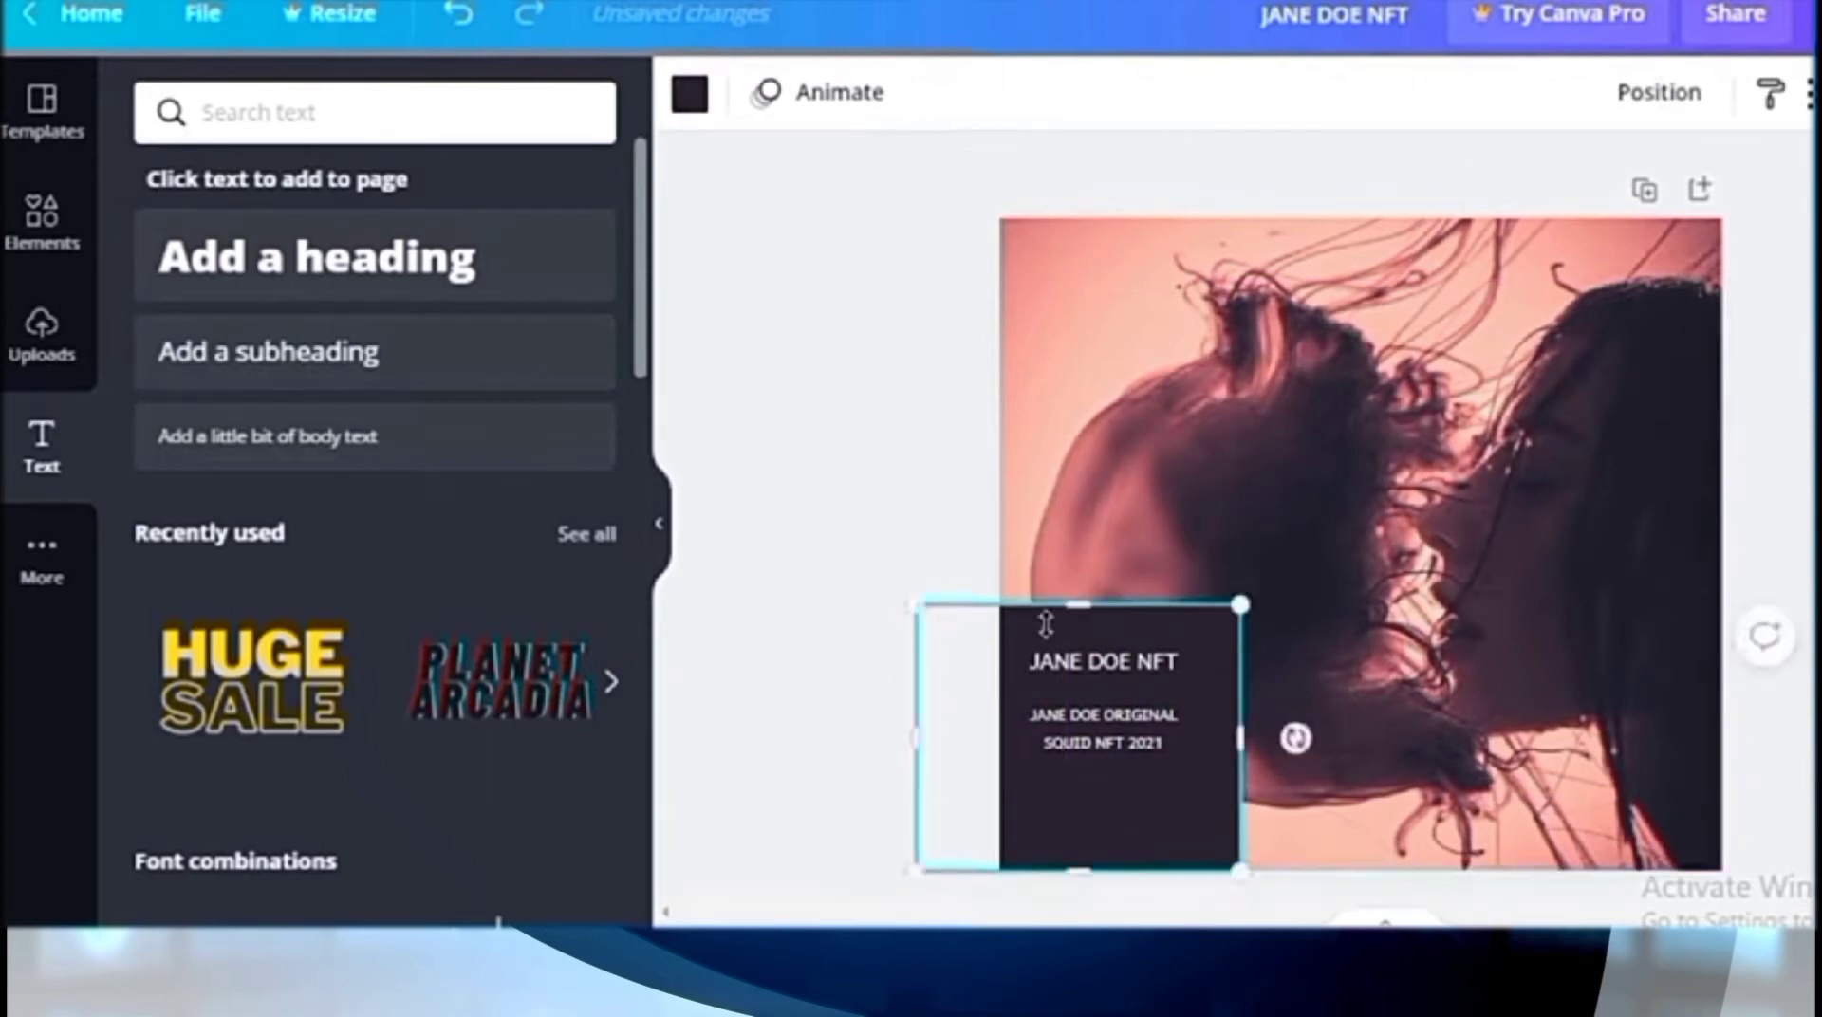
drag(1078, 602, 1078, 541)
mouse_move(1082, 785)
mouse_down()
mouse_move(1041, 712)
mouse_move(1080, 811)
mouse_up()
Step: Move the heading and the second text up and center them in the upper part of the dark block
drag(1162, 661, 1180, 598)
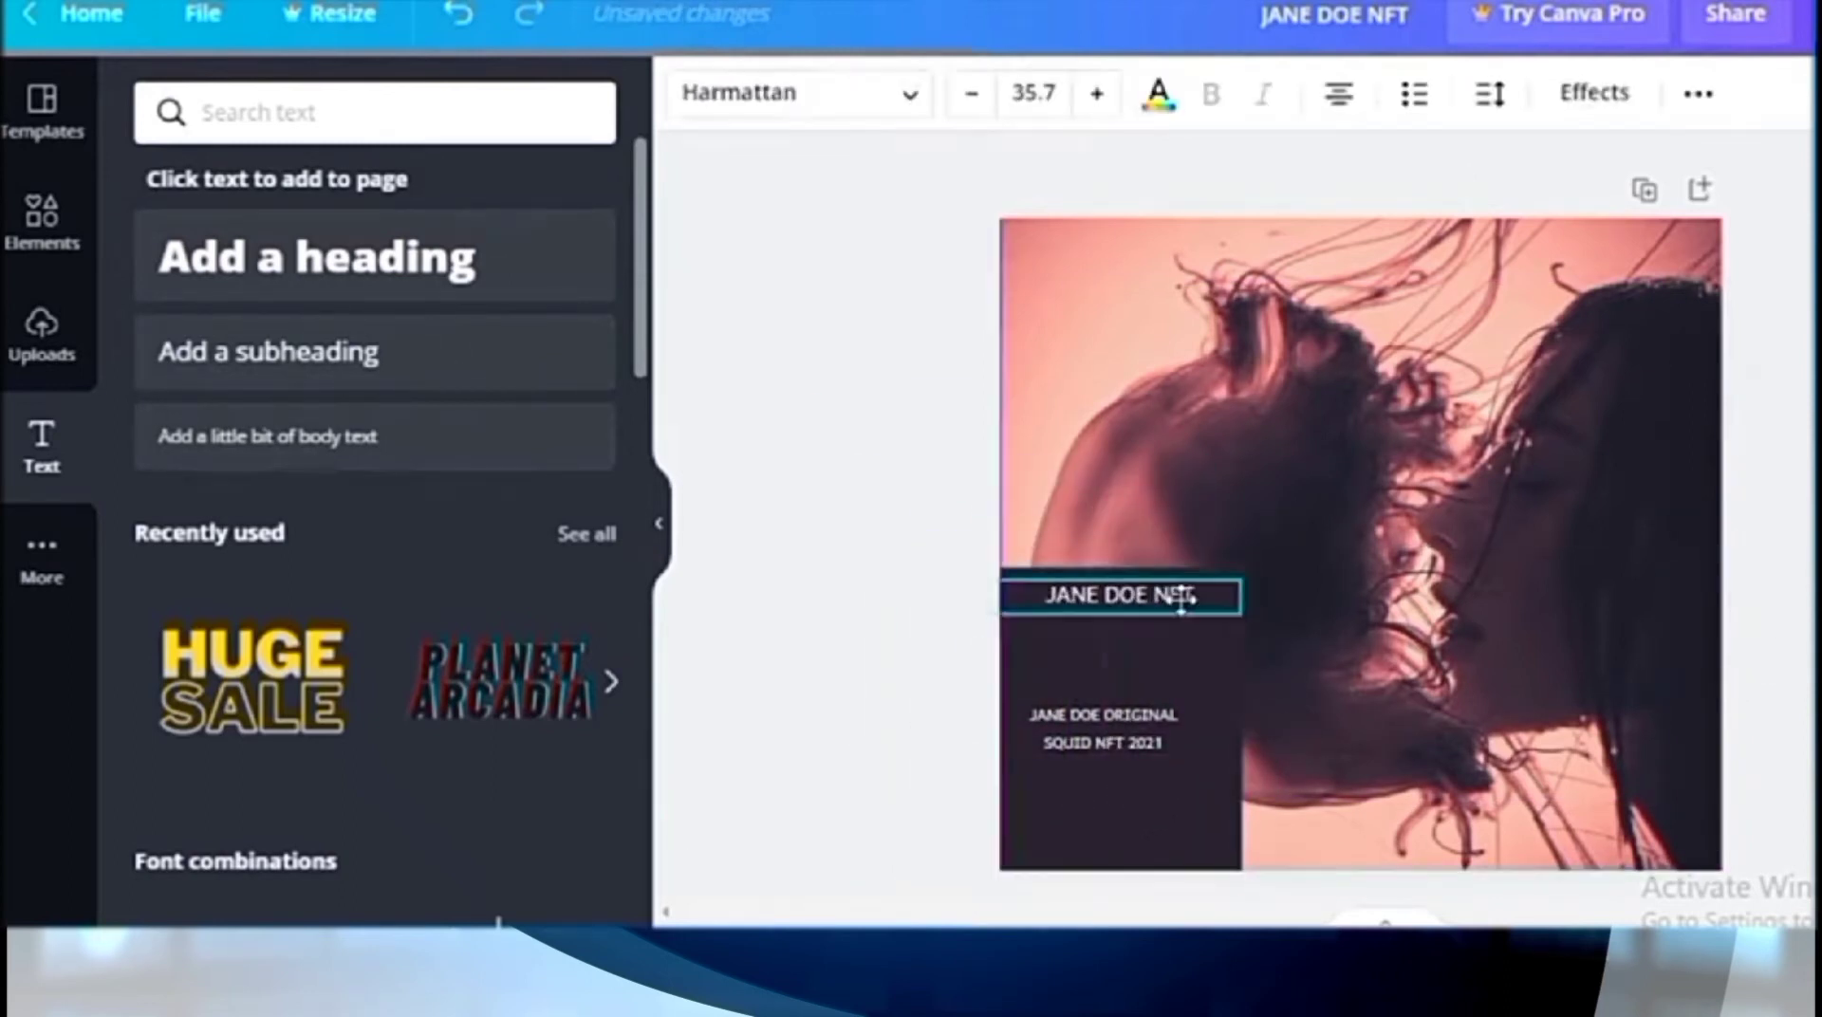
drag(1139, 730, 1154, 672)
key(Escape)
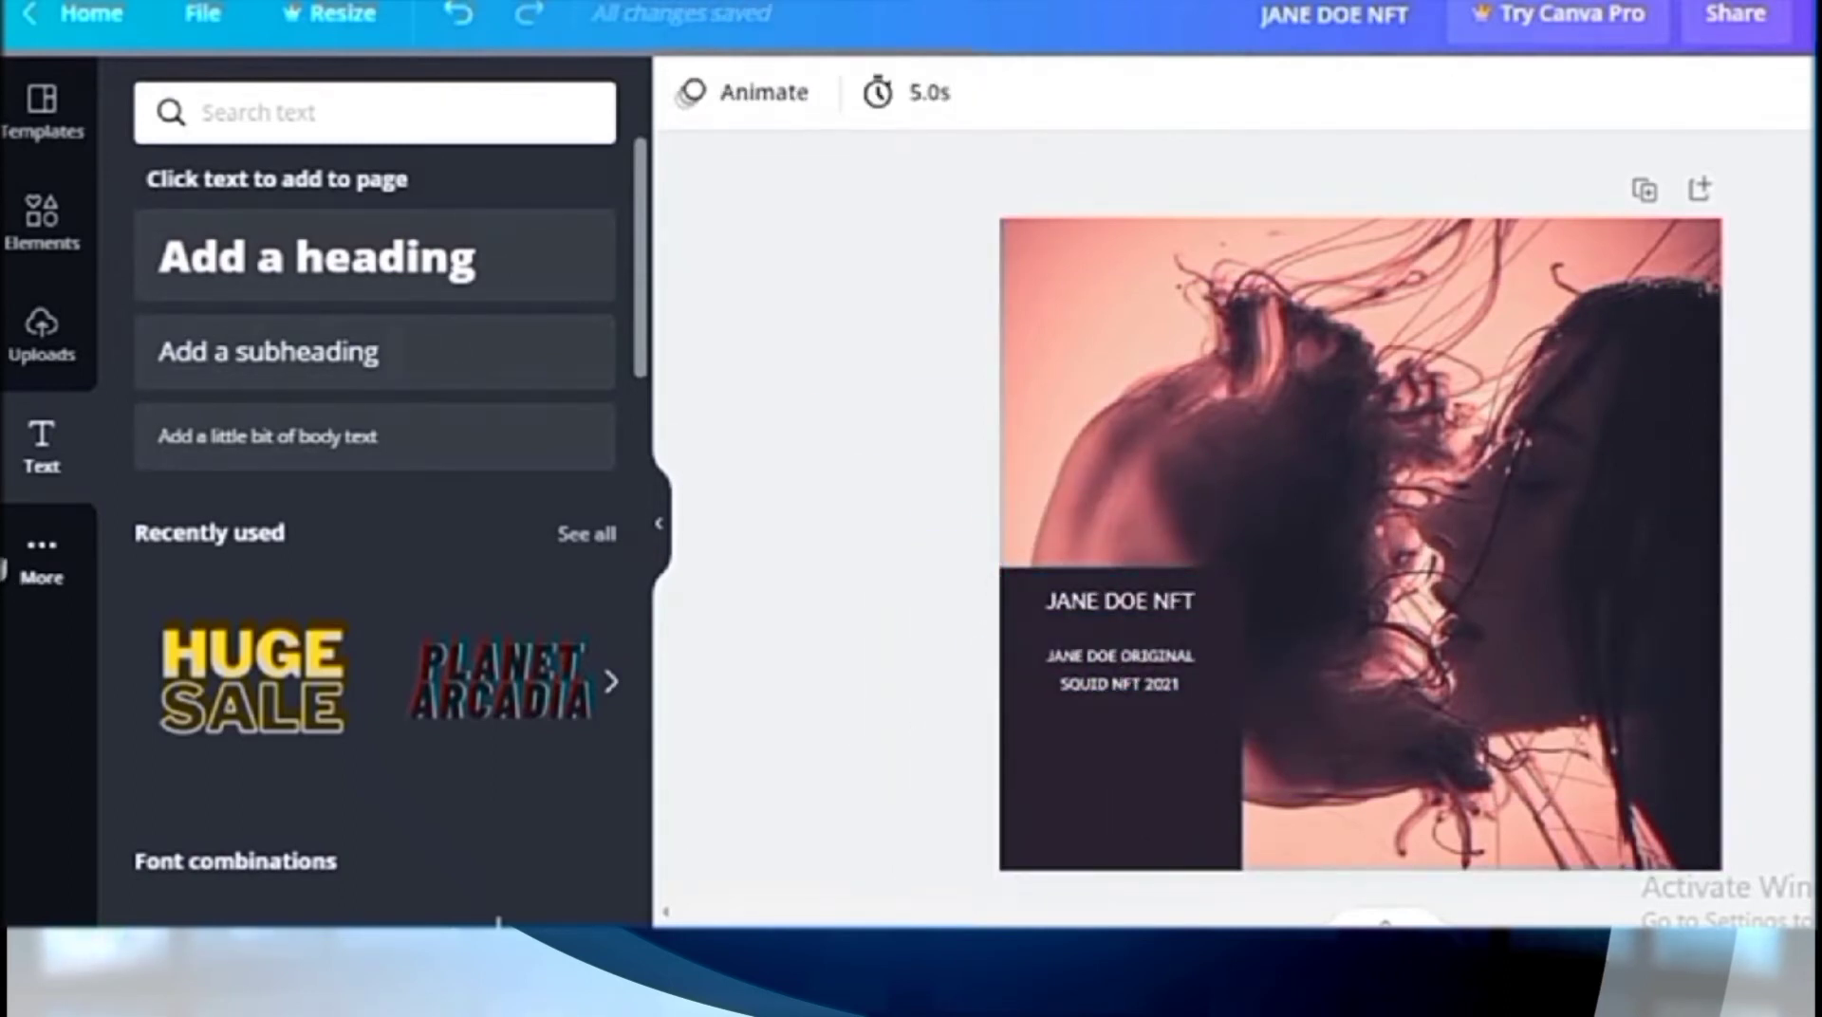
click(213, 111)
text(frame)
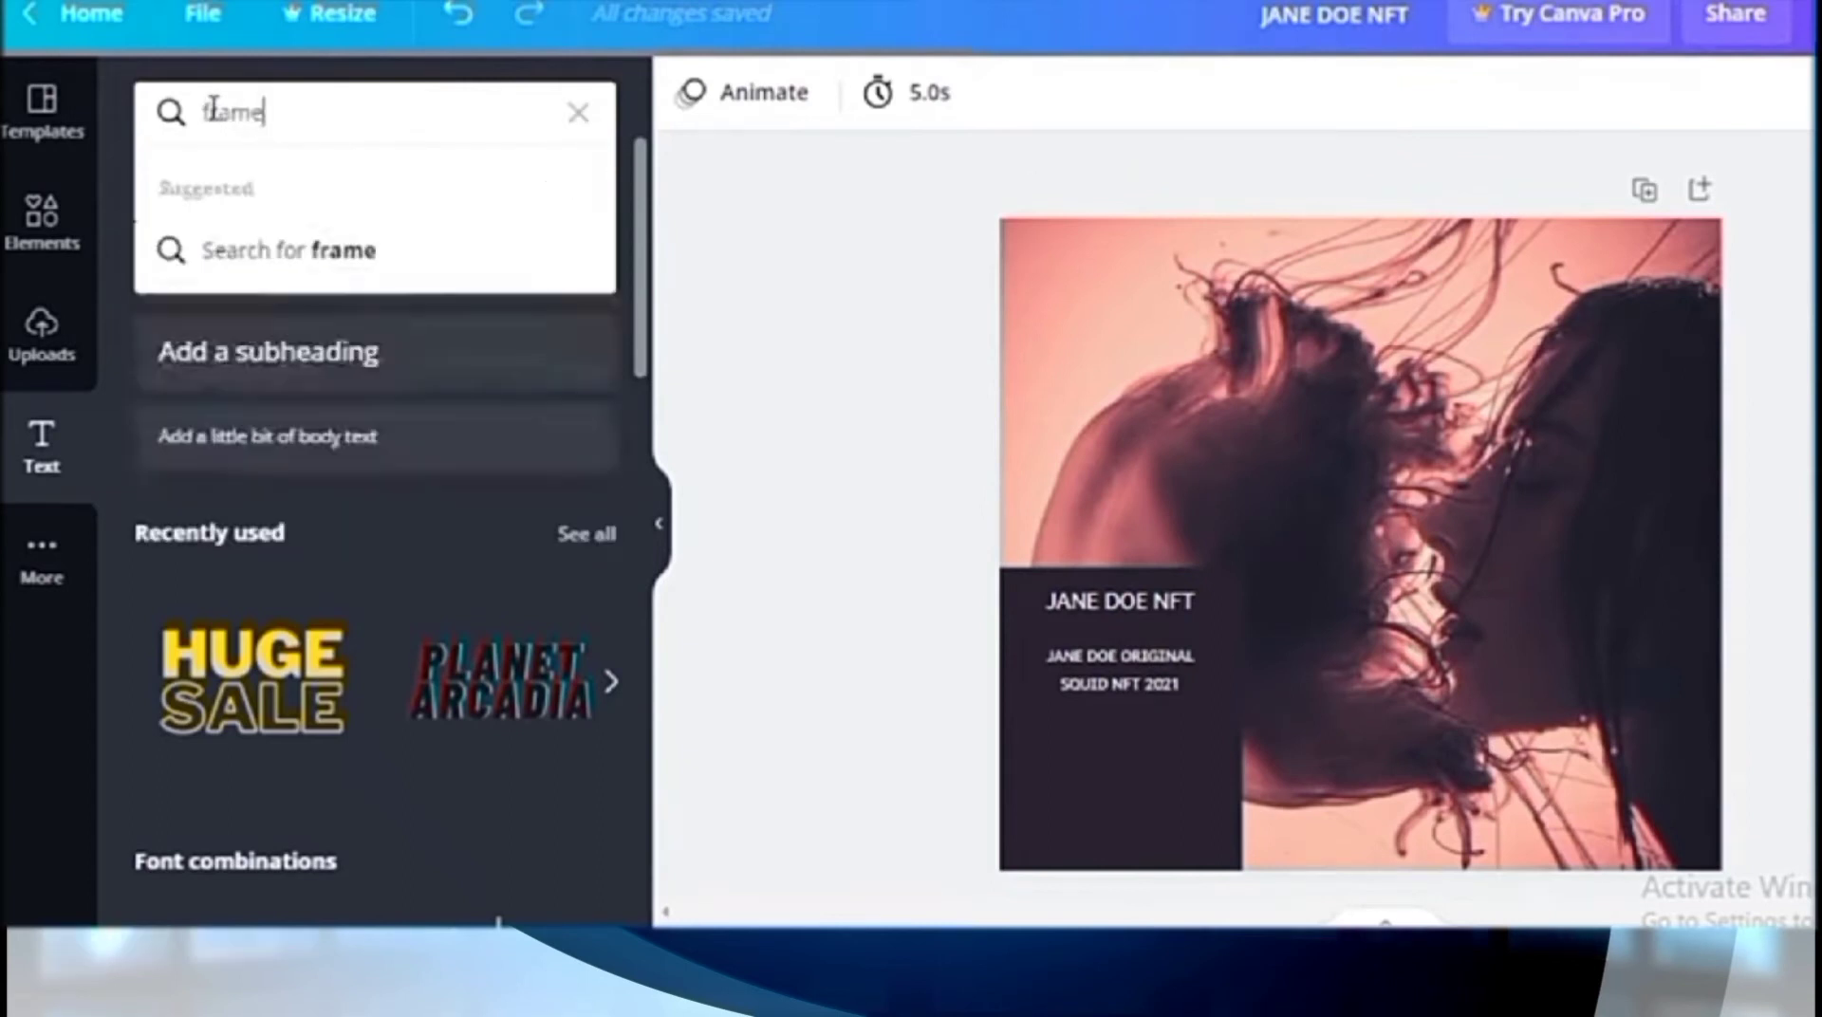
key(Return)
Step: Search the elements for "FRAME" and place the white-bordered landscape frame below the texts in the dark block
click(42, 219)
click(424, 110)
triple_click(426, 112)
text(FRAME)
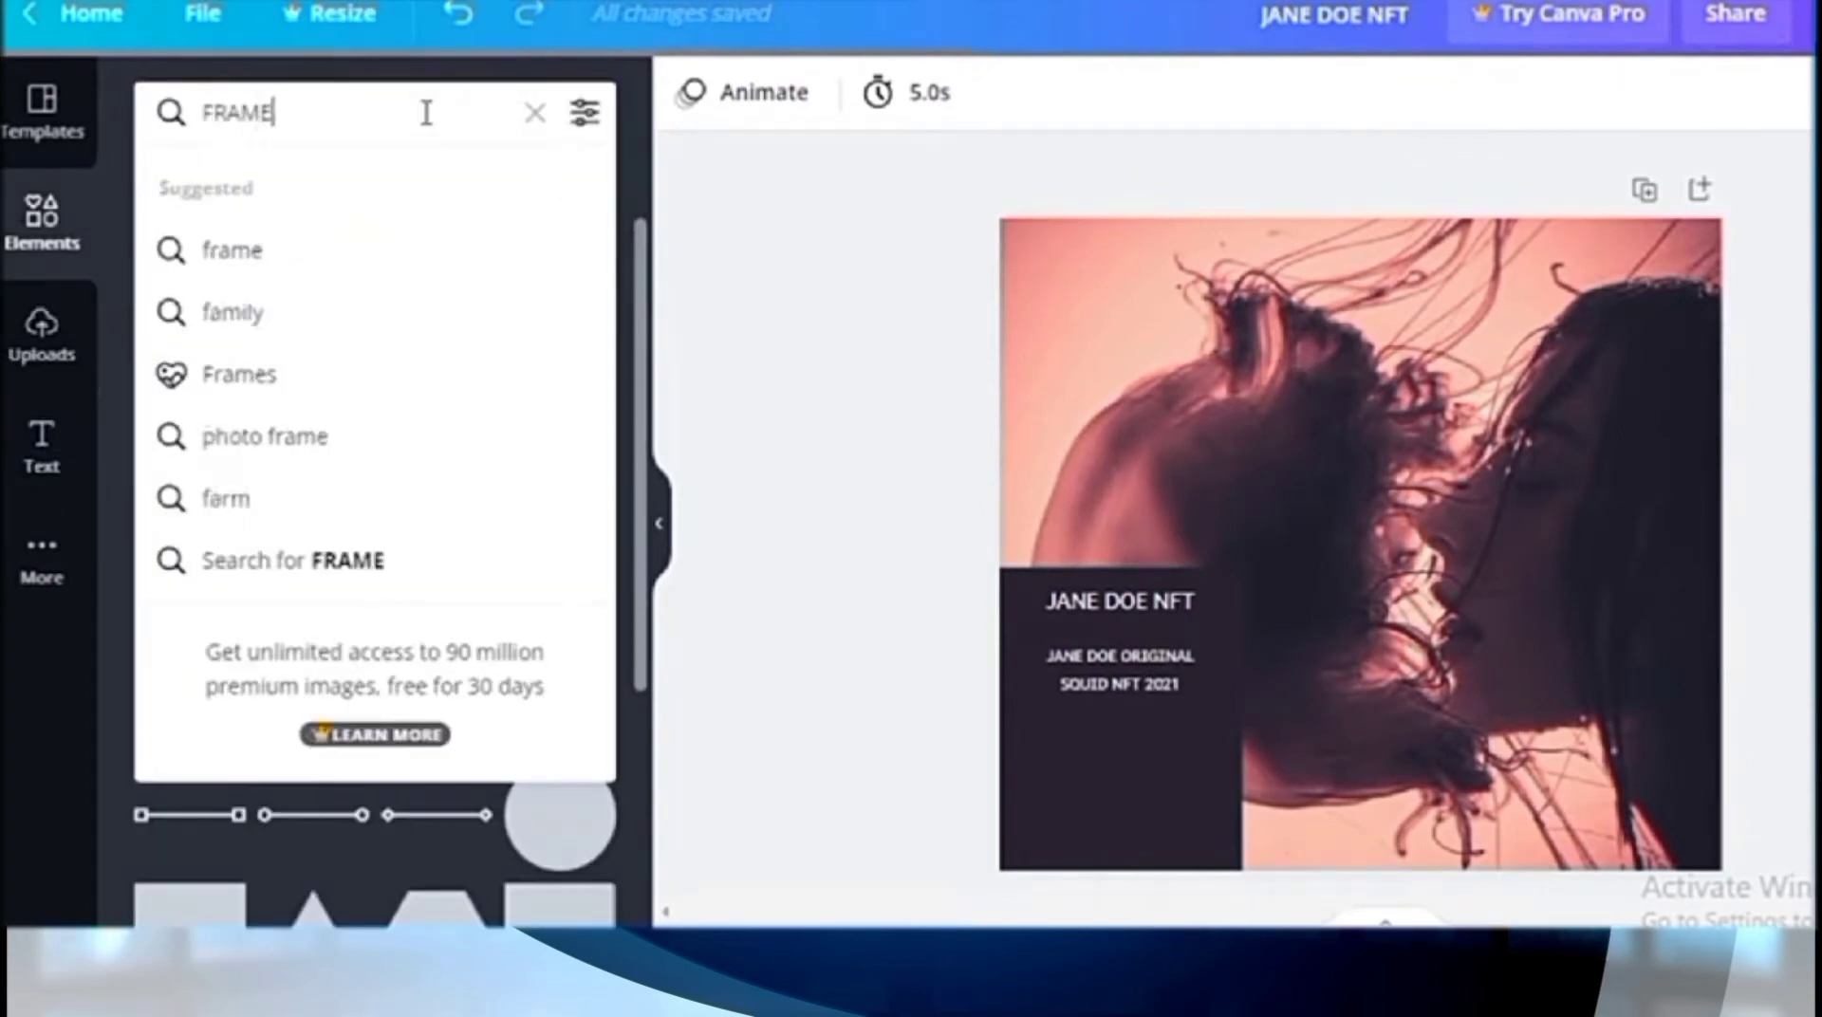
key(Return)
scroll(195, 707, down, 3)
scroll(397, 600, down, 5)
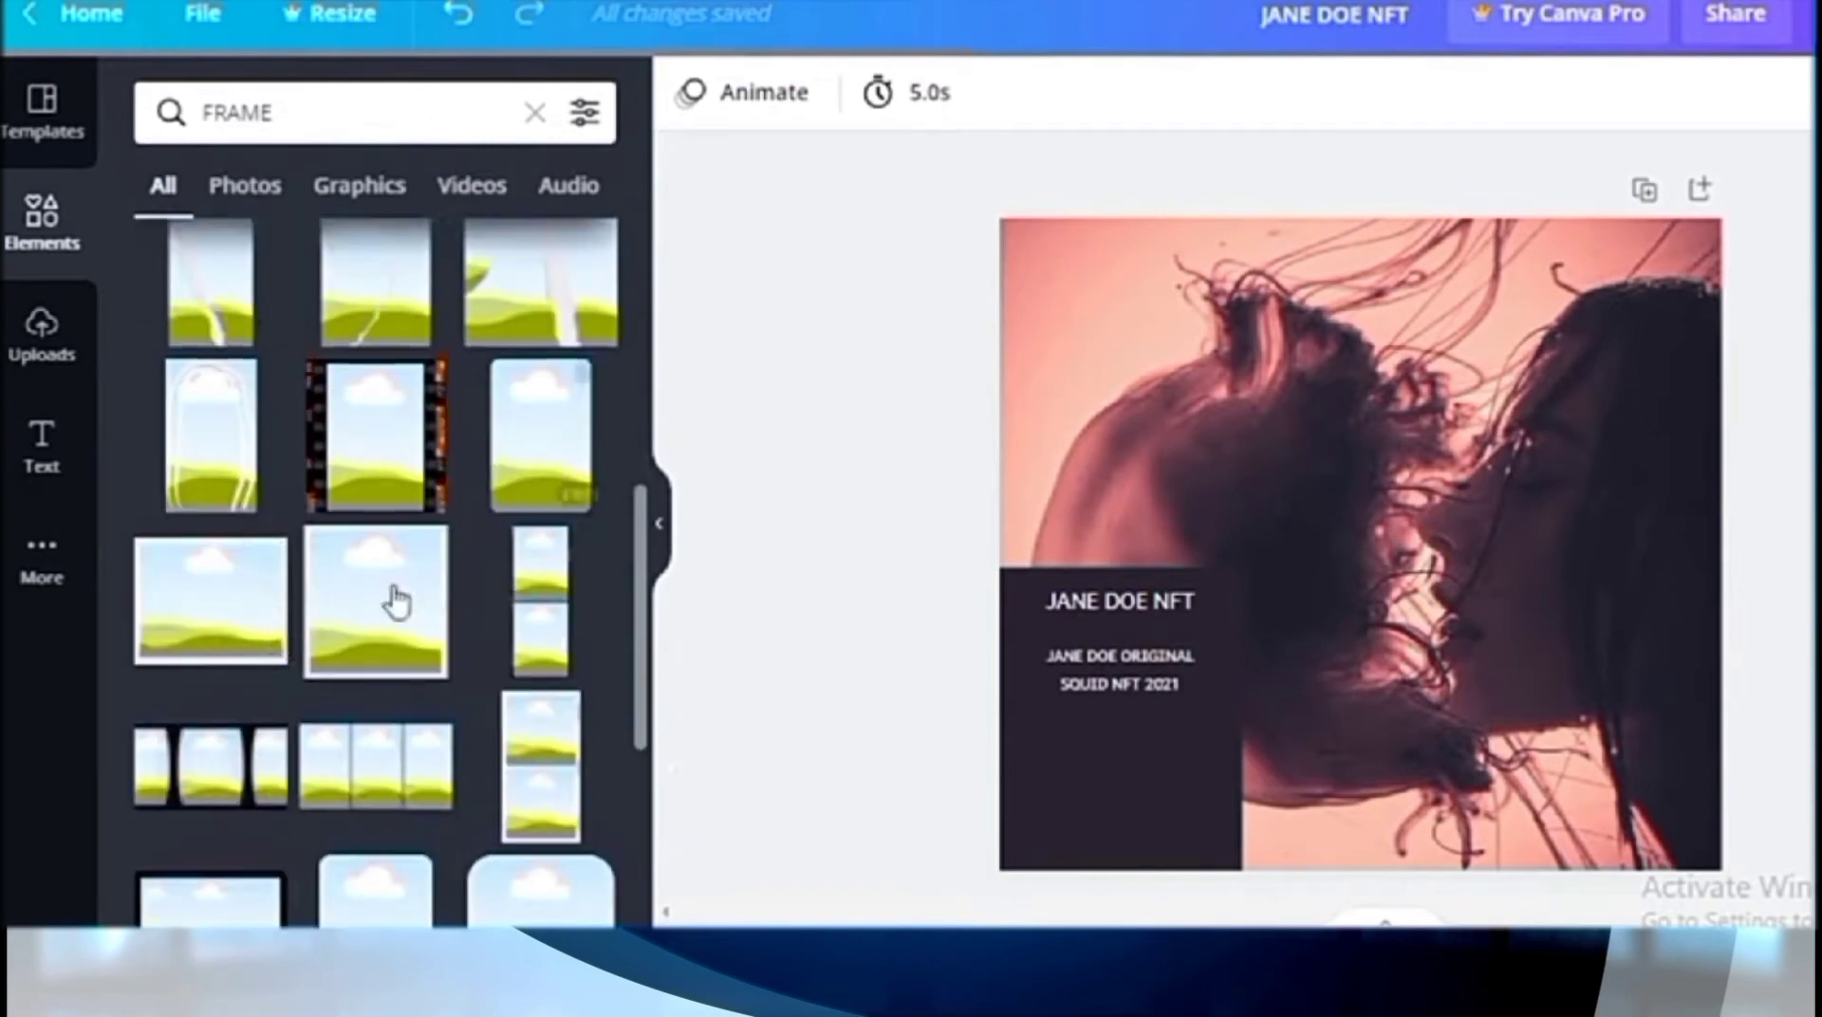
drag(241, 613, 1089, 759)
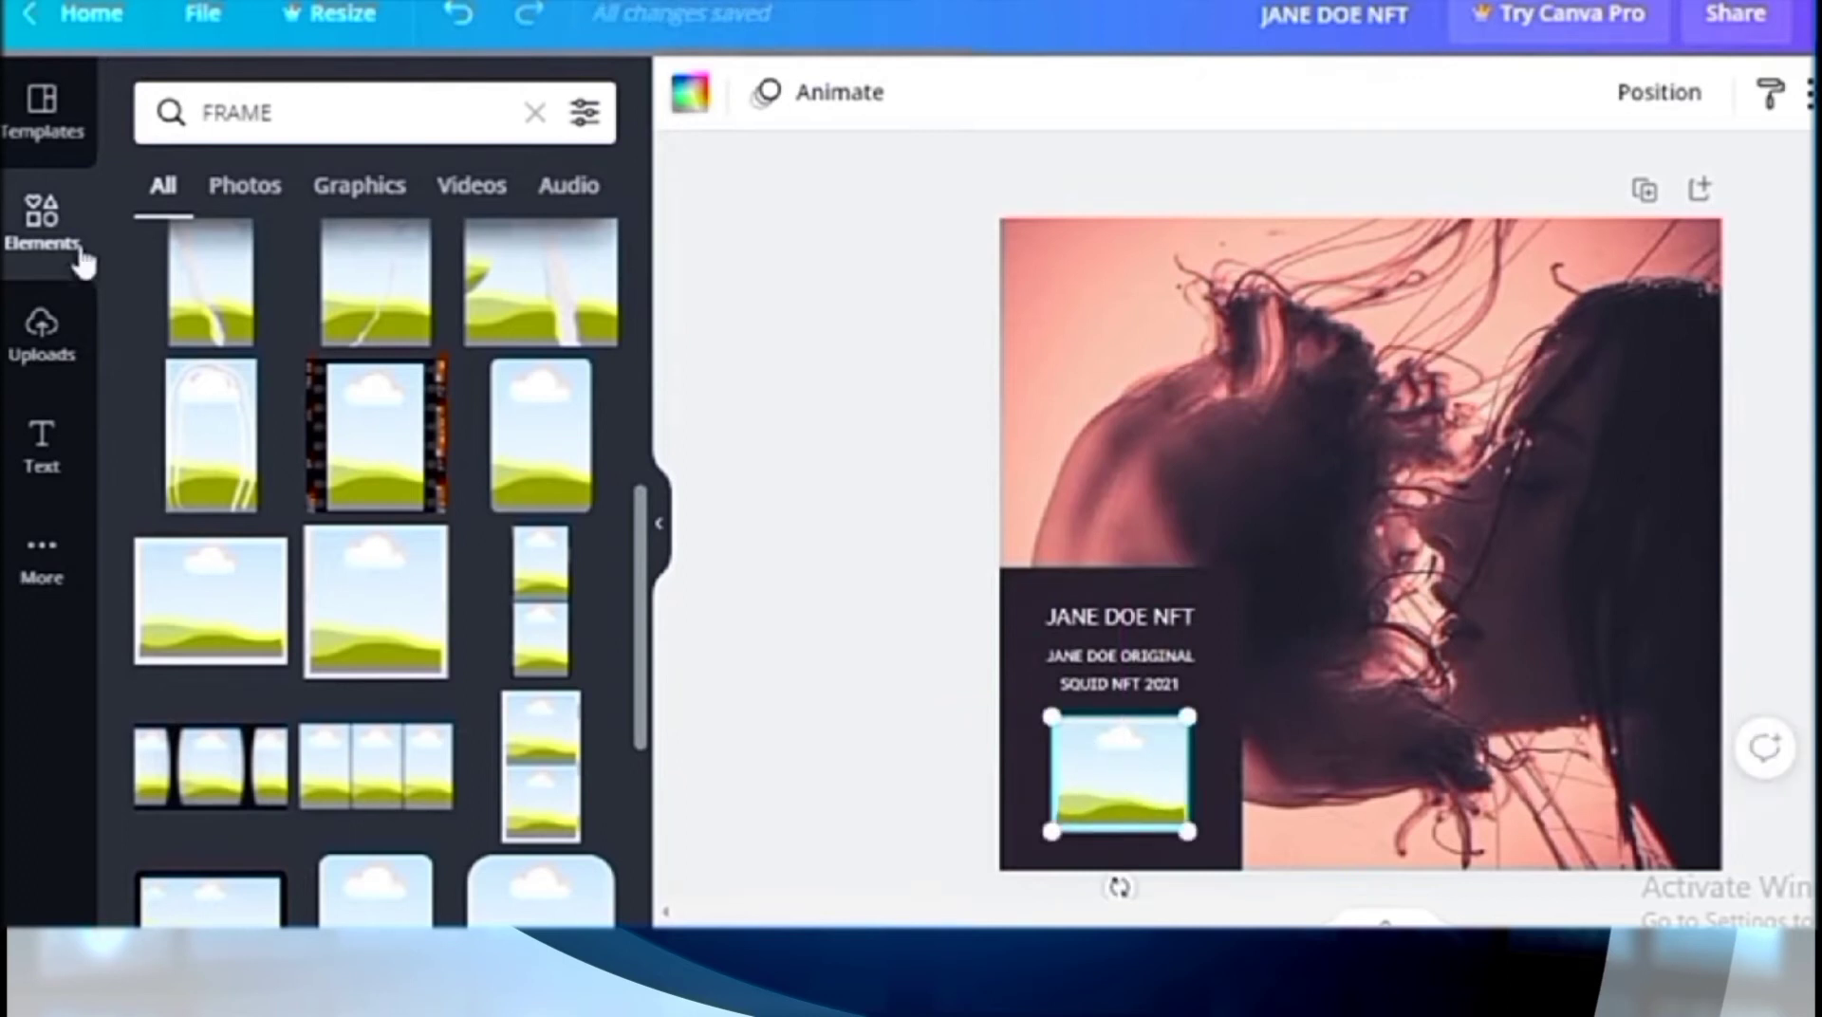
Step: Upload the qr image from the Downloads folder to the project's media
click(47, 337)
click(327, 128)
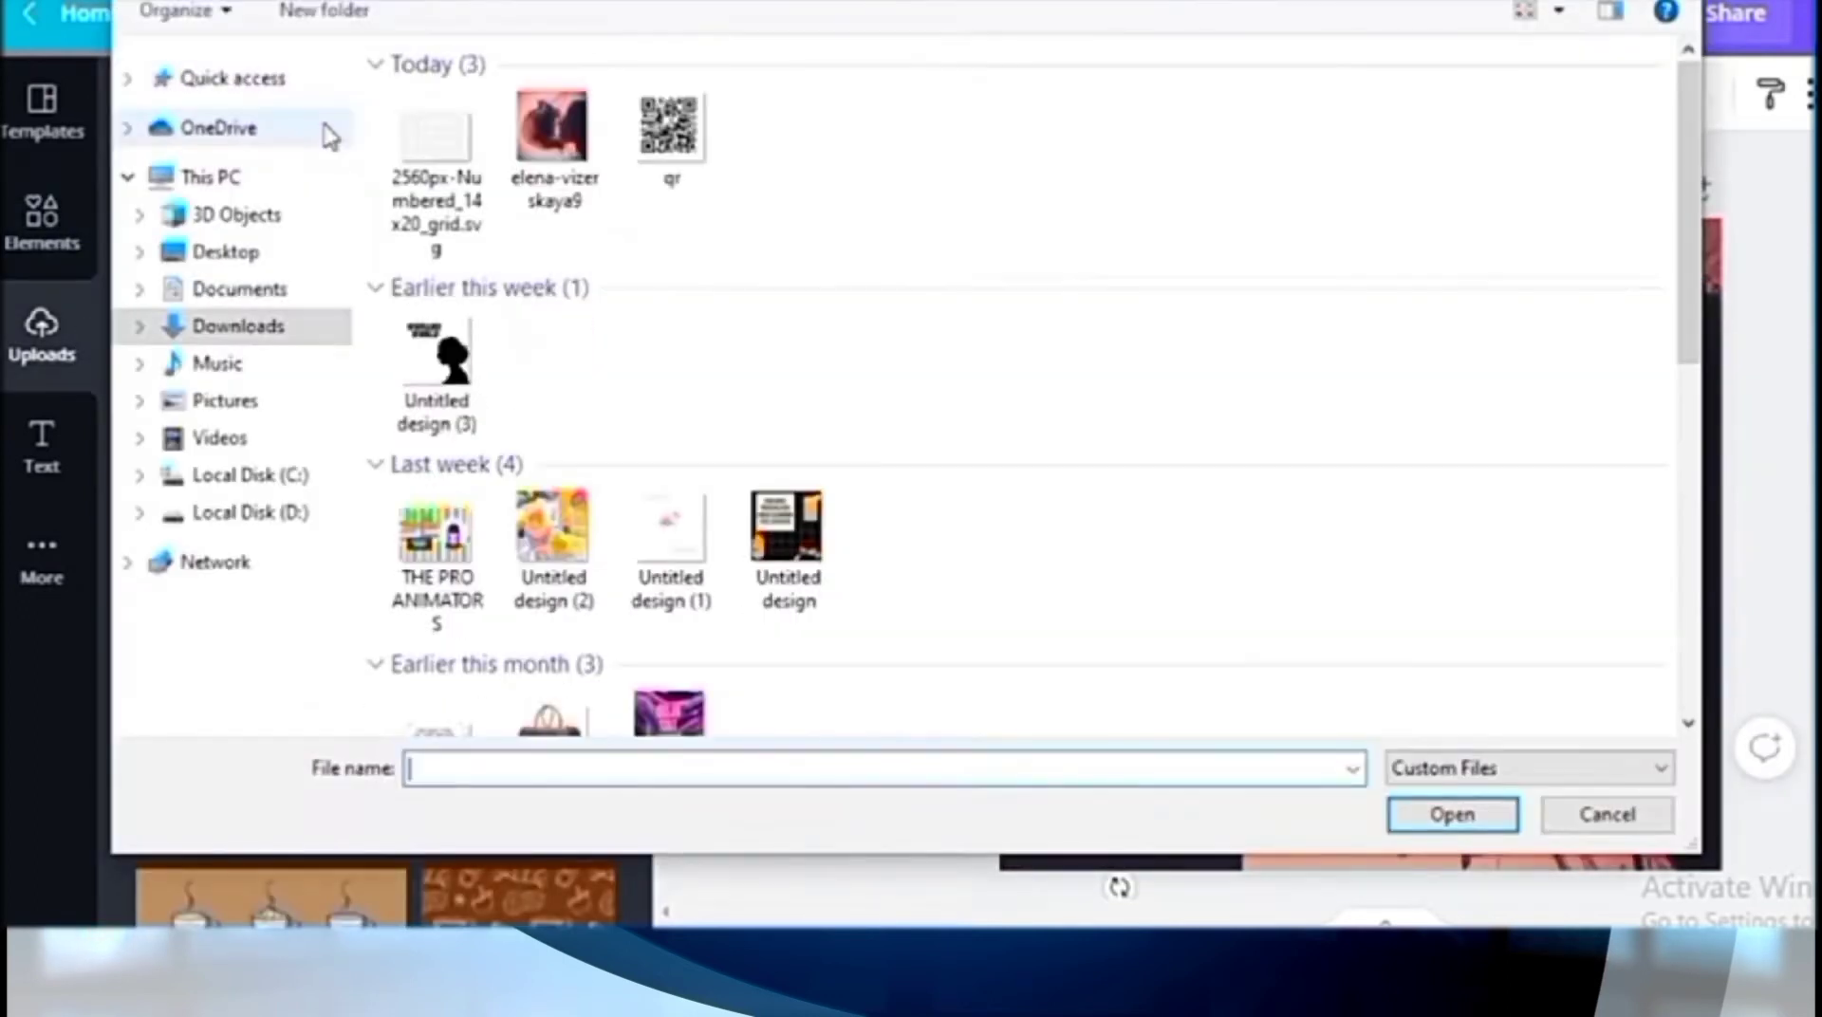
click(670, 123)
click(1452, 814)
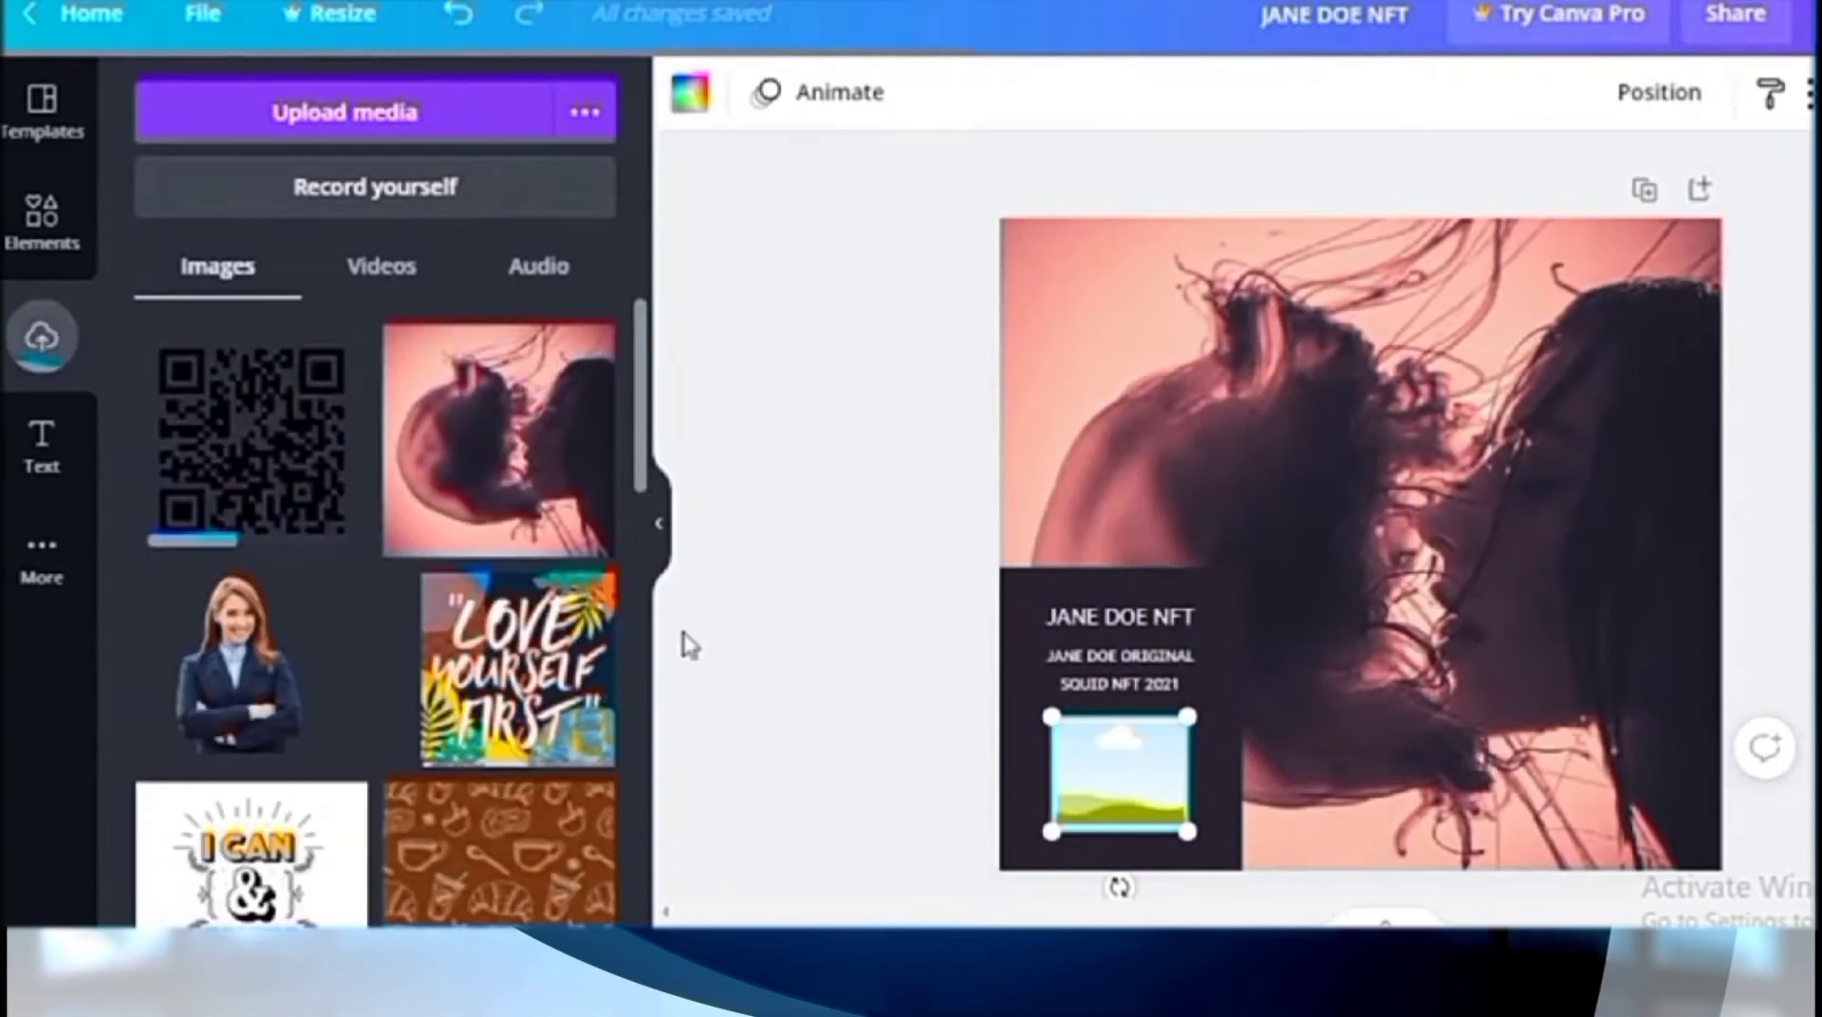
Step: Try to fit the QR code into the landscape frame and delete both from the page
click(236, 447)
drag(1290, 598, 1115, 774)
key(Delete)
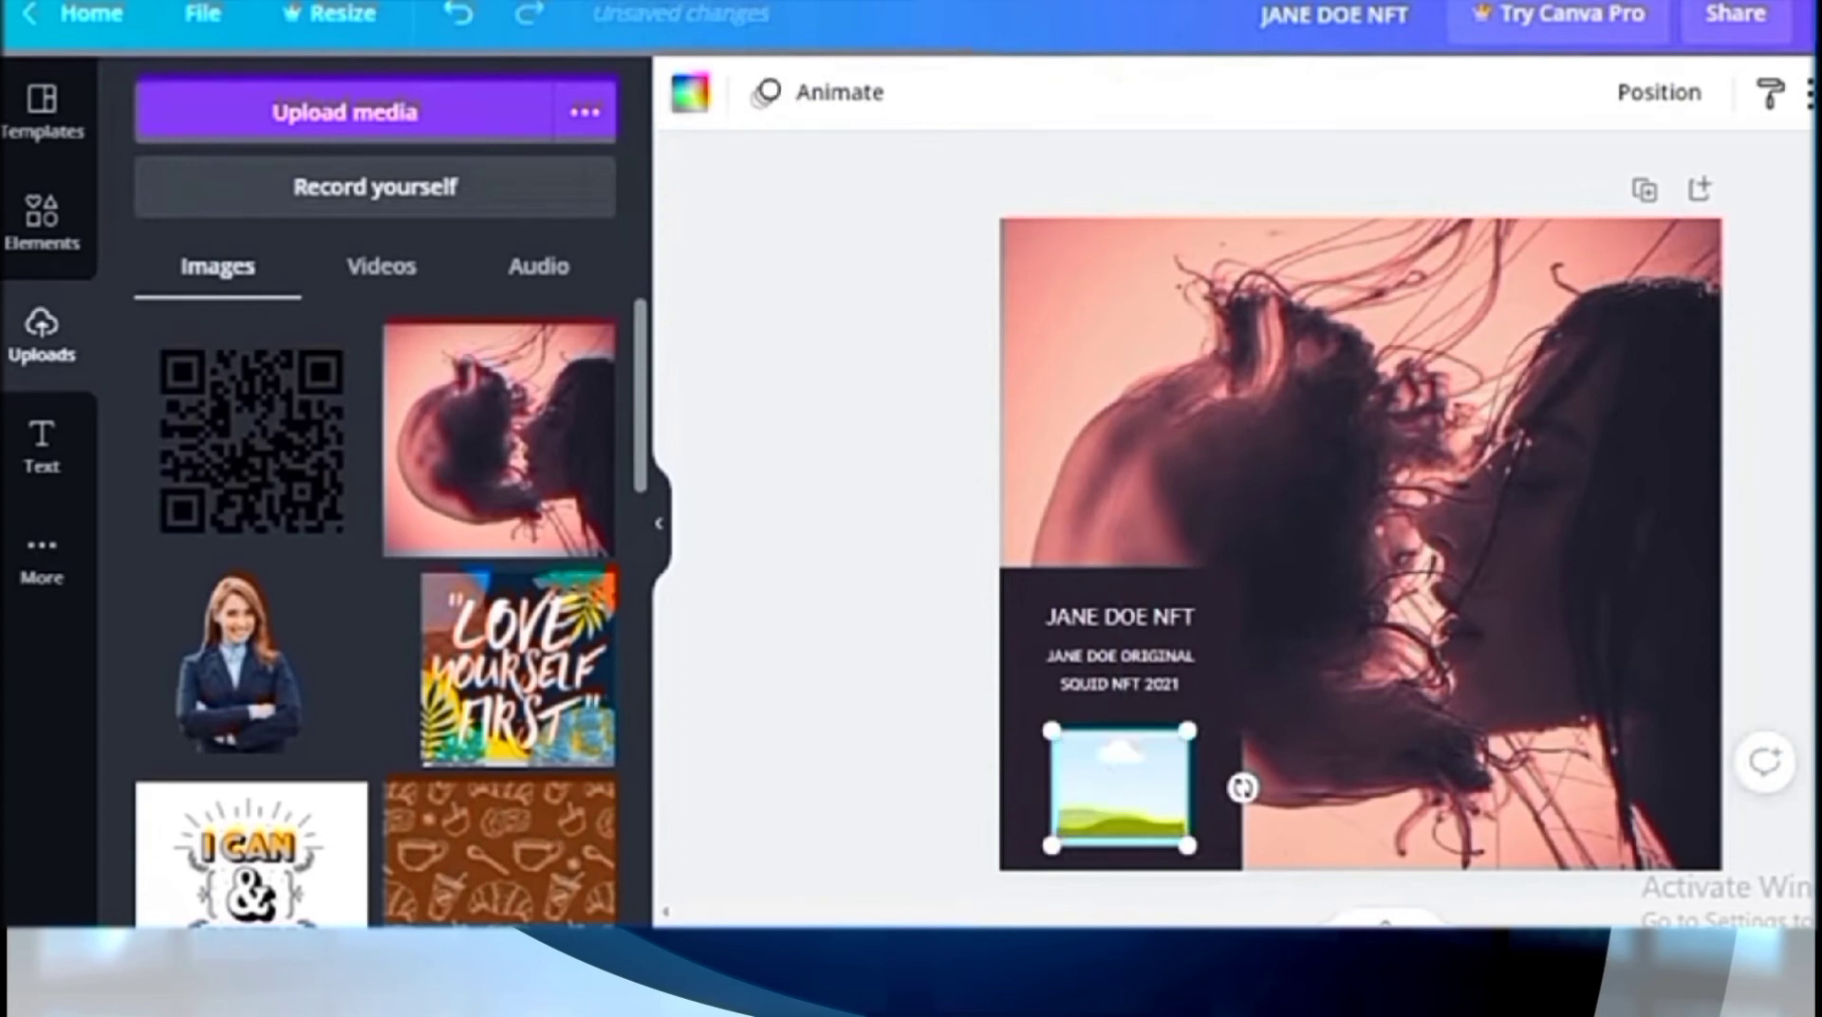
key(Delete)
Step: Try another frame from the FRAME results for the QR code below the texts in the dark block
click(41, 218)
scroll(264, 724, down, 6)
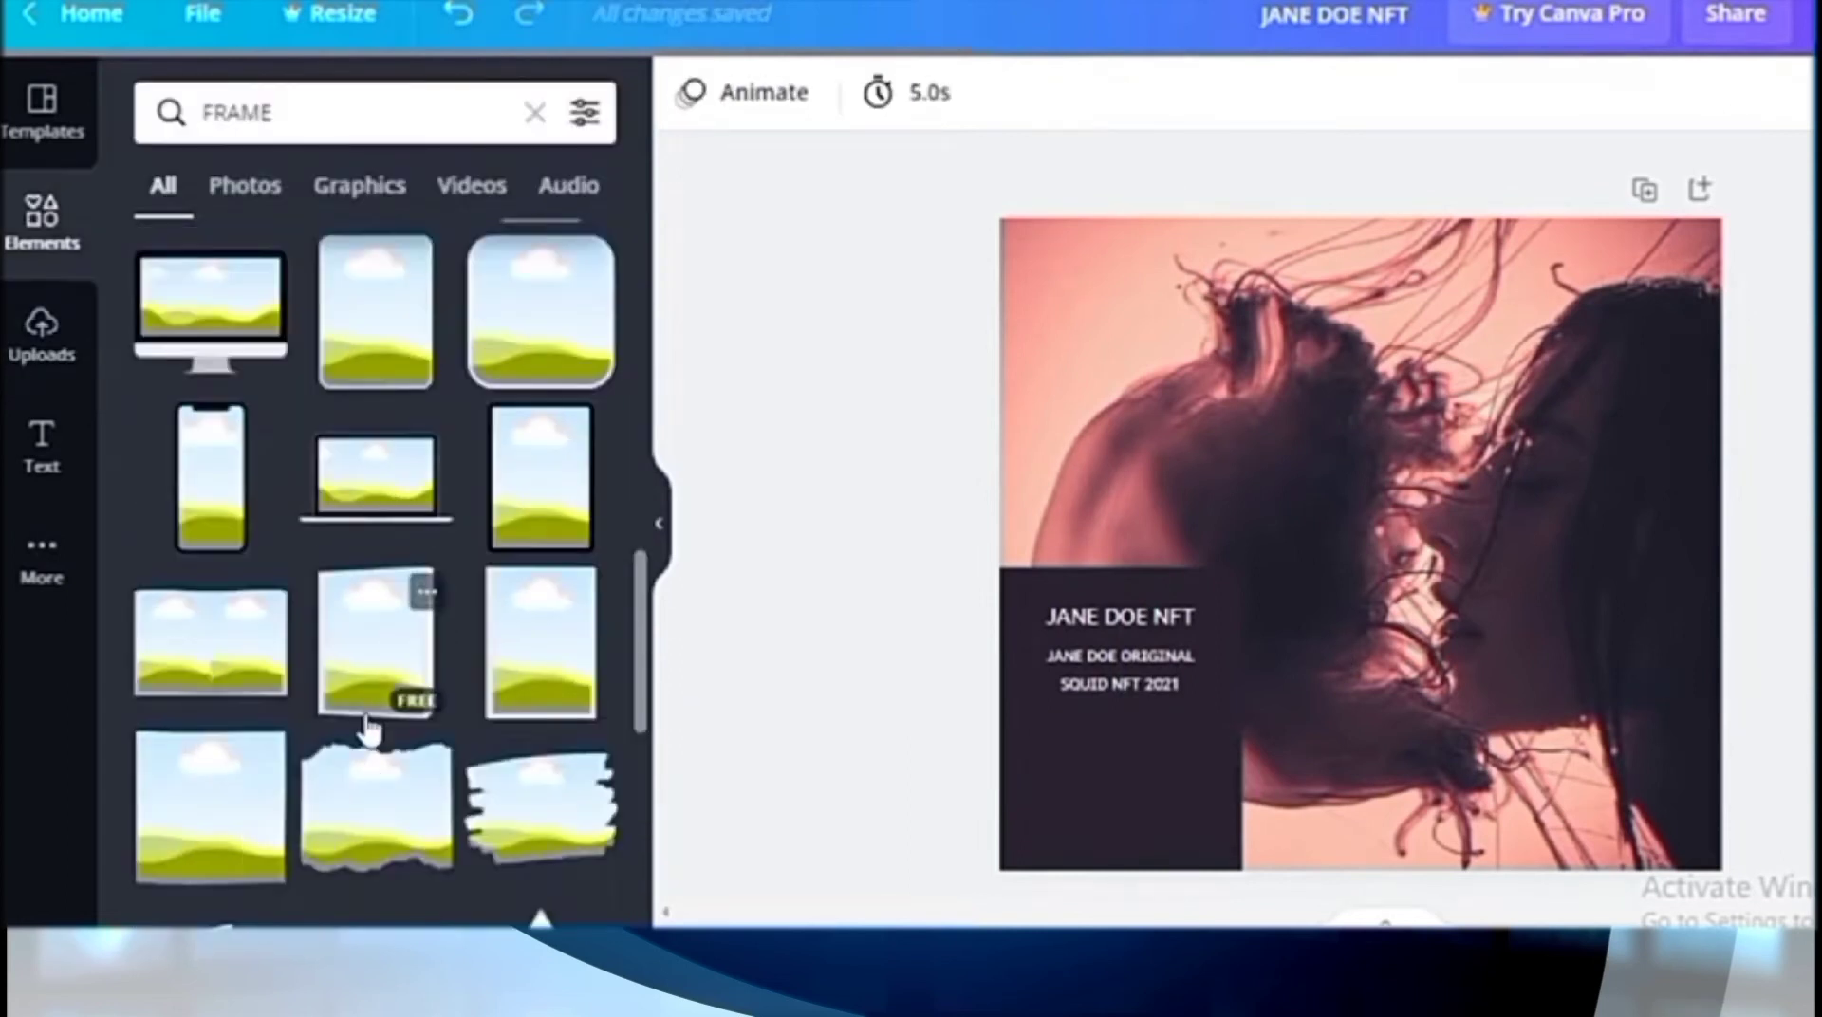
scroll(368, 731, down, 10)
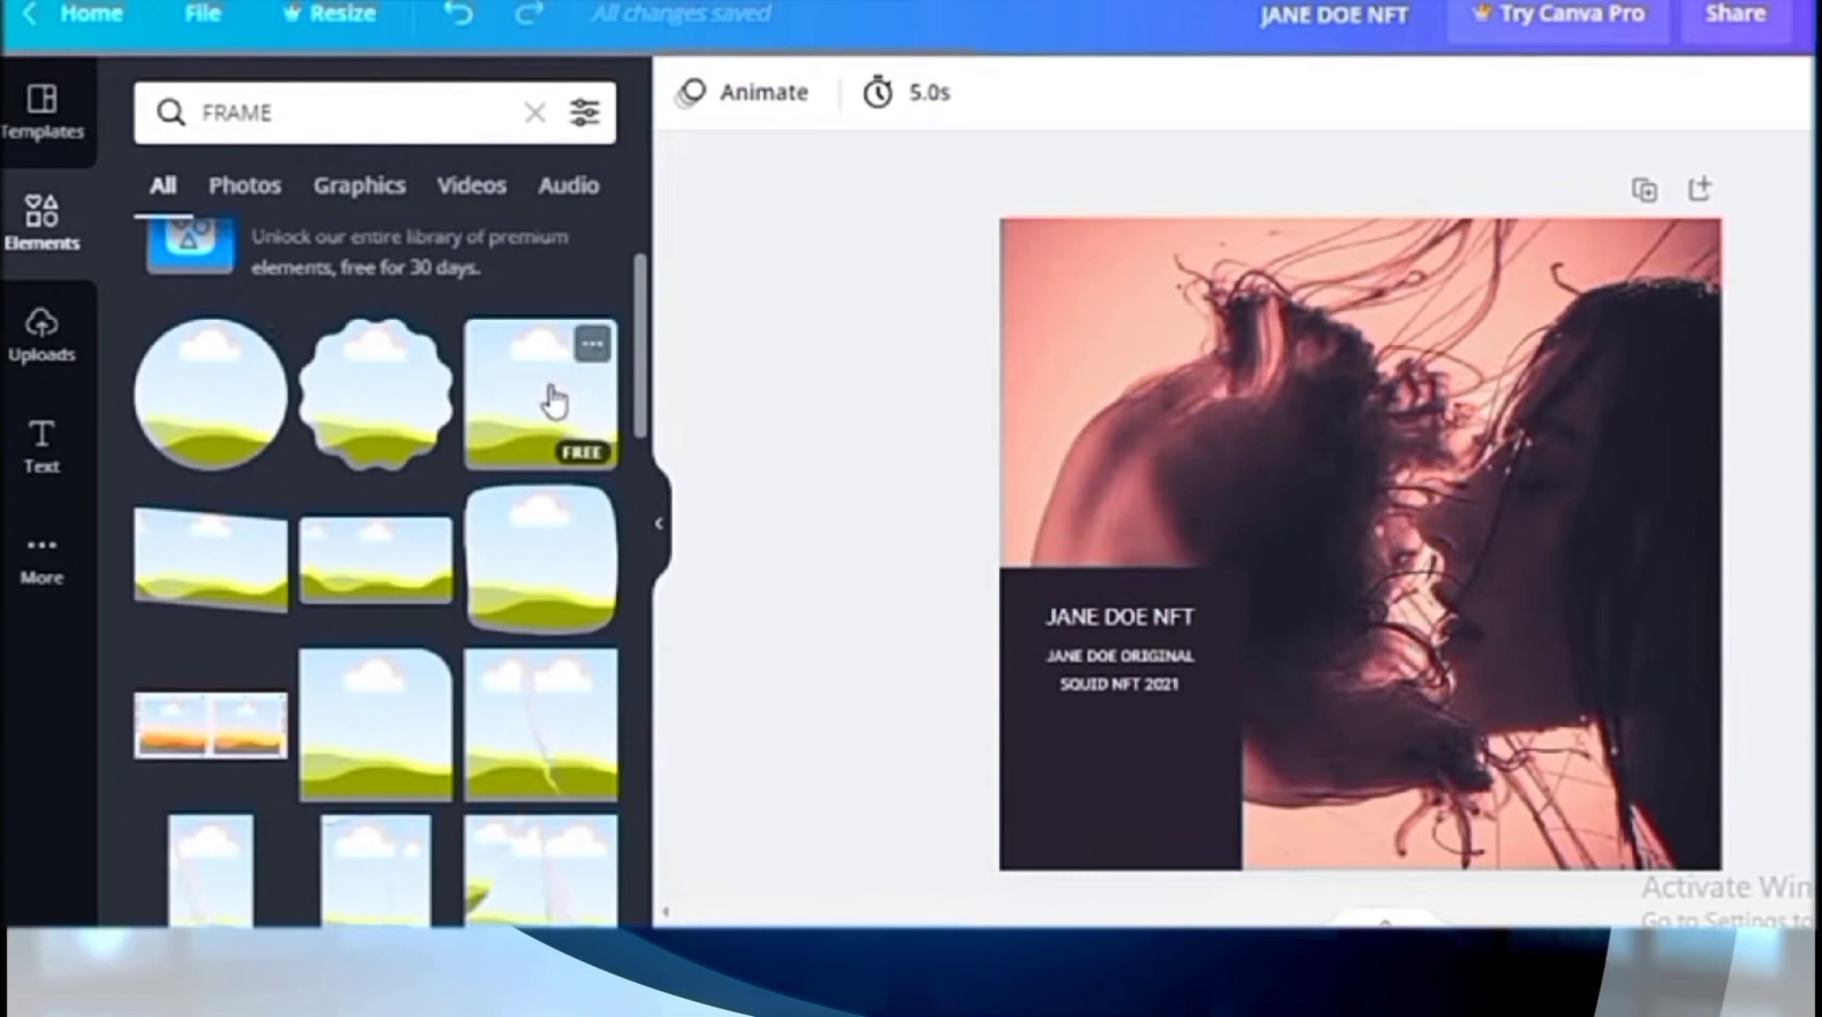
scroll(535, 460, down, 3)
click(509, 605)
drag(1180, 732, 1314, 590)
drag(1426, 478, 1127, 736)
click(42, 337)
click(211, 435)
drag(1361, 544, 1371, 578)
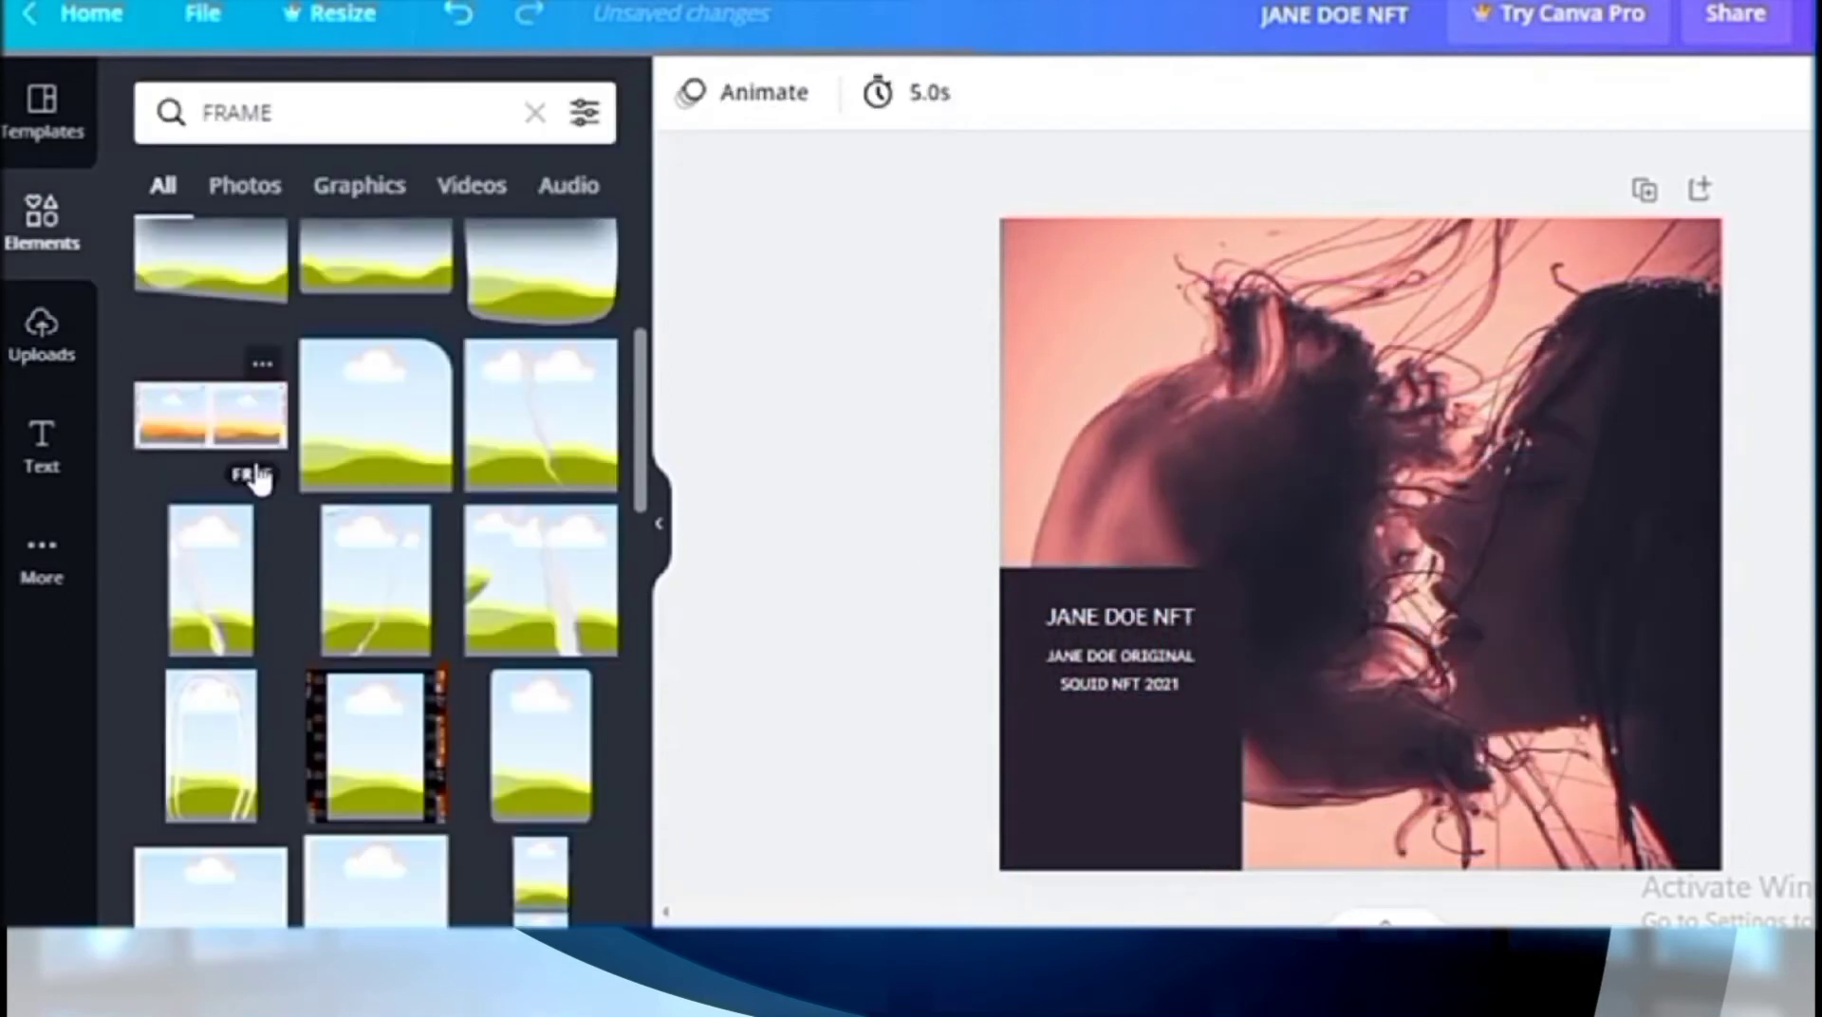
Step: Try filling a wide rectangular frame below the texts with the QR code and delete it
scroll(275, 489, up, 3)
scroll(262, 491, down, 3)
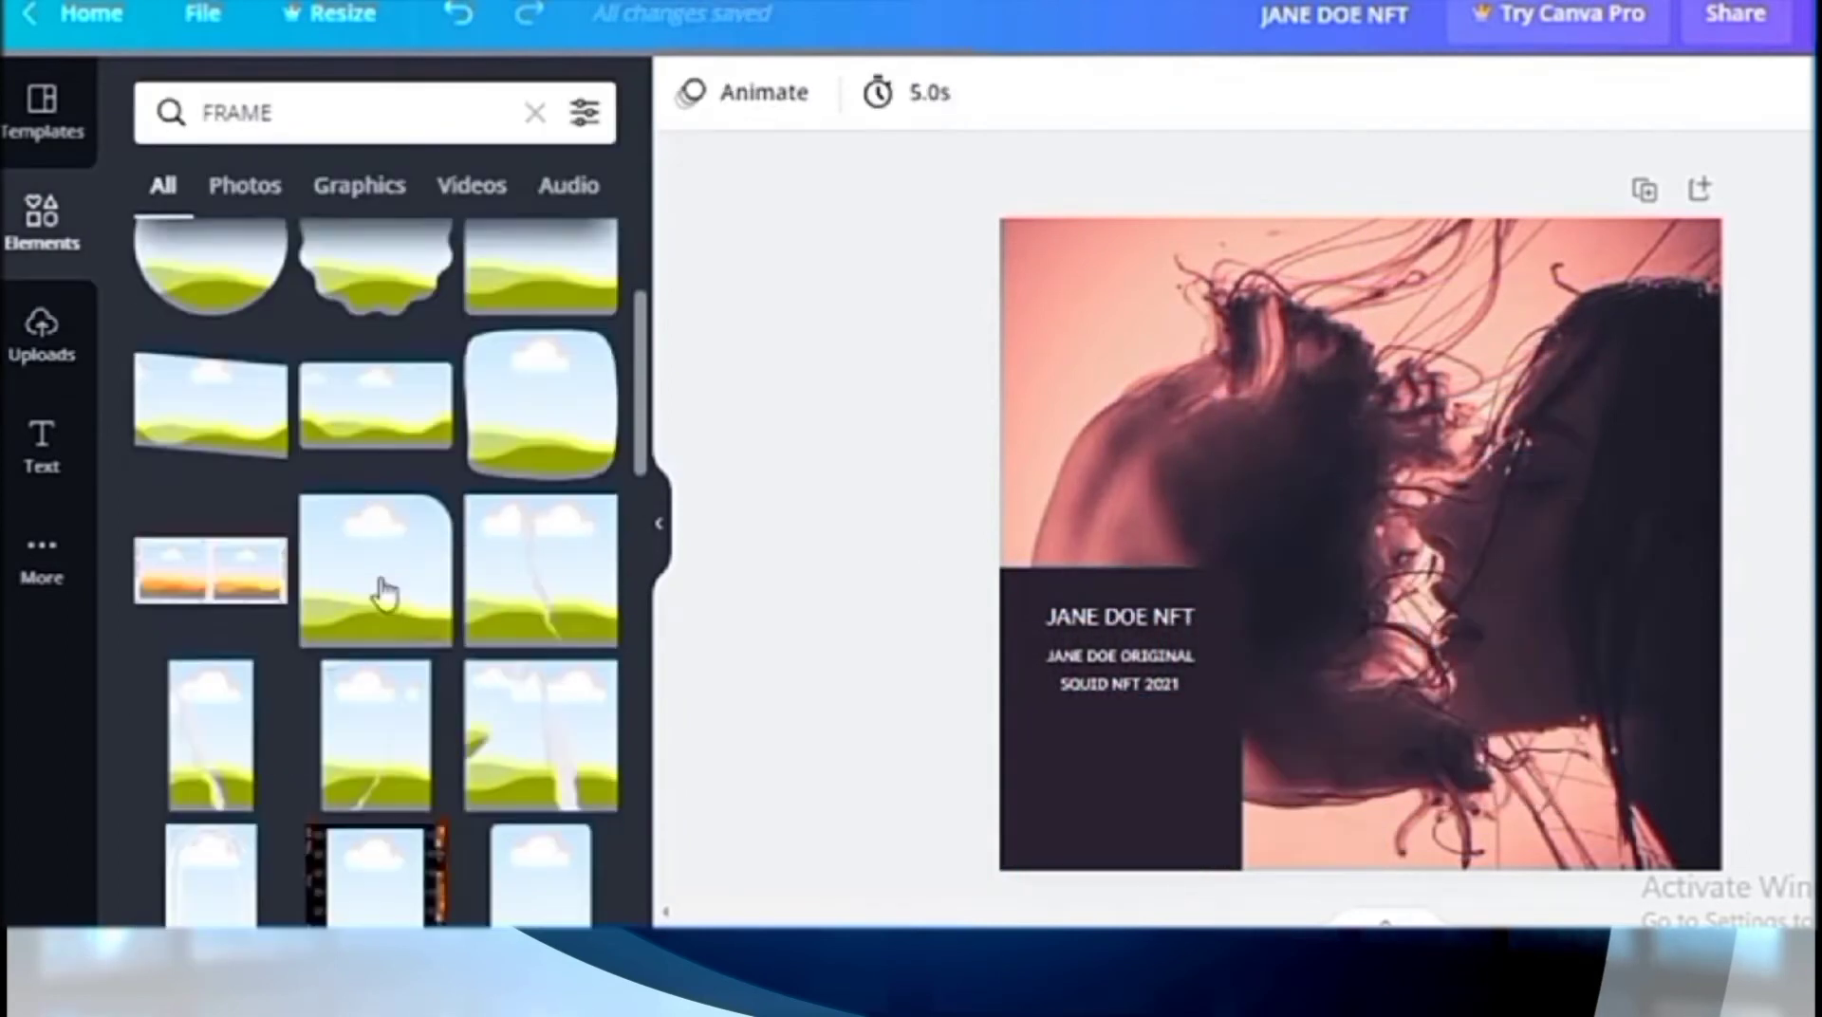
click(375, 404)
drag(1559, 433, 1452, 492)
drag(1369, 542, 1203, 780)
drag(1289, 728, 1178, 753)
click(62, 332)
drag(251, 441, 1143, 792)
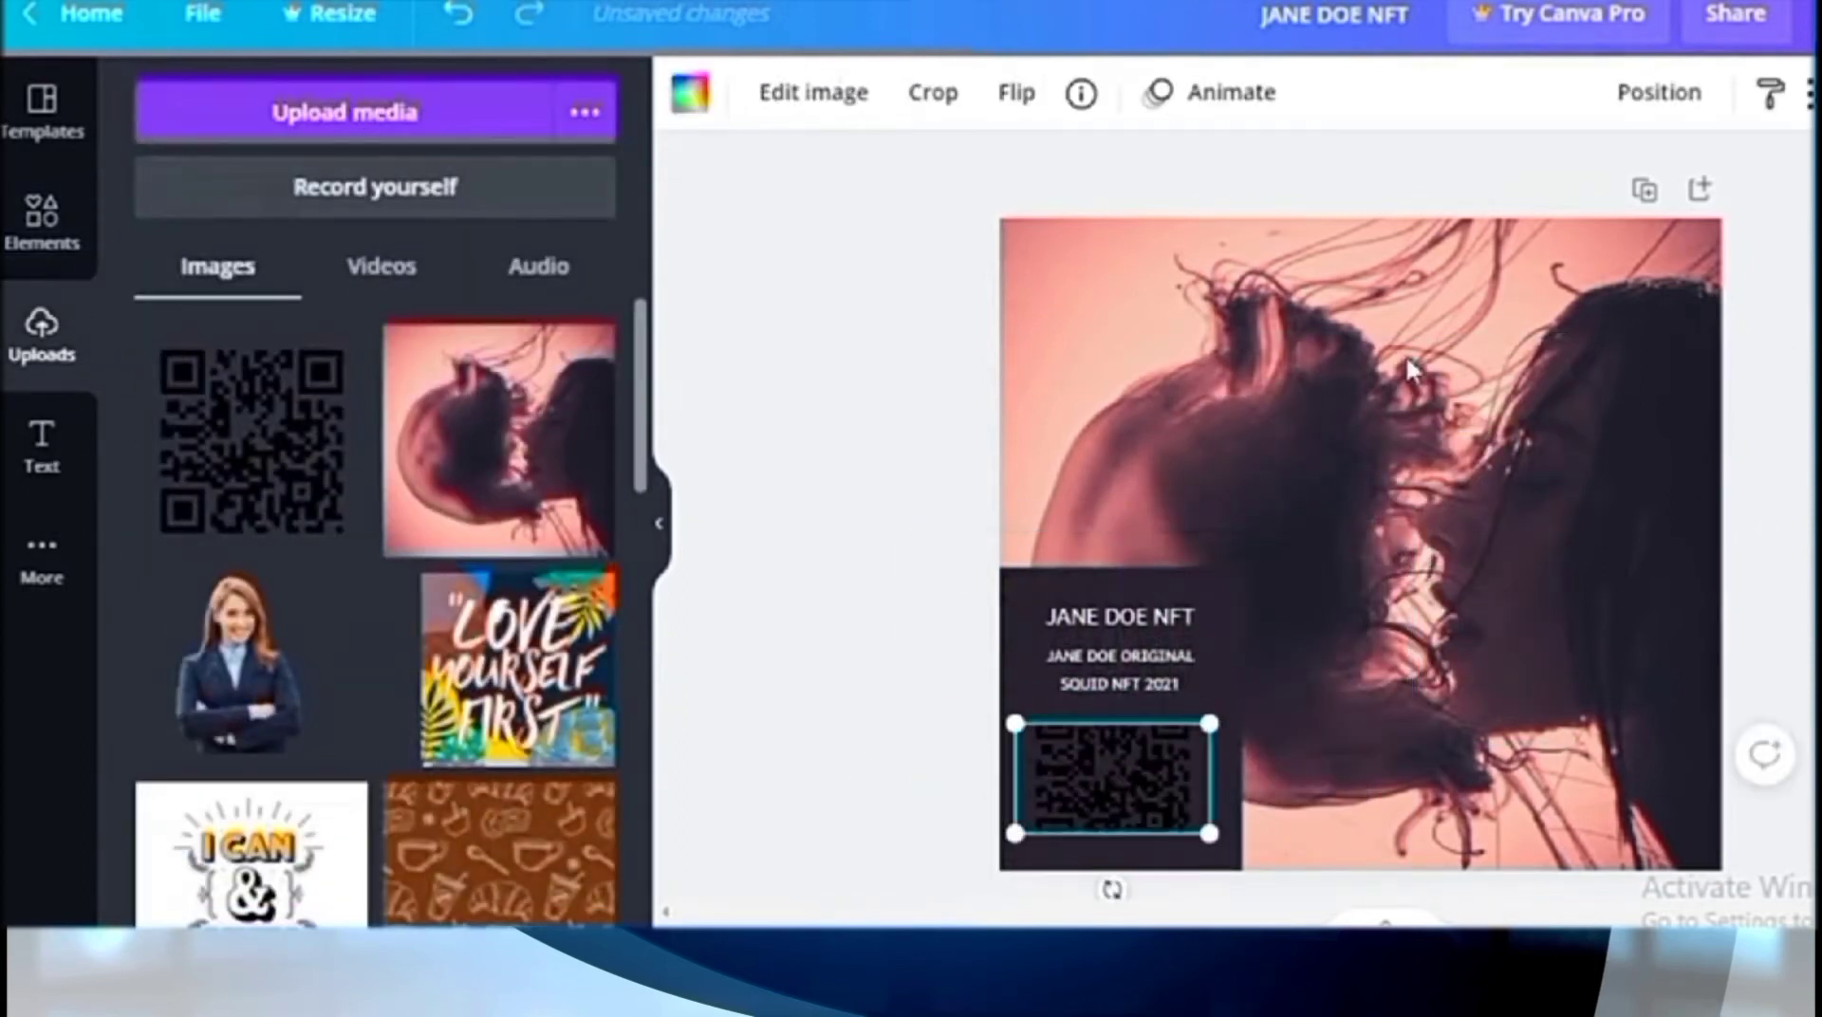
key(Delete)
Step: Add the plain square frame, scale it down and center it below the texts in the dark block
click(42, 237)
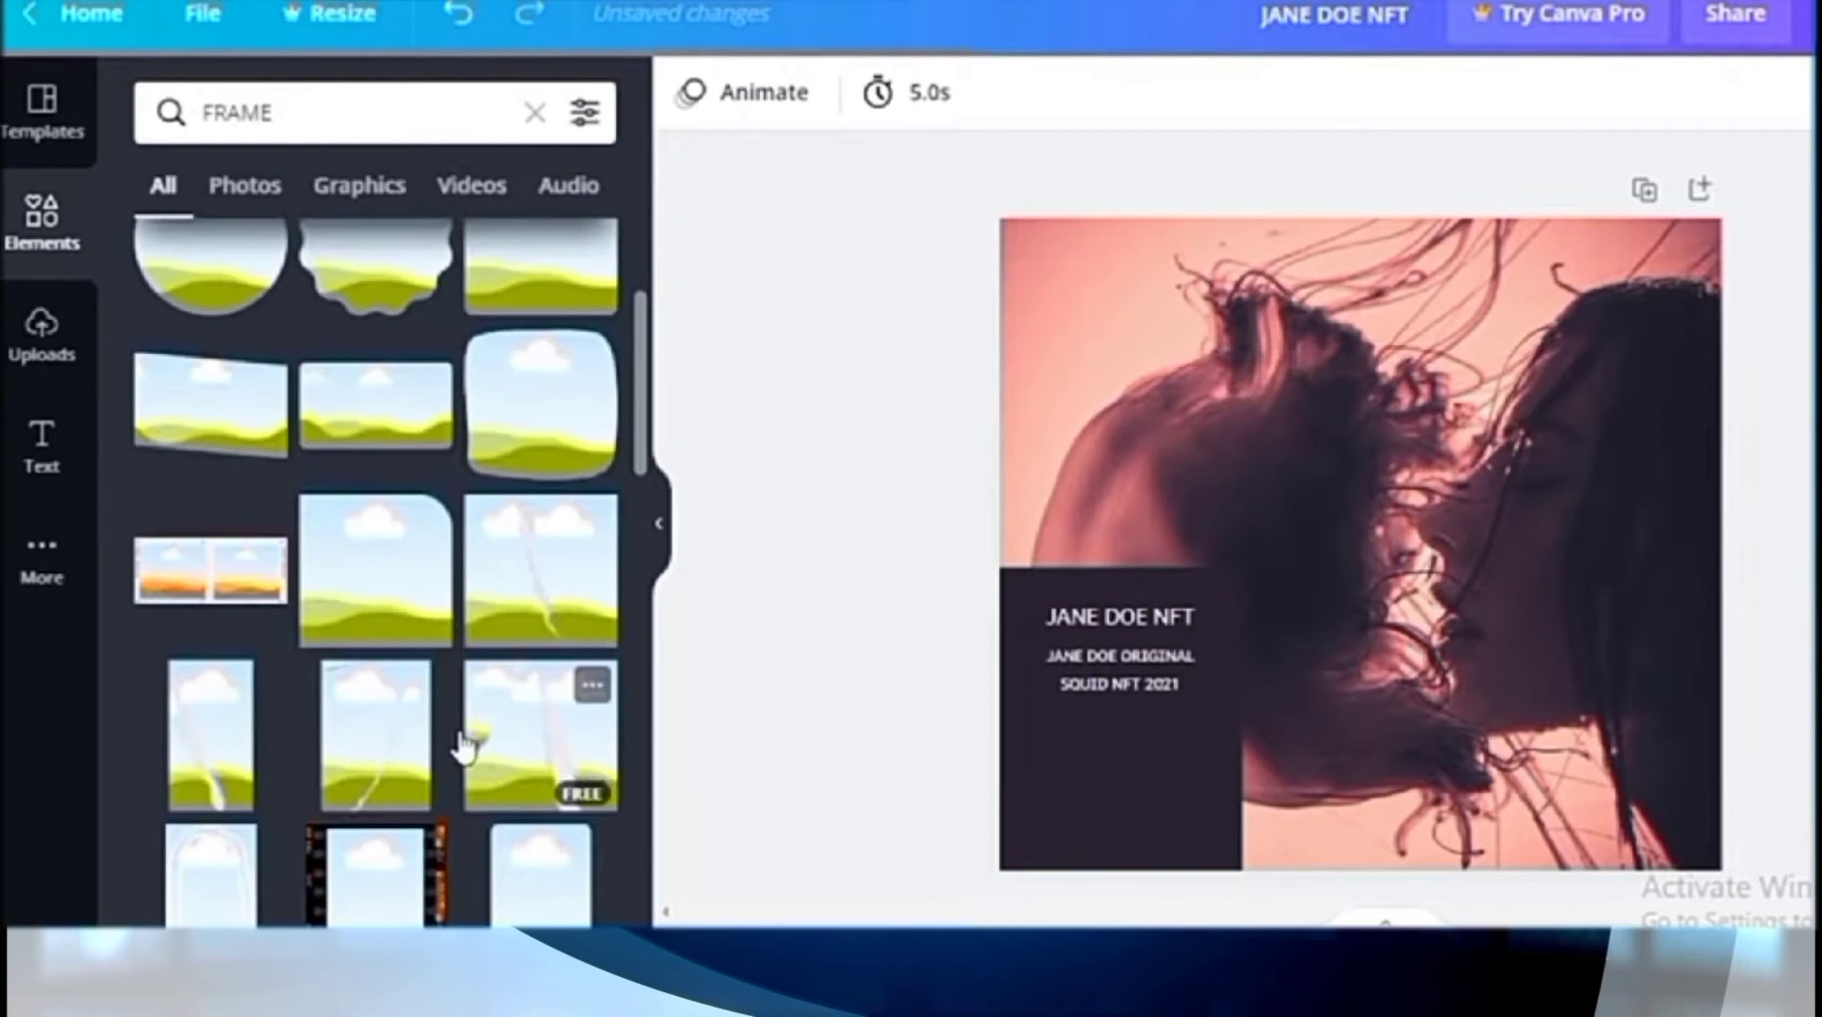
scroll(245, 394, up, 2)
click(532, 418)
drag(1541, 724, 1464, 646)
drag(1410, 418, 1239, 744)
drag(1143, 830, 1122, 779)
drag(1215, 692, 1171, 733)
drag(1089, 805, 1118, 775)
Step: Fill the square frame with the uploaded QR code and deselect it
click(82, 488)
click(36, 337)
drag(251, 439, 1120, 778)
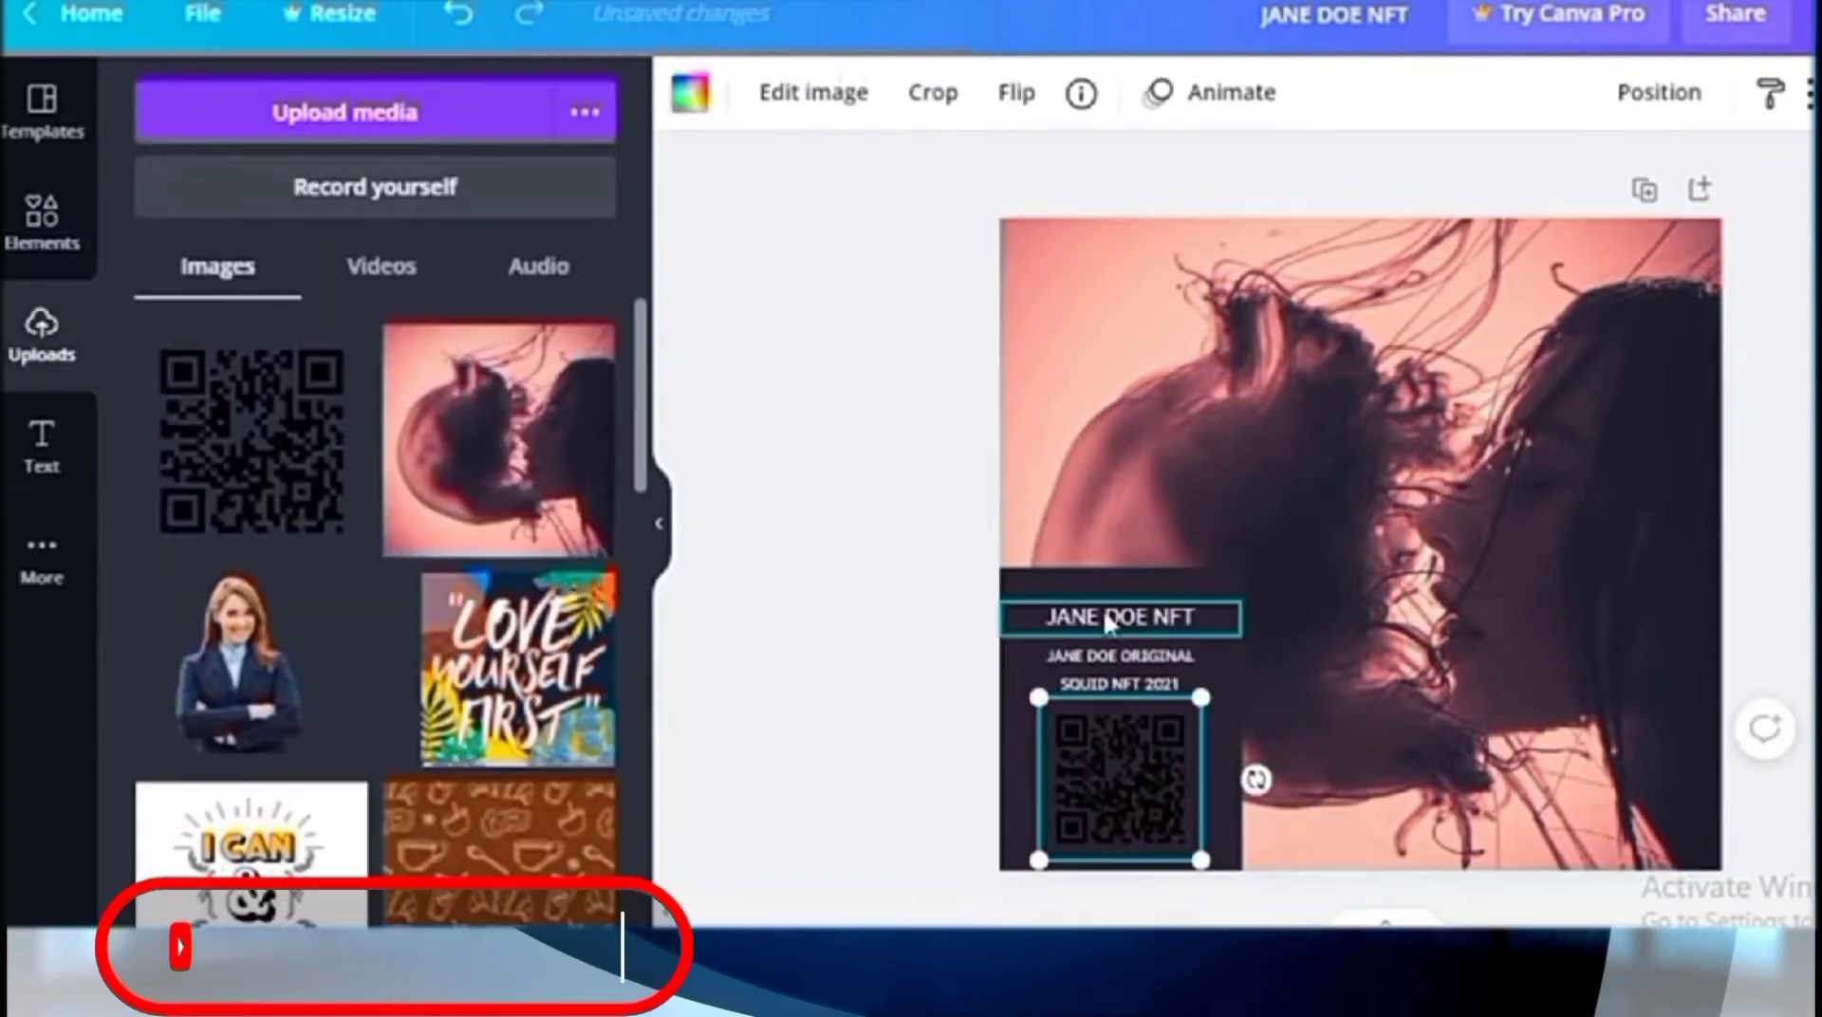
click(907, 688)
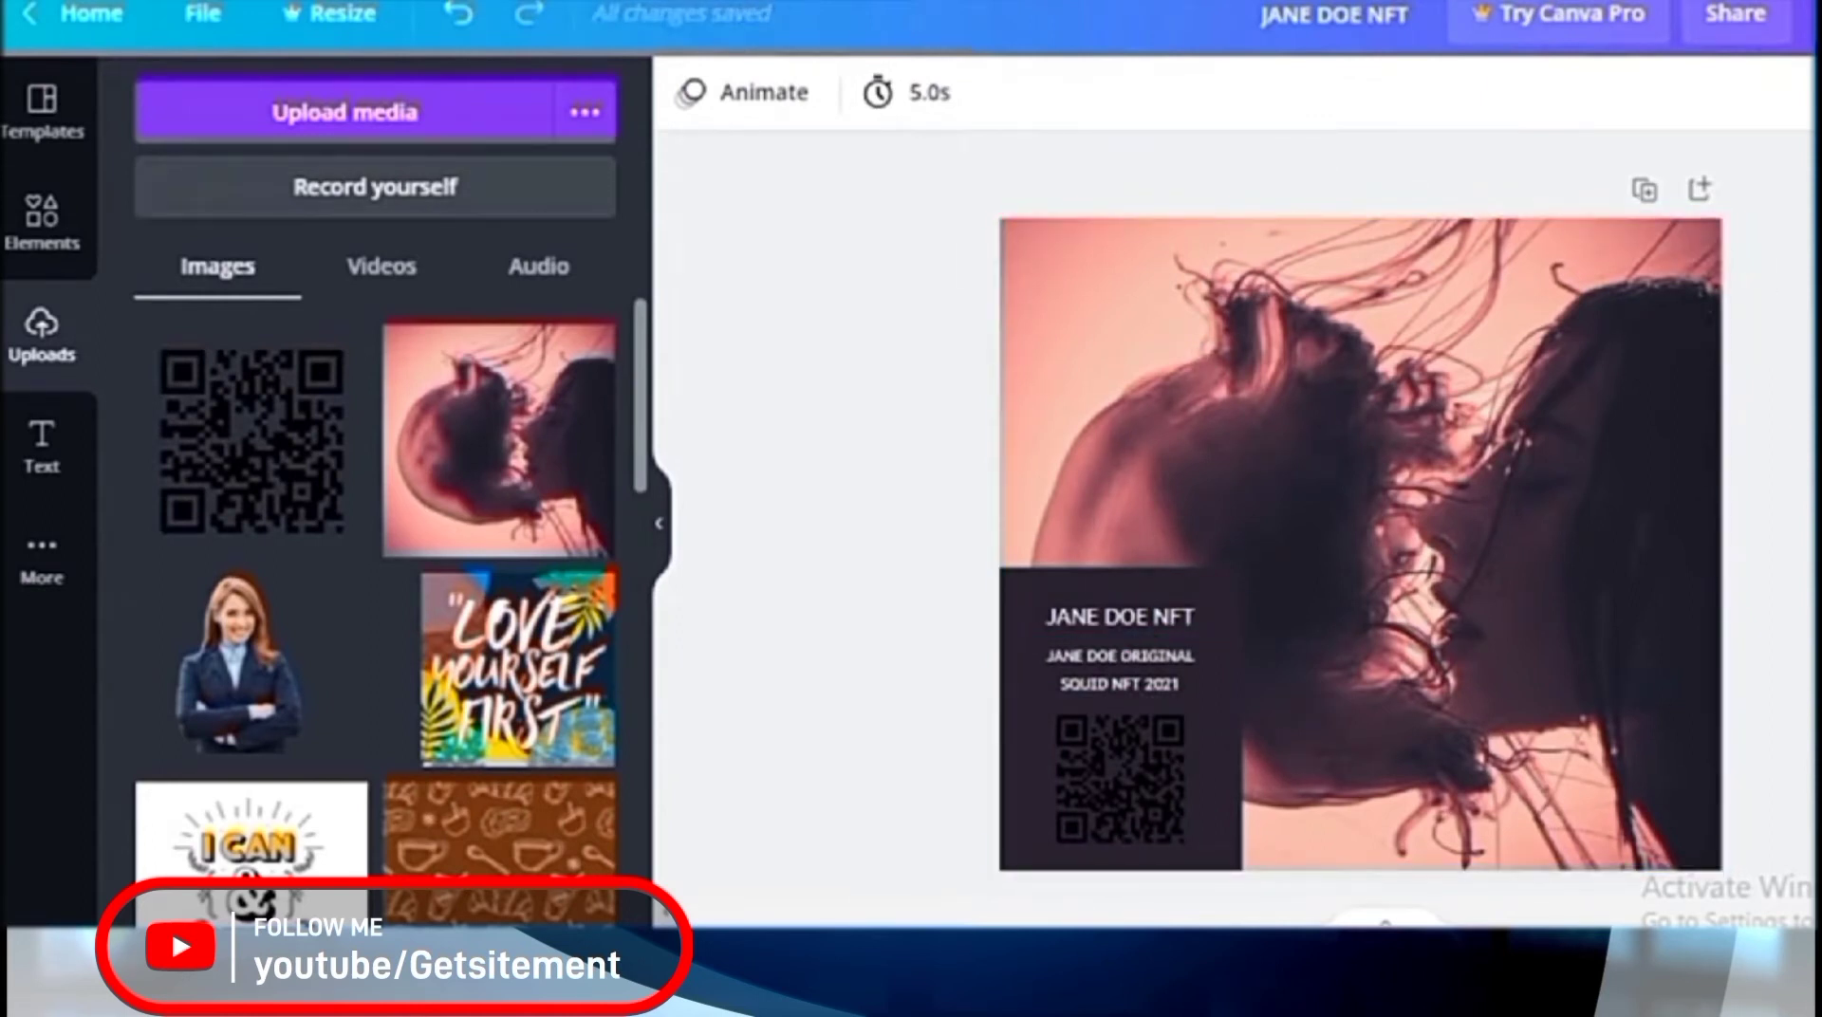
Step: Switch to the MetaMask download page and install the MetaMask extension for Chrome from the Chrome Web Store
scroll(1643, 503, down, 2)
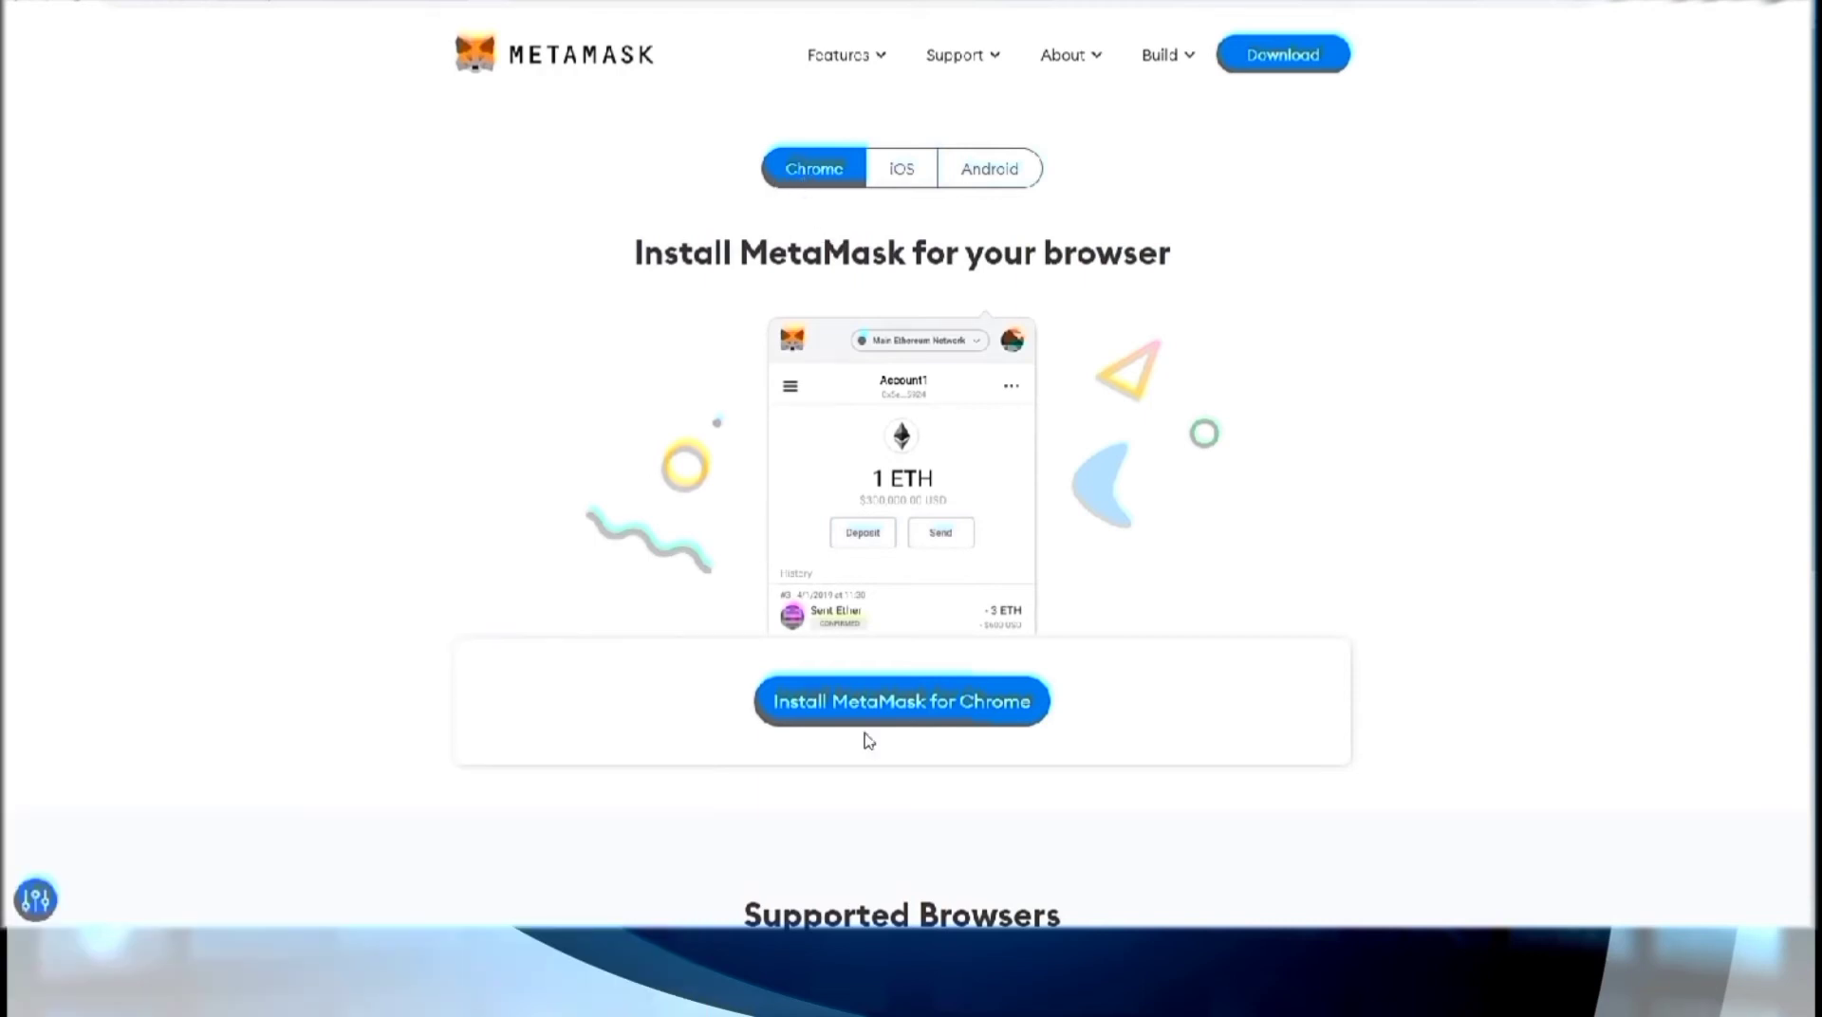
click(898, 703)
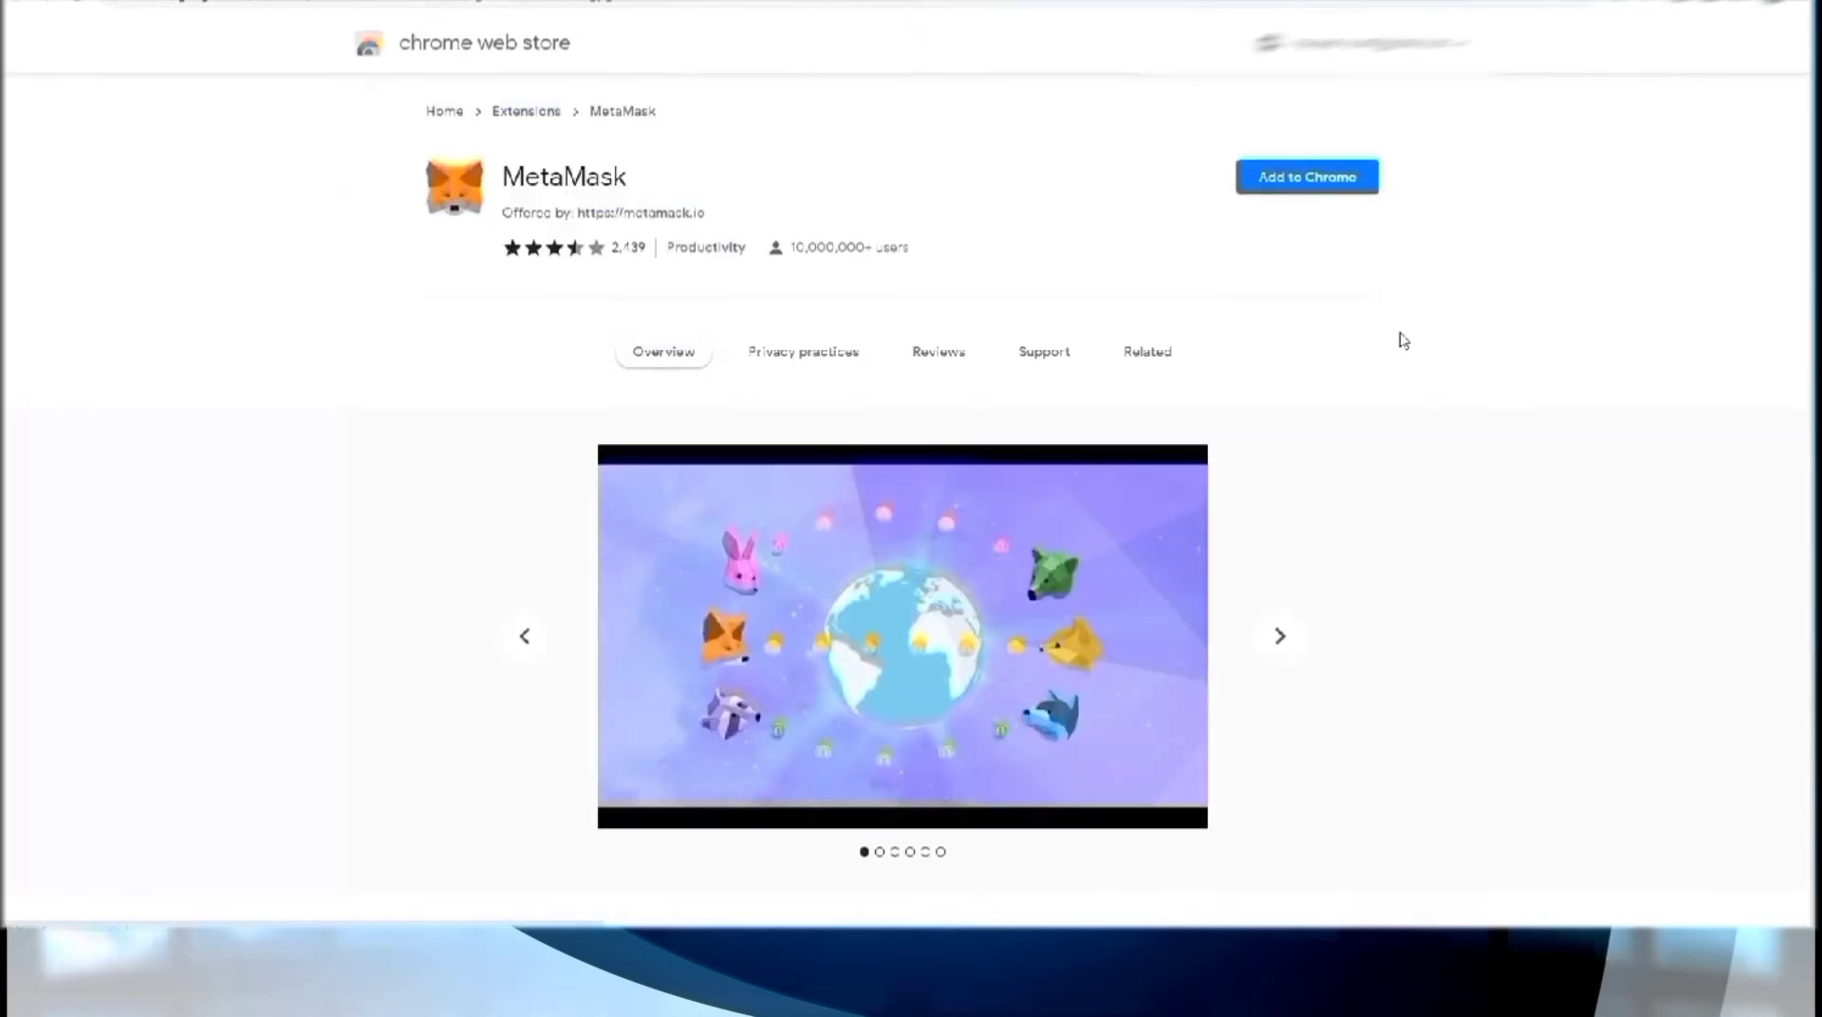
click(1295, 188)
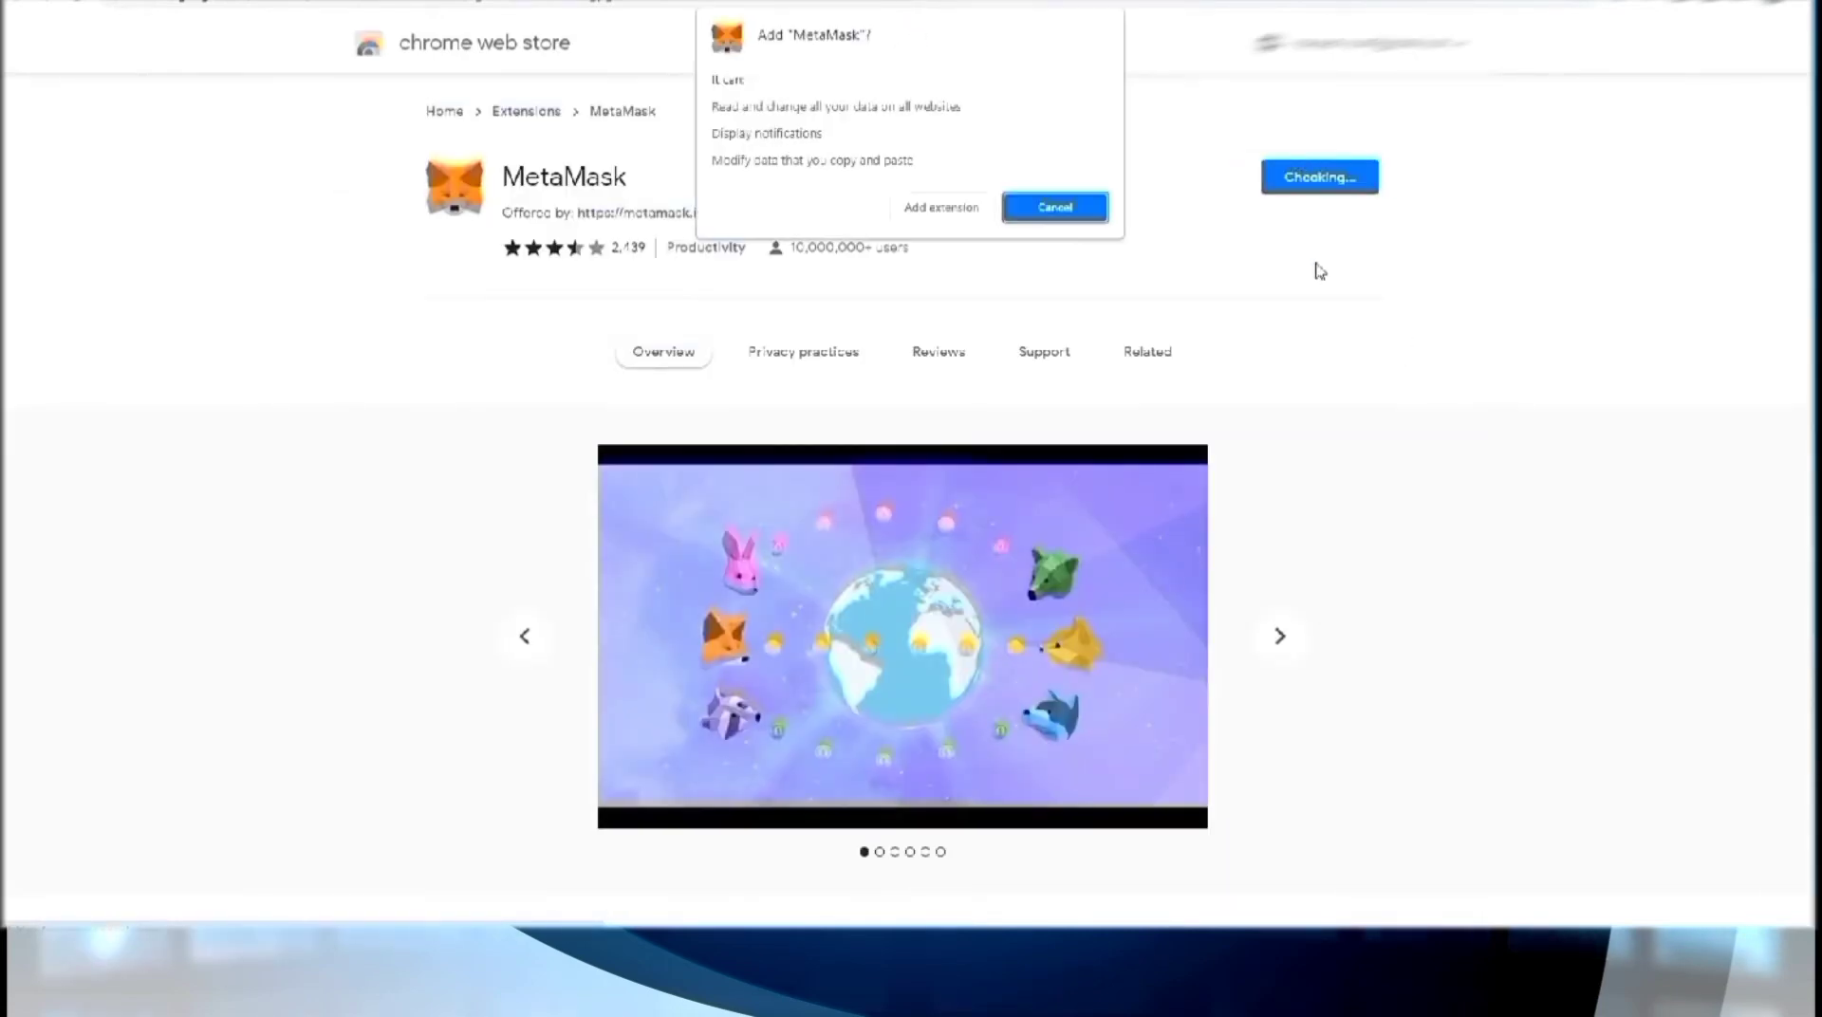
click(943, 207)
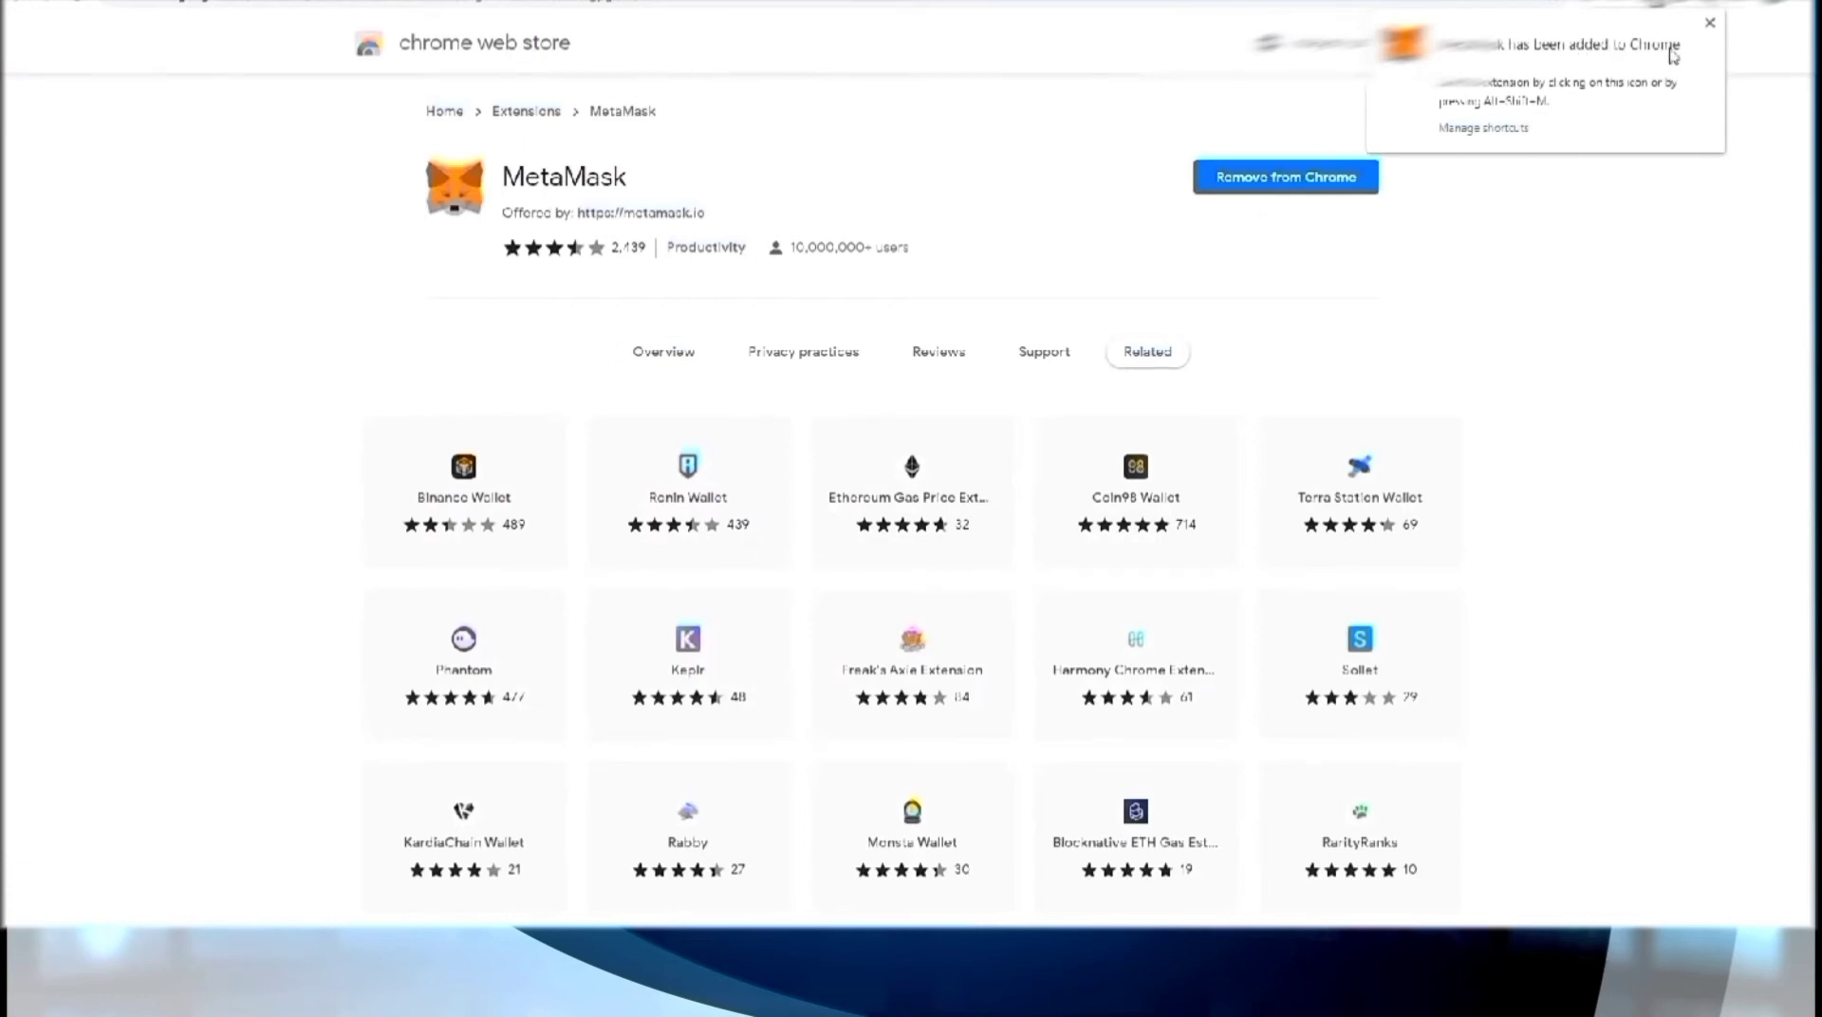
click(1556, 248)
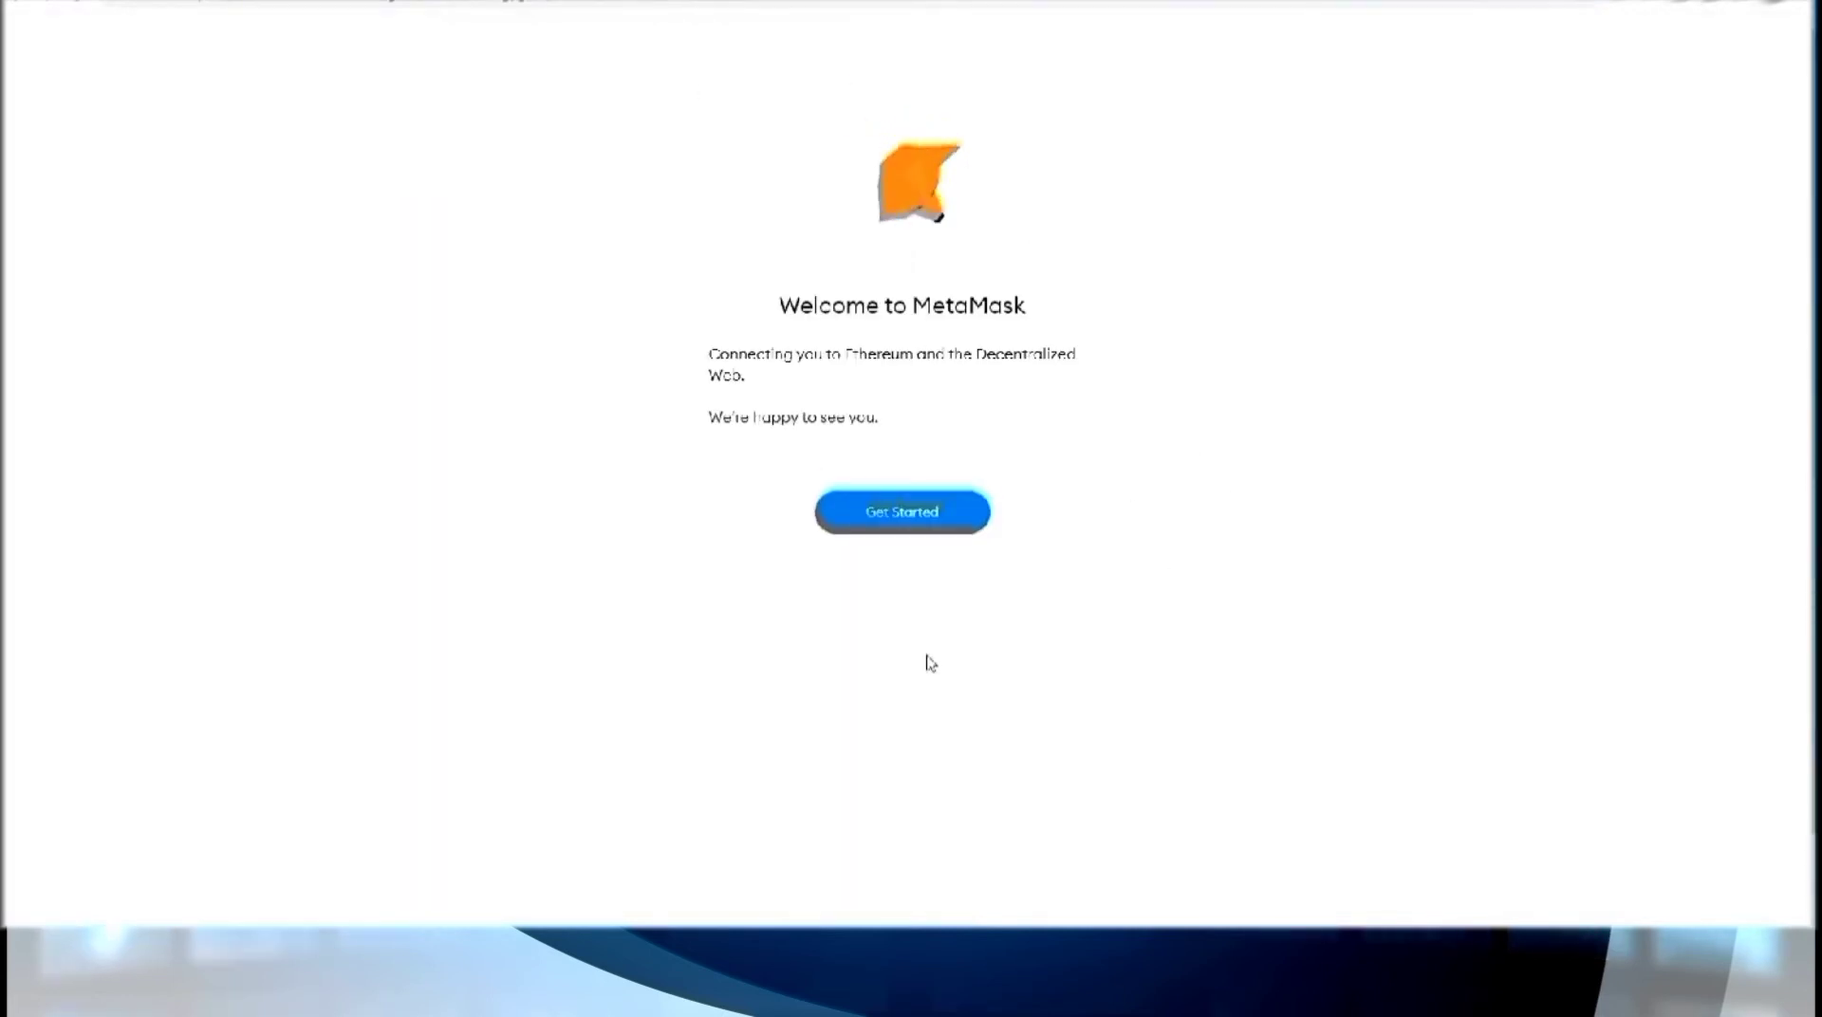
Step: Start the MetaMask setup by choosing to create a new wallet and agree to share usage data
click(911, 517)
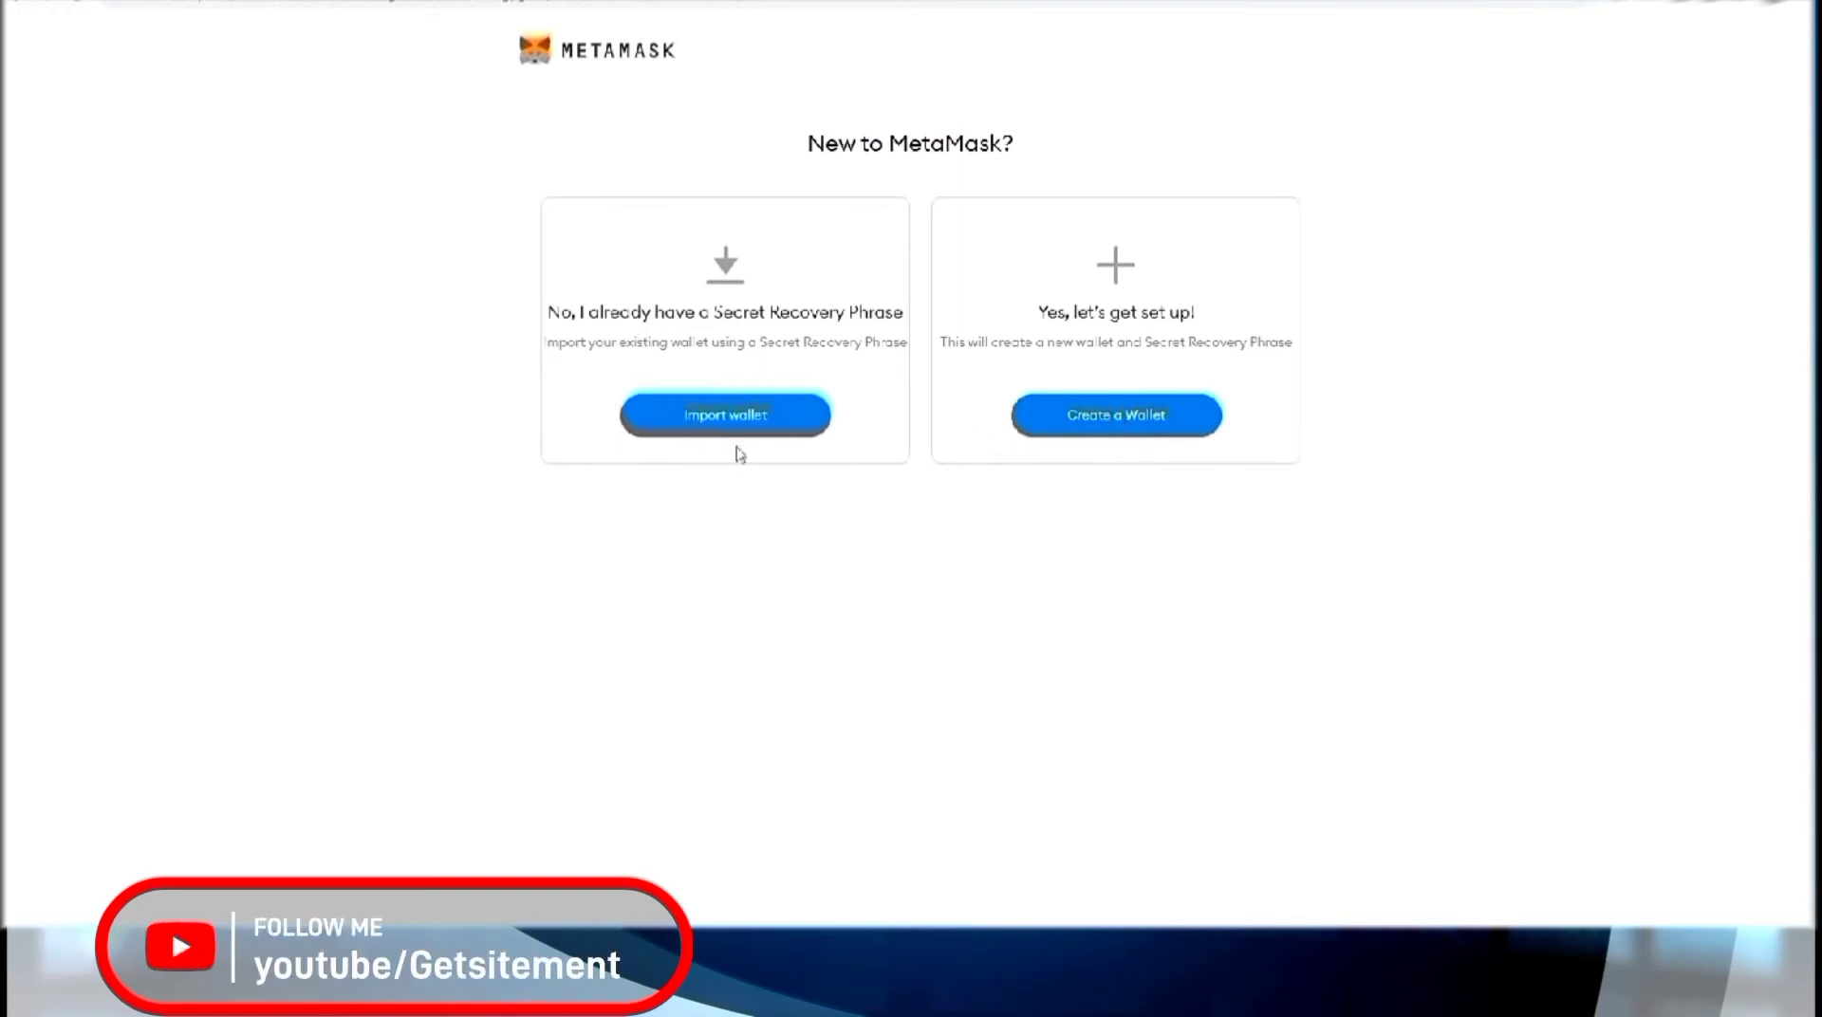
click(1086, 417)
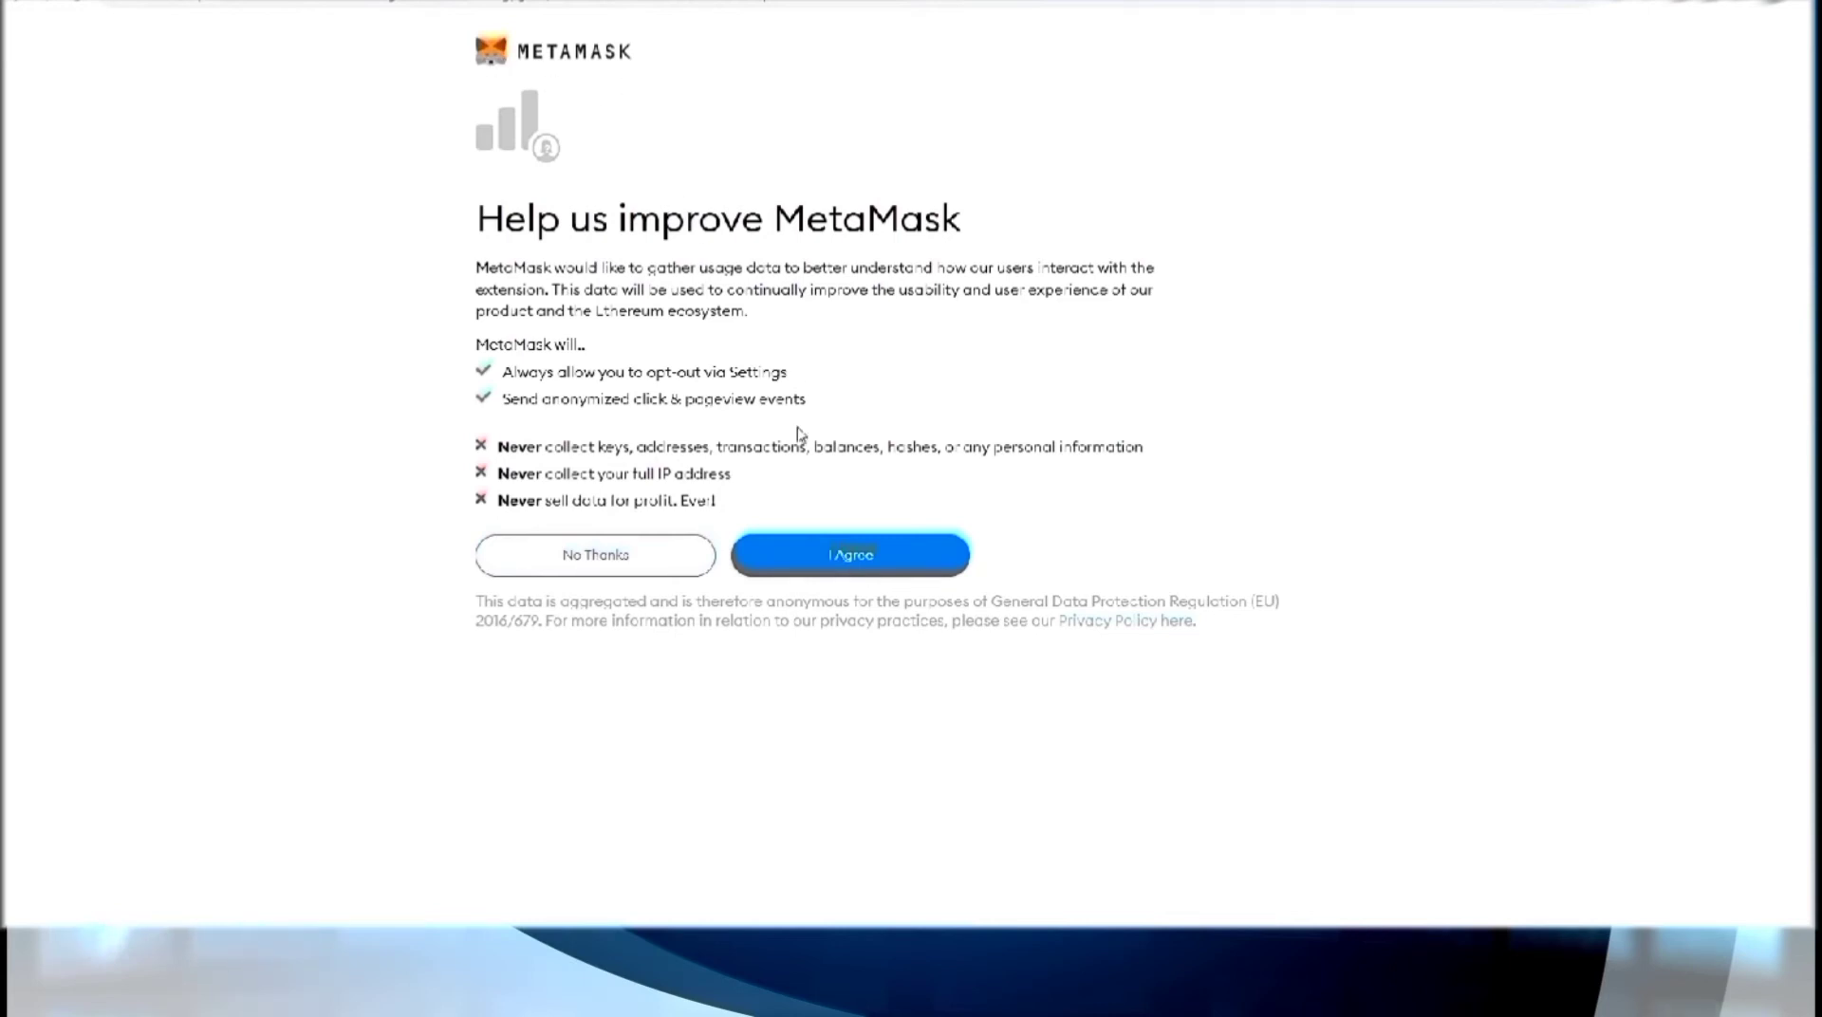
click(850, 566)
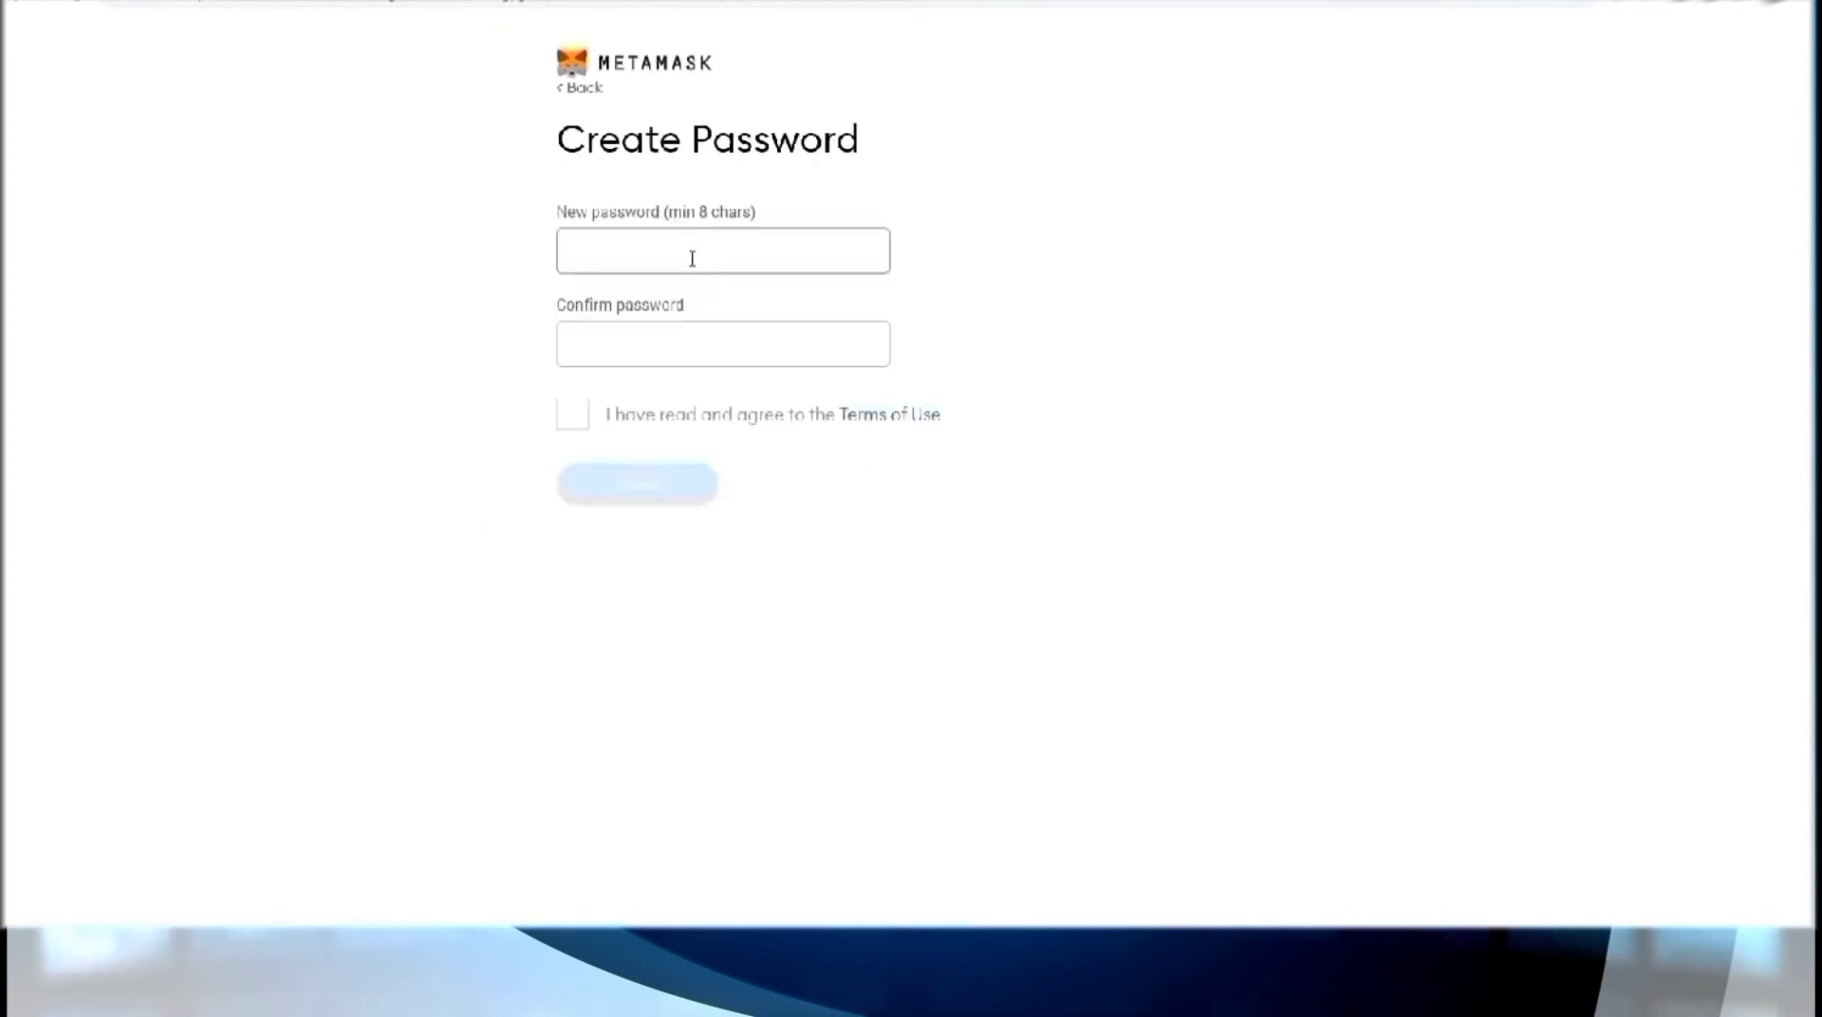
Step: Enter and confirm the new wallet password, accept the Terms of Use and create the wallet
text(a)
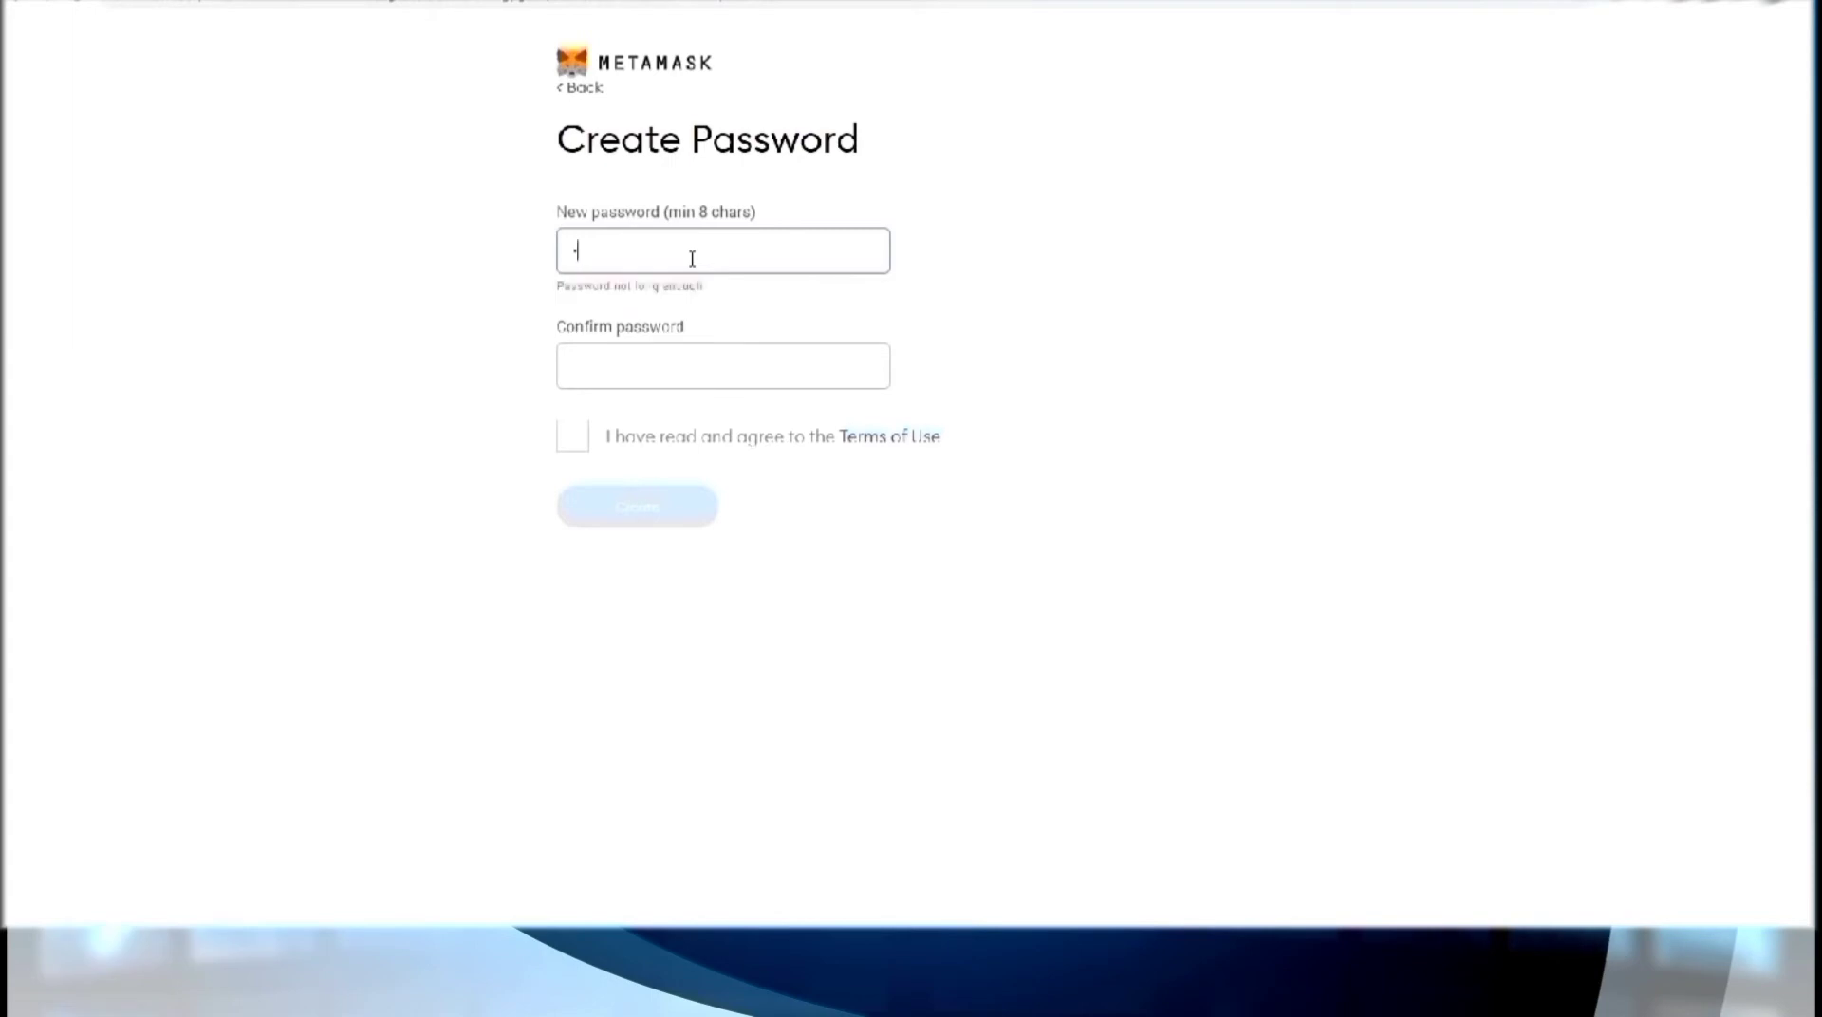
text(a)
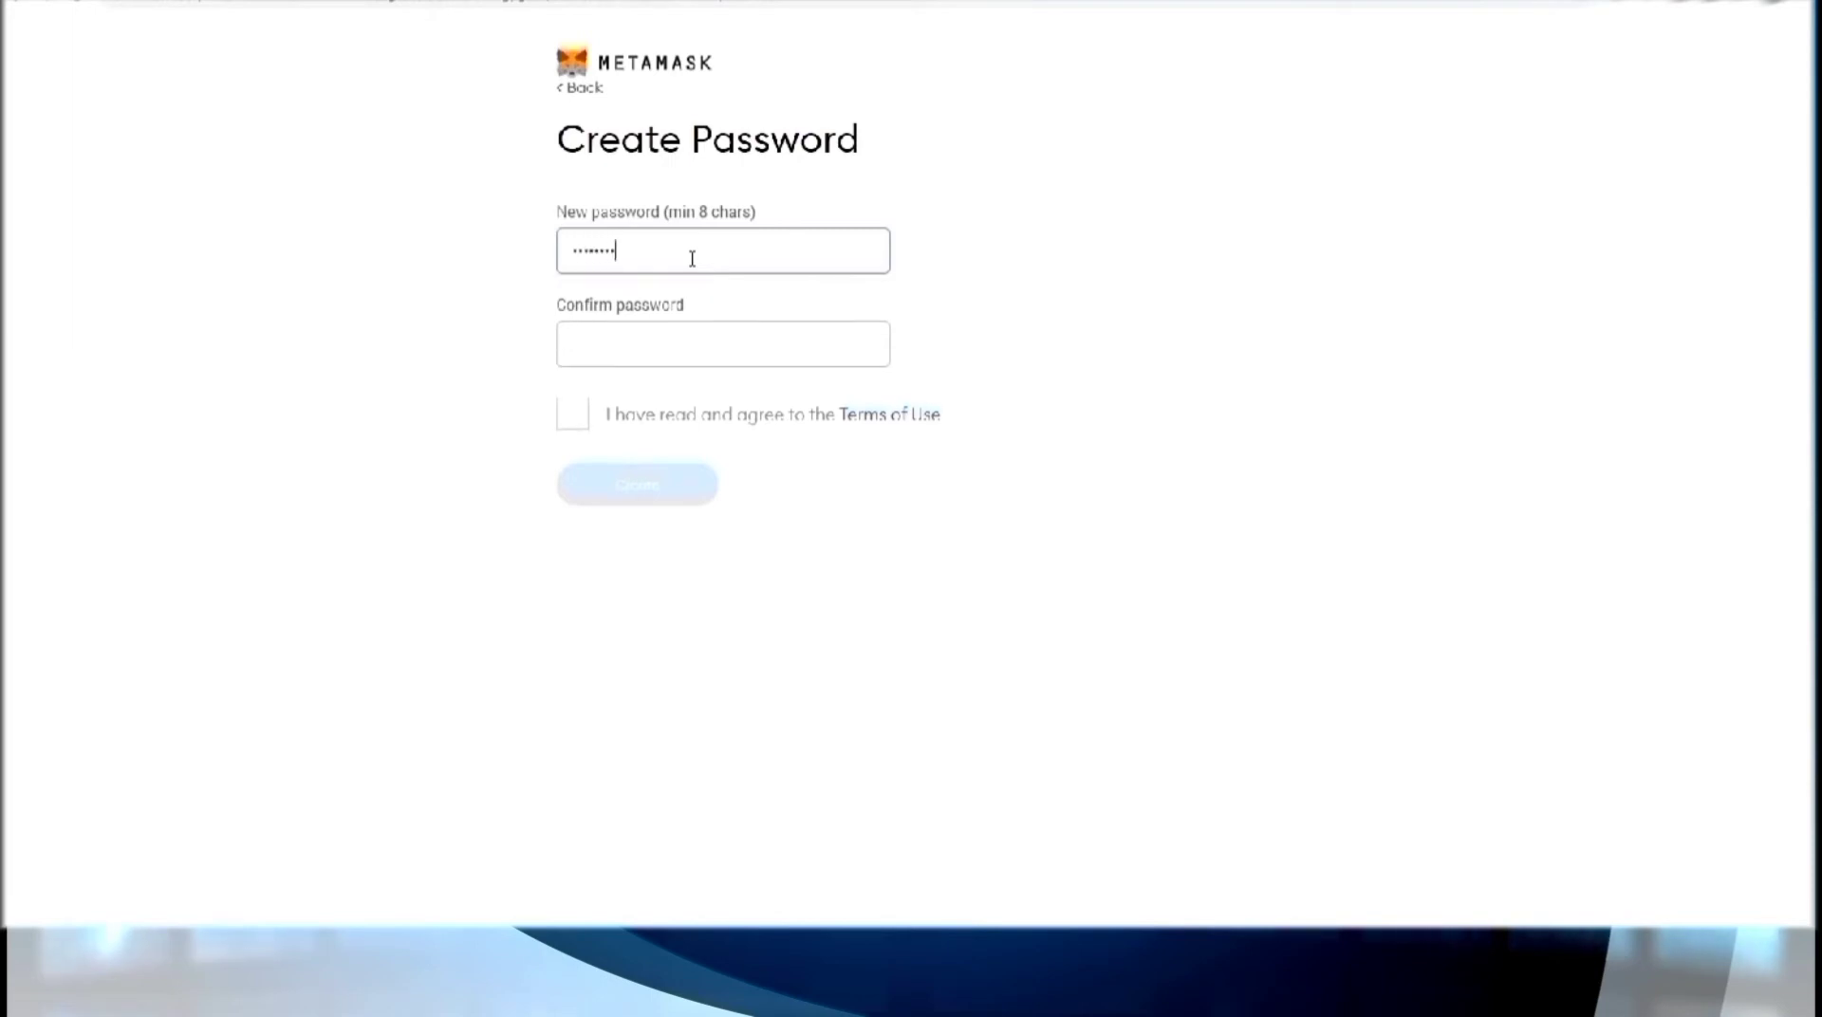
click(677, 327)
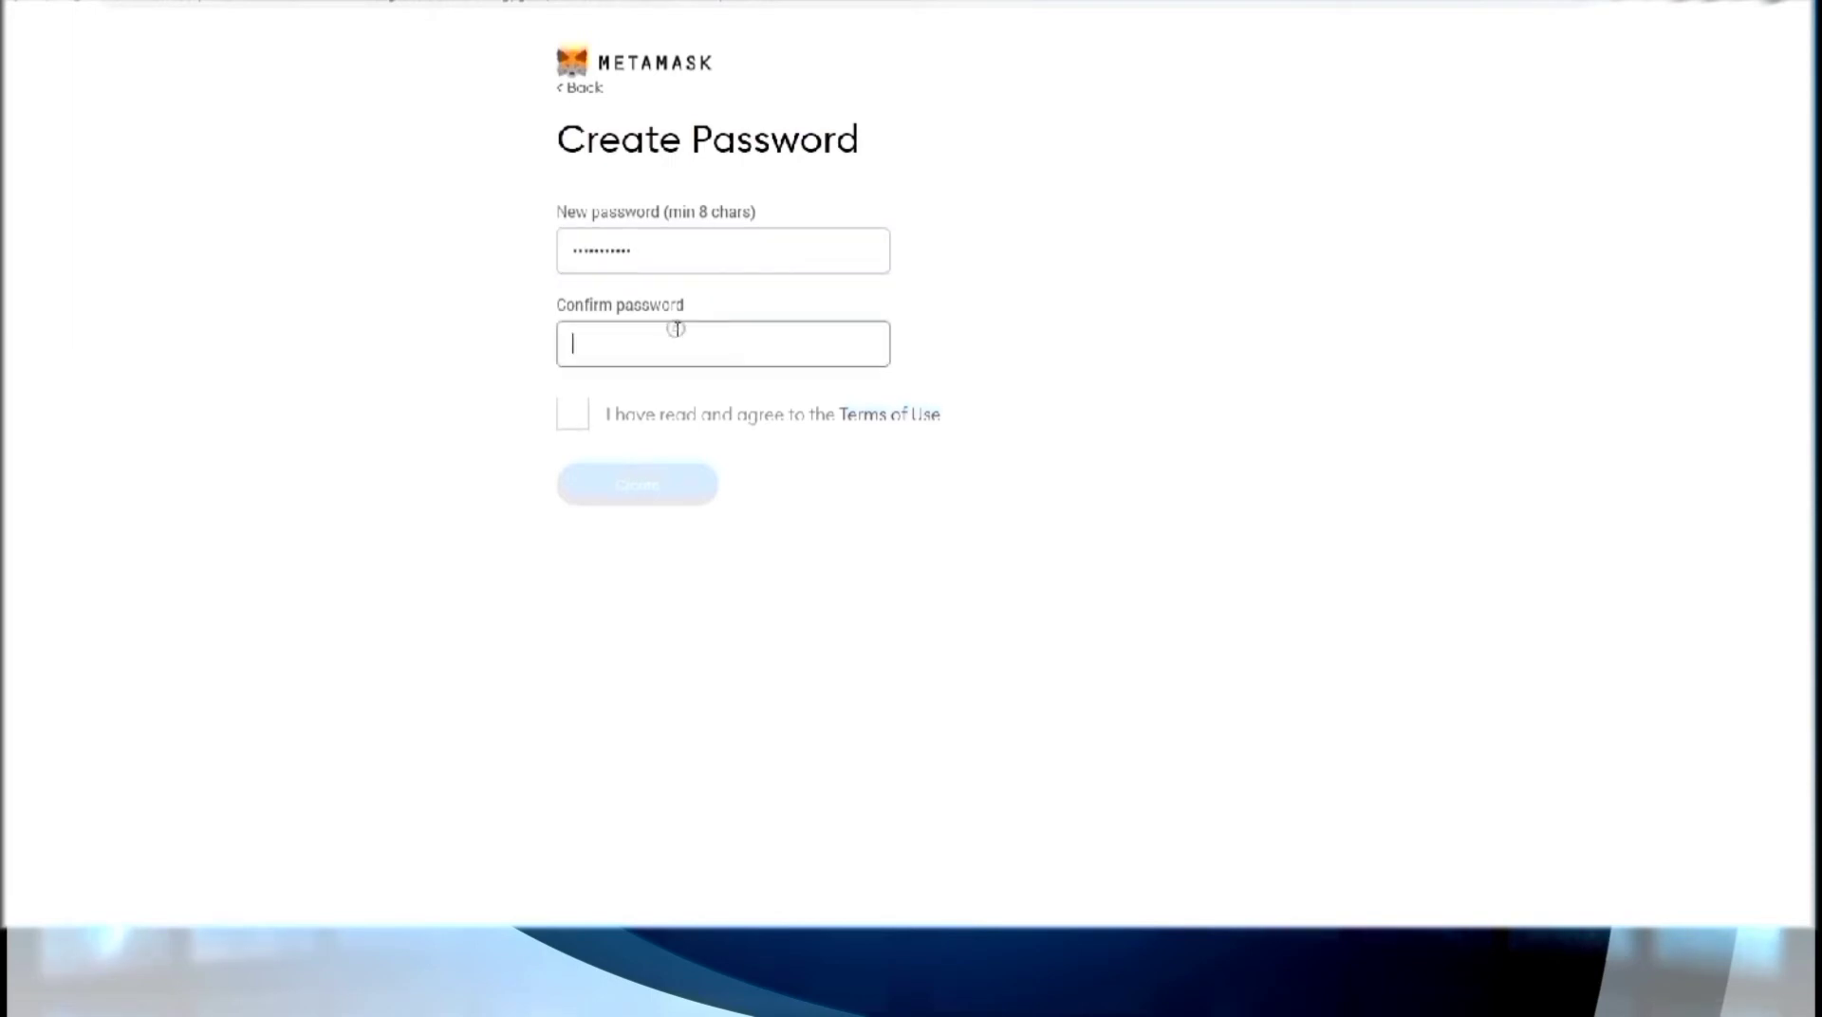
text(a)
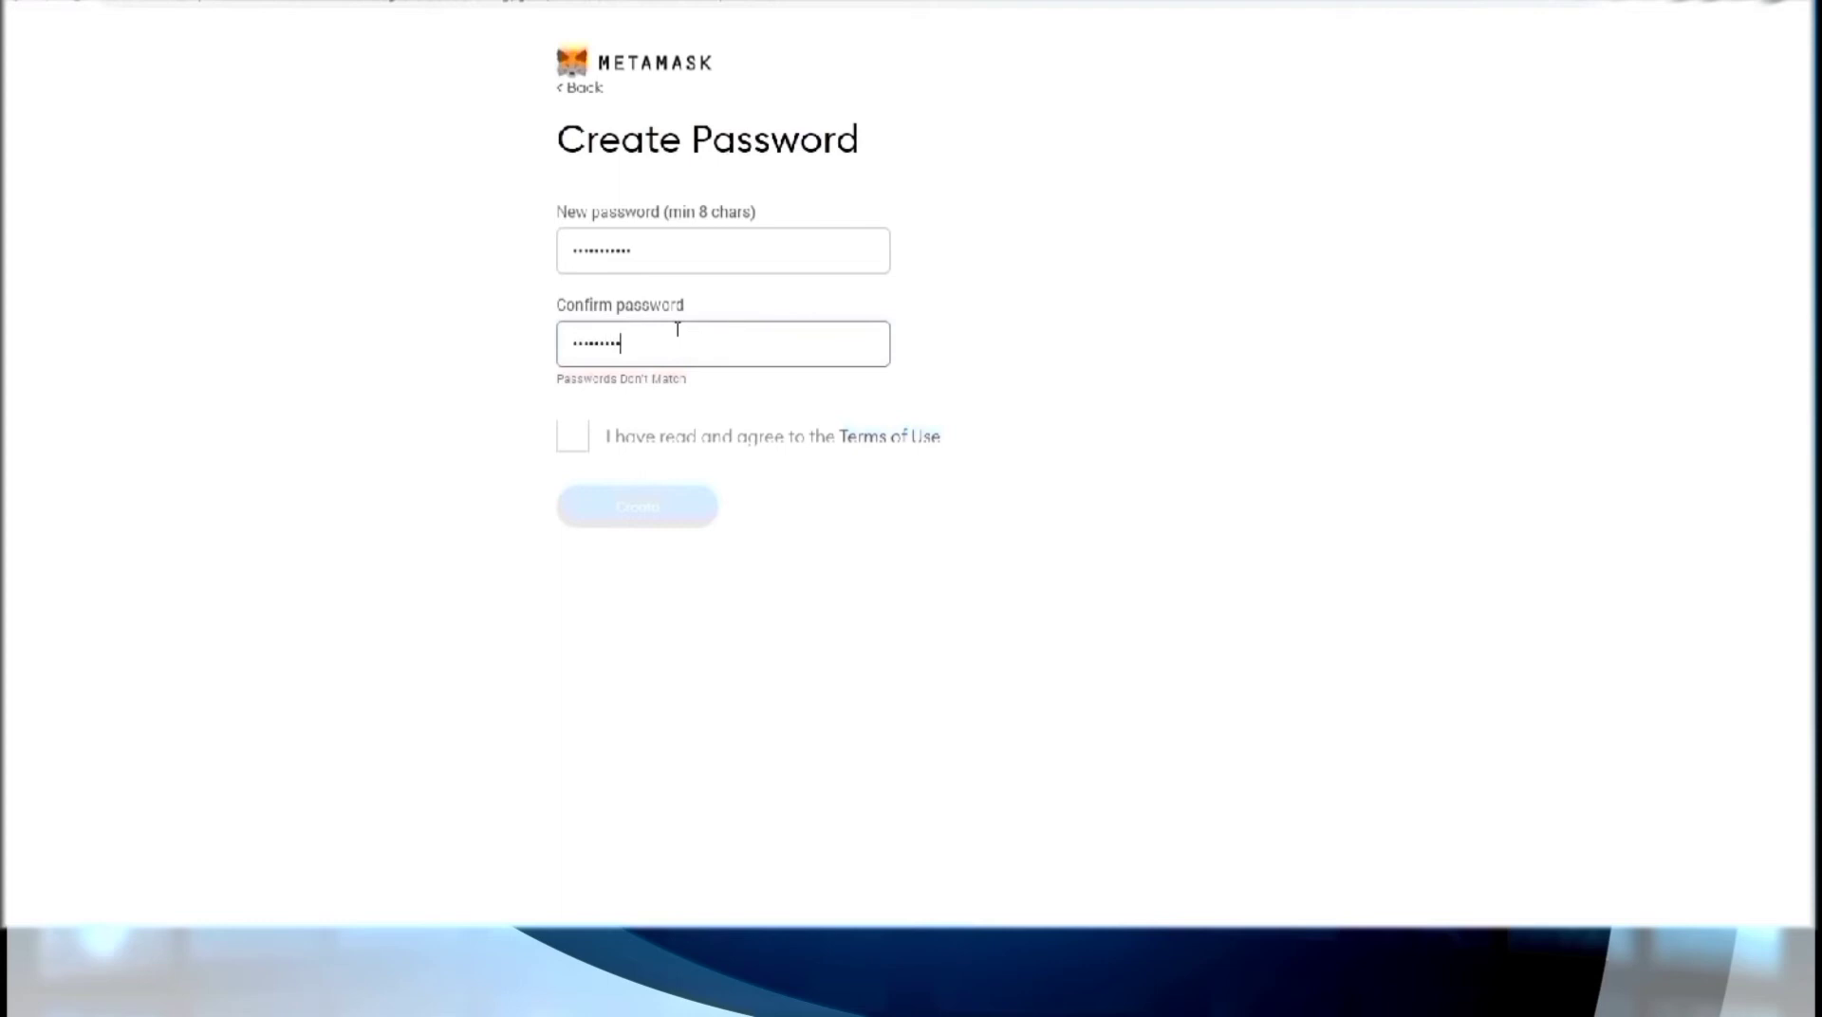
text(aa)
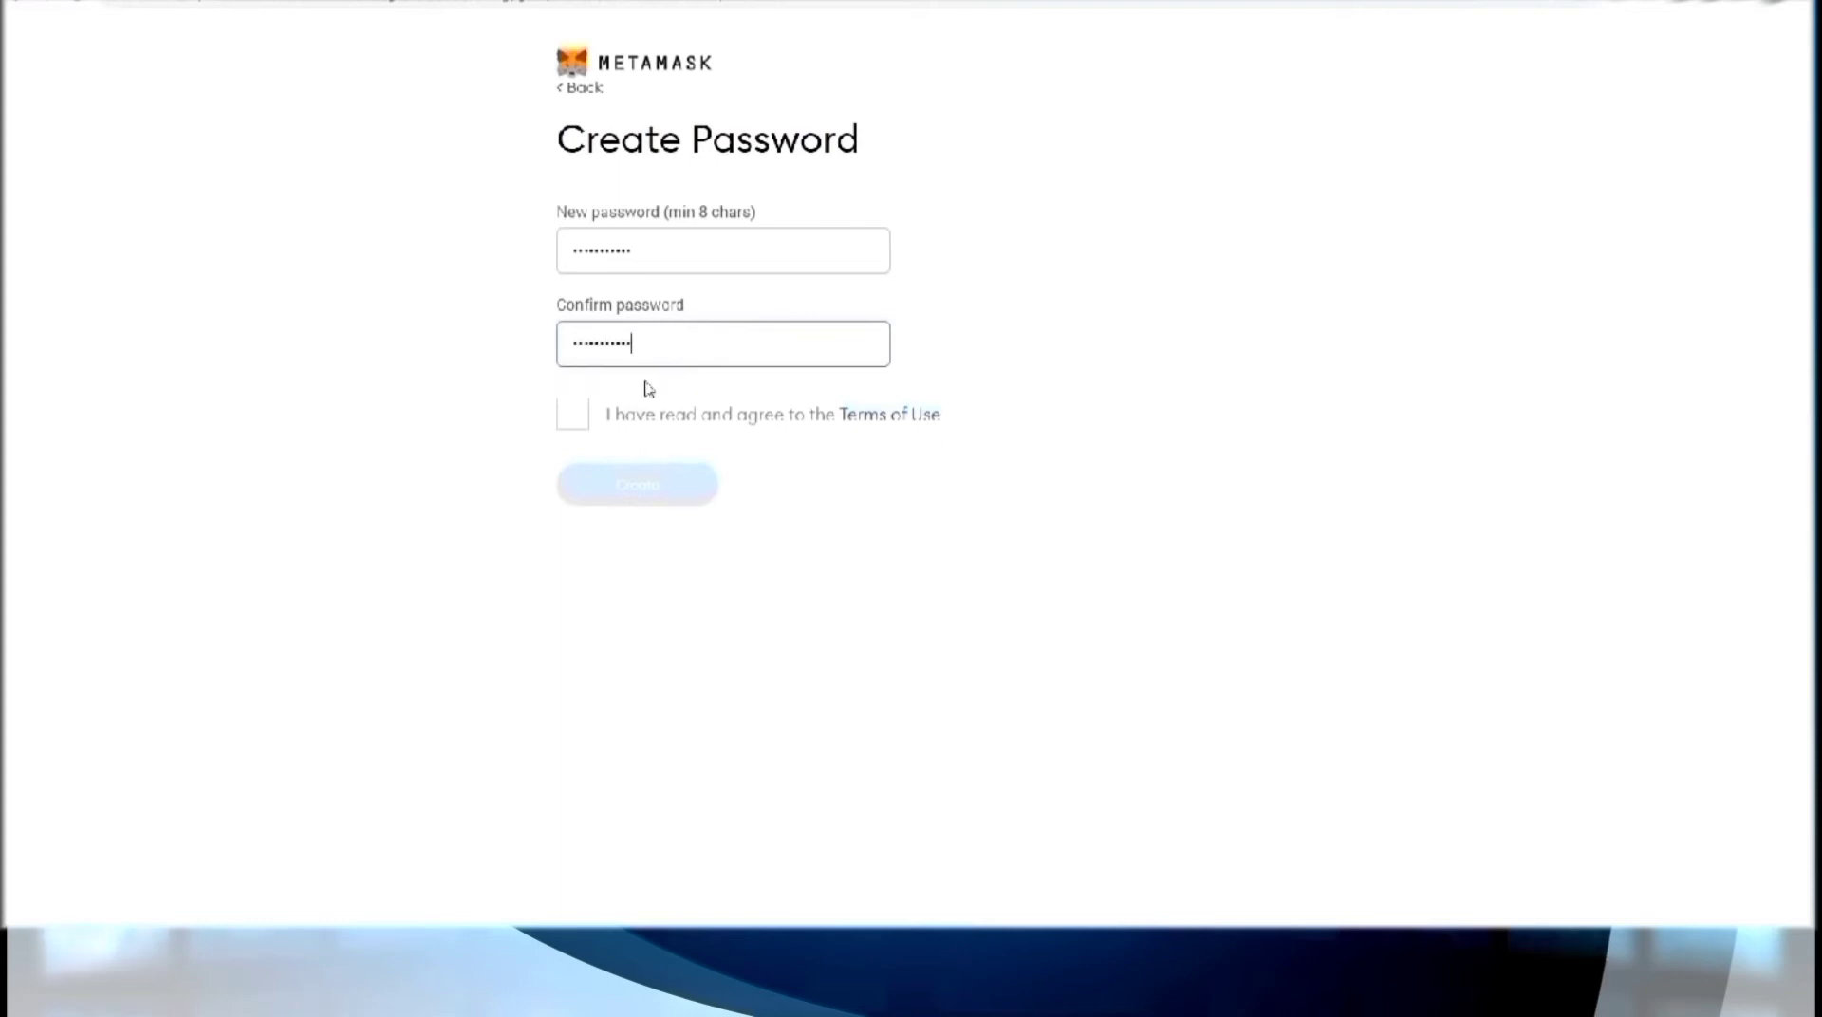
click(573, 414)
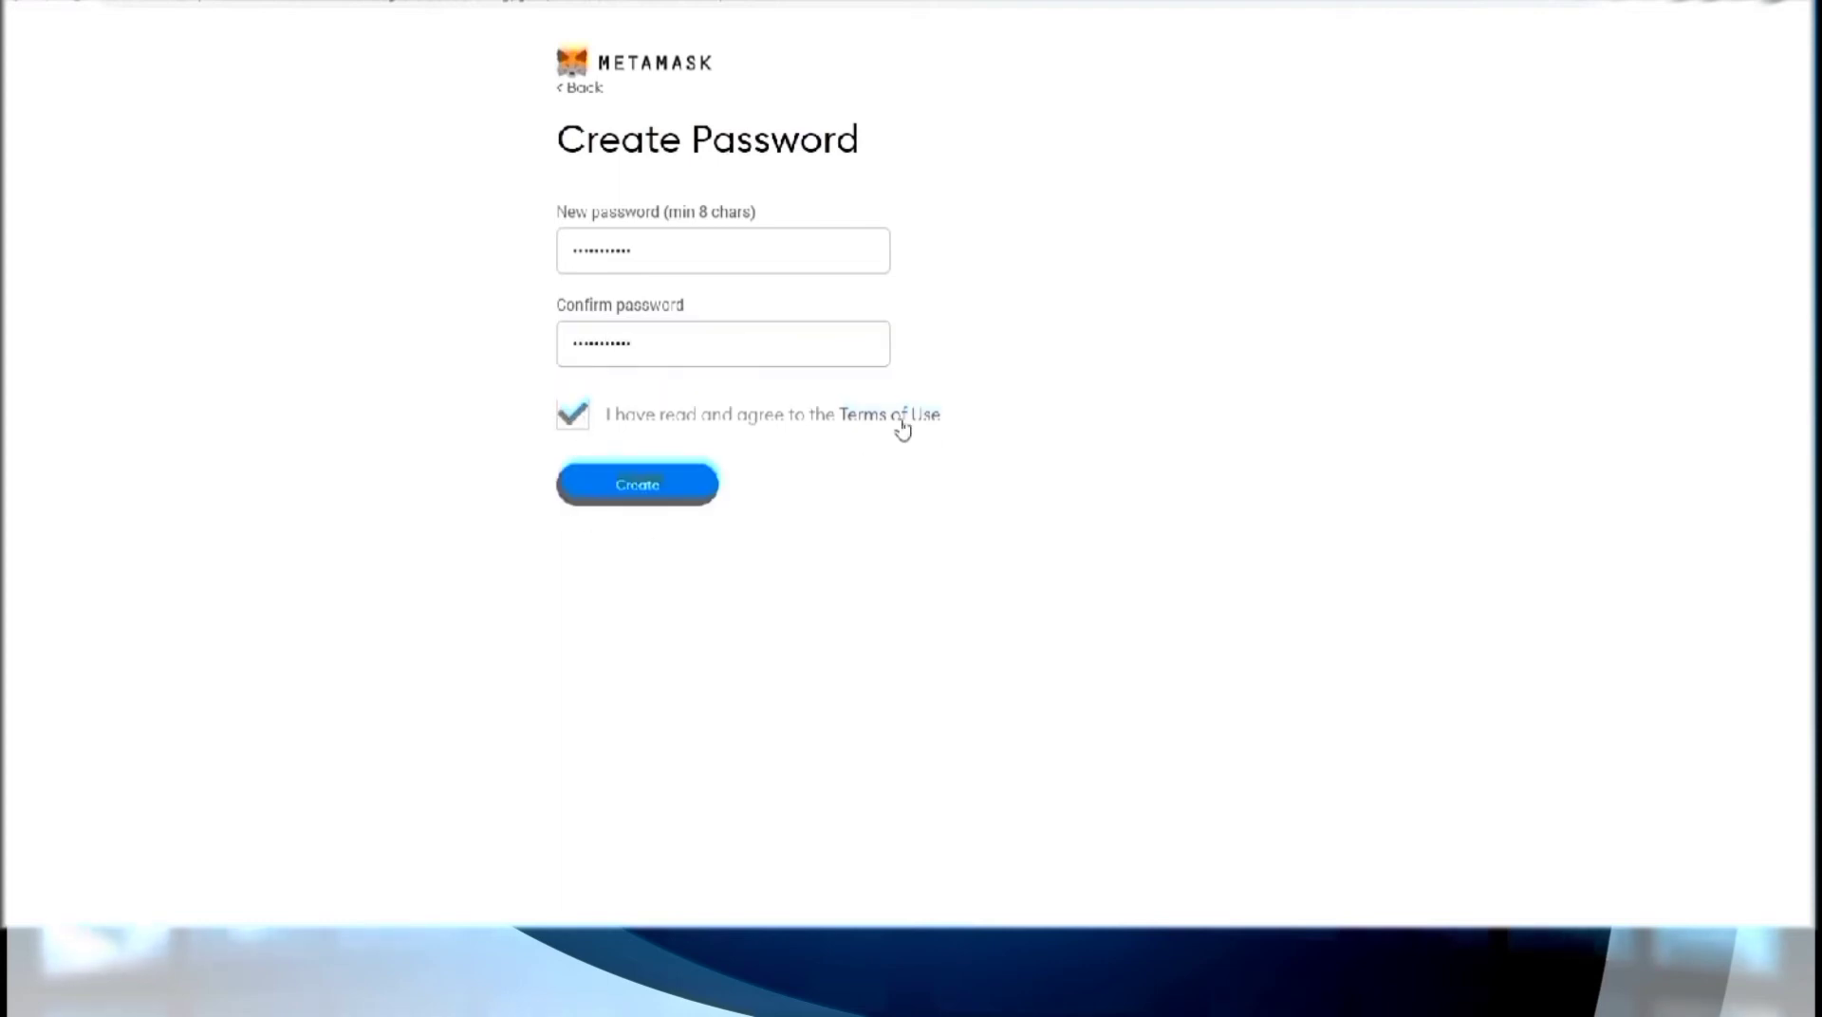
click(634, 492)
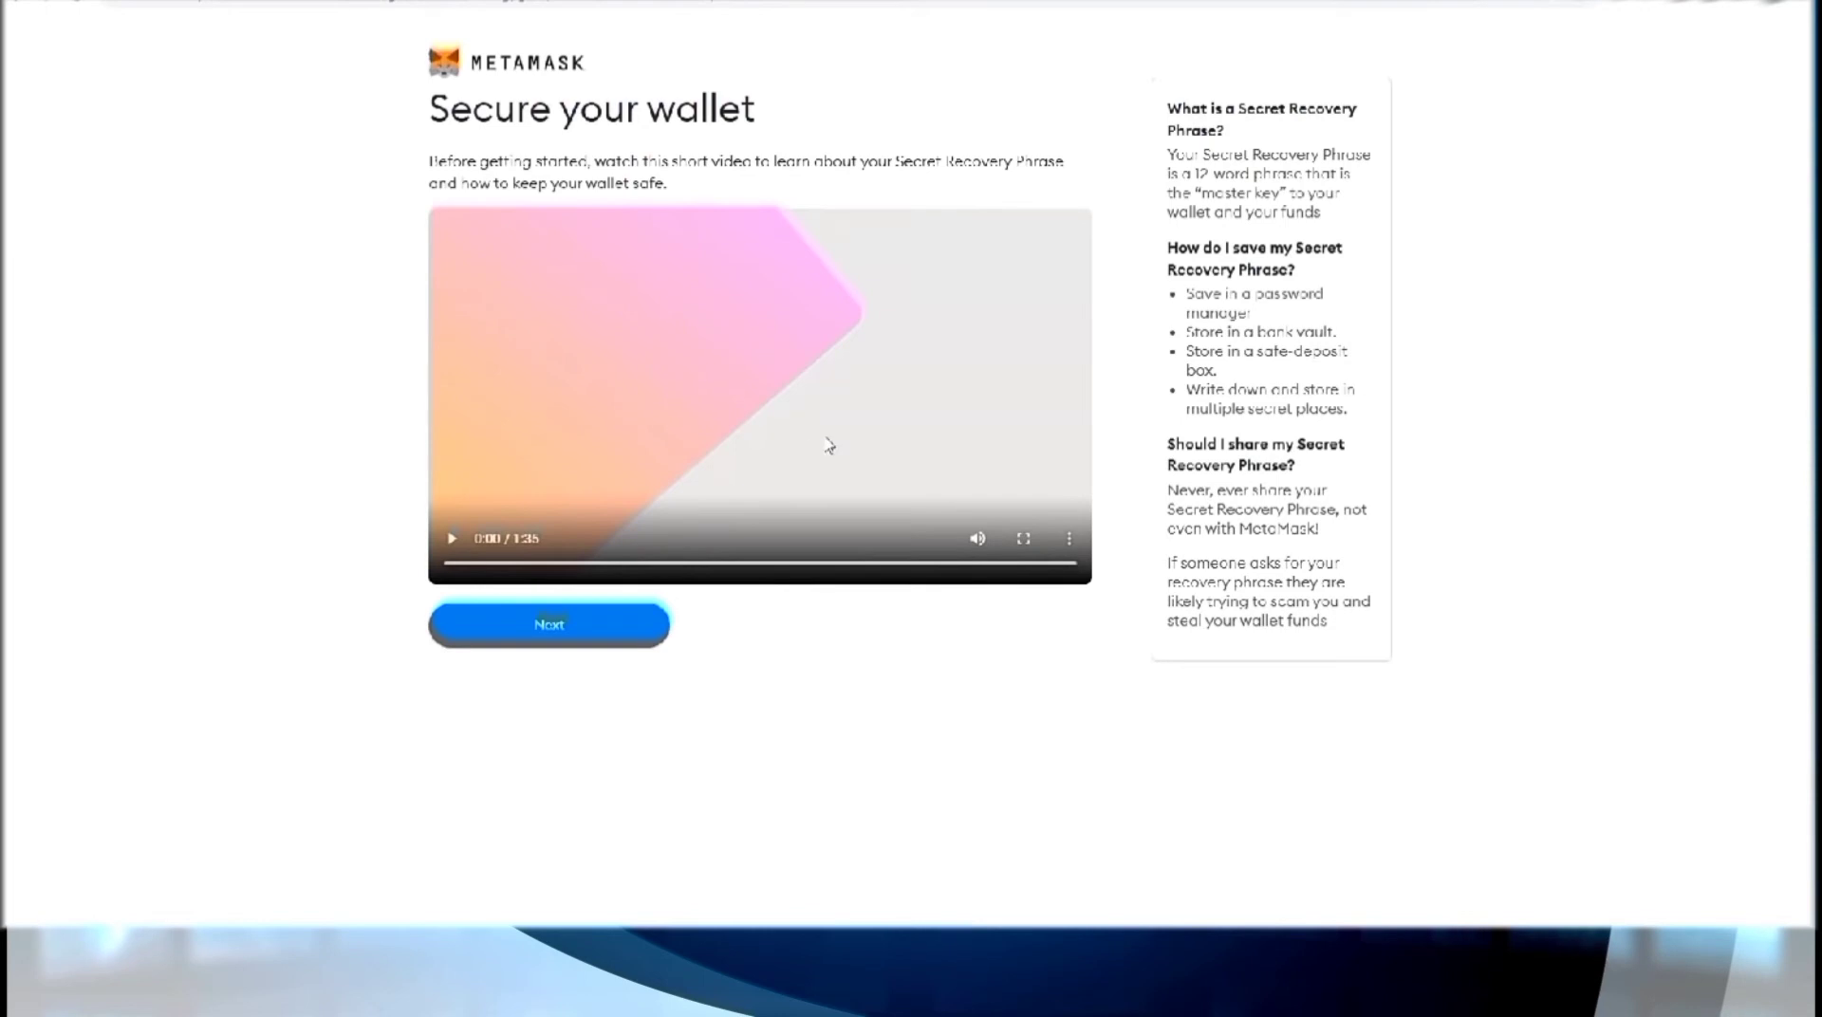
Step: Continue past the wallet security video and reveal the Secret Recovery Phrase, highlighting its words
click(548, 626)
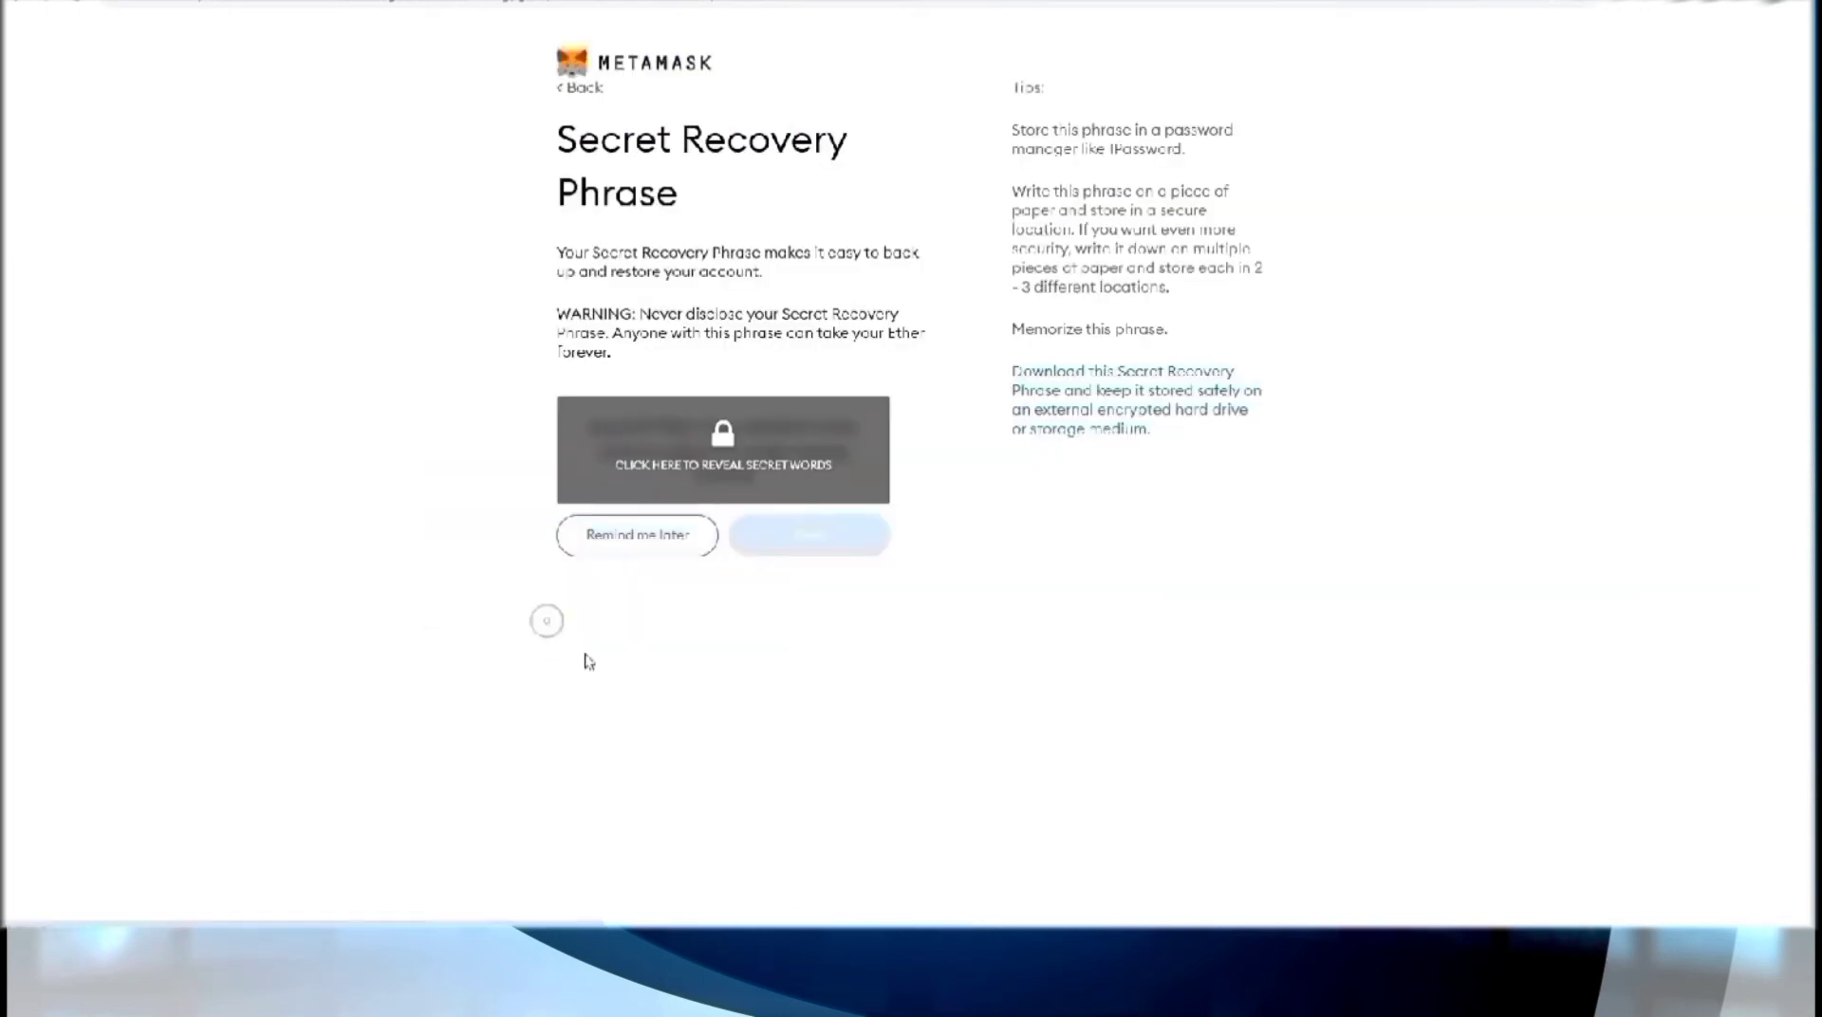
click(769, 481)
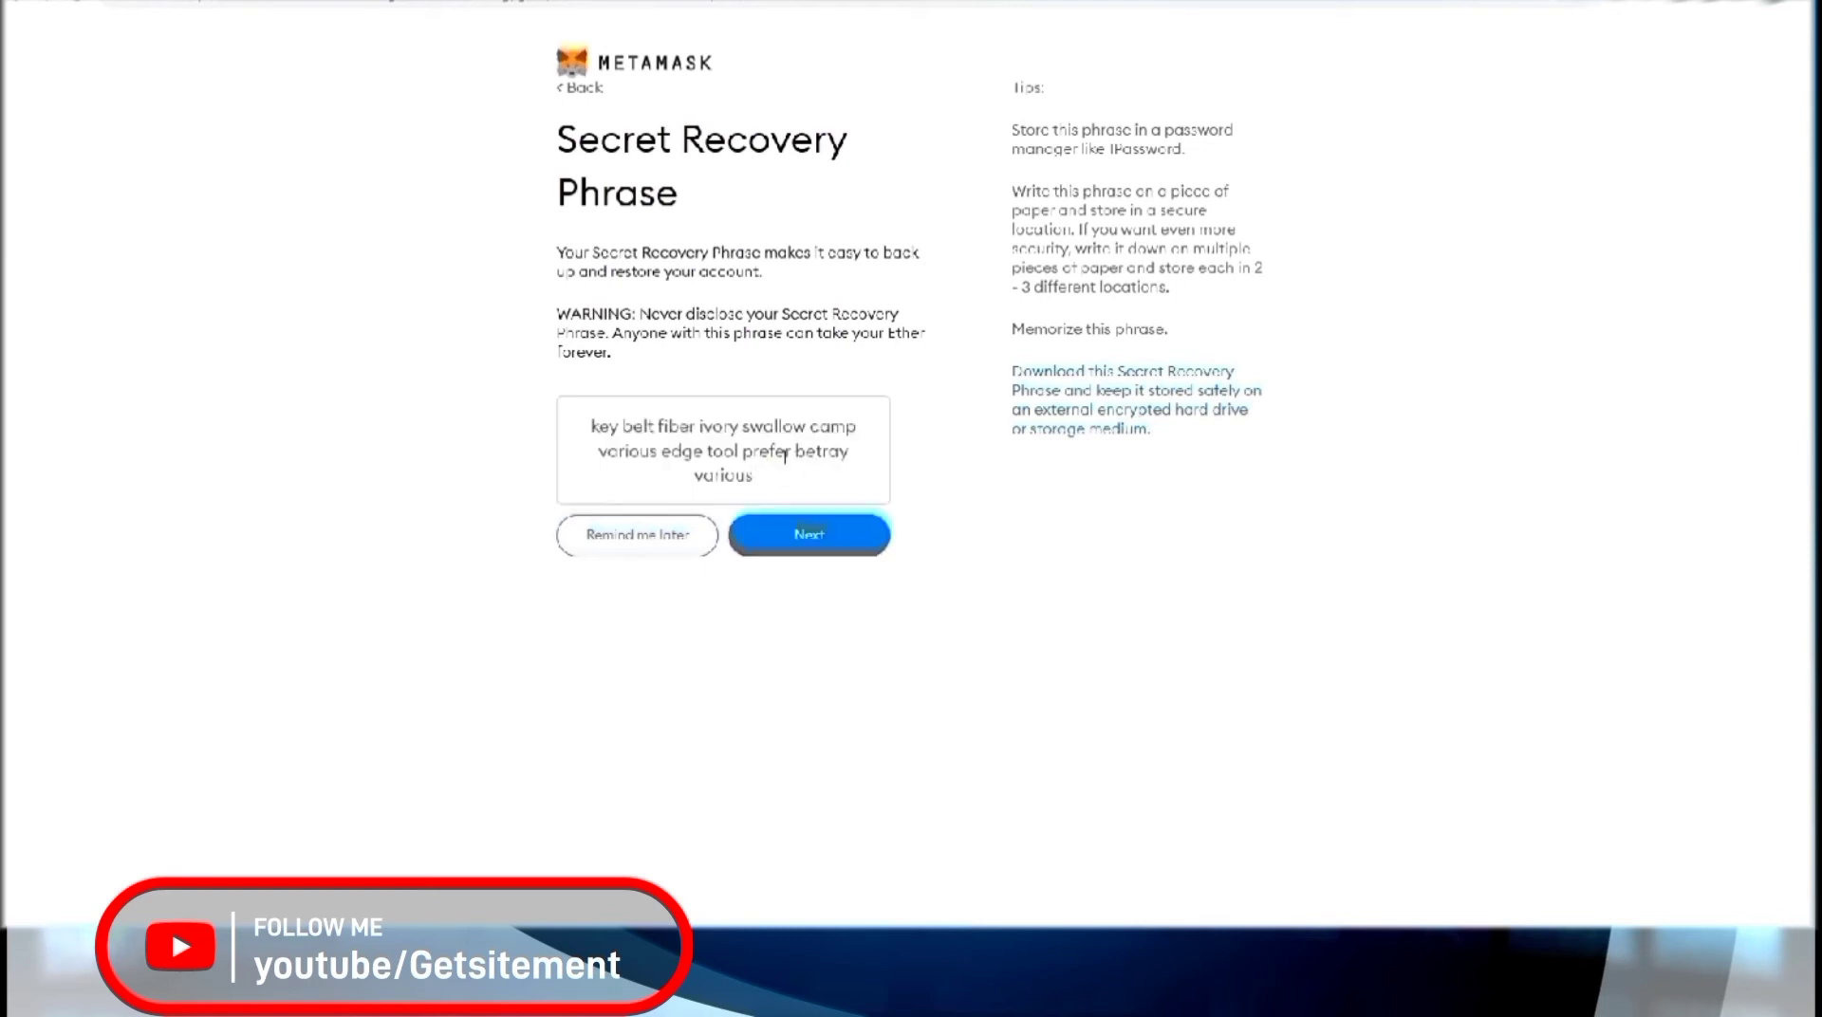
drag(589, 432, 866, 452)
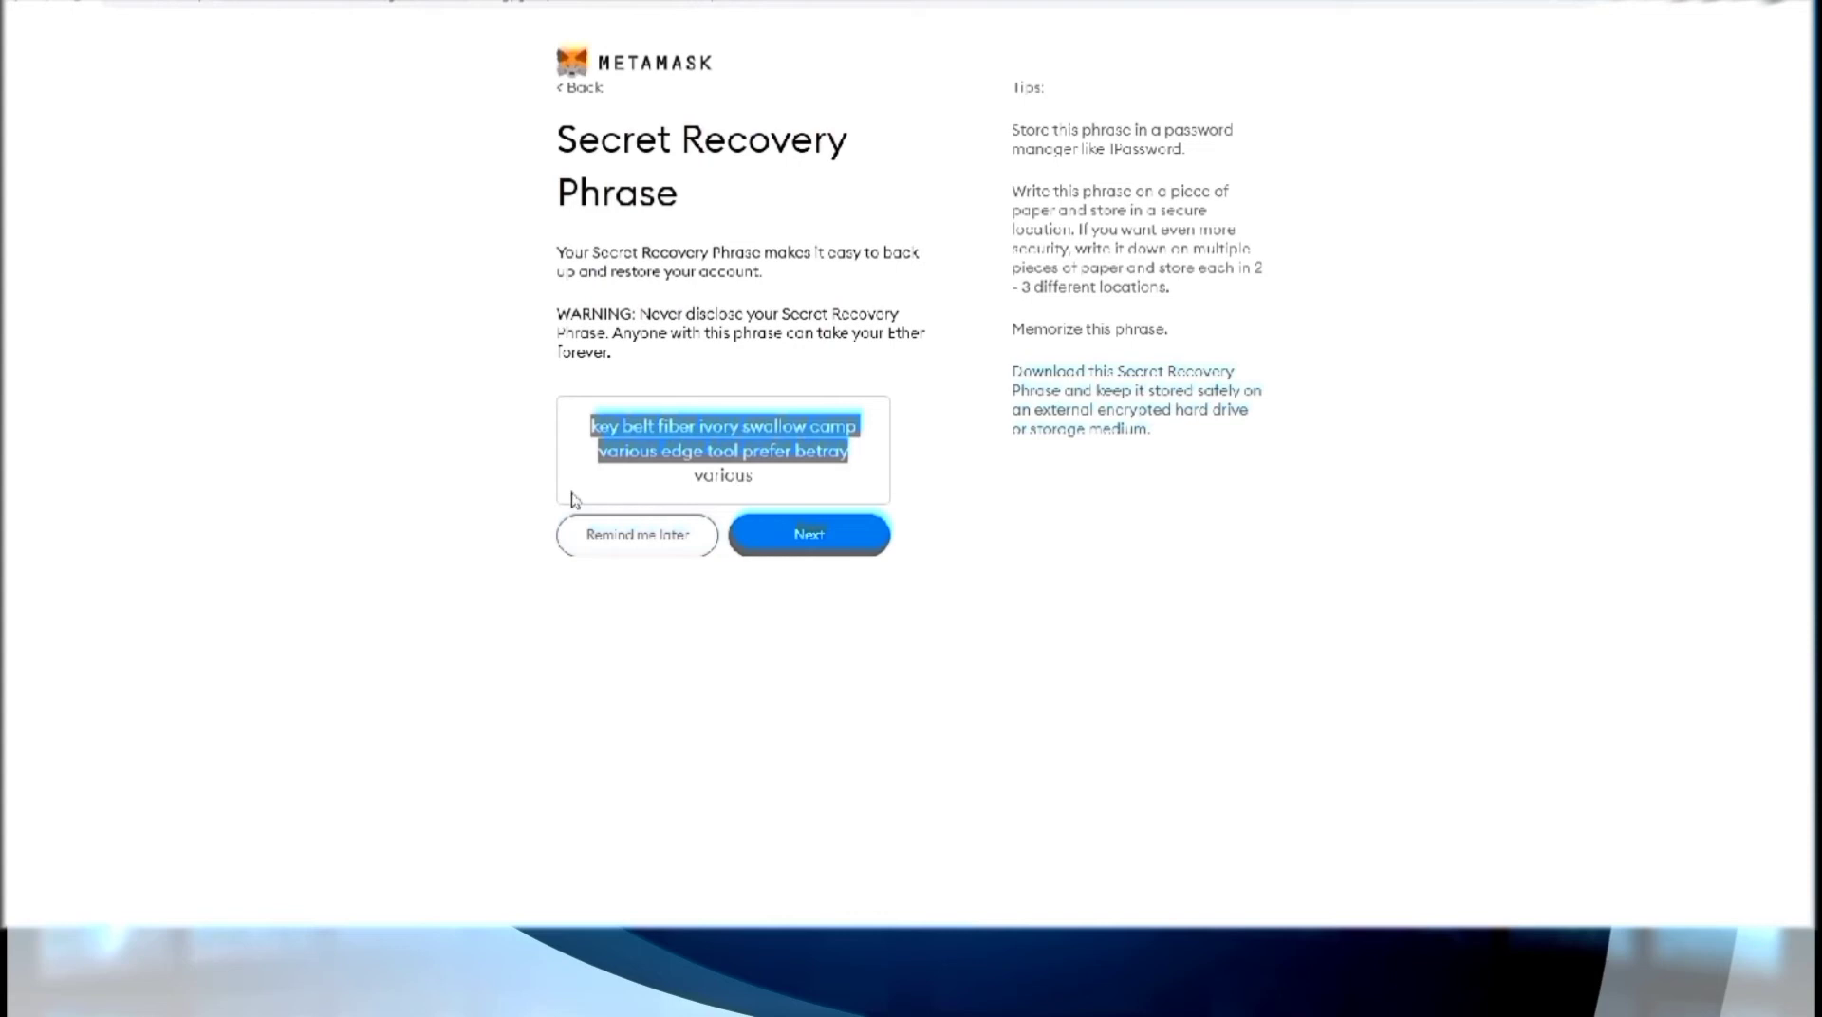
click(773, 494)
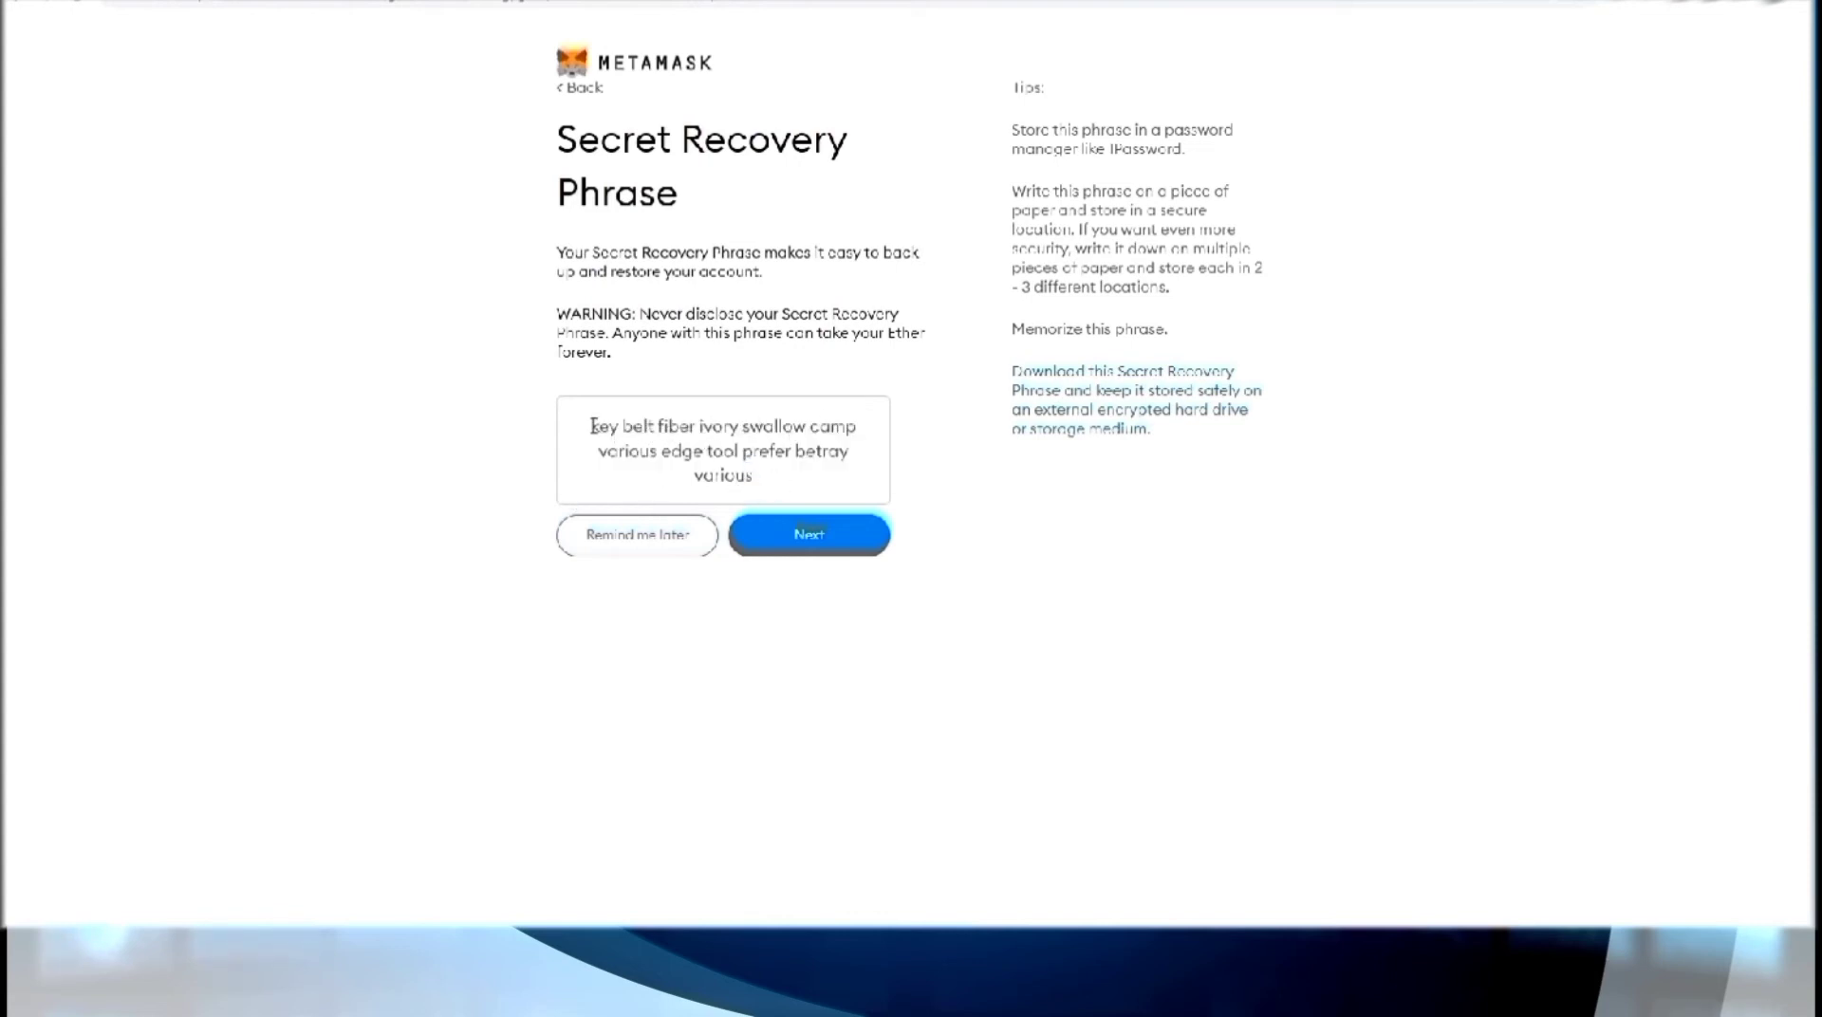
triple_click(784, 461)
click(787, 484)
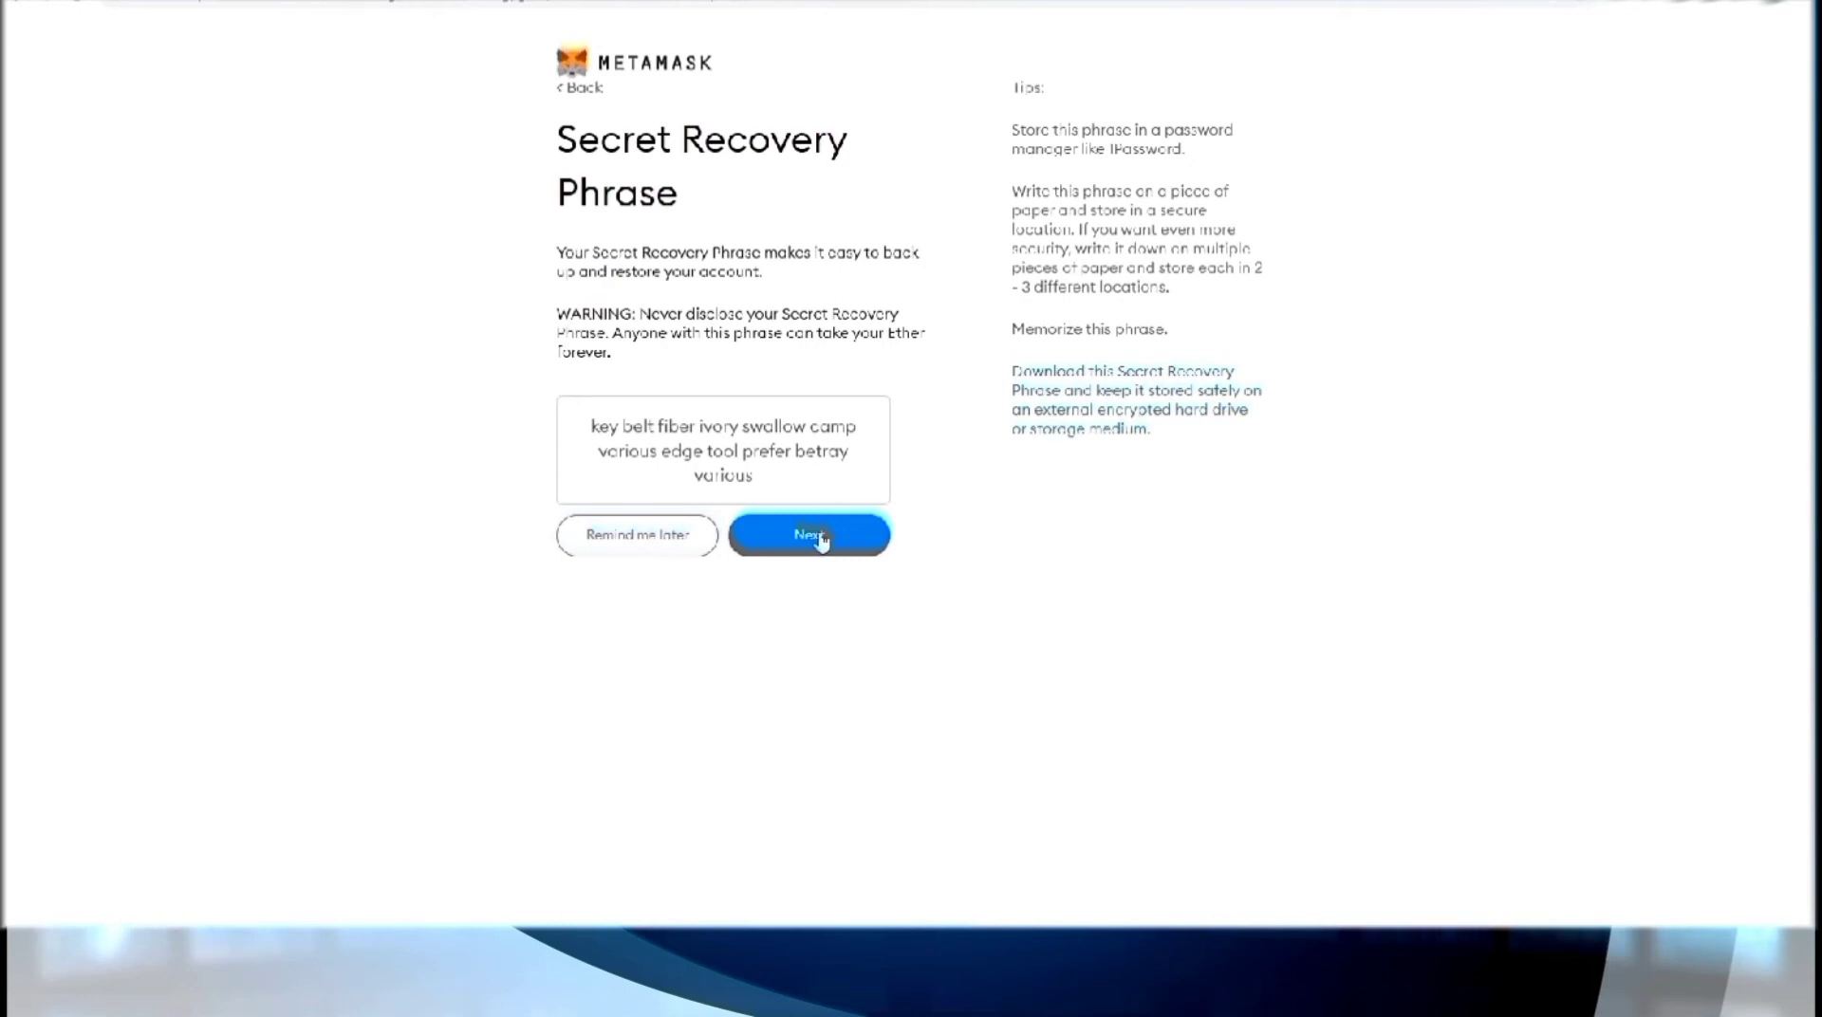
Step: Proceed to the Secret Recovery Phrase confirmation and arrange it side by side with the image editor showing the saved phrase
click(818, 543)
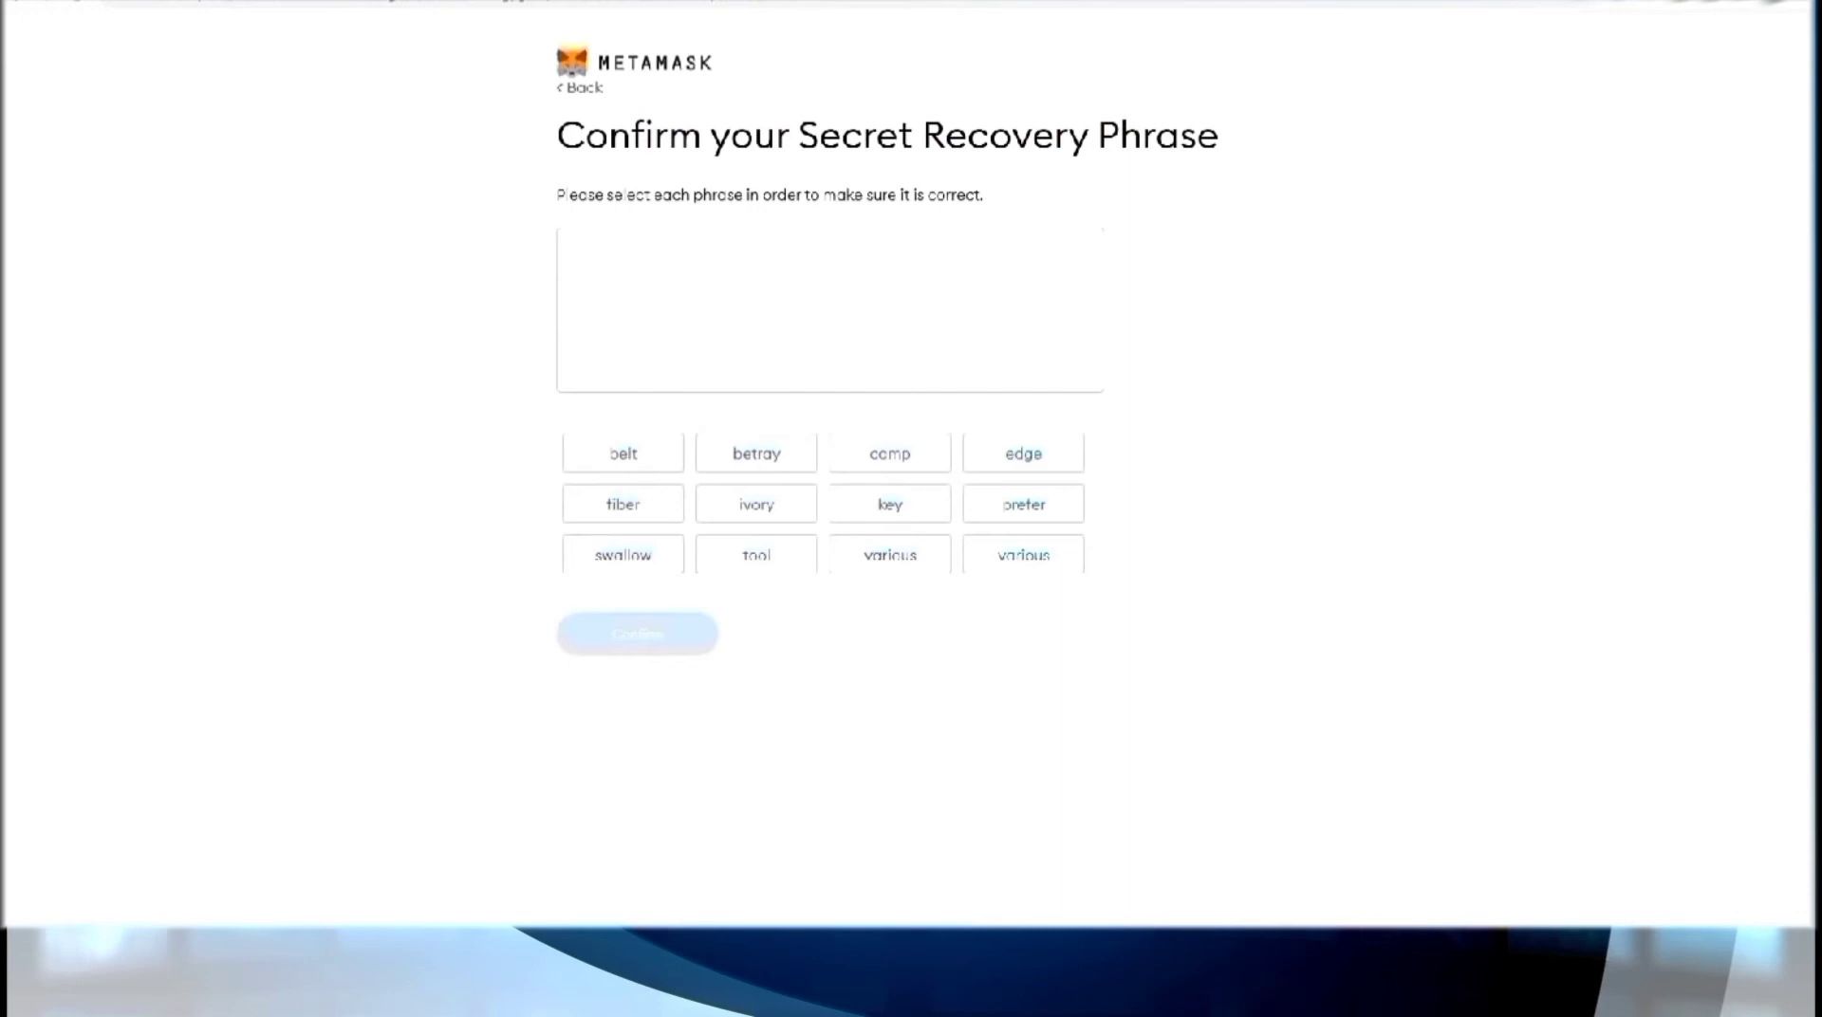
key(super+Right)
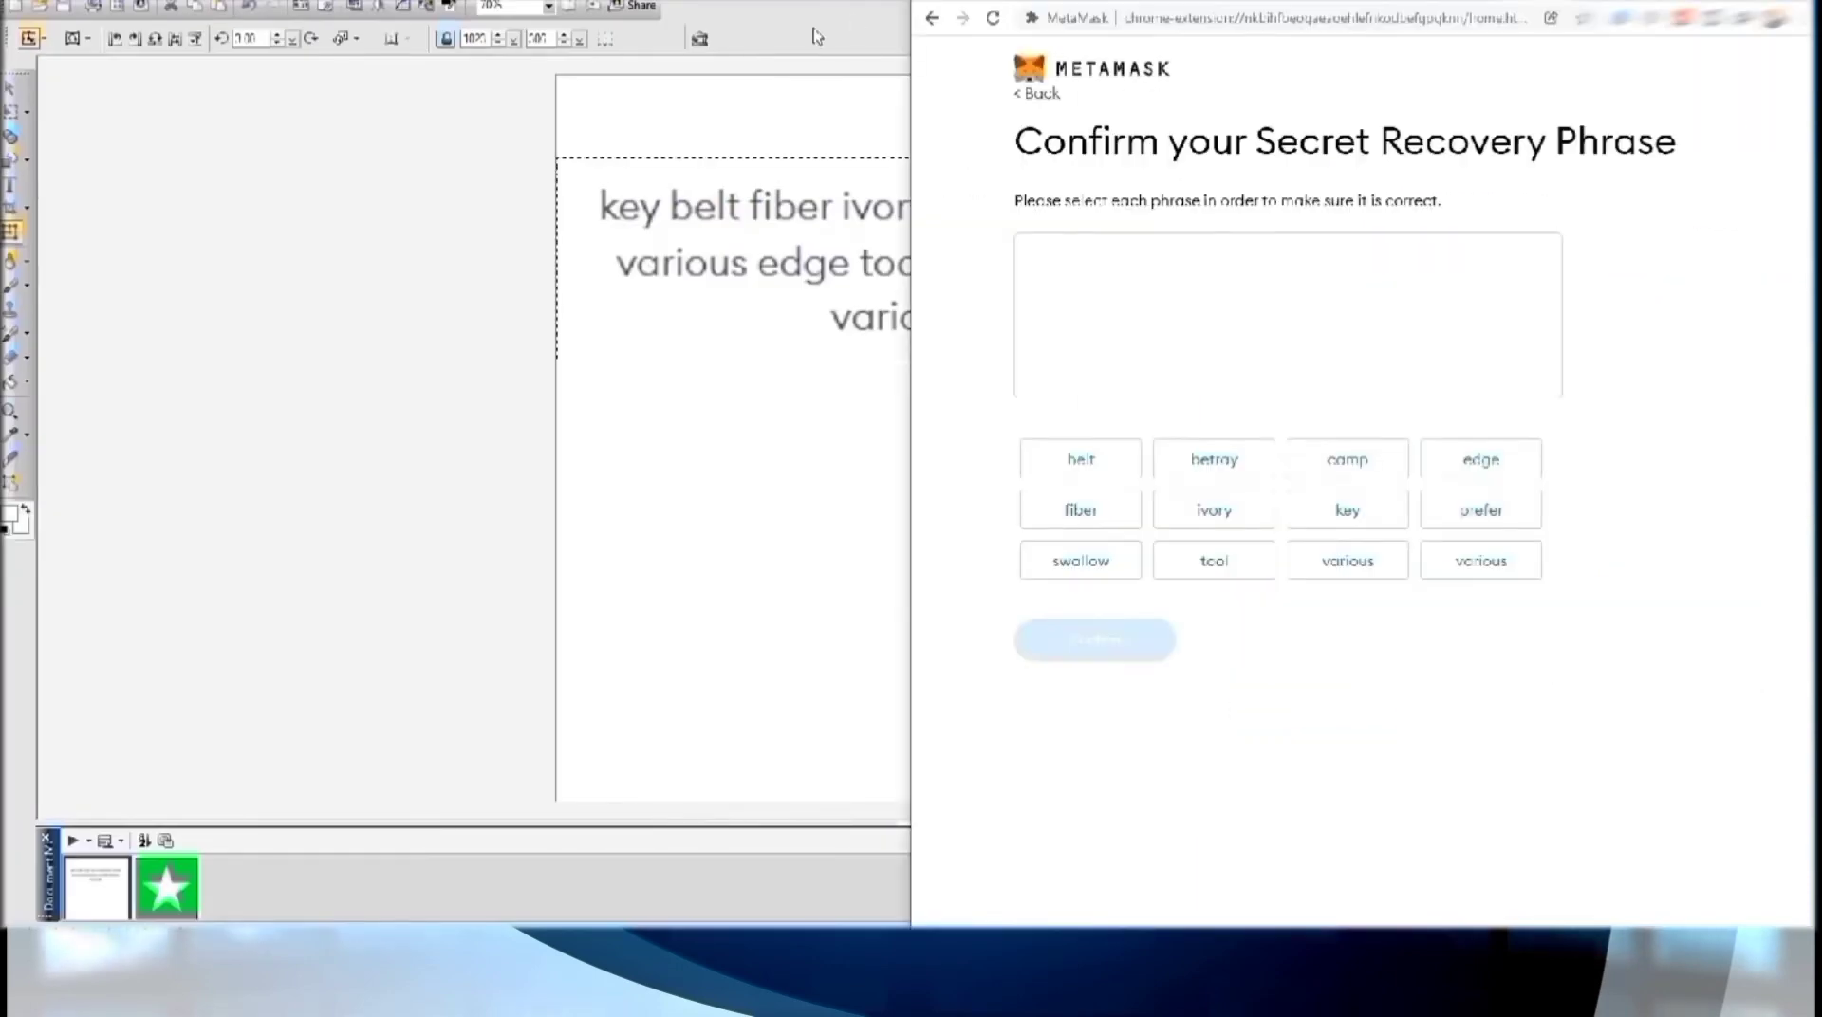
click(419, 379)
drag(419, 379, 118, 323)
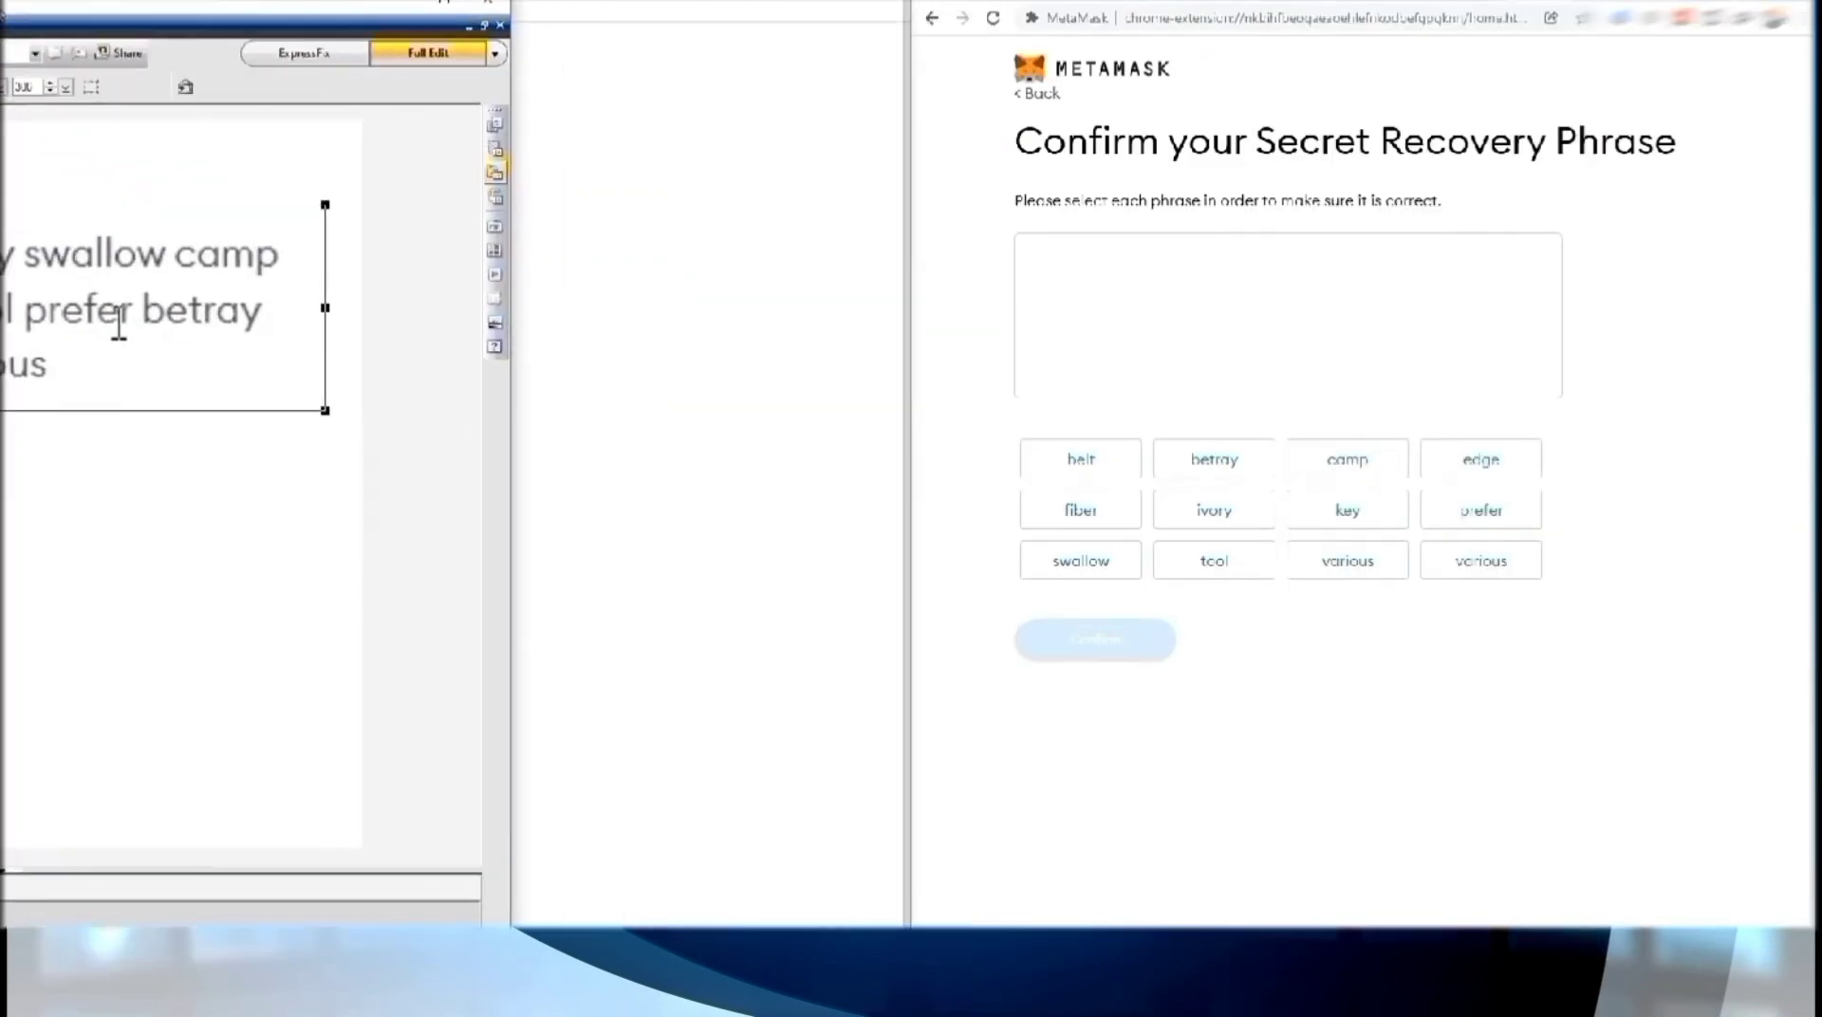
key(super+Left)
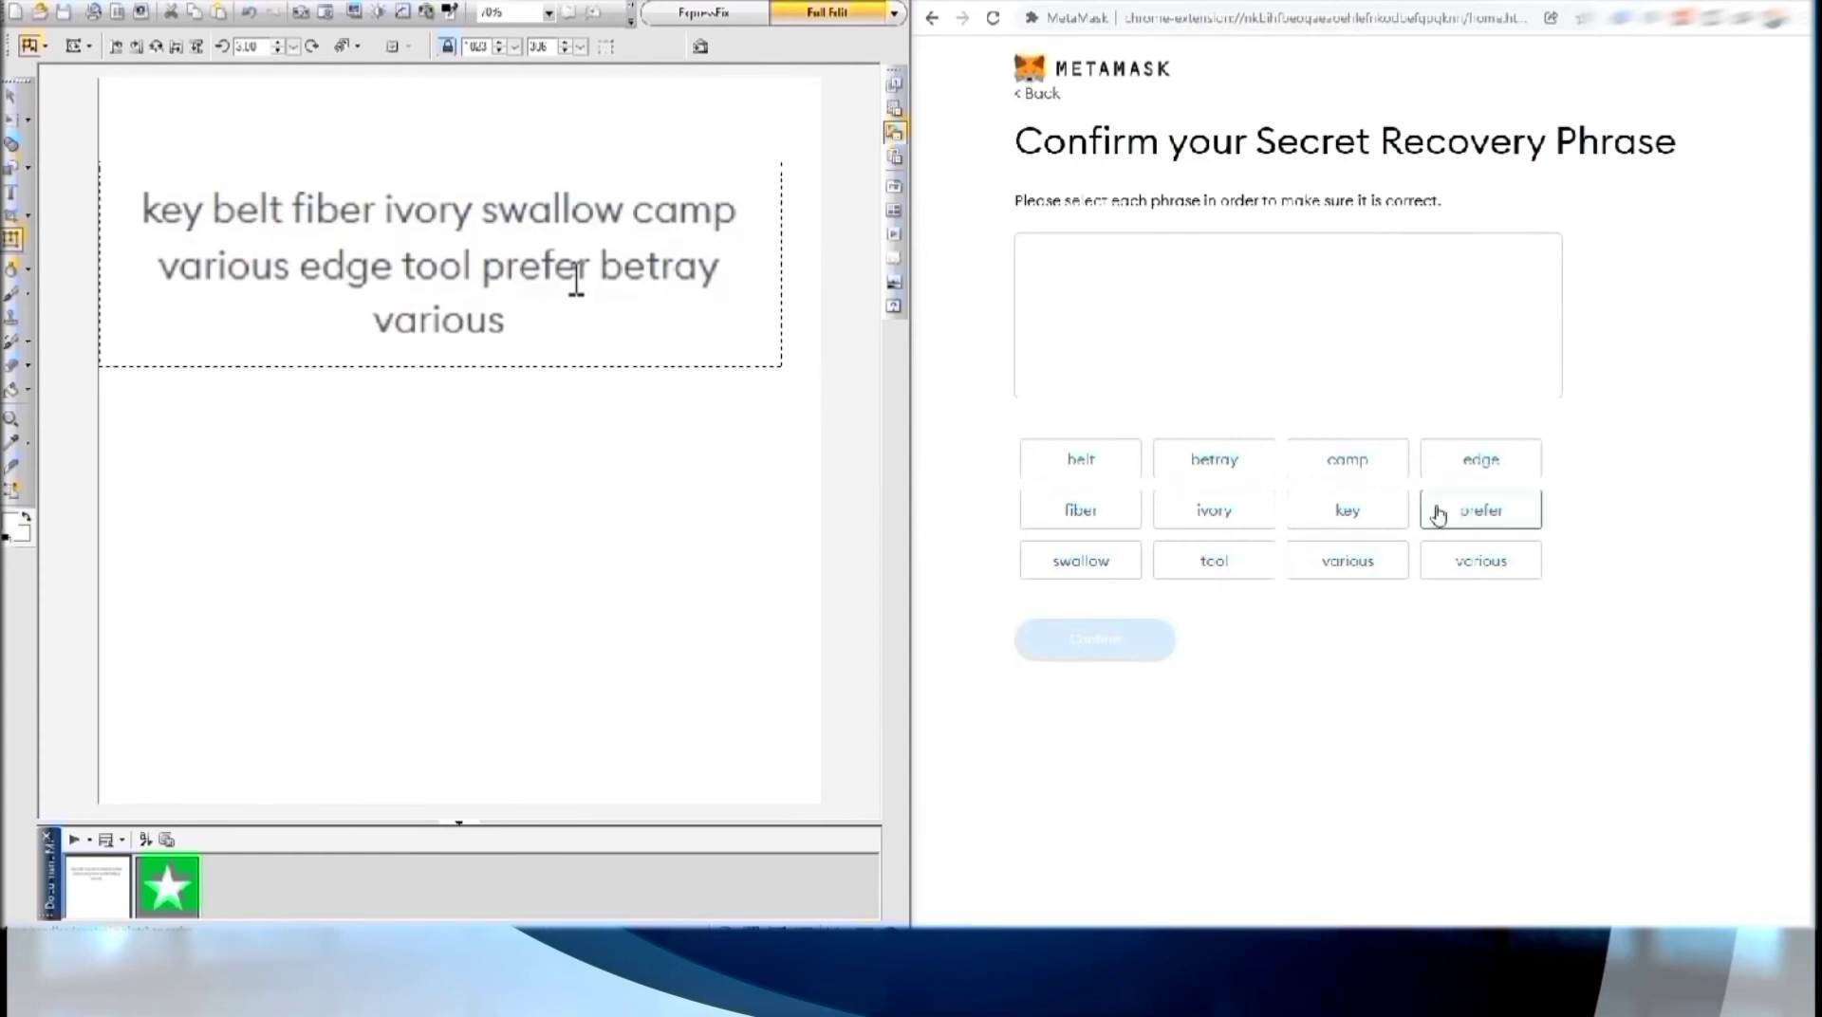
Step: Select all twelve words of the Secret Recovery Phrase in the order of the saved copy and confirm them
click(1367, 517)
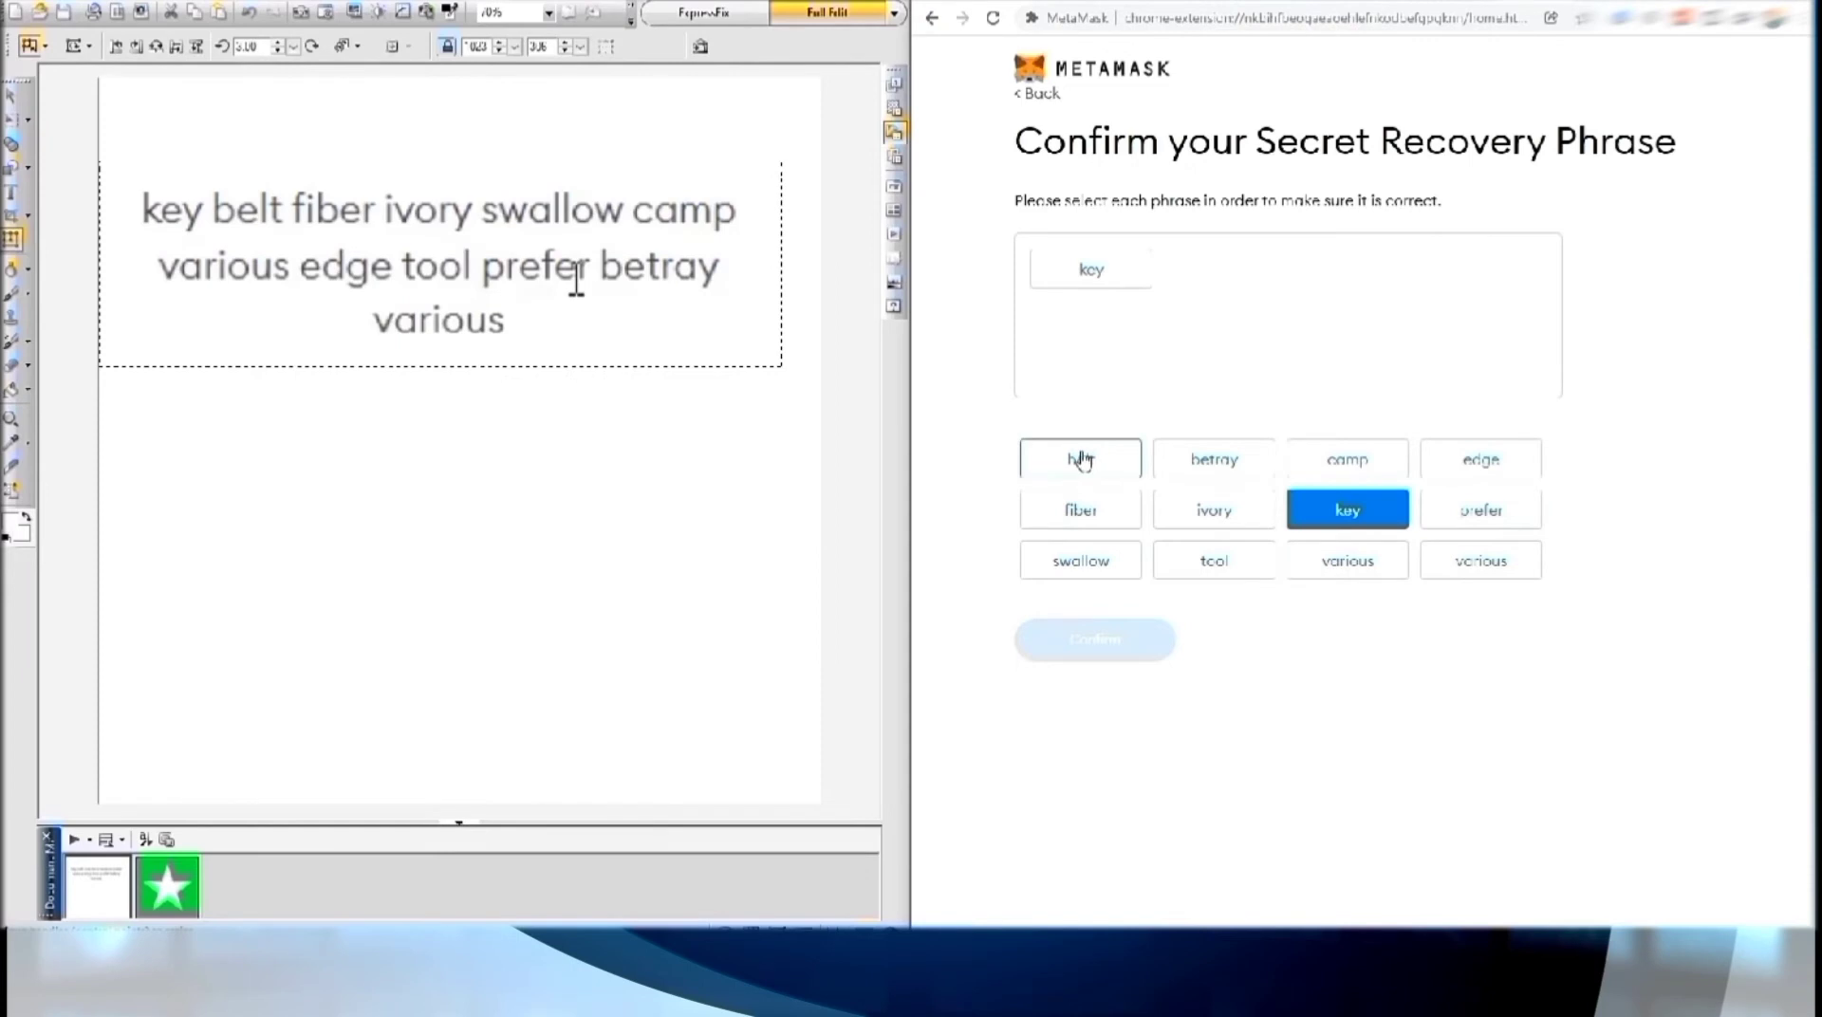
click(1082, 460)
click(1090, 520)
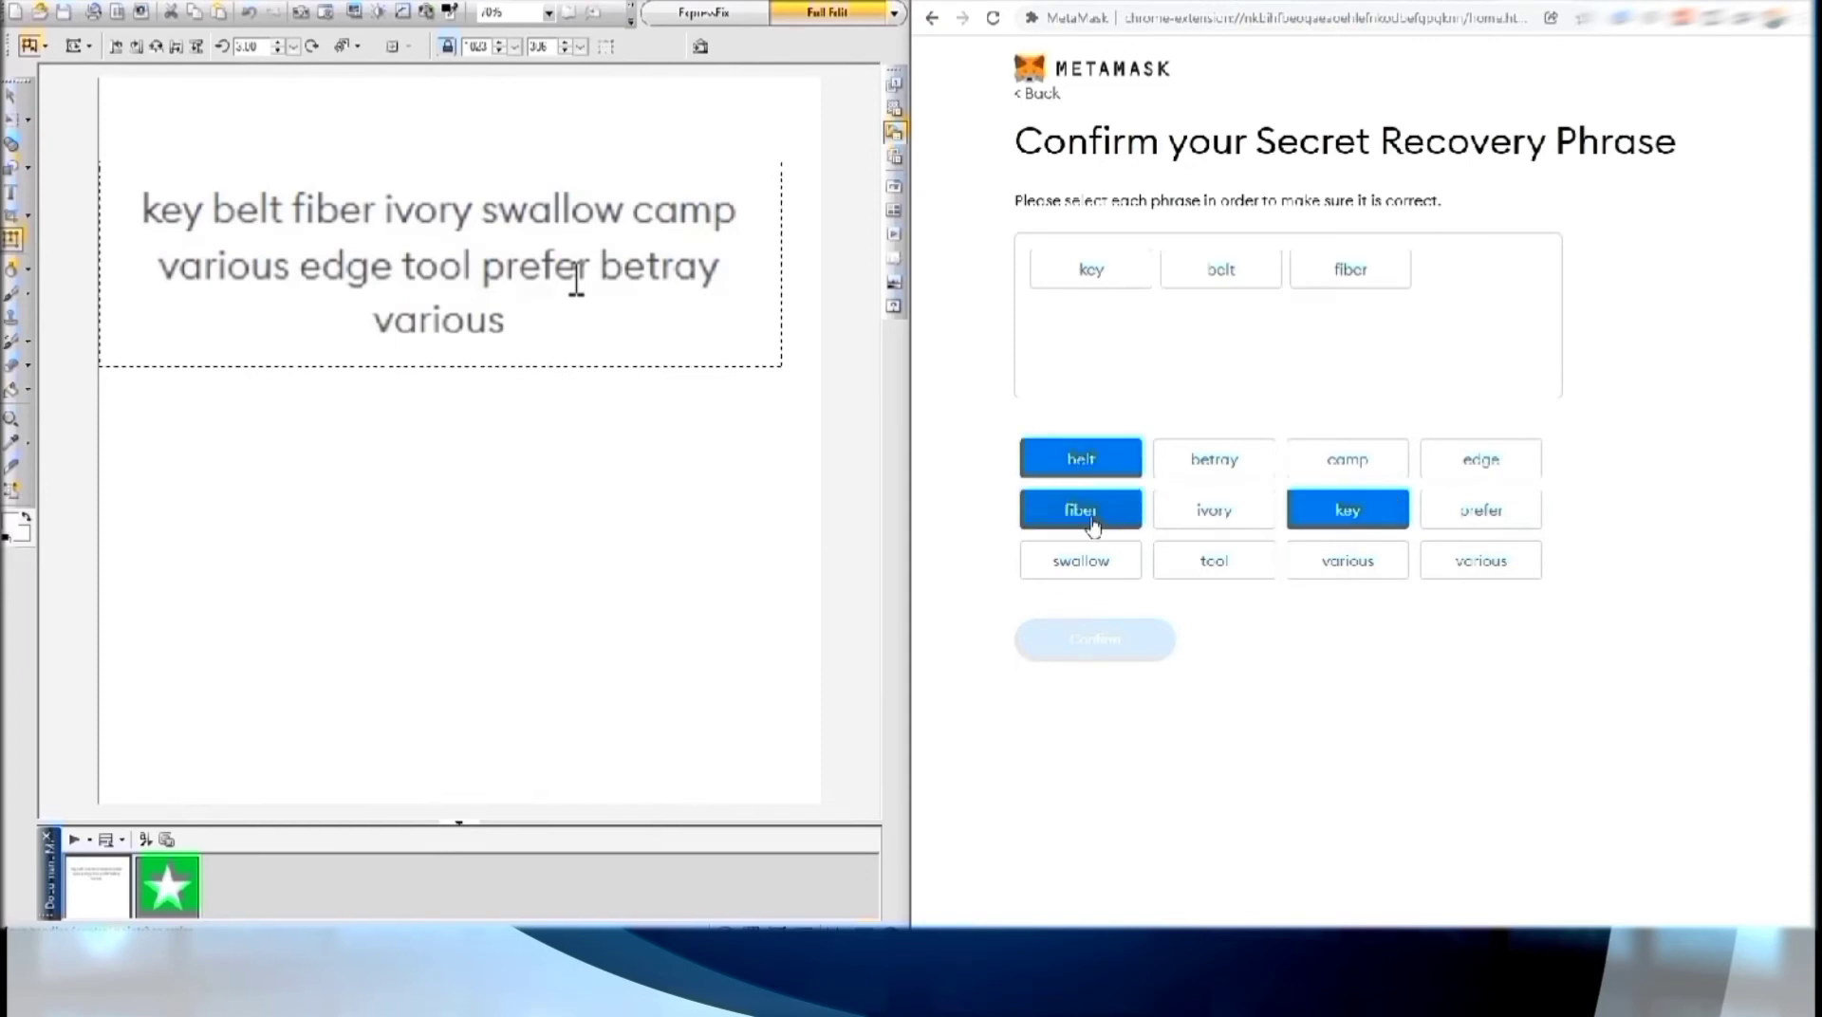
click(1220, 517)
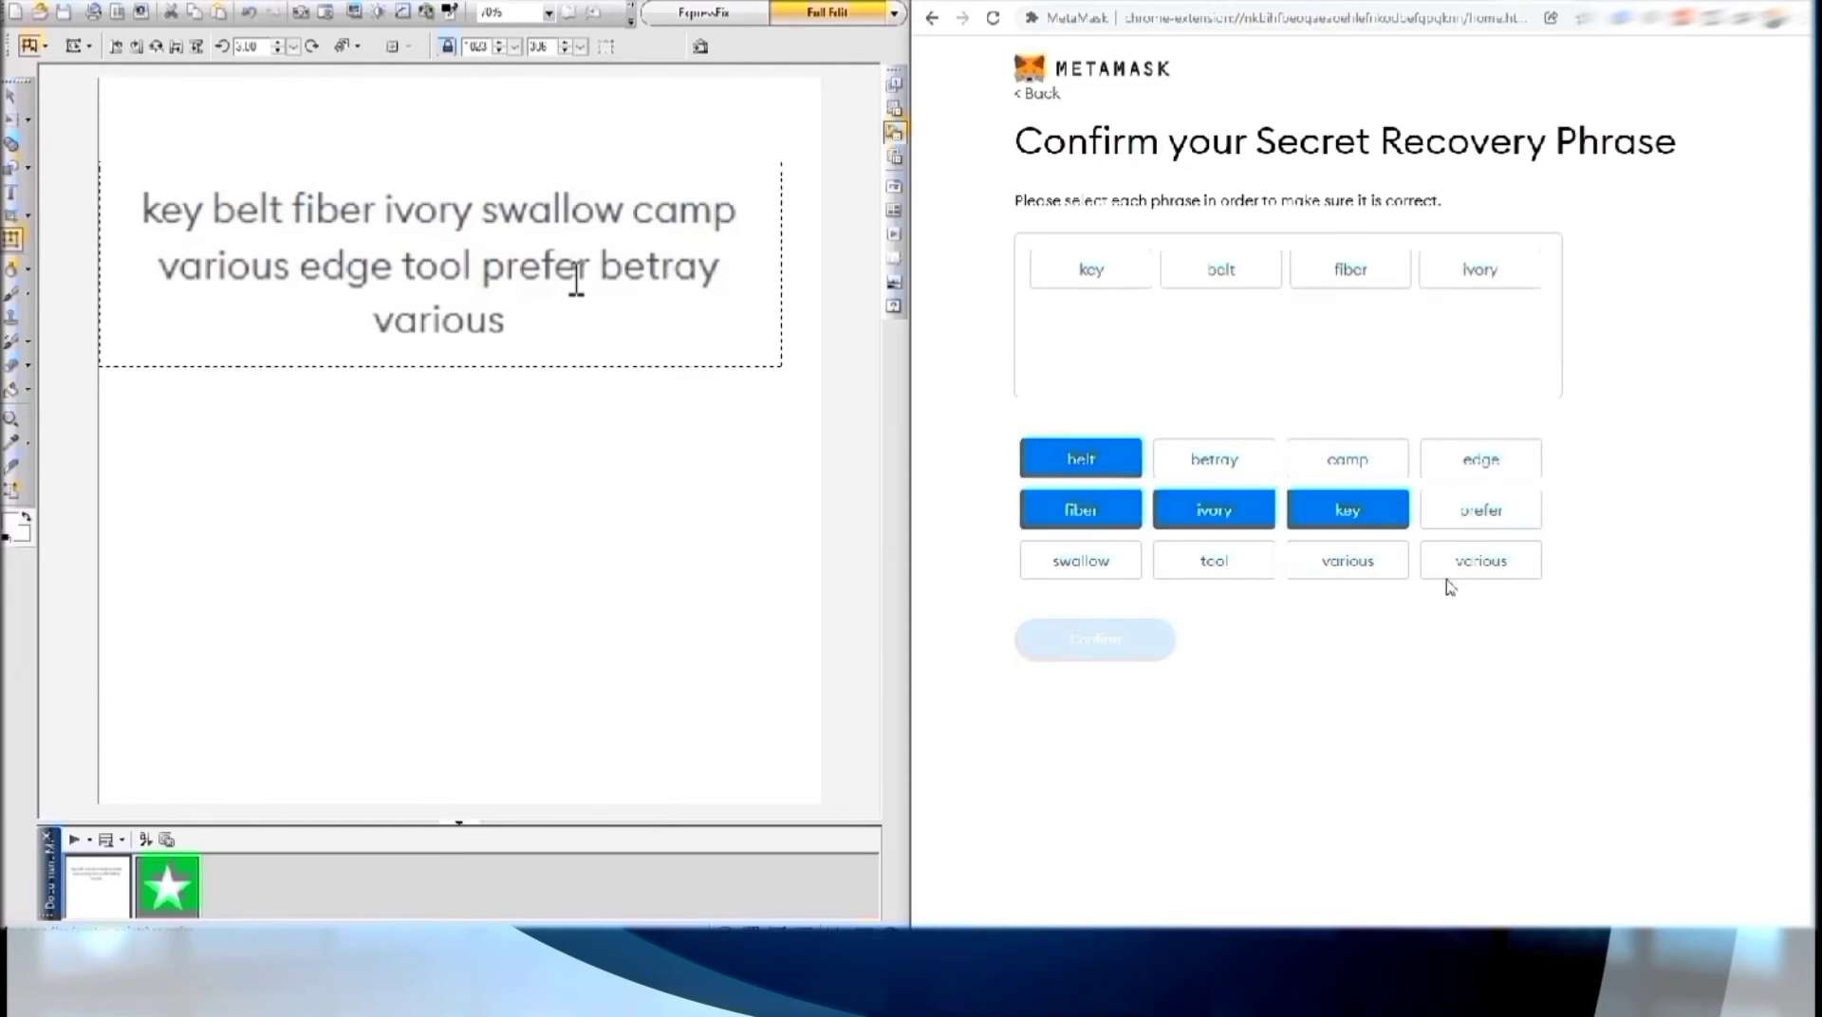
click(1082, 567)
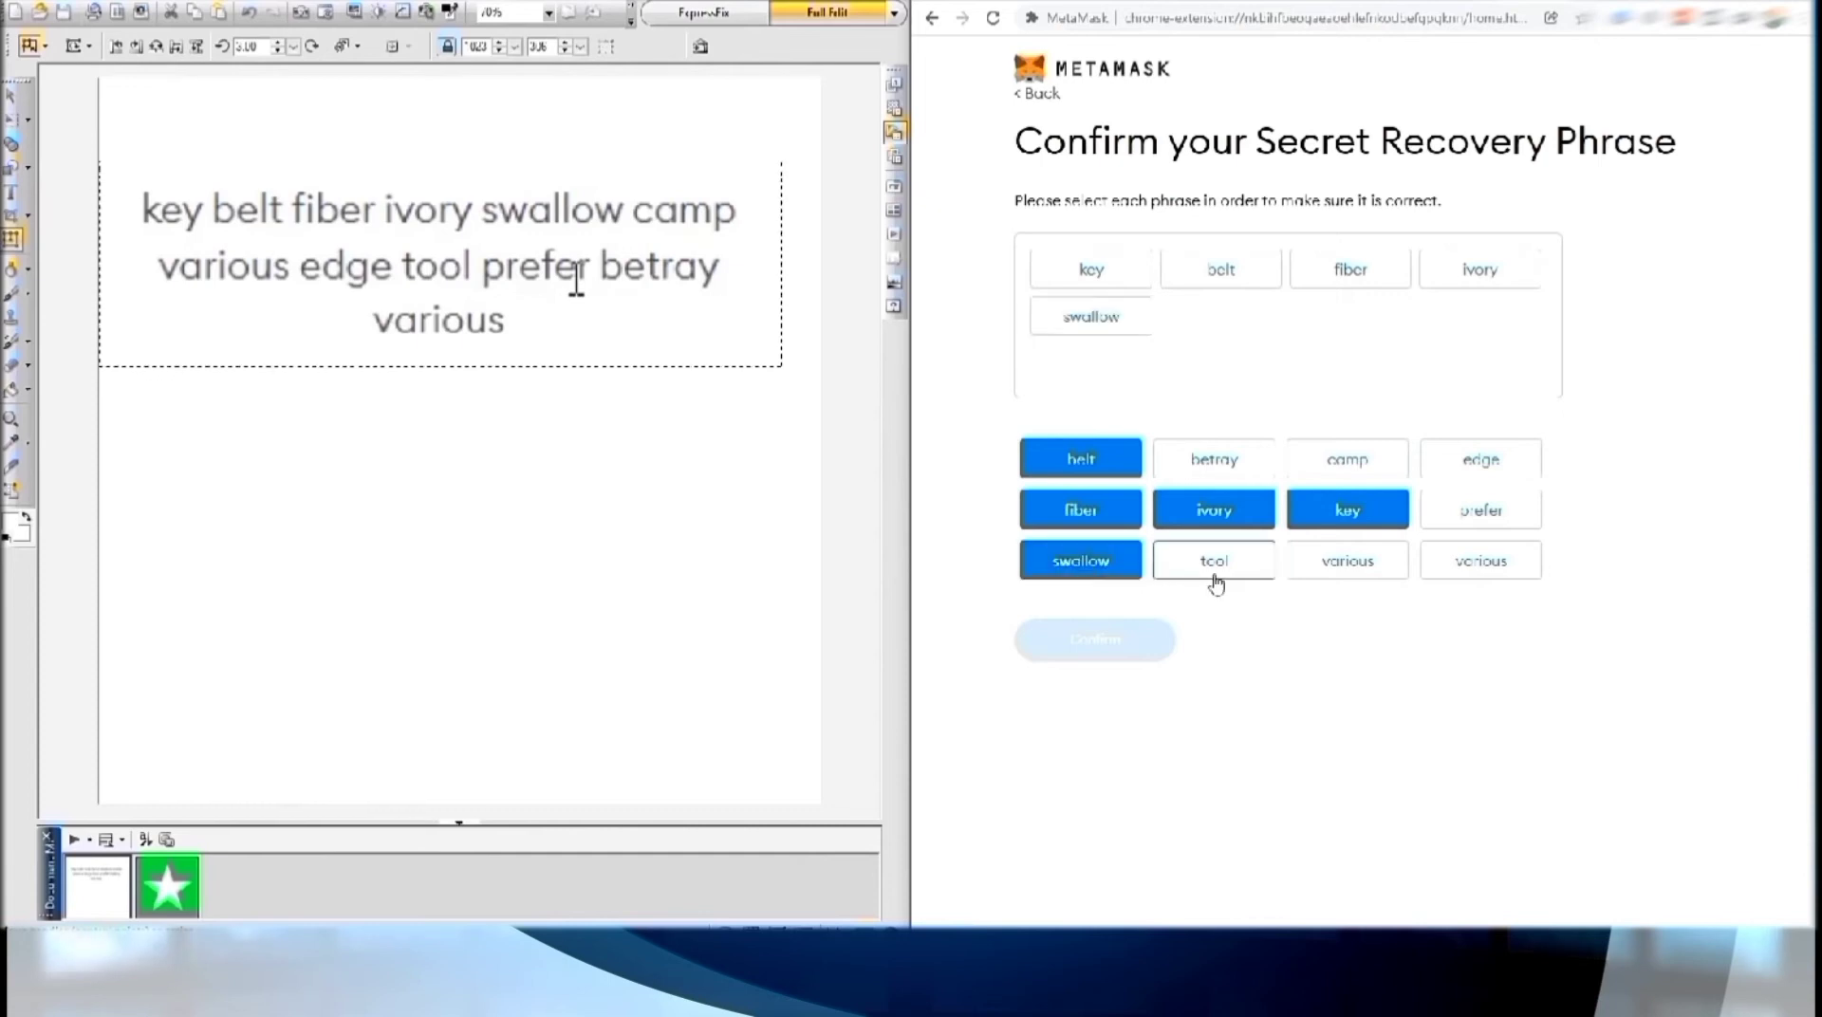
click(1350, 462)
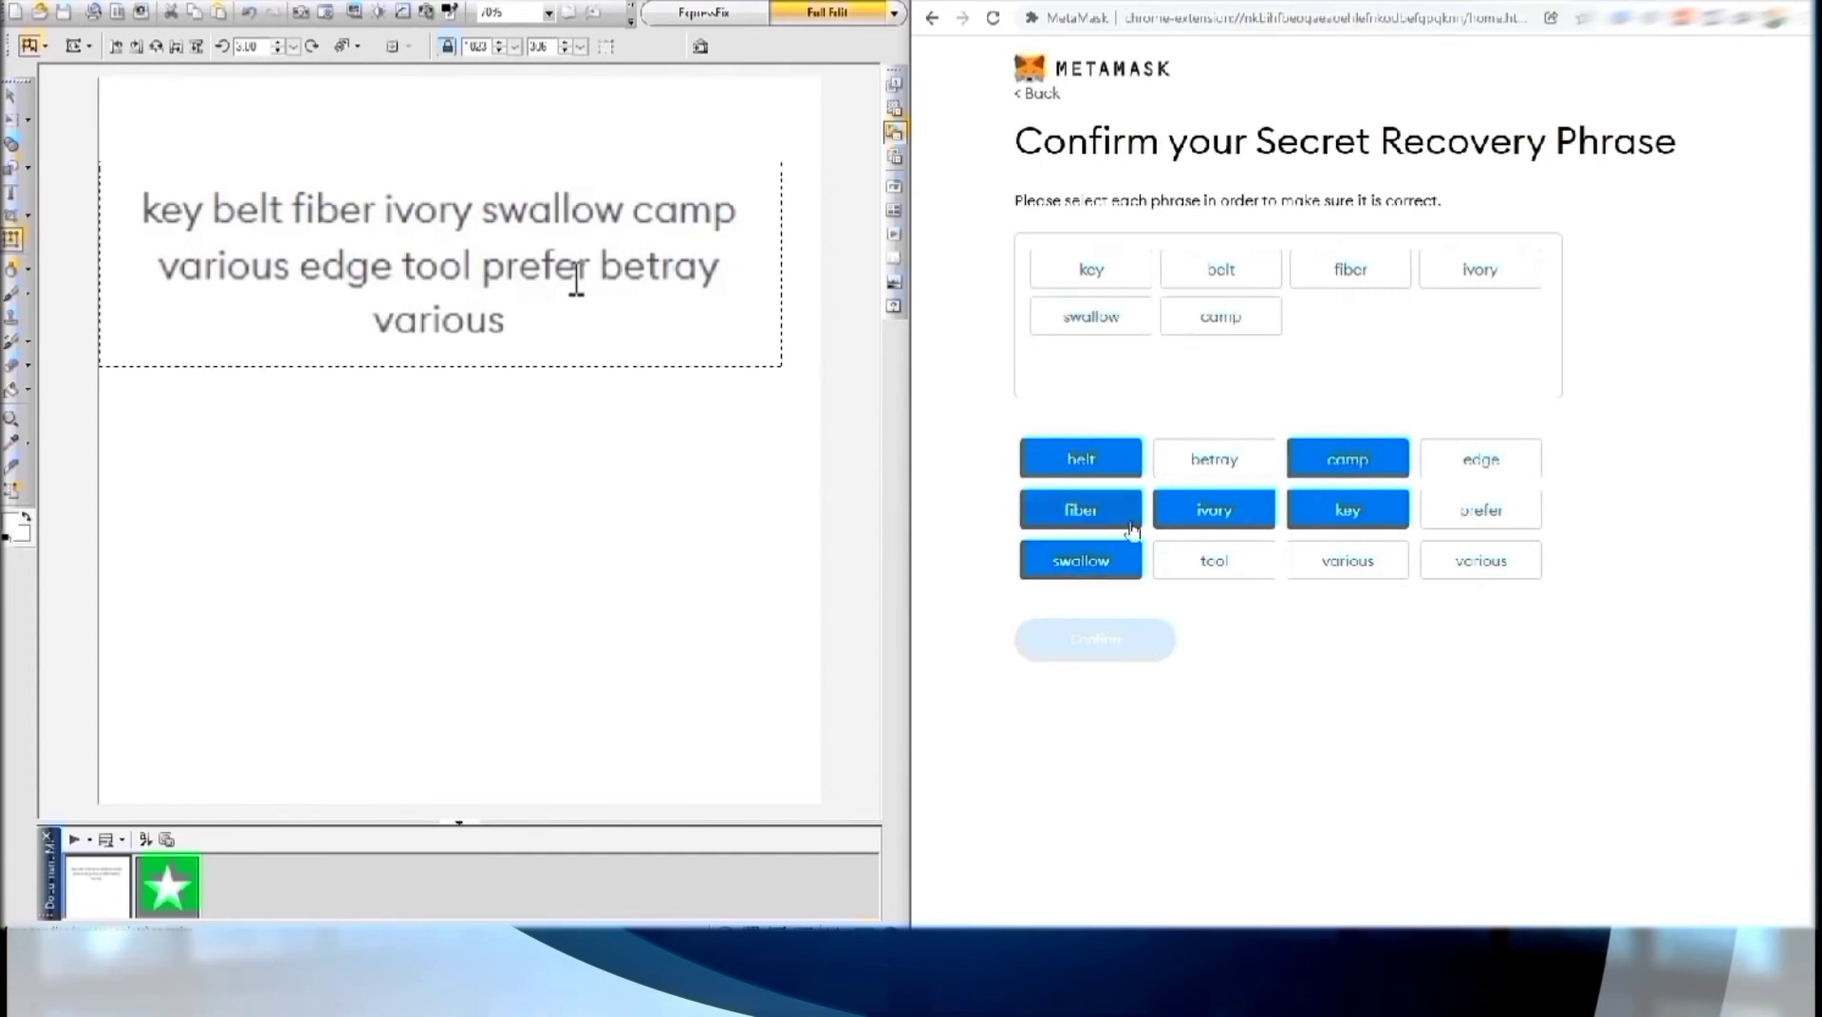
click(1352, 562)
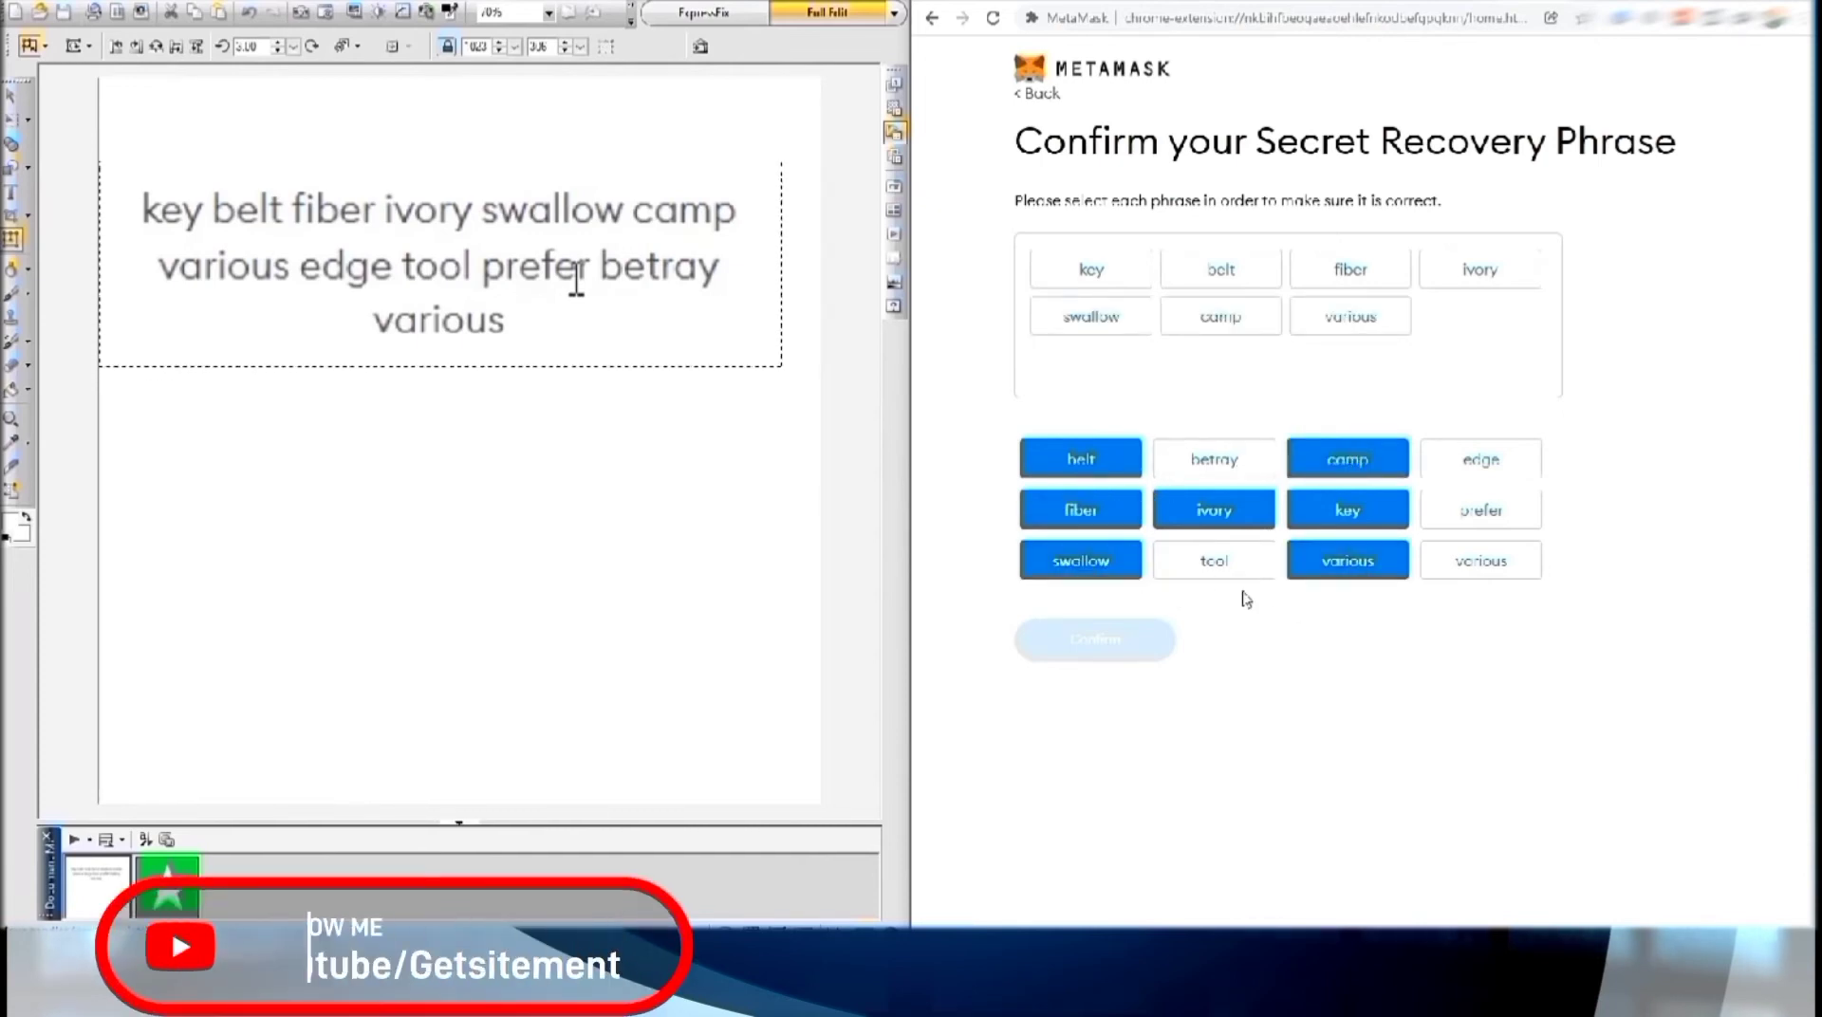
click(1466, 470)
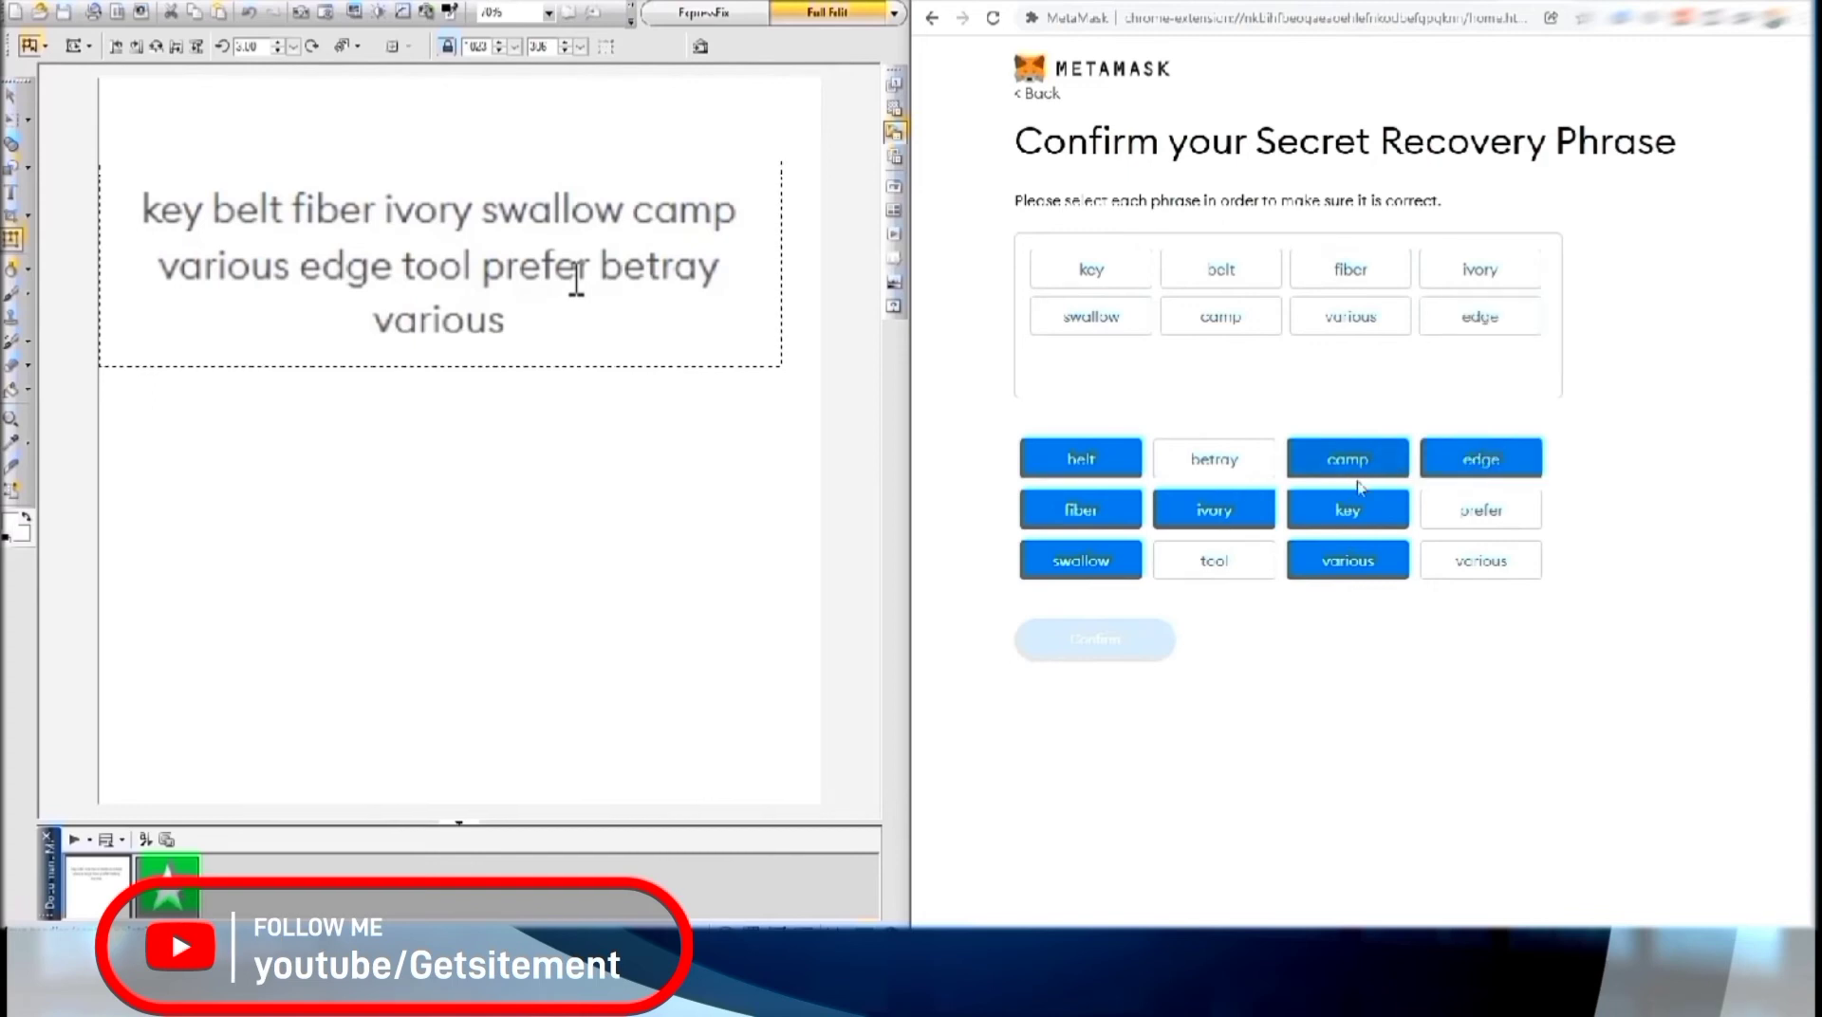
click(1241, 573)
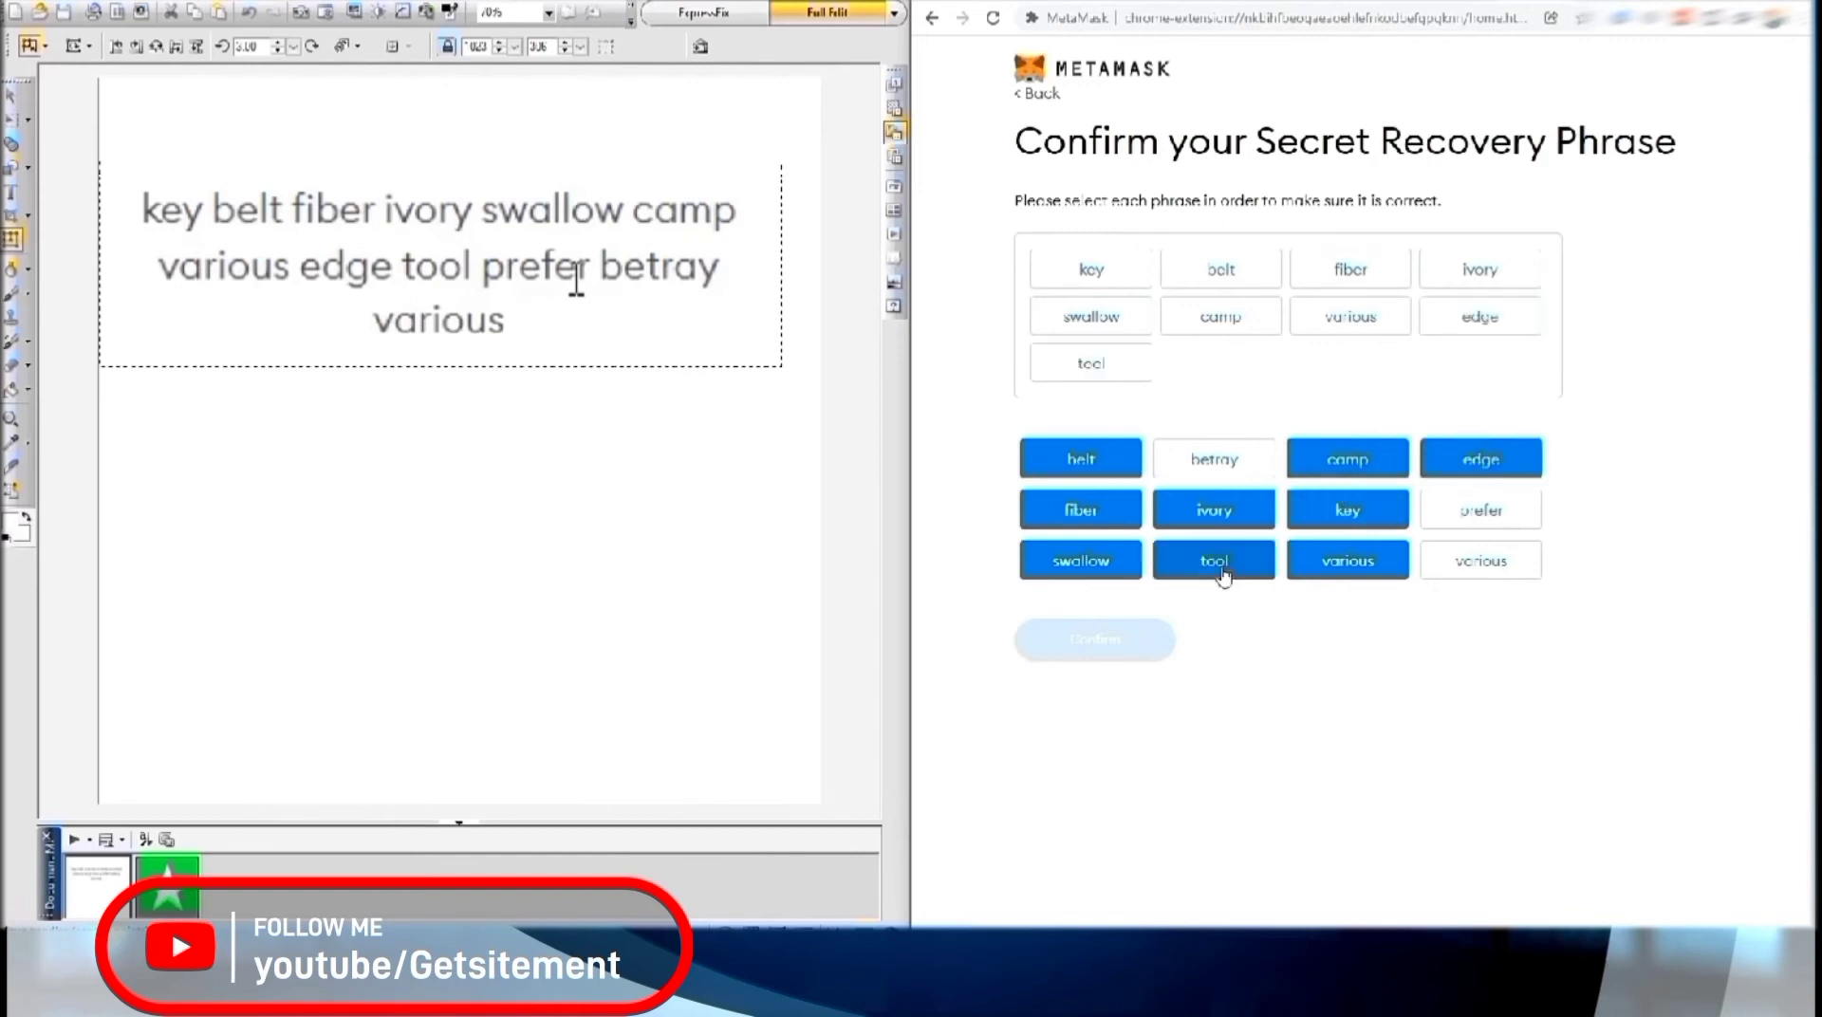
click(1490, 514)
click(1211, 463)
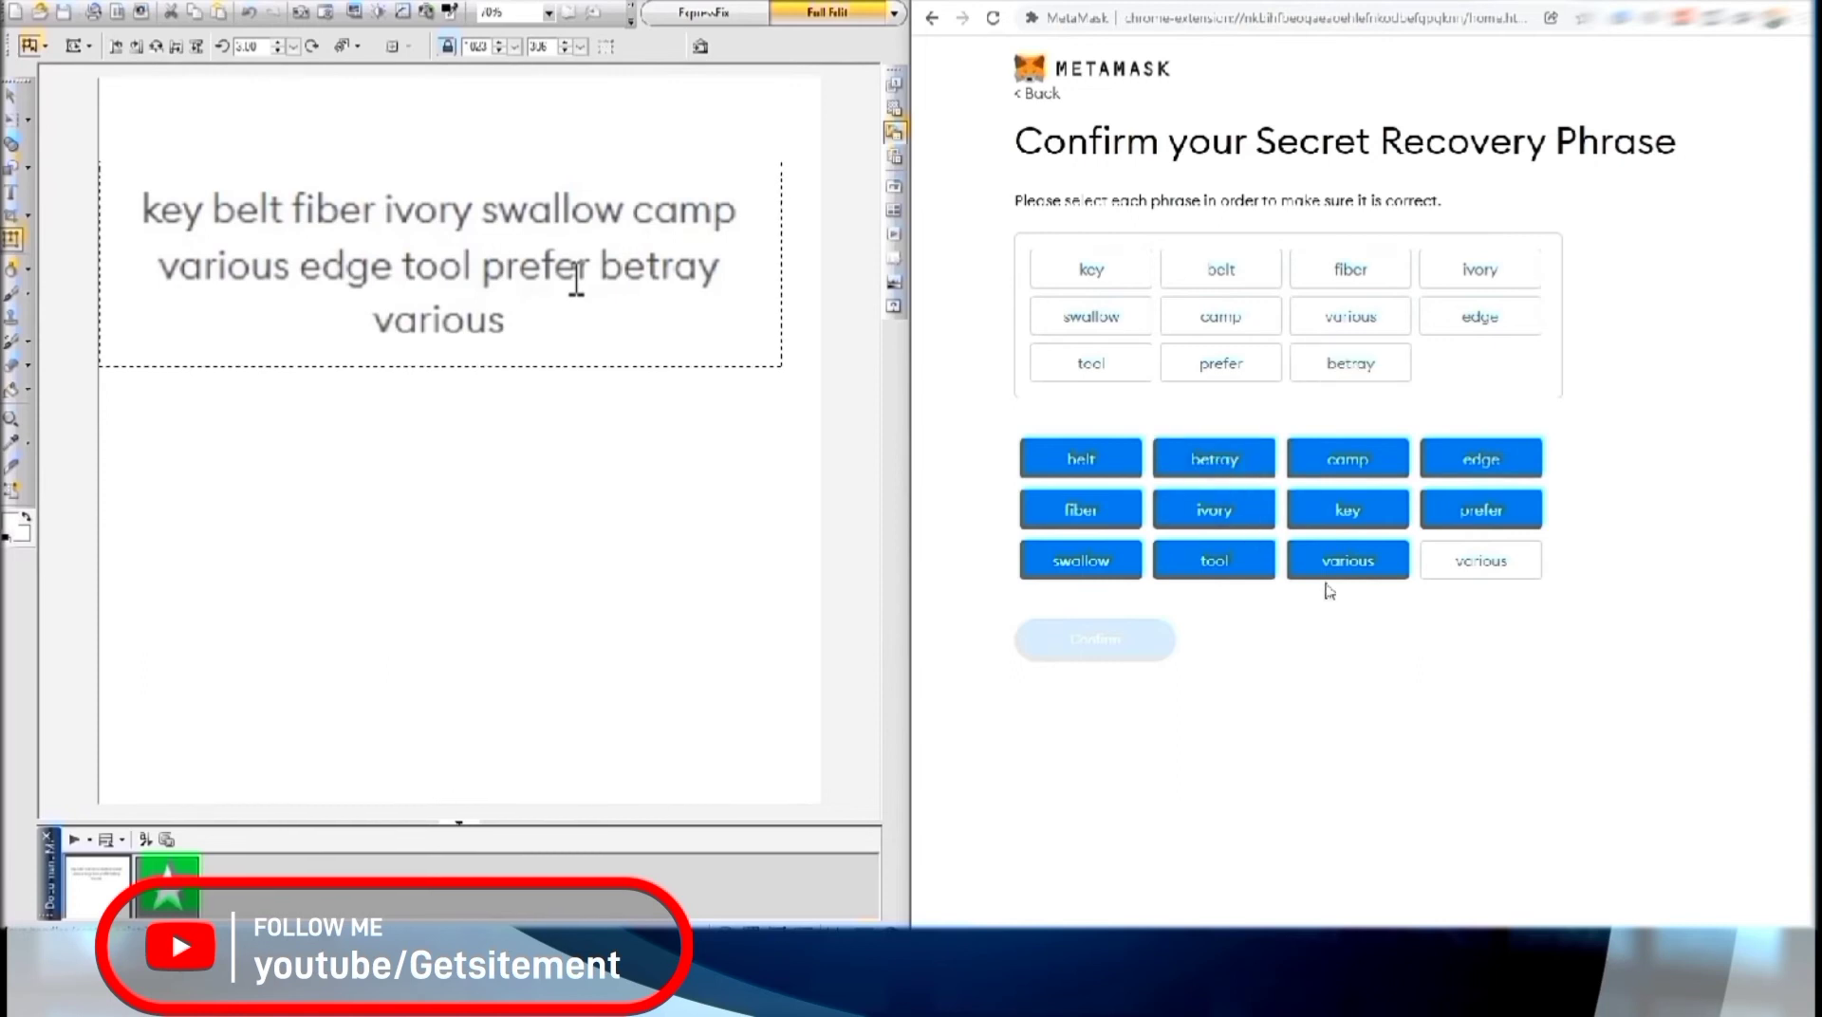
click(1488, 563)
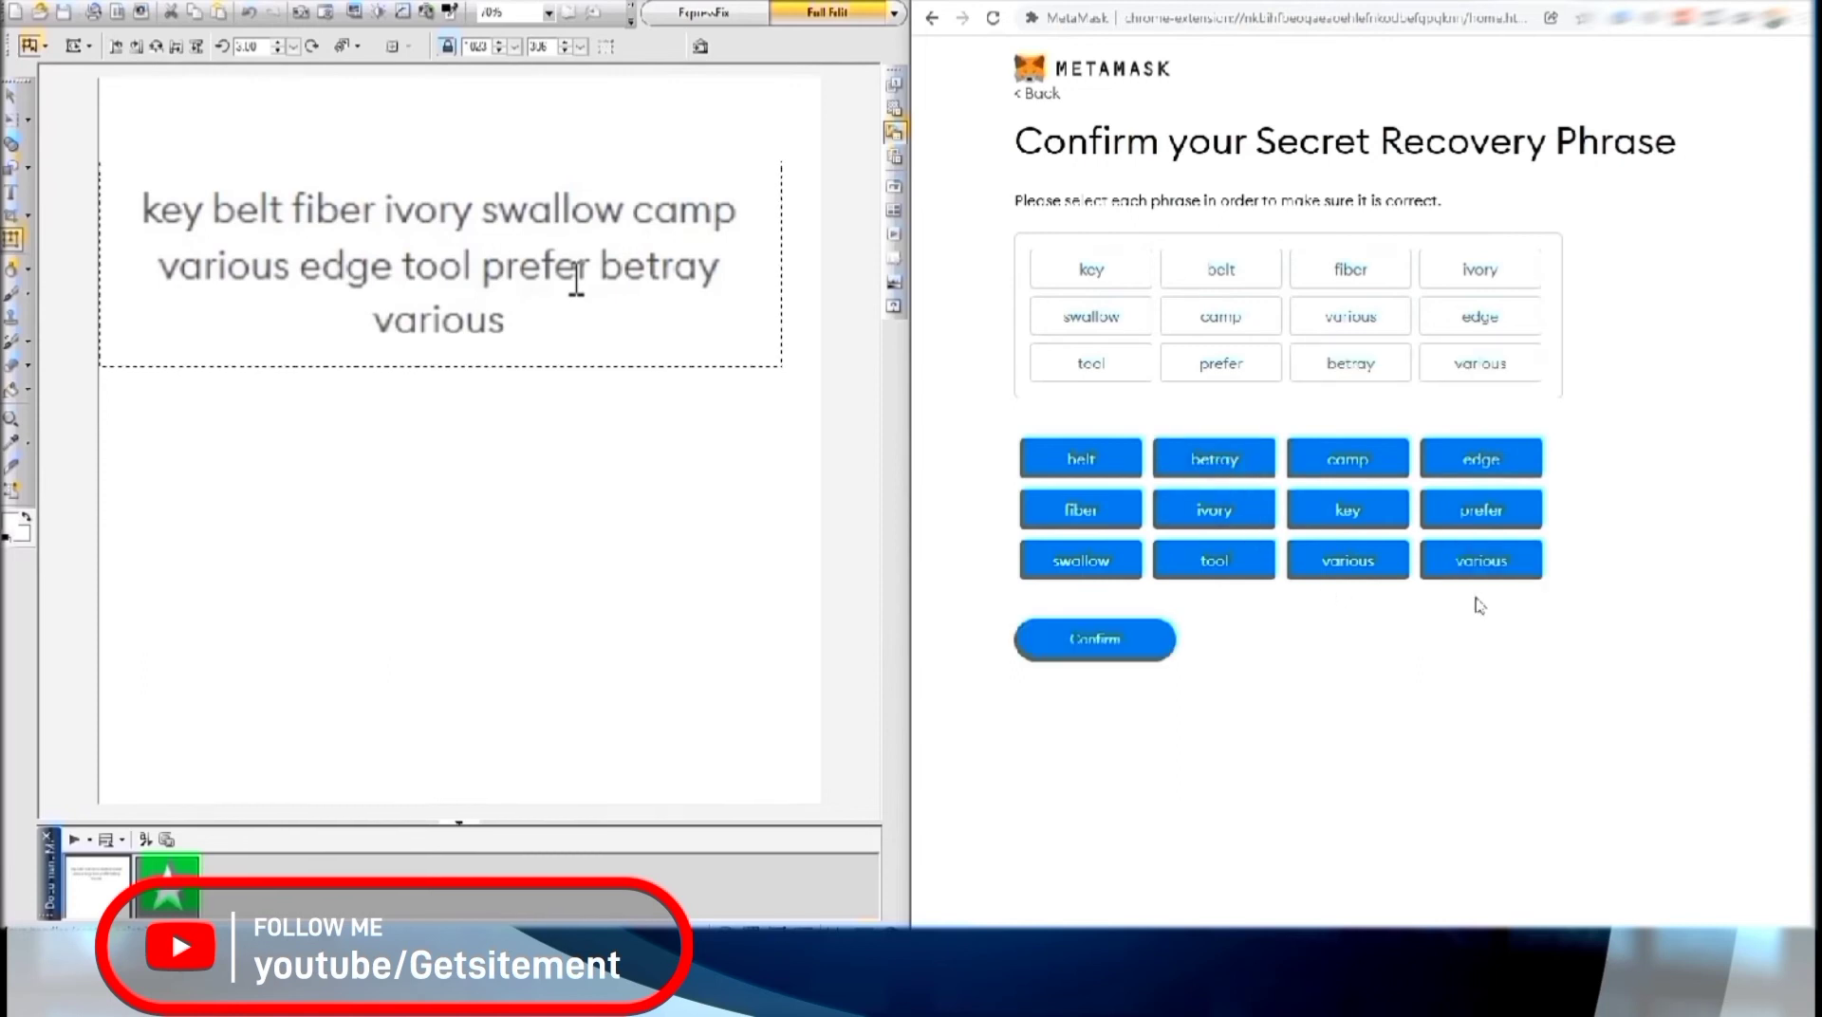
click(1096, 643)
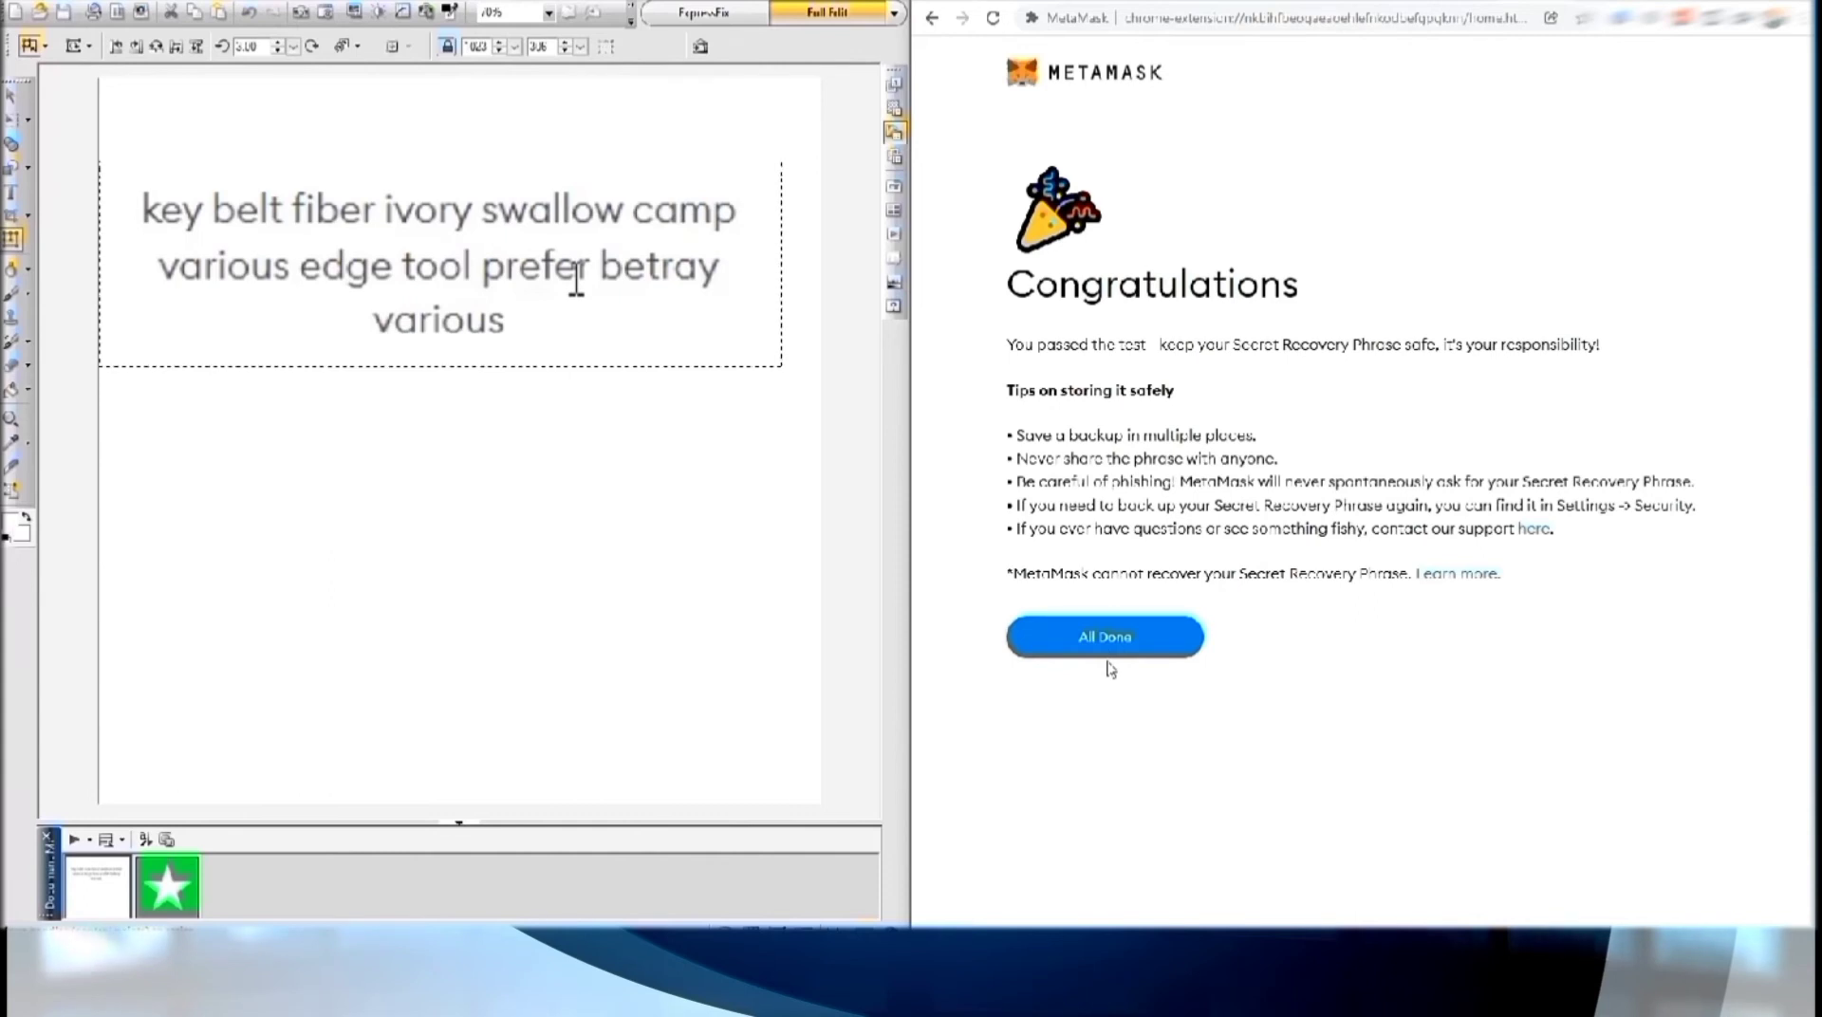
Step: Review the tips on storing the recovery phrase, finish the MetaMask setup and dismiss the What's new notice
drag(1008, 435, 1301, 439)
click(1305, 441)
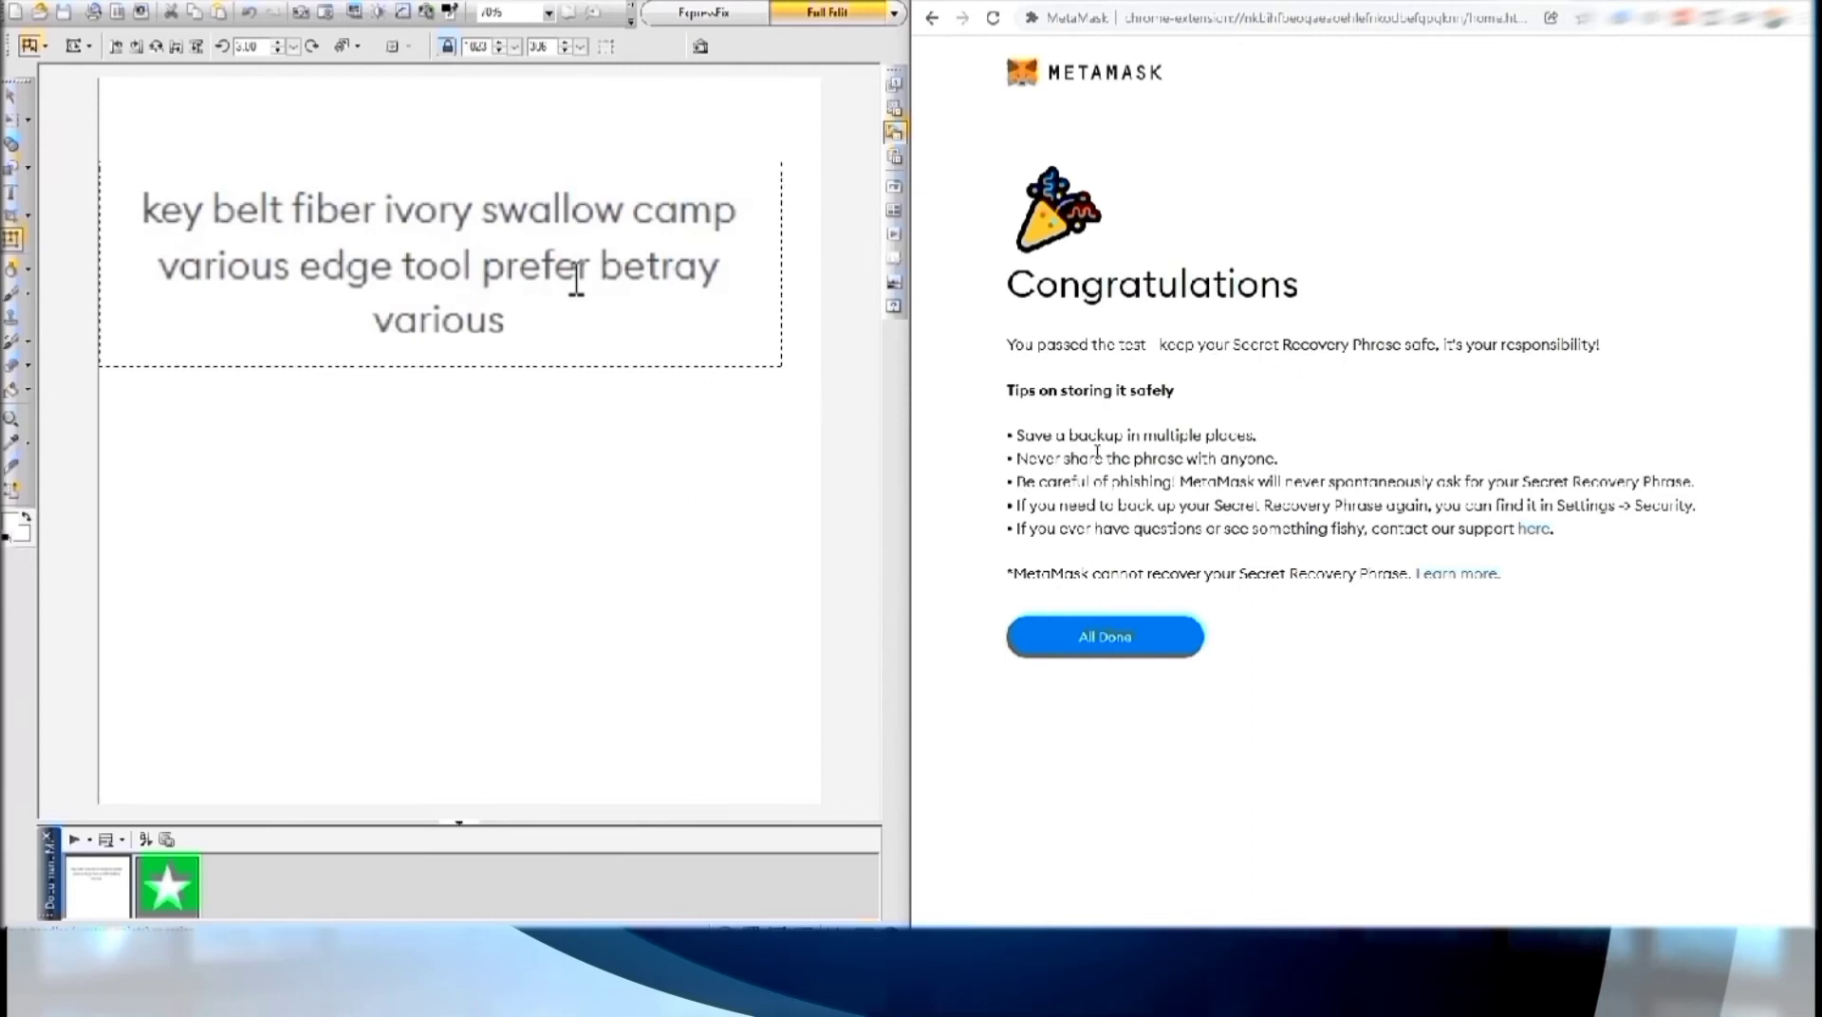
drag(1014, 482, 1433, 509)
click(1437, 520)
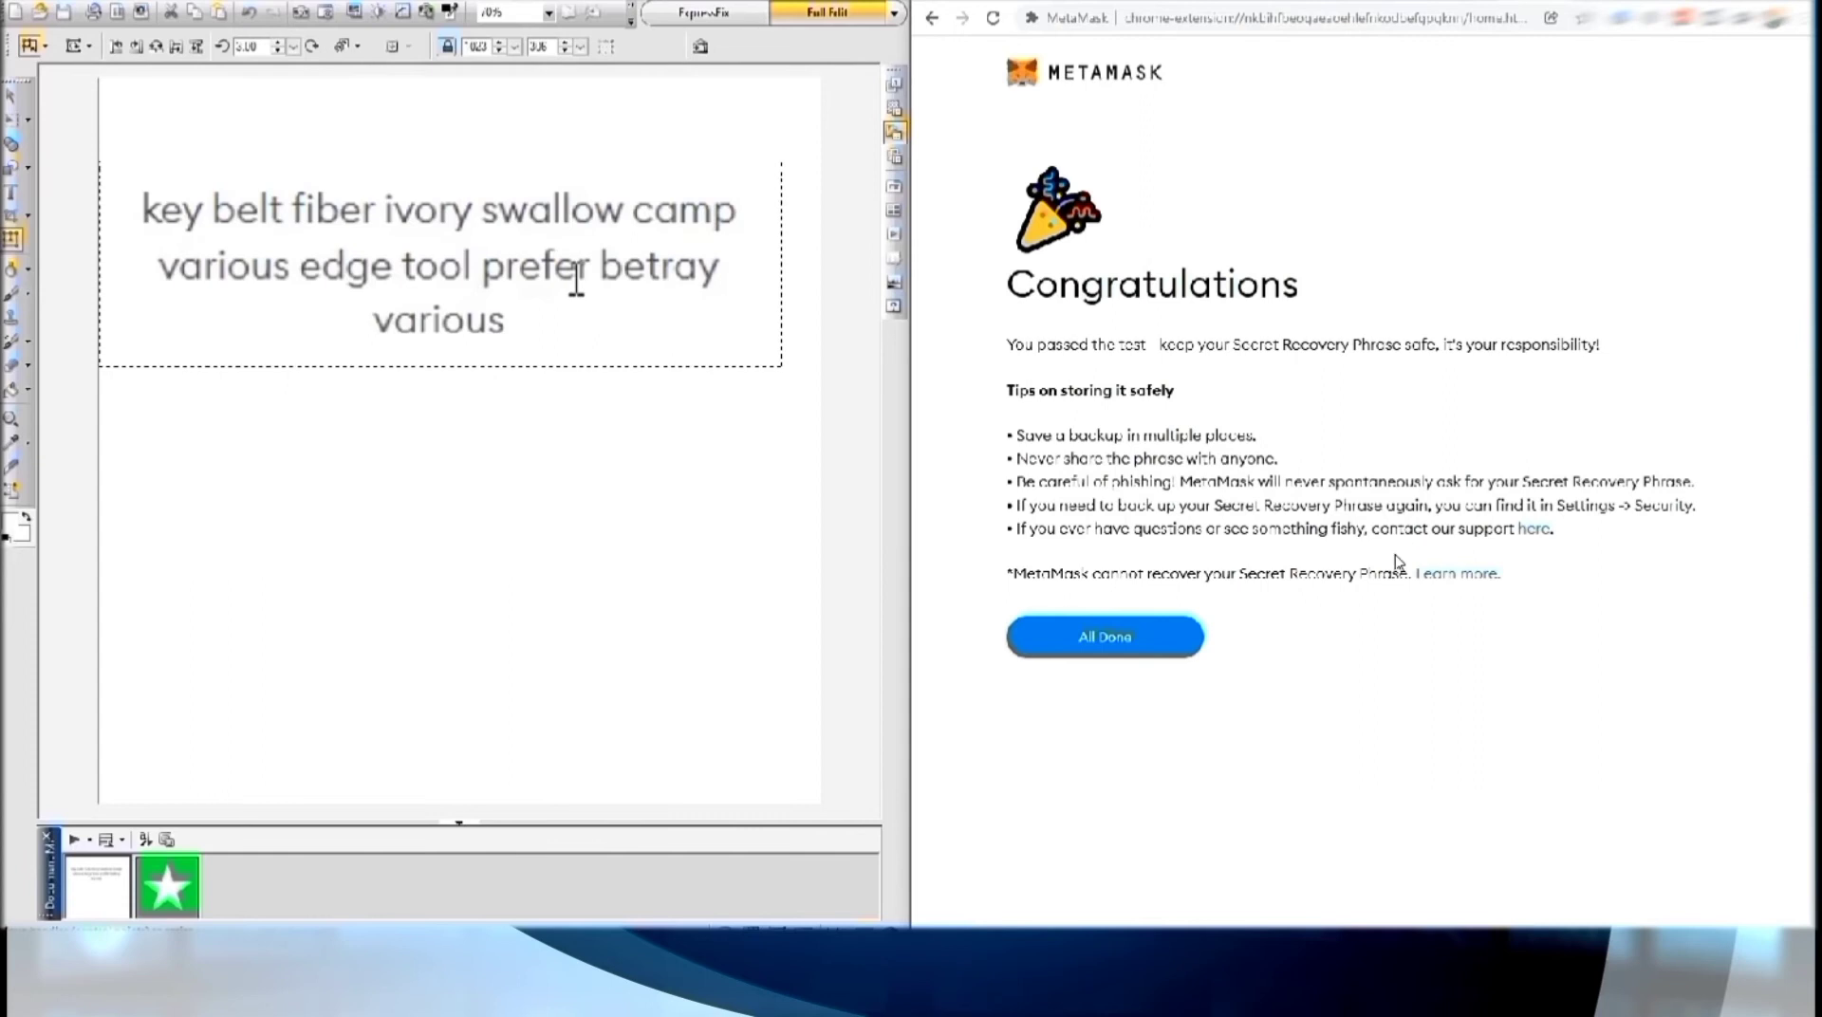
click(1124, 641)
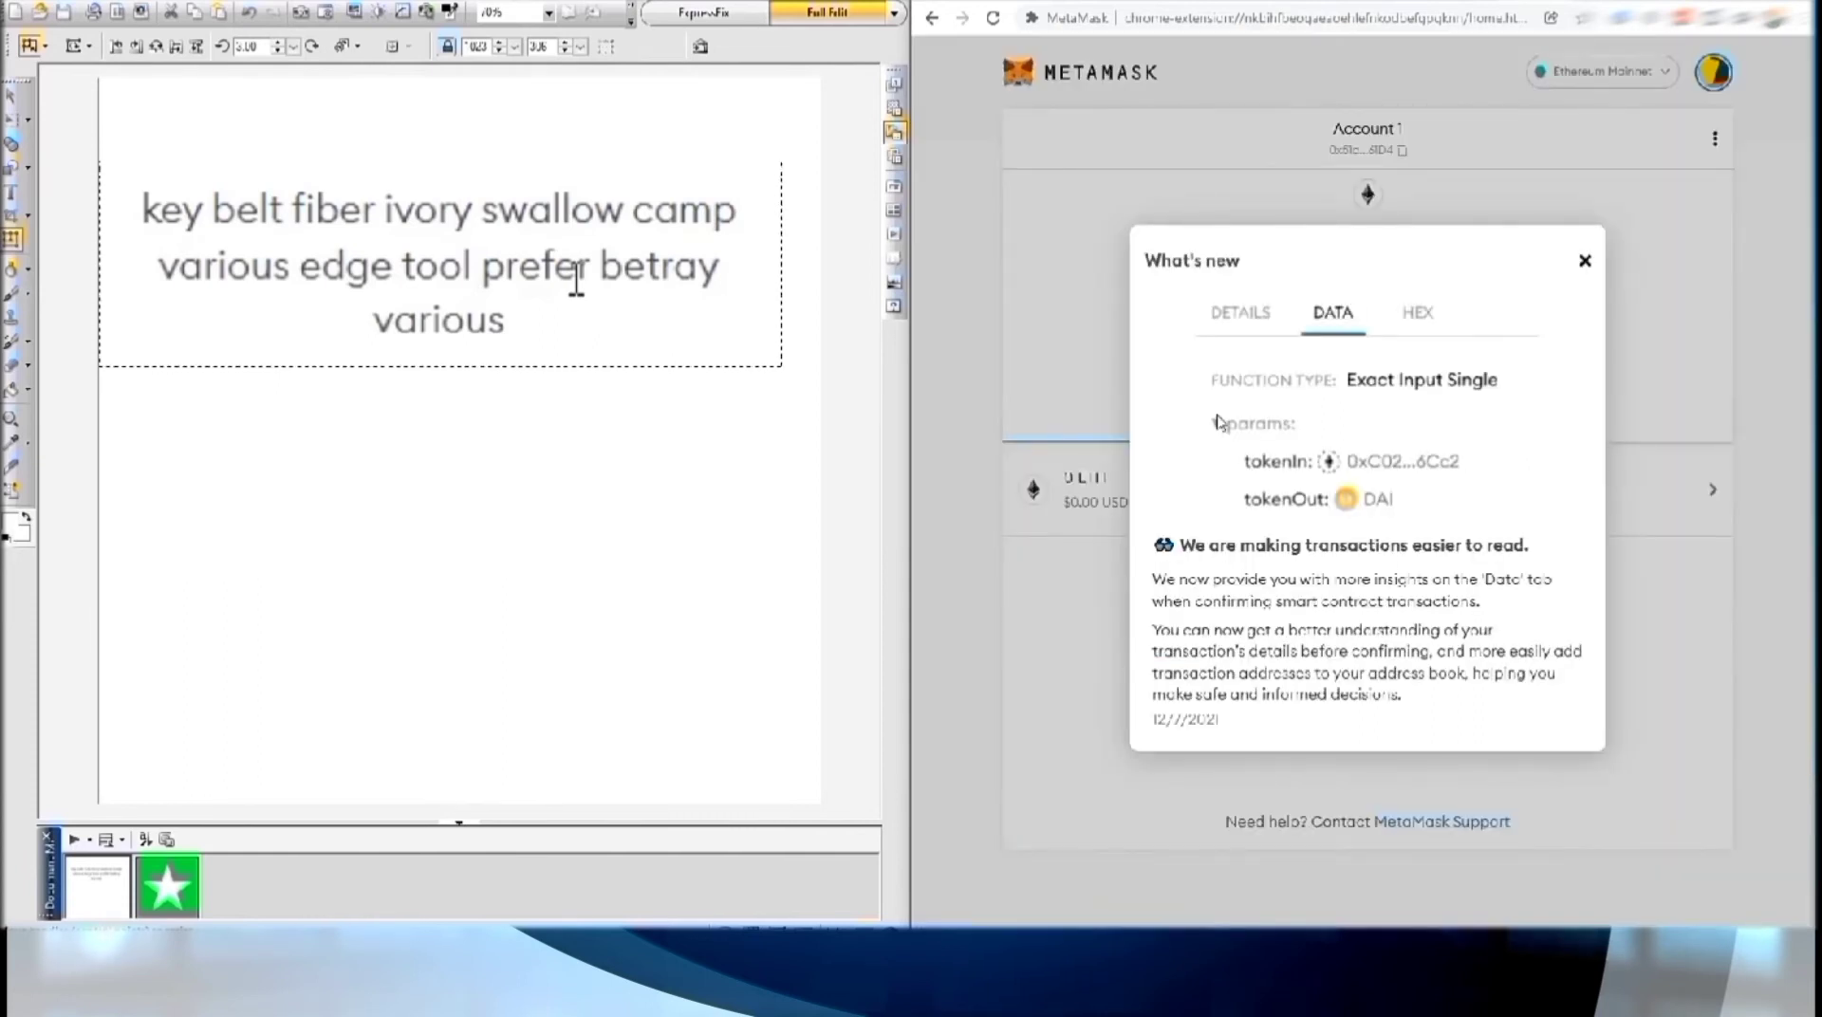
click(1587, 262)
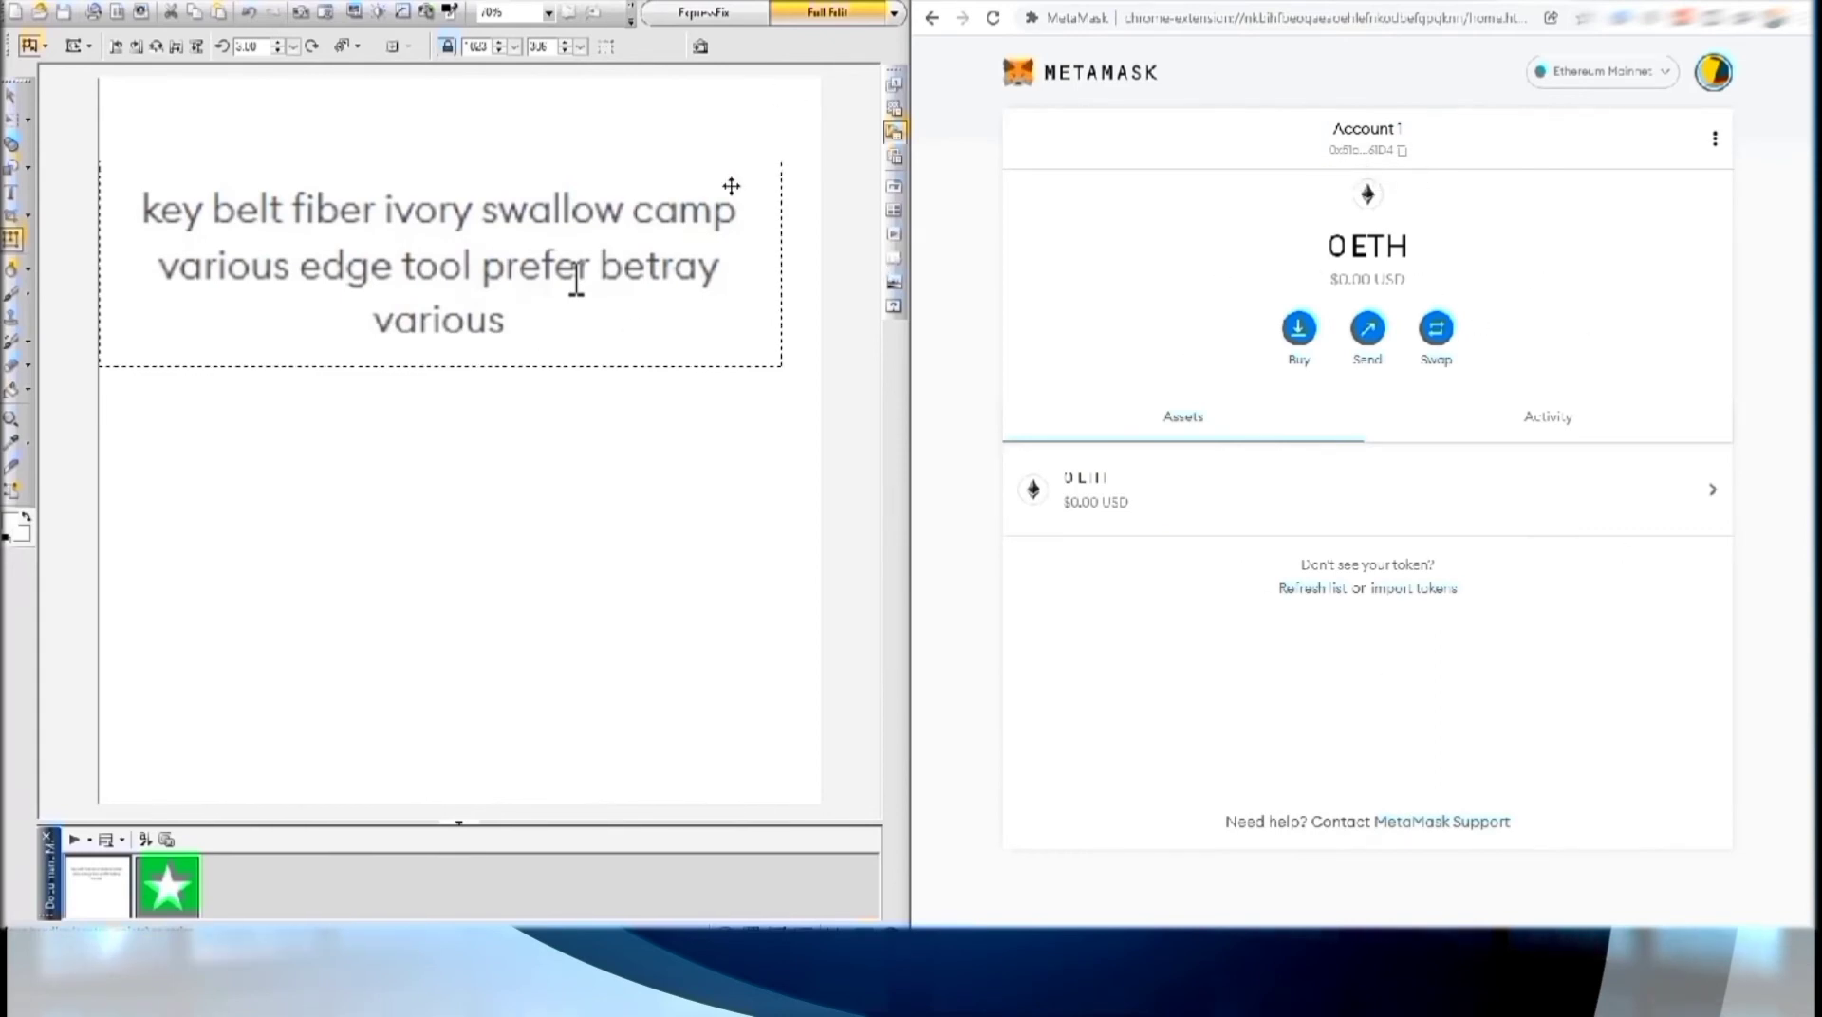
Step: Open opensea.io in a new browser tab and look over its home page
click(1732, 0)
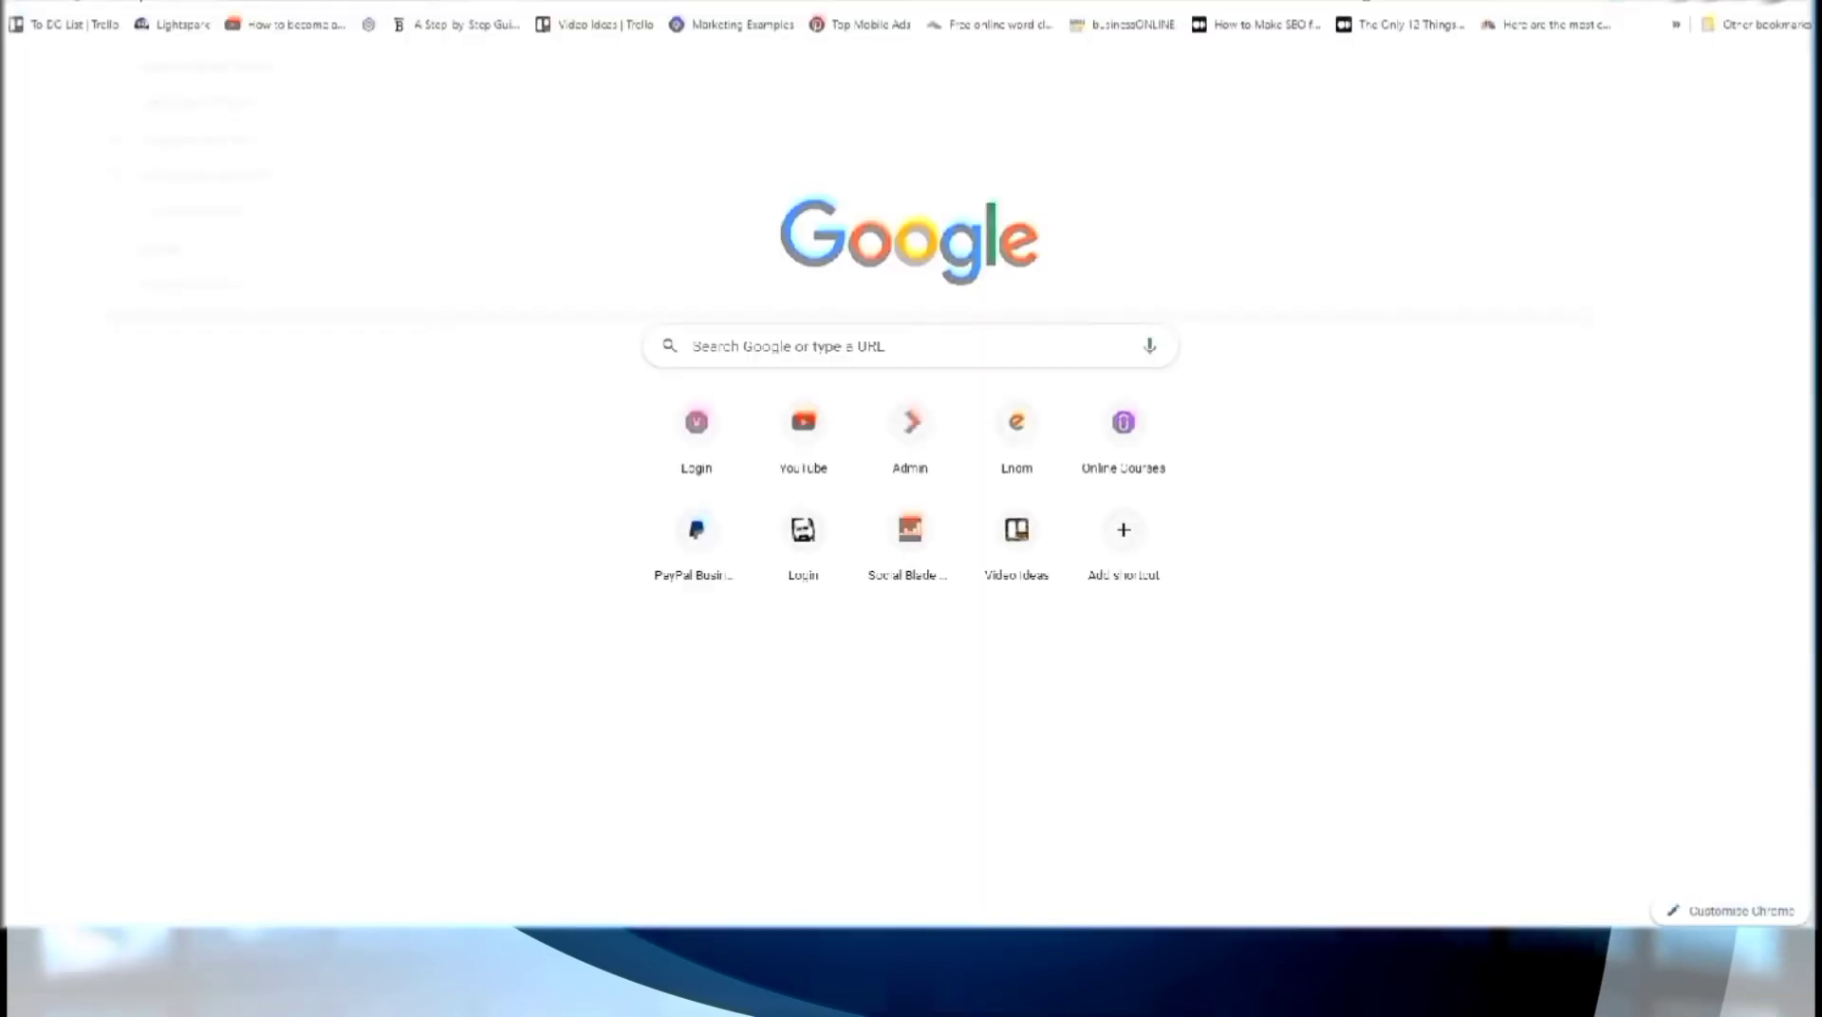
key(ctrl+l)
text(opensea.io)
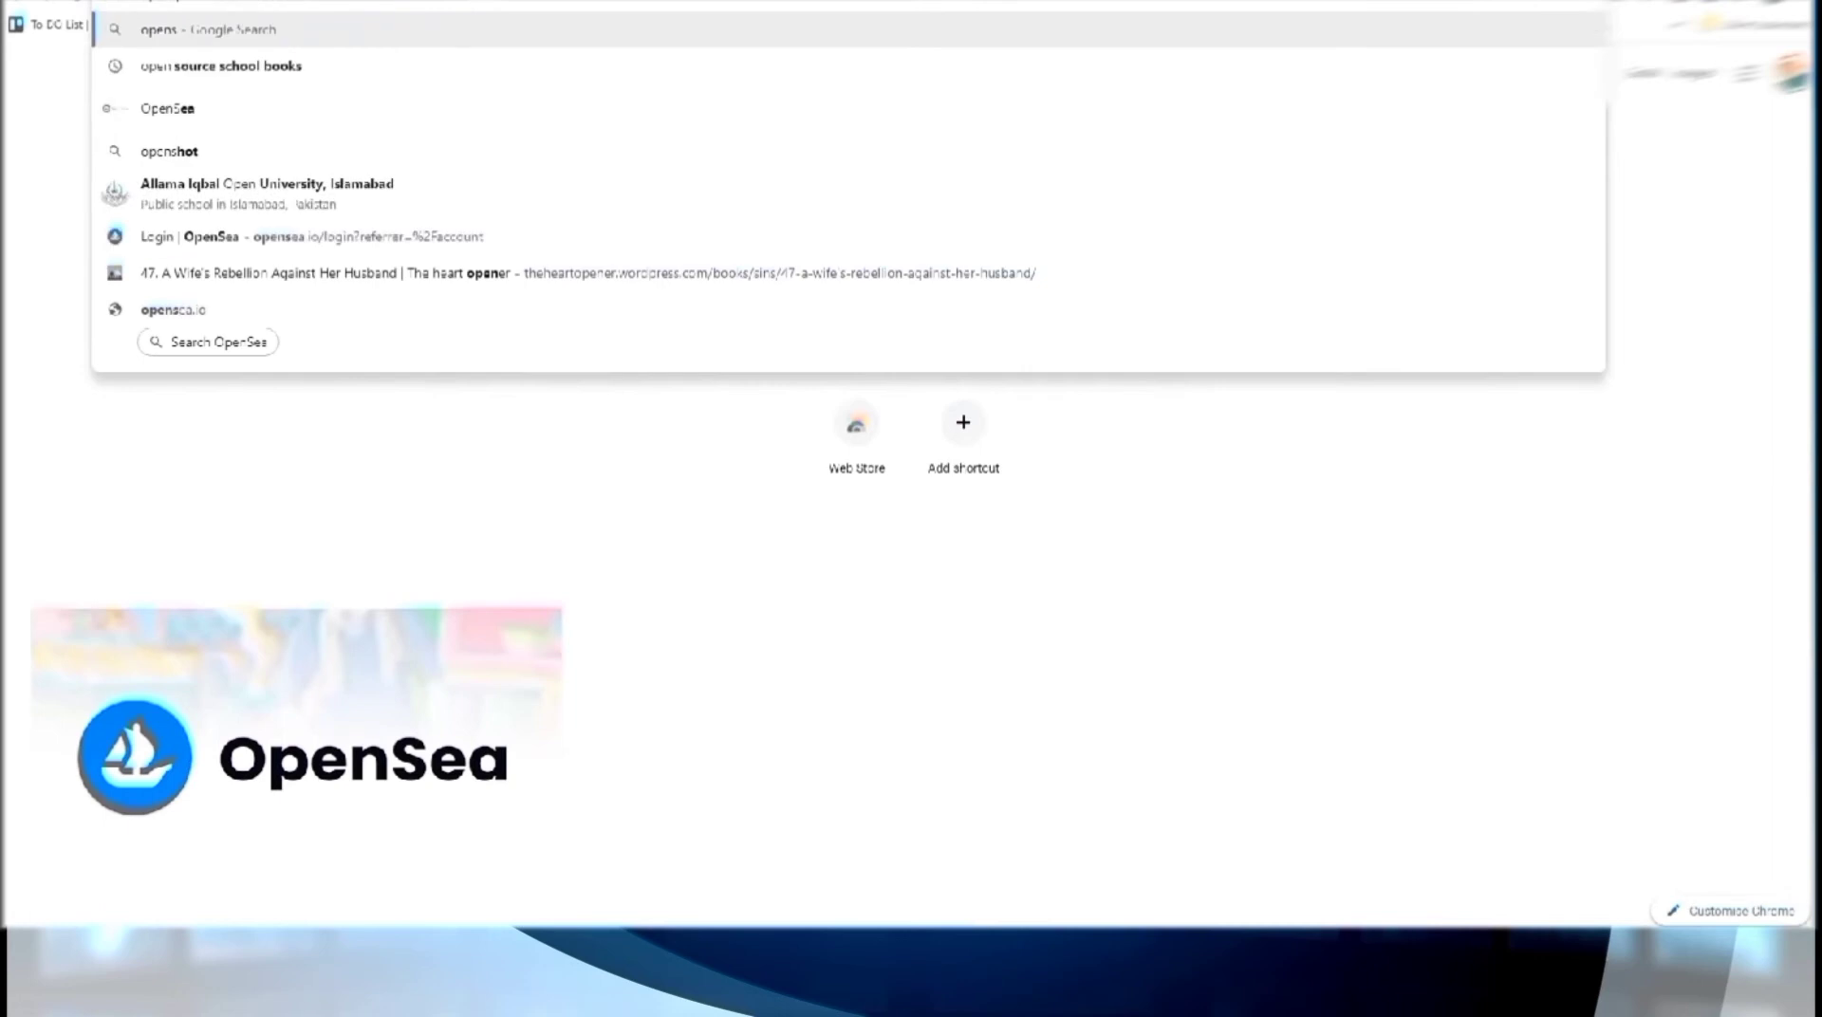
key(Return)
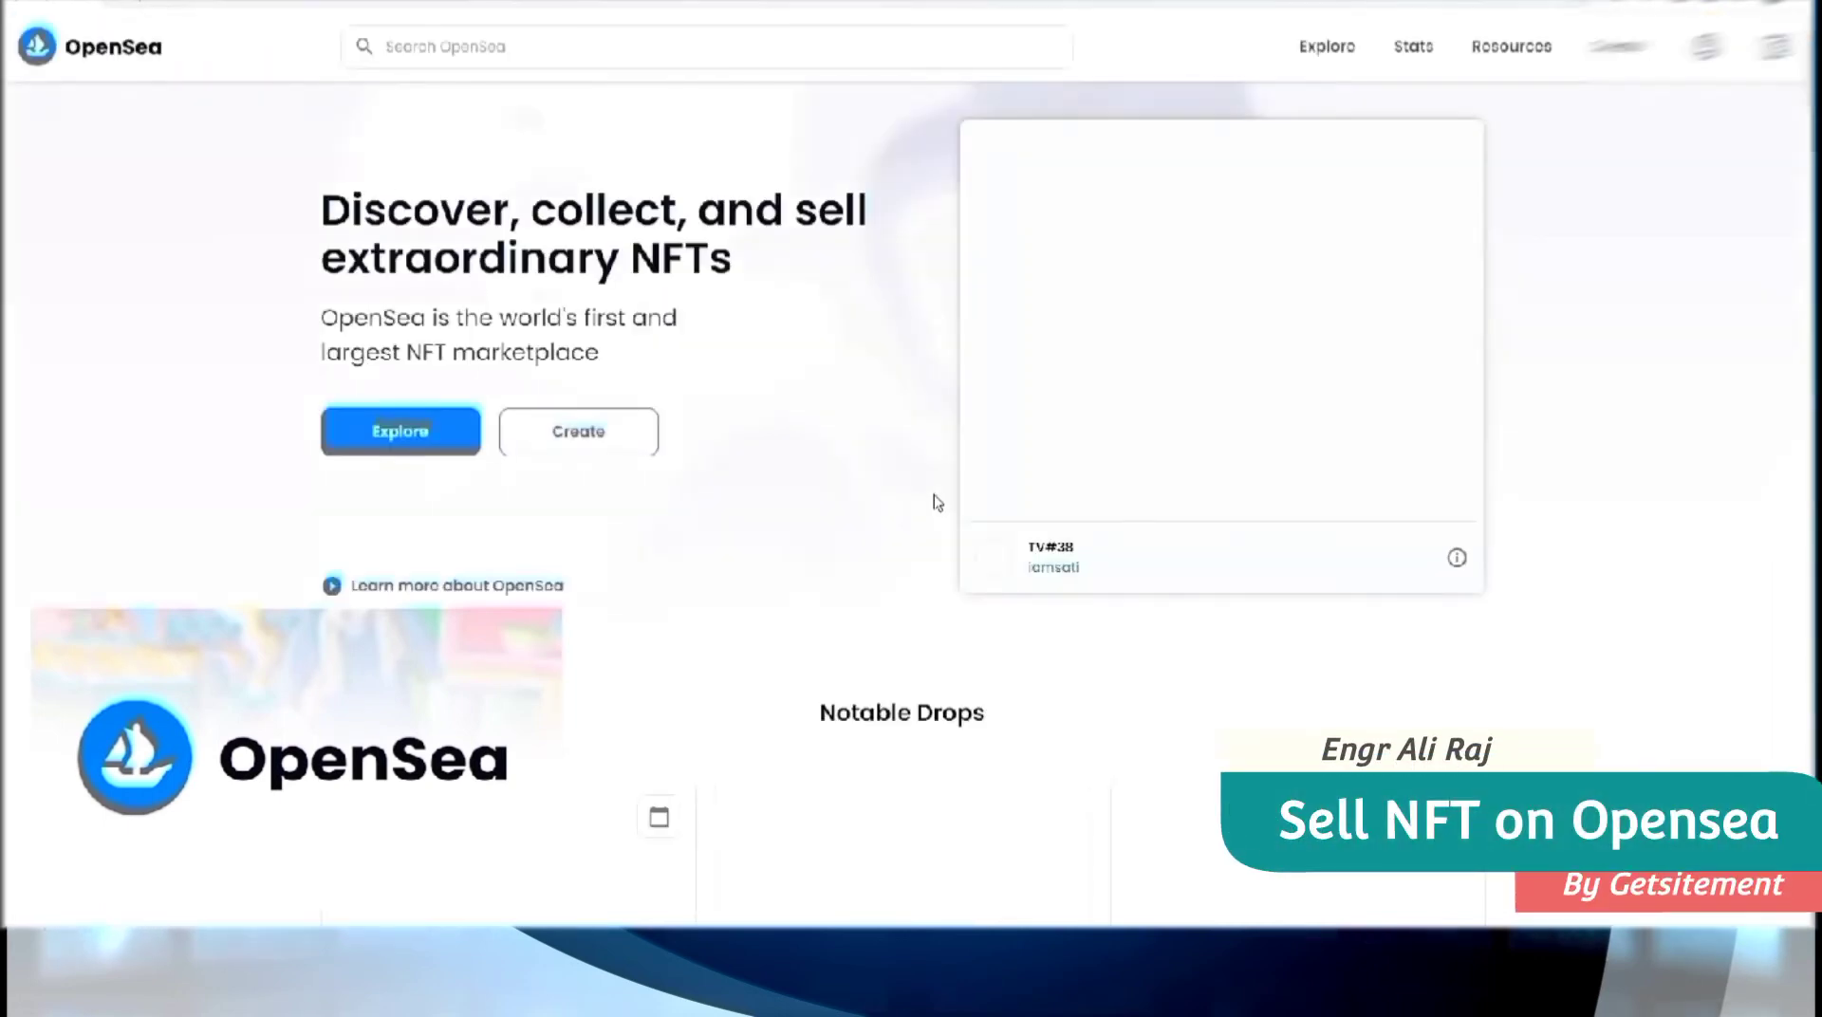
scroll(910, 503, down, 11)
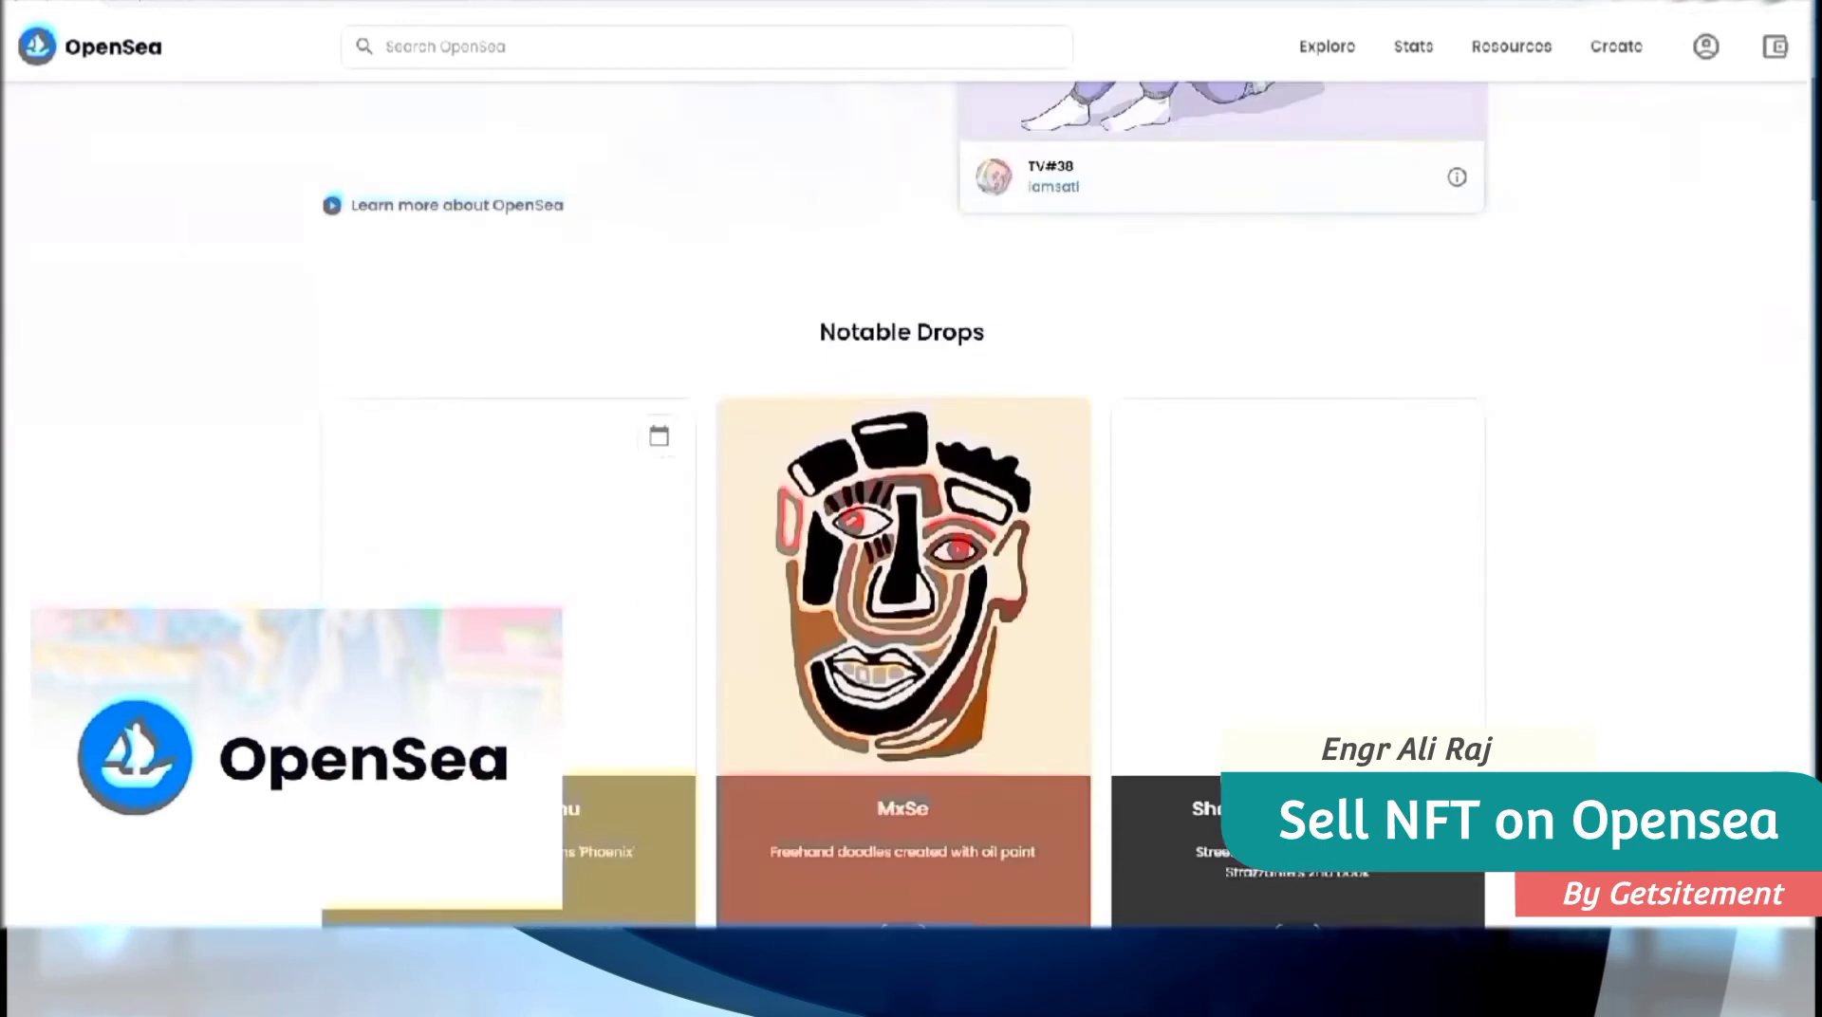
scroll(909, 503, up, 11)
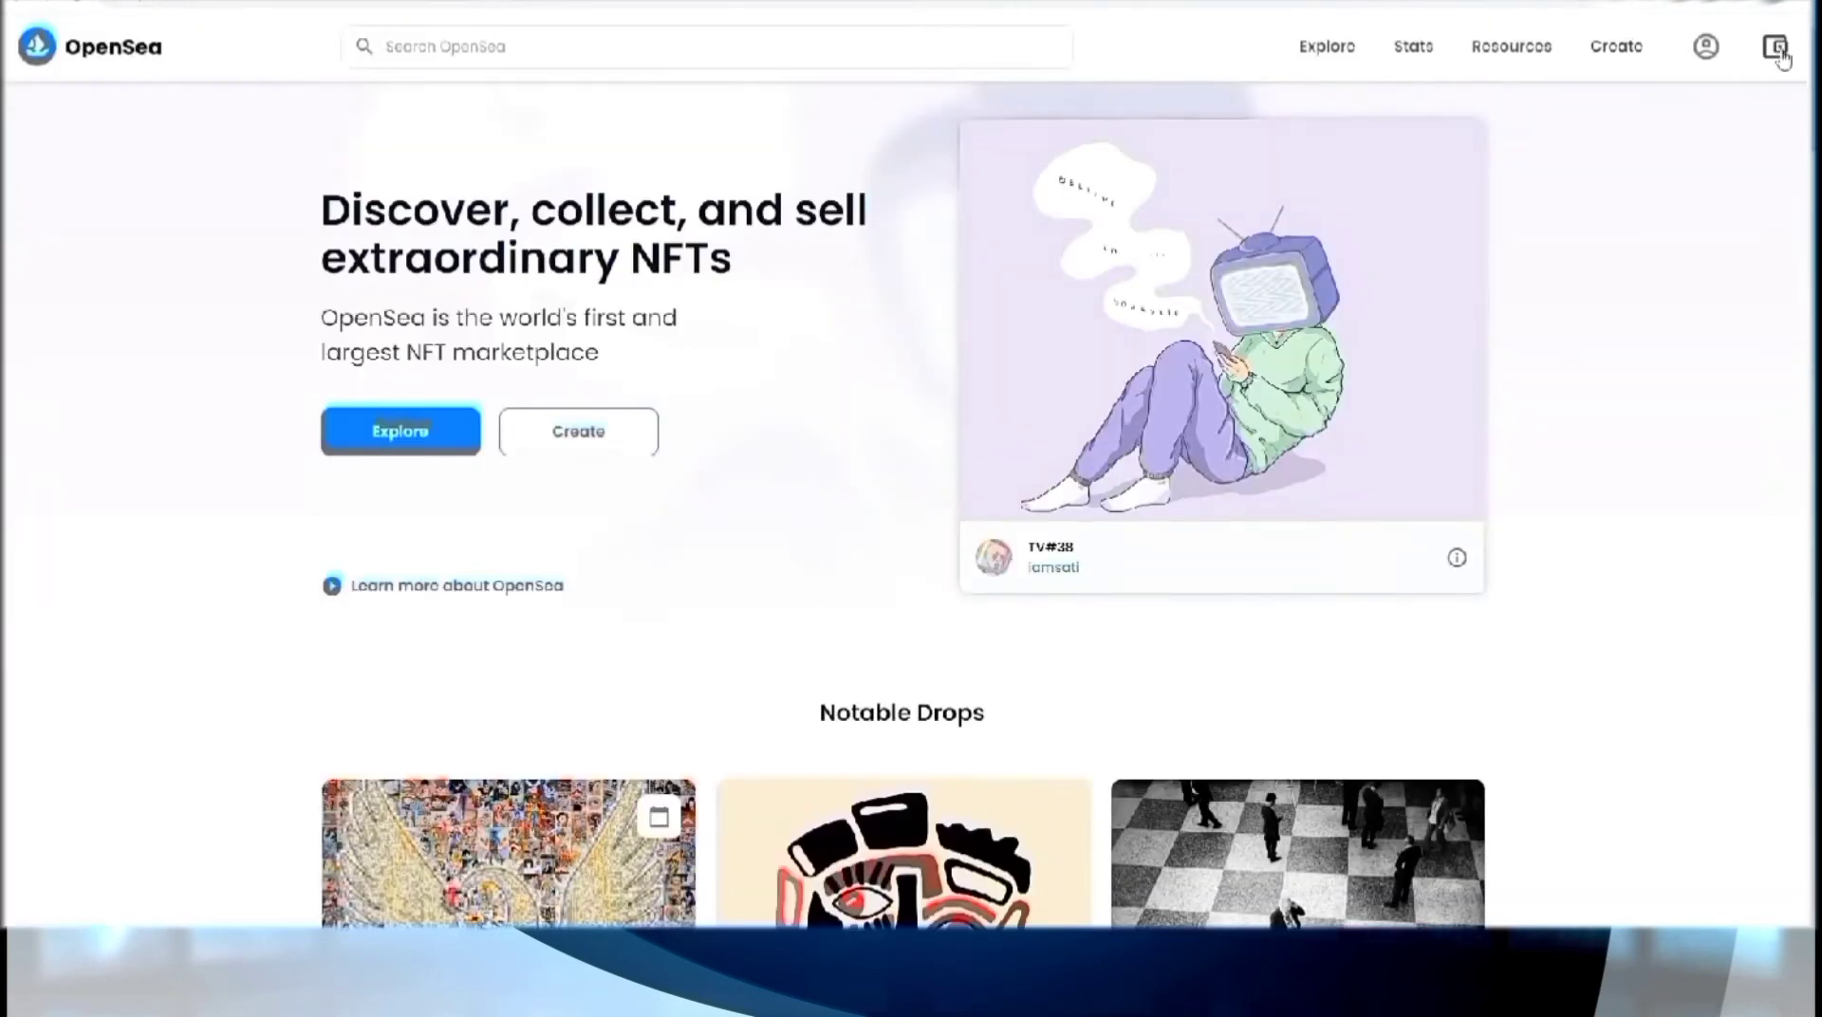
Step: Connect Account 1 of the MetaMask wallet to OpenSea, approving the connection request
mouse_move(1705, 47)
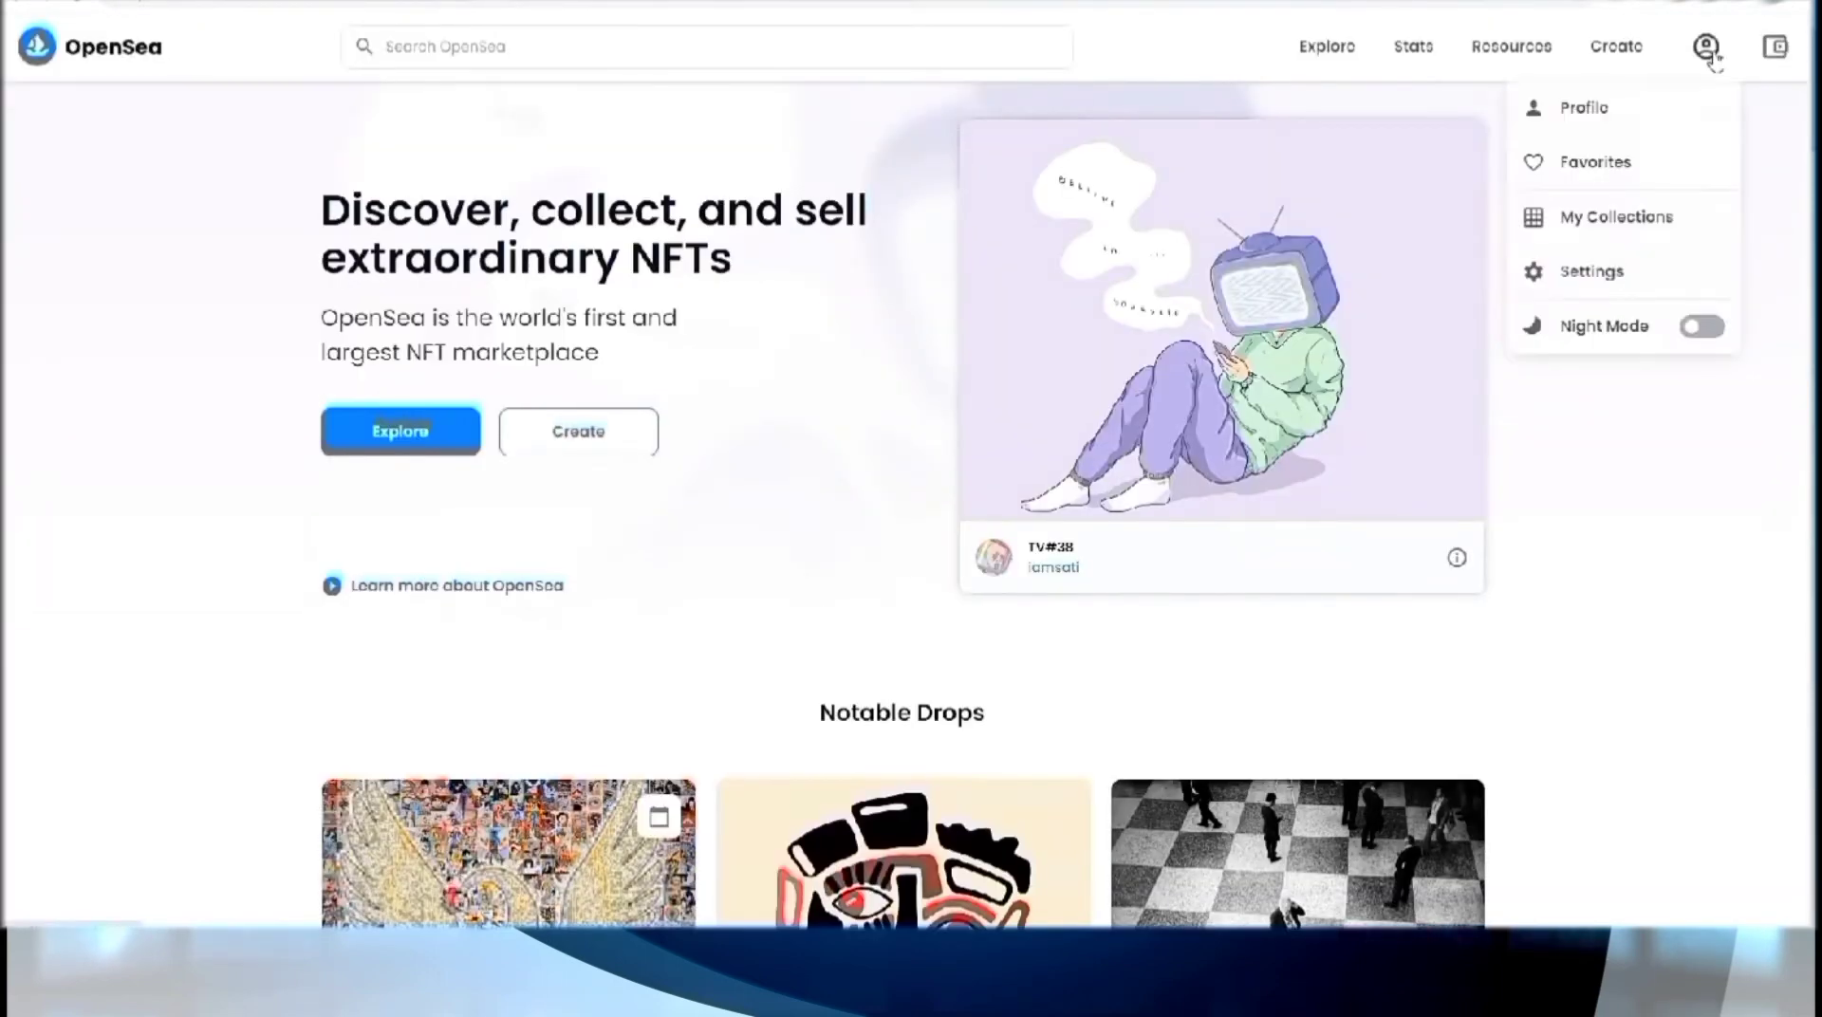
click(1773, 49)
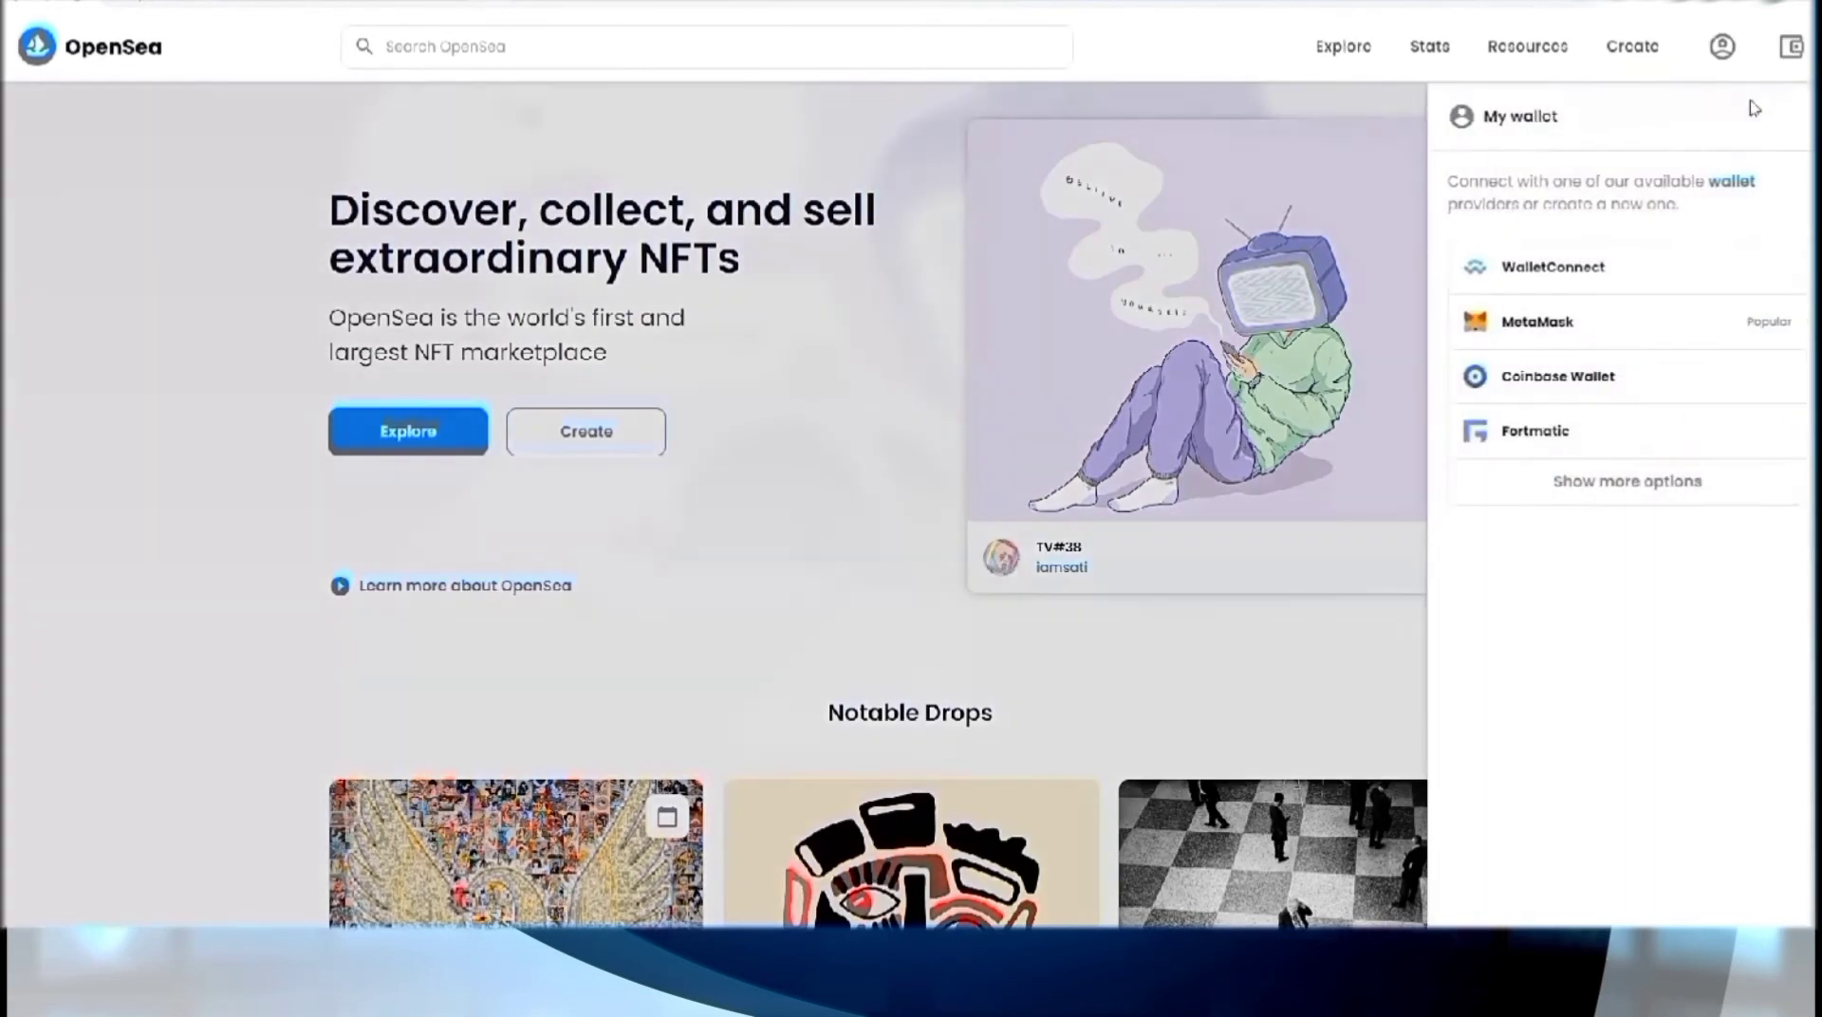
click(1525, 331)
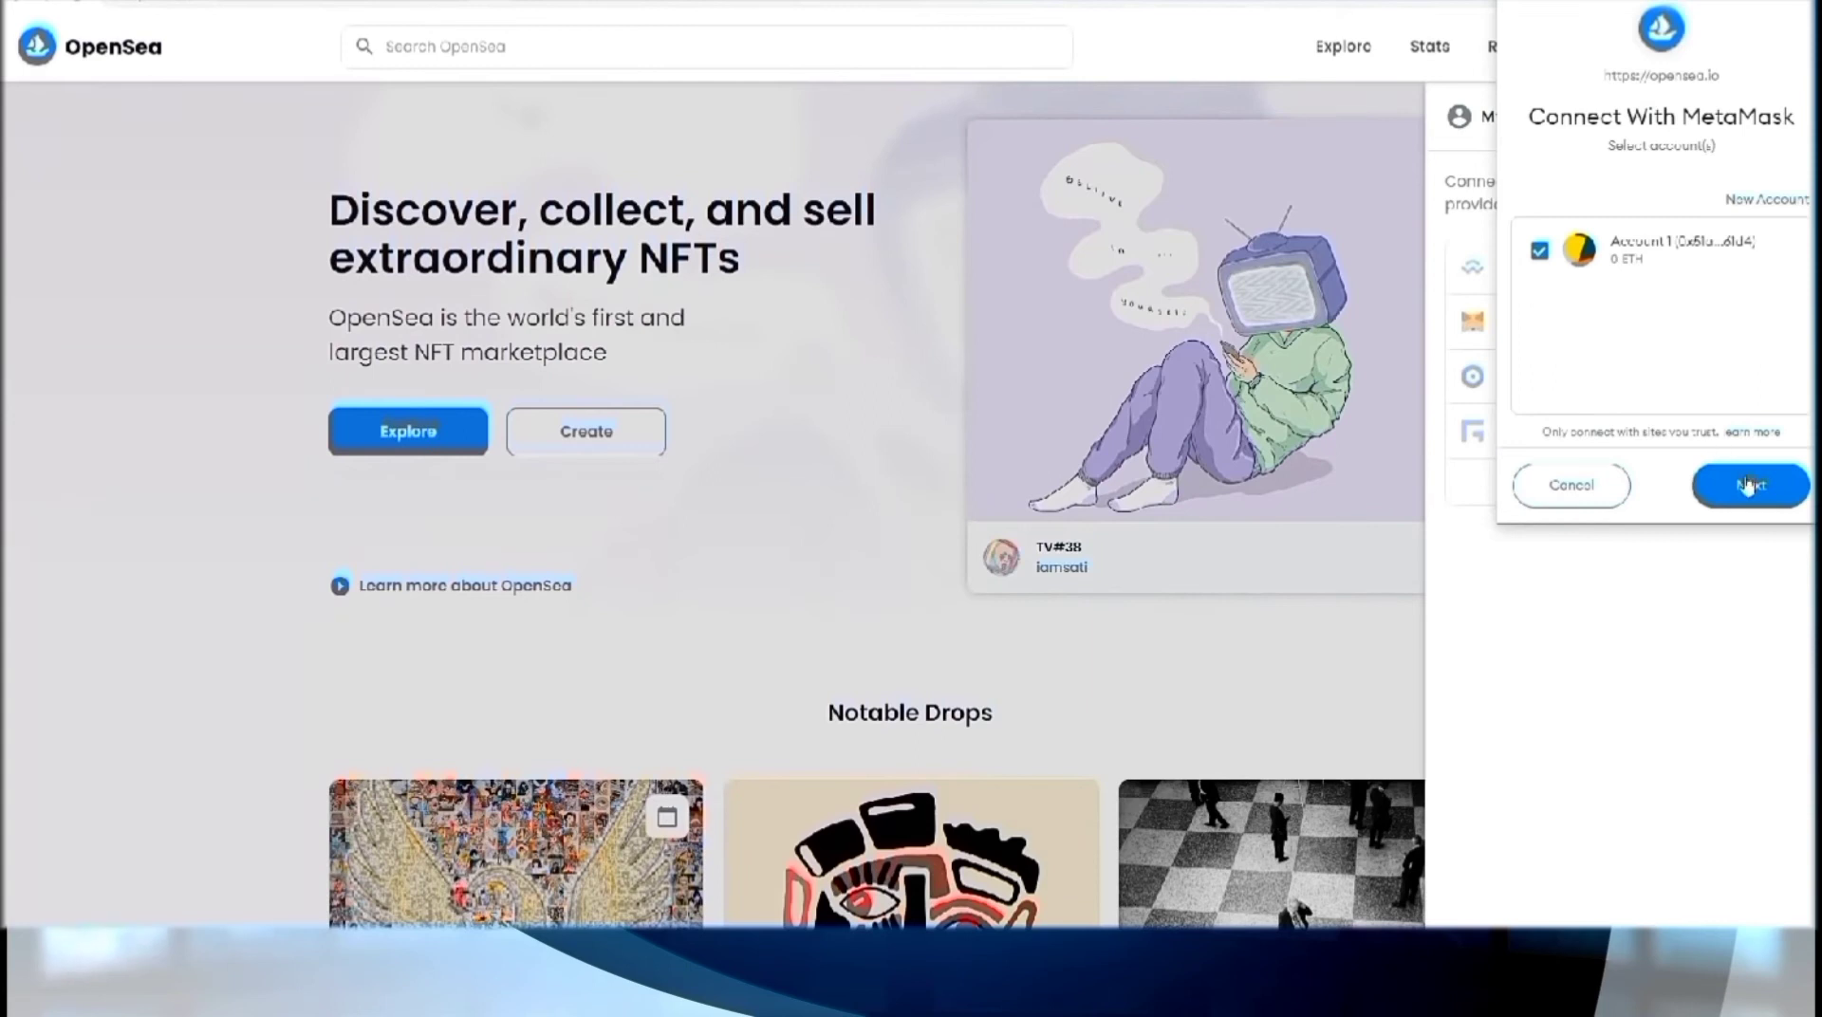
click(1749, 486)
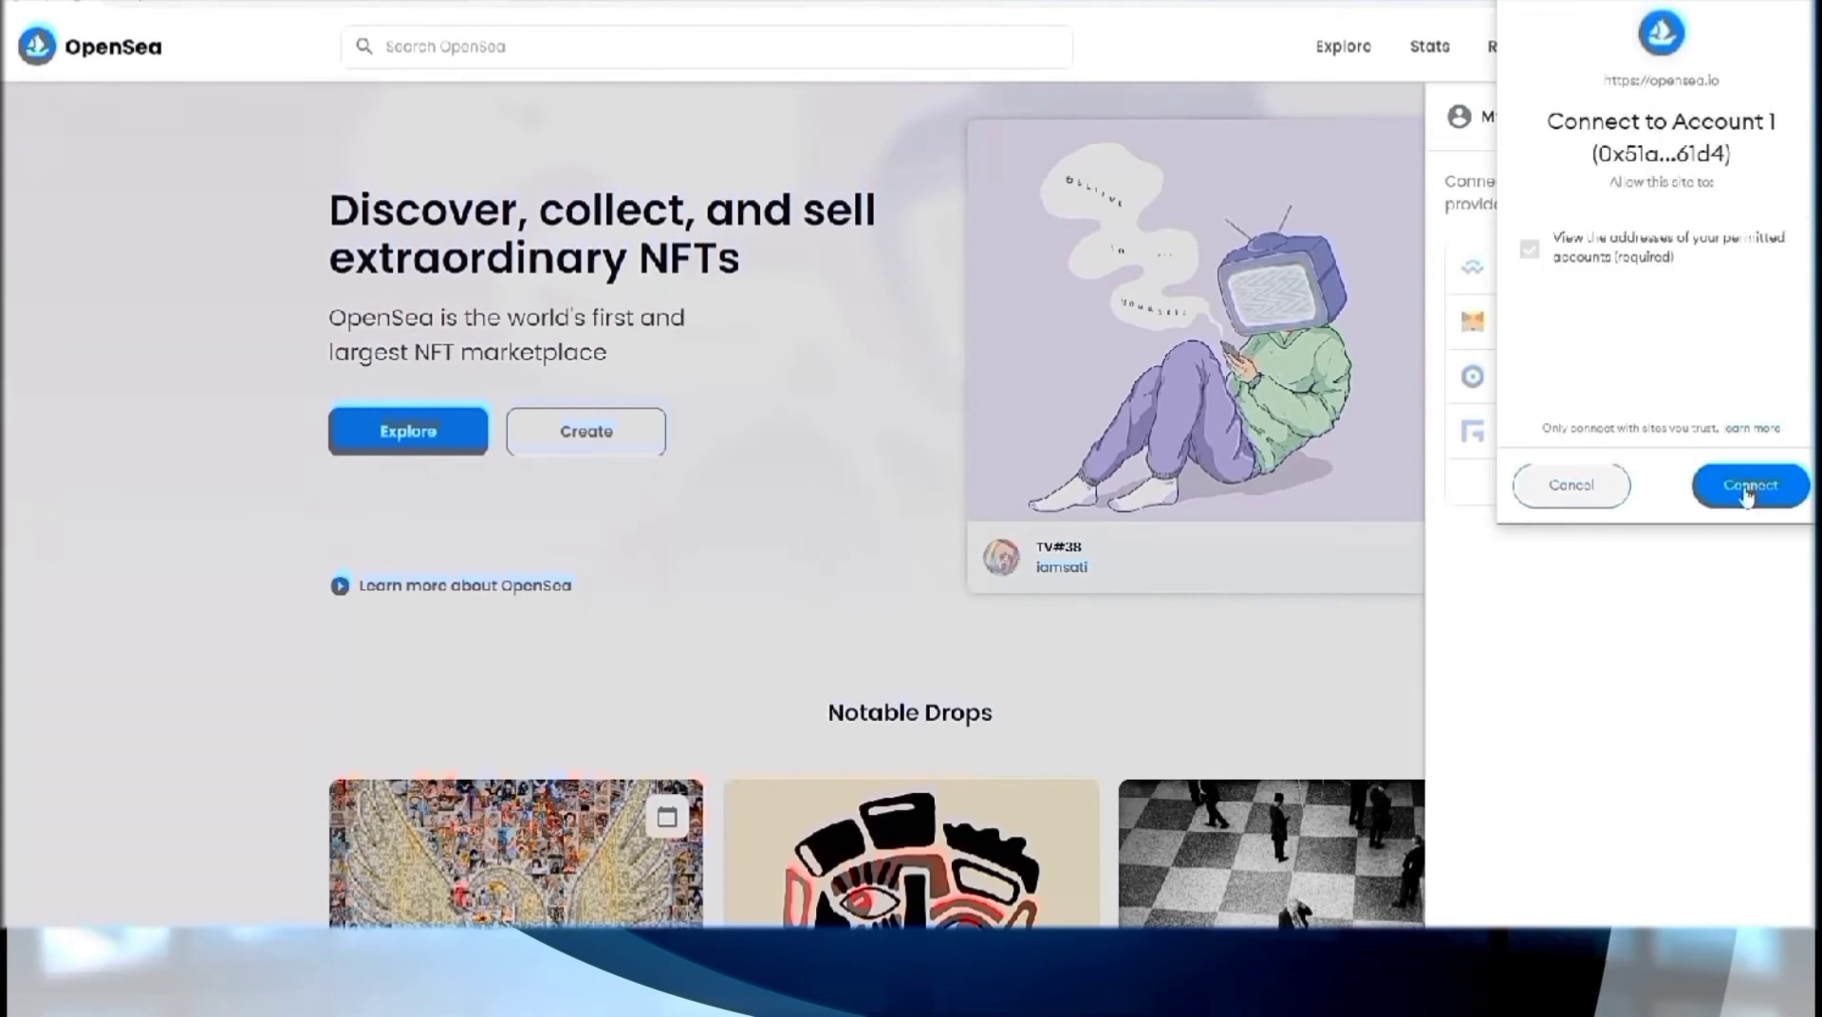
click(1747, 493)
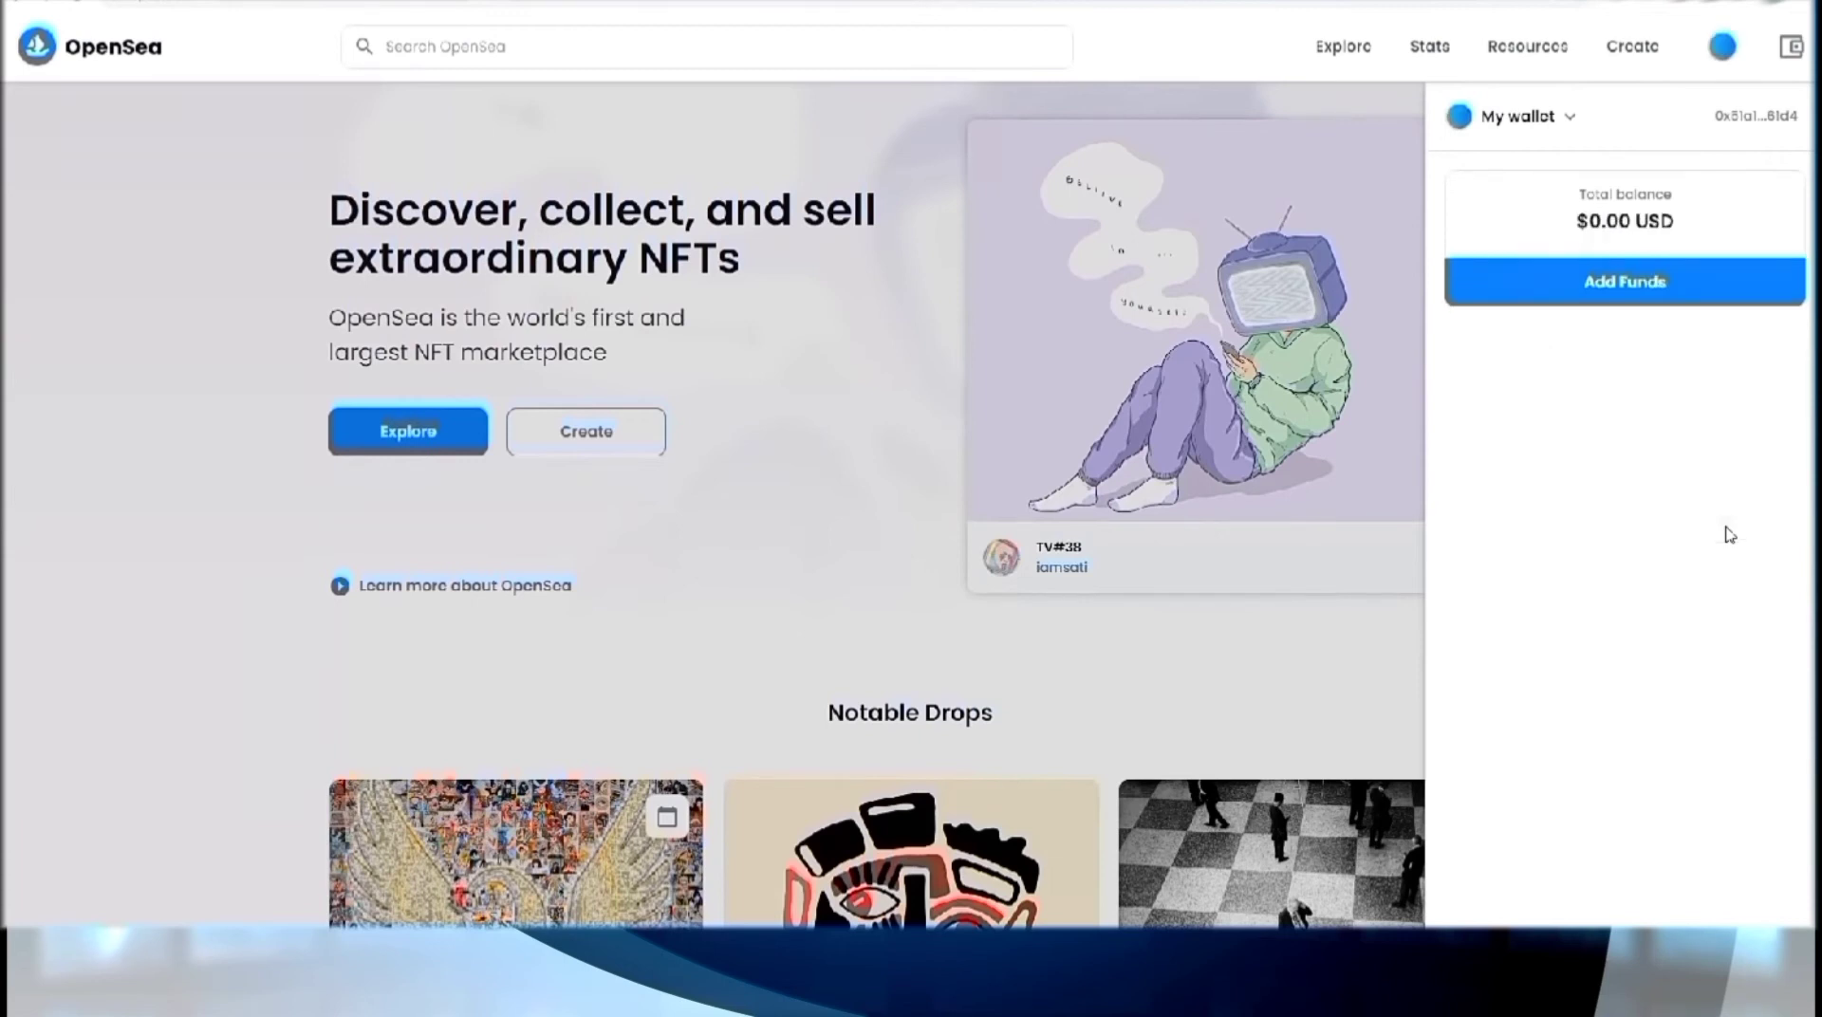
Step: Open the OpenSea profile, upload the white star image from the NFT Video folder as profile picture and sign the wallet request
mouse_move(1706, 57)
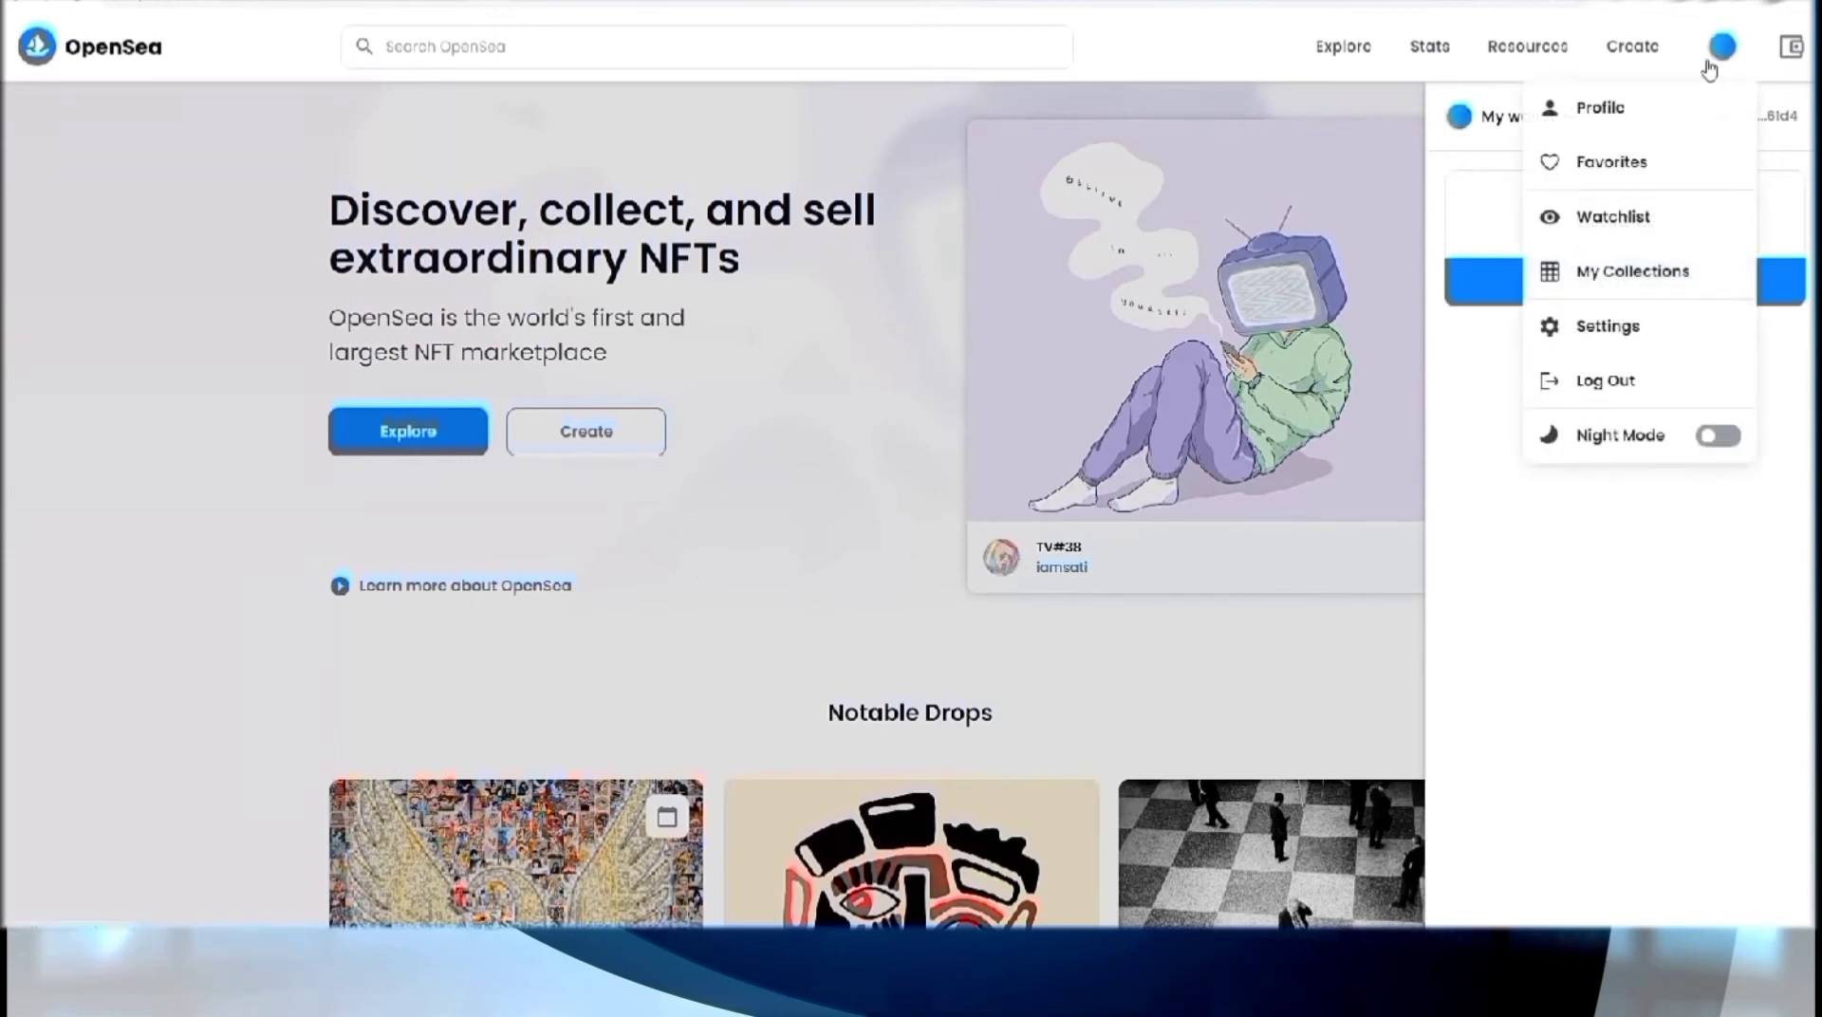
click(1597, 108)
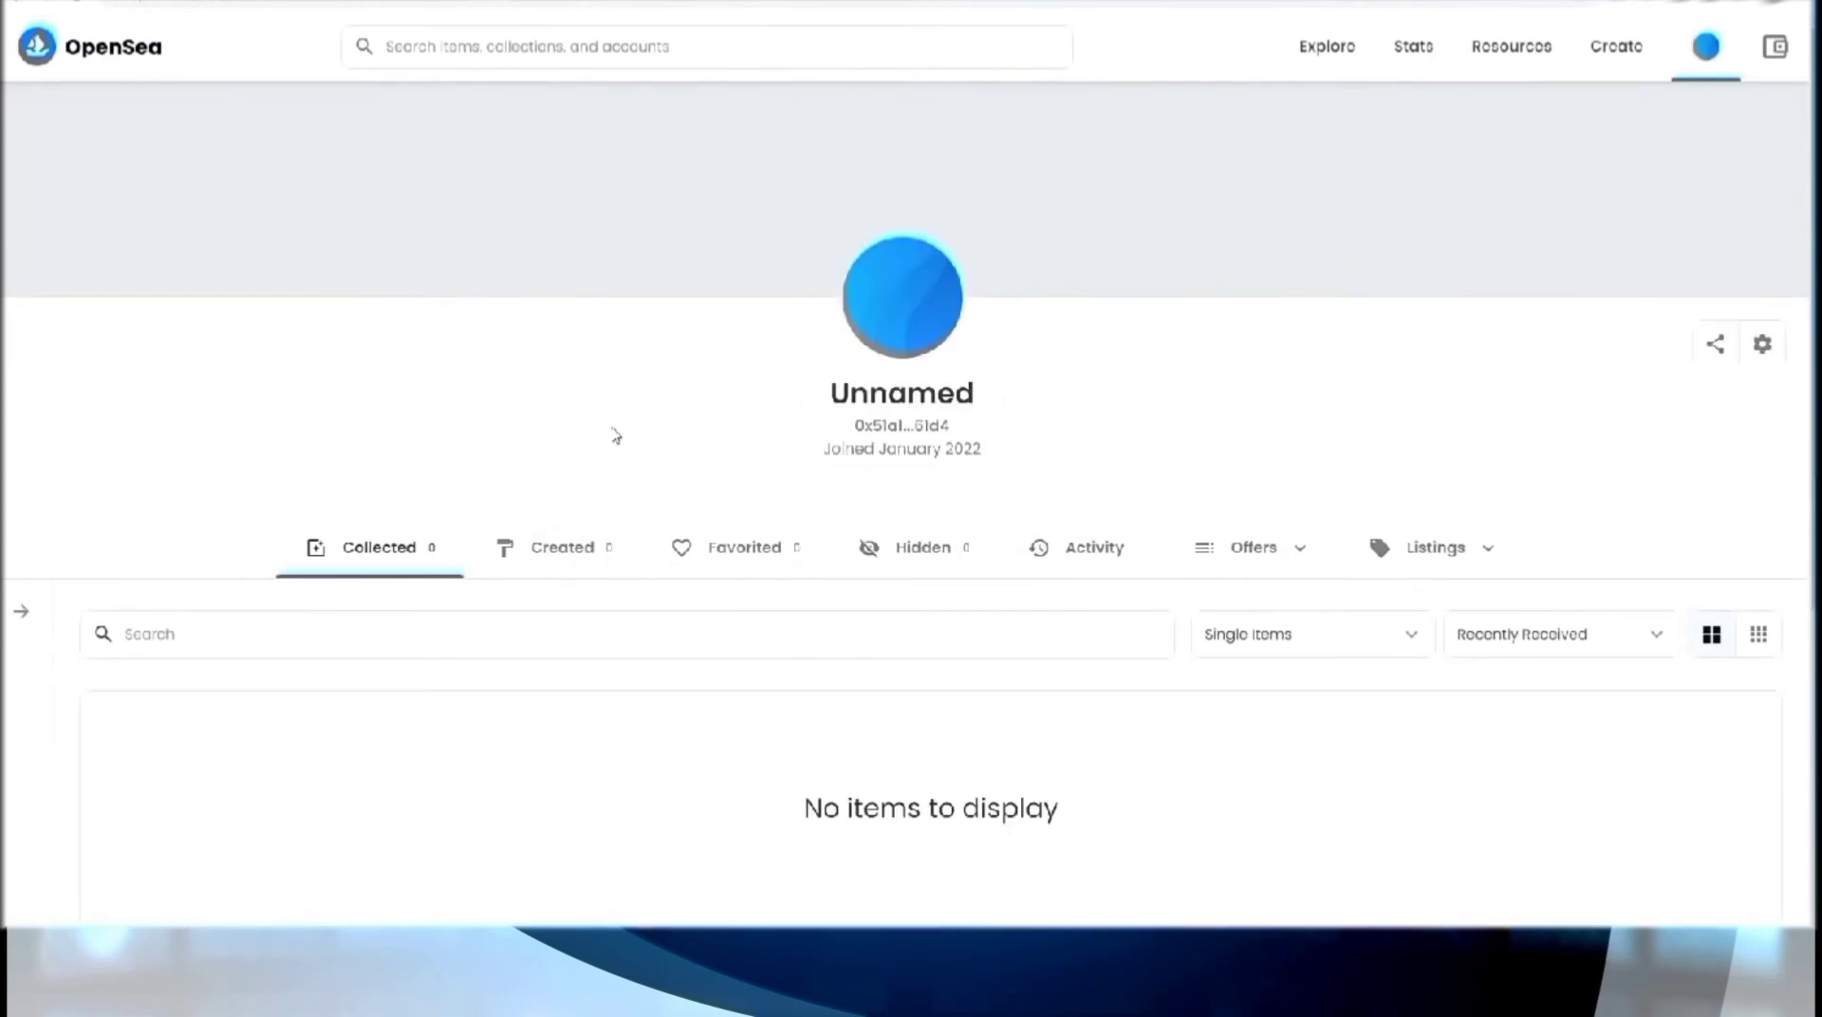
scroll(402, 598, down, 4)
scroll(402, 598, up, 4)
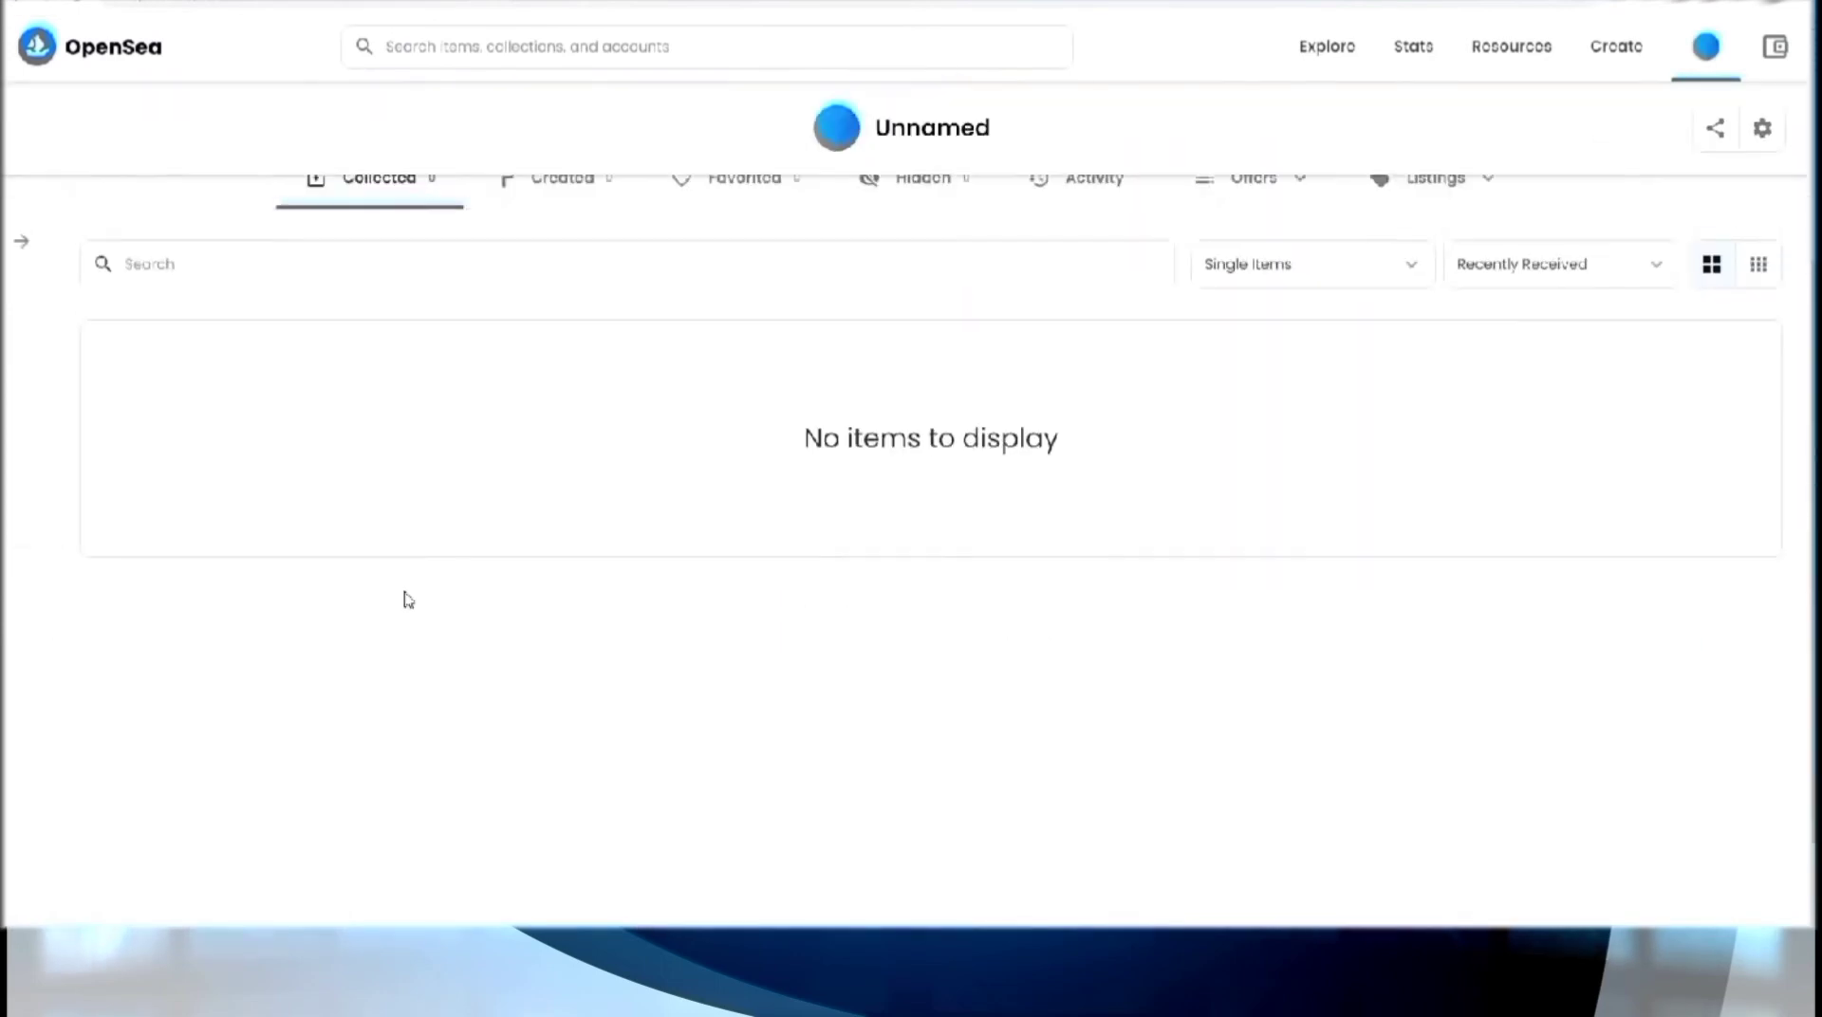
click(936, 344)
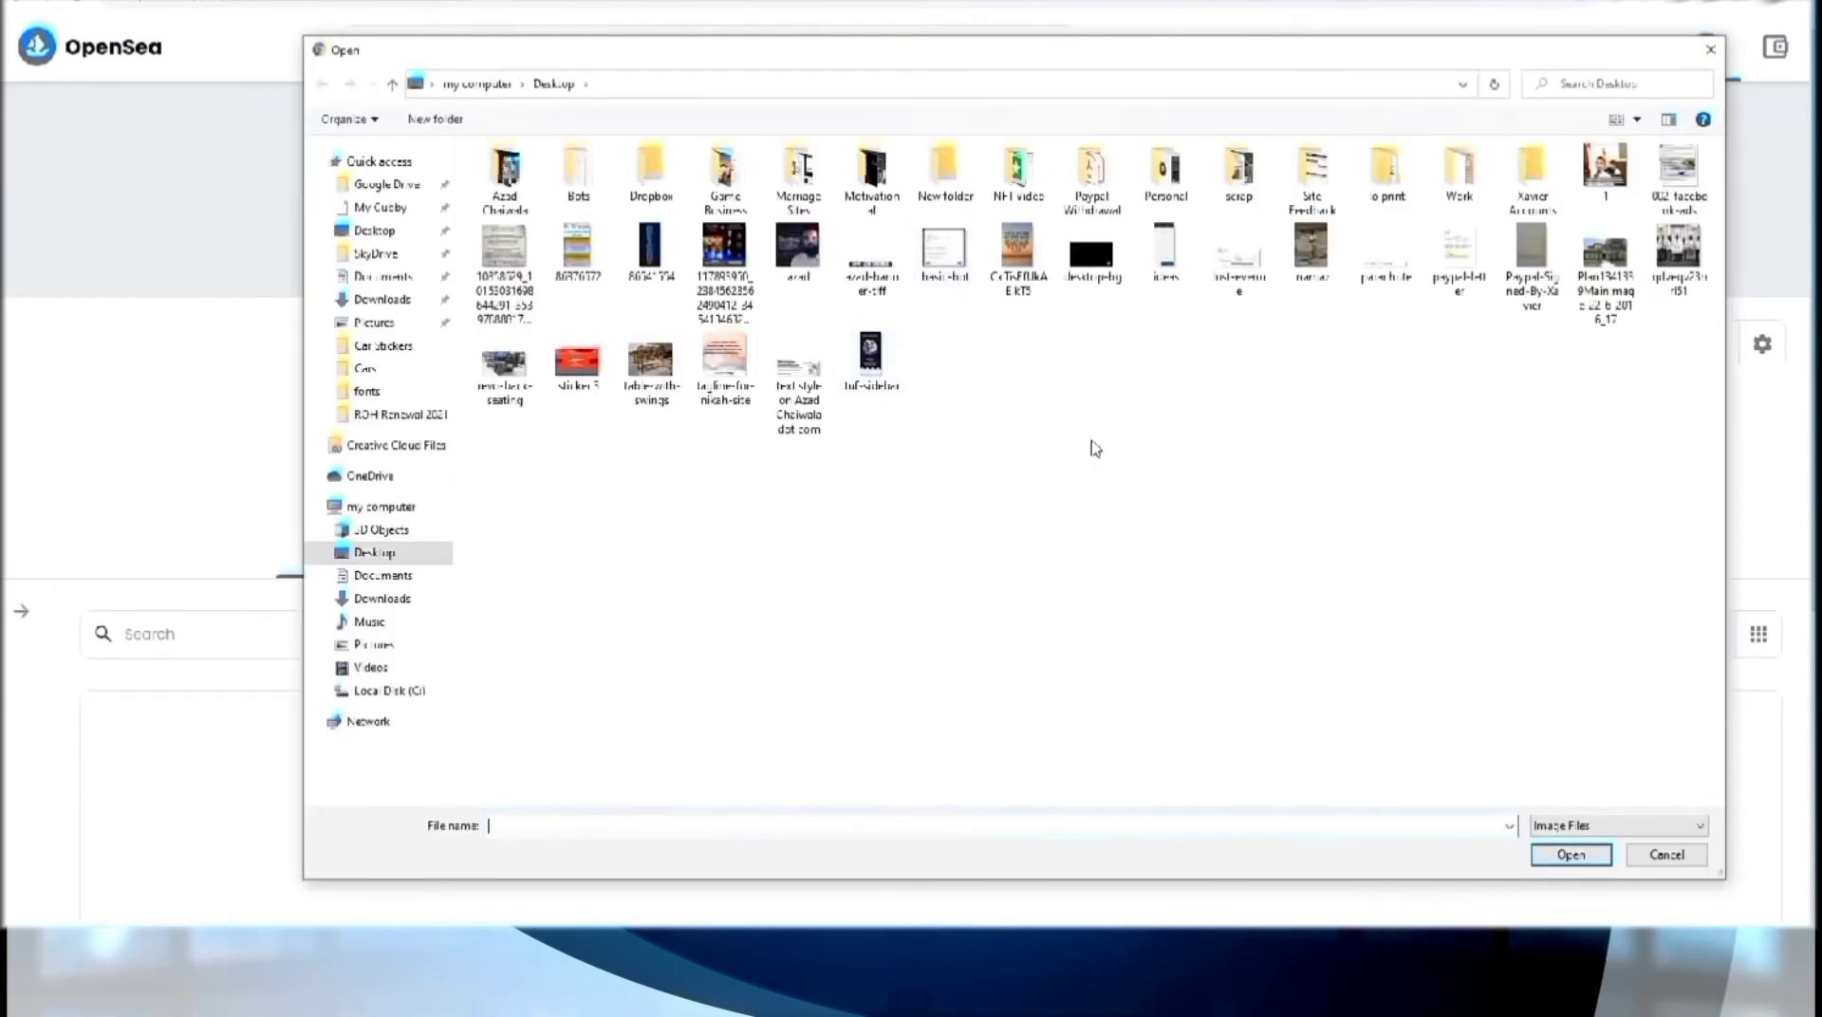
double_click(1017, 171)
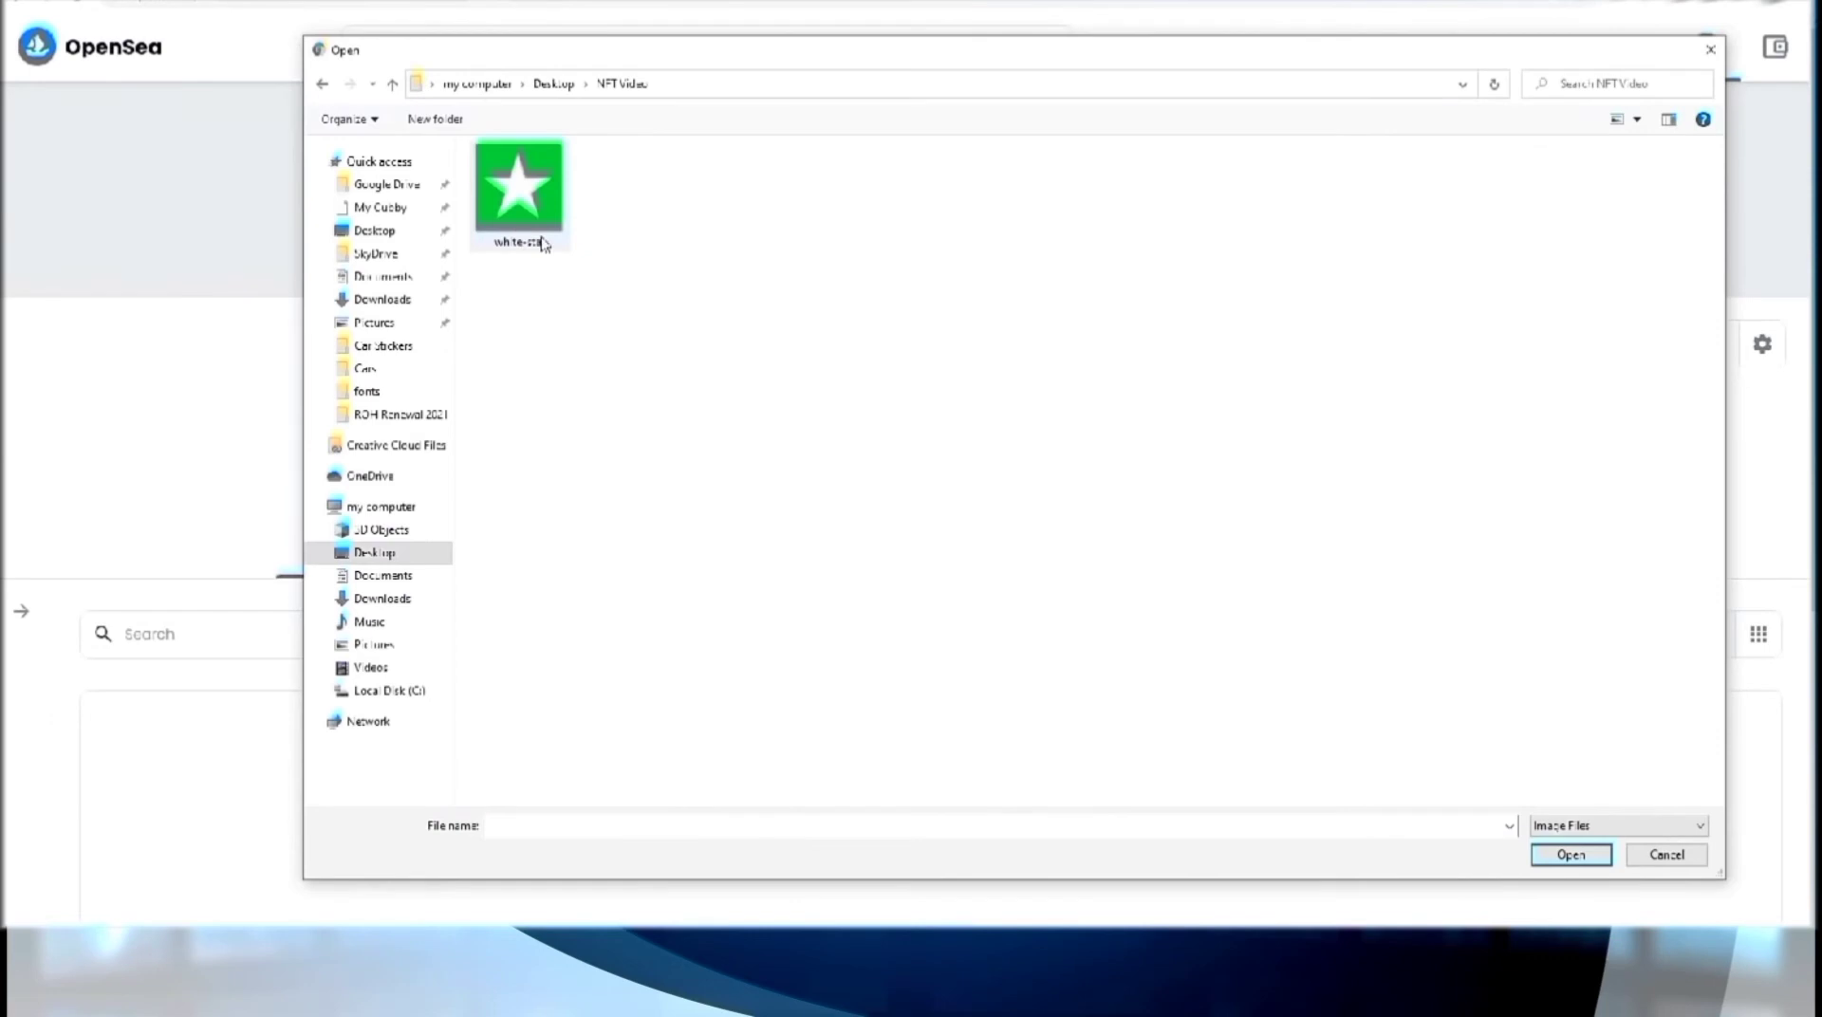
double_click(520, 190)
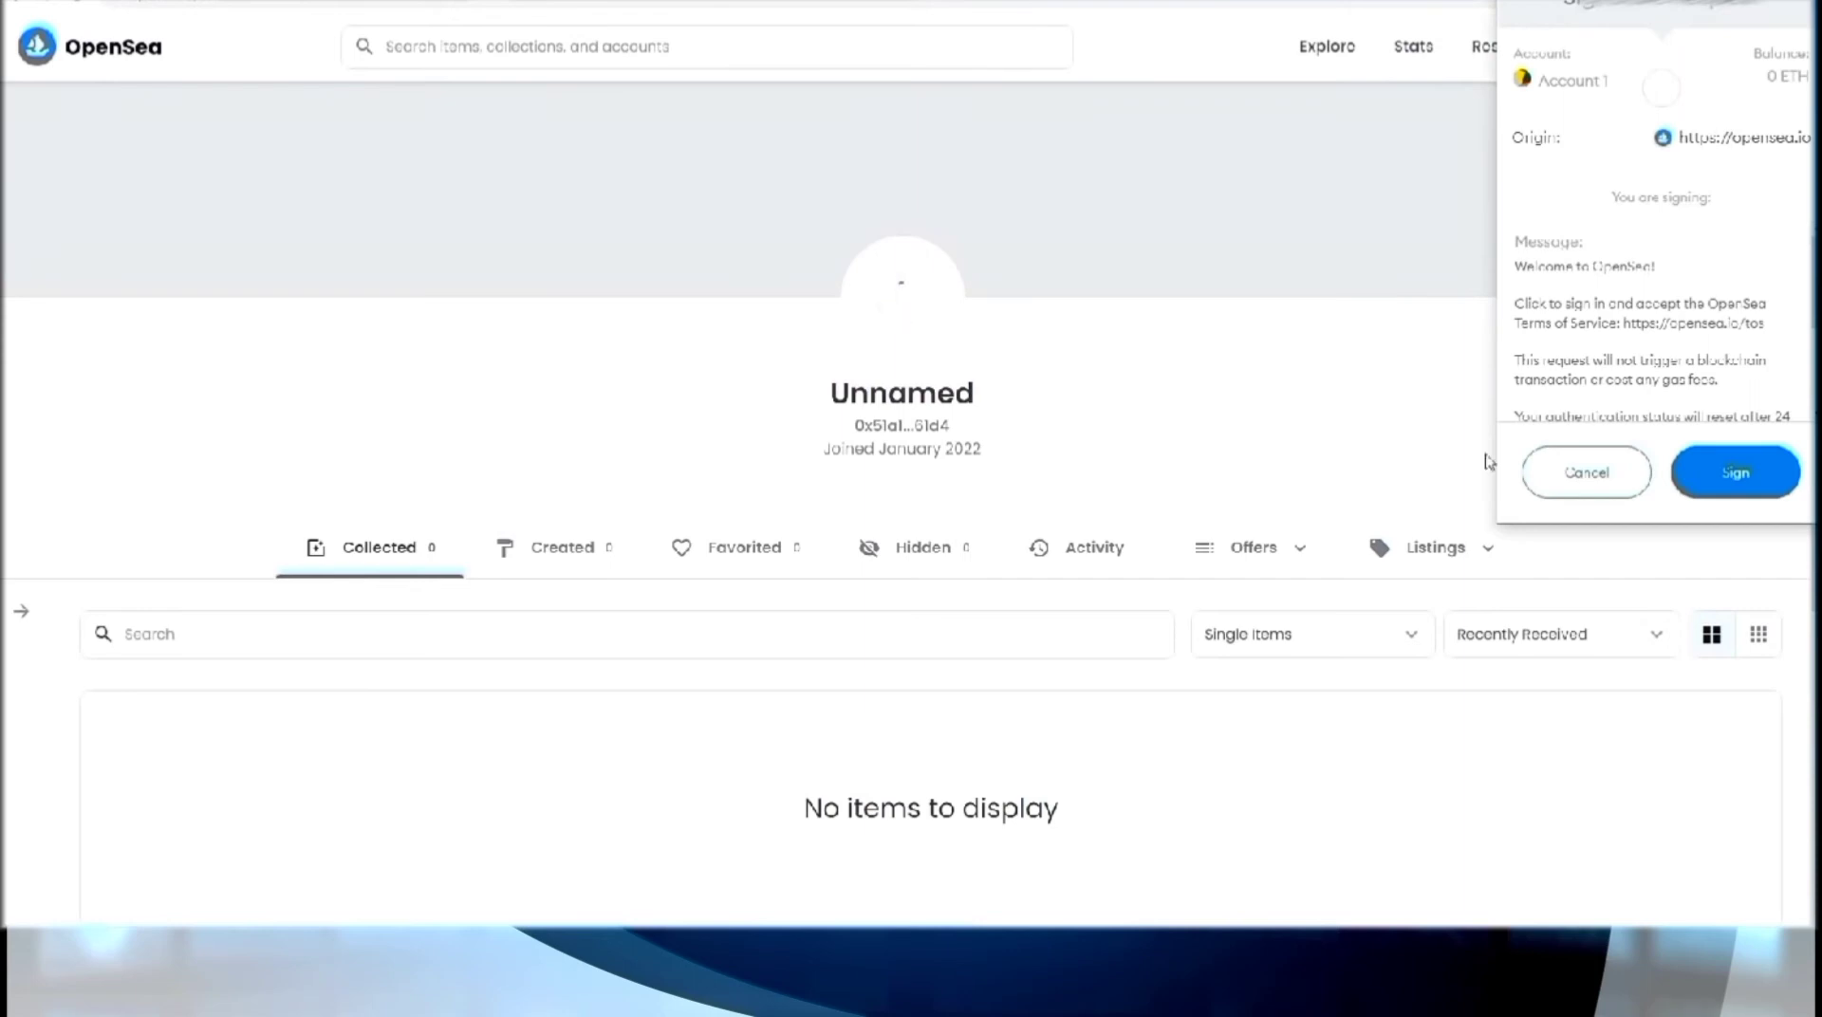
click(1734, 473)
Step: Open the OpenSea profile settings, search the web for "temp email" in a new tab and open Temp Mail
click(1762, 345)
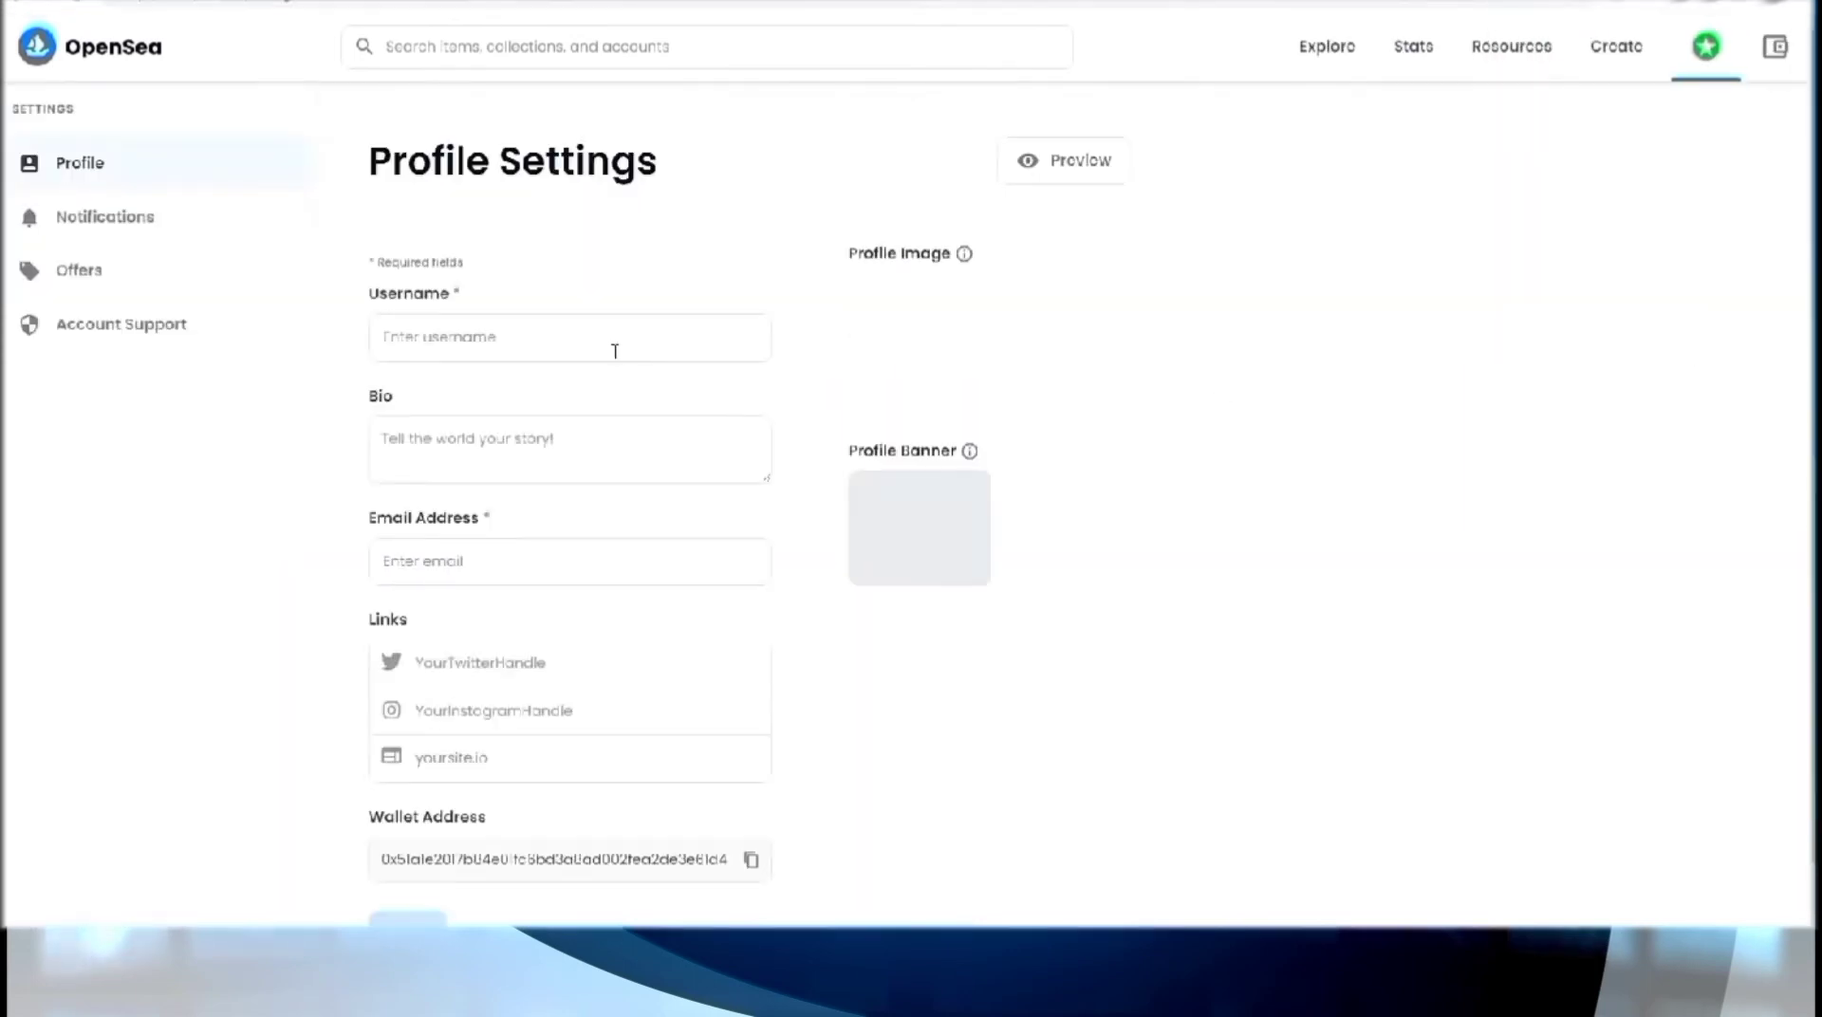
click(549, 345)
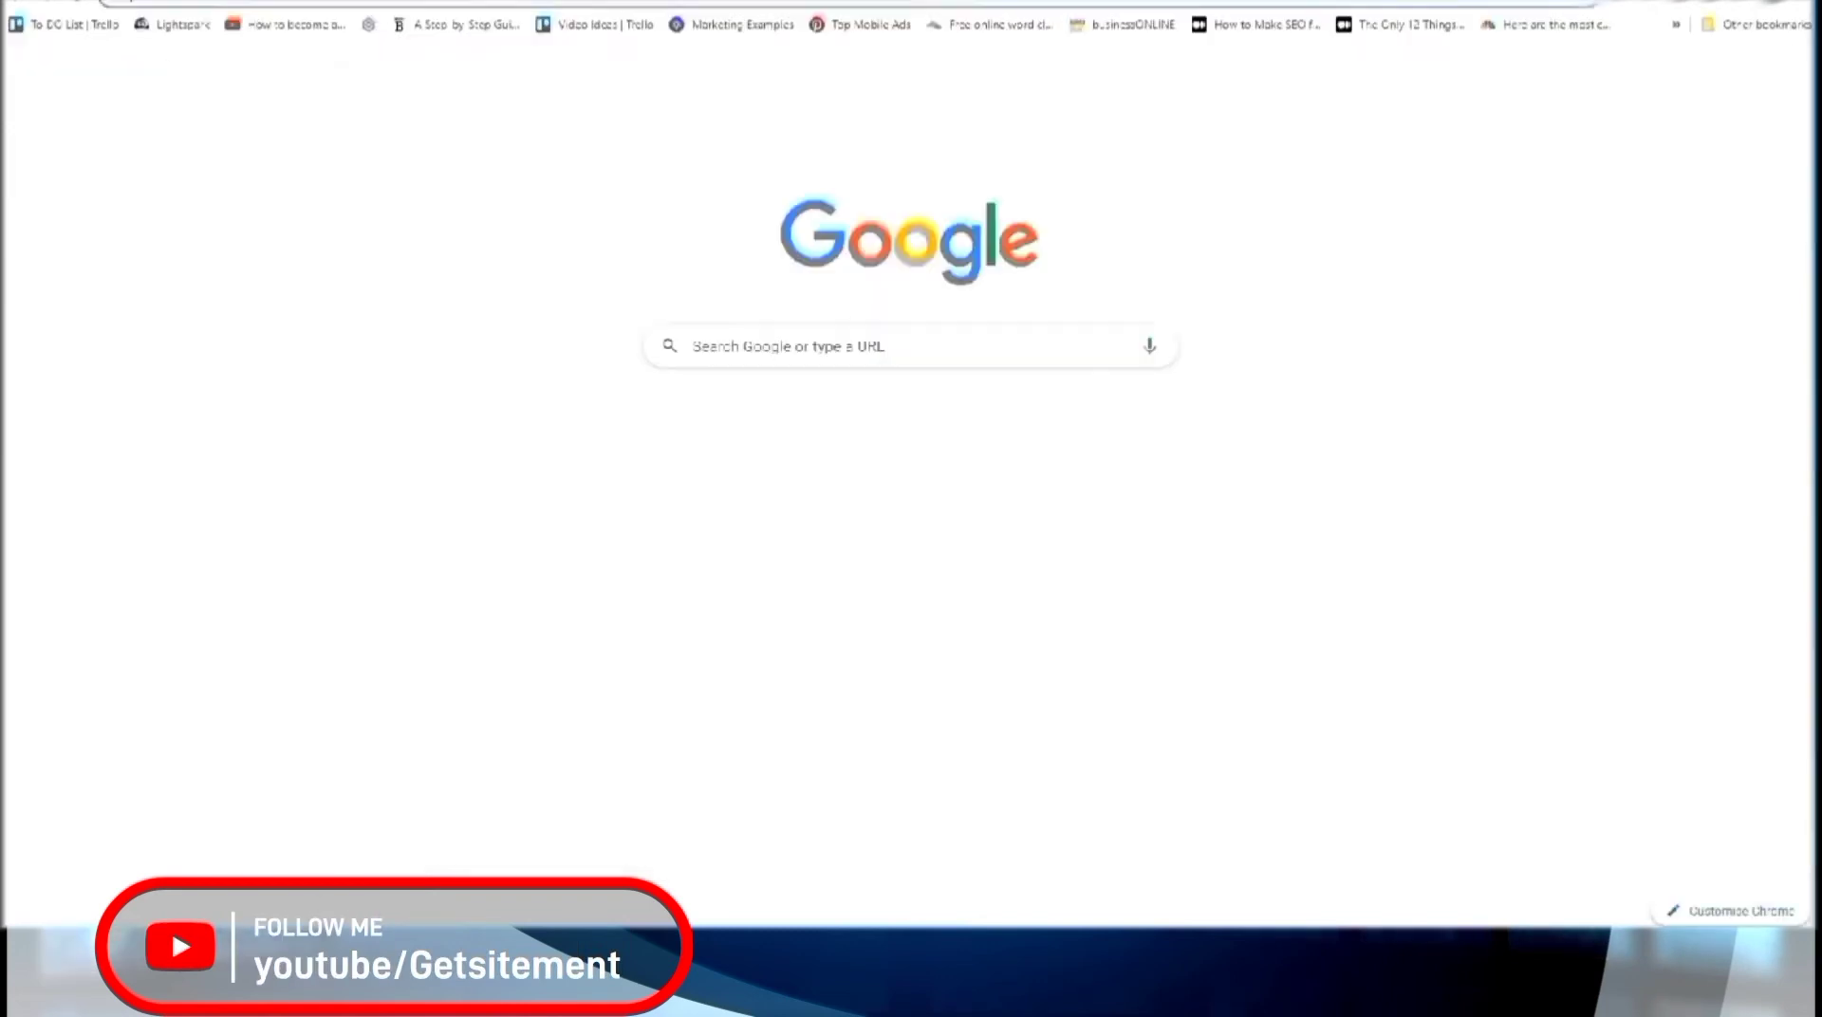
text(tem)
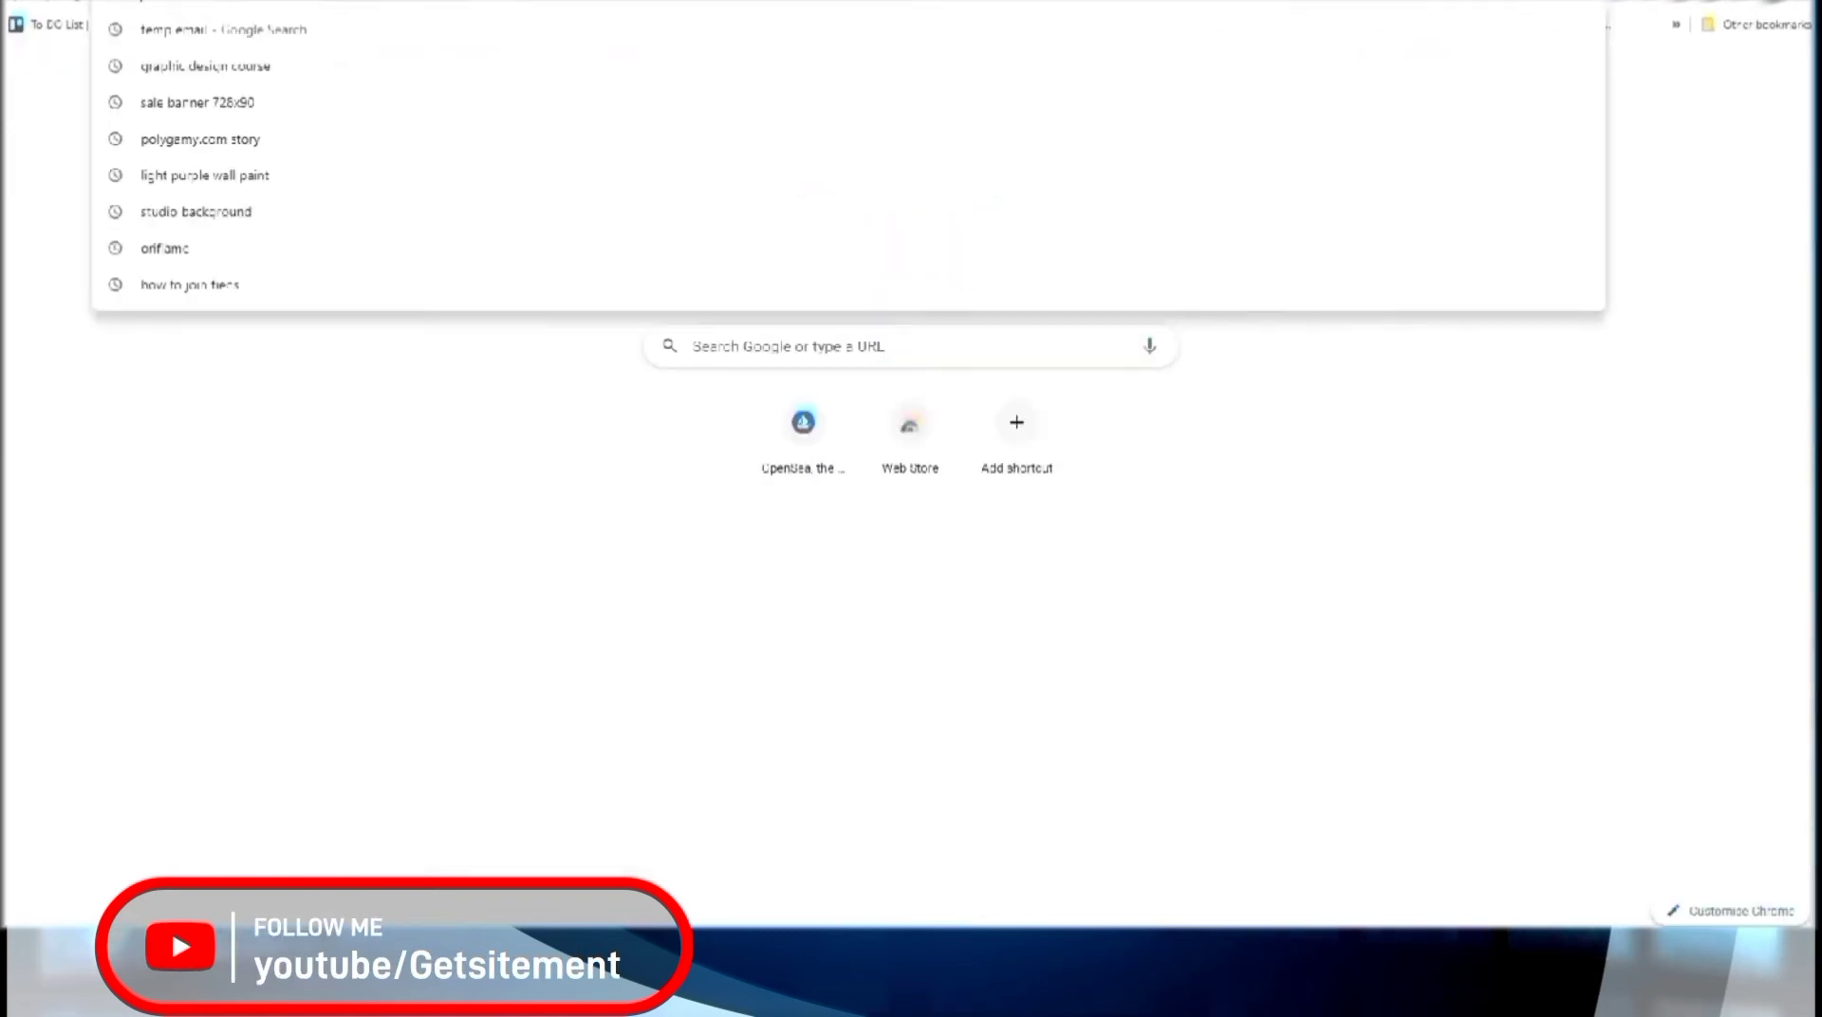
text(p email)
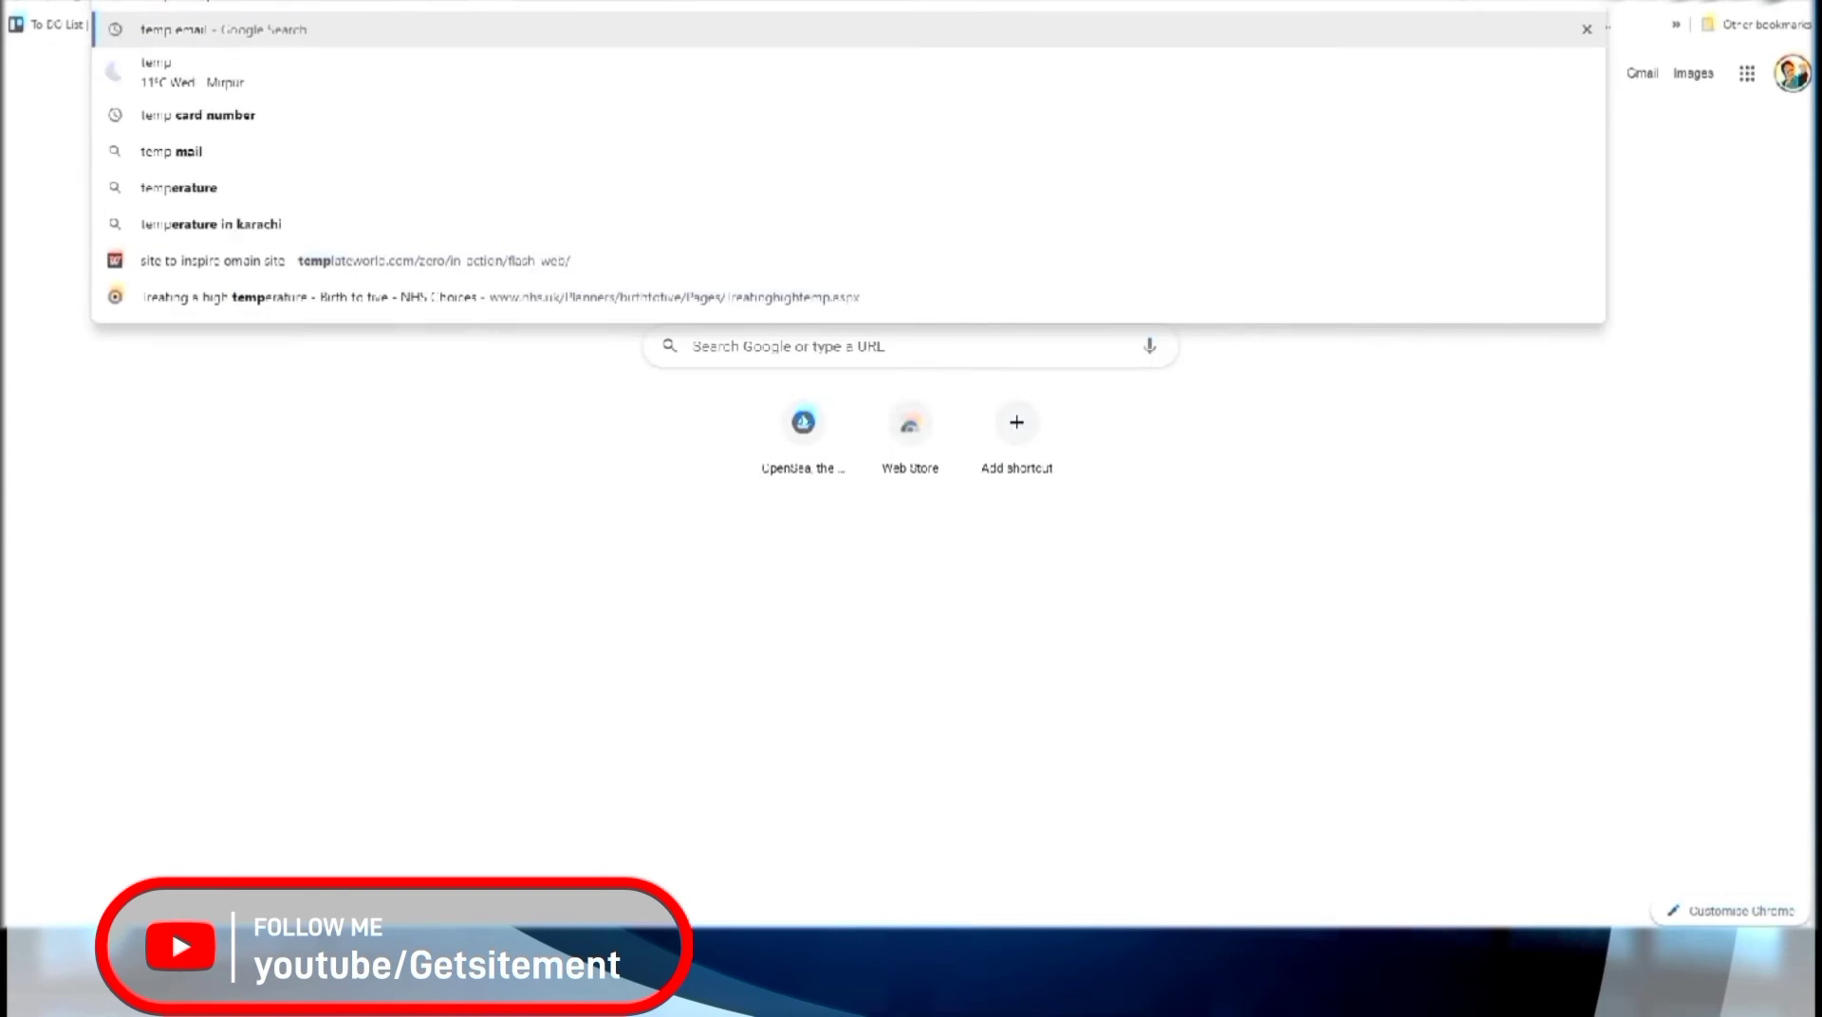
key(Return)
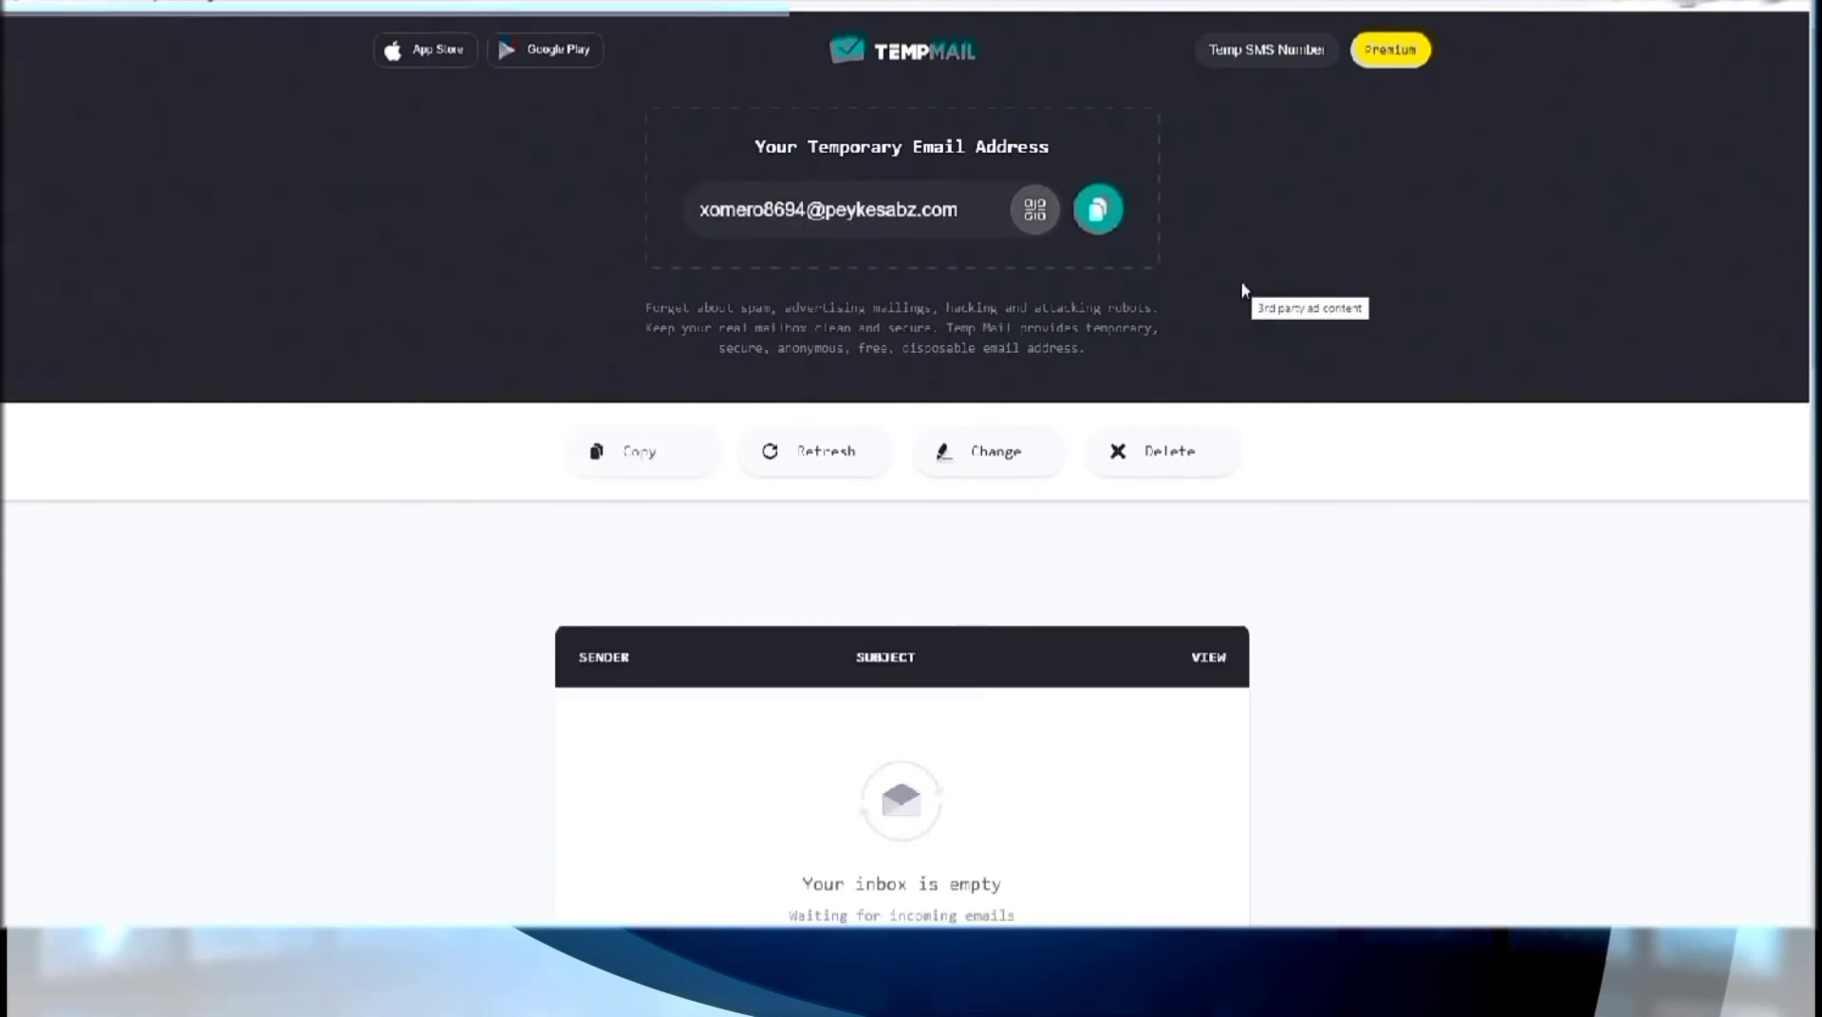
Step: Complete the profile with a username, the bio "This account is for the learning experience of my Millionaires :)" and the copied temporary email, and save it
click(1098, 209)
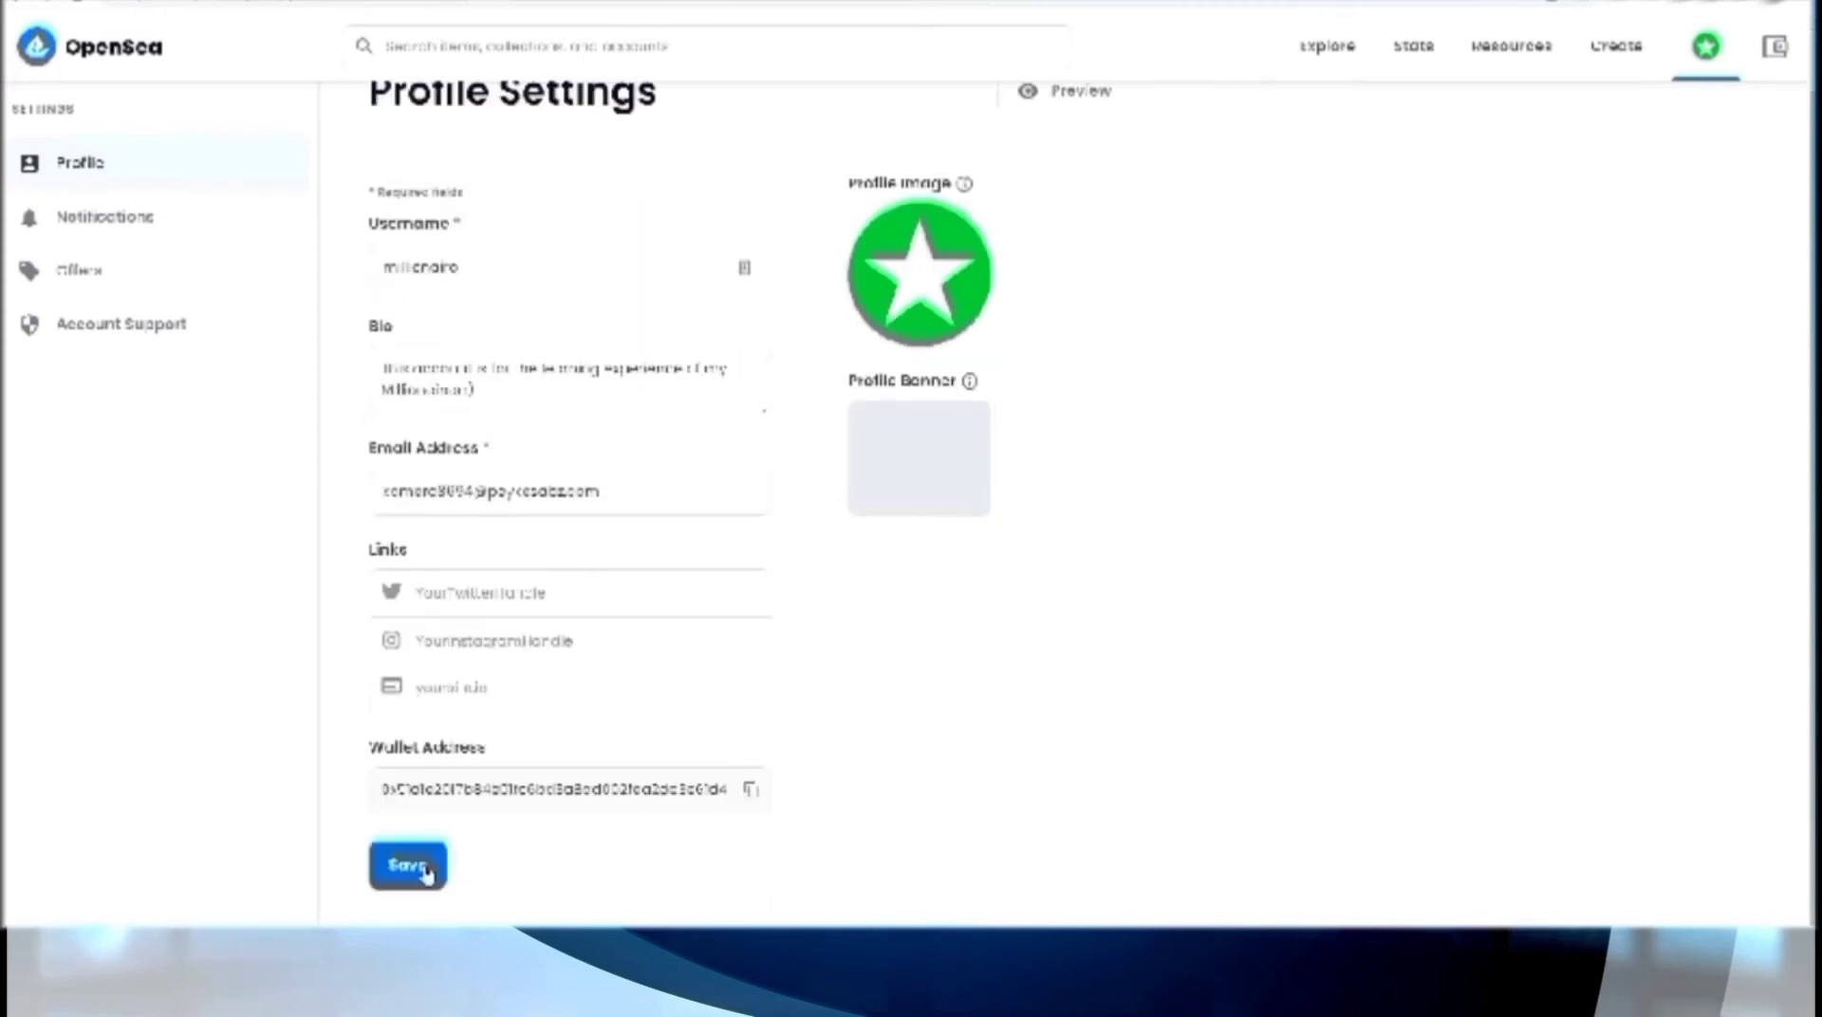
click(425, 870)
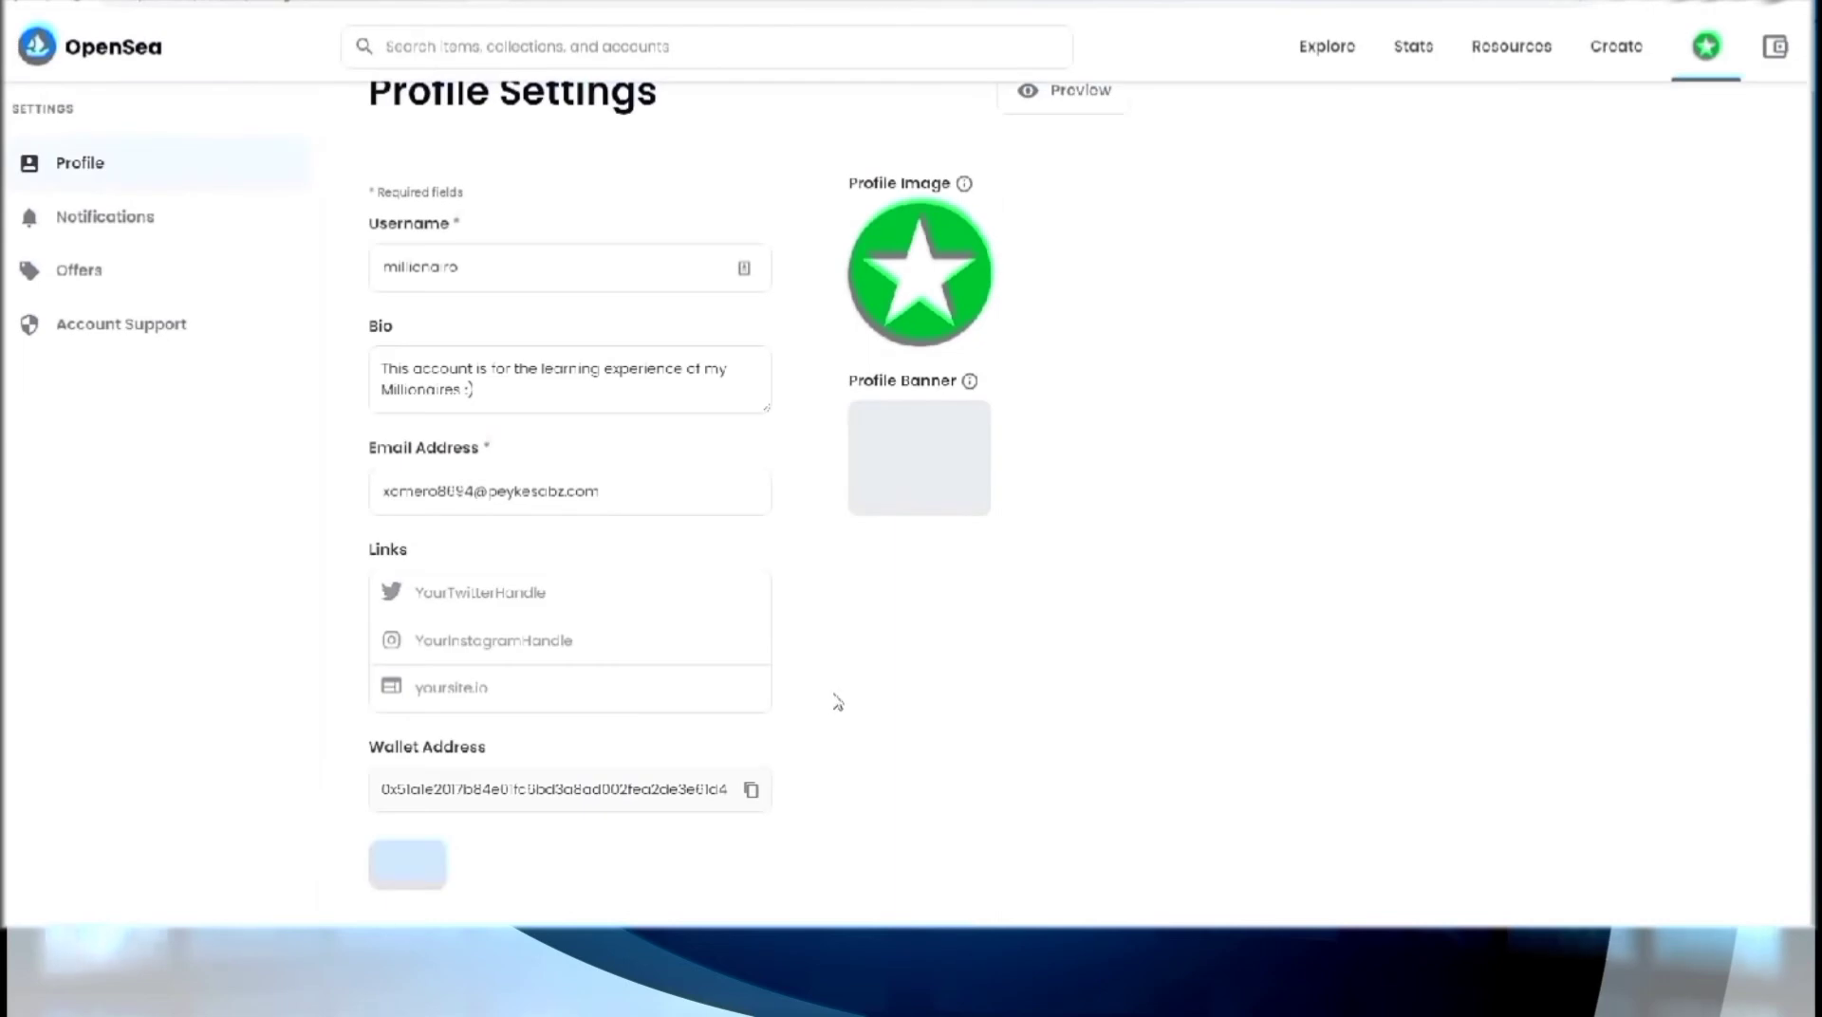
scroll(883, 711, down, 1)
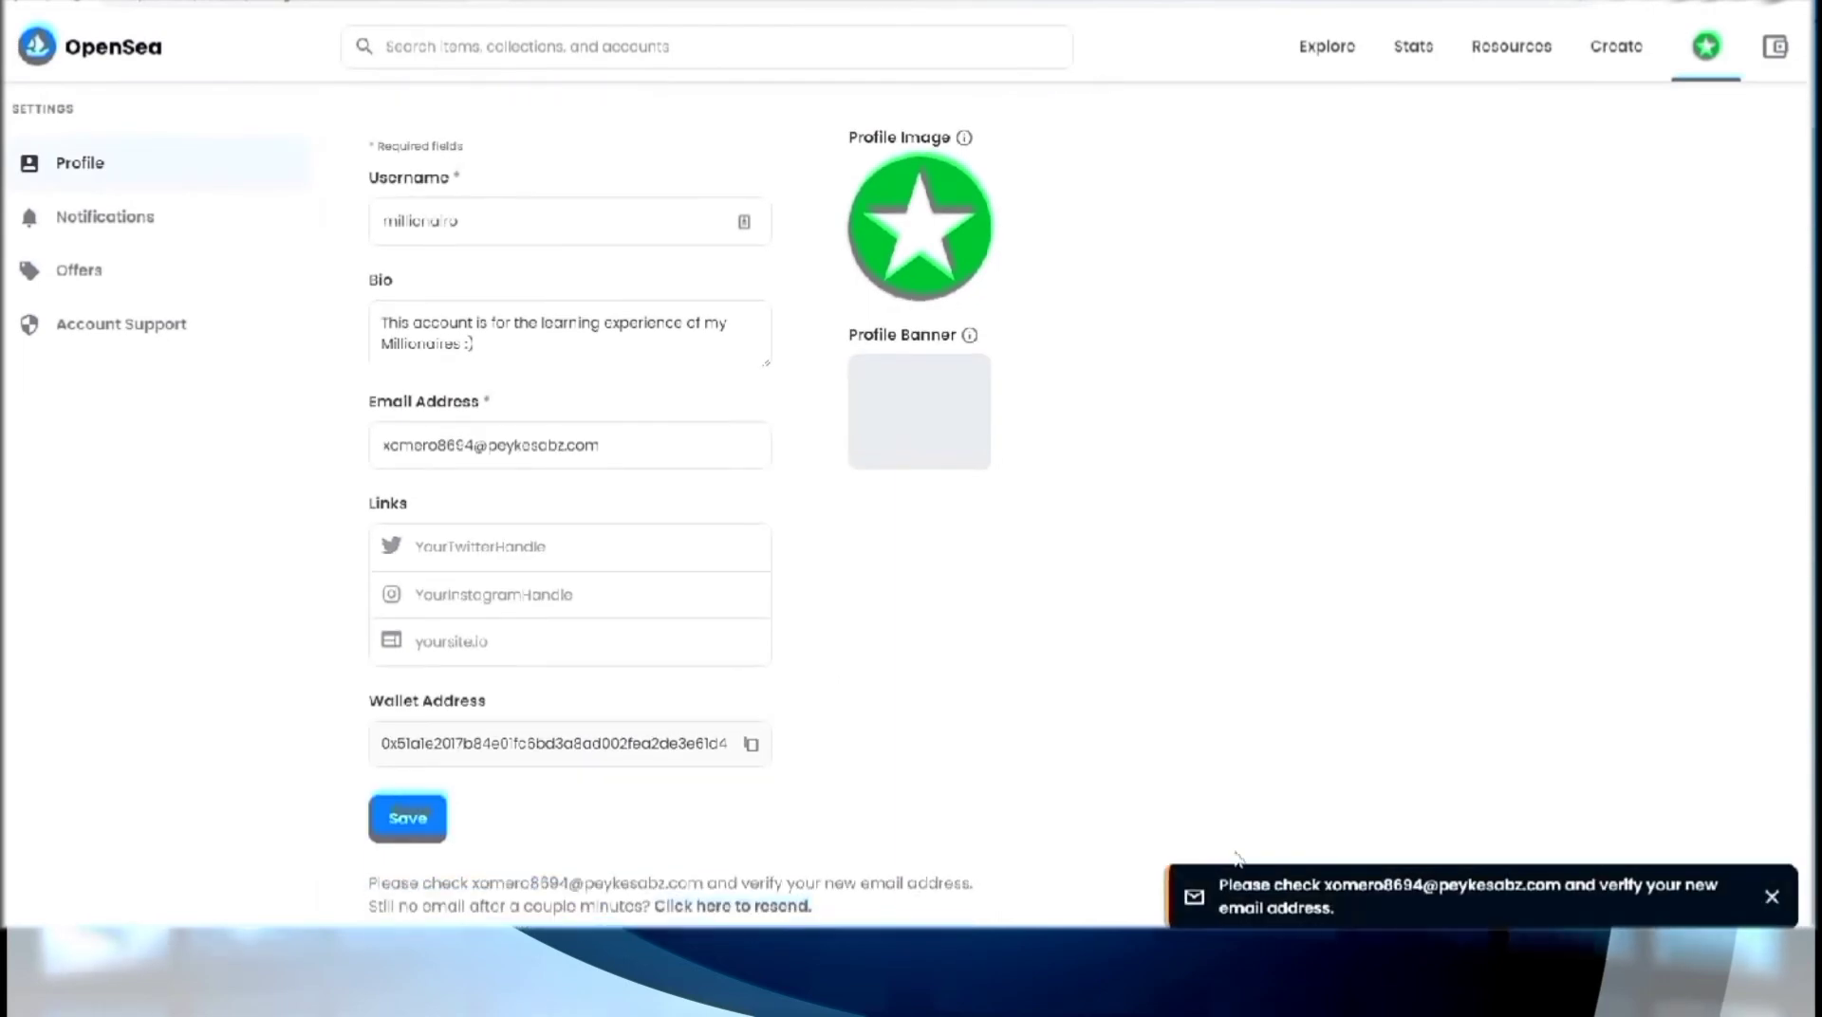
Step: Switch to the Temp Mail inbox, open OpenSea's verification message and verify the email address
key(ctrl+Tab)
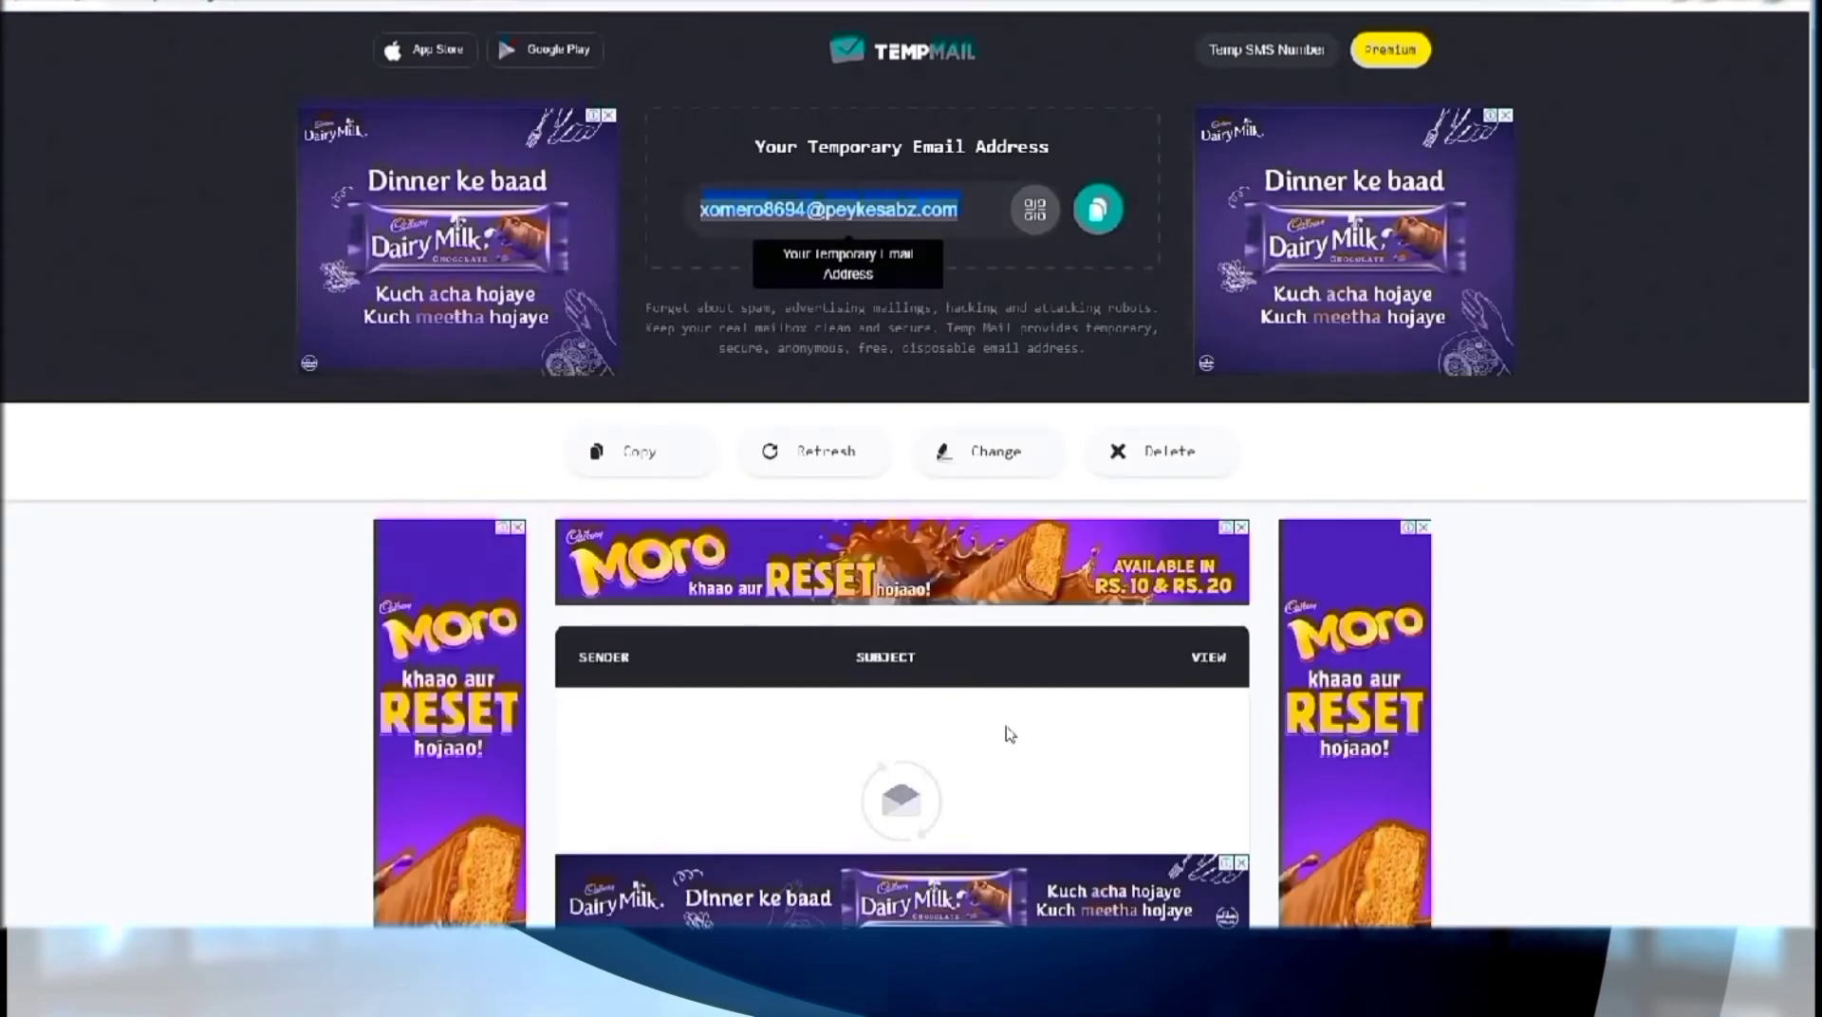
scroll(1010, 734, down, 4)
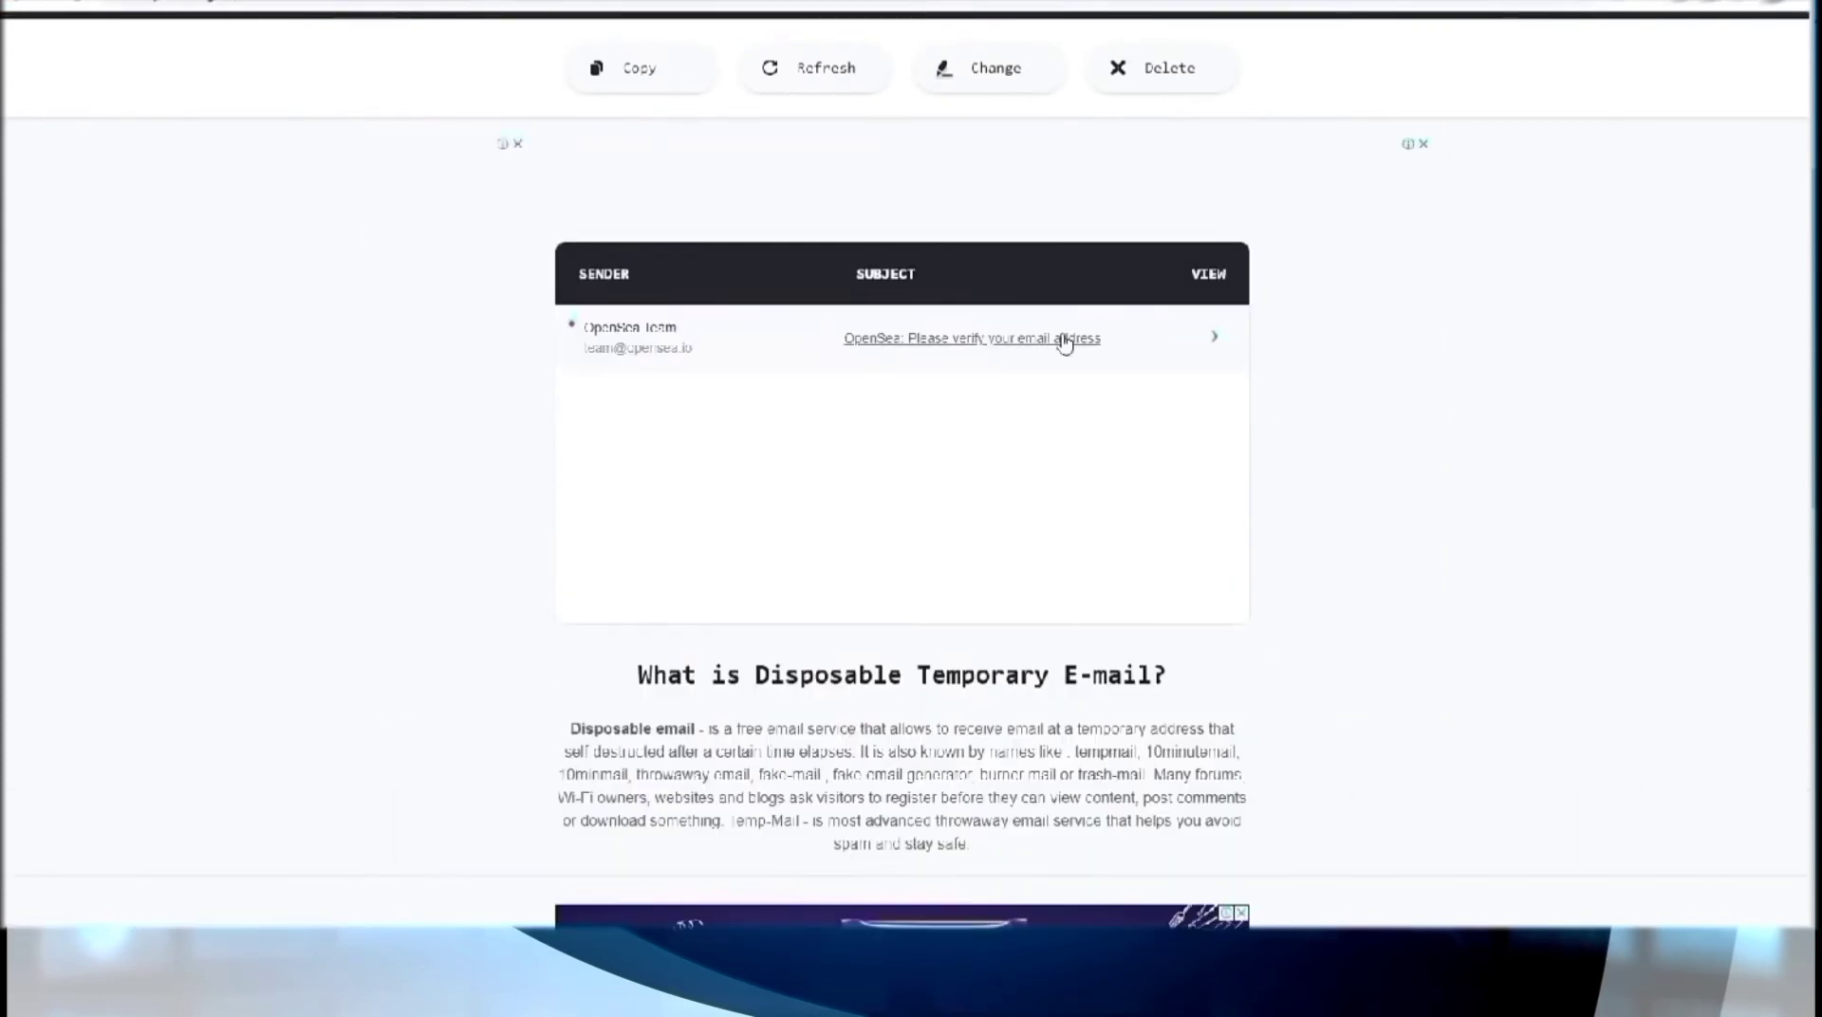
click(937, 351)
scroll(939, 668, down, 3)
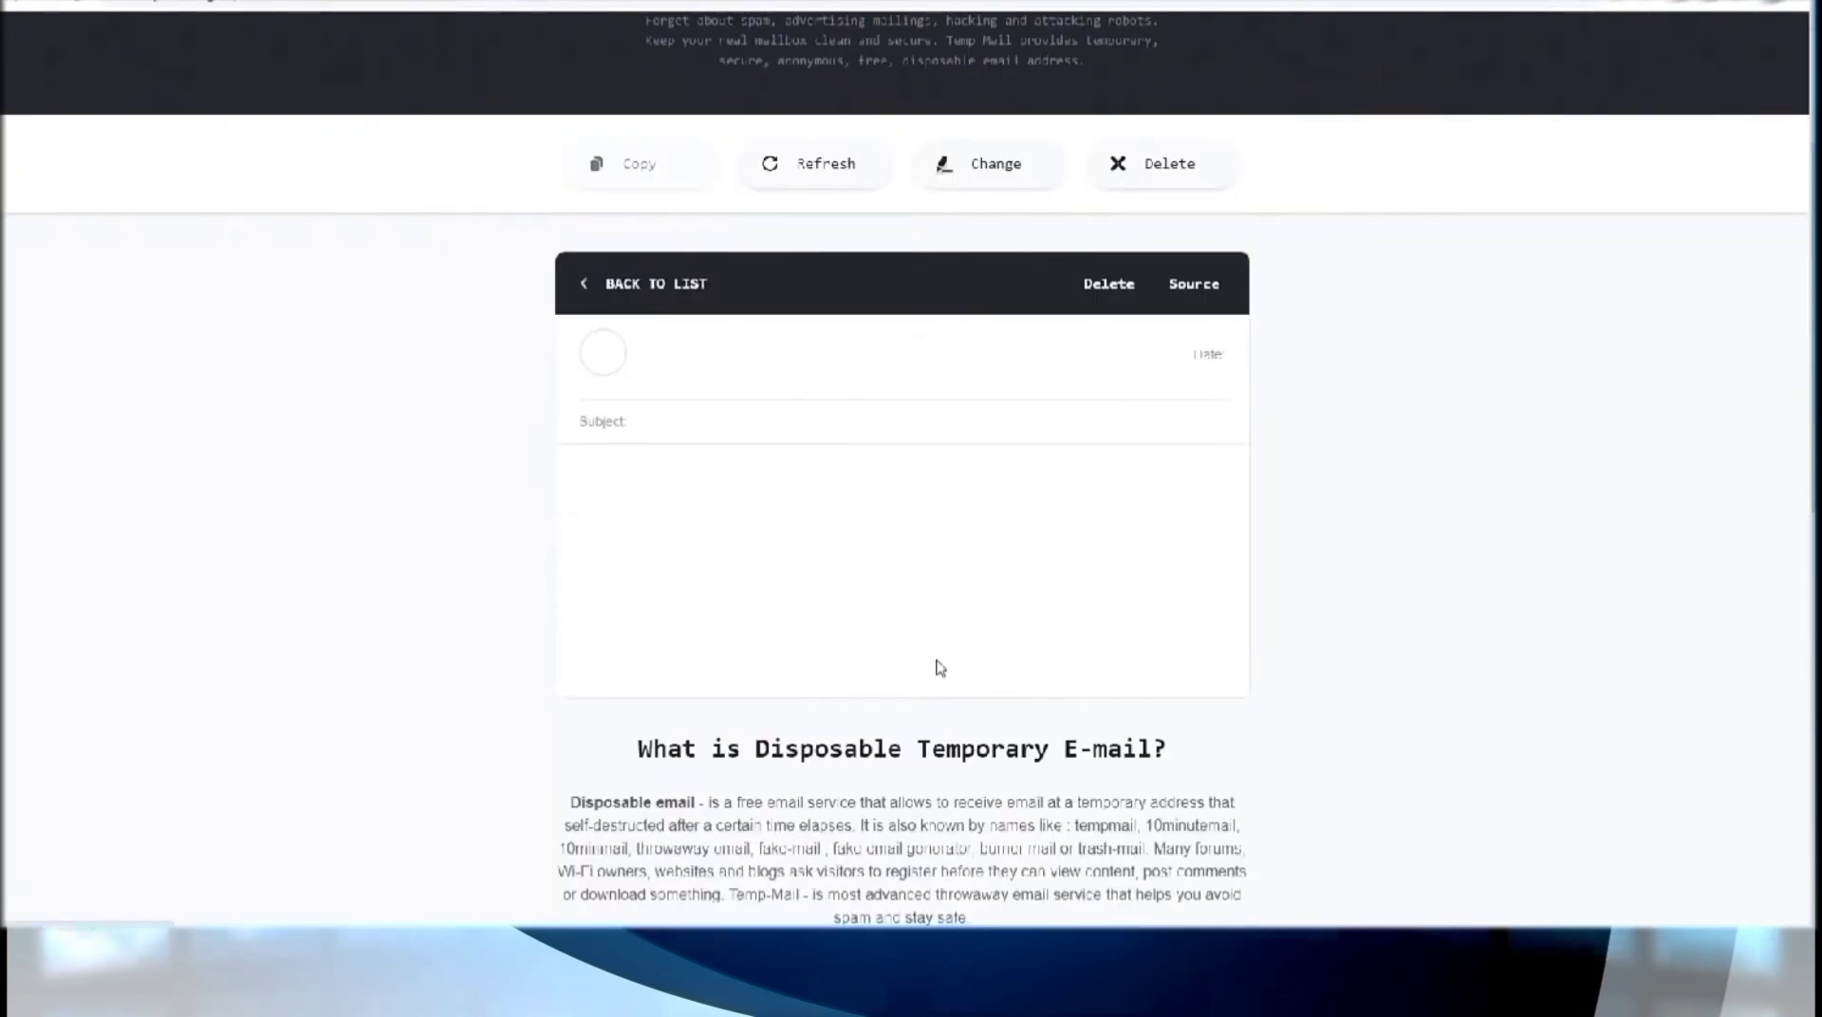
scroll(937, 665, down, 2)
scroll(937, 655, up, 2)
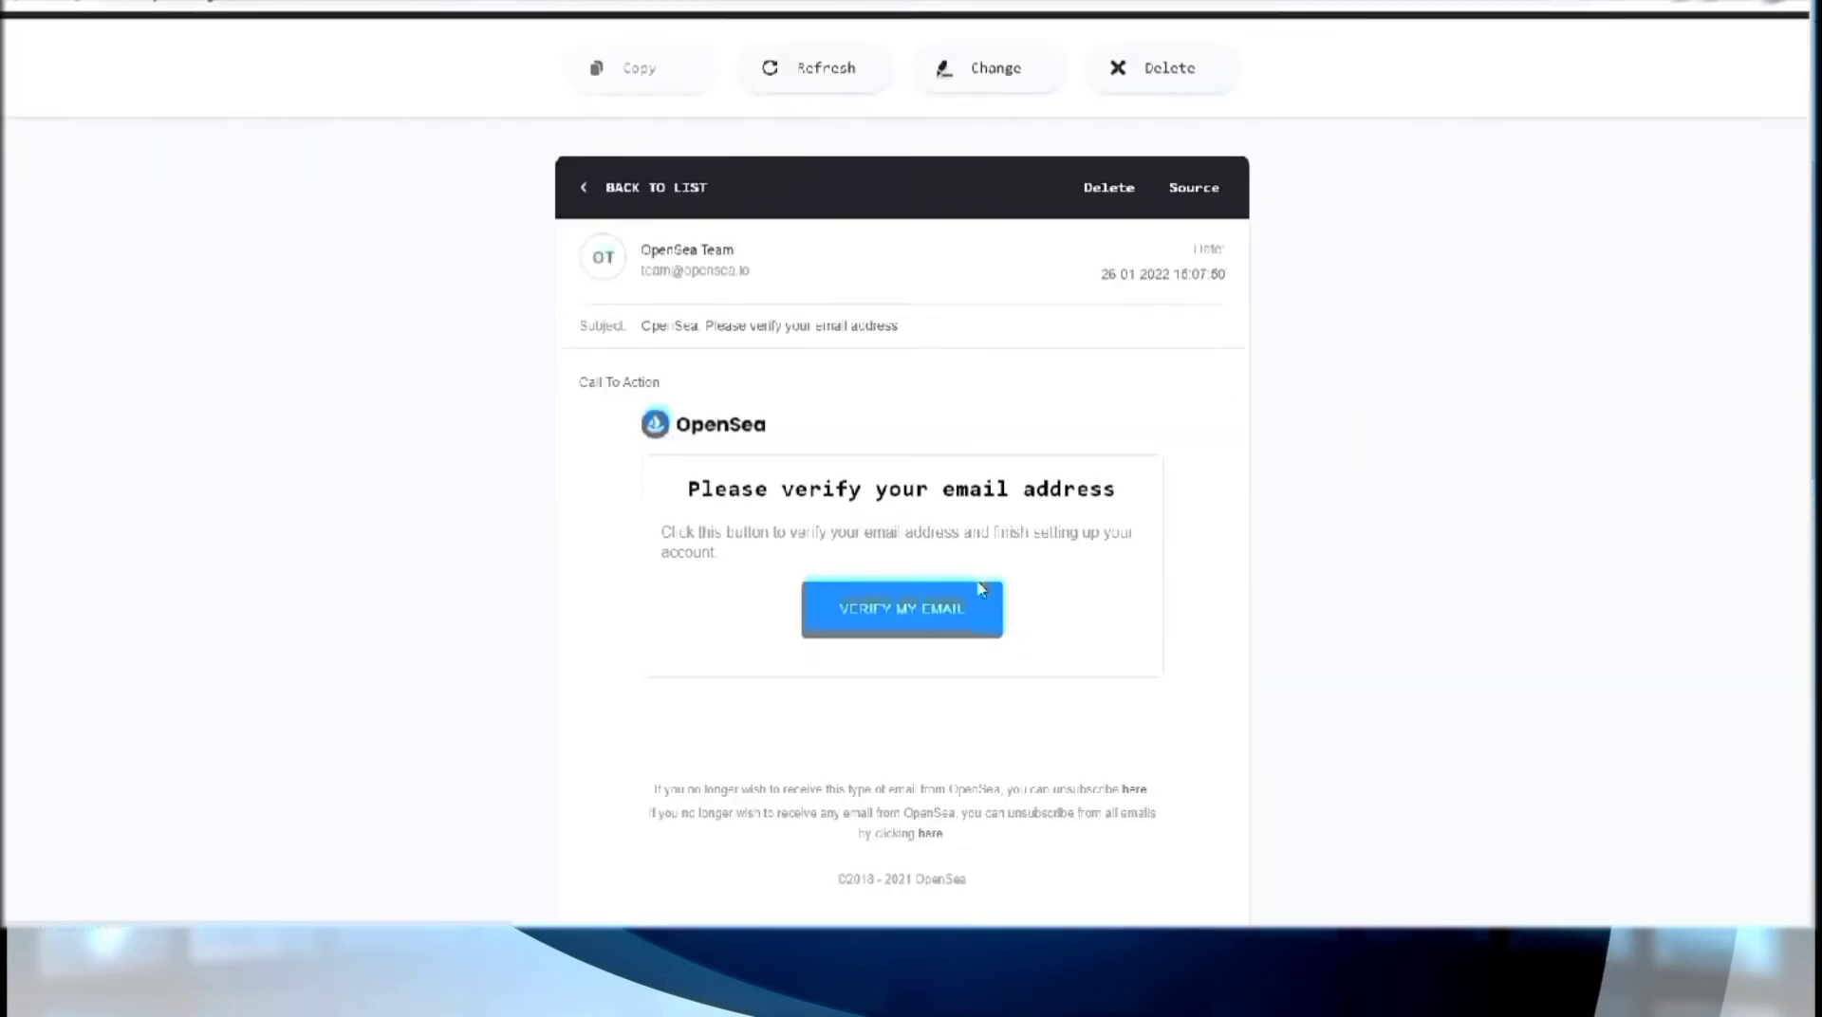
click(949, 693)
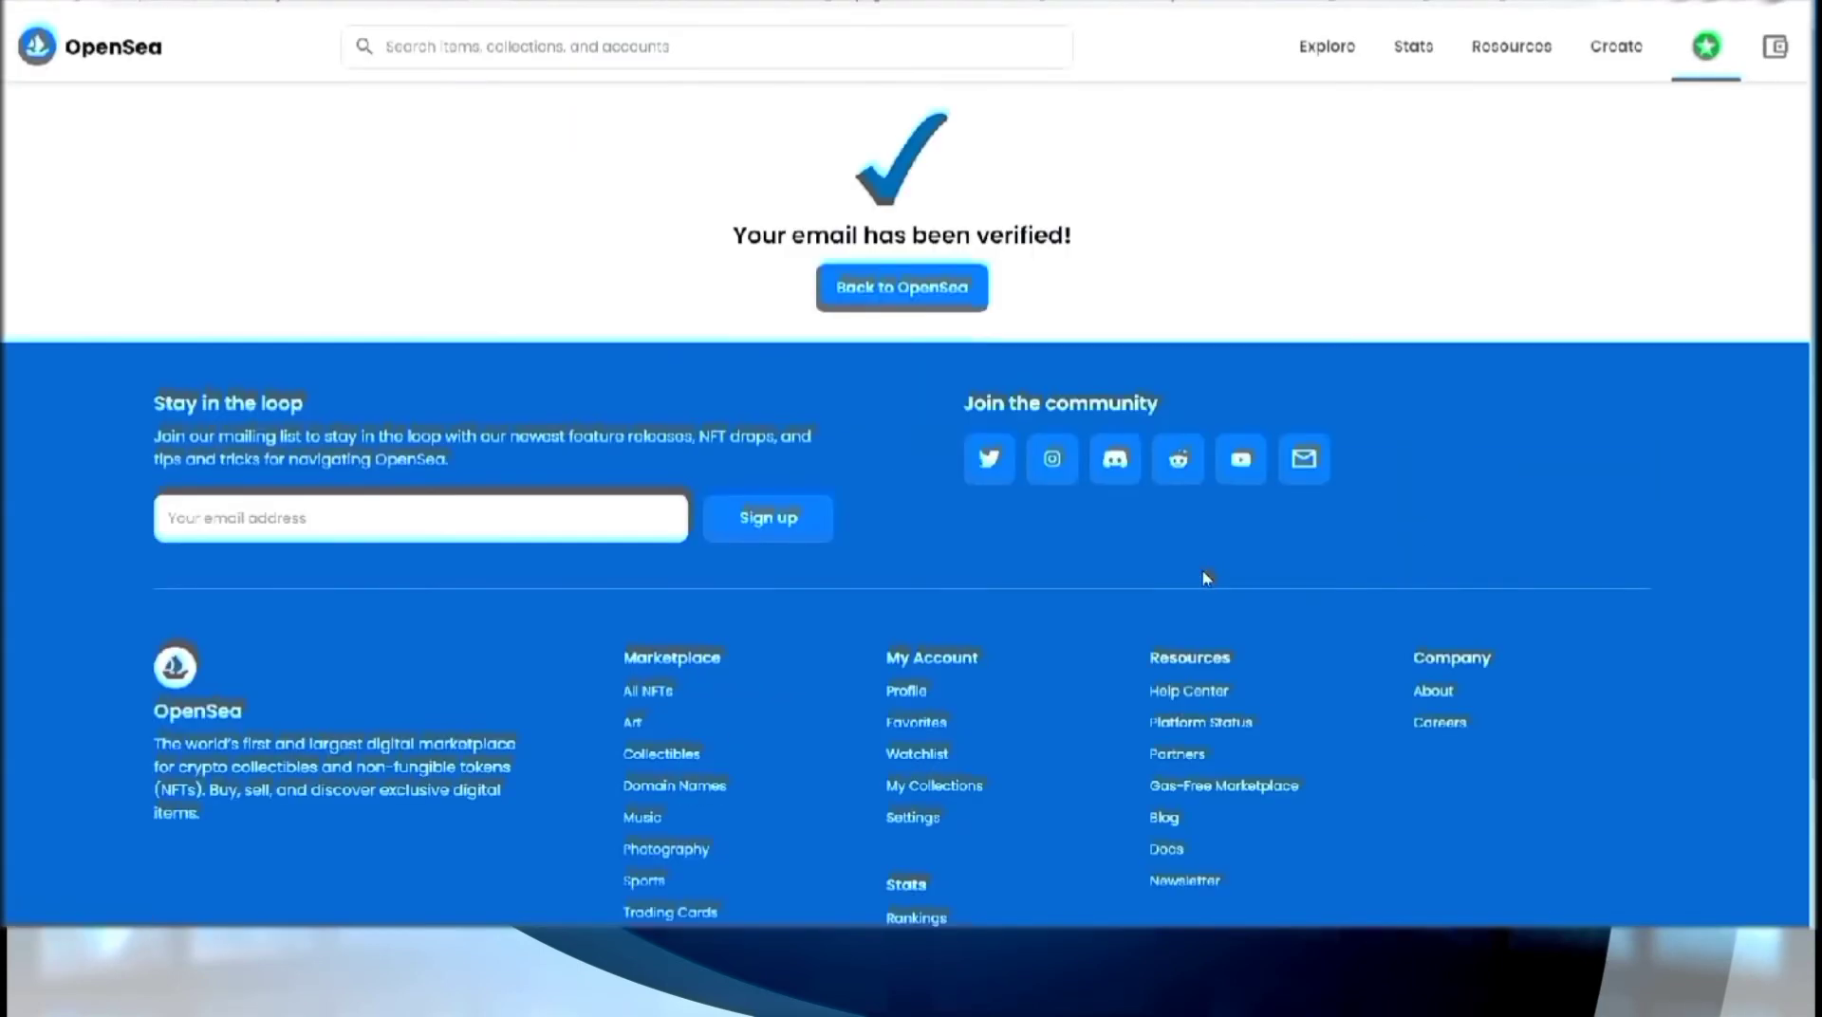
Step: Return to OpenSea from the verification page and open the form for creating a new item
click(910, 301)
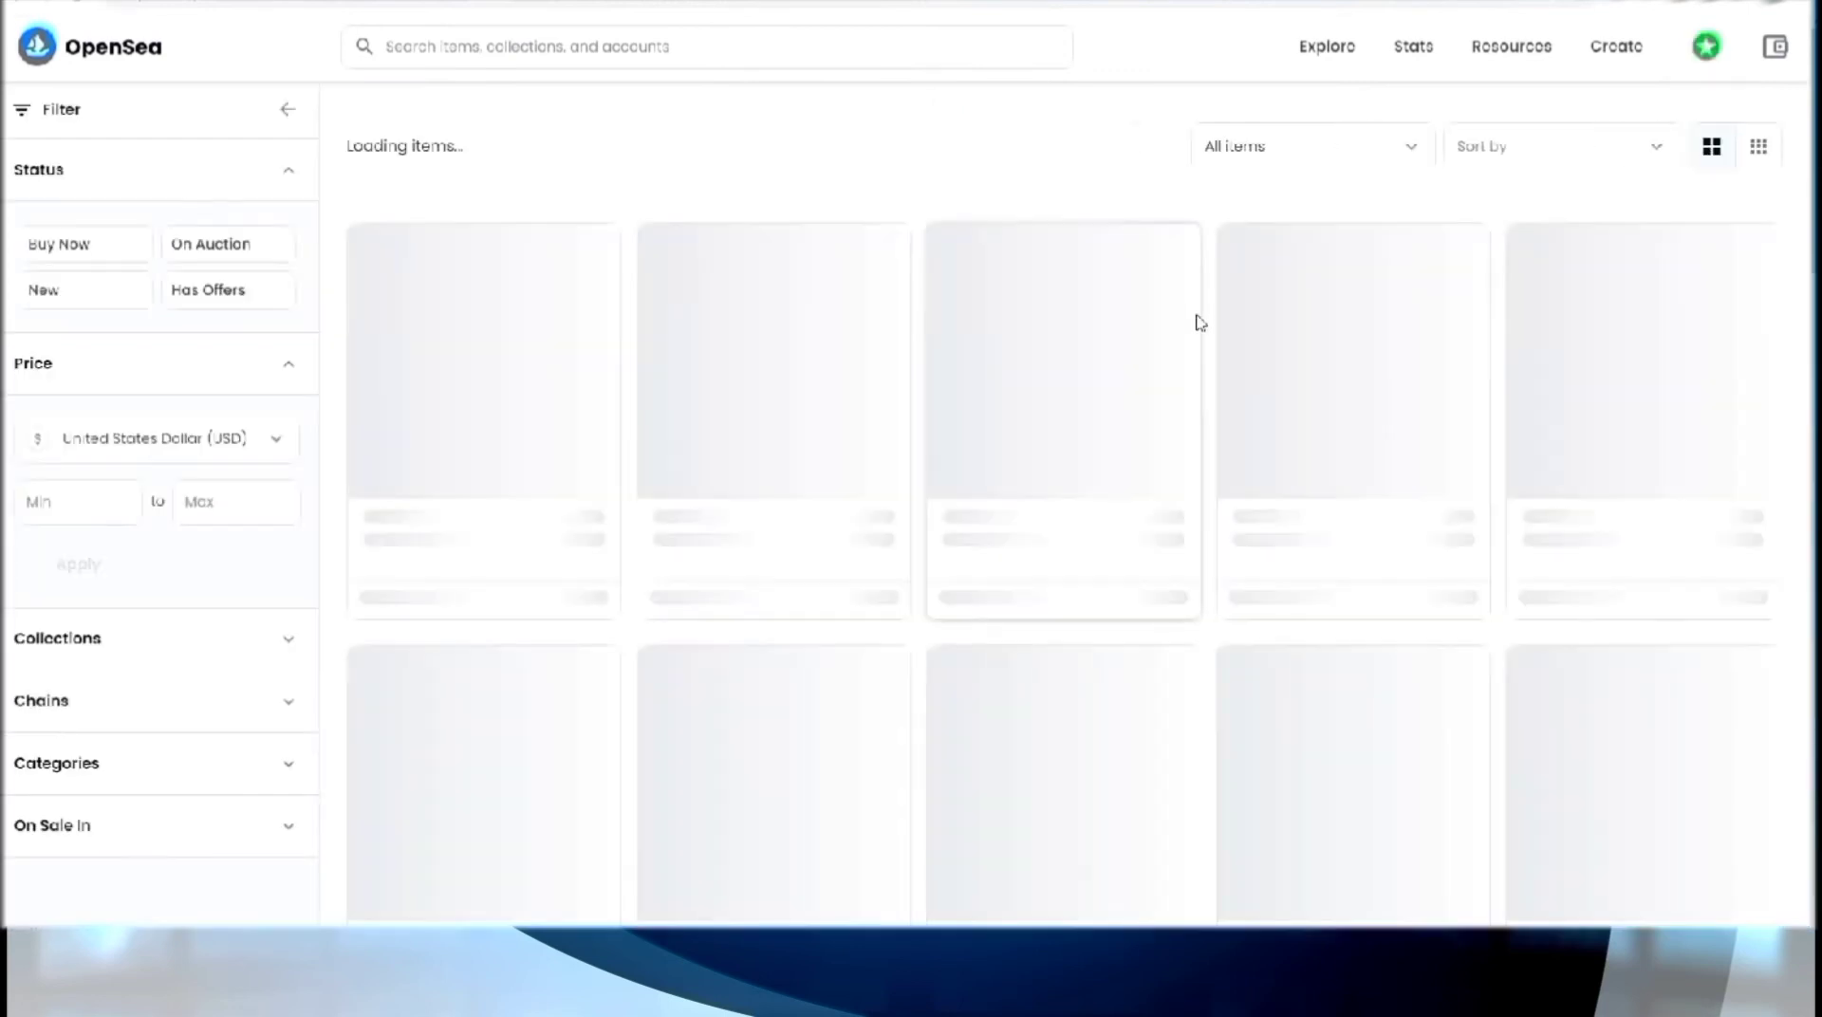
click(1625, 53)
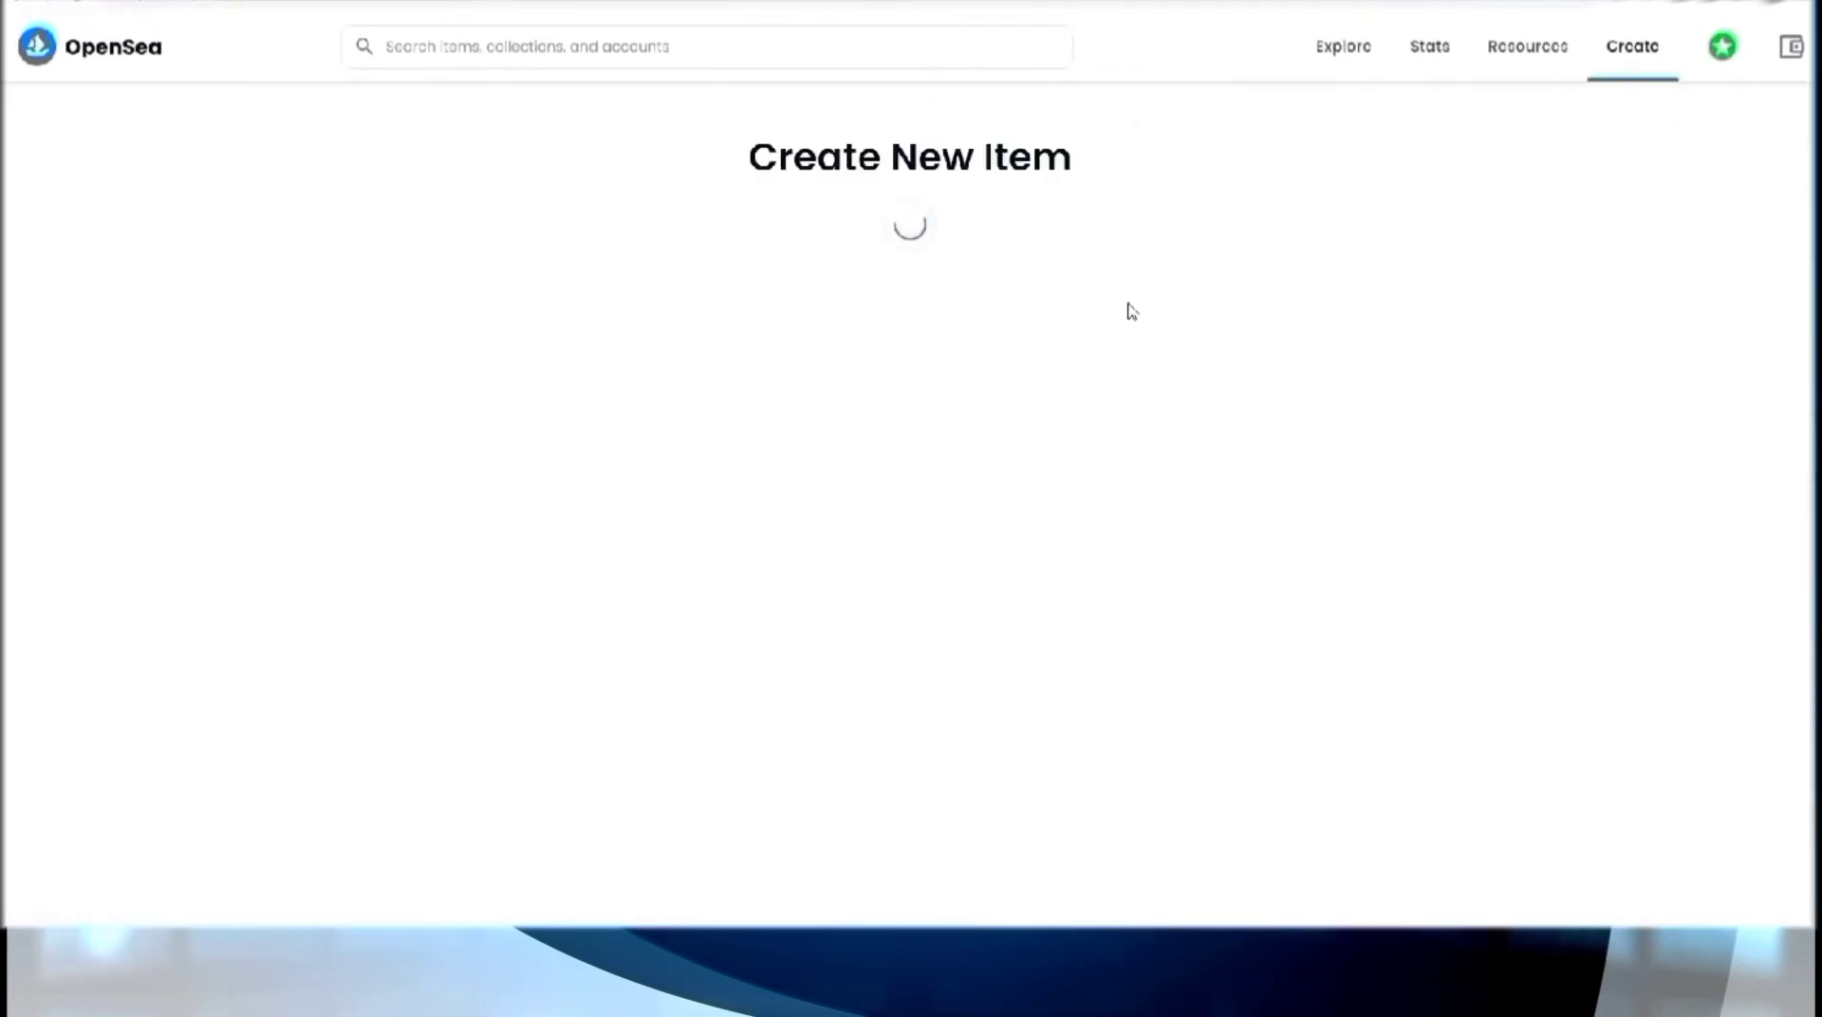
Step: Upload the white-star image from the NFT Video folder as the item's media and name the item "White Star"
click(717, 418)
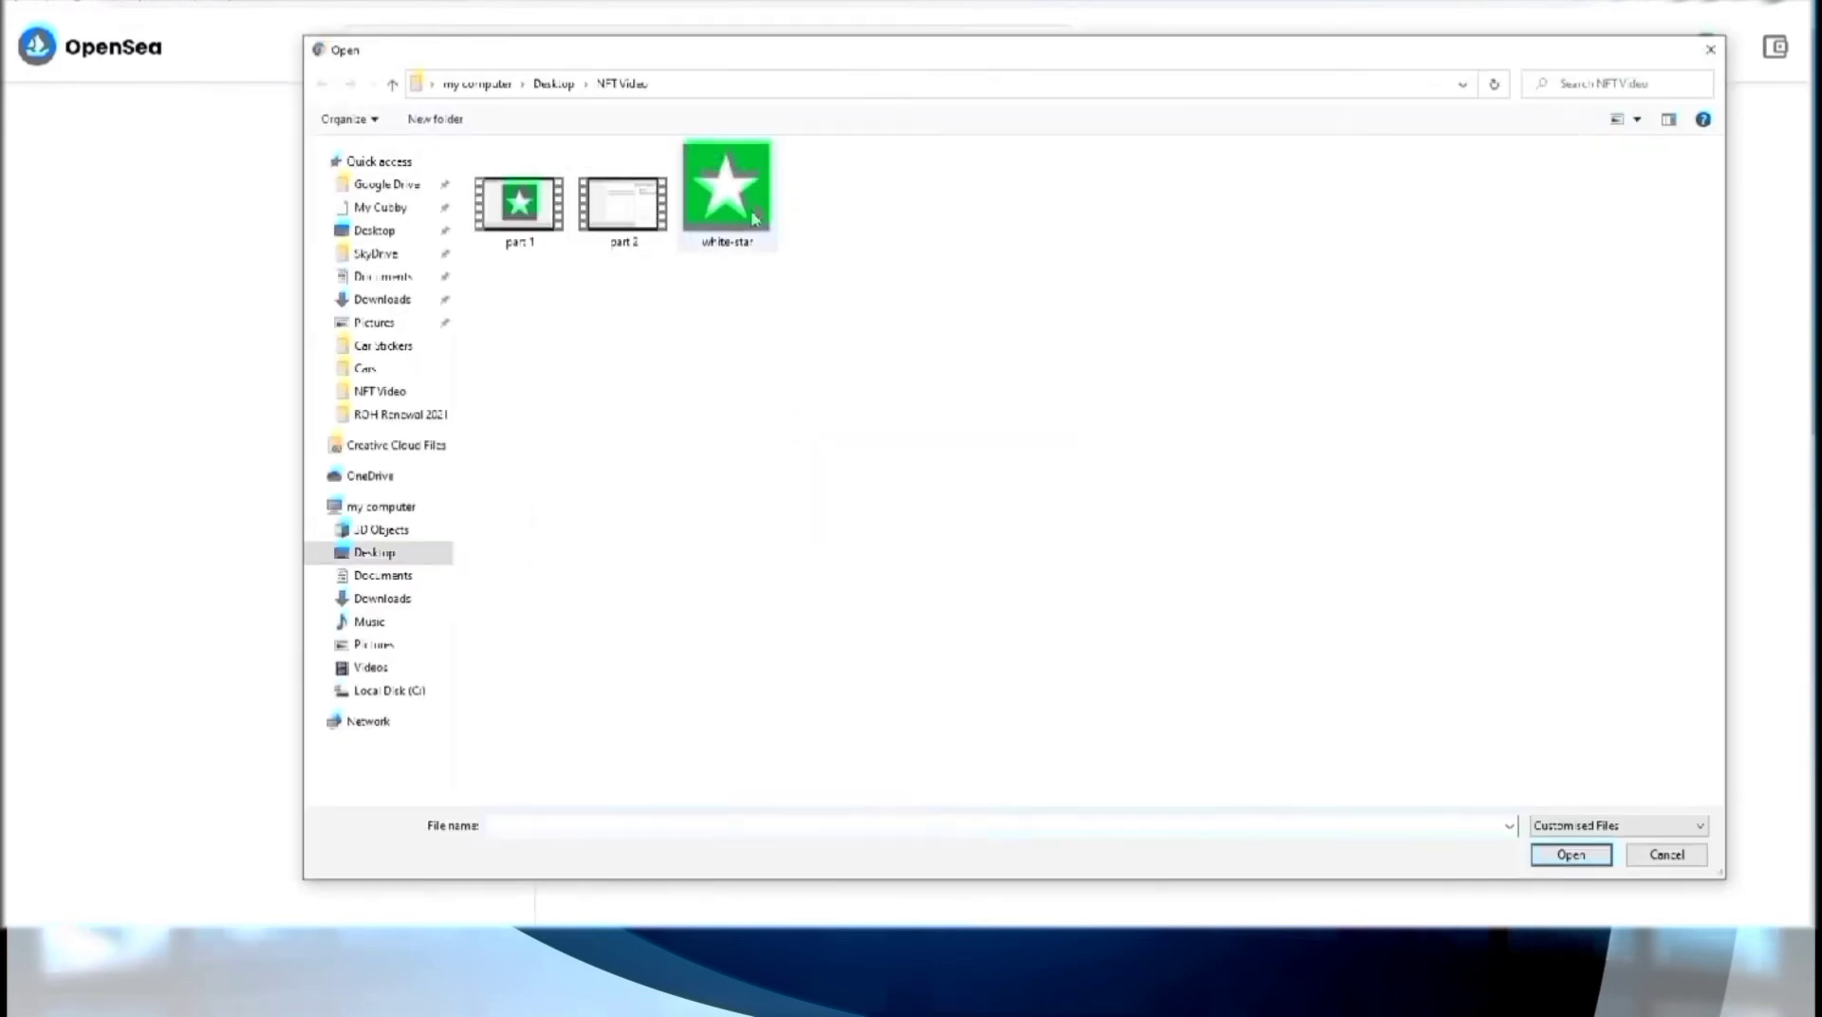
double_click(728, 187)
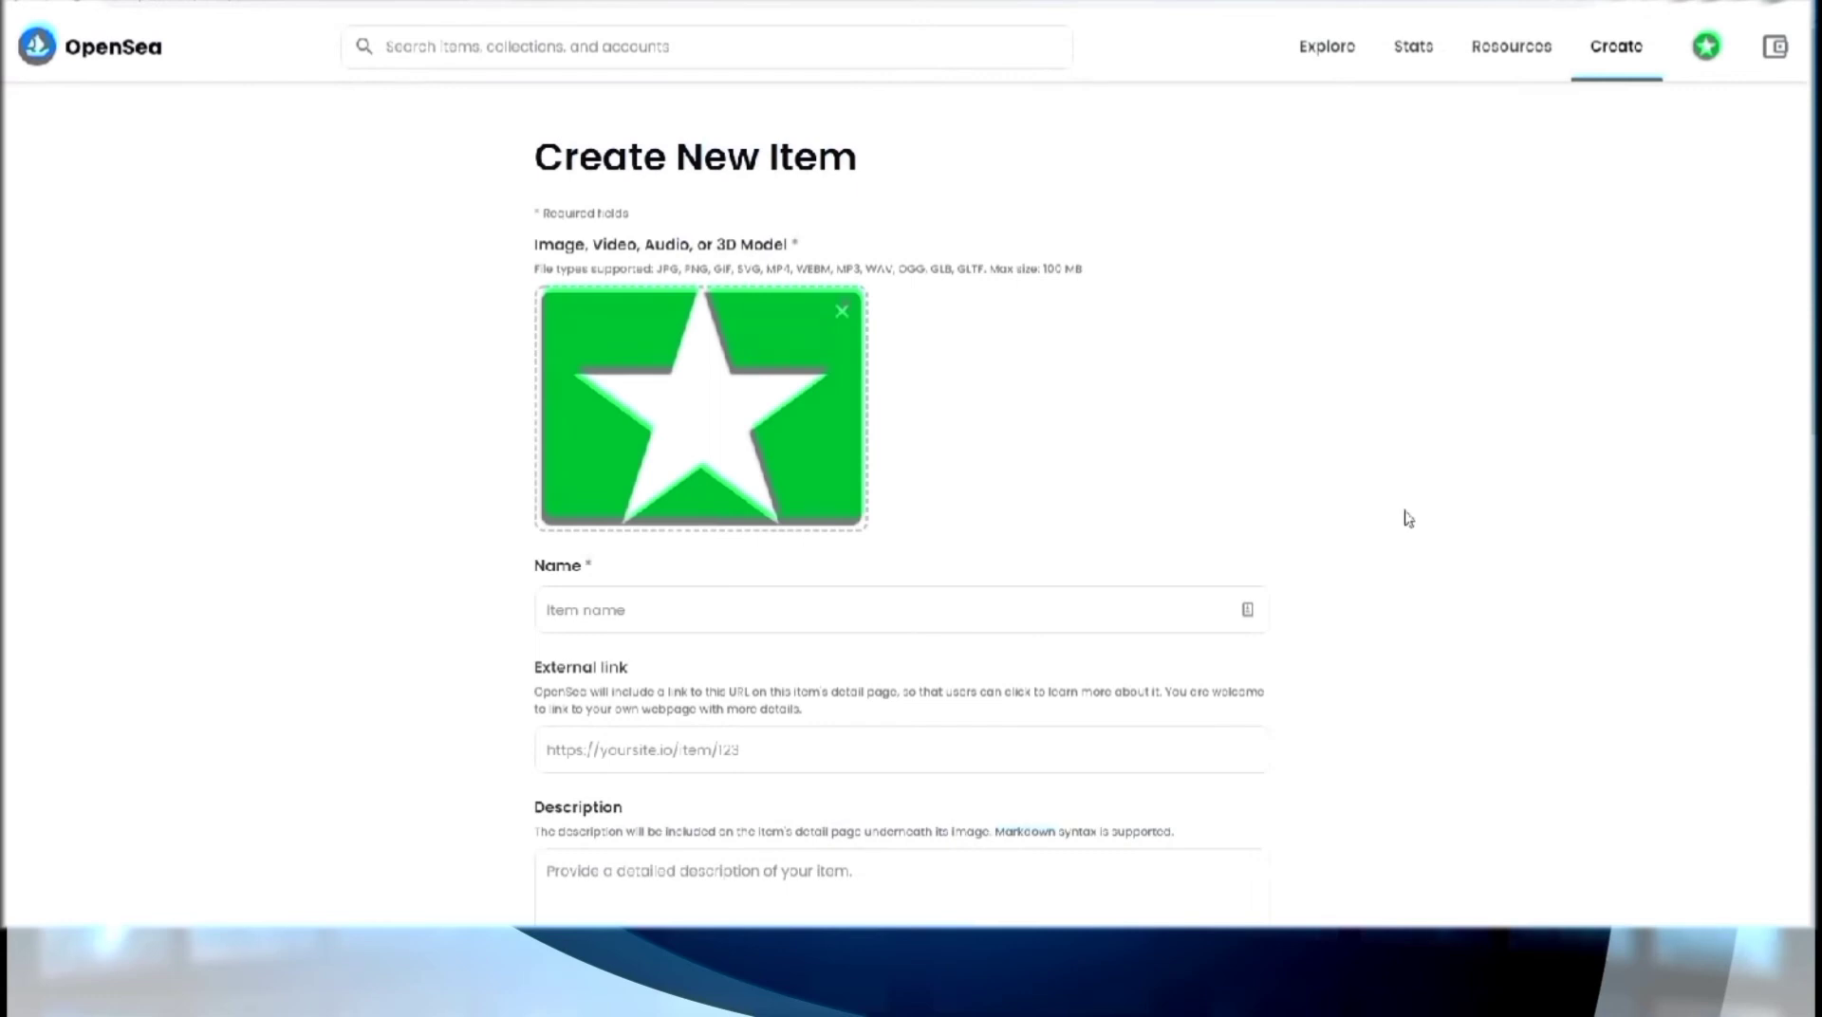
scroll(927, 516, down, 2)
click(790, 410)
text(White S)
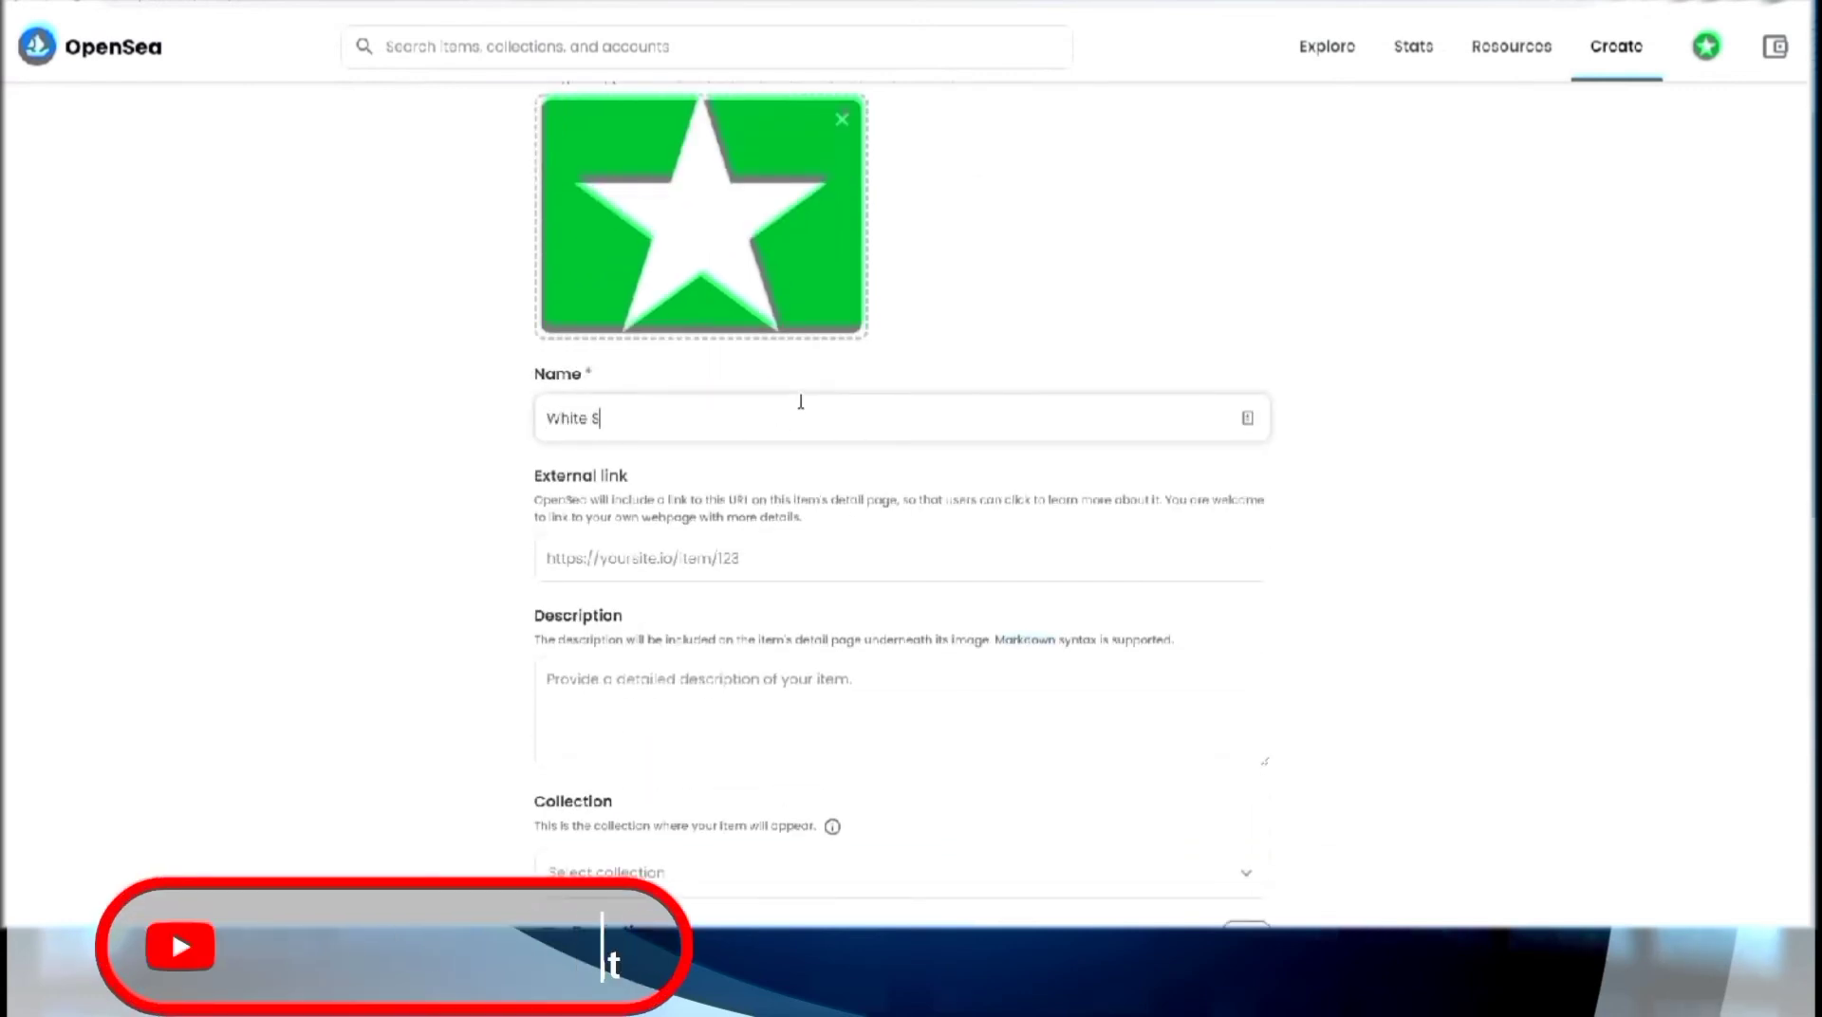
text(tar)
Step: Leave the external link empty and enter the item description "Our First NFT for the dole purpose of Learning."
click(690, 558)
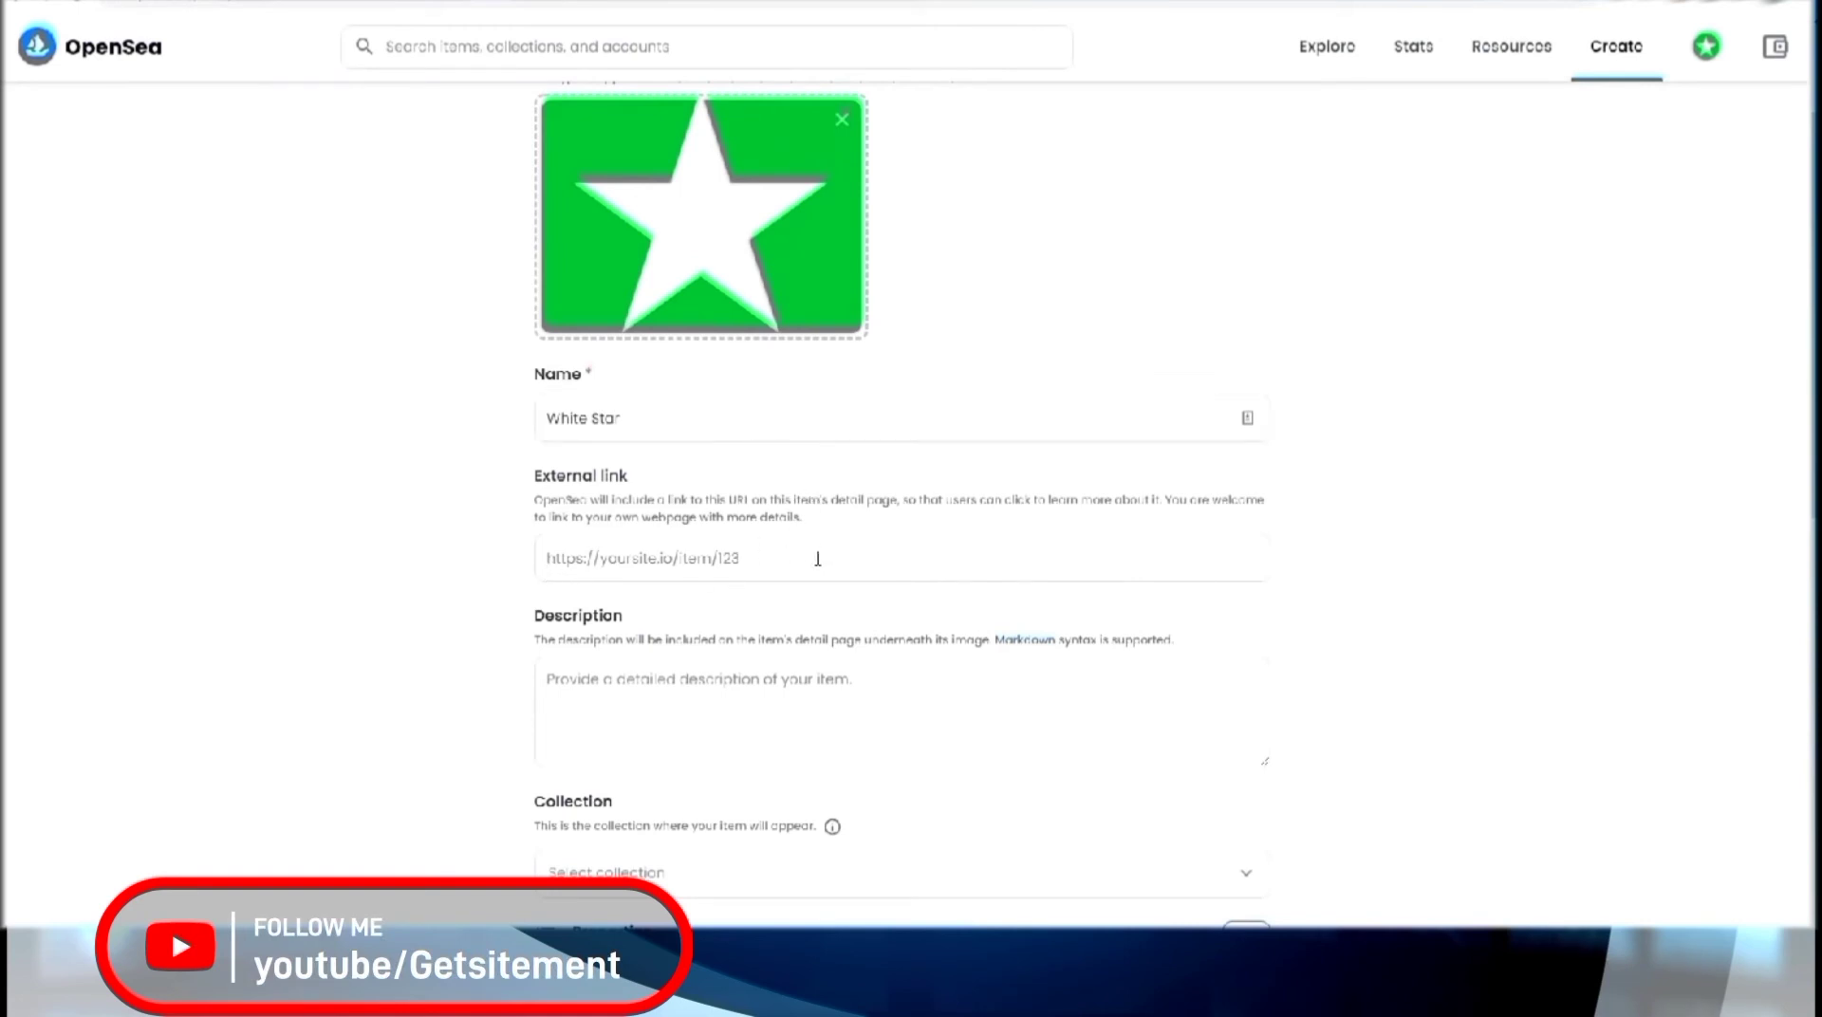
scroll(655, 583, down, 2)
click(681, 494)
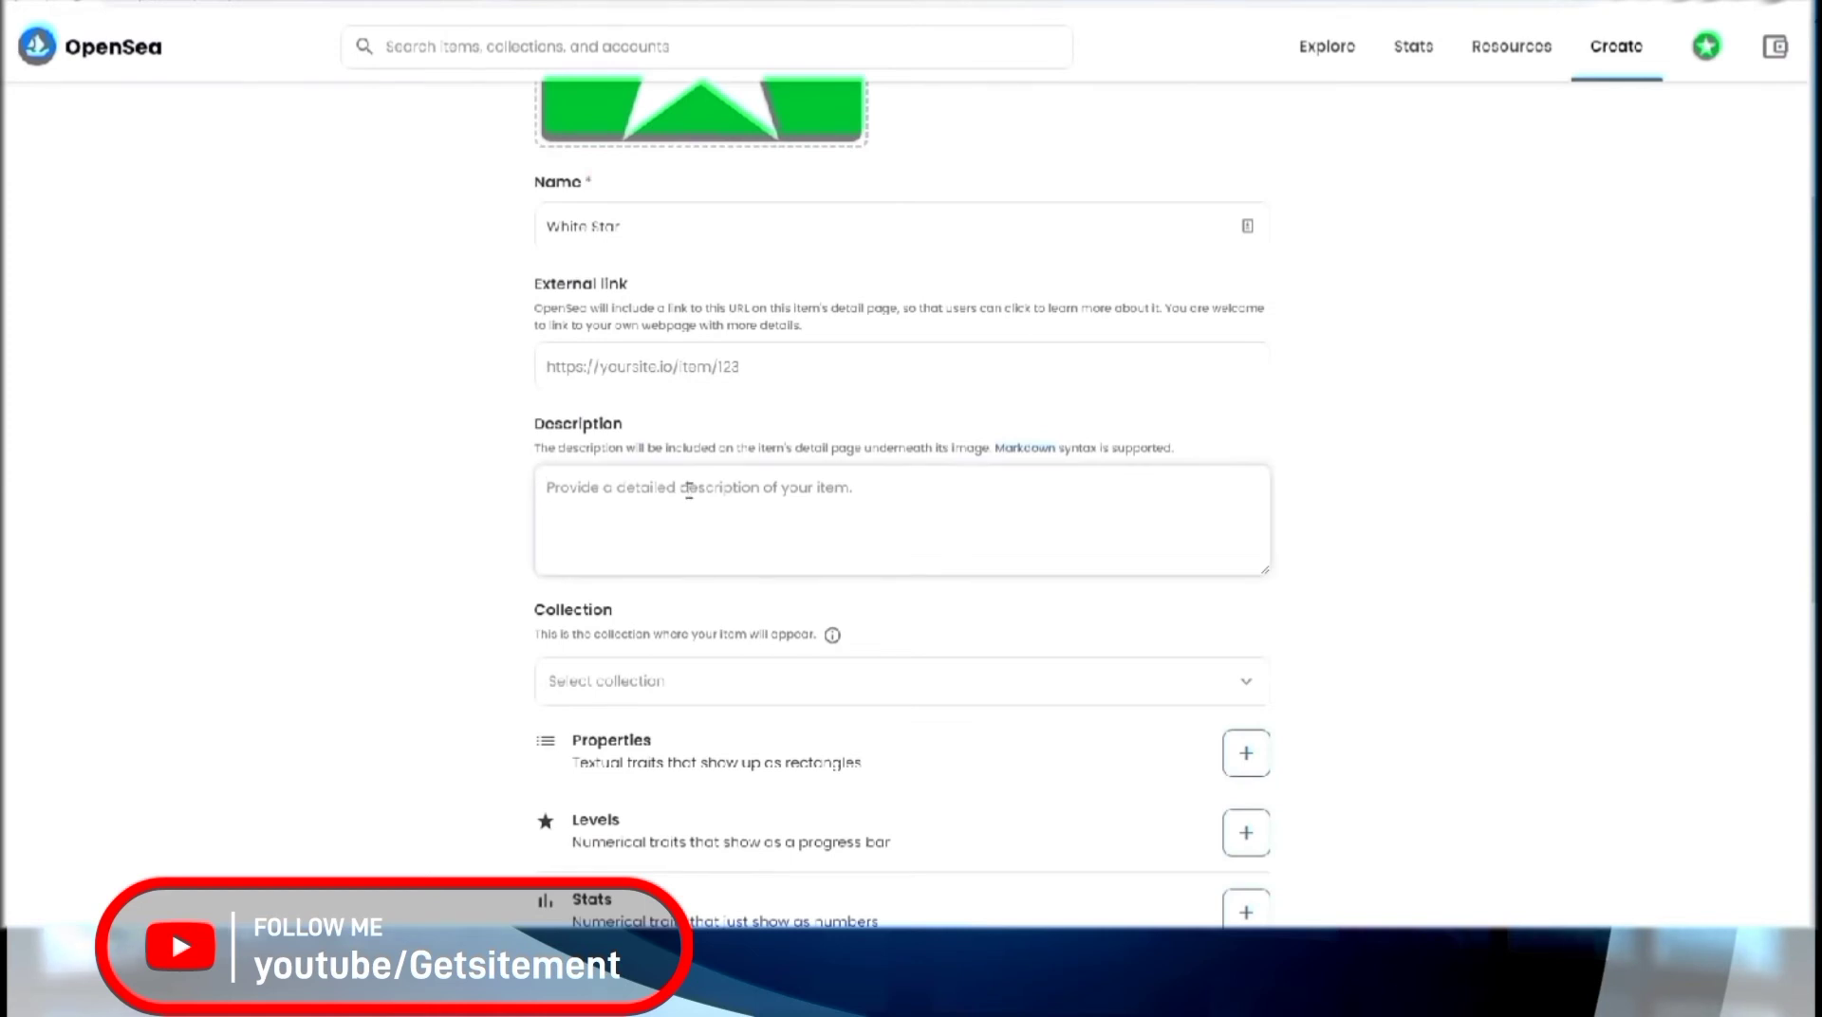
text(Our First)
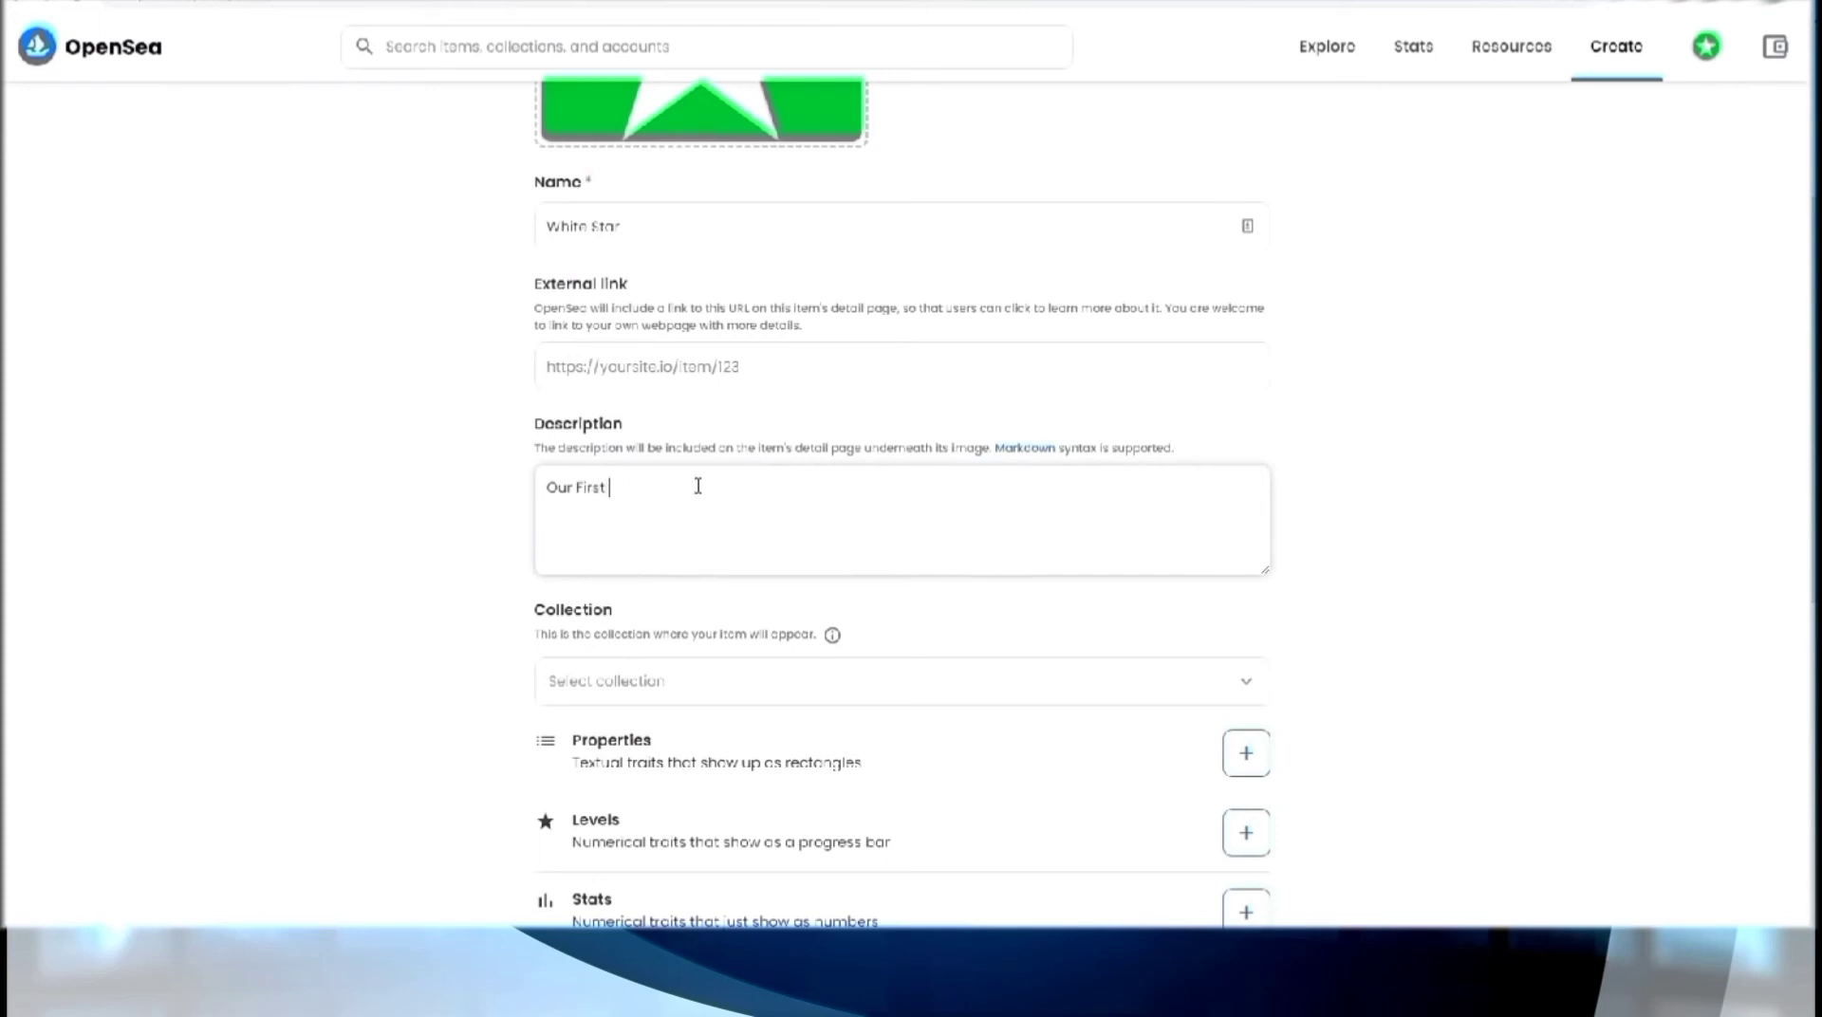
text( NFT for the dole purpose of L)
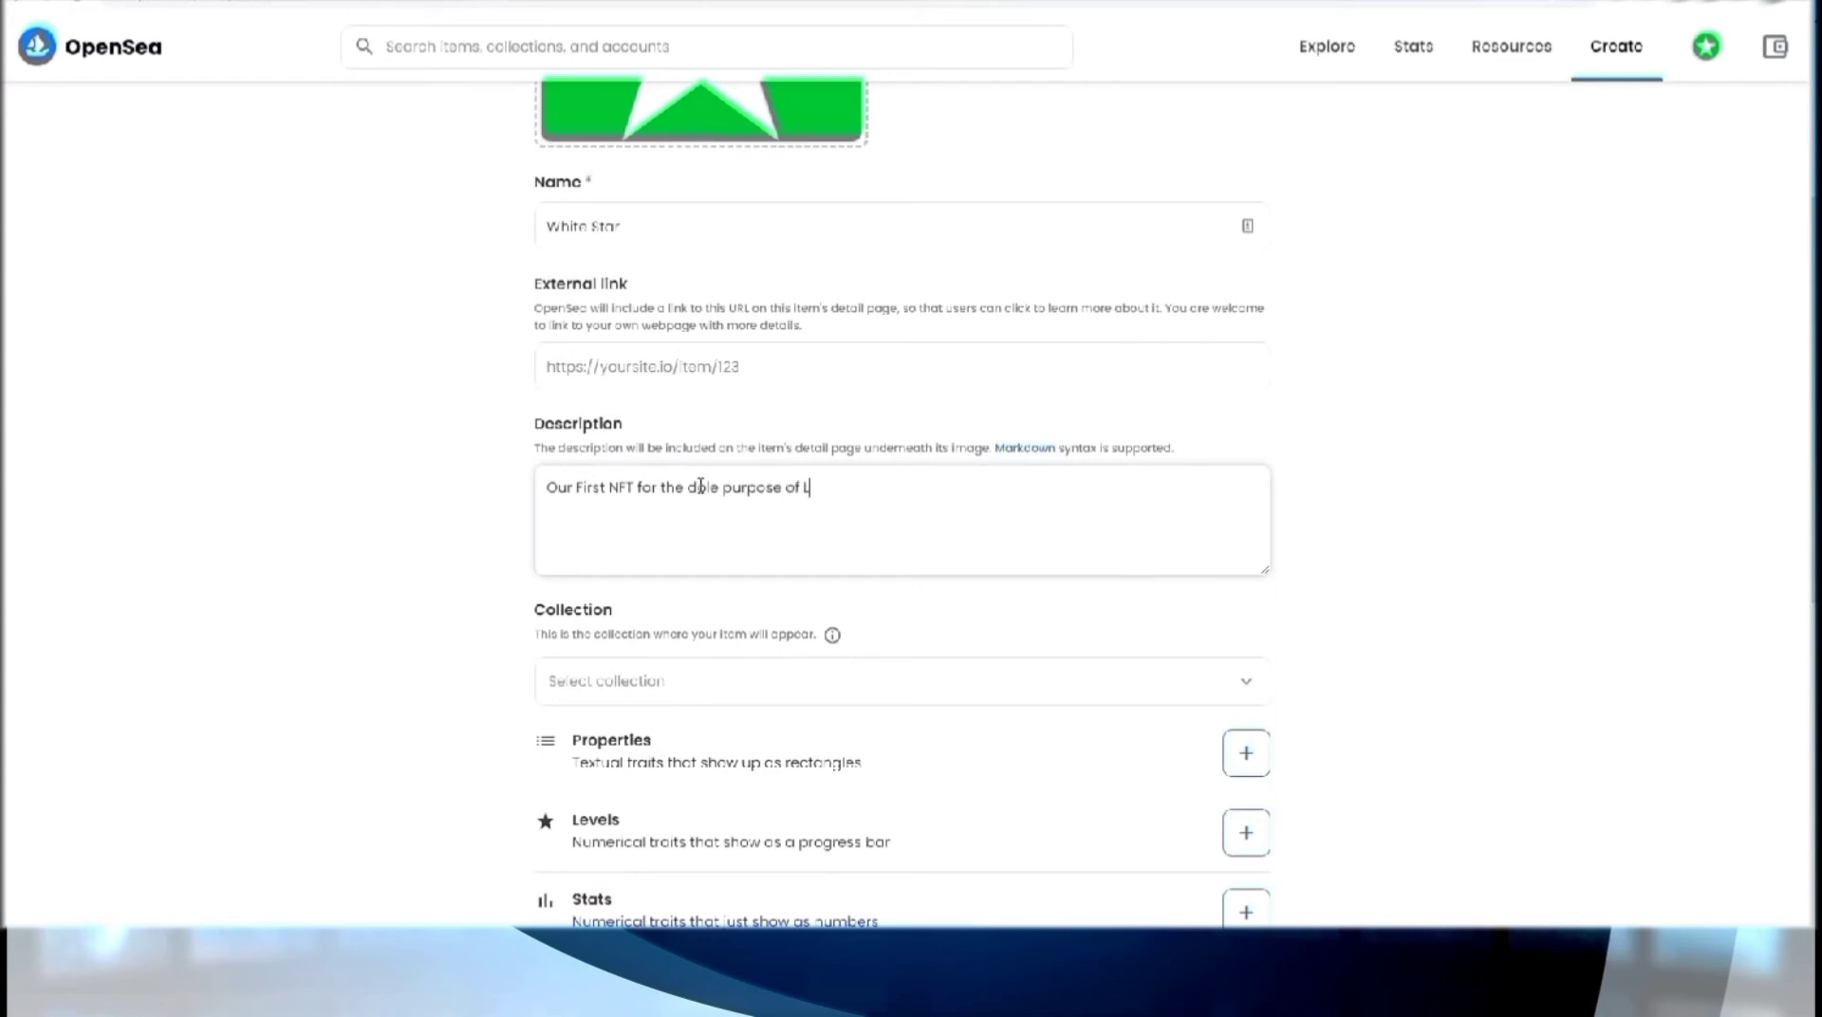
text(earning.)
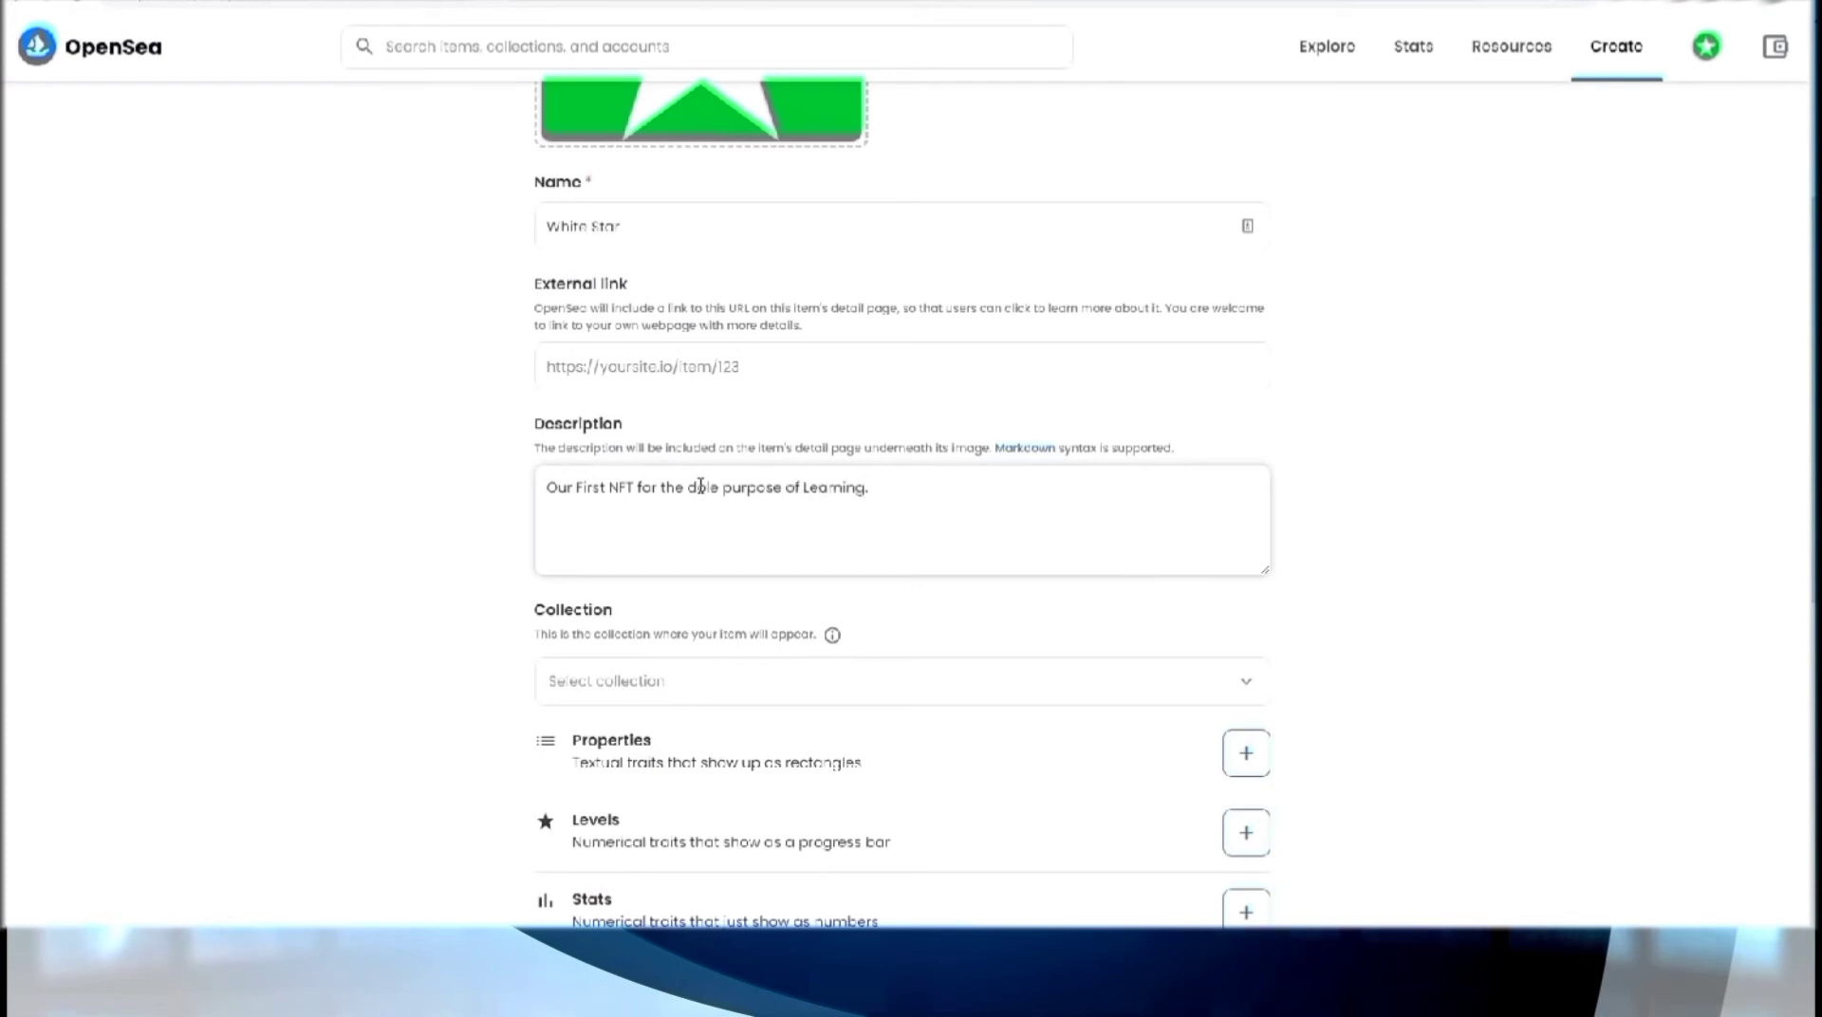
Step: Set the item's blockchain to Polygon, leaving the collection and trait options untouched, and create the item
scroll(561, 596, down, 3)
scroll(533, 610, up, 2)
scroll(533, 516, down, 2)
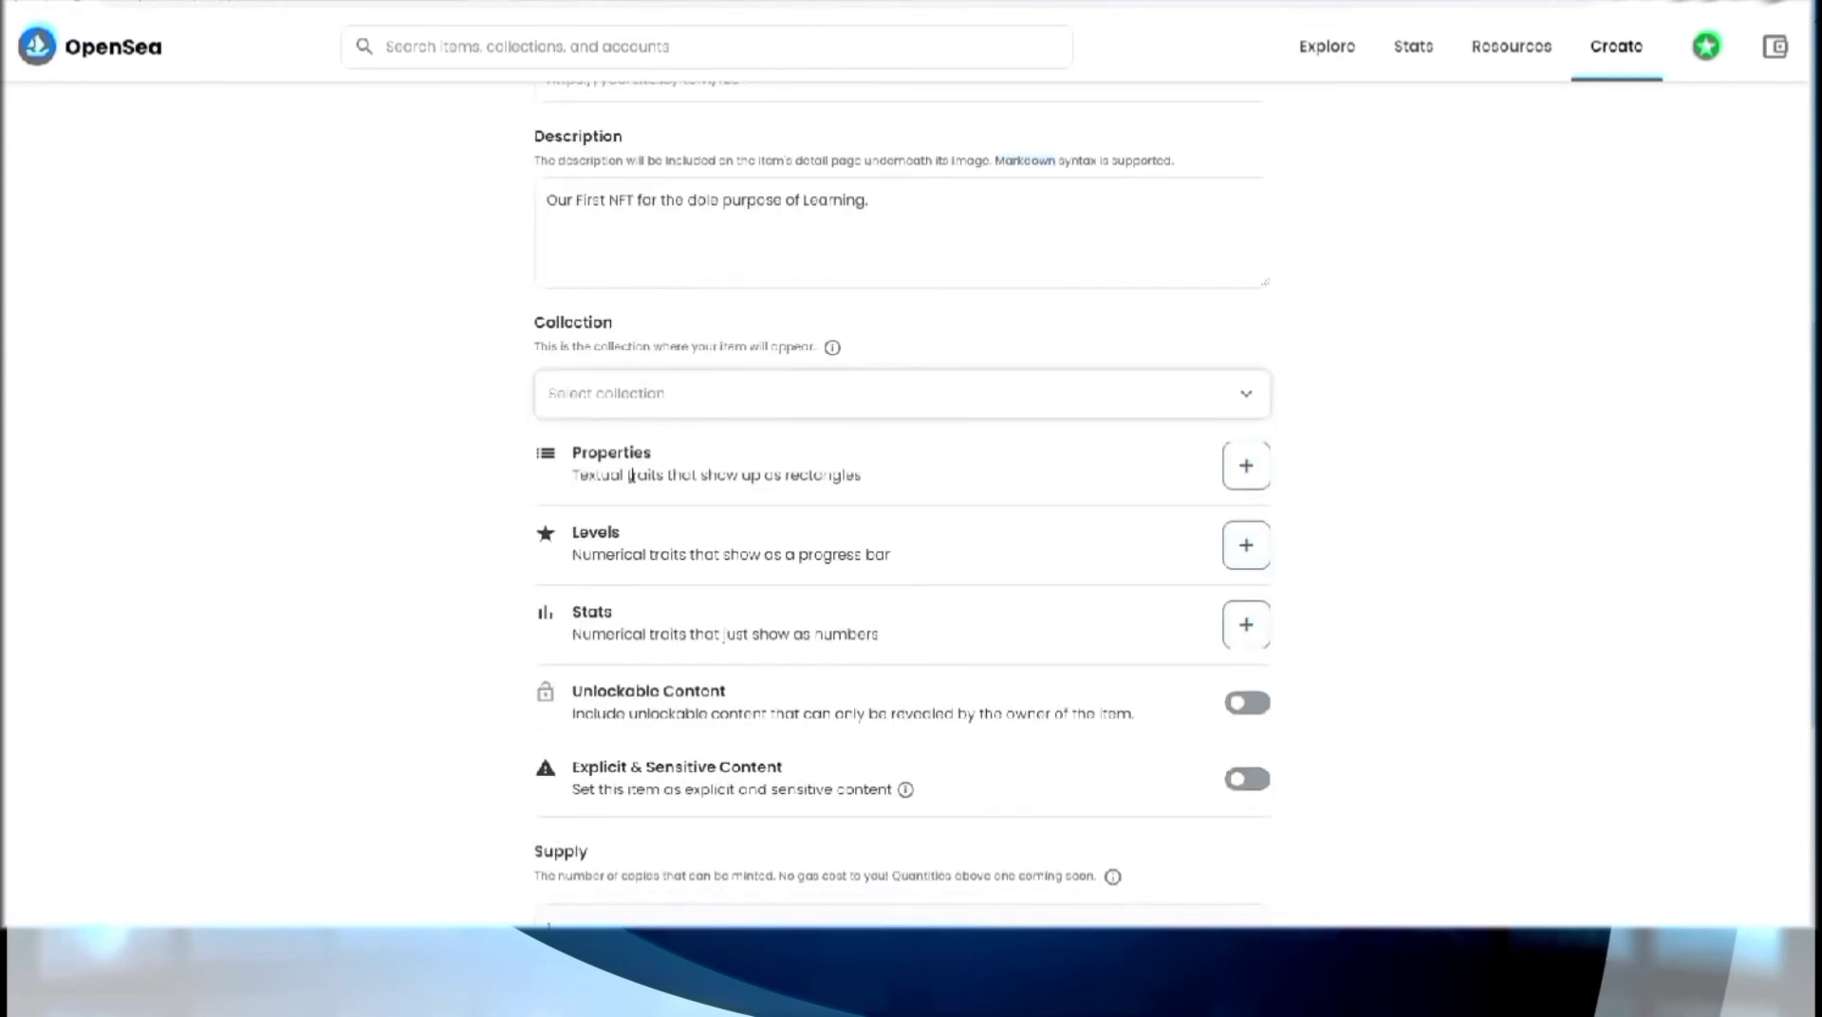
scroll(1354, 553, down, 2)
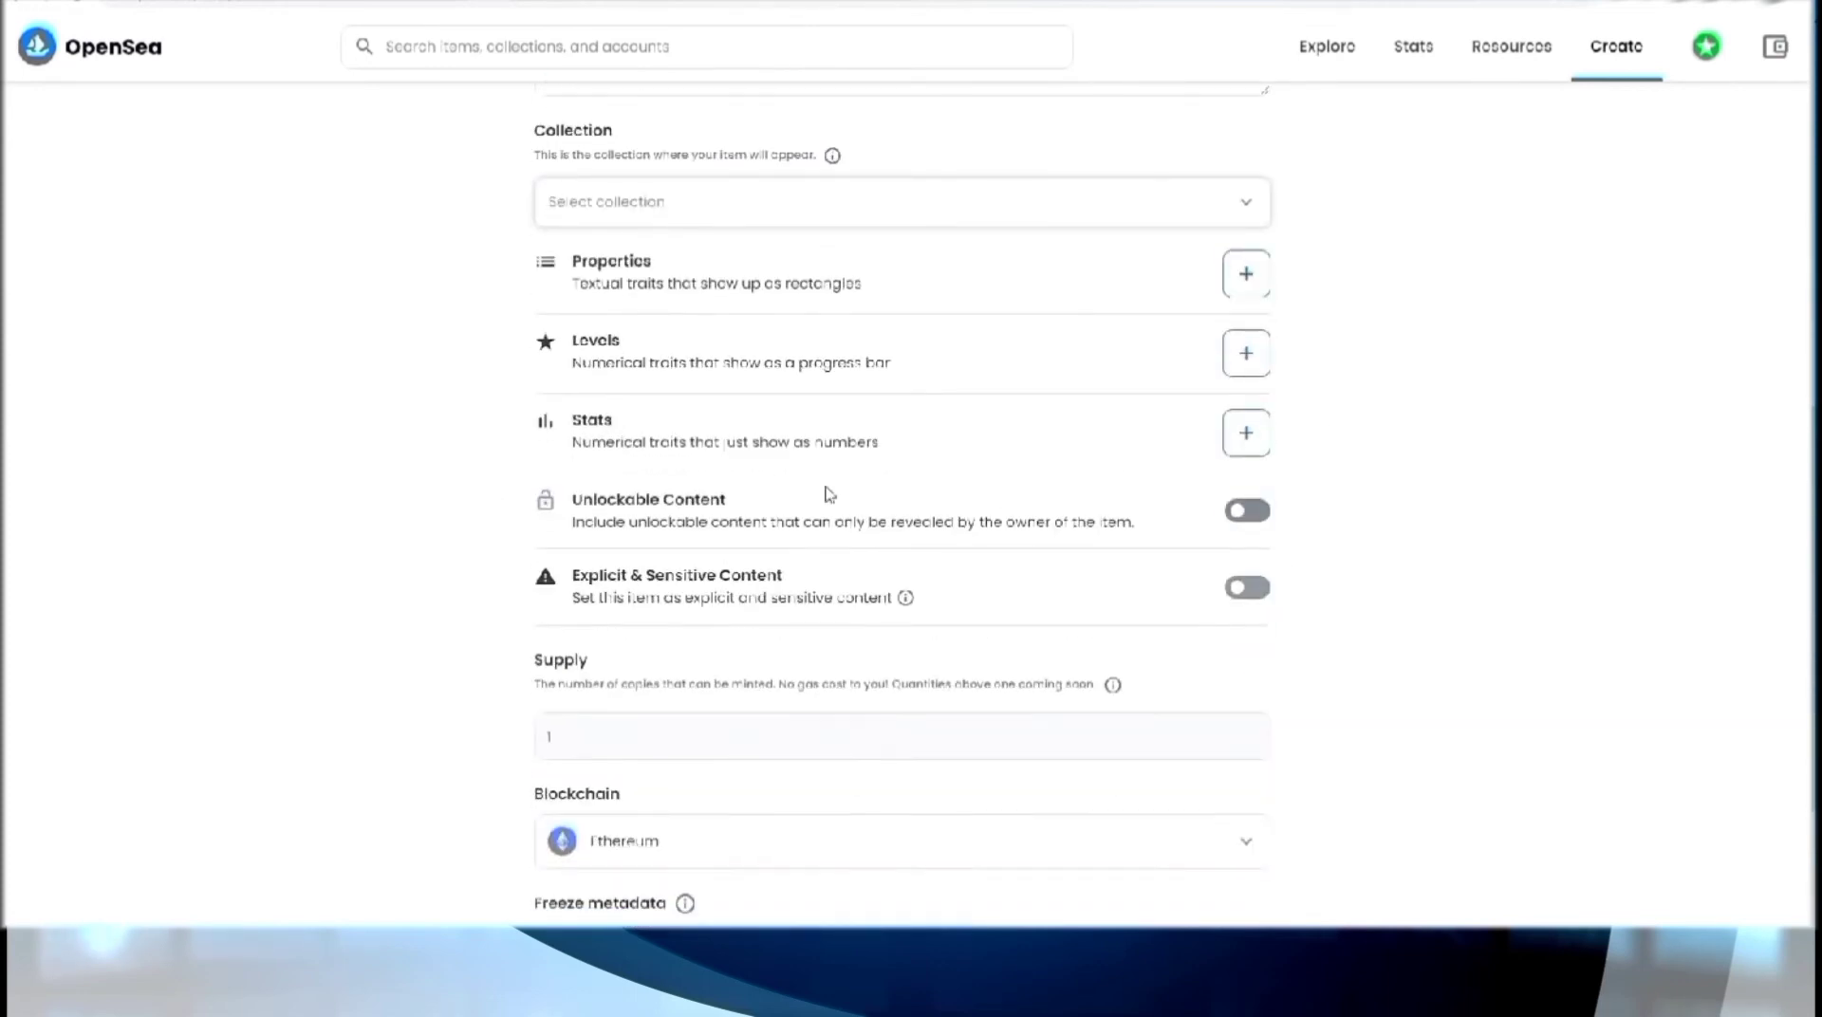
scroll(804, 493, down, 1)
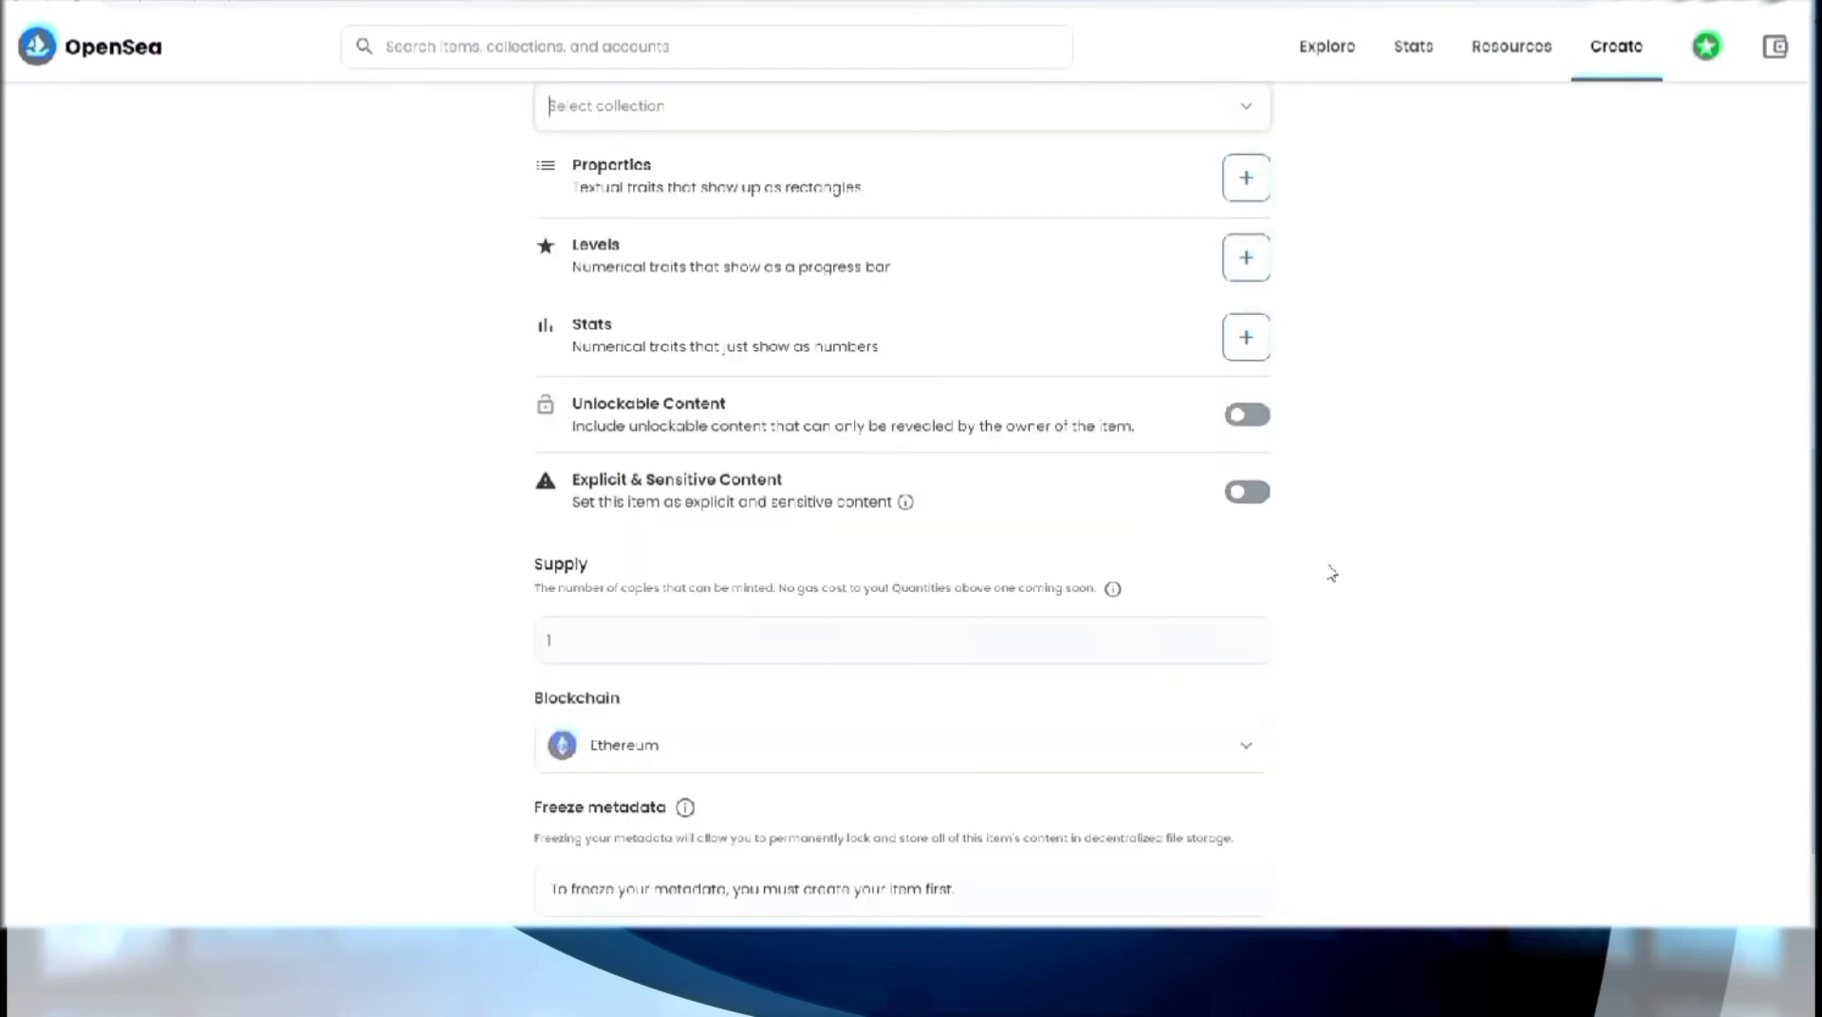
scroll(1331, 573, down, 2)
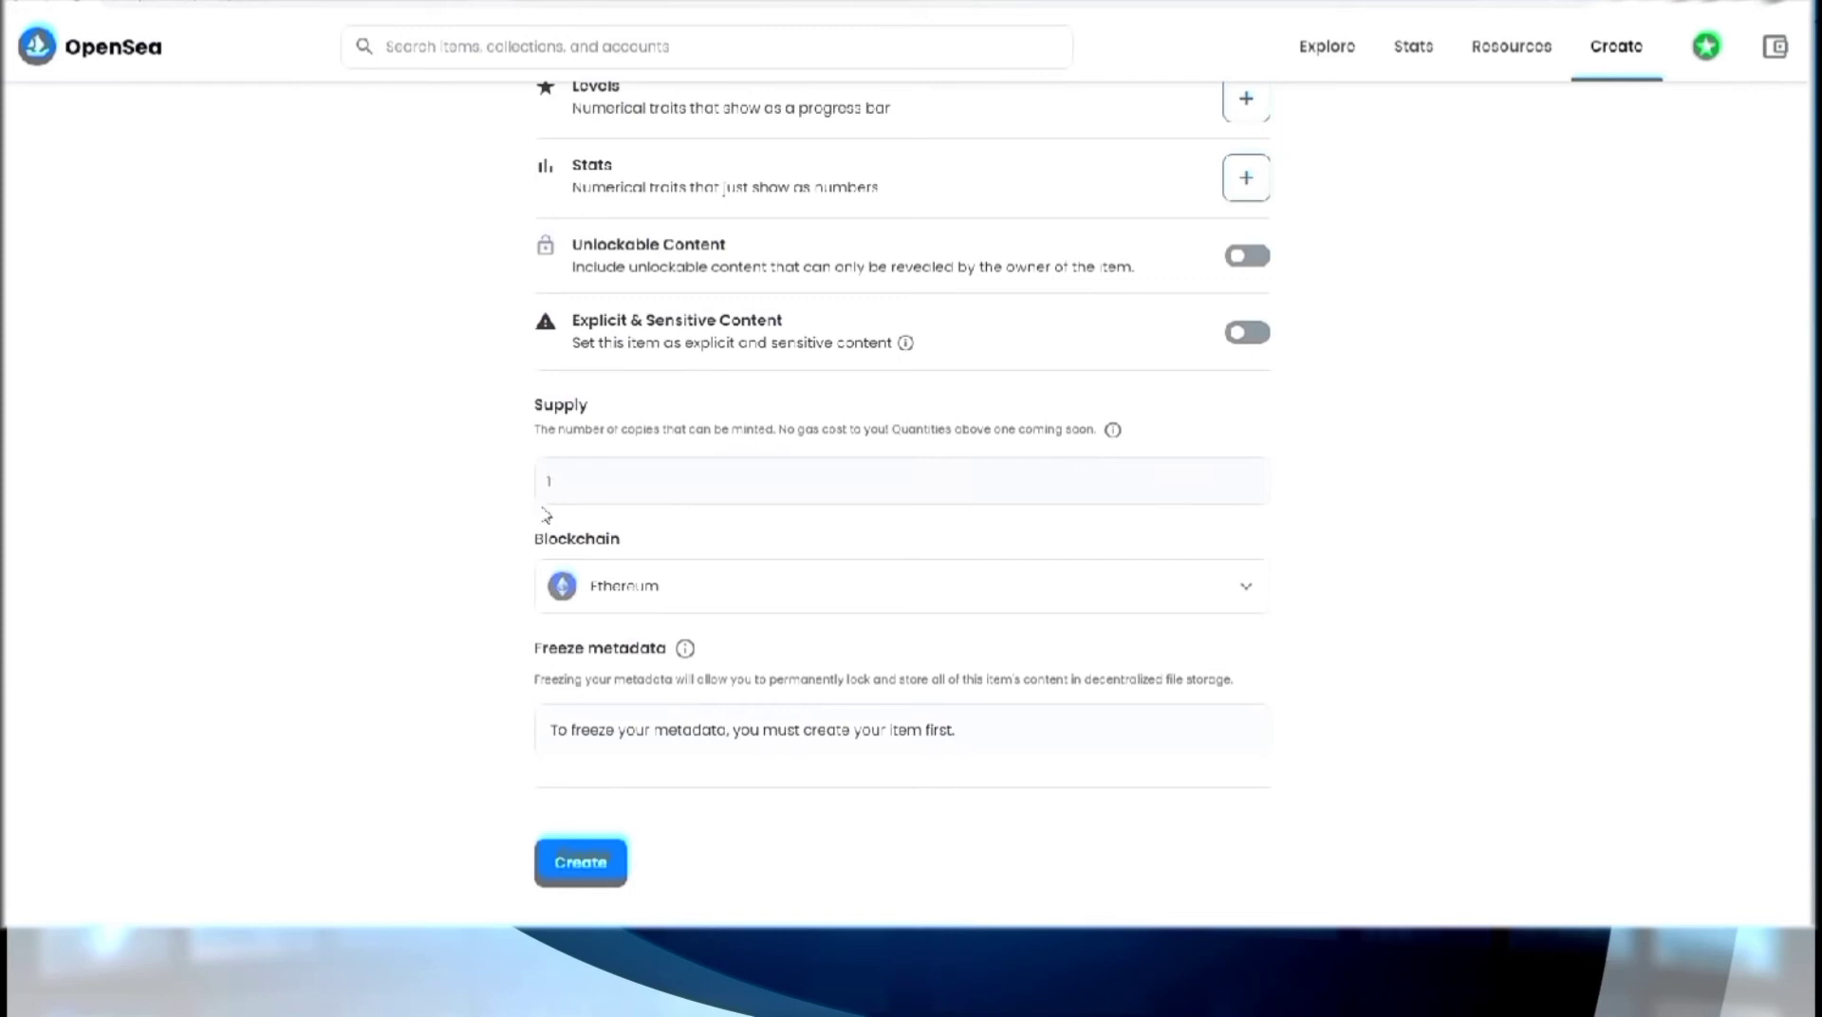
click(773, 598)
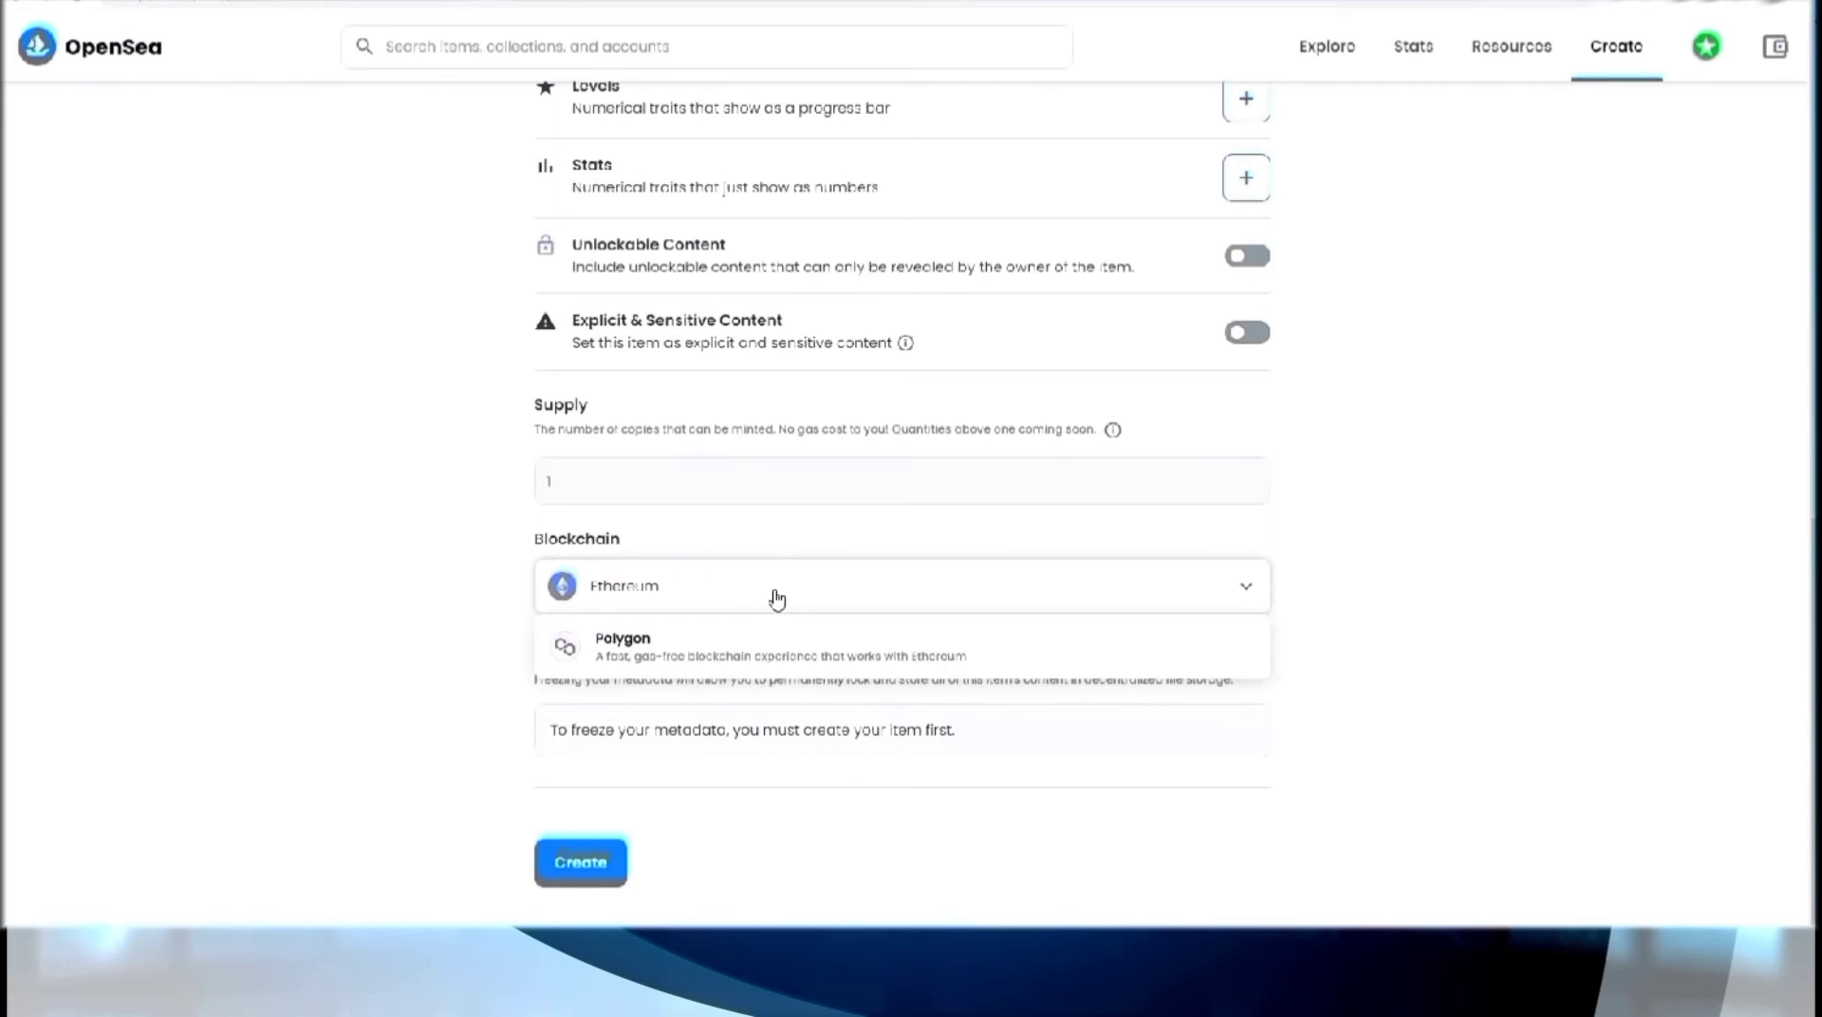
click(768, 653)
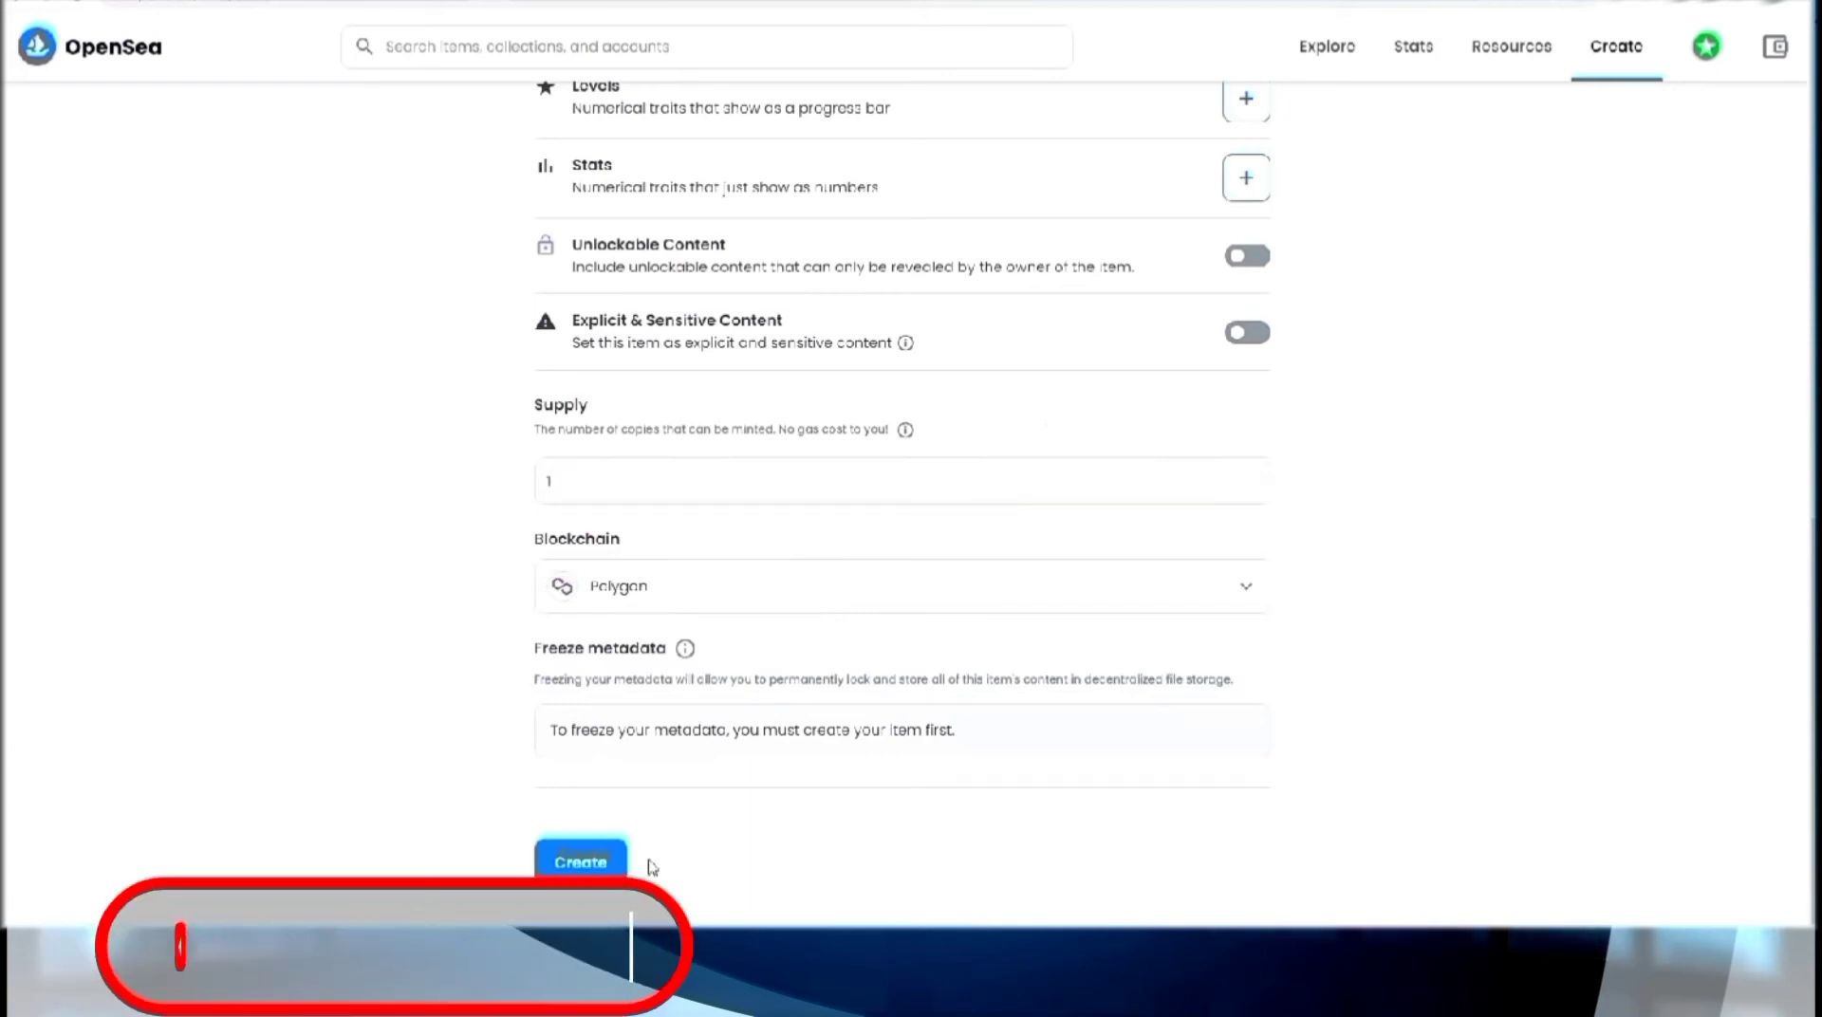
click(581, 863)
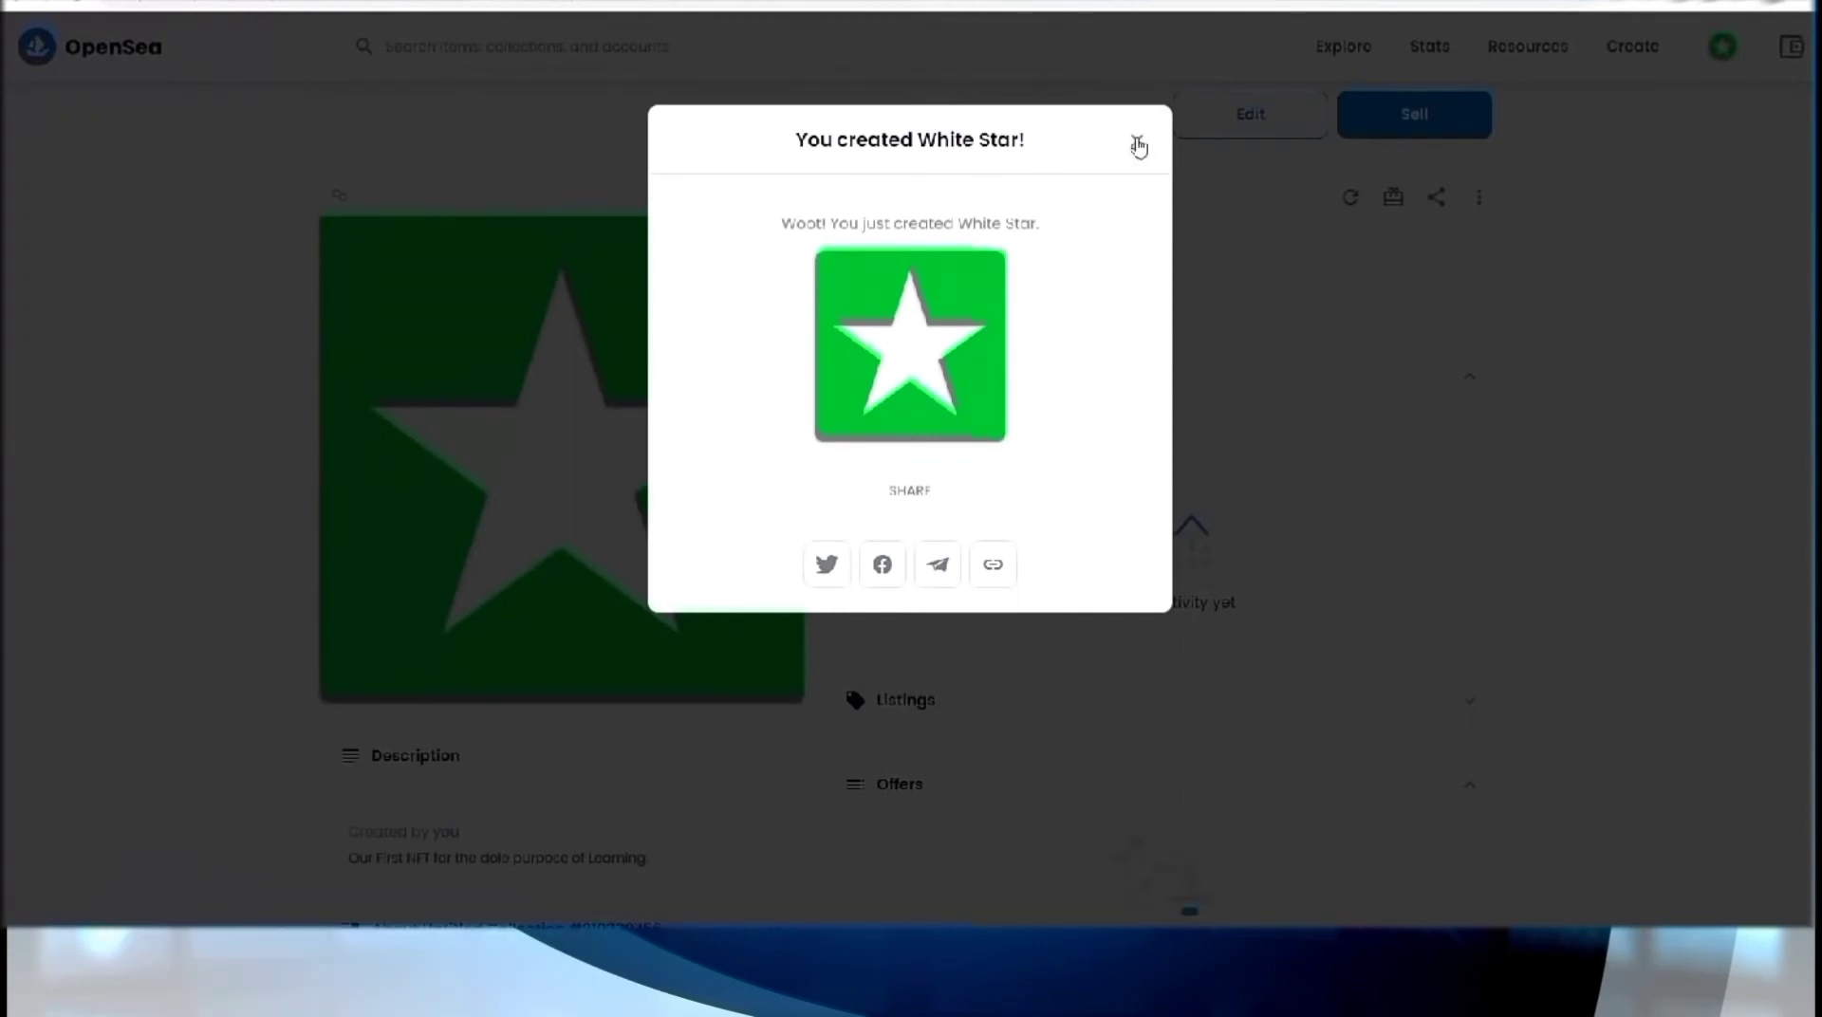
Step: Close the creation confirmation and examine the White Star item page, including its Item Activity section
click(1138, 144)
scroll(1361, 588, down, 1)
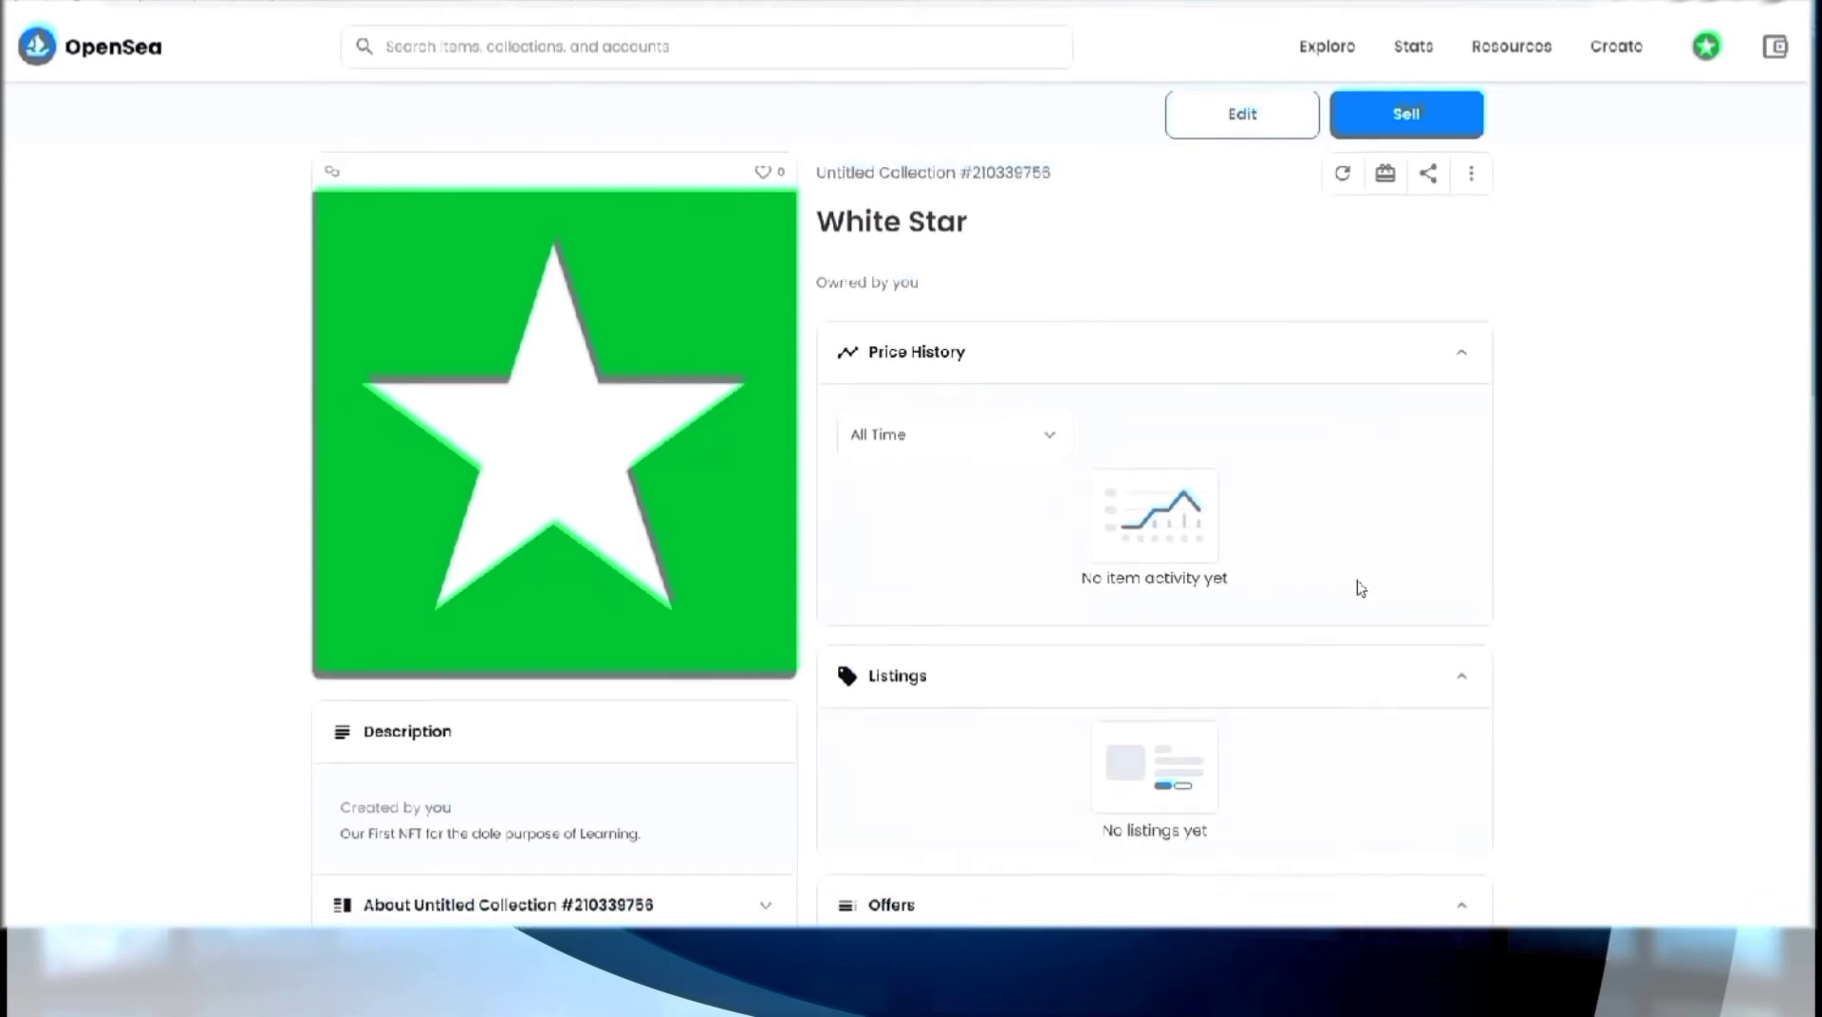
scroll(1361, 589, down, 5)
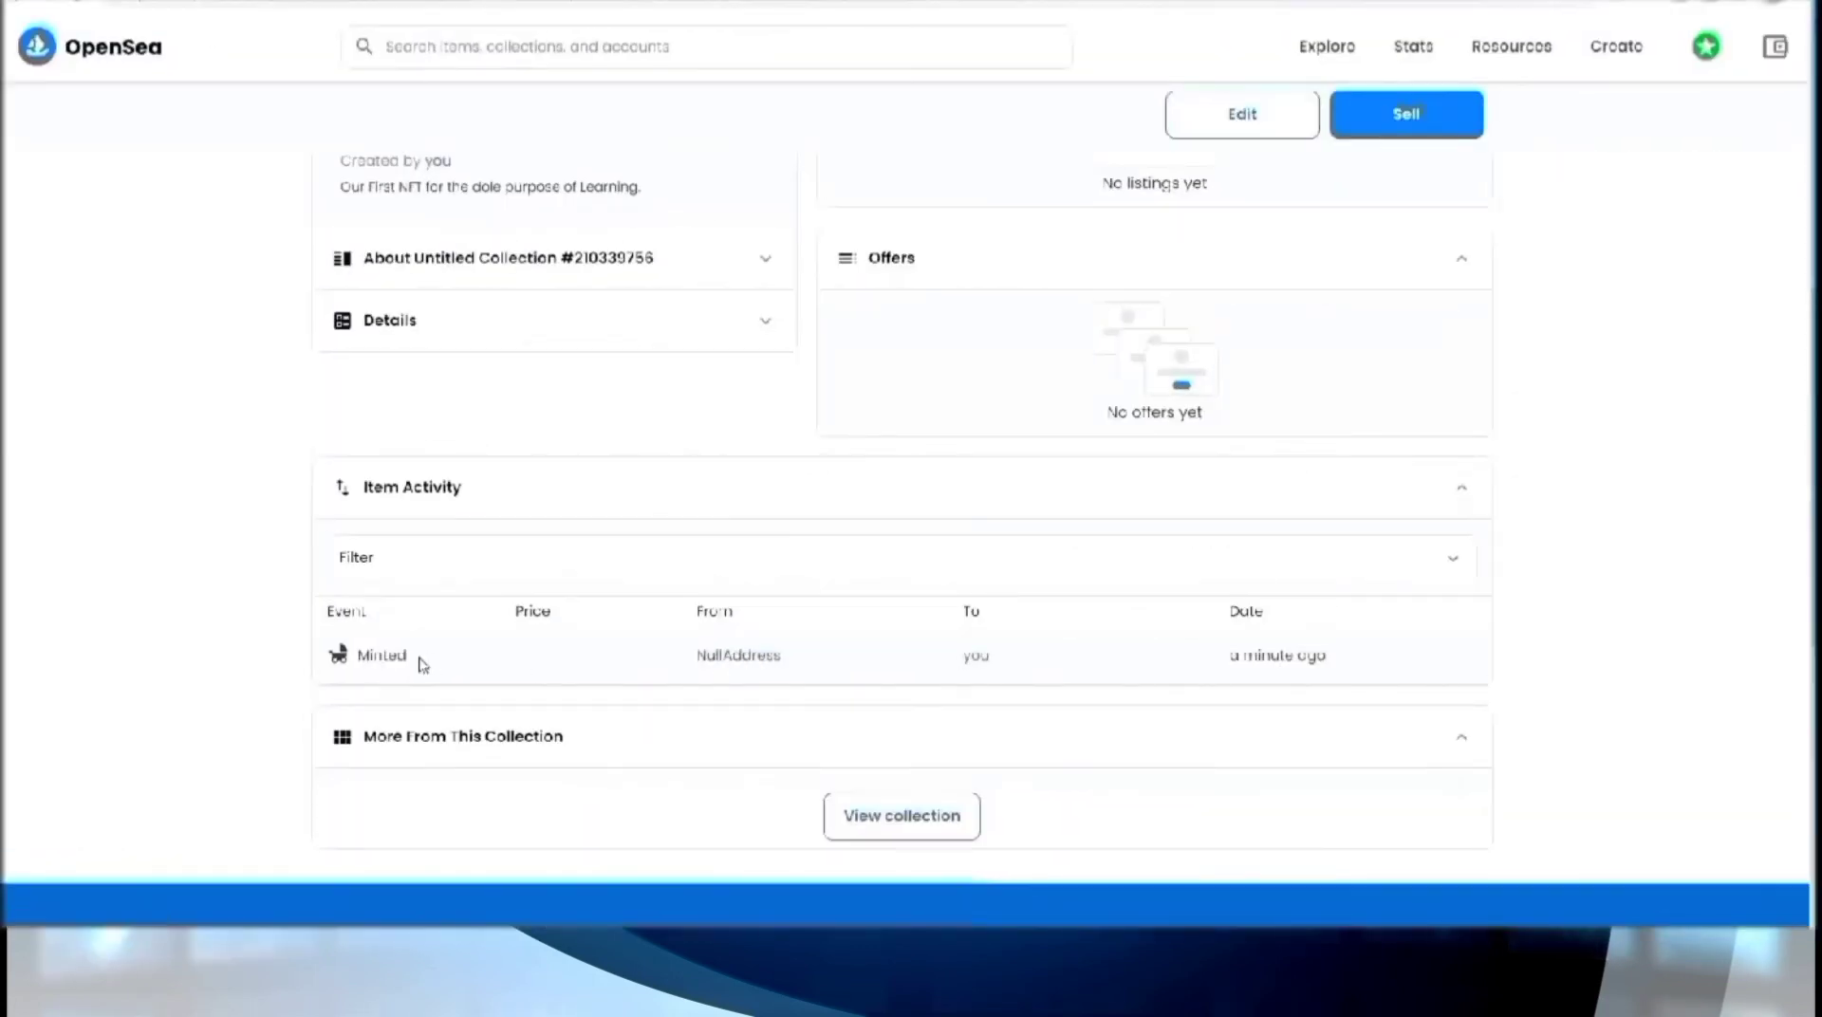
drag(422, 665, 358, 655)
scroll(1499, 636, up, 8)
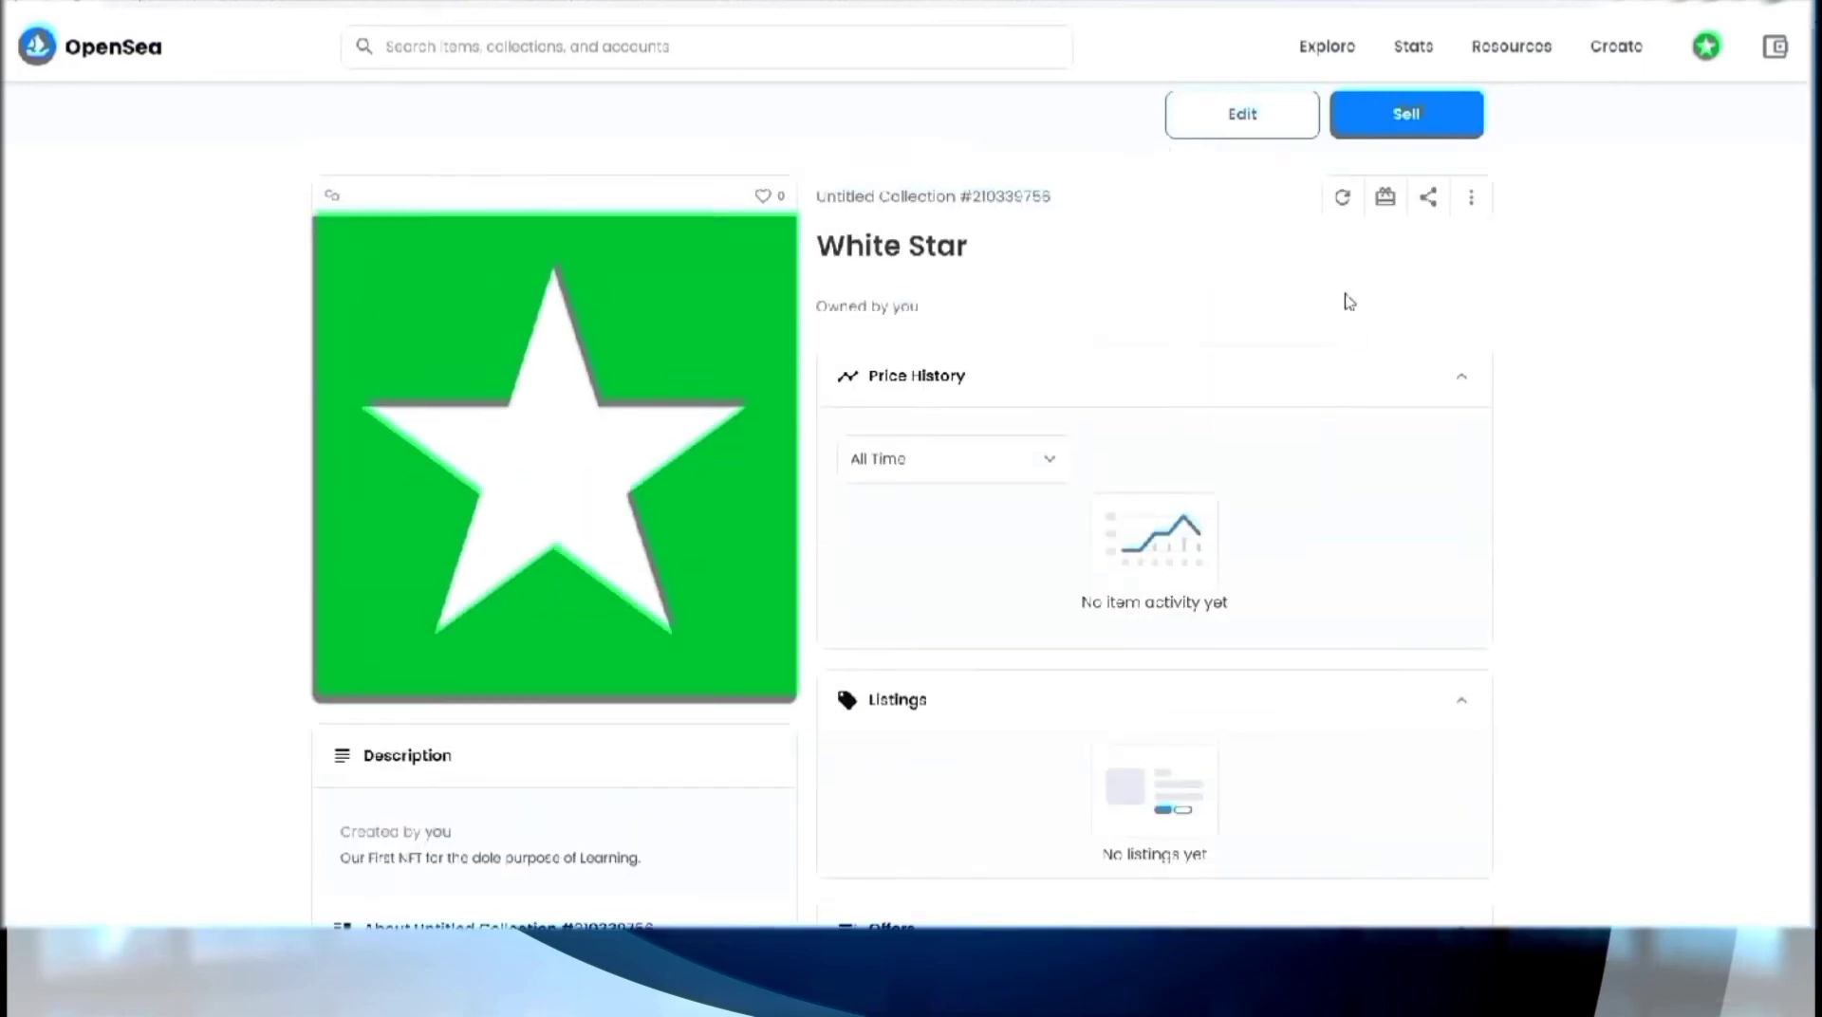
Step: Start a sale listing for White Star and set its price to 0.01 ETH
click(1412, 116)
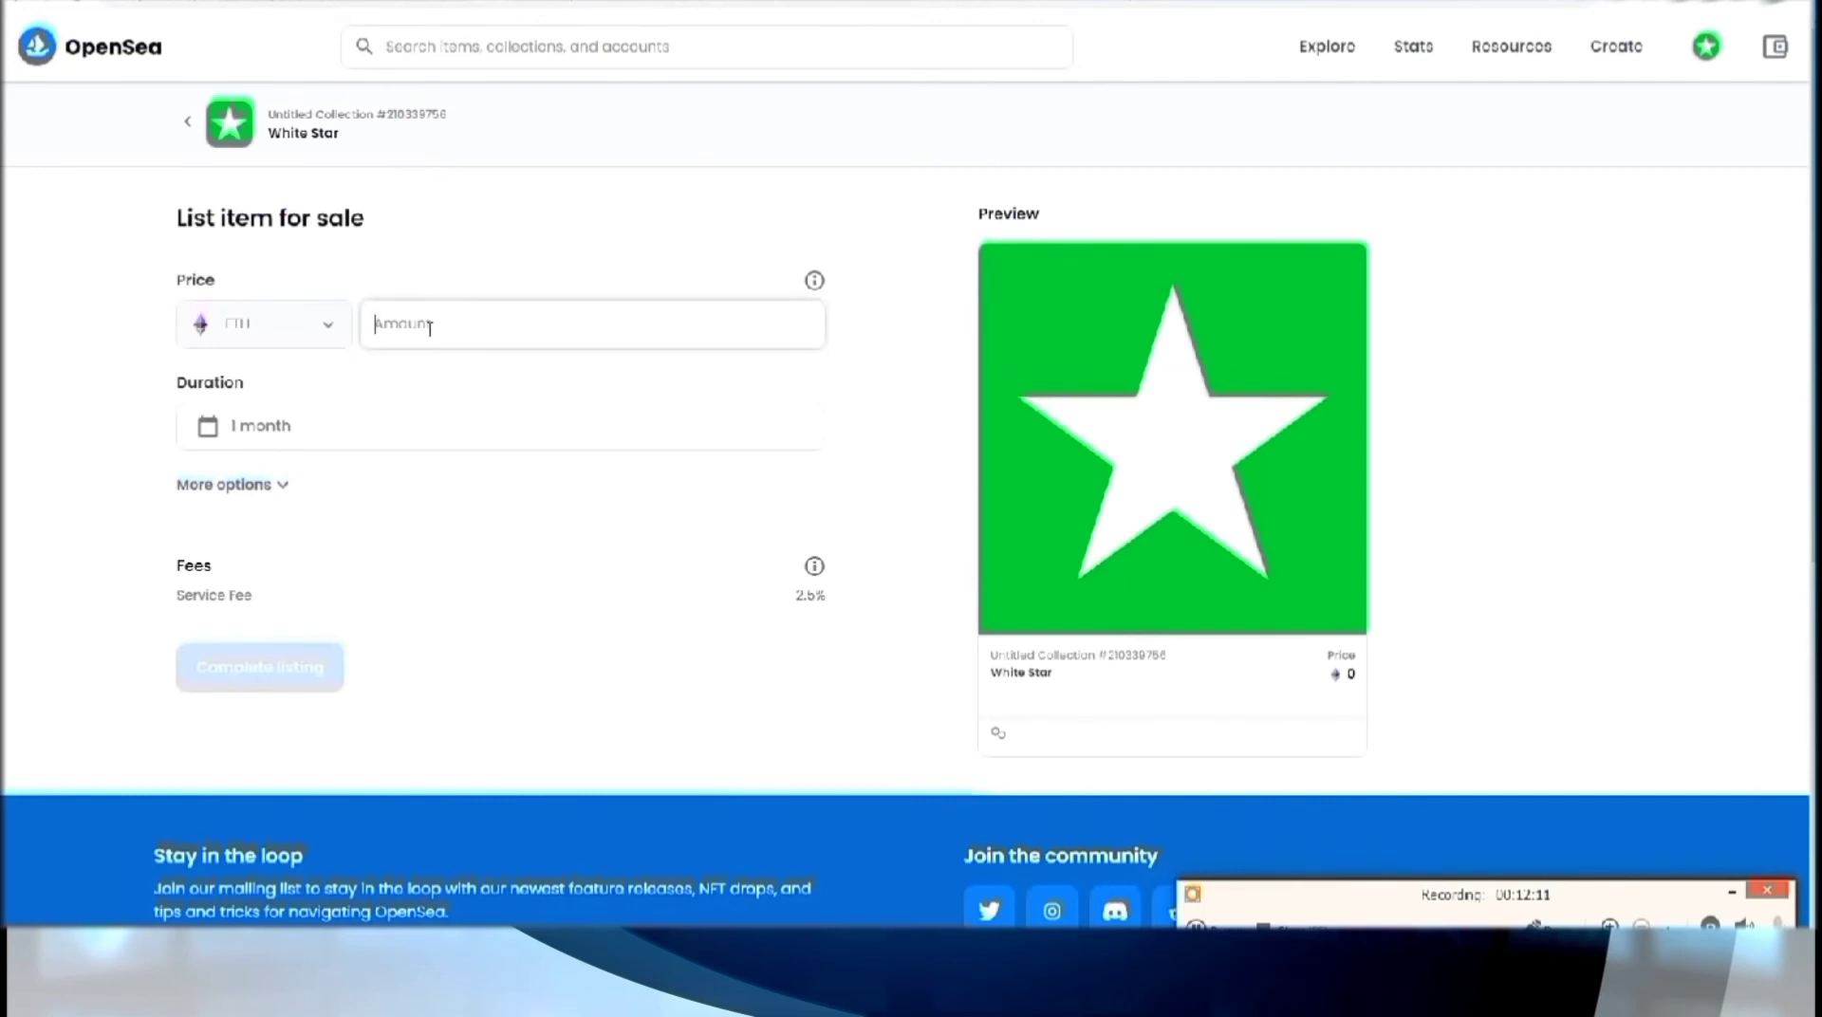
text(0.01)
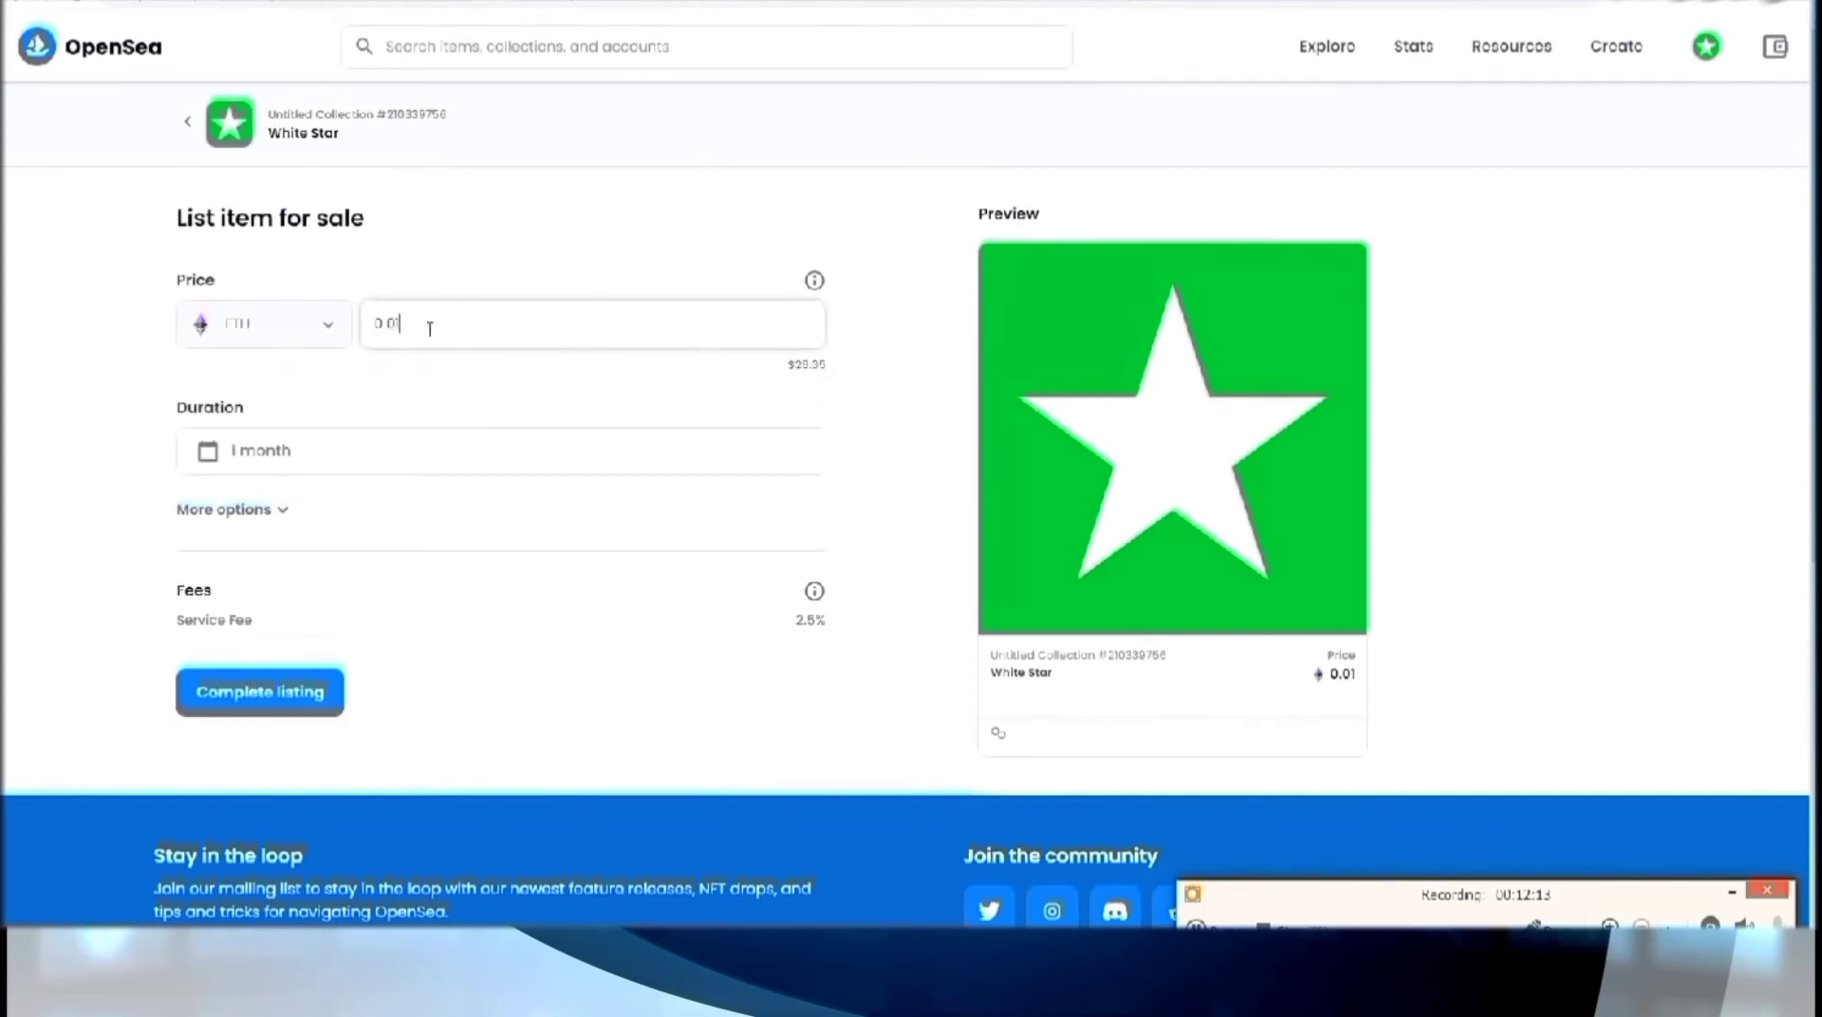
key(Tab)
mouse_move(782, 362)
mouse_down()
mouse_move(857, 369)
mouse_move(775, 374)
mouse_up()
click(605, 338)
click(647, 380)
drag(786, 375, 854, 386)
click(861, 385)
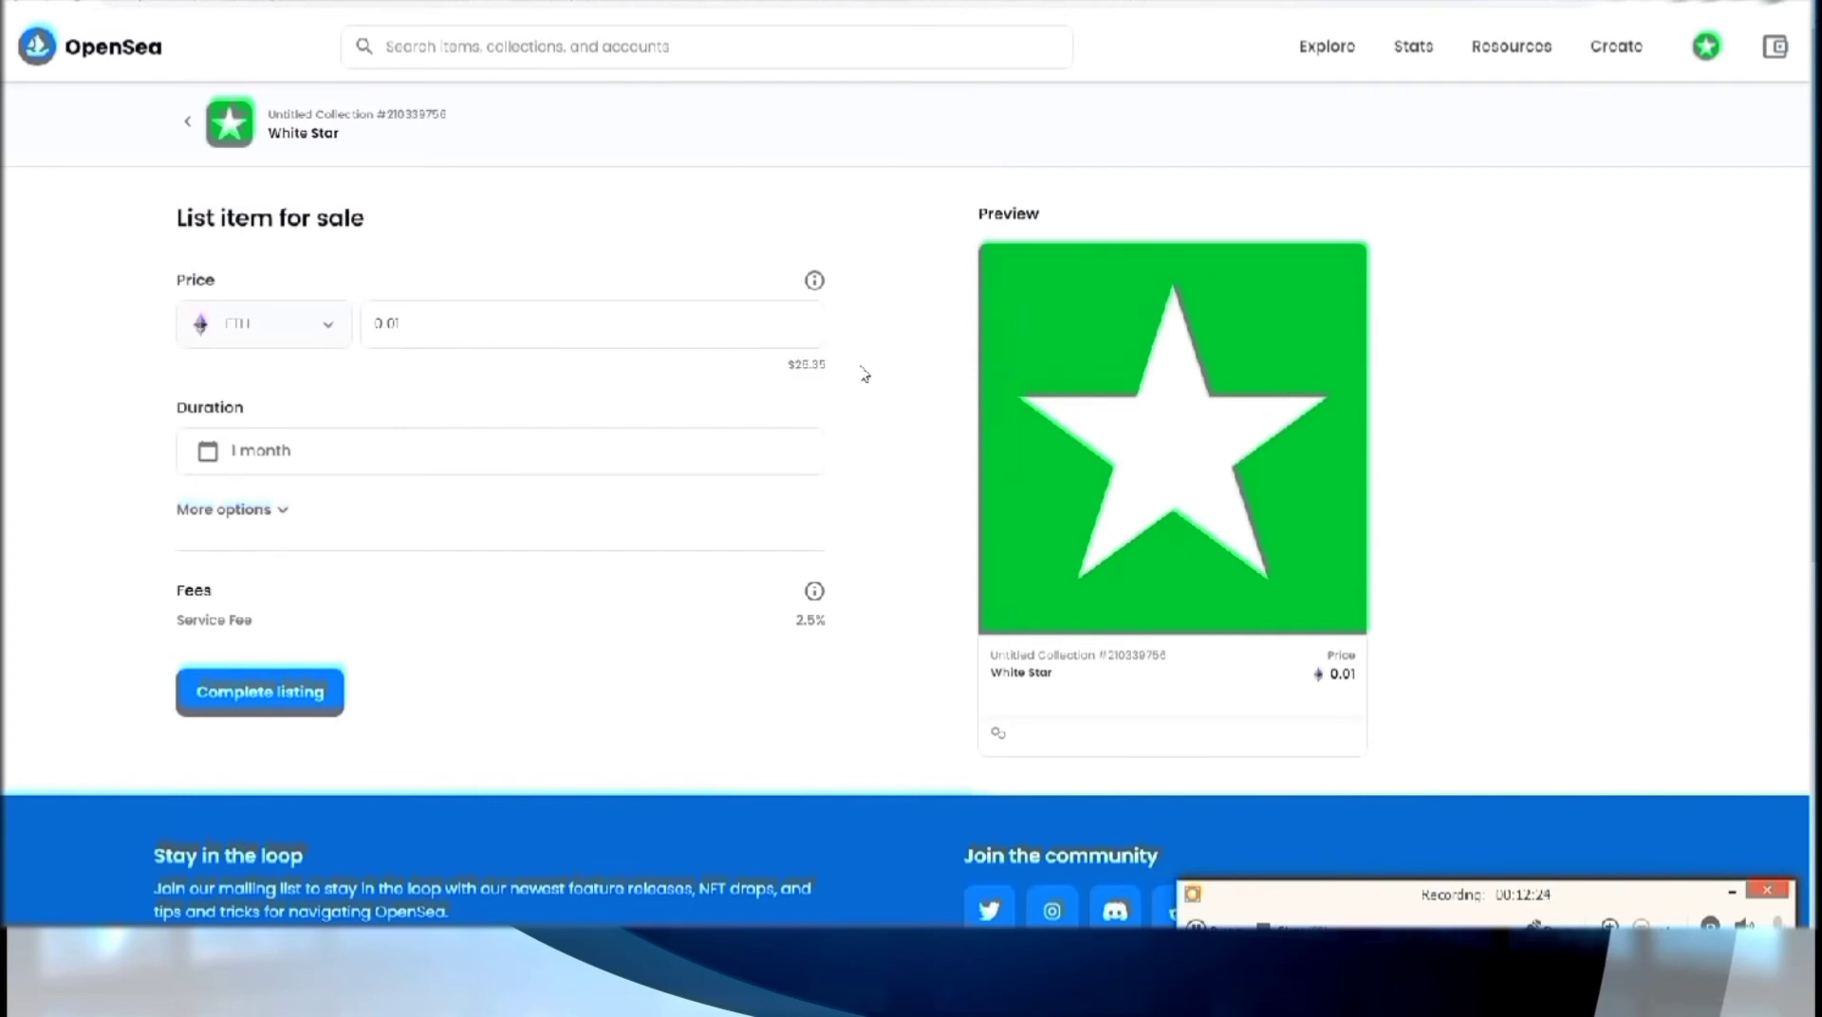
Step: Examine the listing's duration and date range options without changing them, and check the service fee information
click(300, 460)
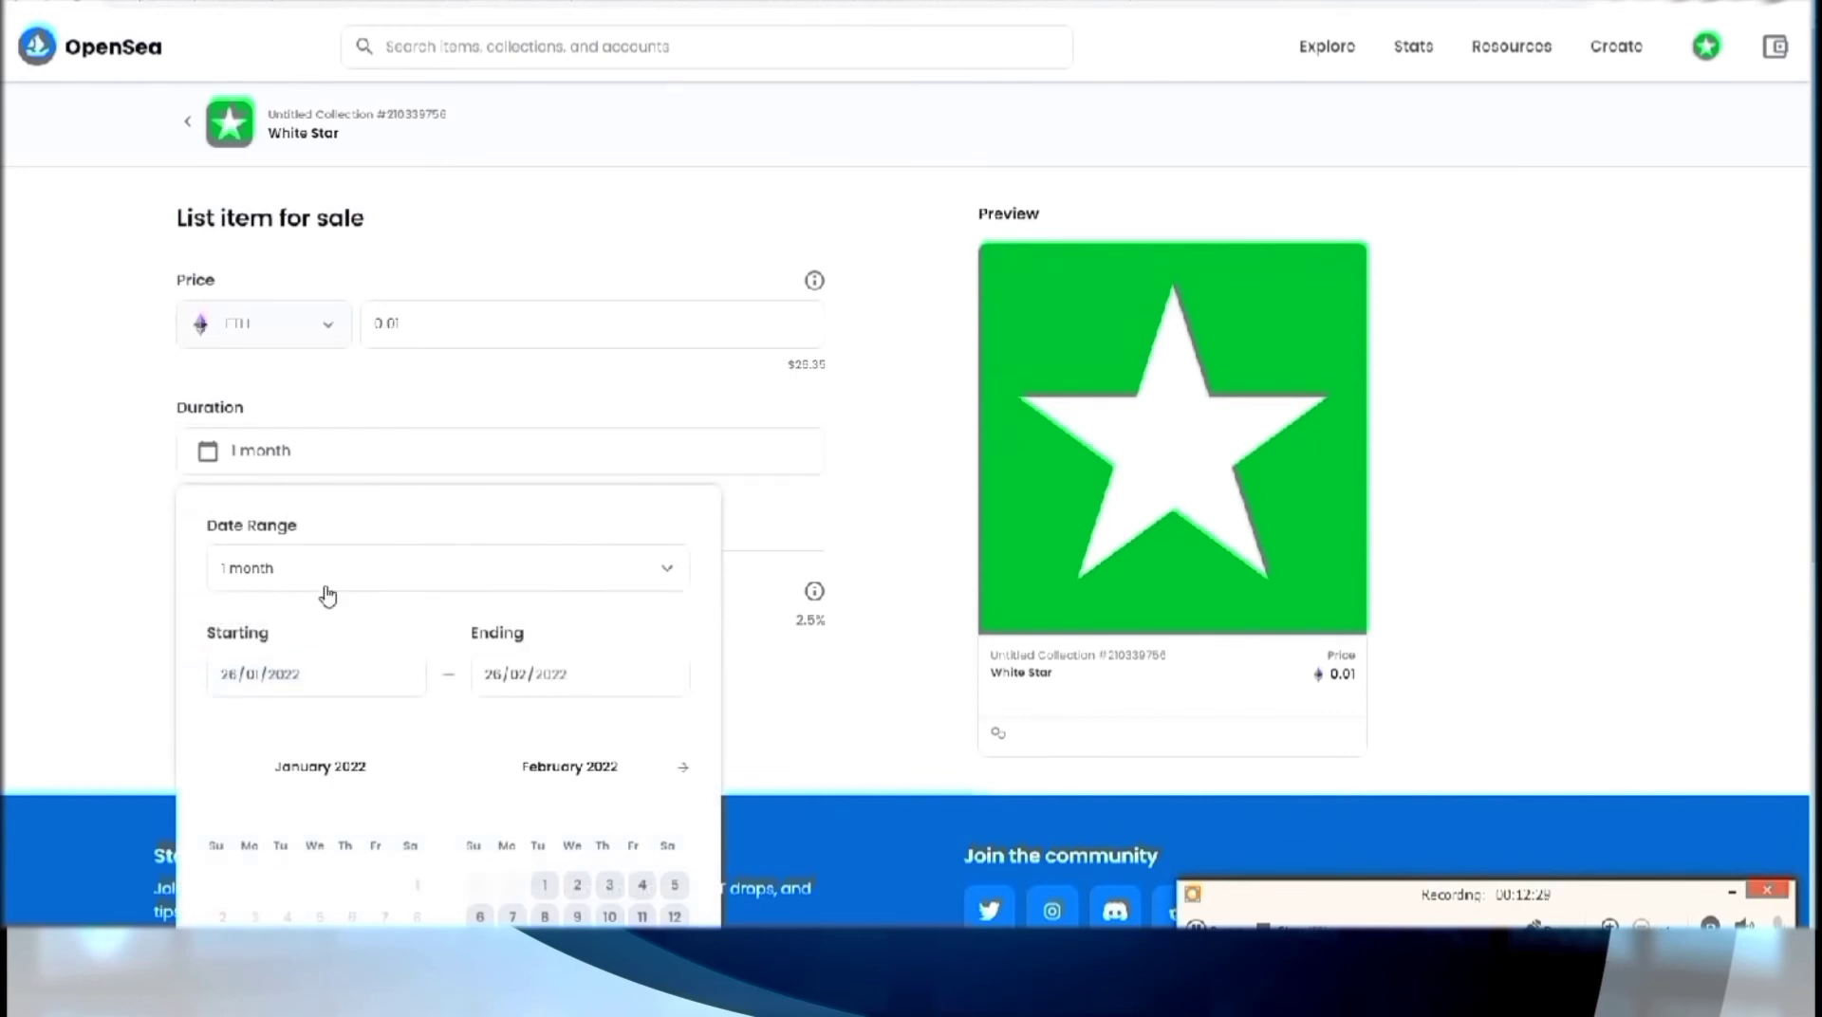
click(323, 574)
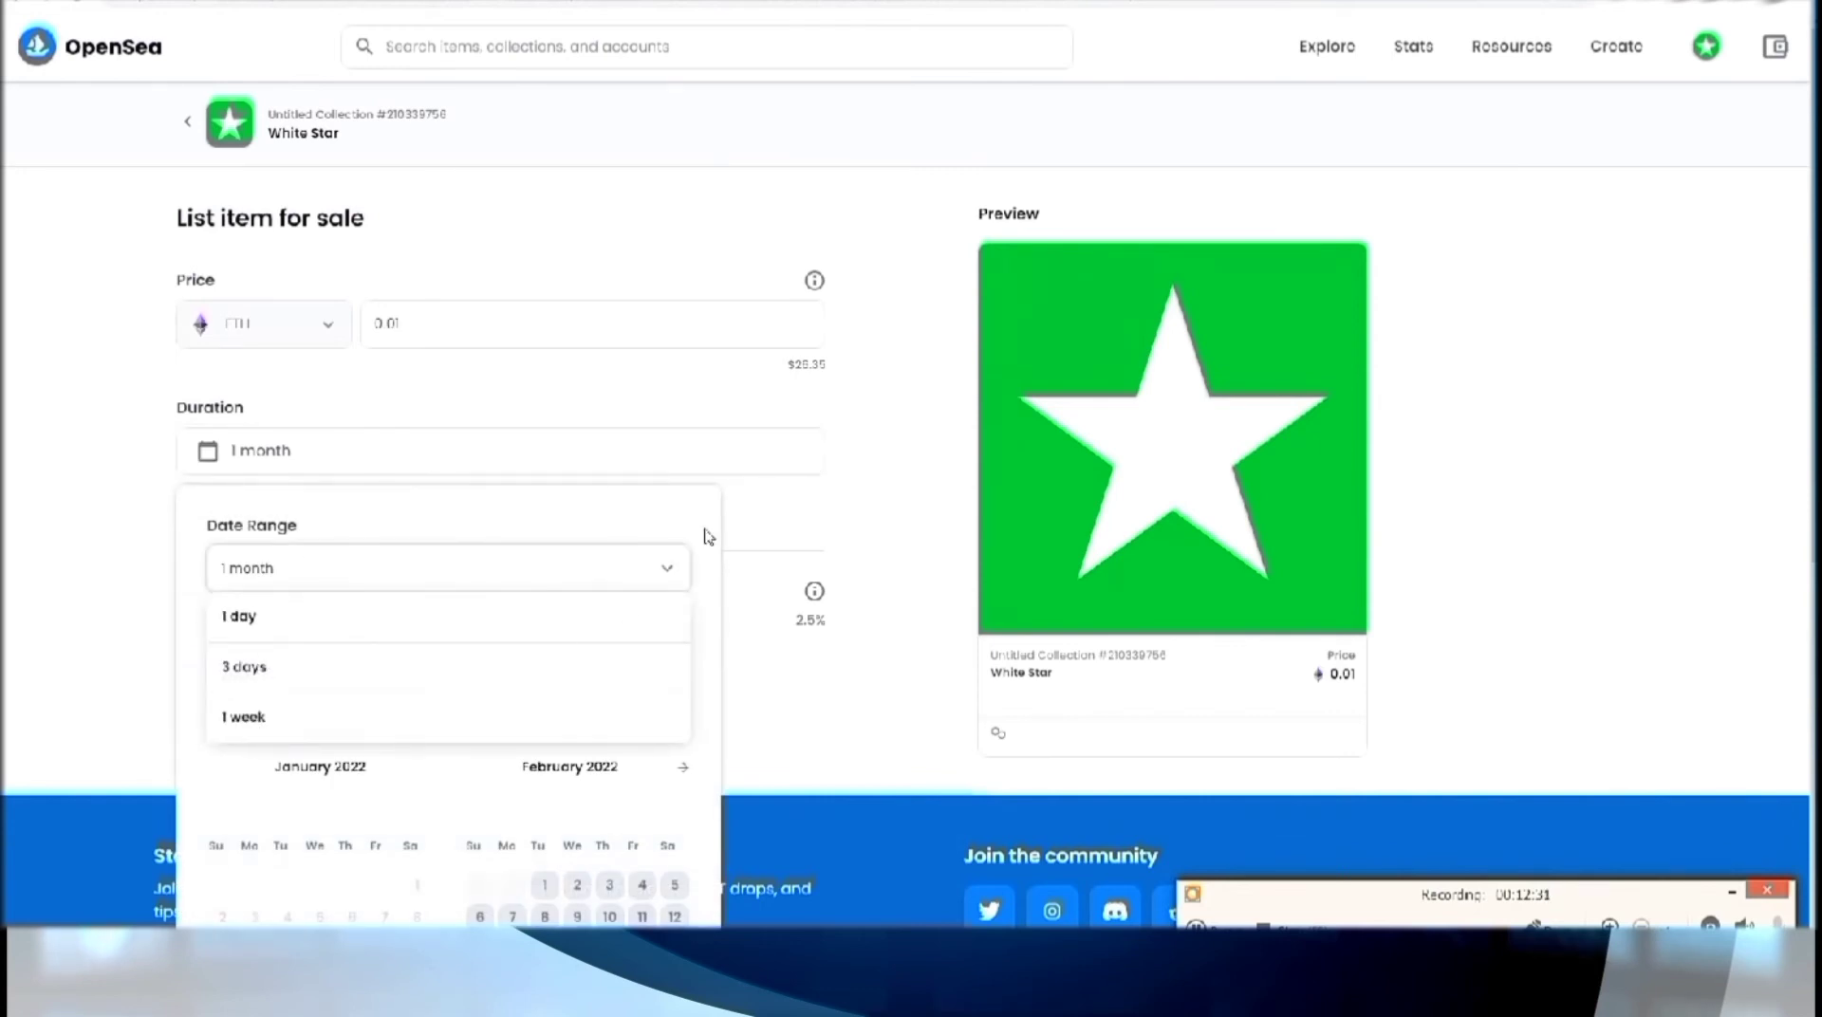
click(754, 530)
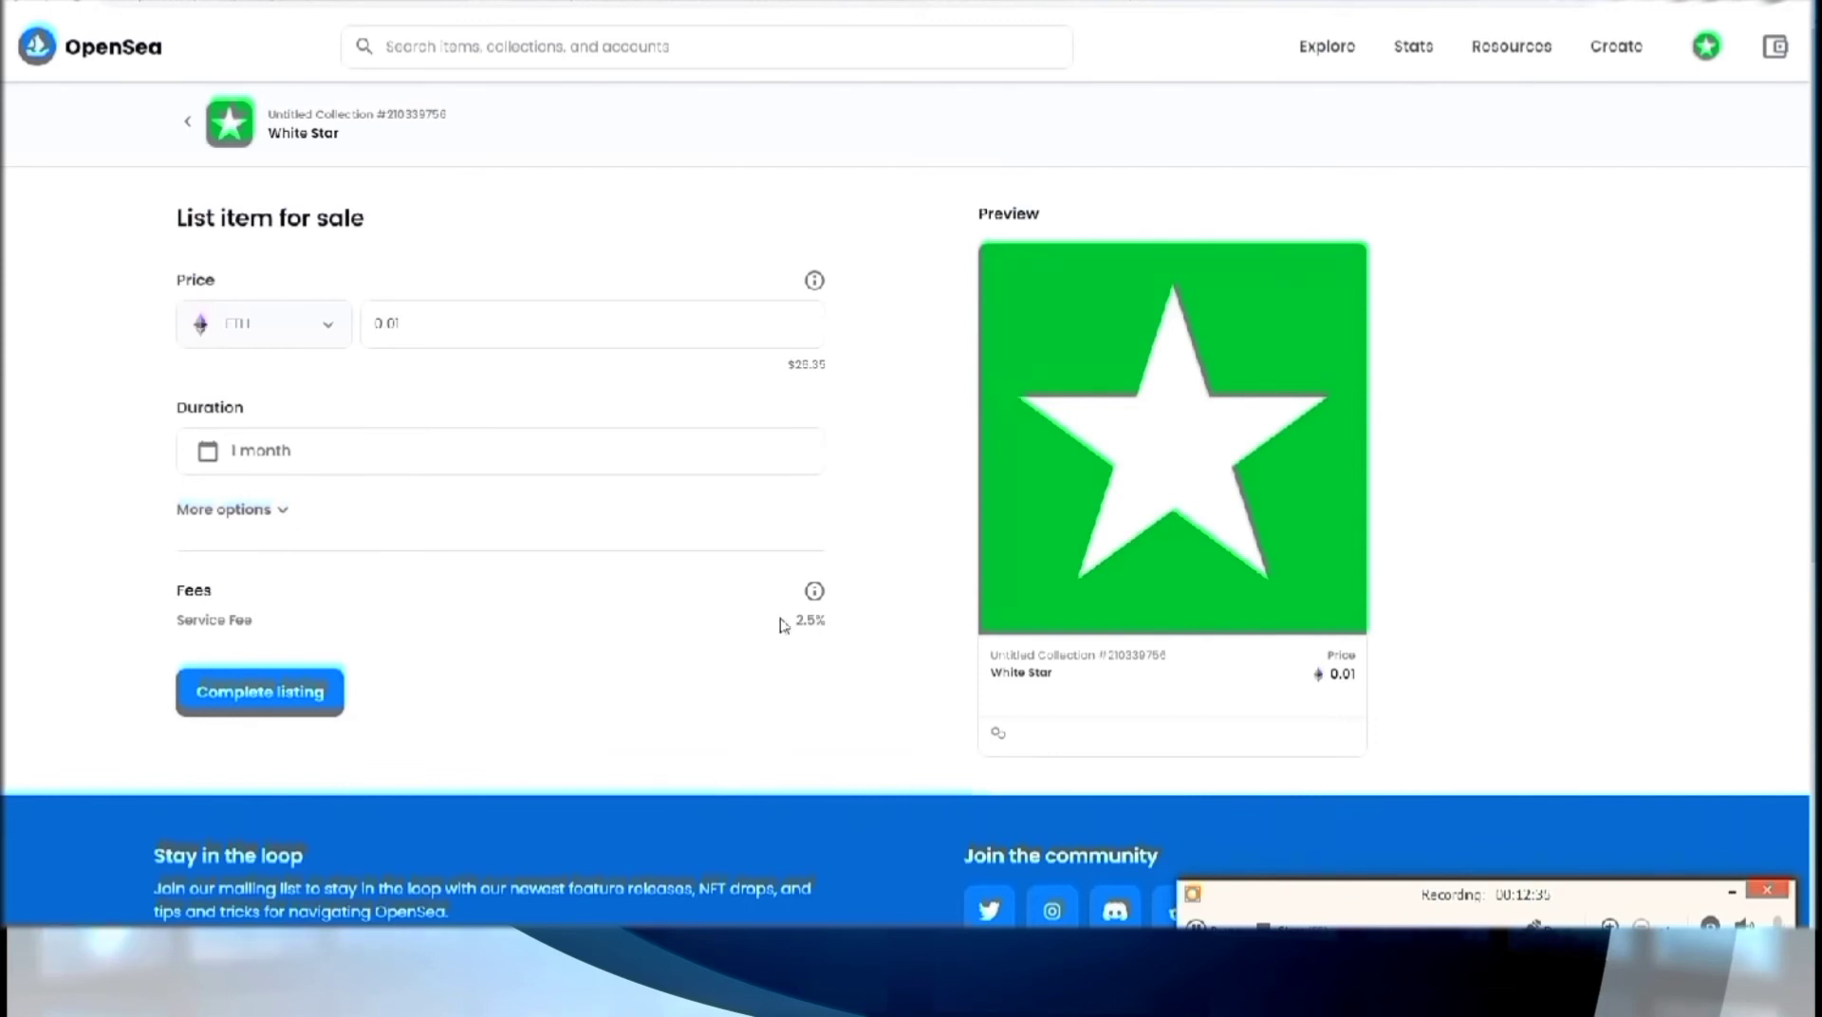
mouse_move(814, 593)
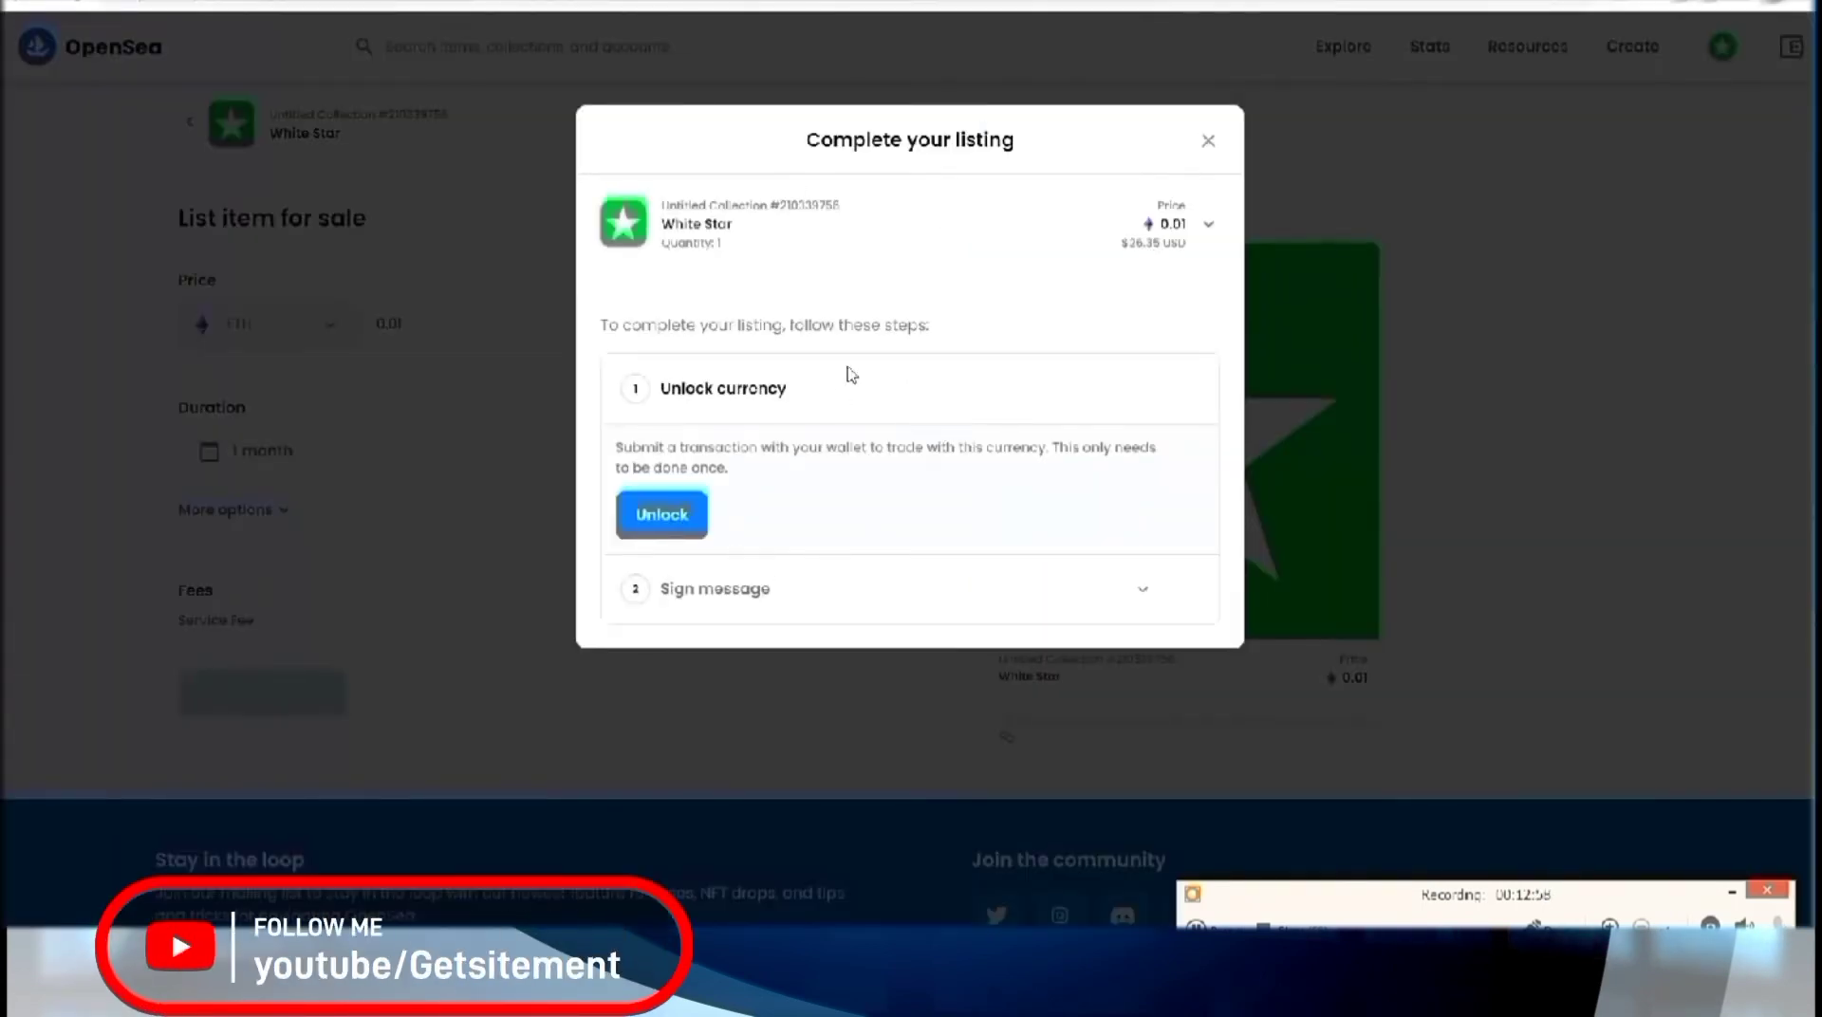
Step: Unlock the currency for the listing by signing the Wrapped Ether signature request in the wallet, retrying as needed
click(662, 518)
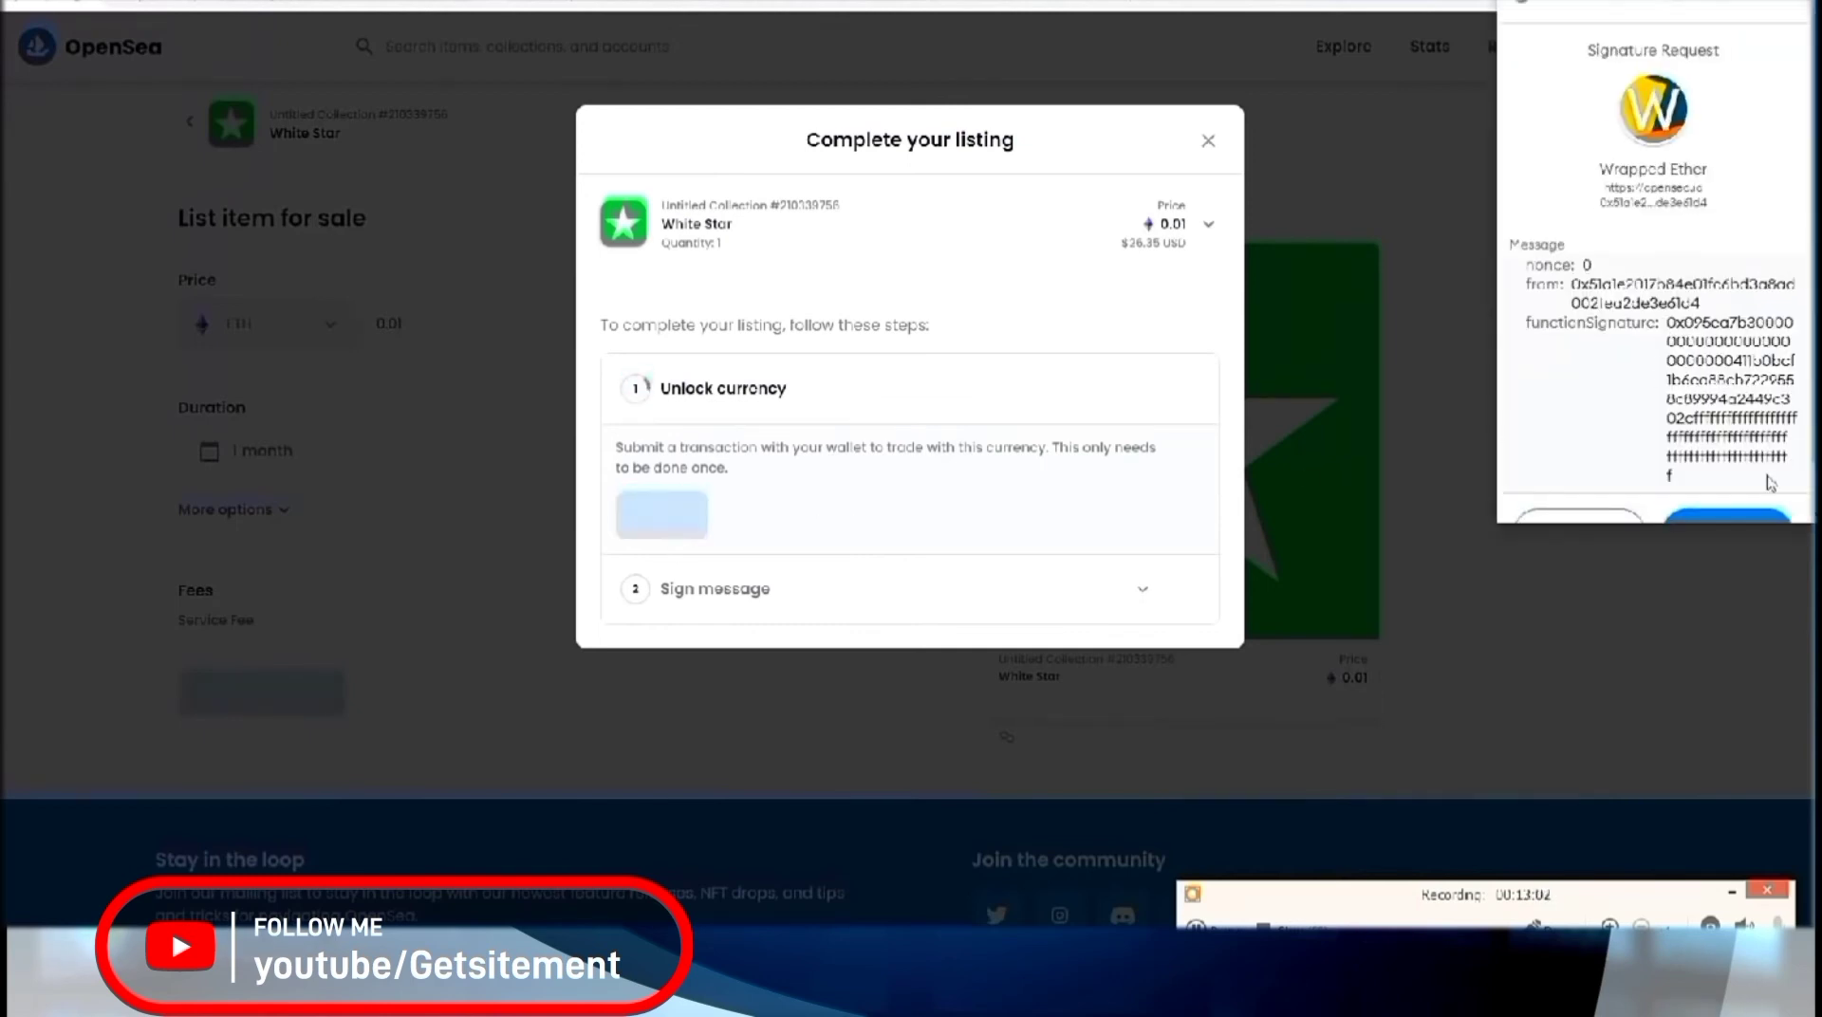
click(1718, 482)
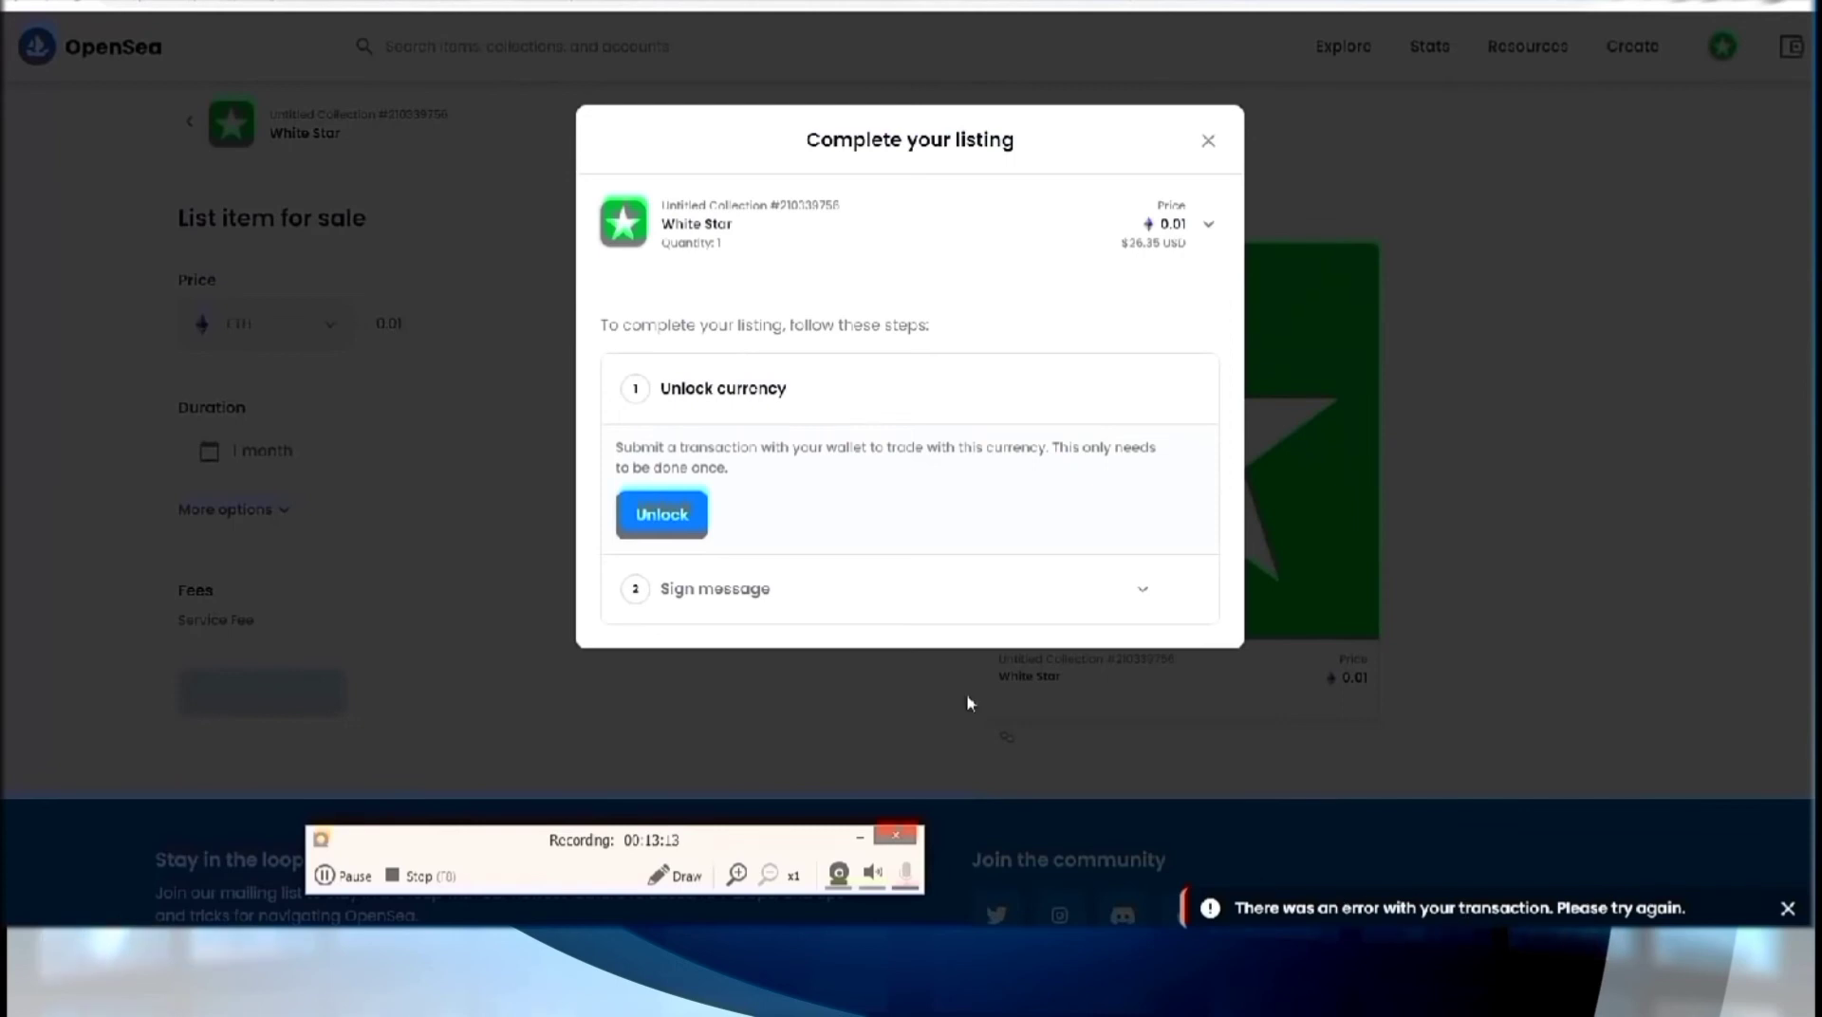
click(665, 515)
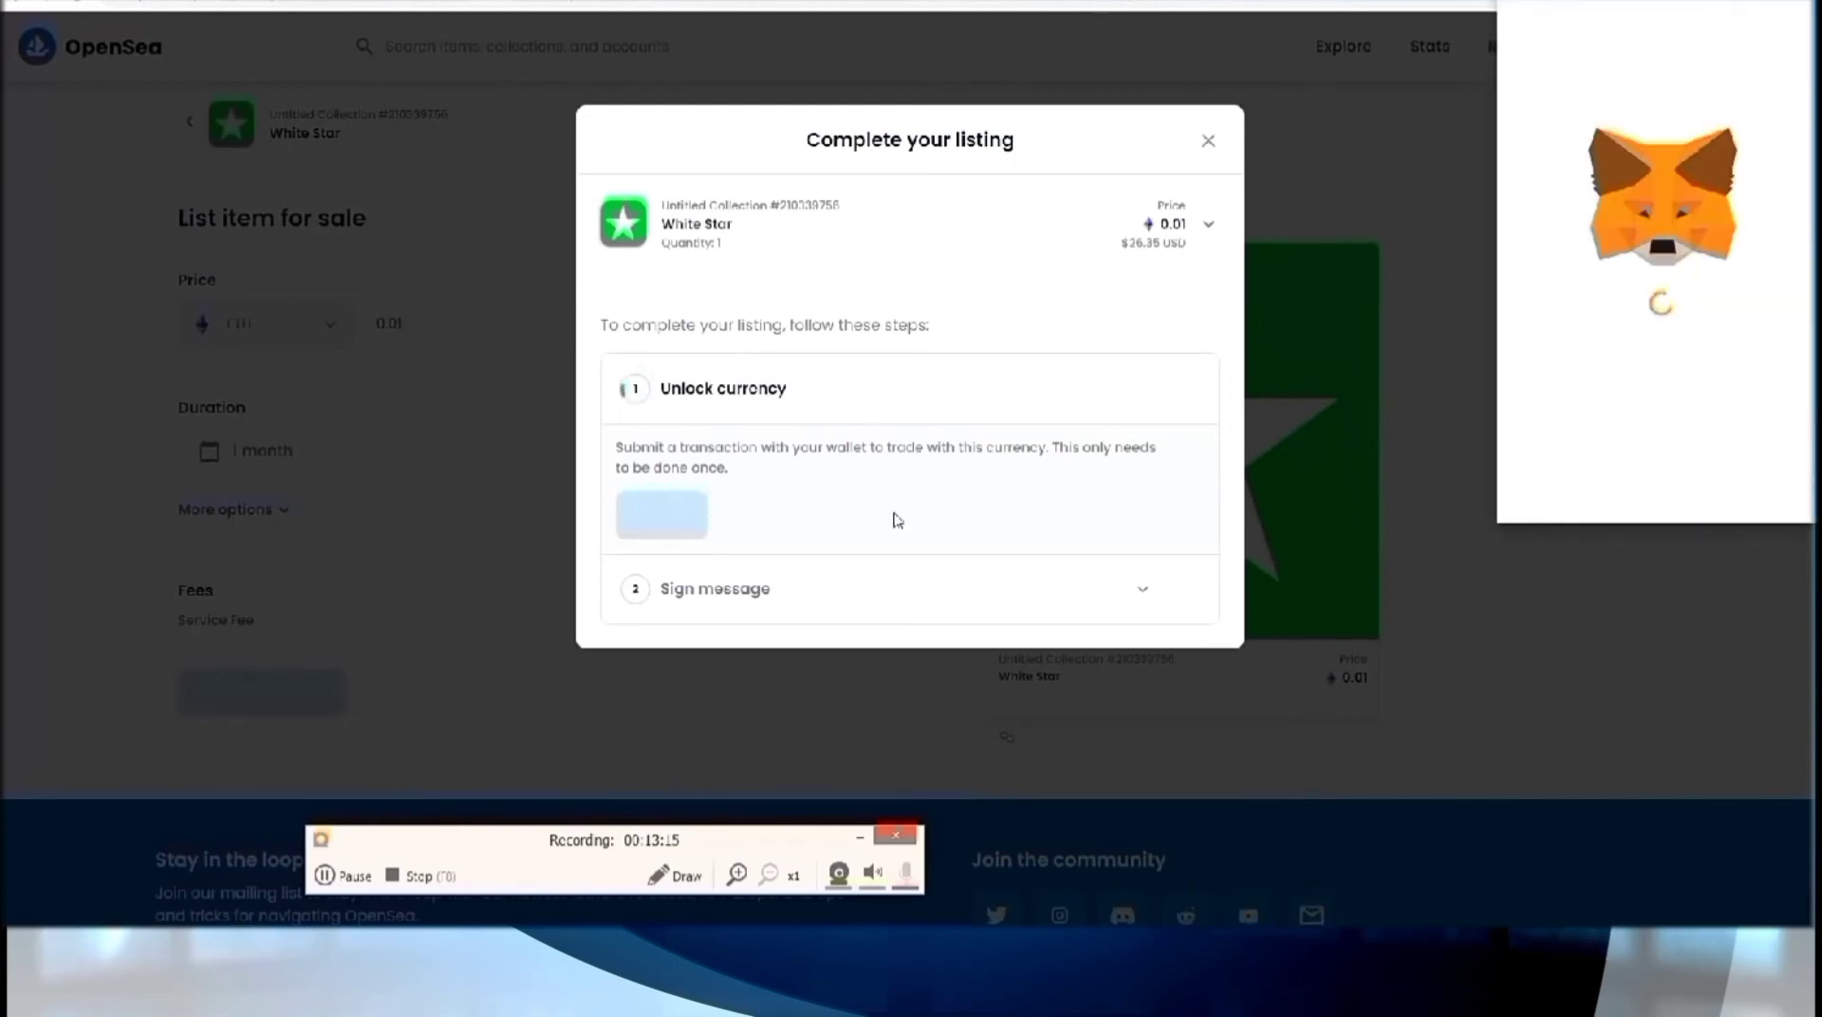
scroll(1728, 481, down, 1)
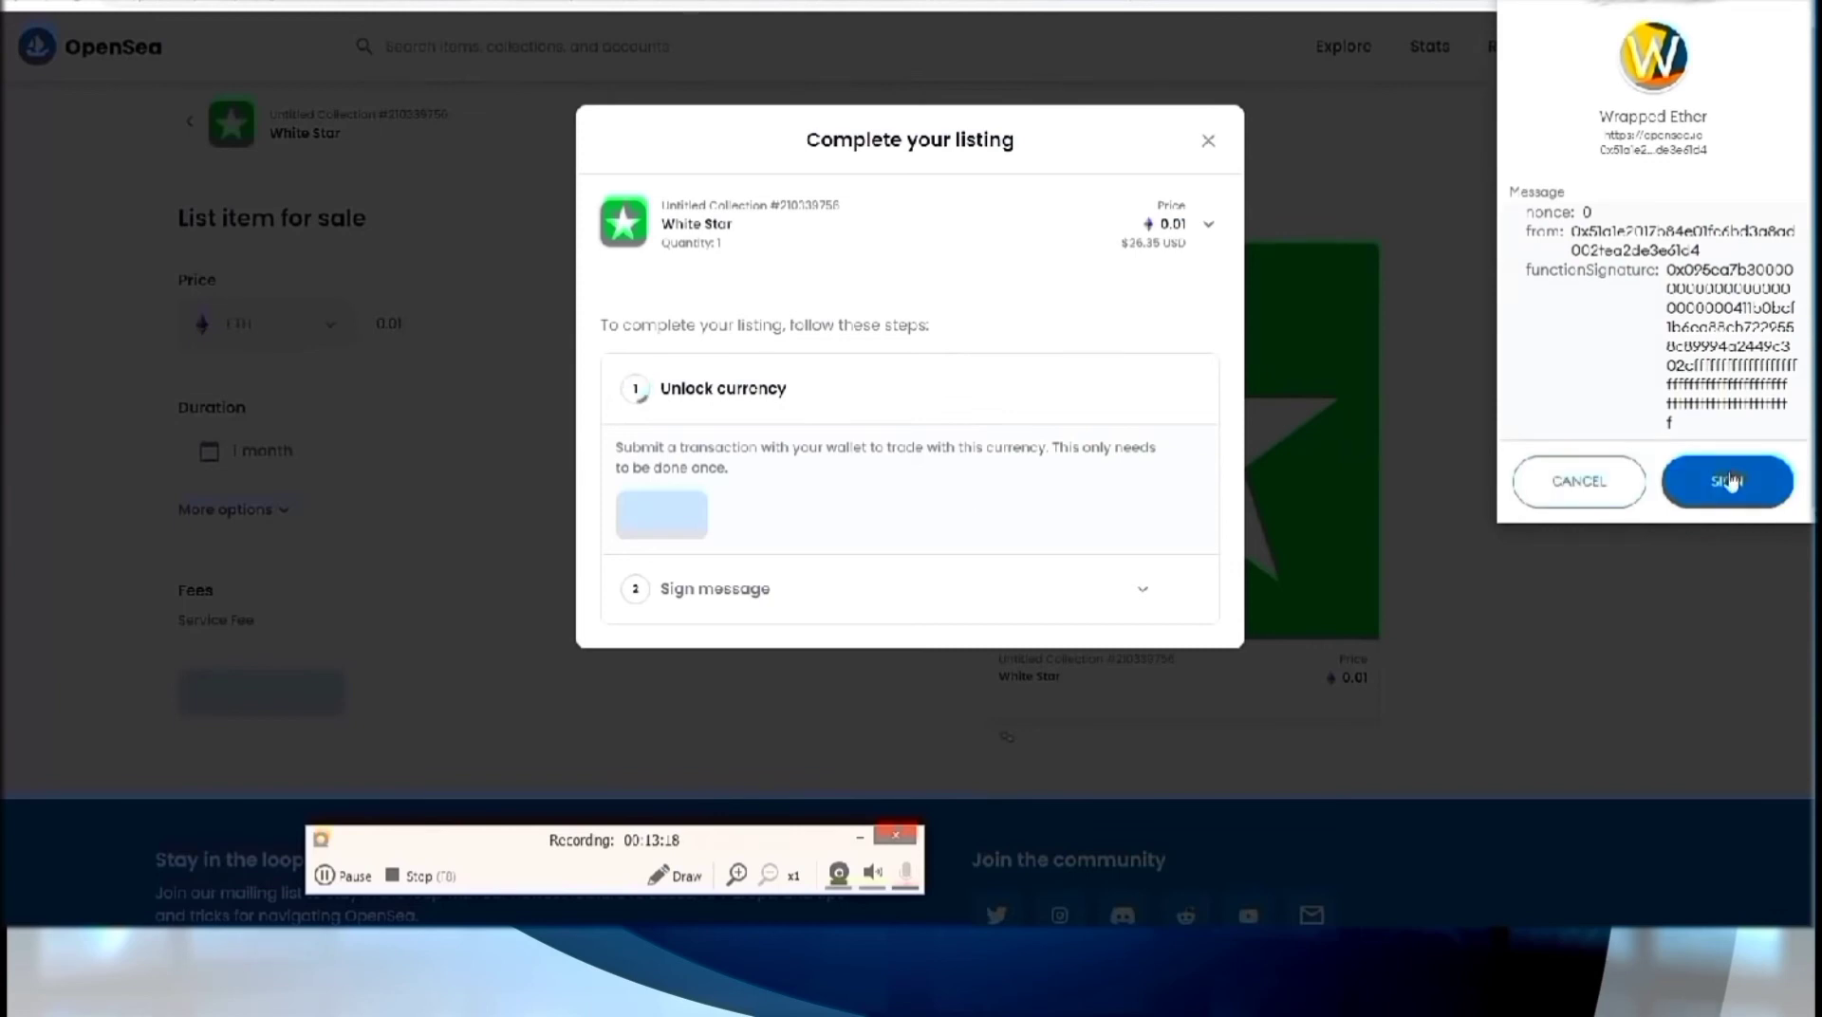
click(1728, 481)
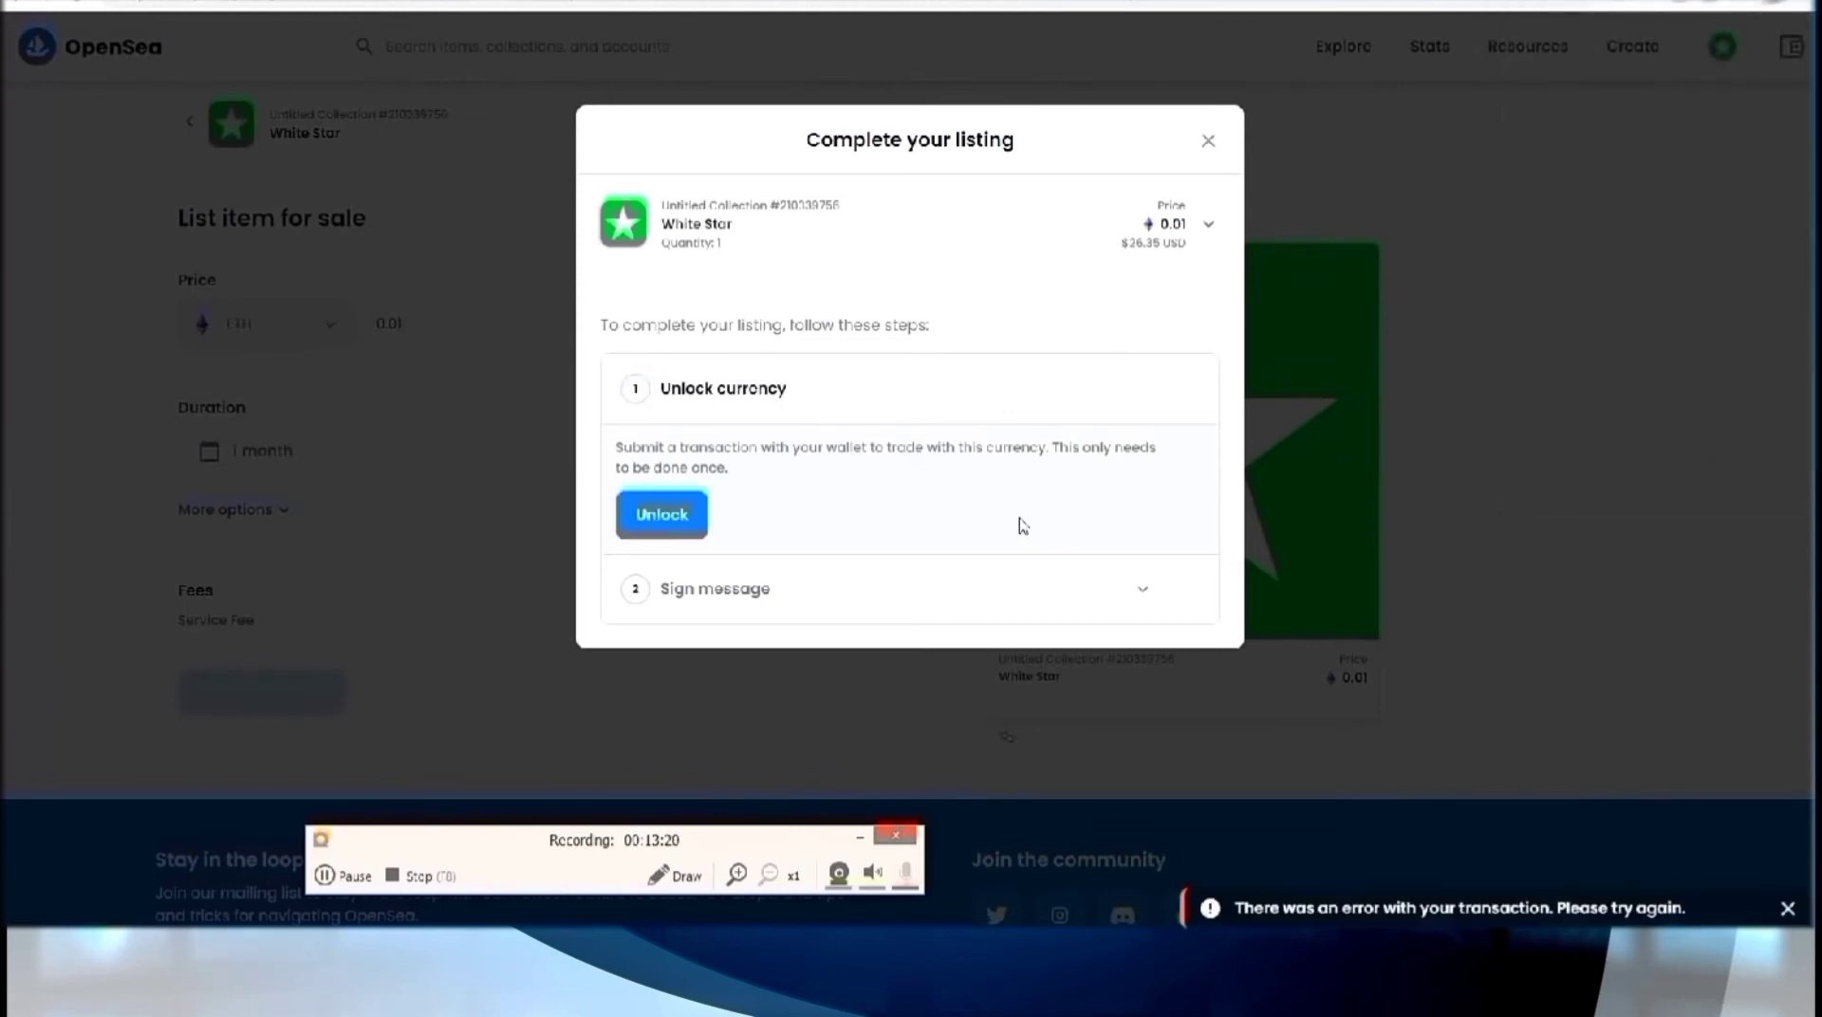
click(676, 517)
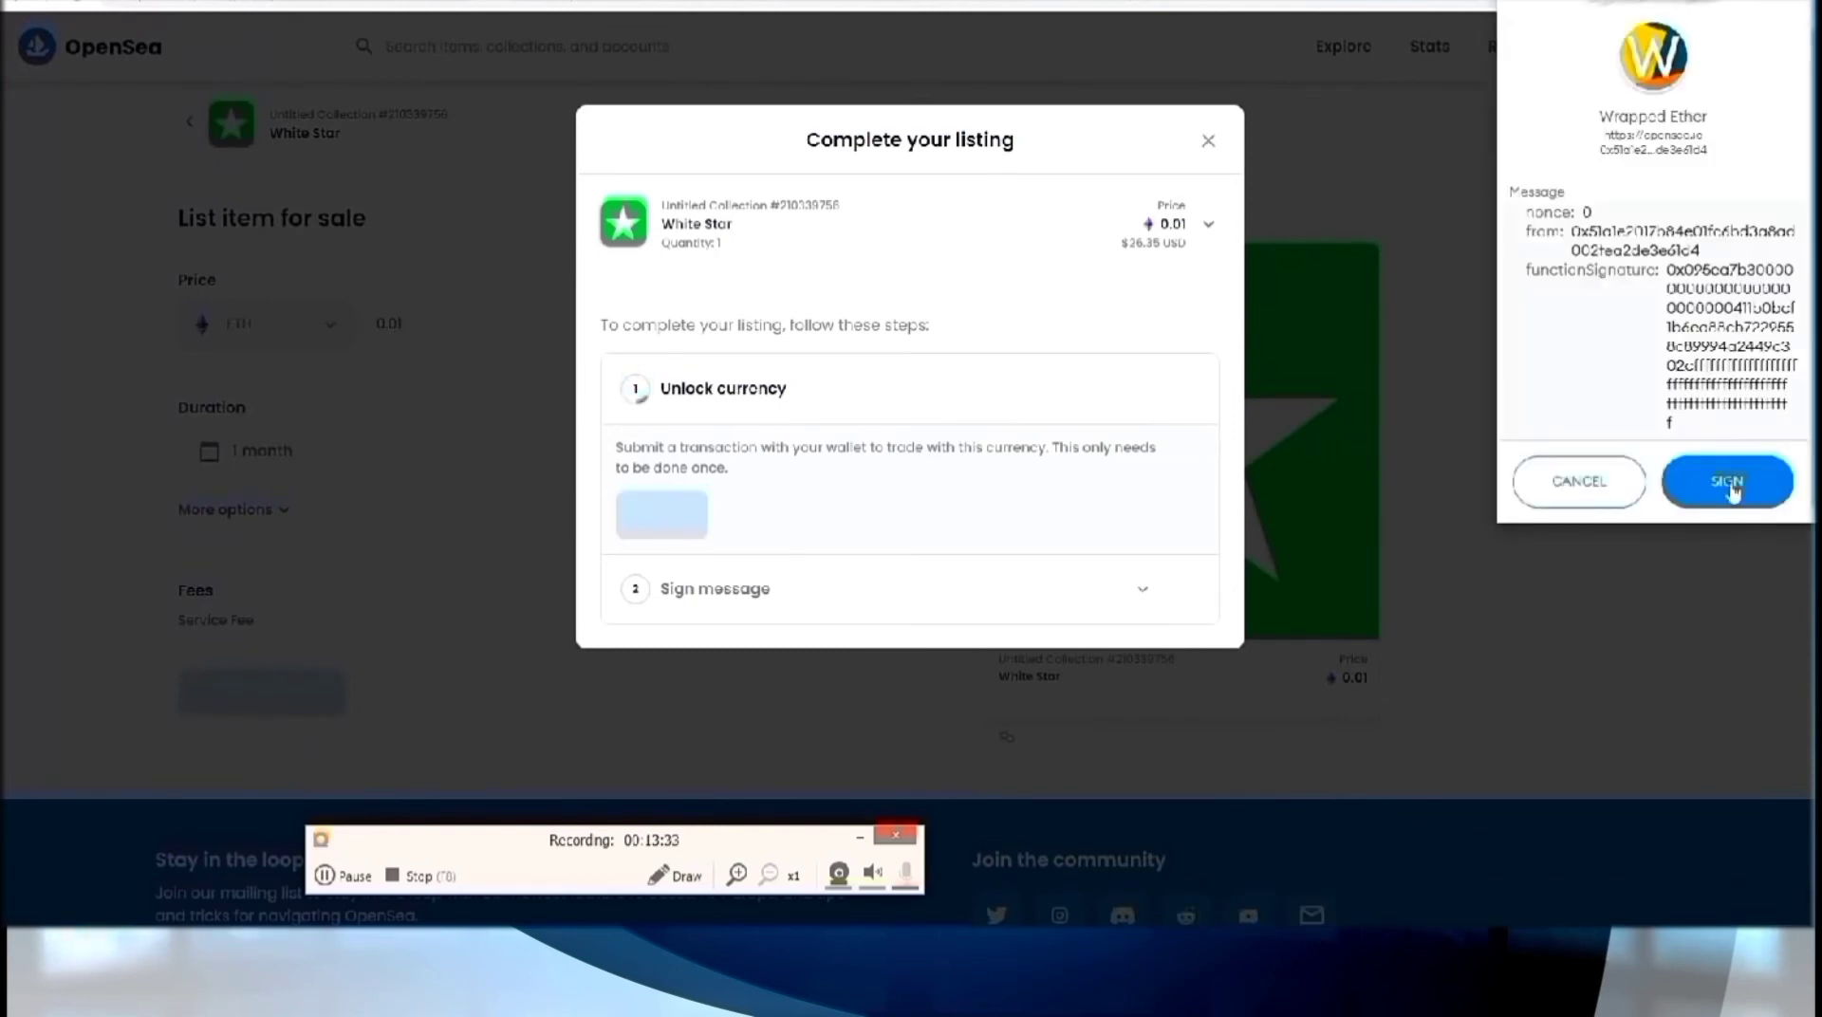
click(1729, 484)
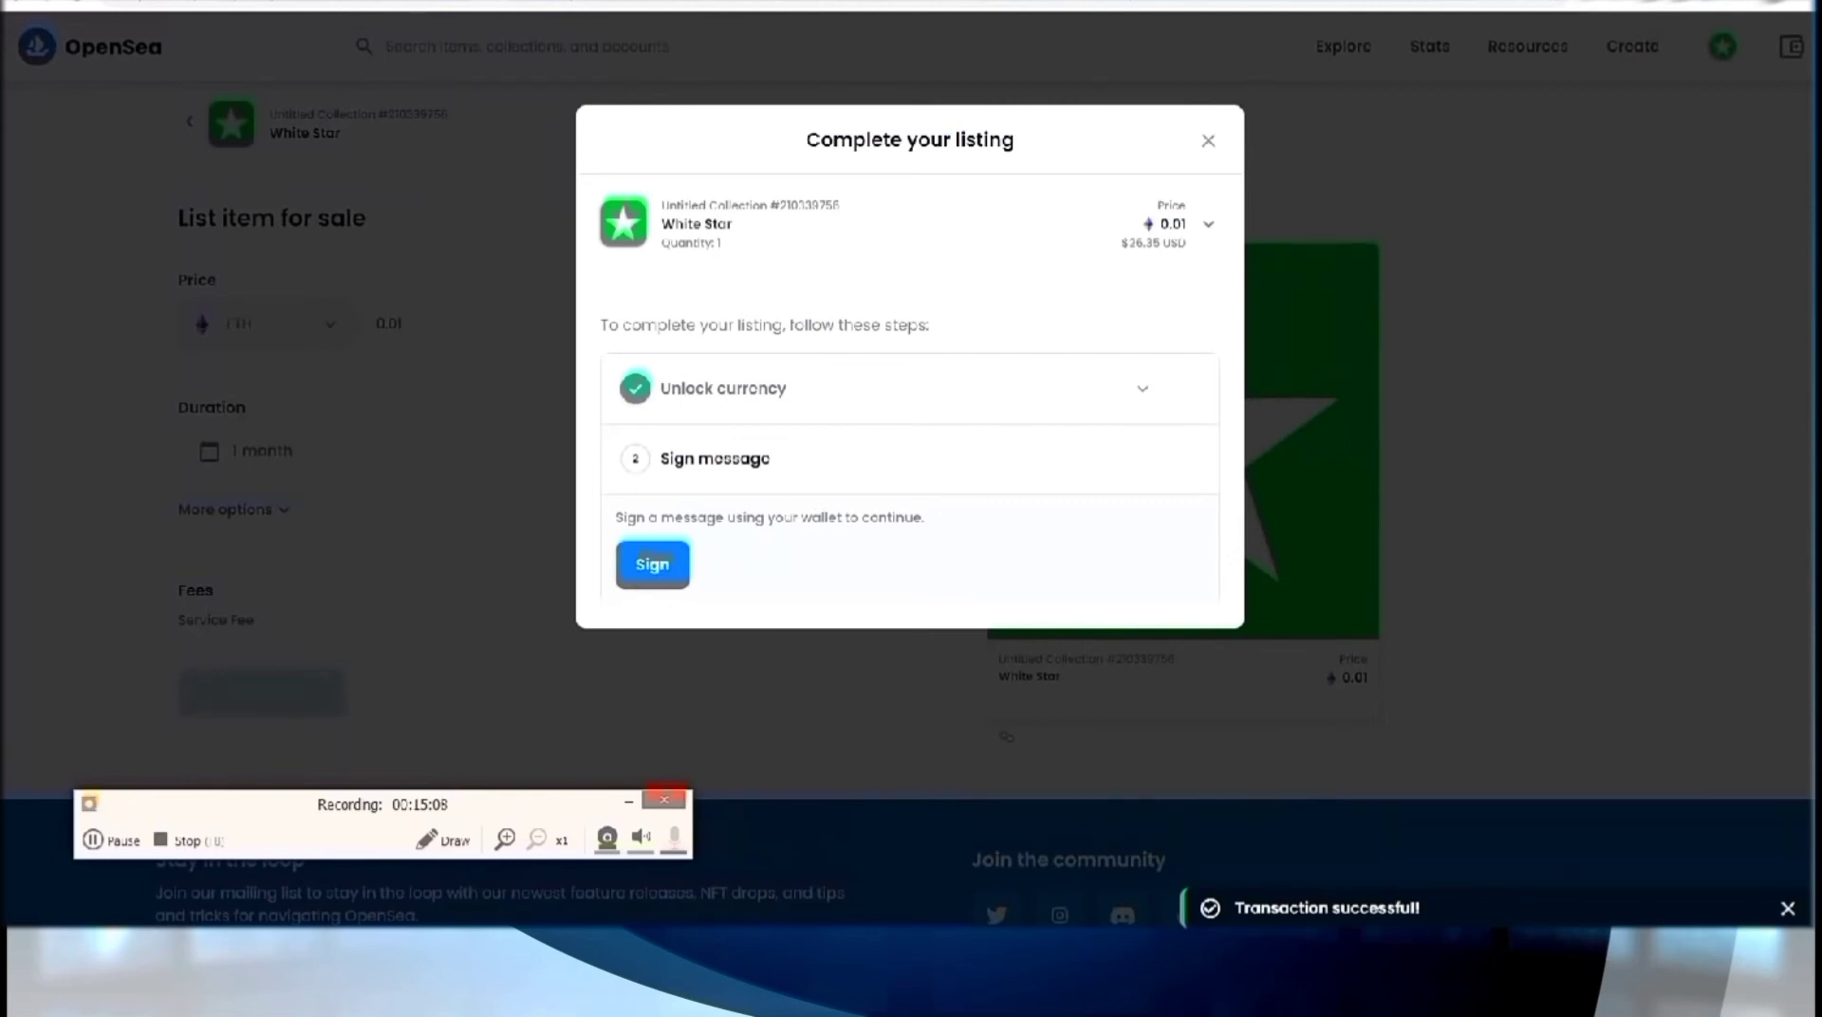
Step: Sign the listing message with the wallet to put White Star up for sale
click(651, 564)
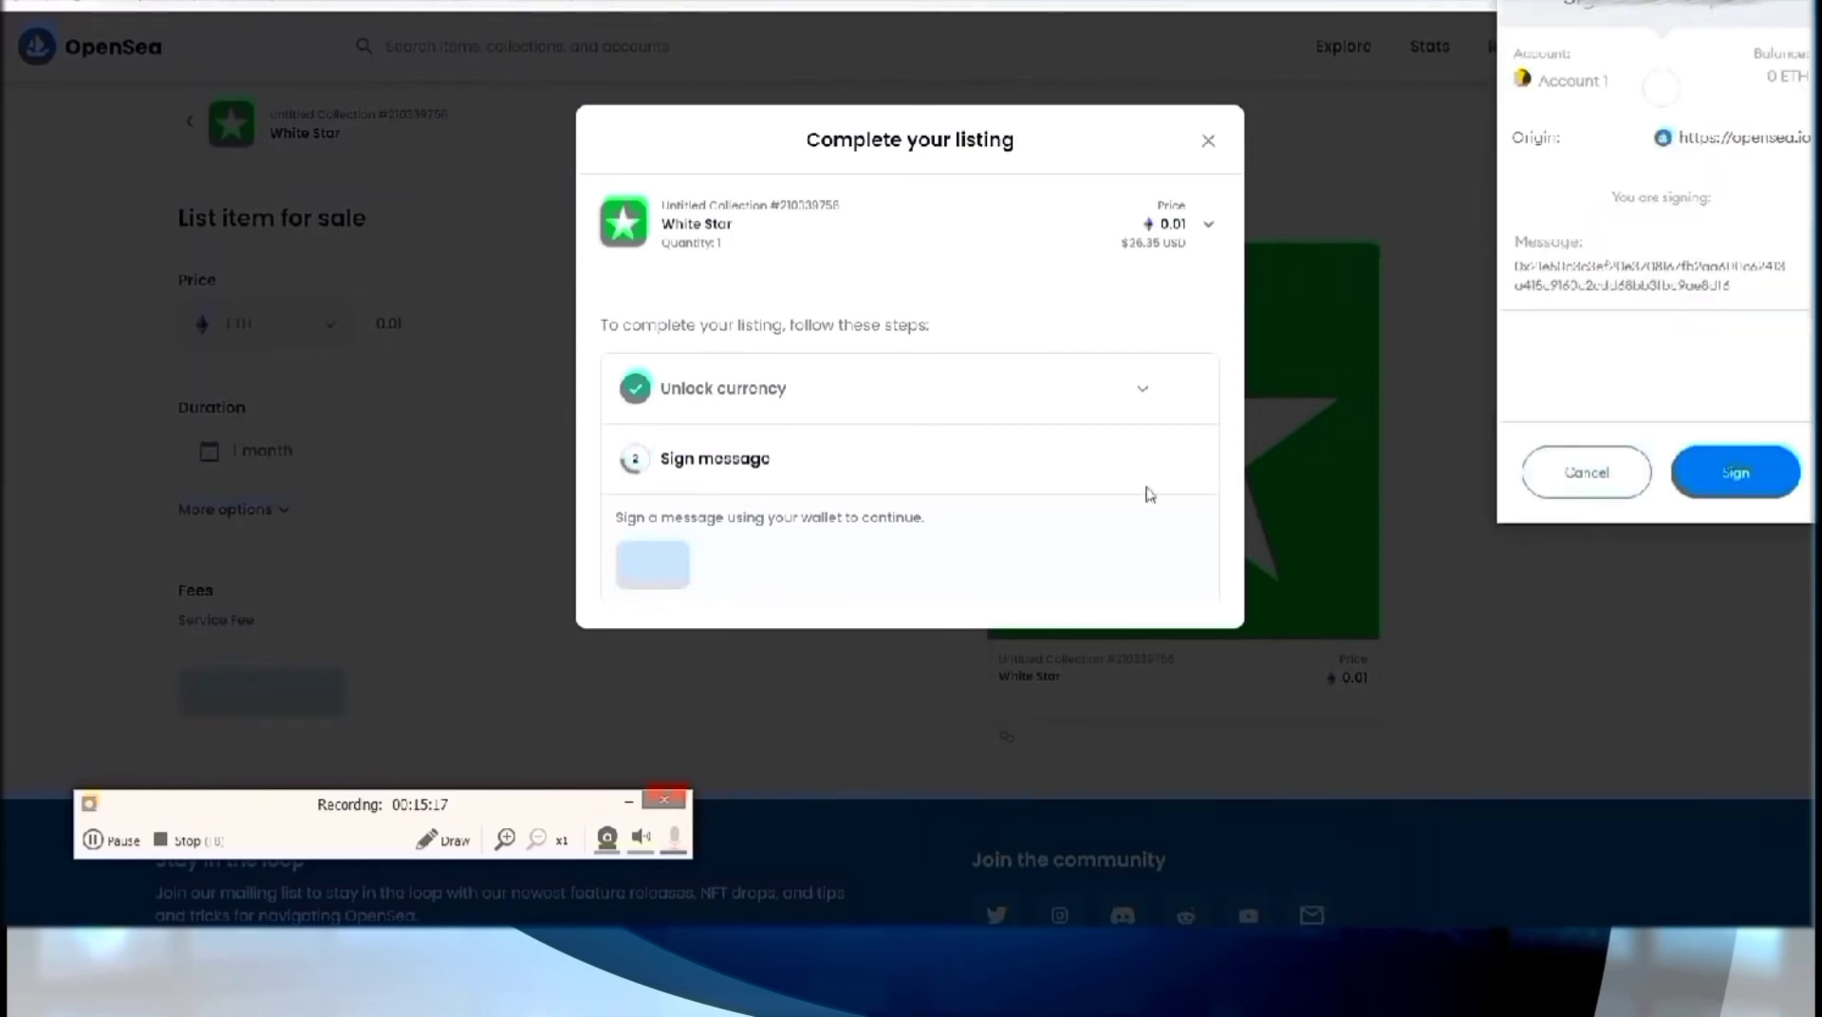
click(1733, 472)
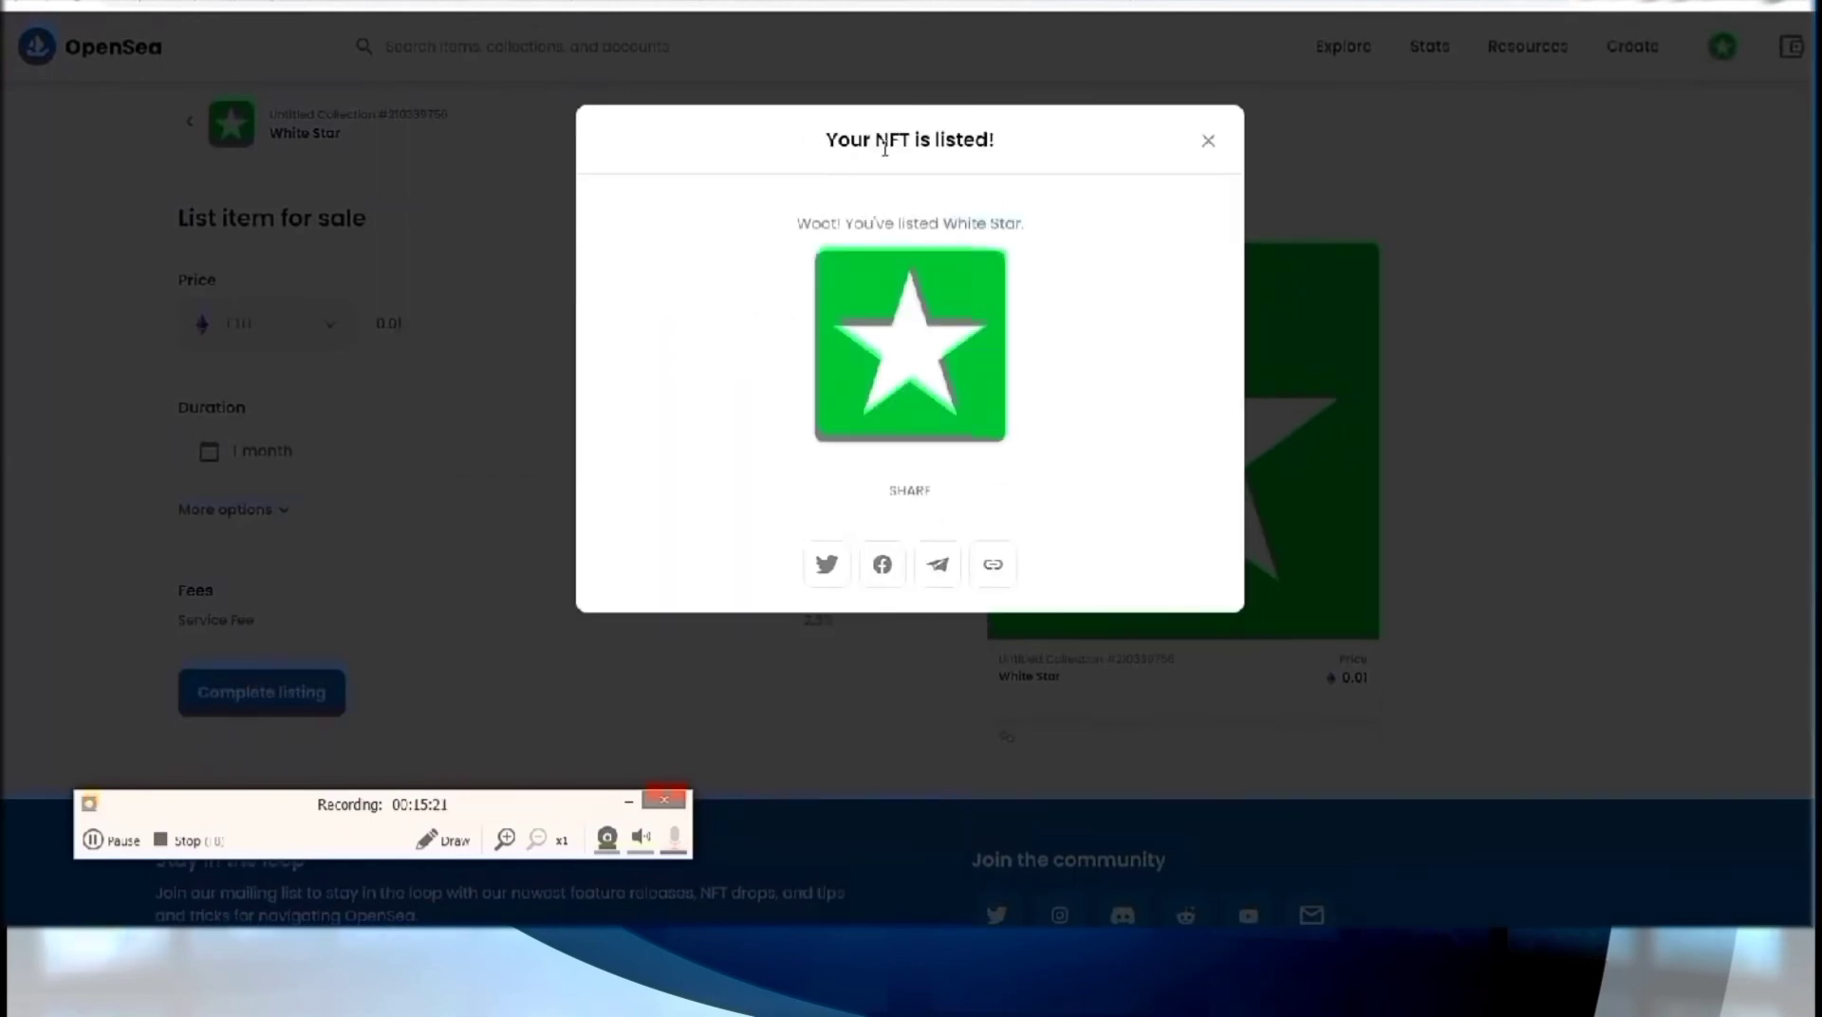
drag(920, 143, 1048, 160)
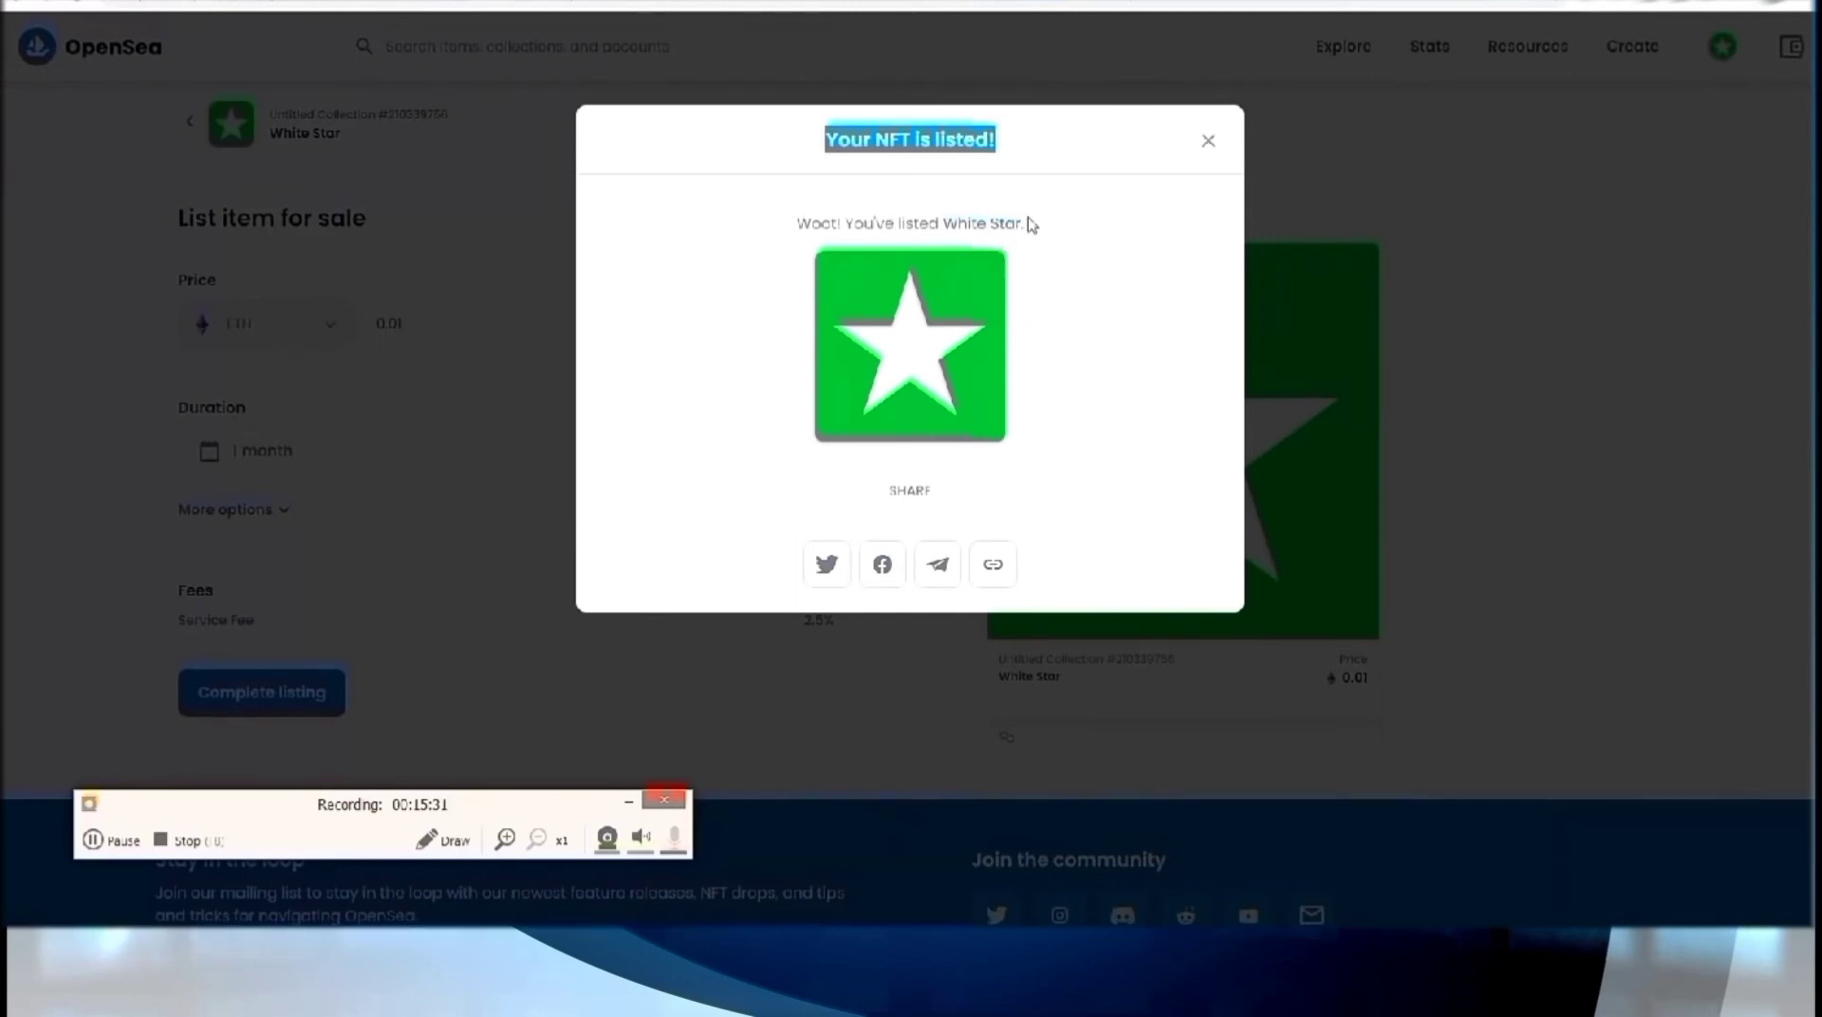
Step: Close the listing confirmation and review White Star's sale end date, current price, offers and item activity
key(Escape)
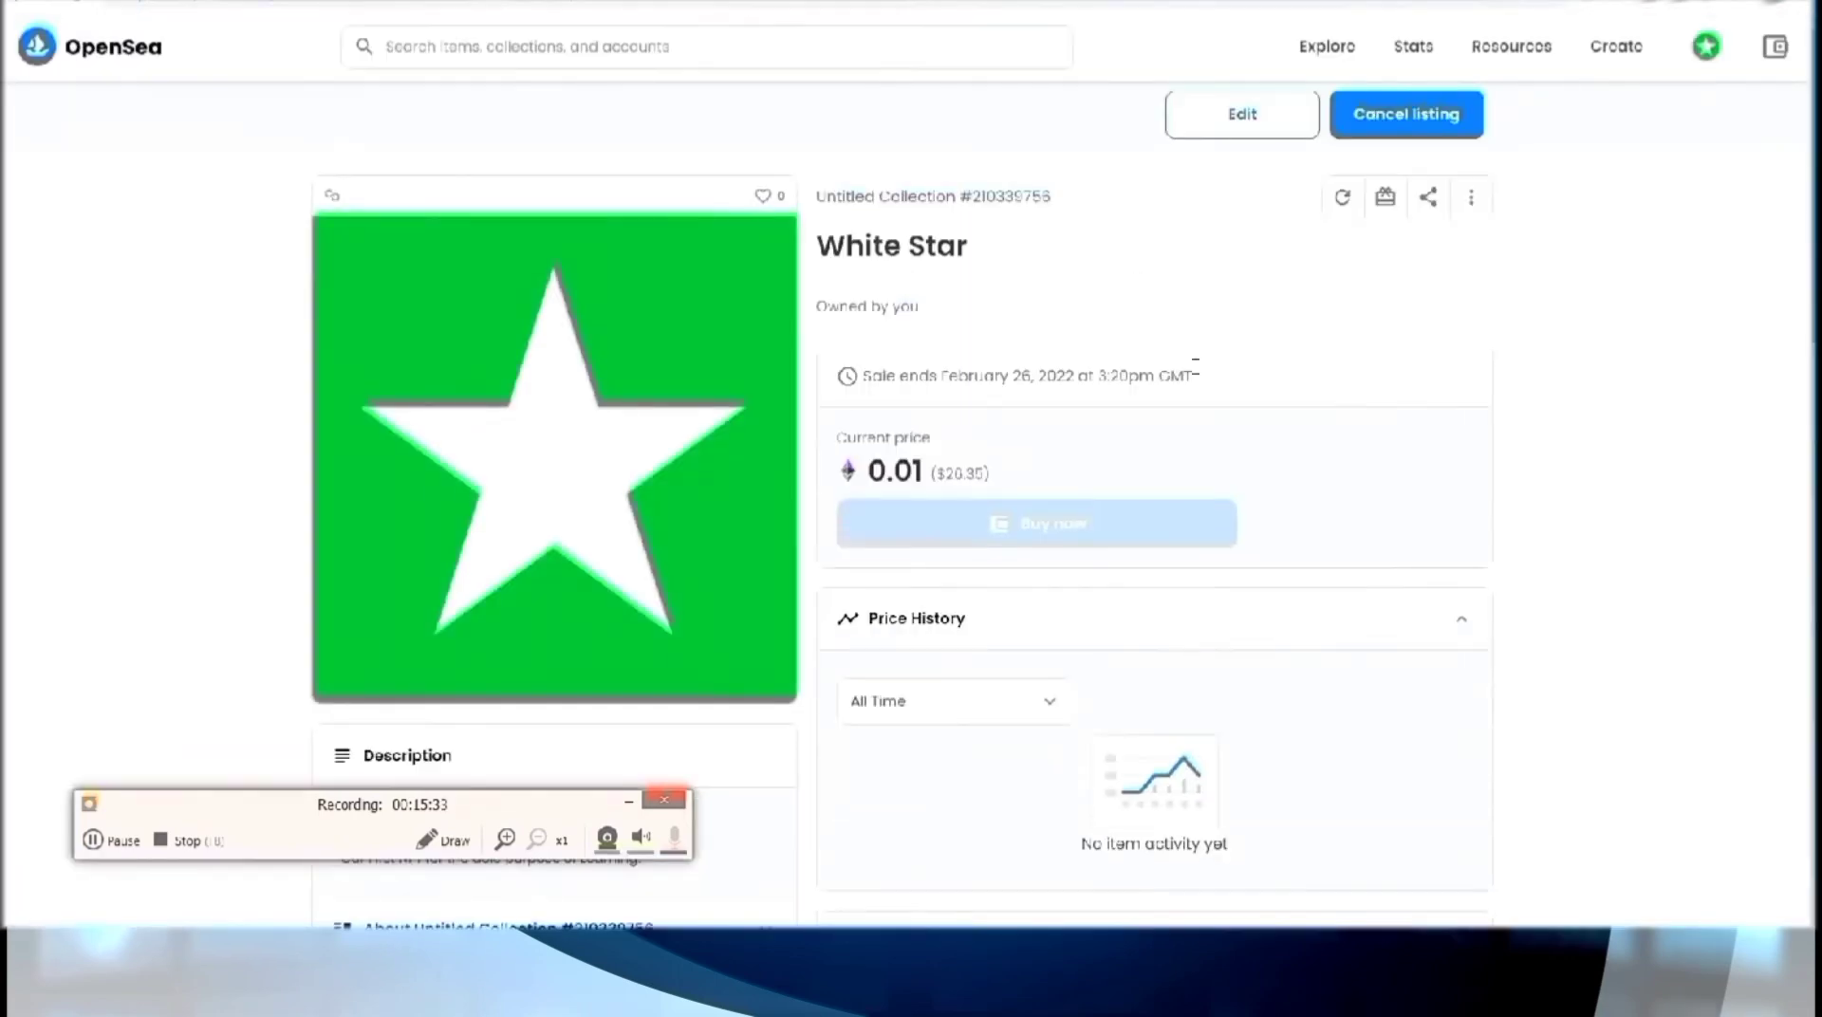
drag(860, 374, 1220, 386)
click(1272, 389)
drag(943, 375, 1232, 400)
click(1239, 399)
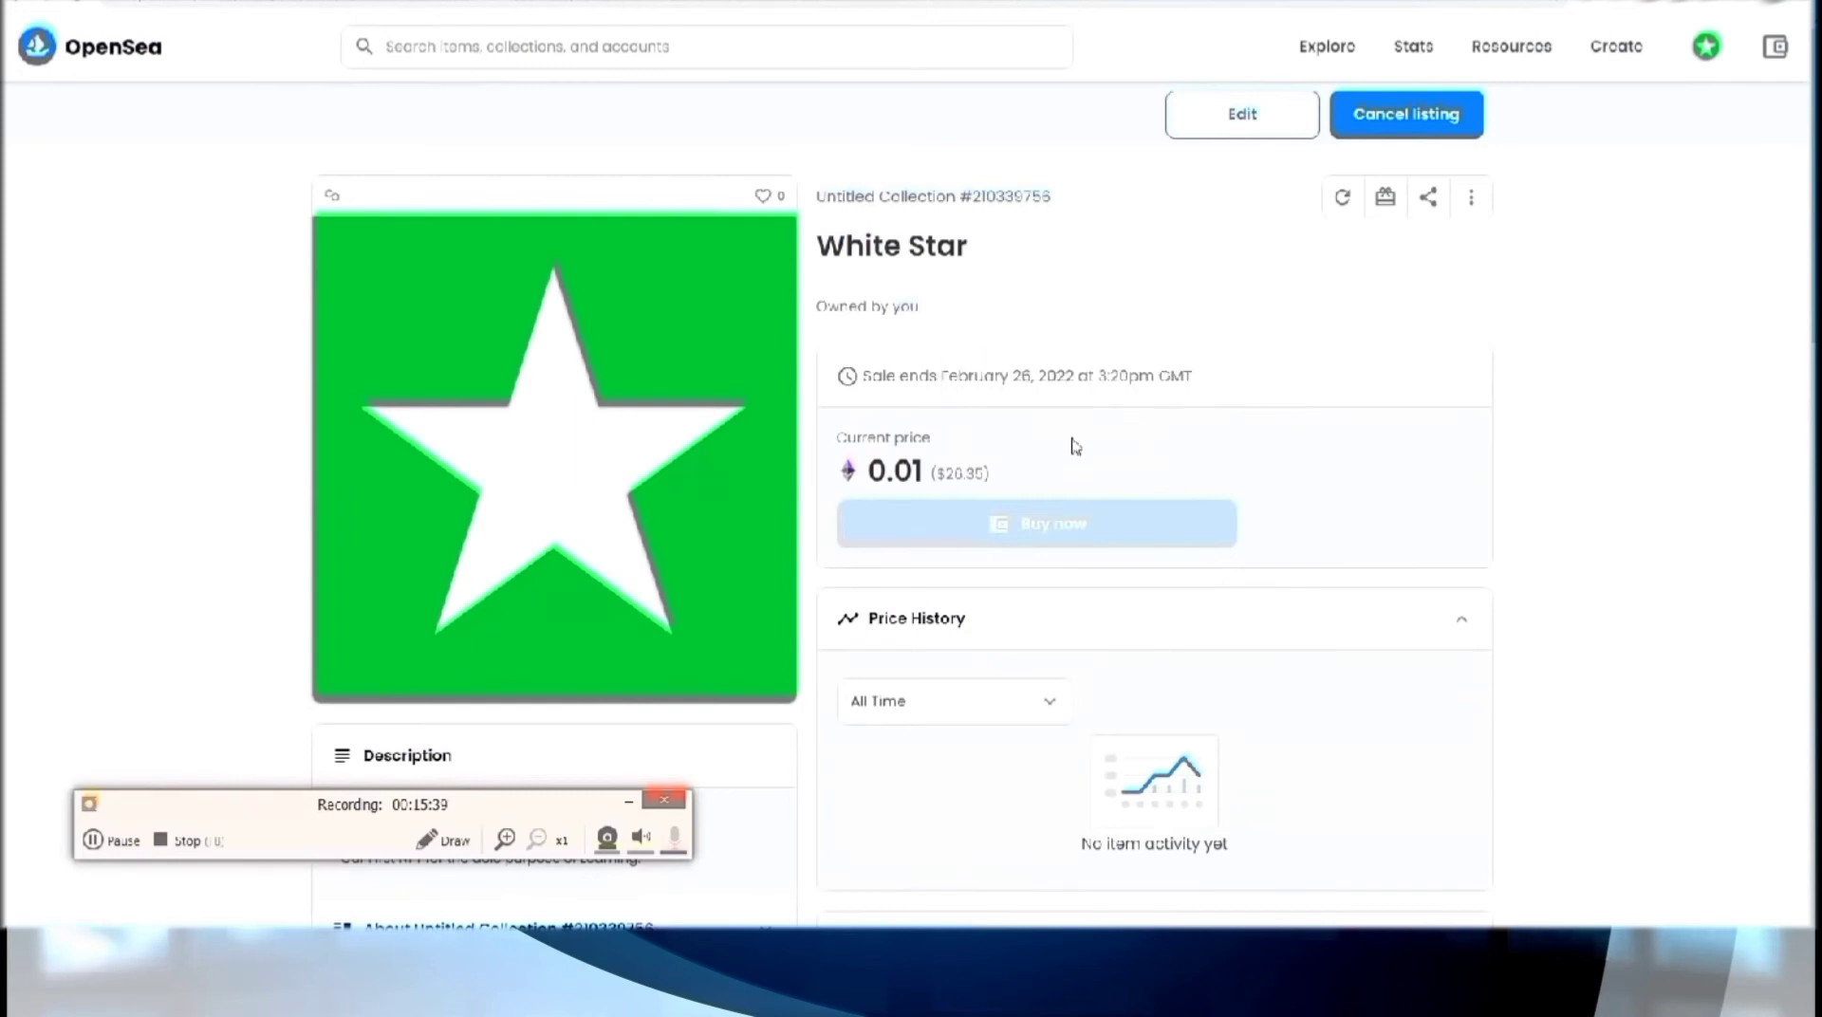
scroll(1044, 446, down, 2)
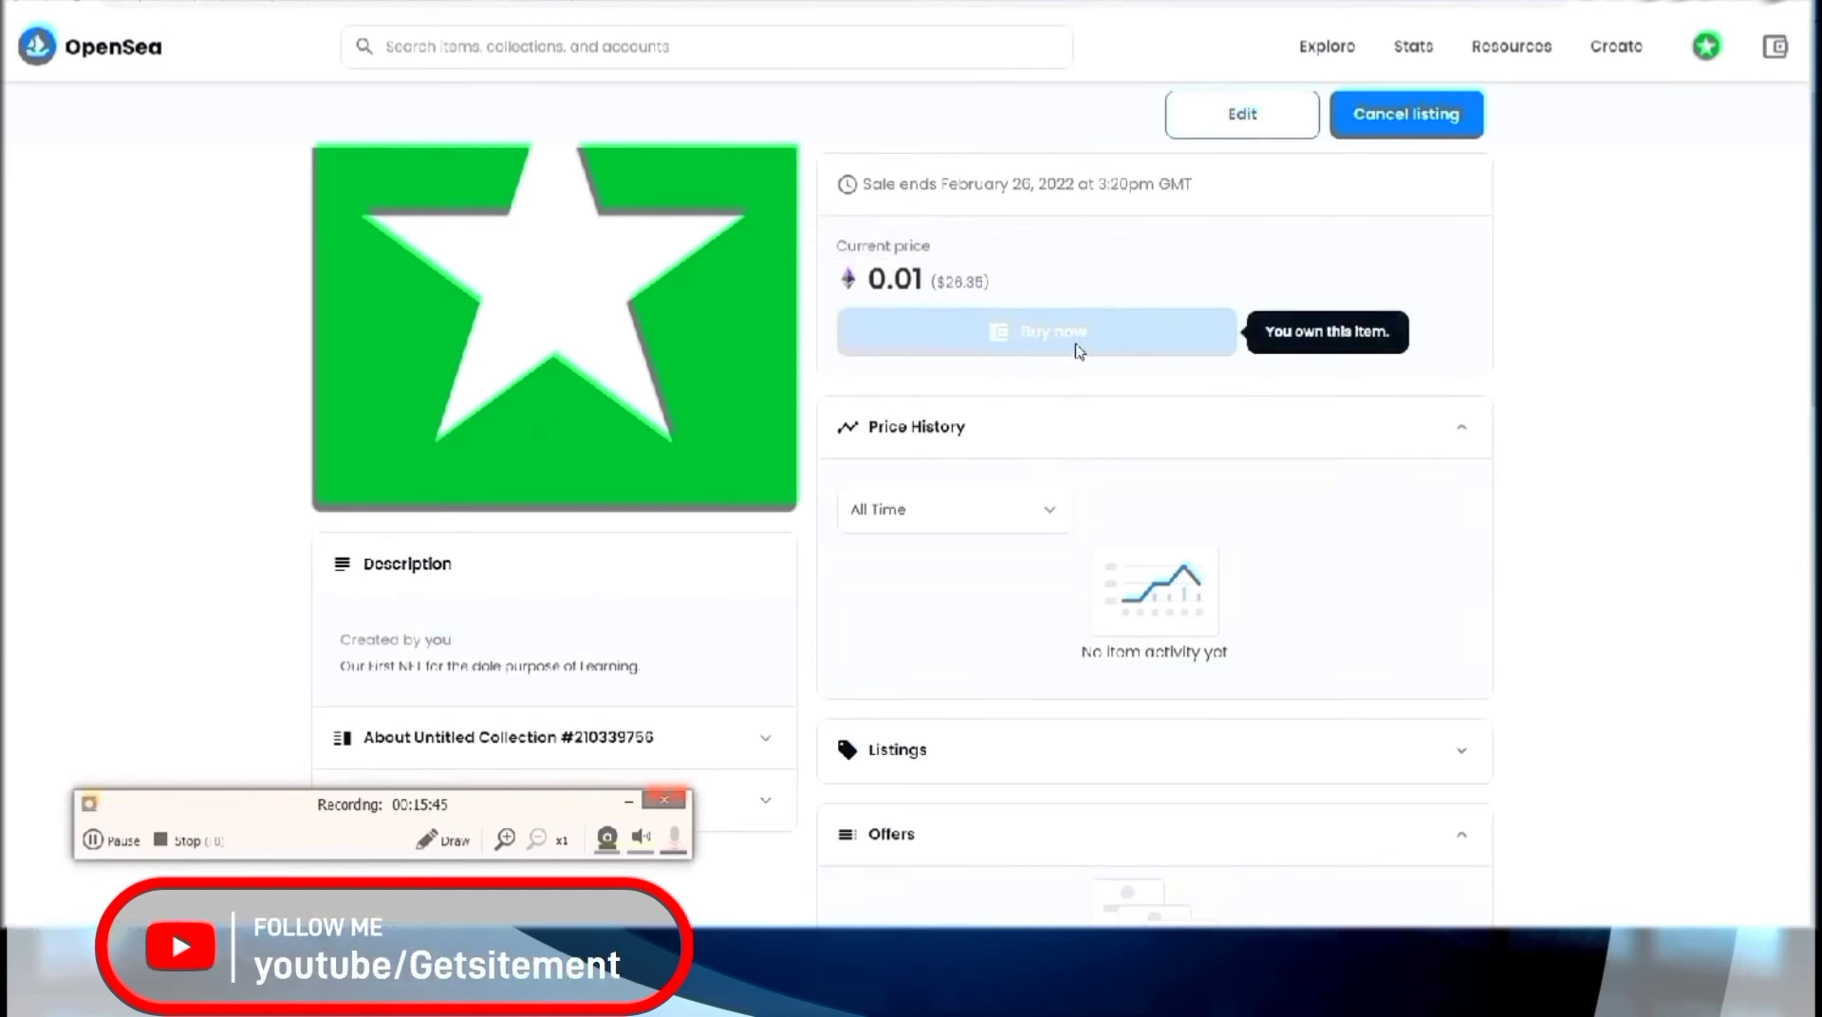
scroll(987, 570, down, 2)
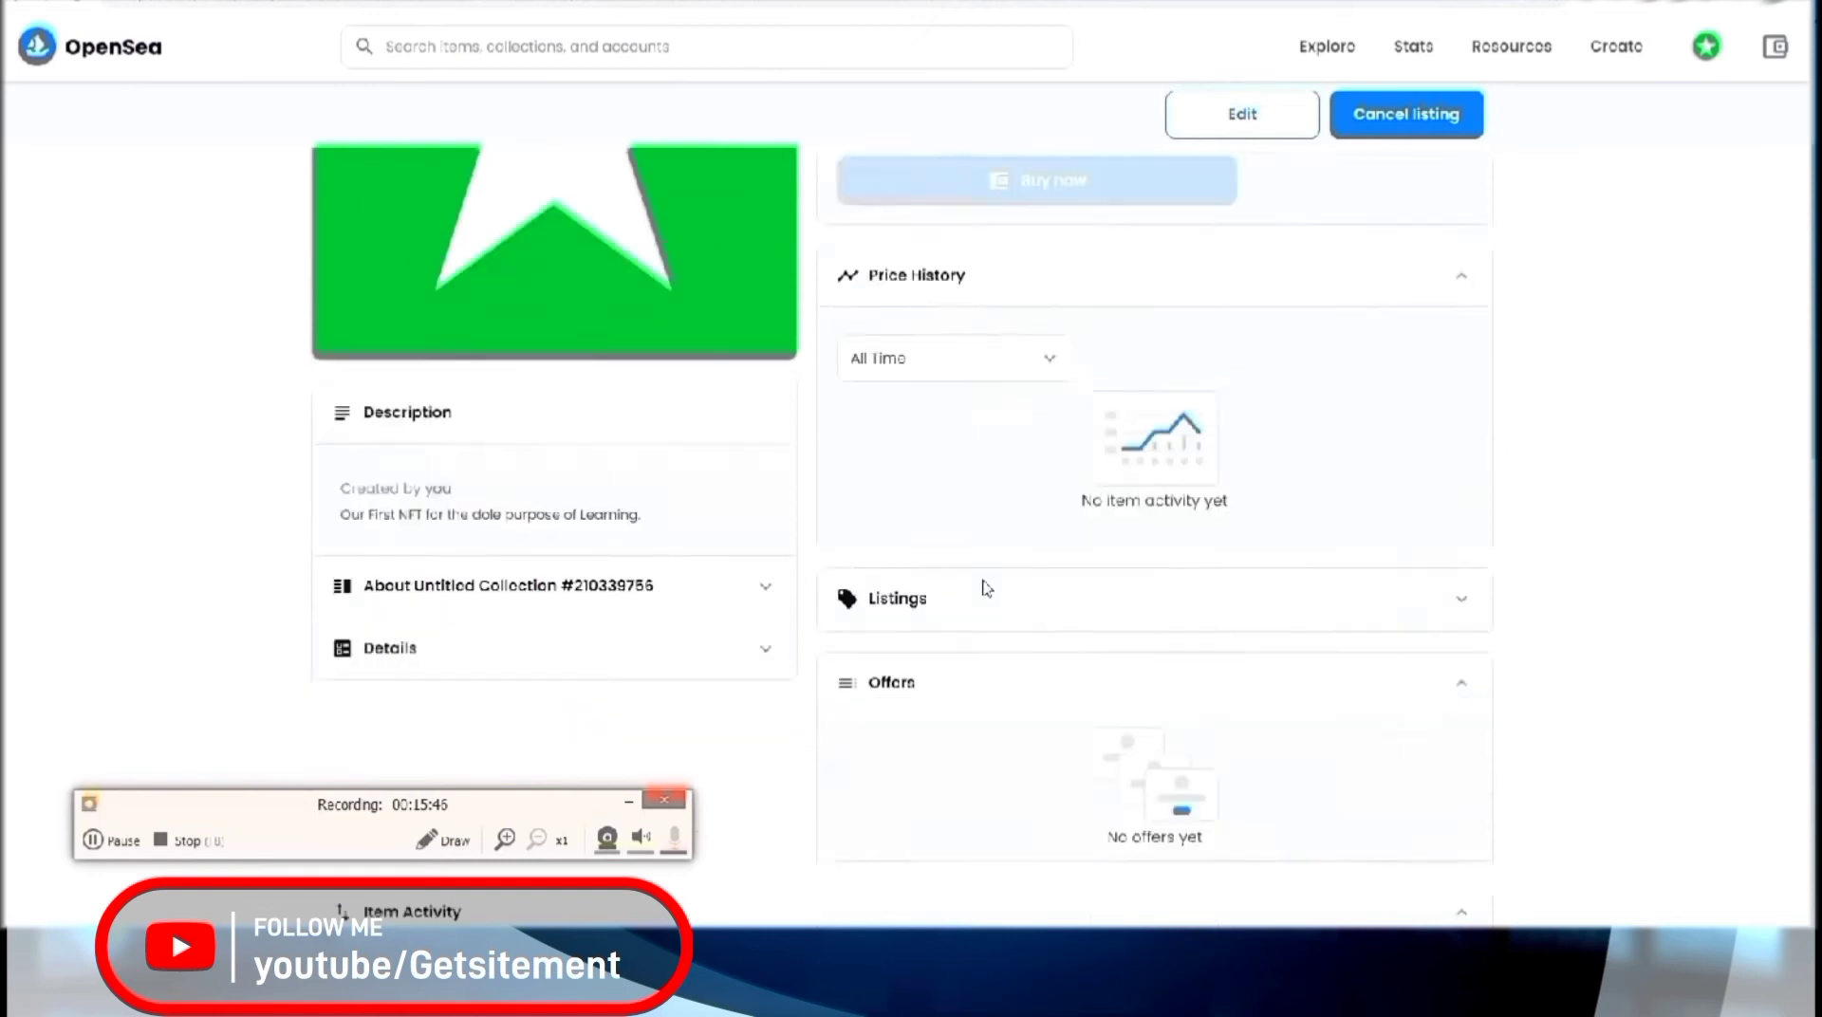
scroll(980, 586, up, 5)
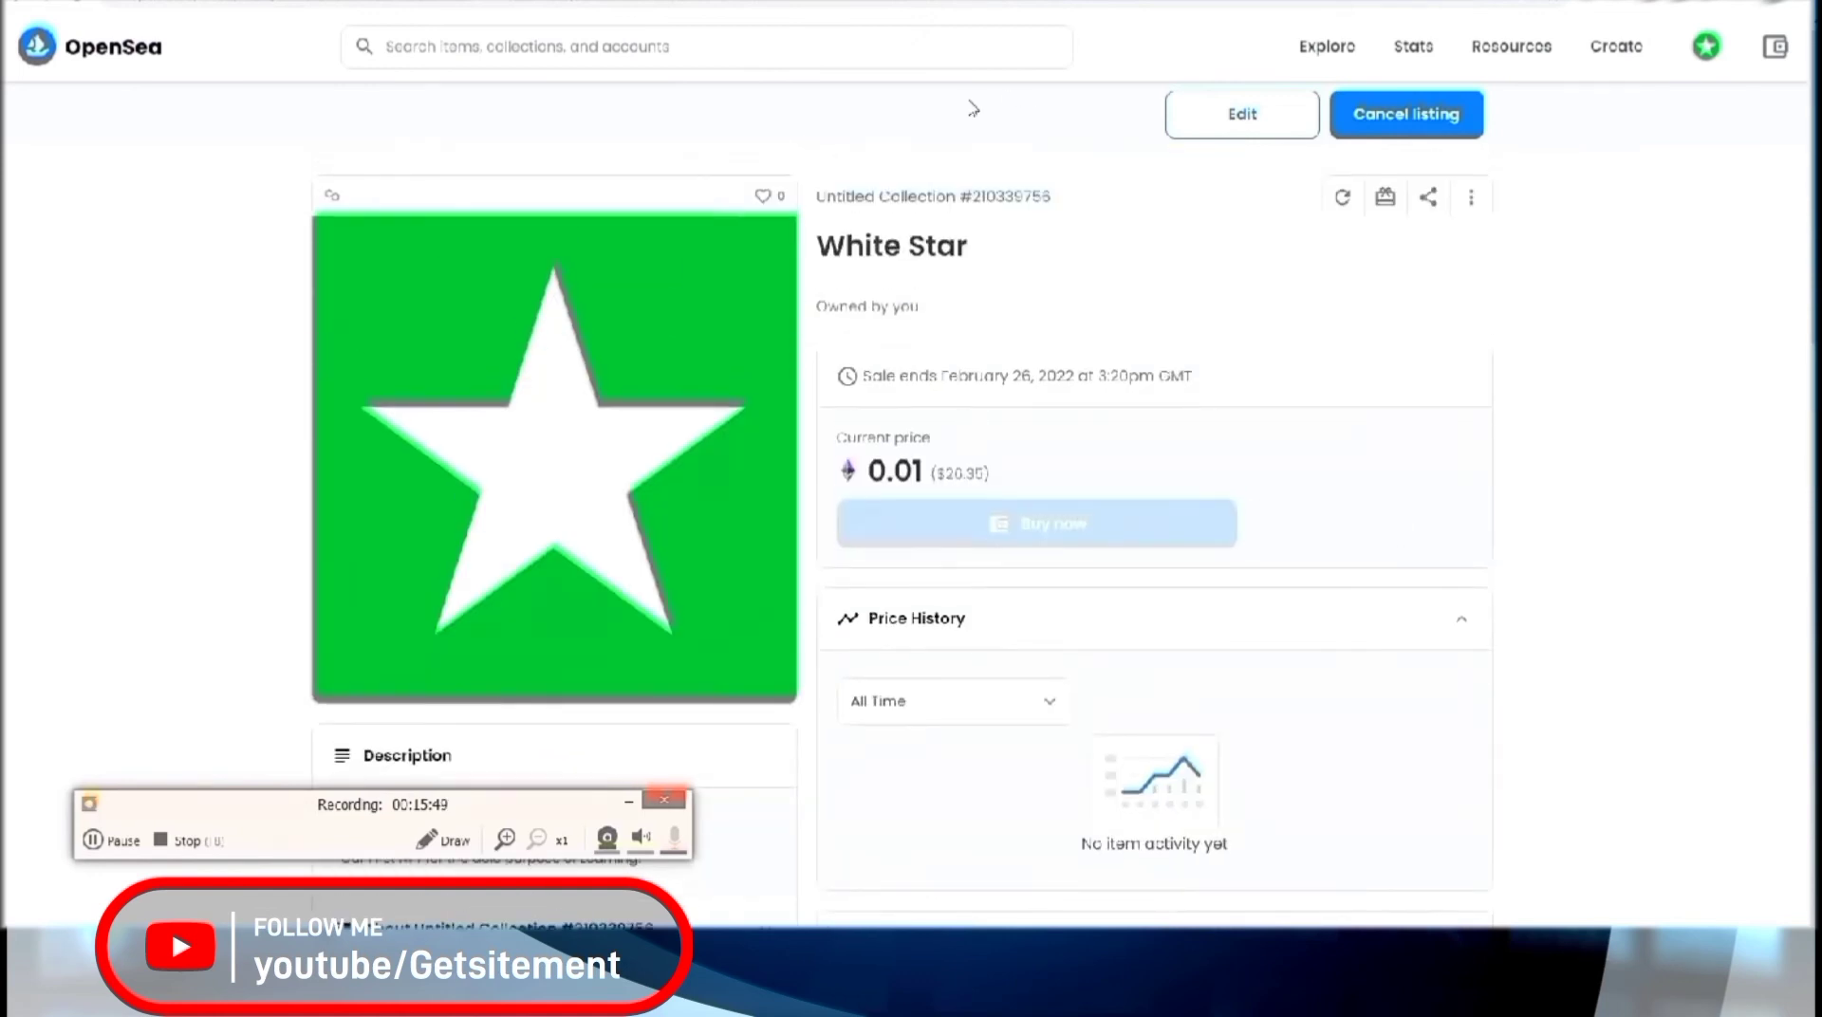
scroll(1022, 562, down, 8)
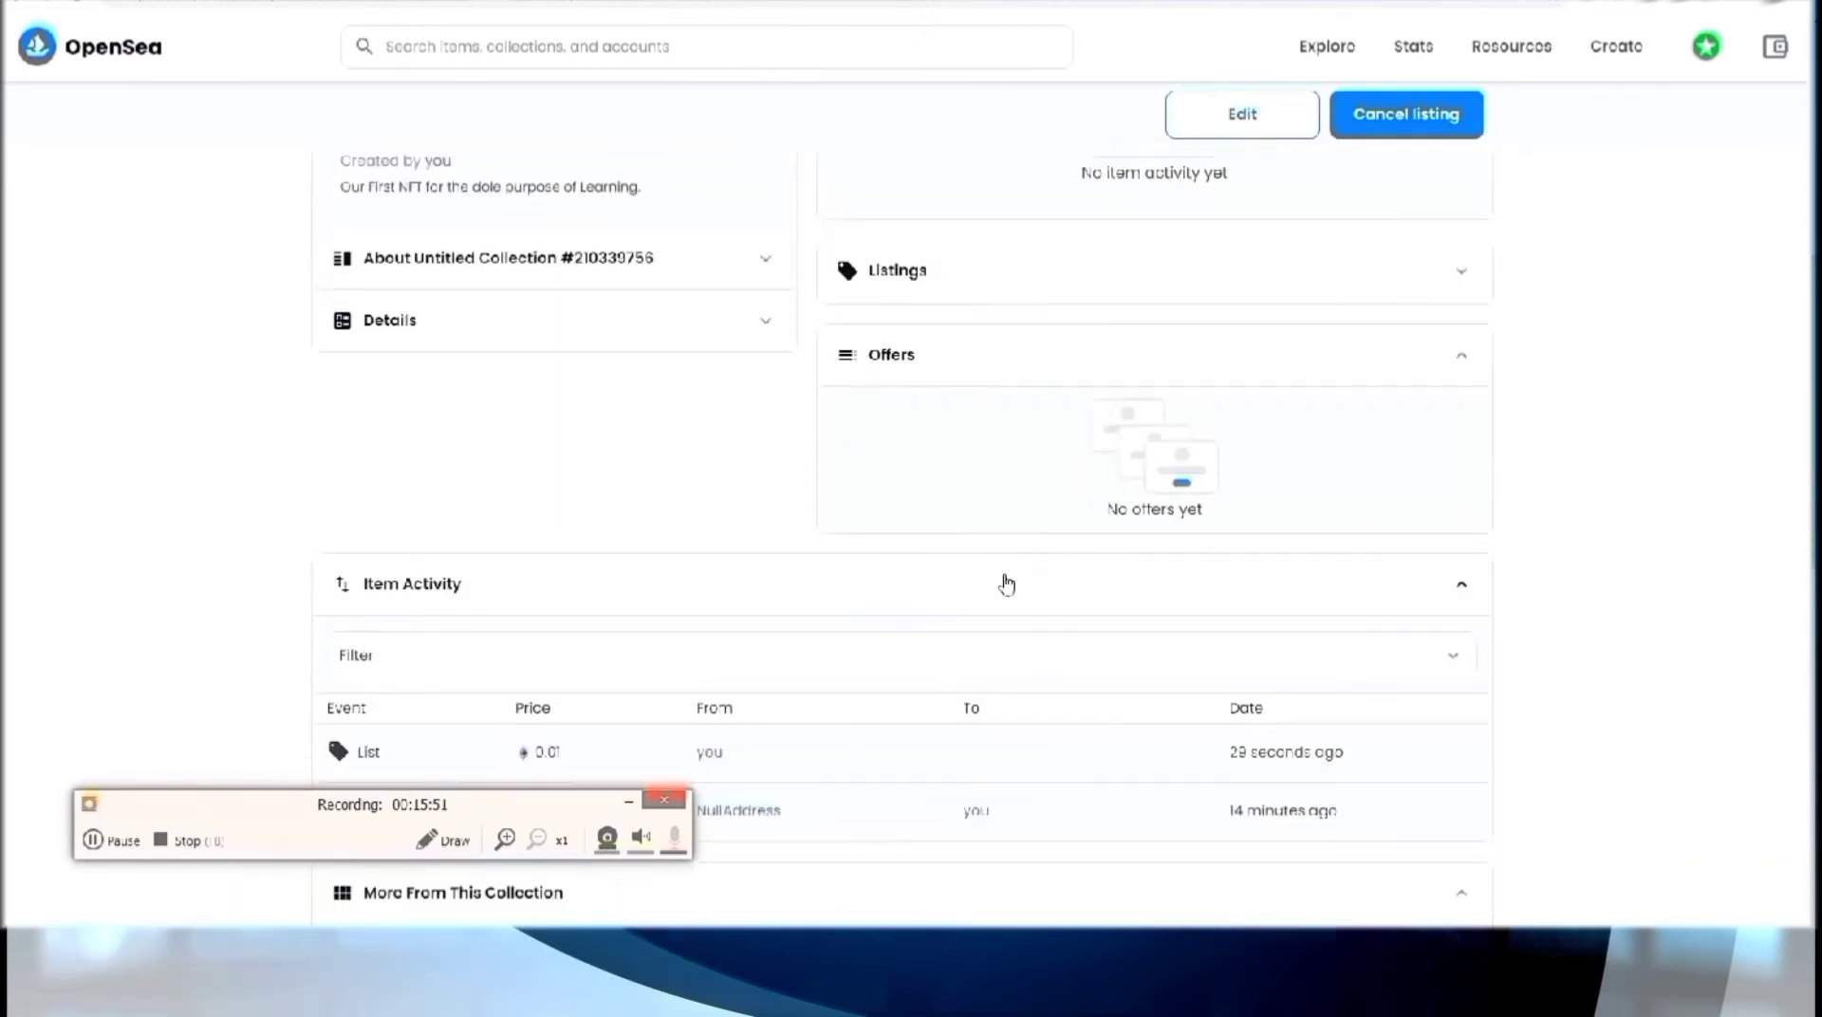
scroll(935, 626, down, 1)
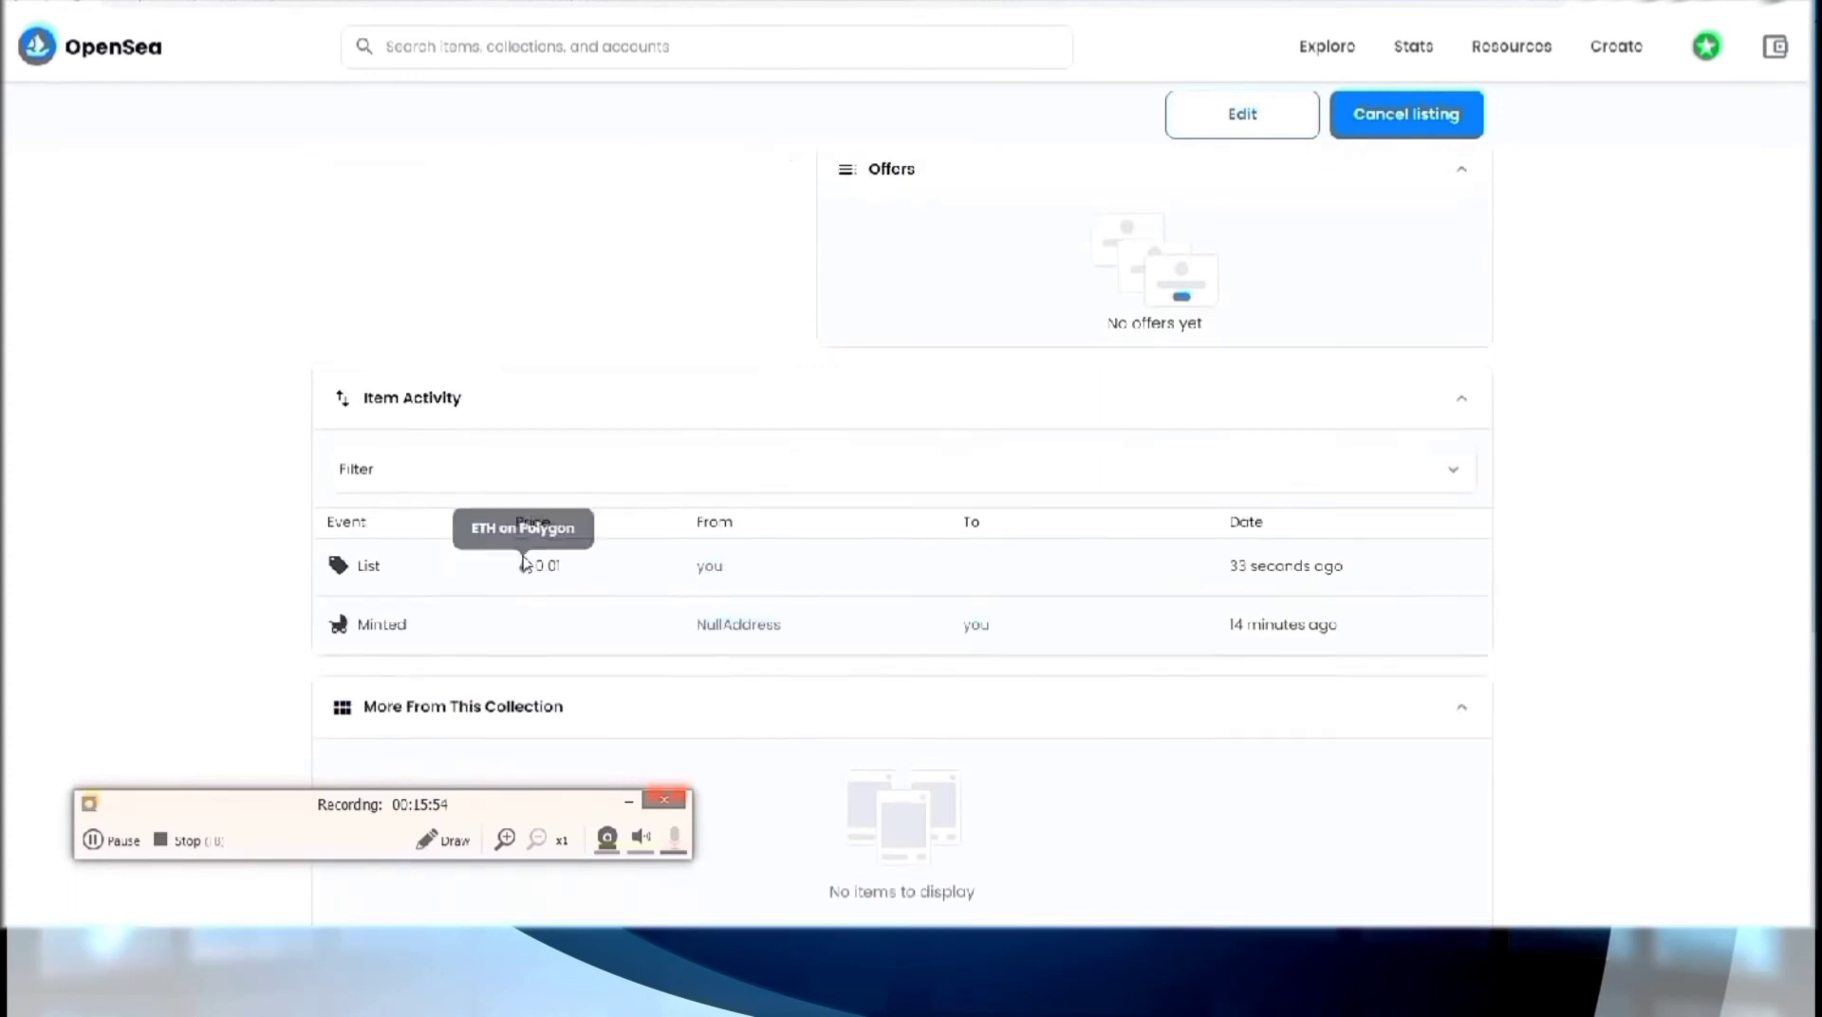
scroll(550, 579, up, 8)
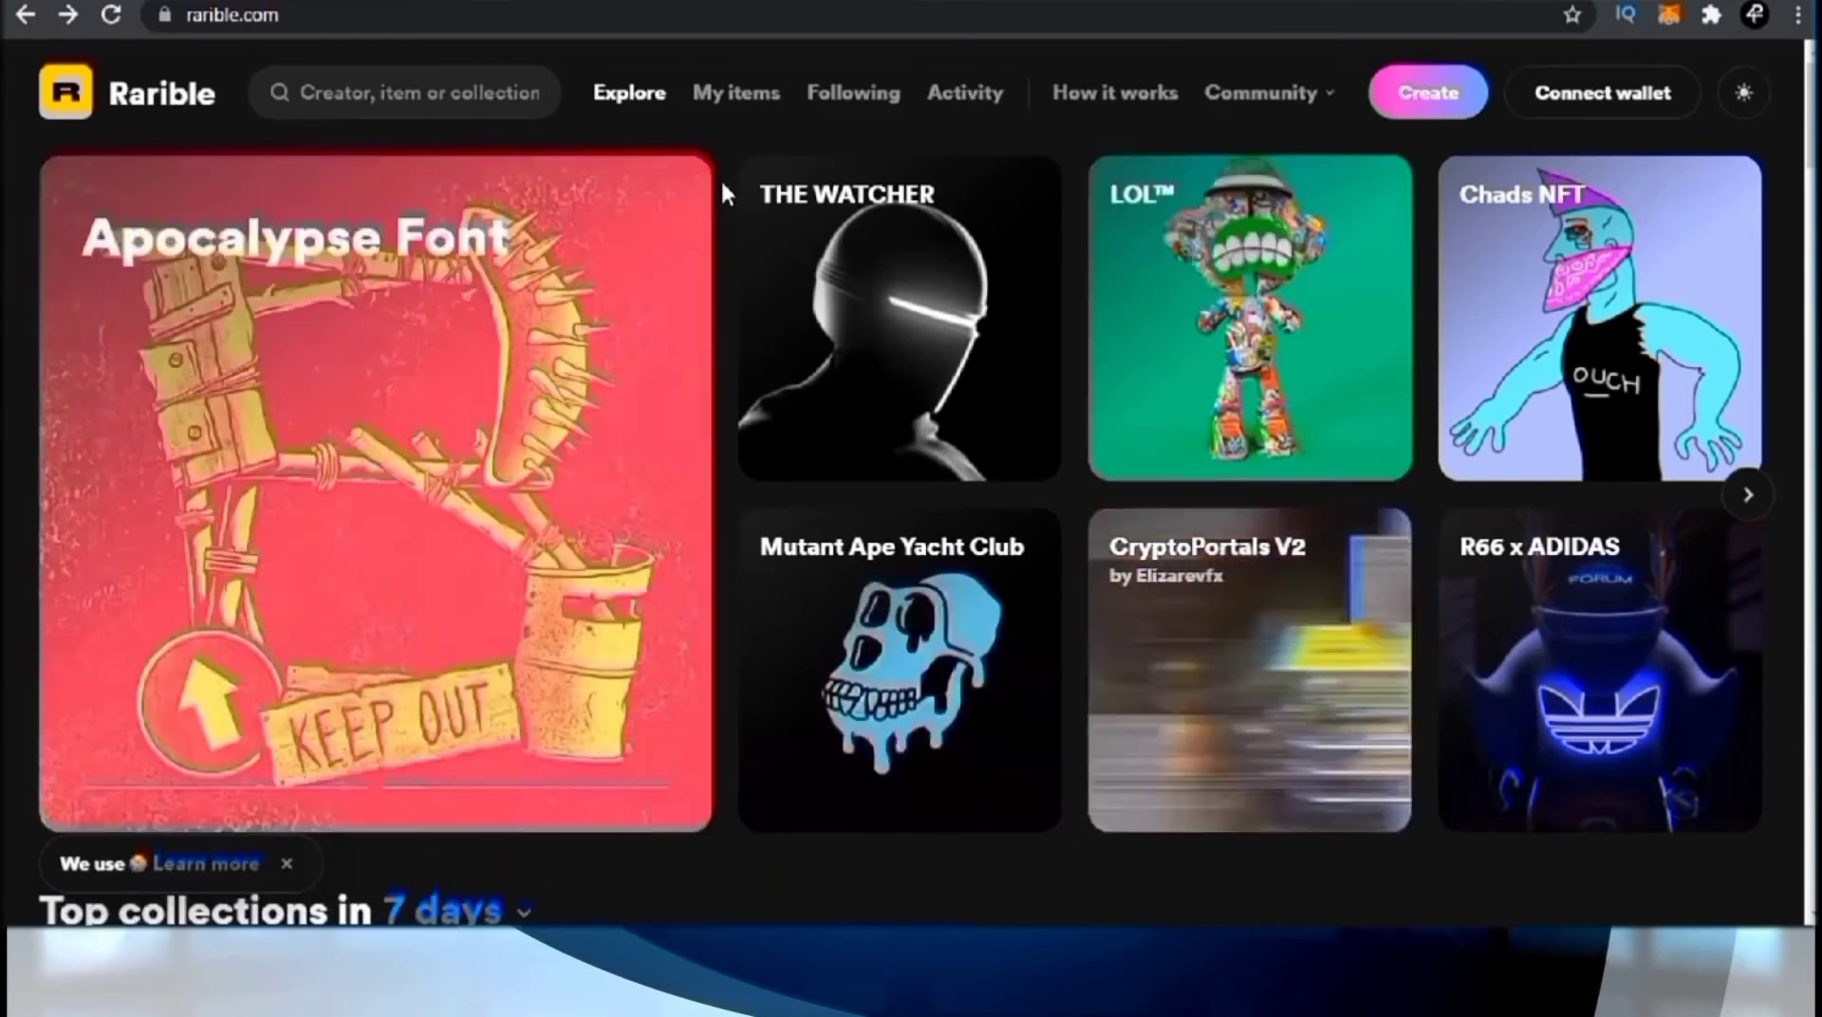
Step: Switch to the Rarible marketplace and examine its top collections and the bids on the Hot bids items
scroll(721, 180, down, 7)
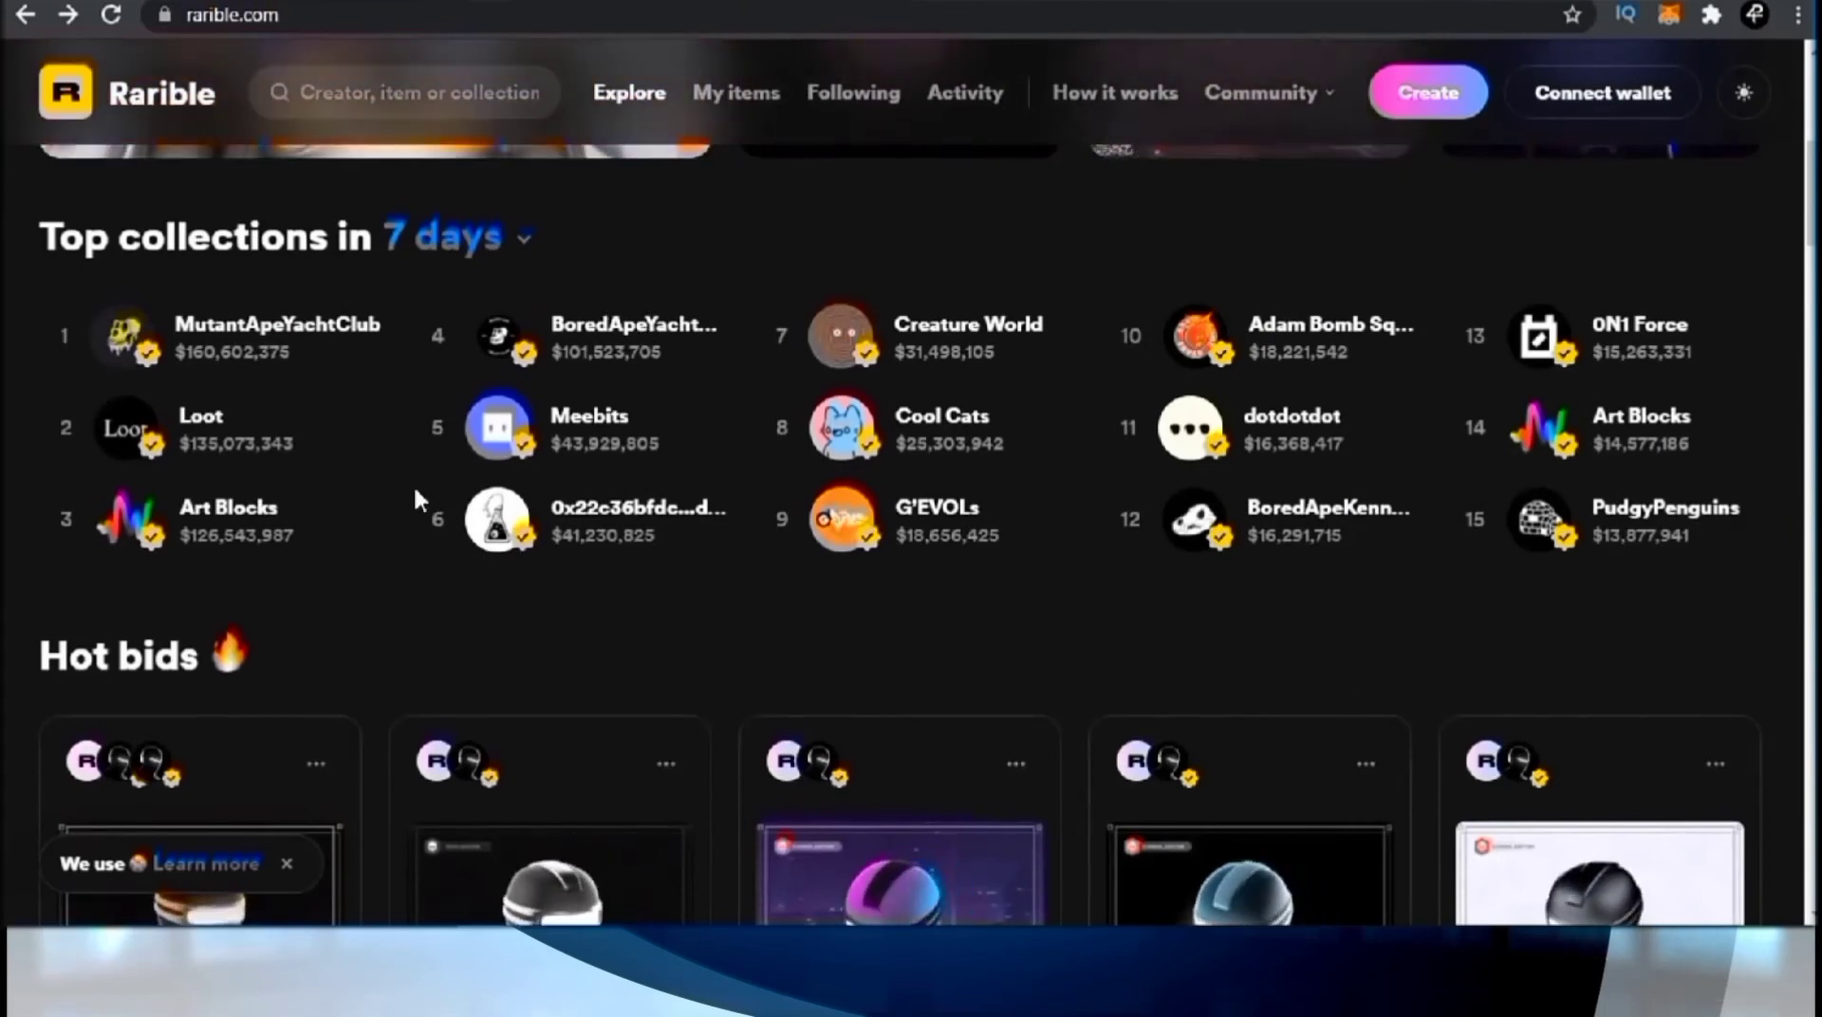
scroll(415, 520, down, 2)
scroll(389, 503, down, 4)
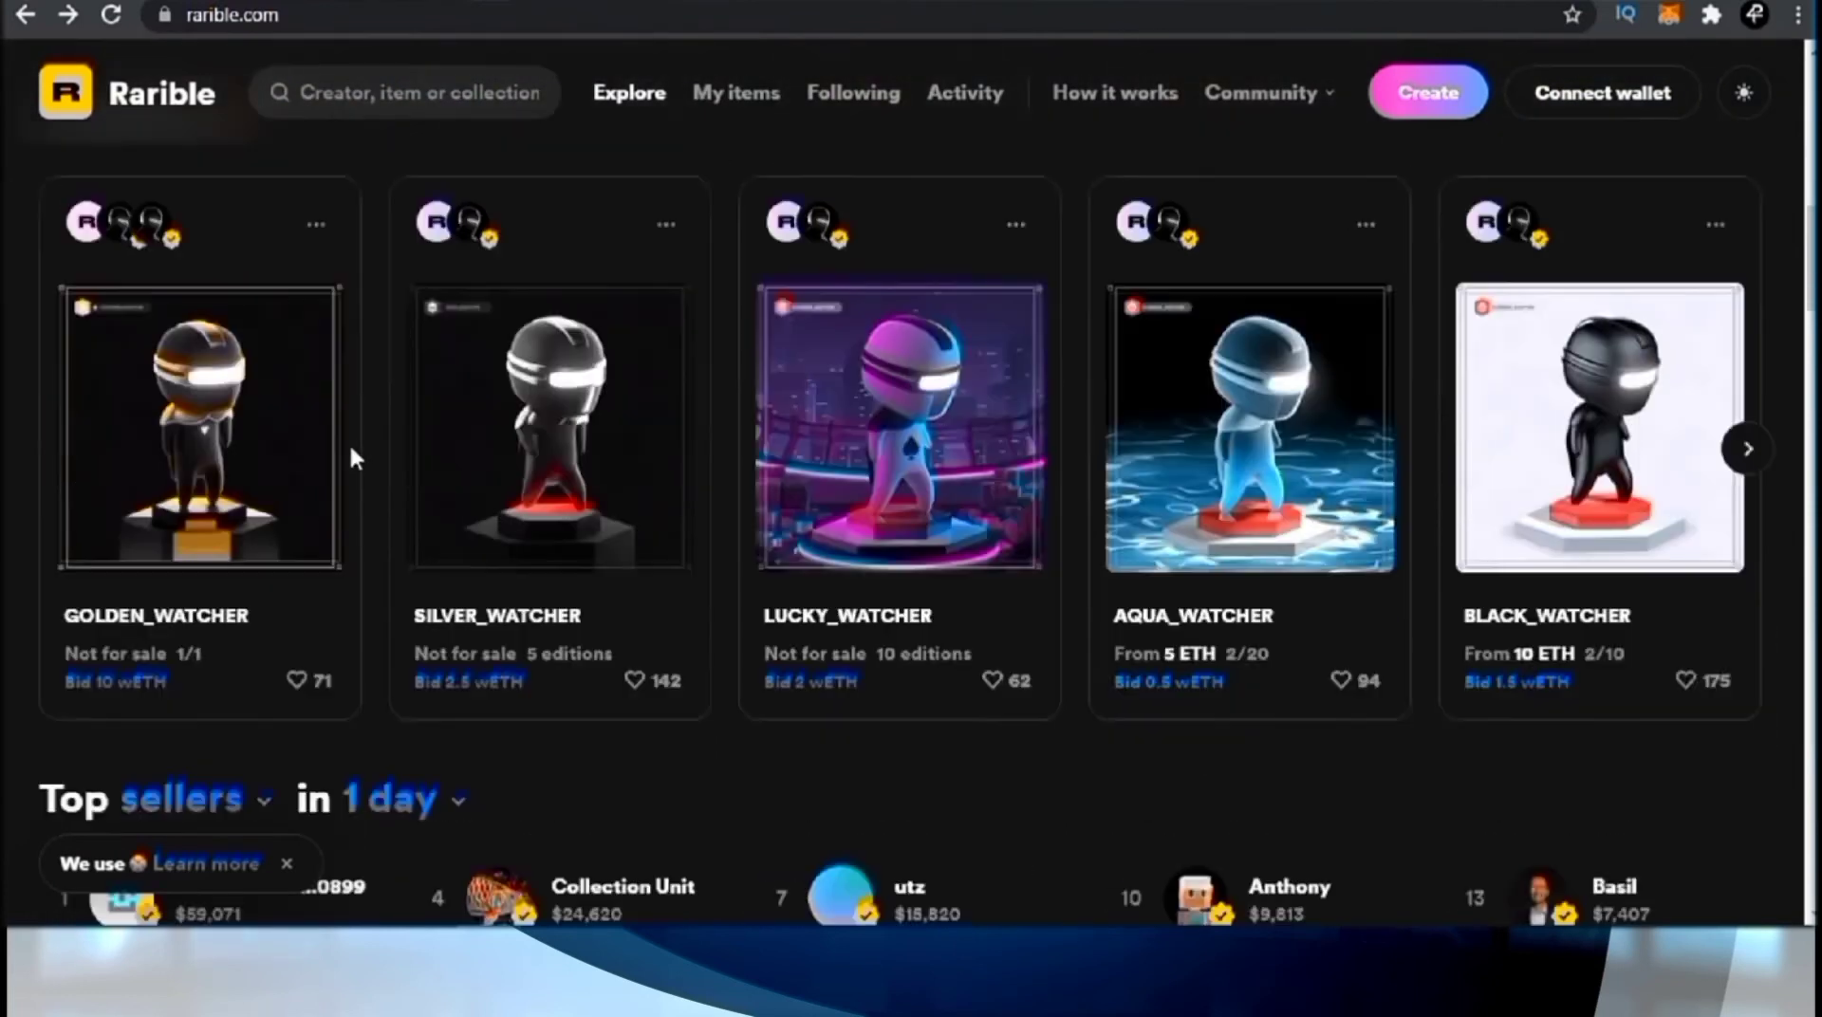
scroll(284, 417, up, 3)
scroll(142, 389, down, 4)
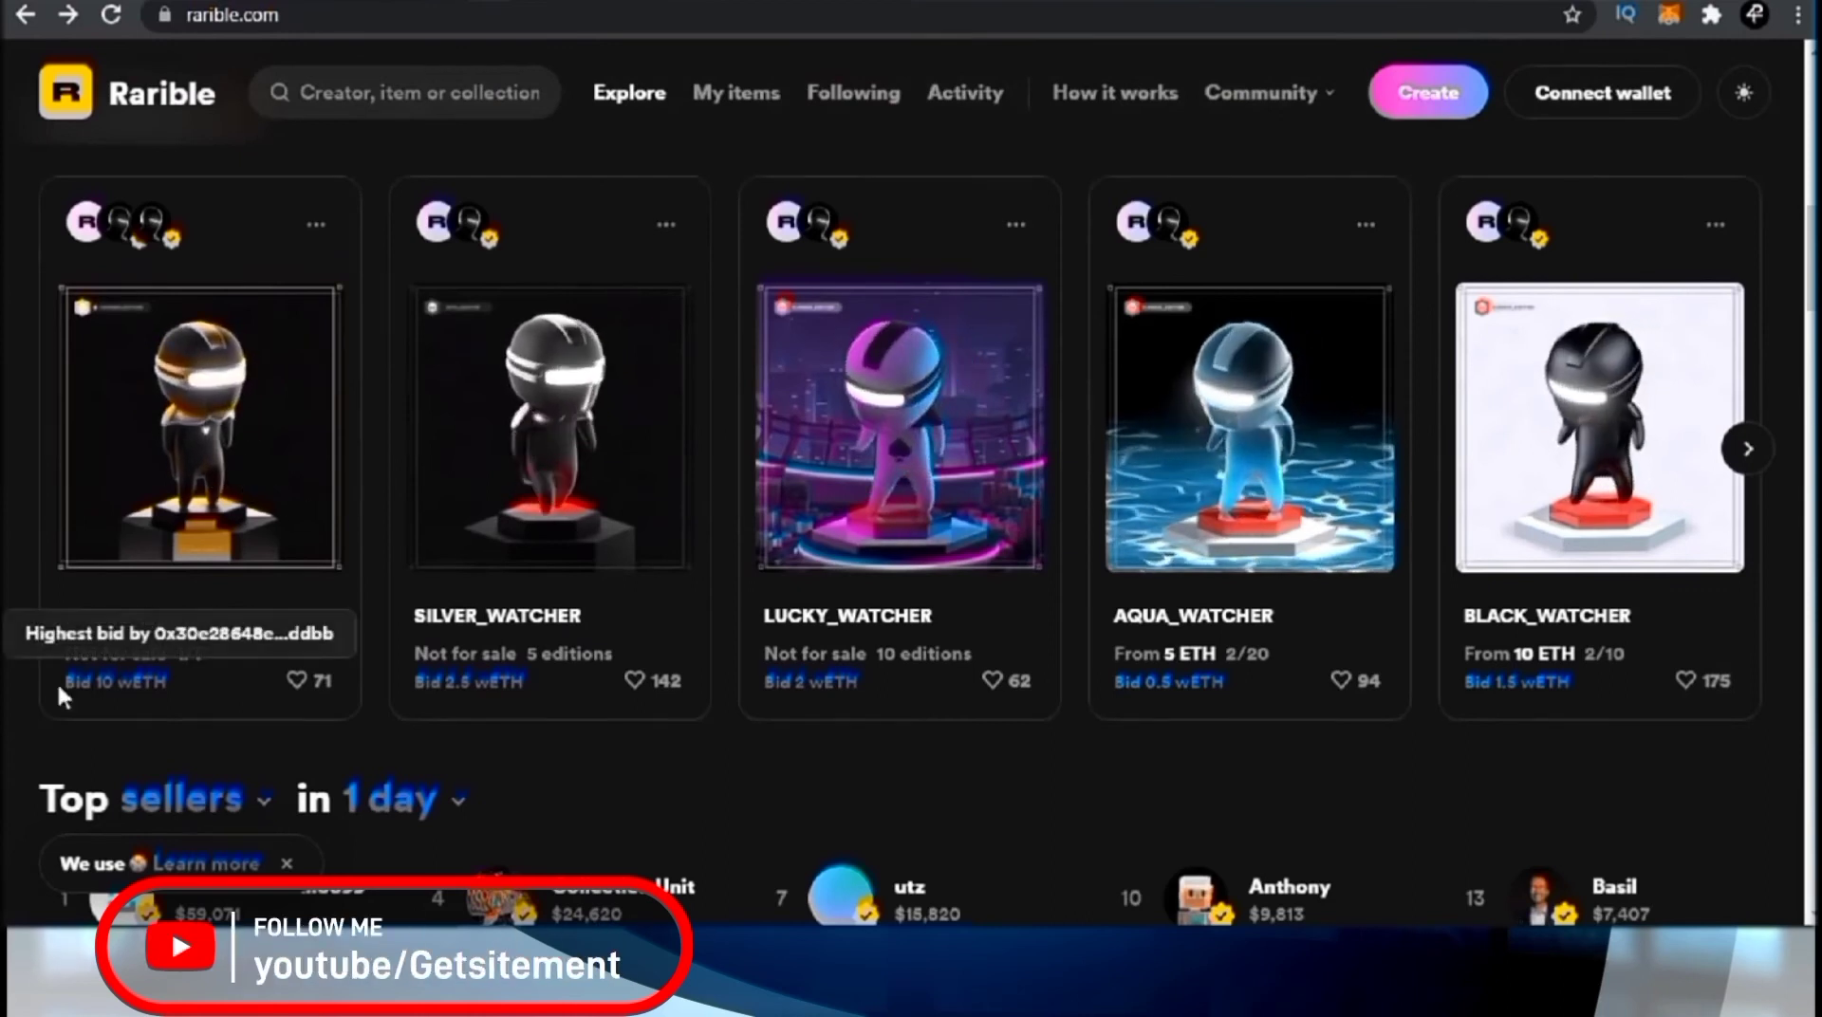
mouse_move(95, 681)
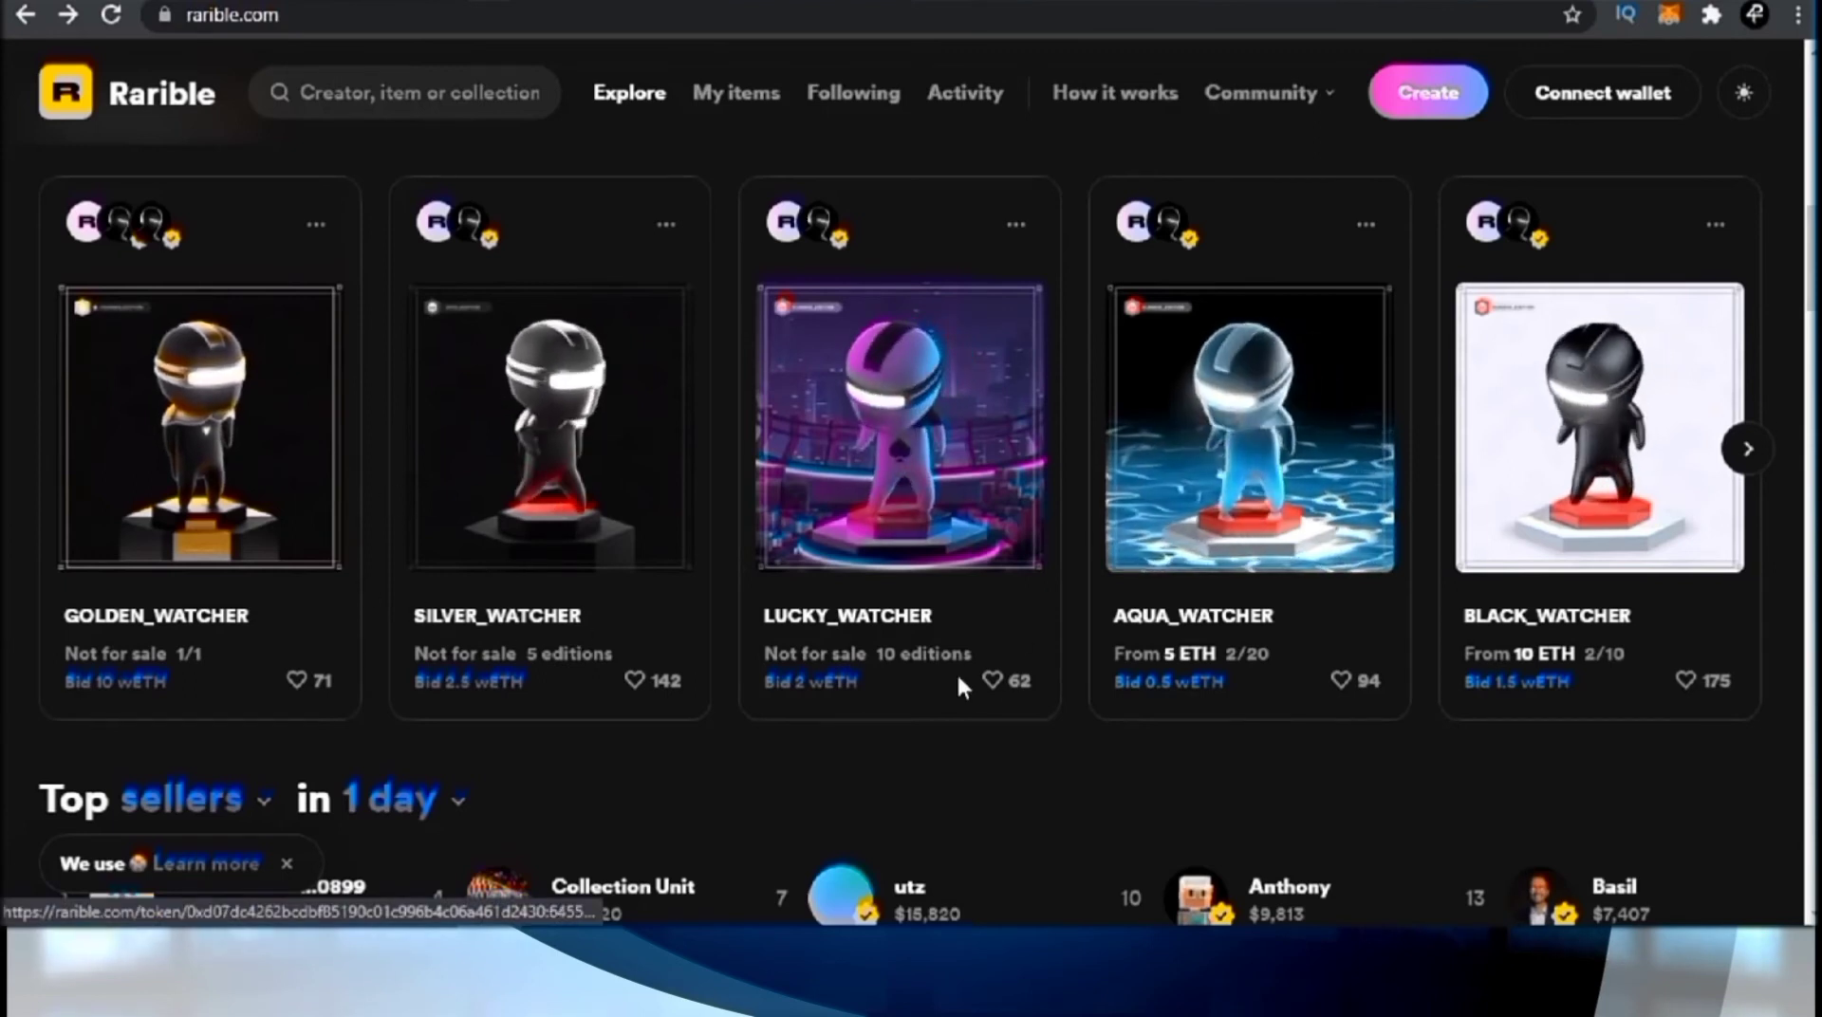
Step: Browse Rarible's top sellers, live auctions and the items offered for sale, including their ETH prices
scroll(1441, 666, down, 2)
scroll(1270, 641, down, 3)
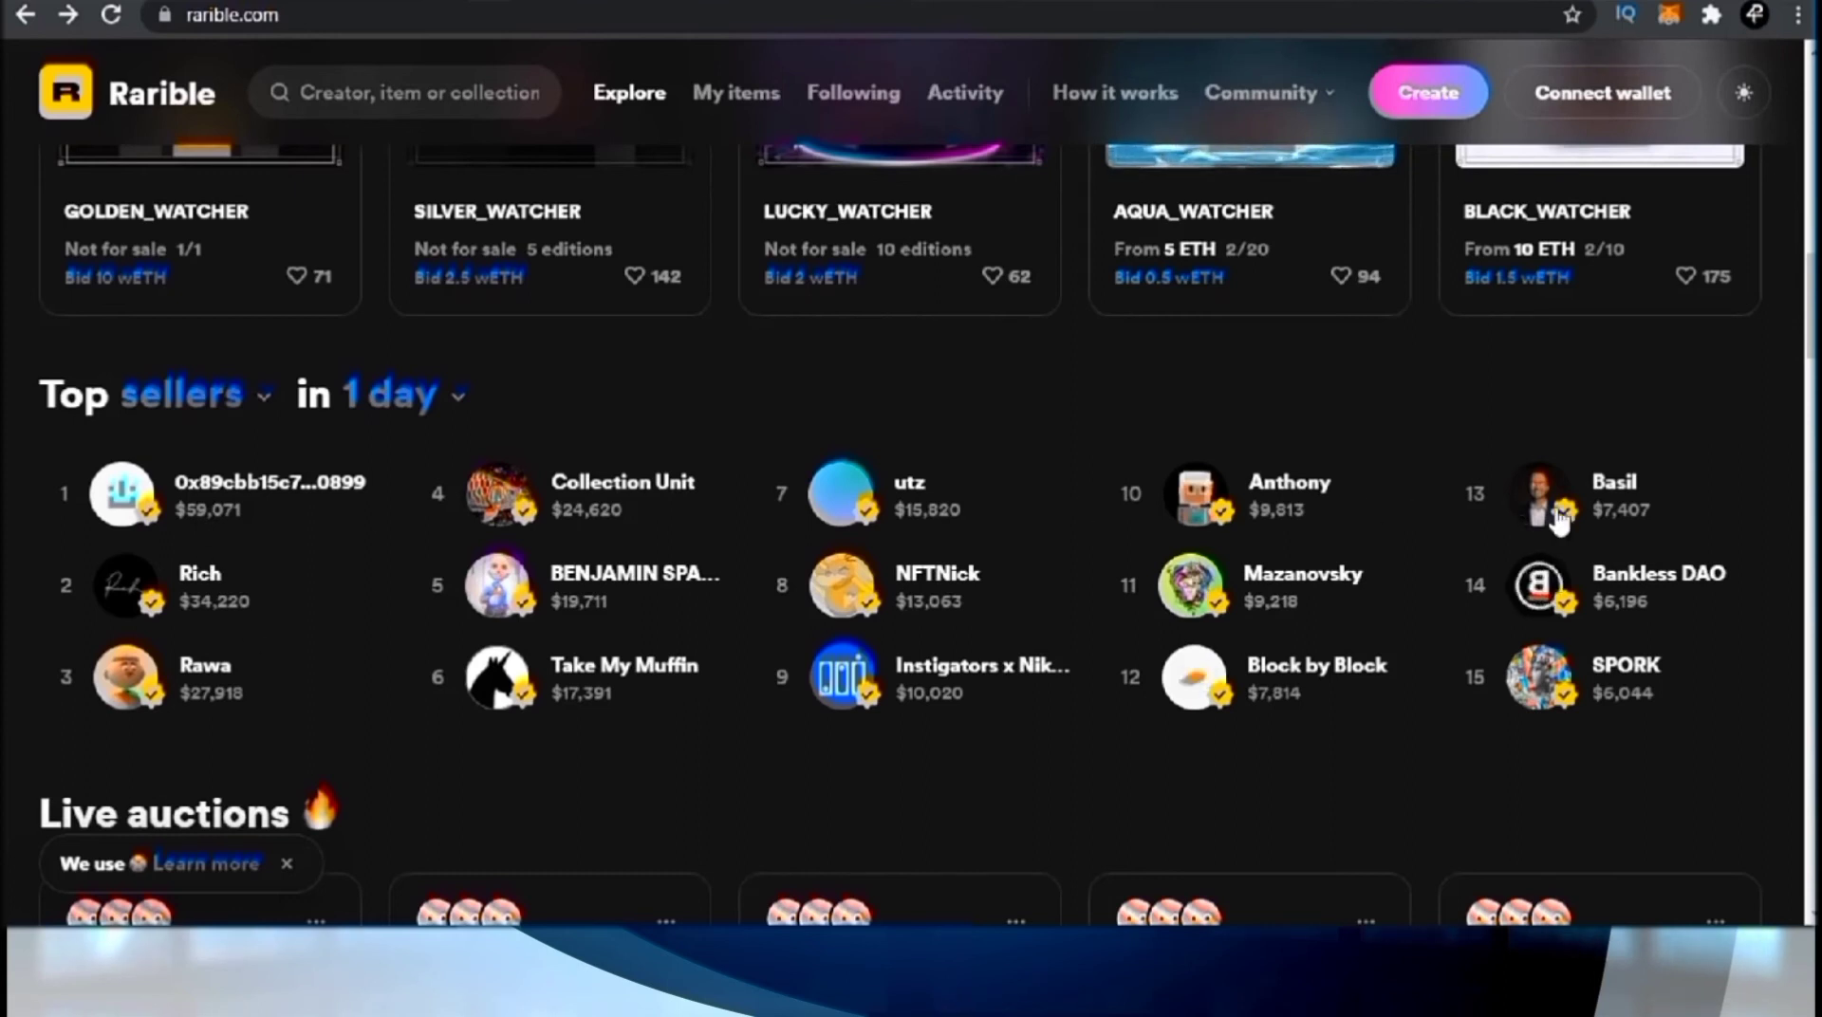
scroll(359, 713, down, 6)
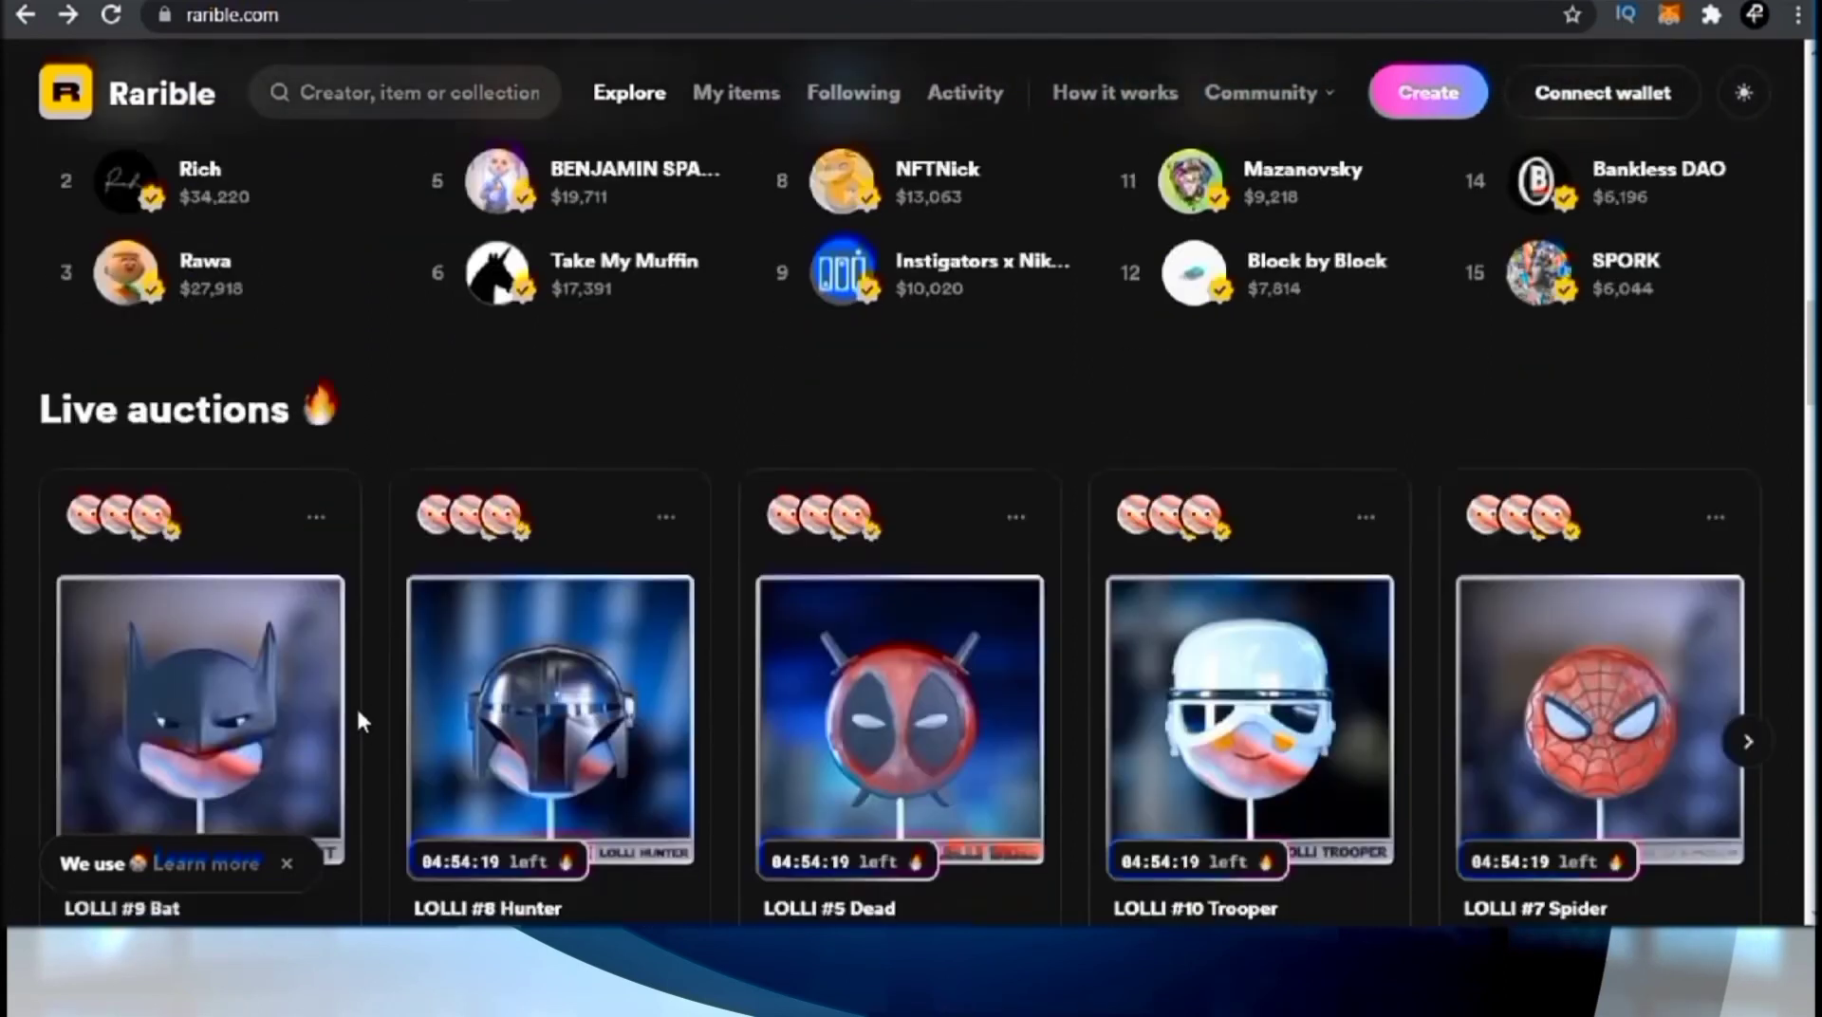
scroll(424, 631, down, 2)
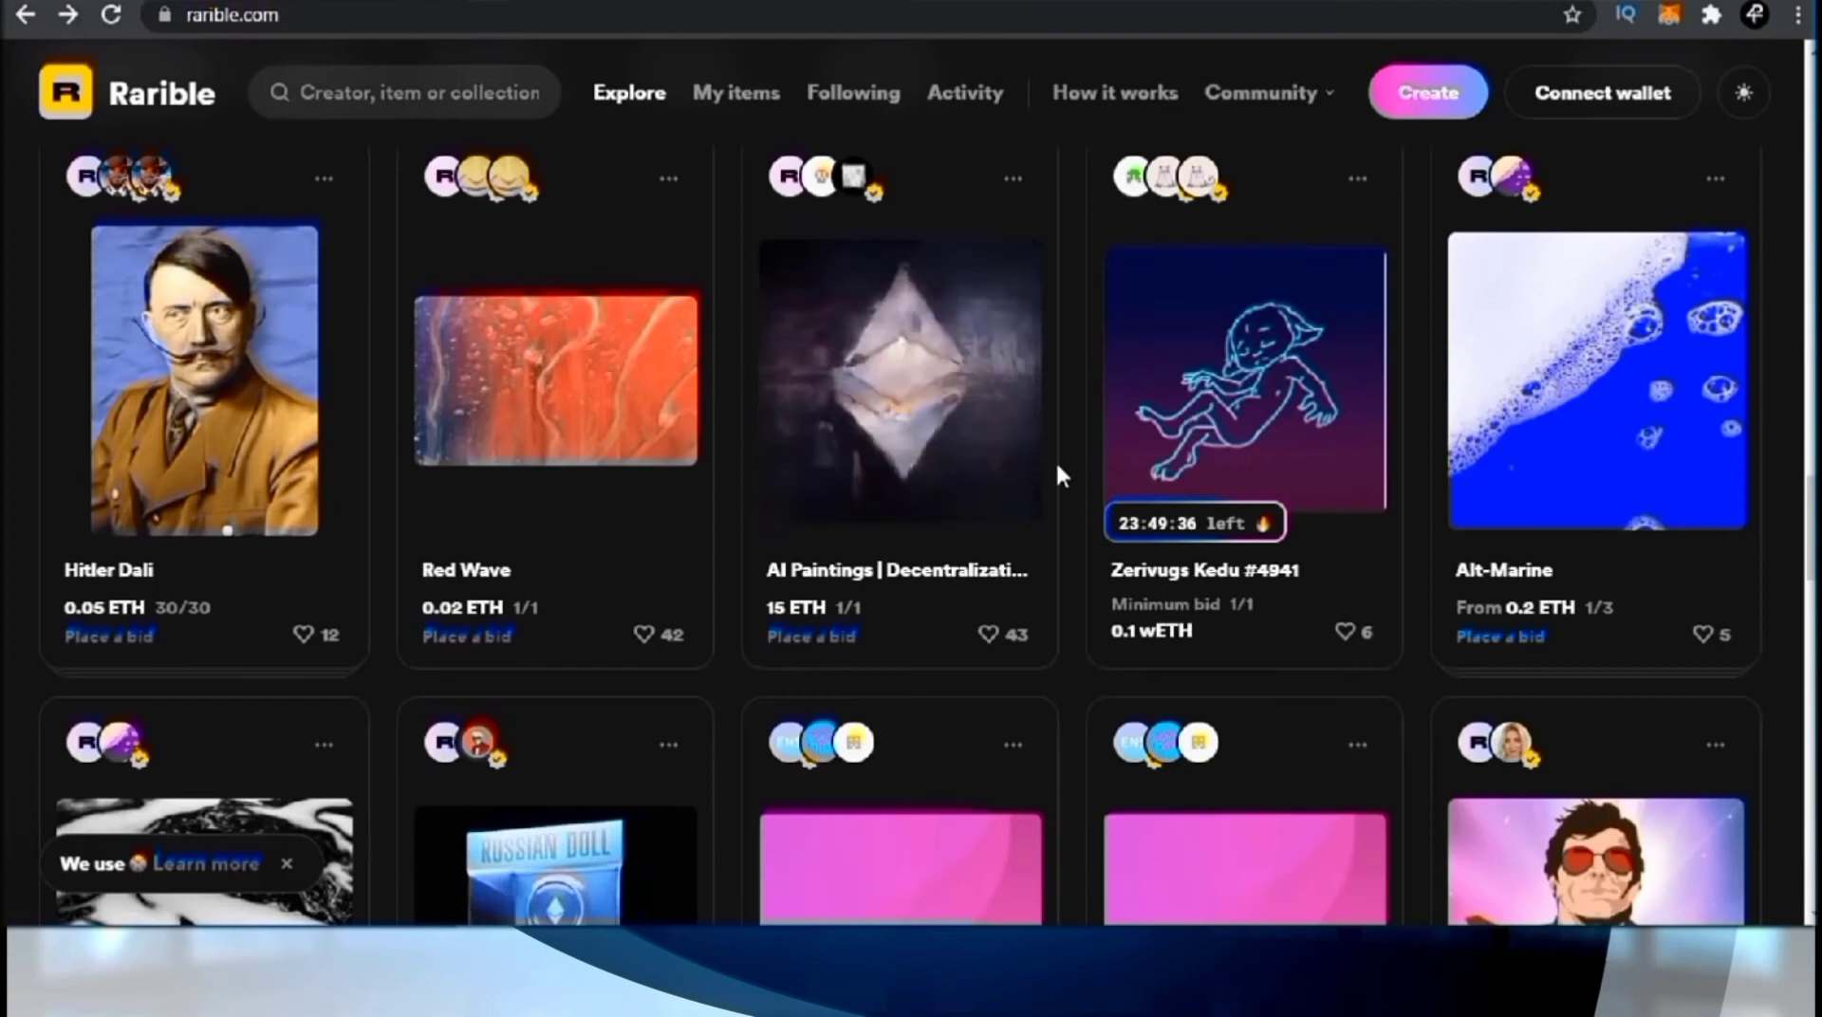
scroll(1072, 469, down, 2)
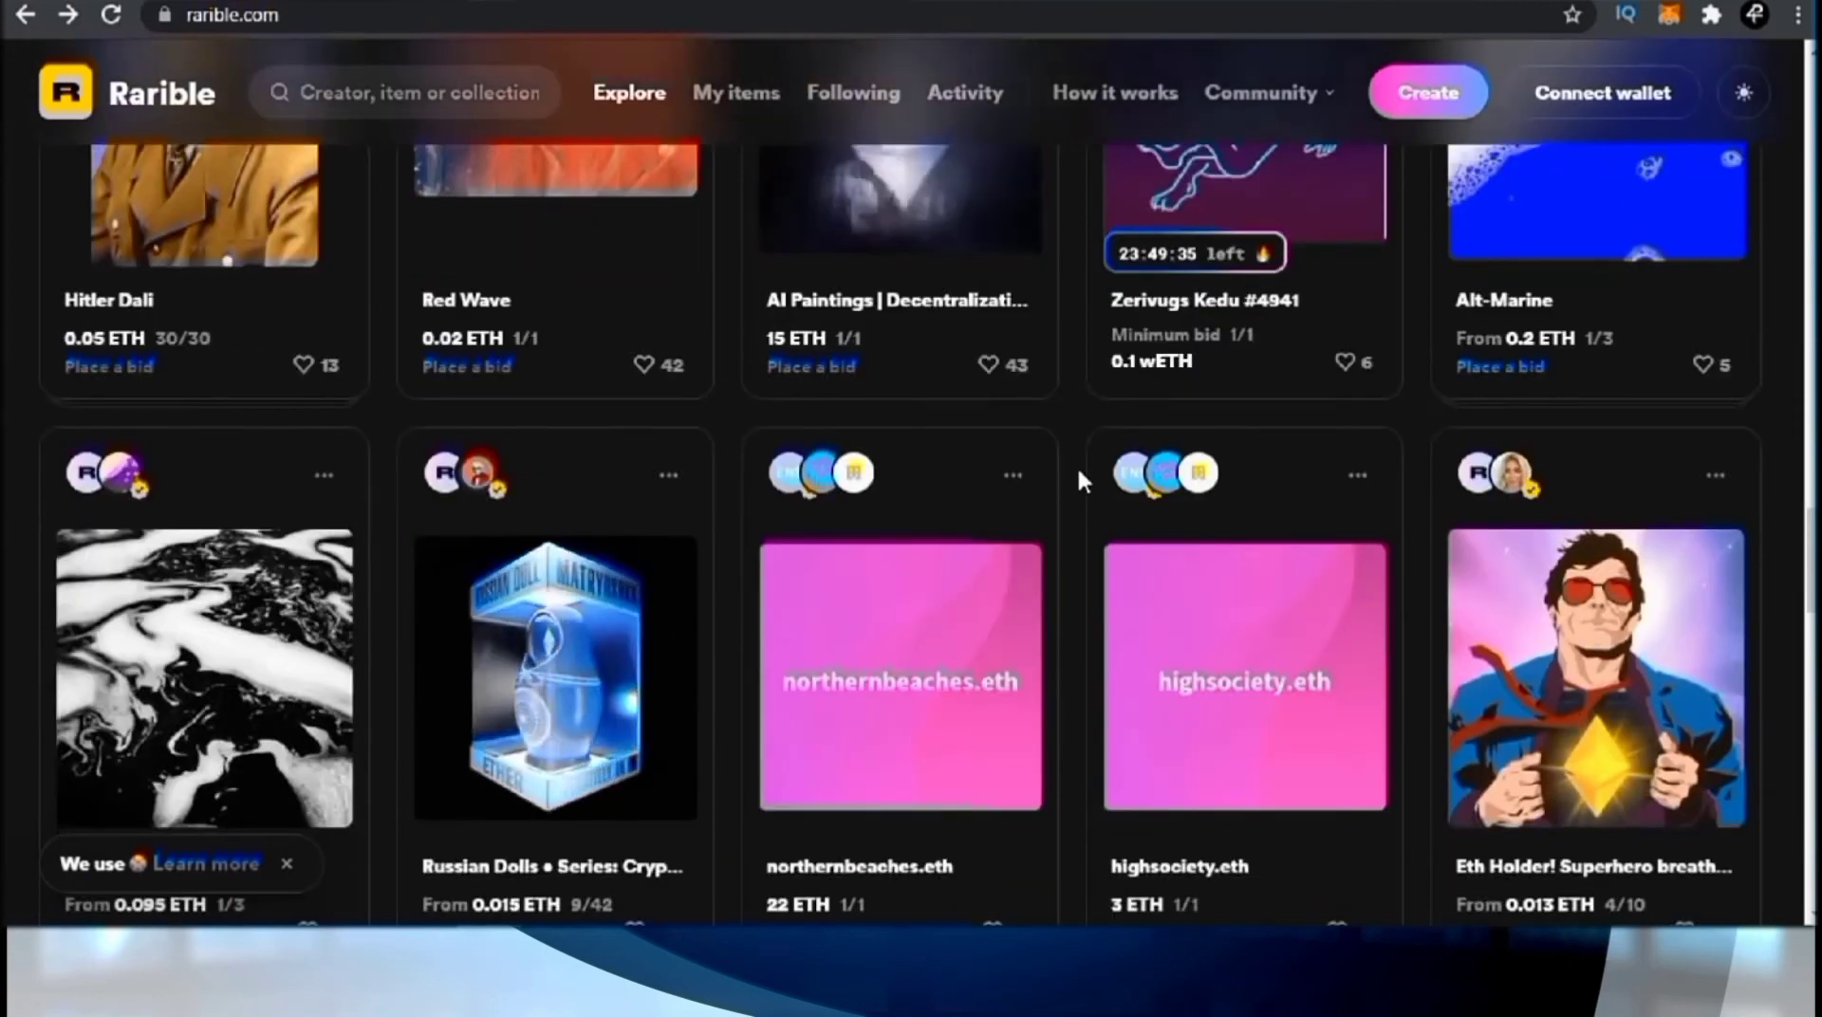
scroll(1079, 471, down, 2)
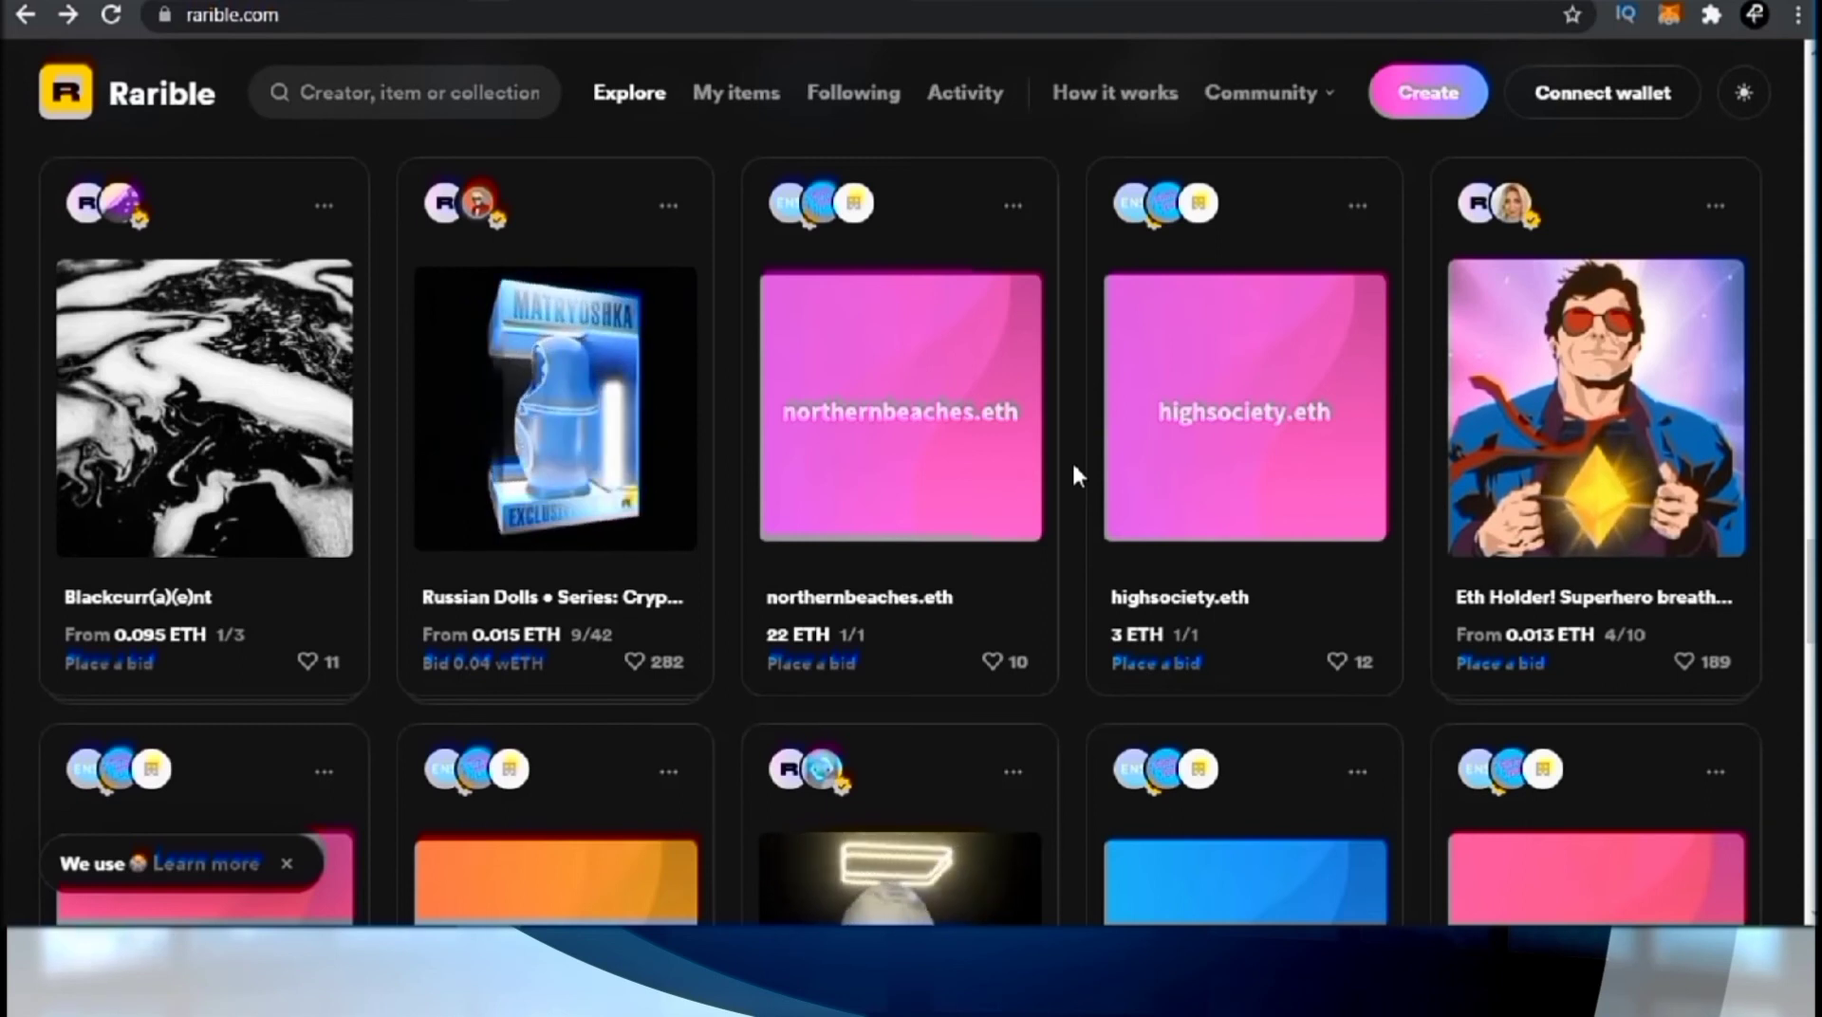
scroll(1059, 518, down, 4)
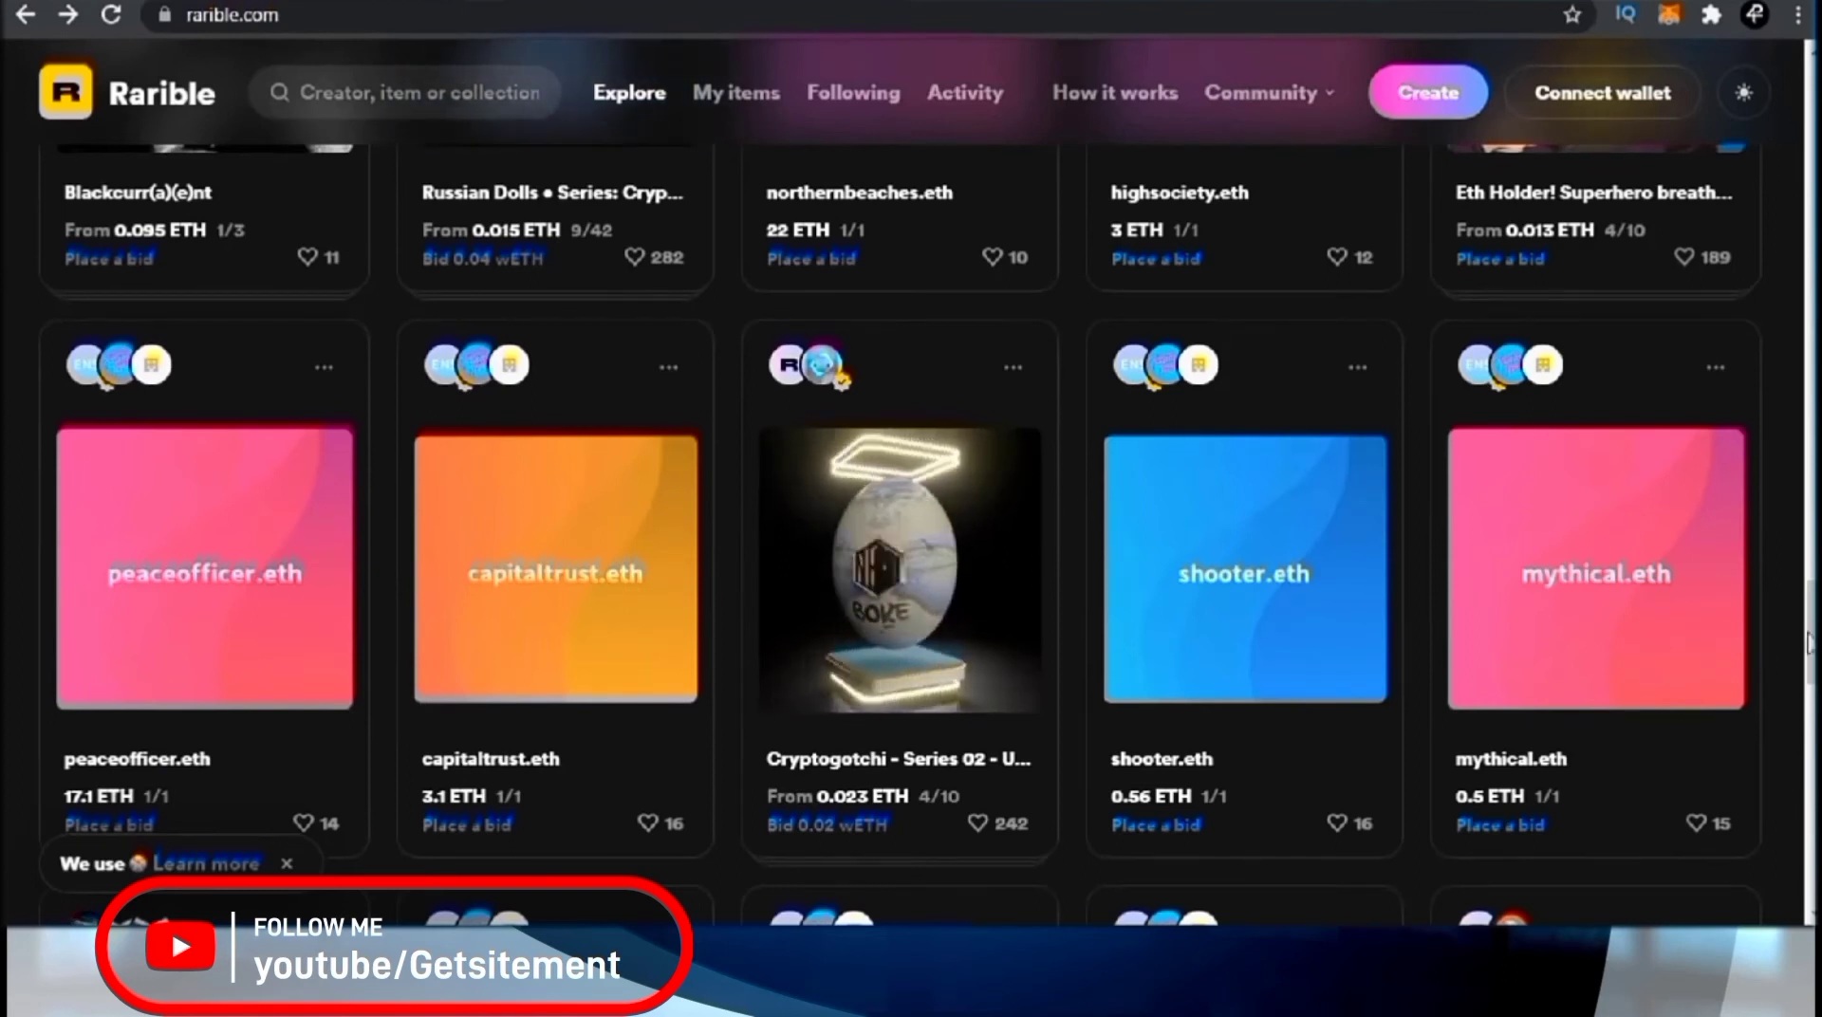
scroll(1782, 555, up, 15)
scroll(1779, 557, up, 10)
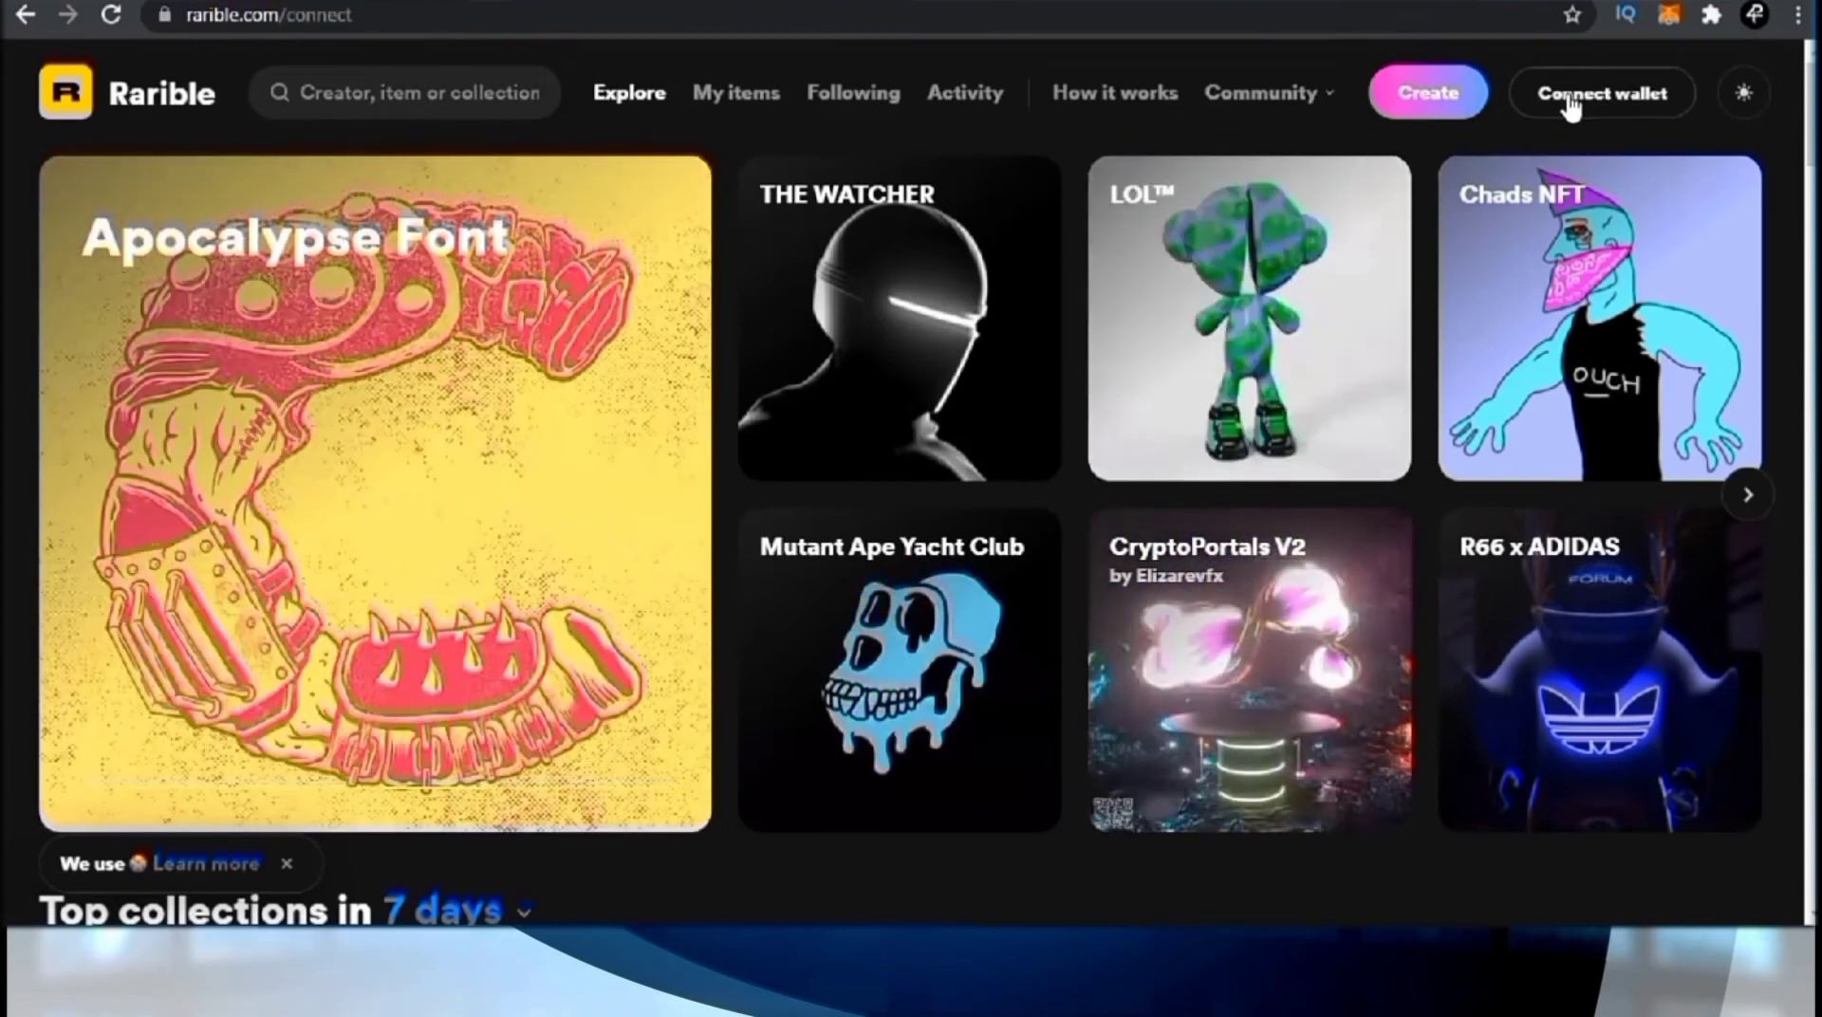
Step: Open Rarible's wallet connection page and expand the list to examine all available wallet providers
click(1571, 98)
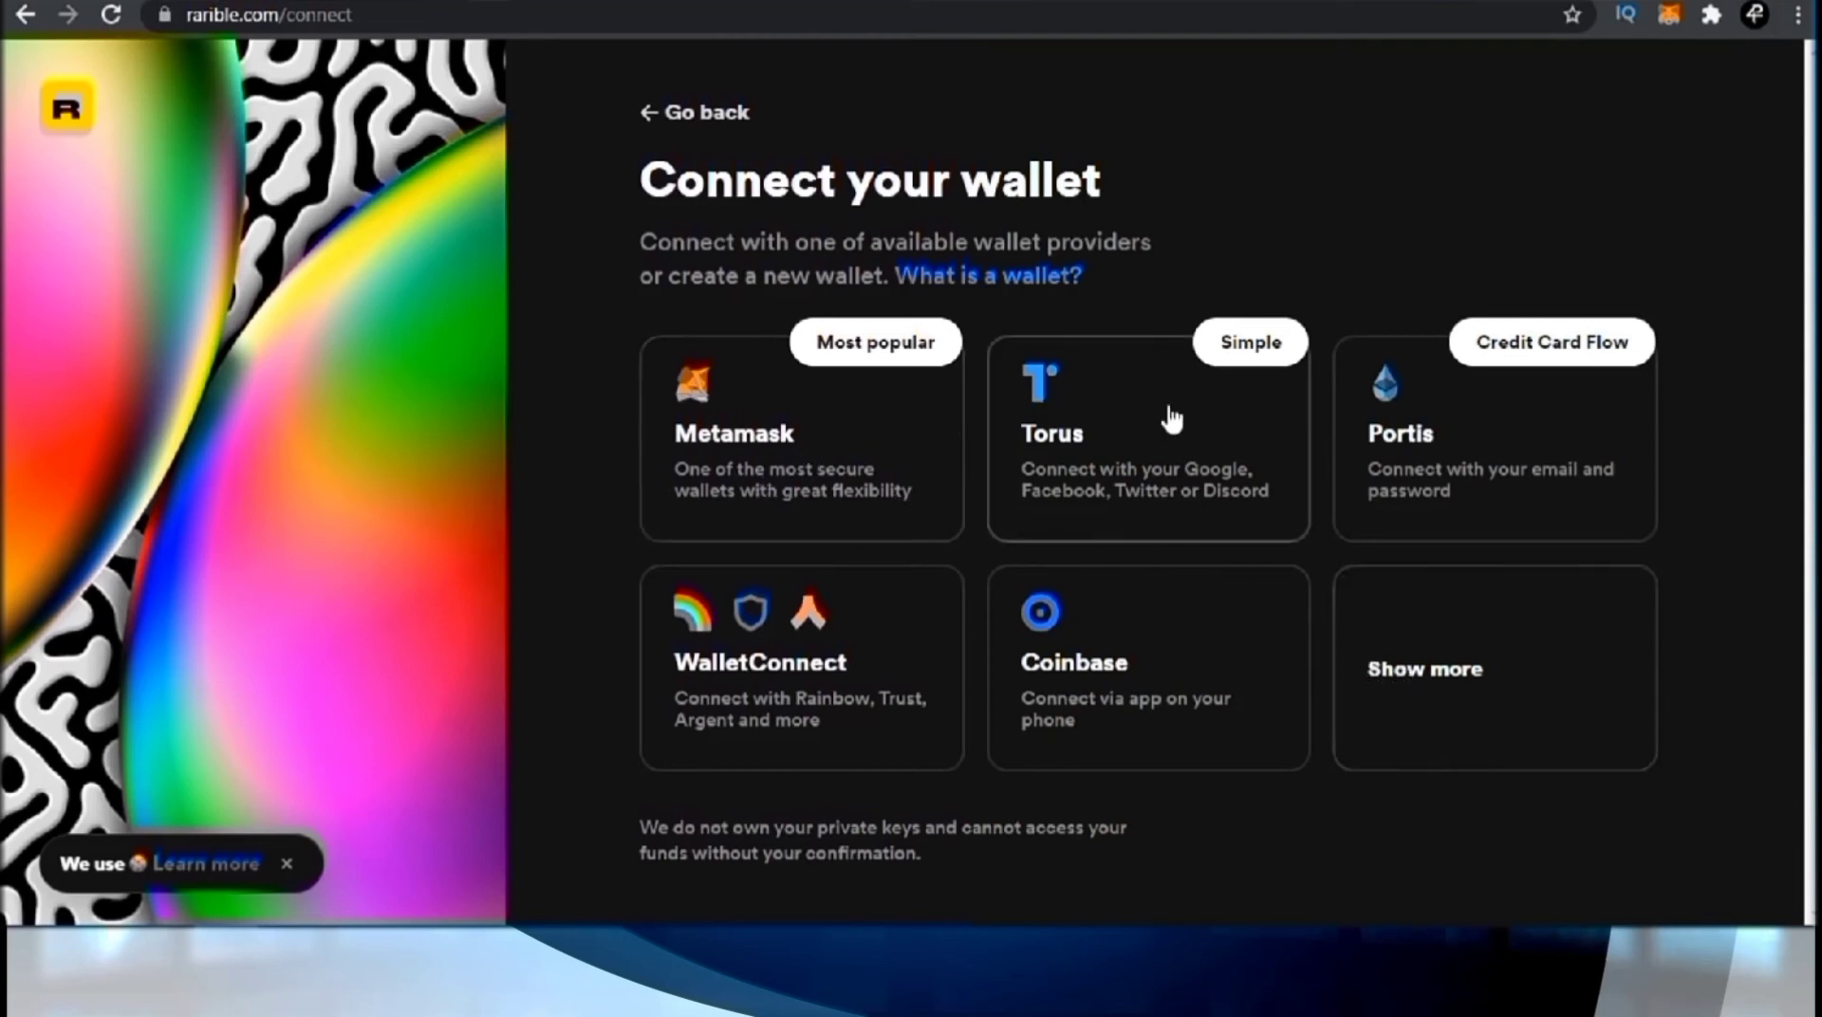
click(1448, 640)
scroll(1025, 591, down, 3)
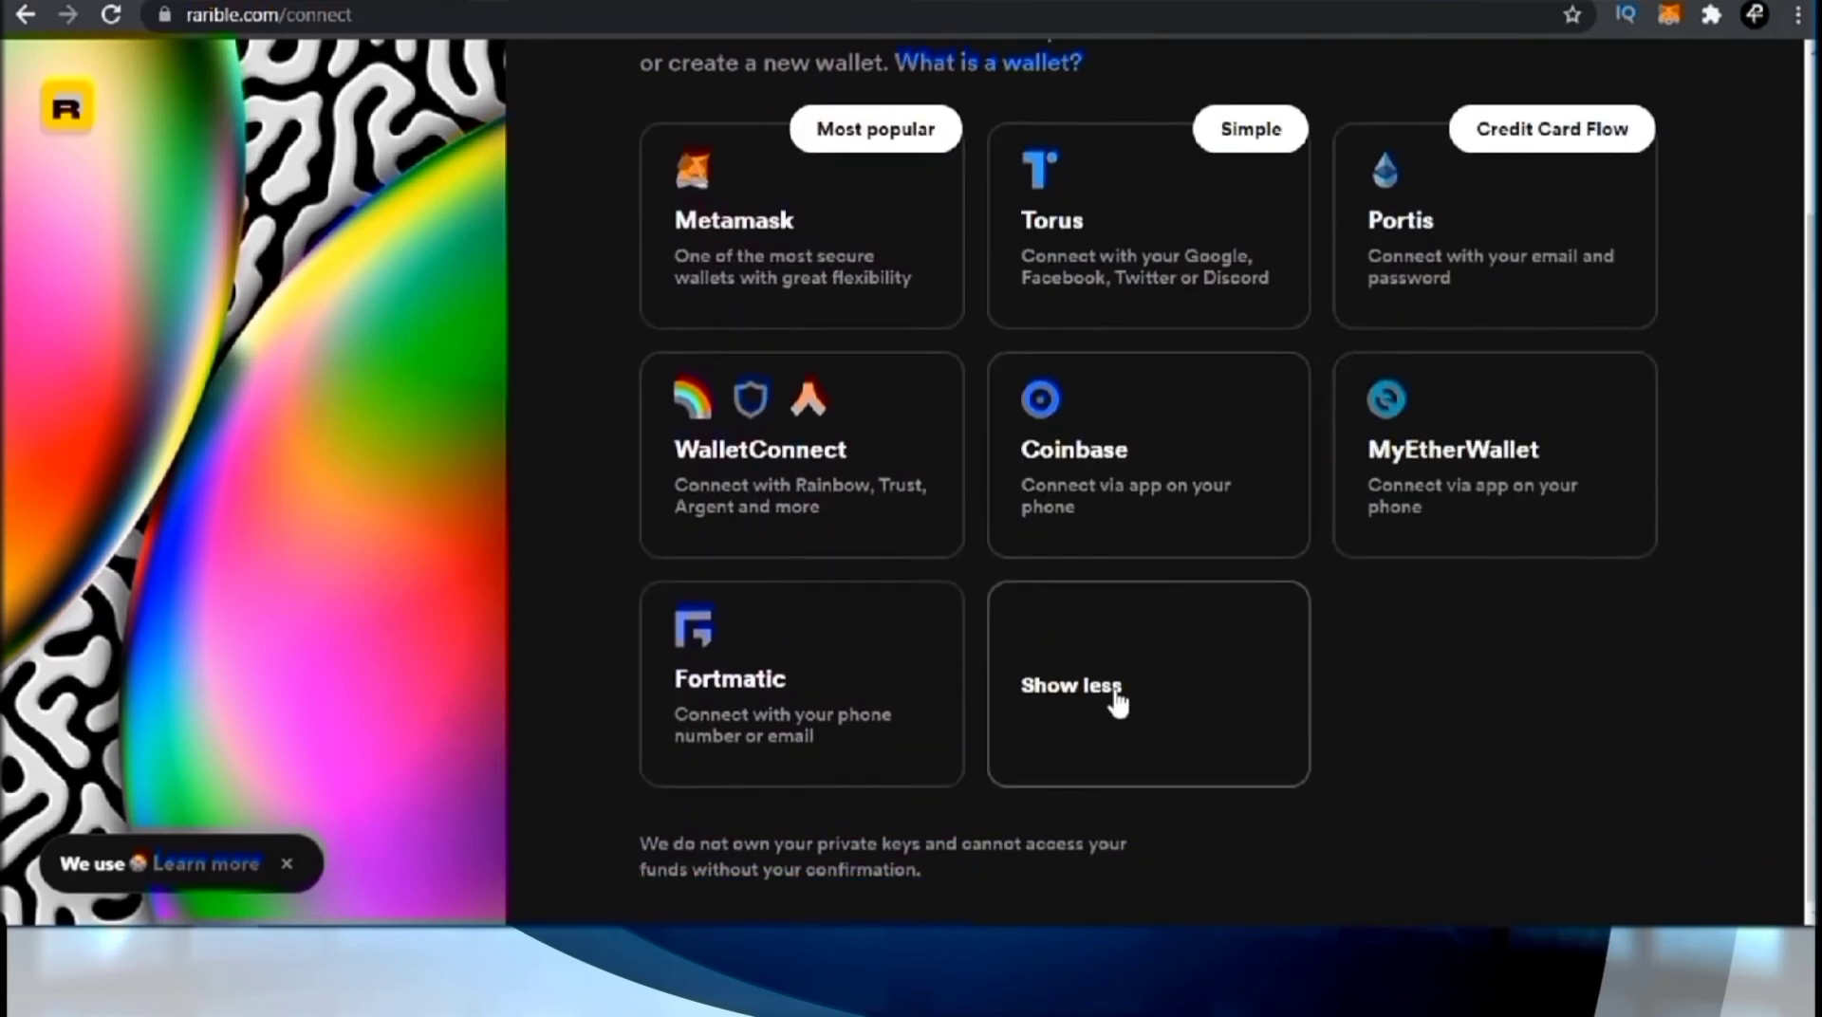
scroll(1145, 446, up, 2)
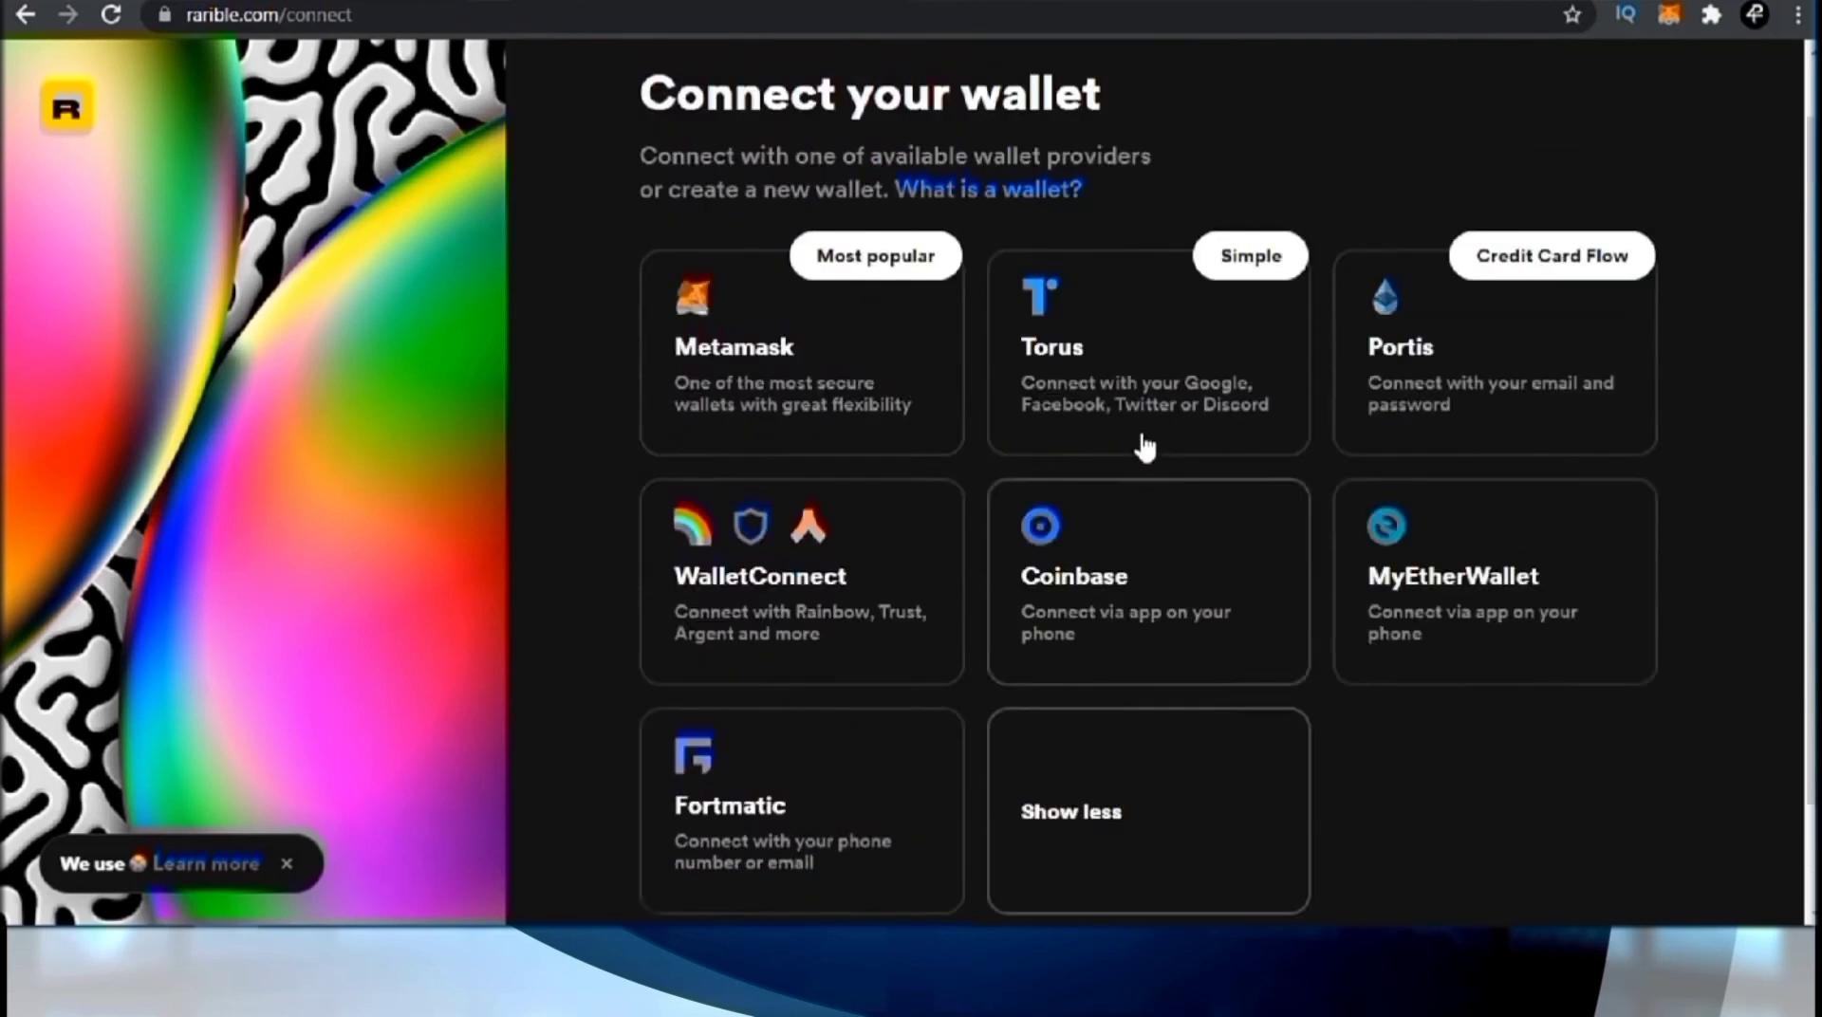
scroll(1146, 446, up, 1)
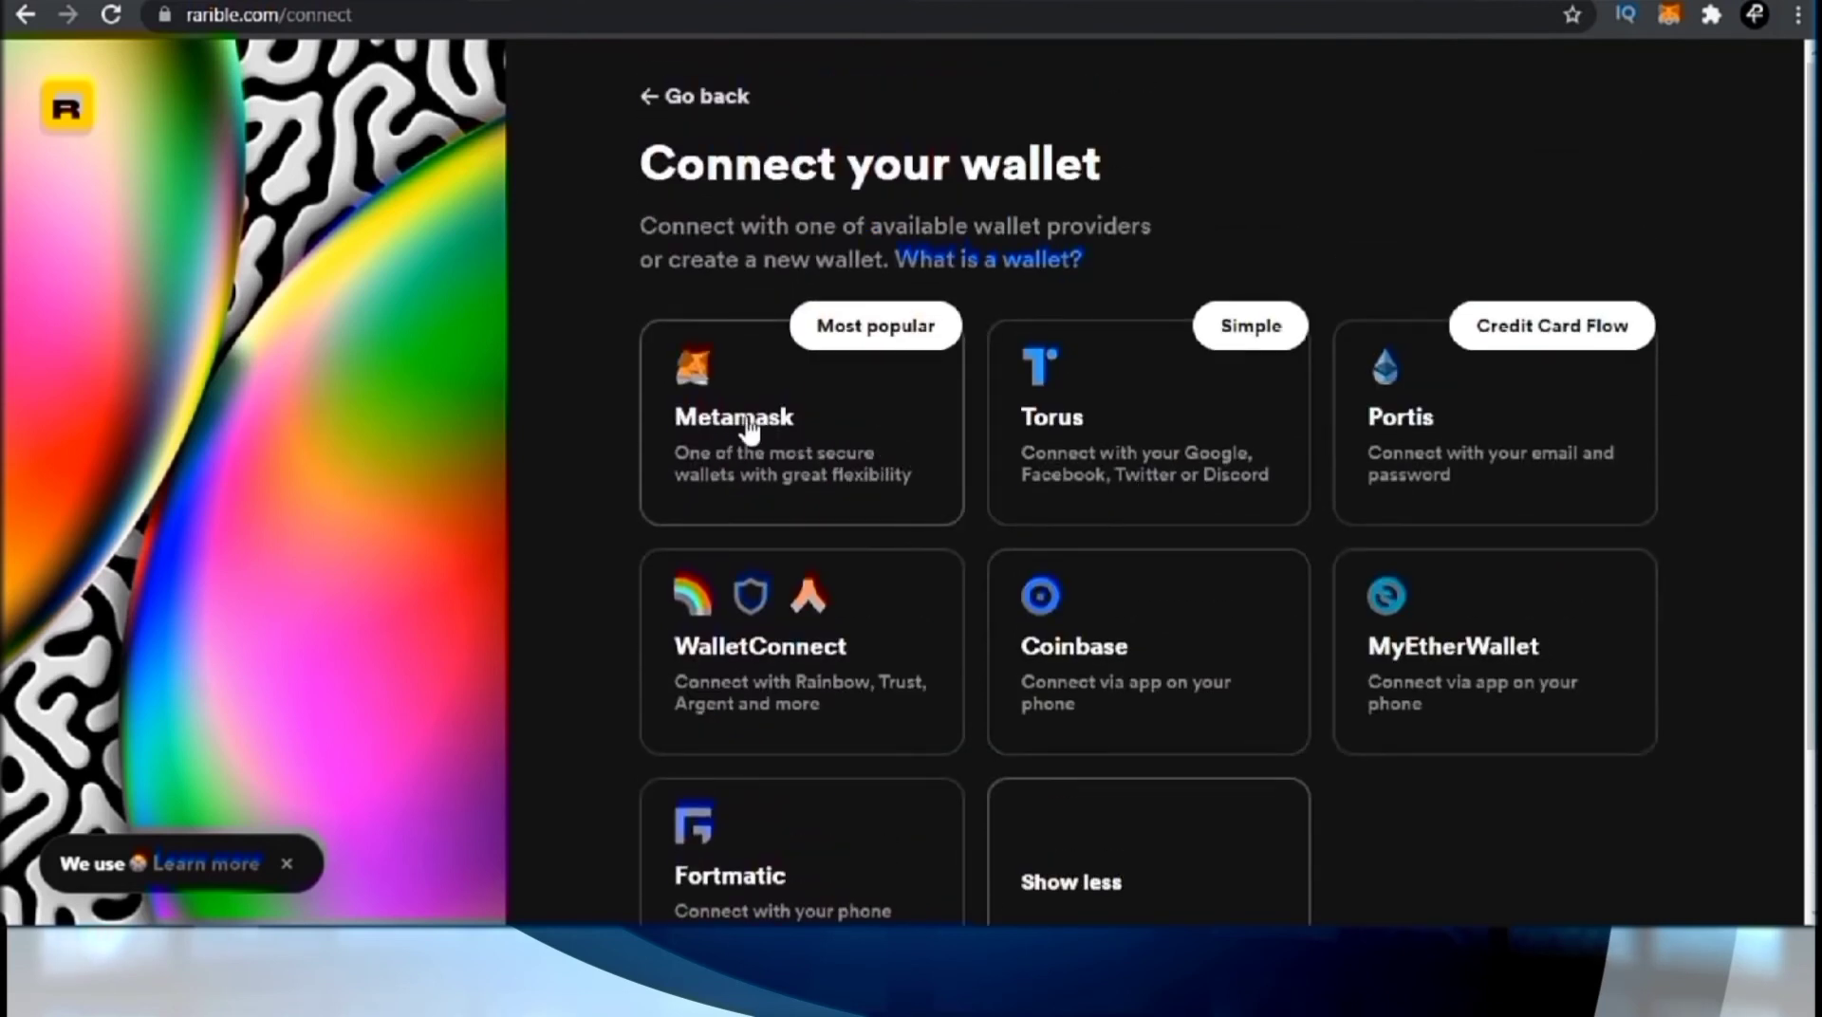
Step: Connect with MetaMask, confirm being at least 13 years old and accept the Rarible Terms of Service
click(791, 425)
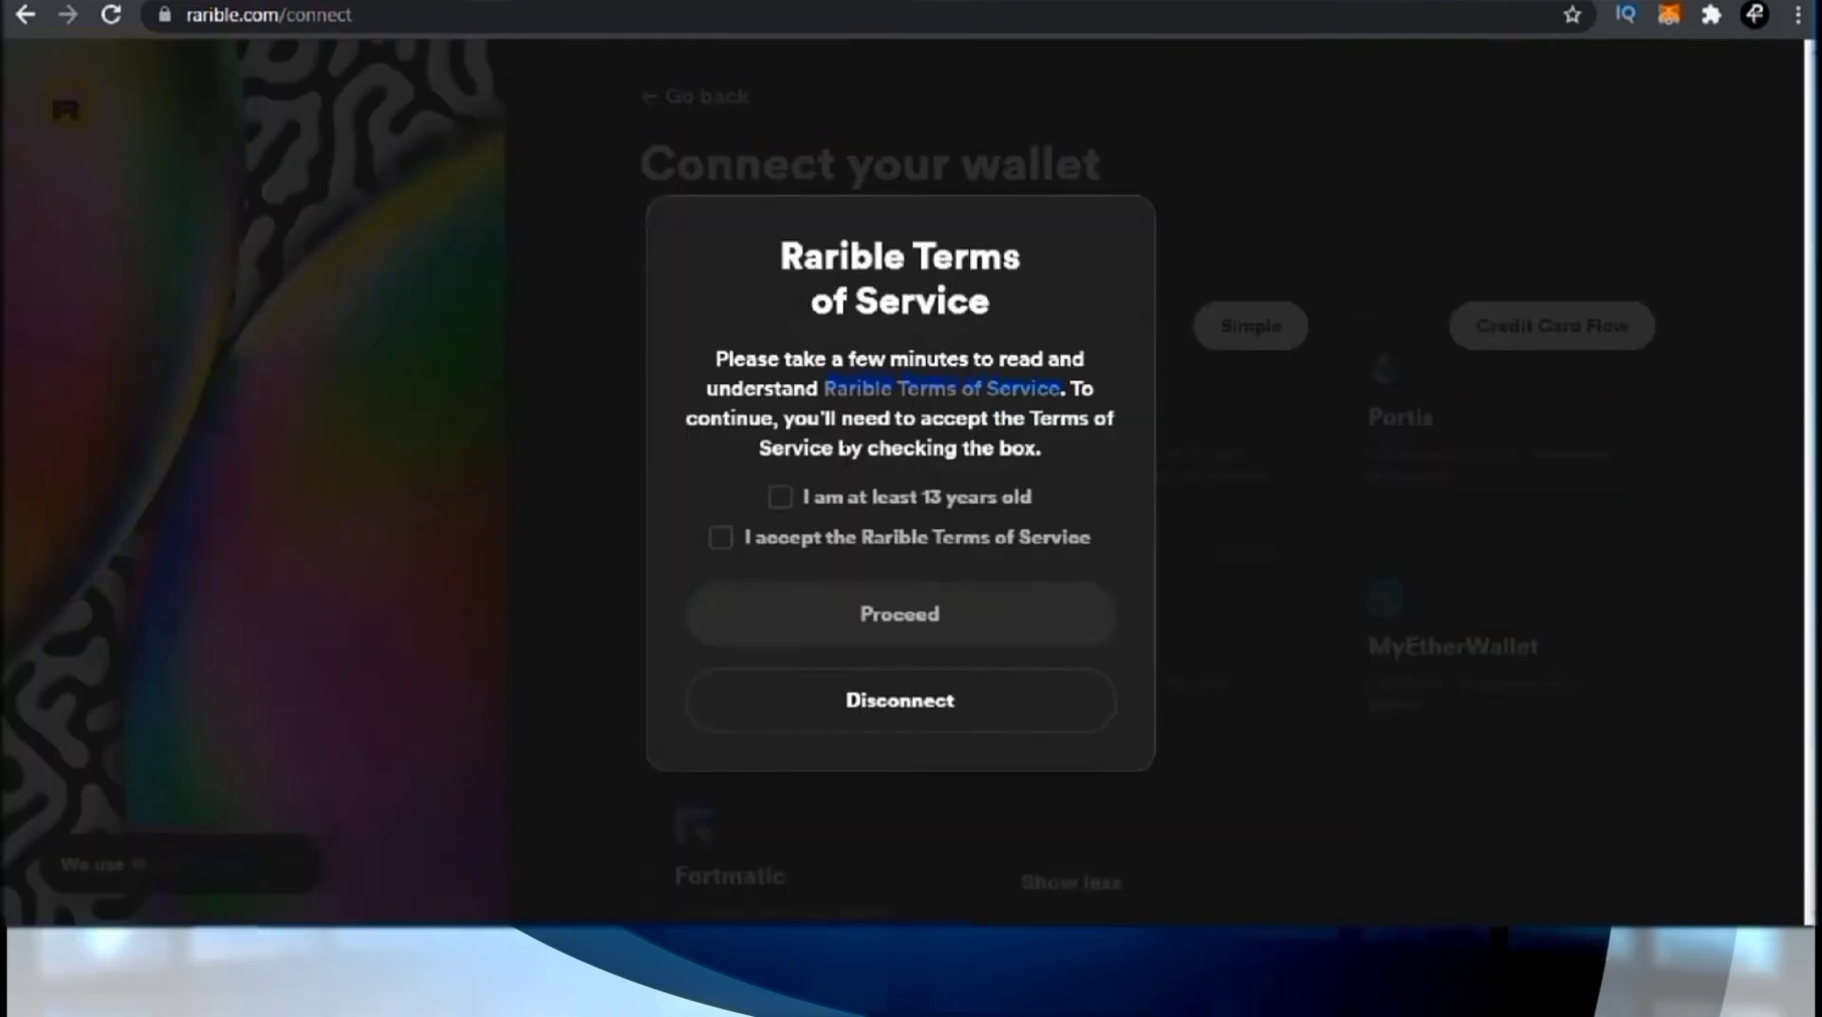
click(778, 500)
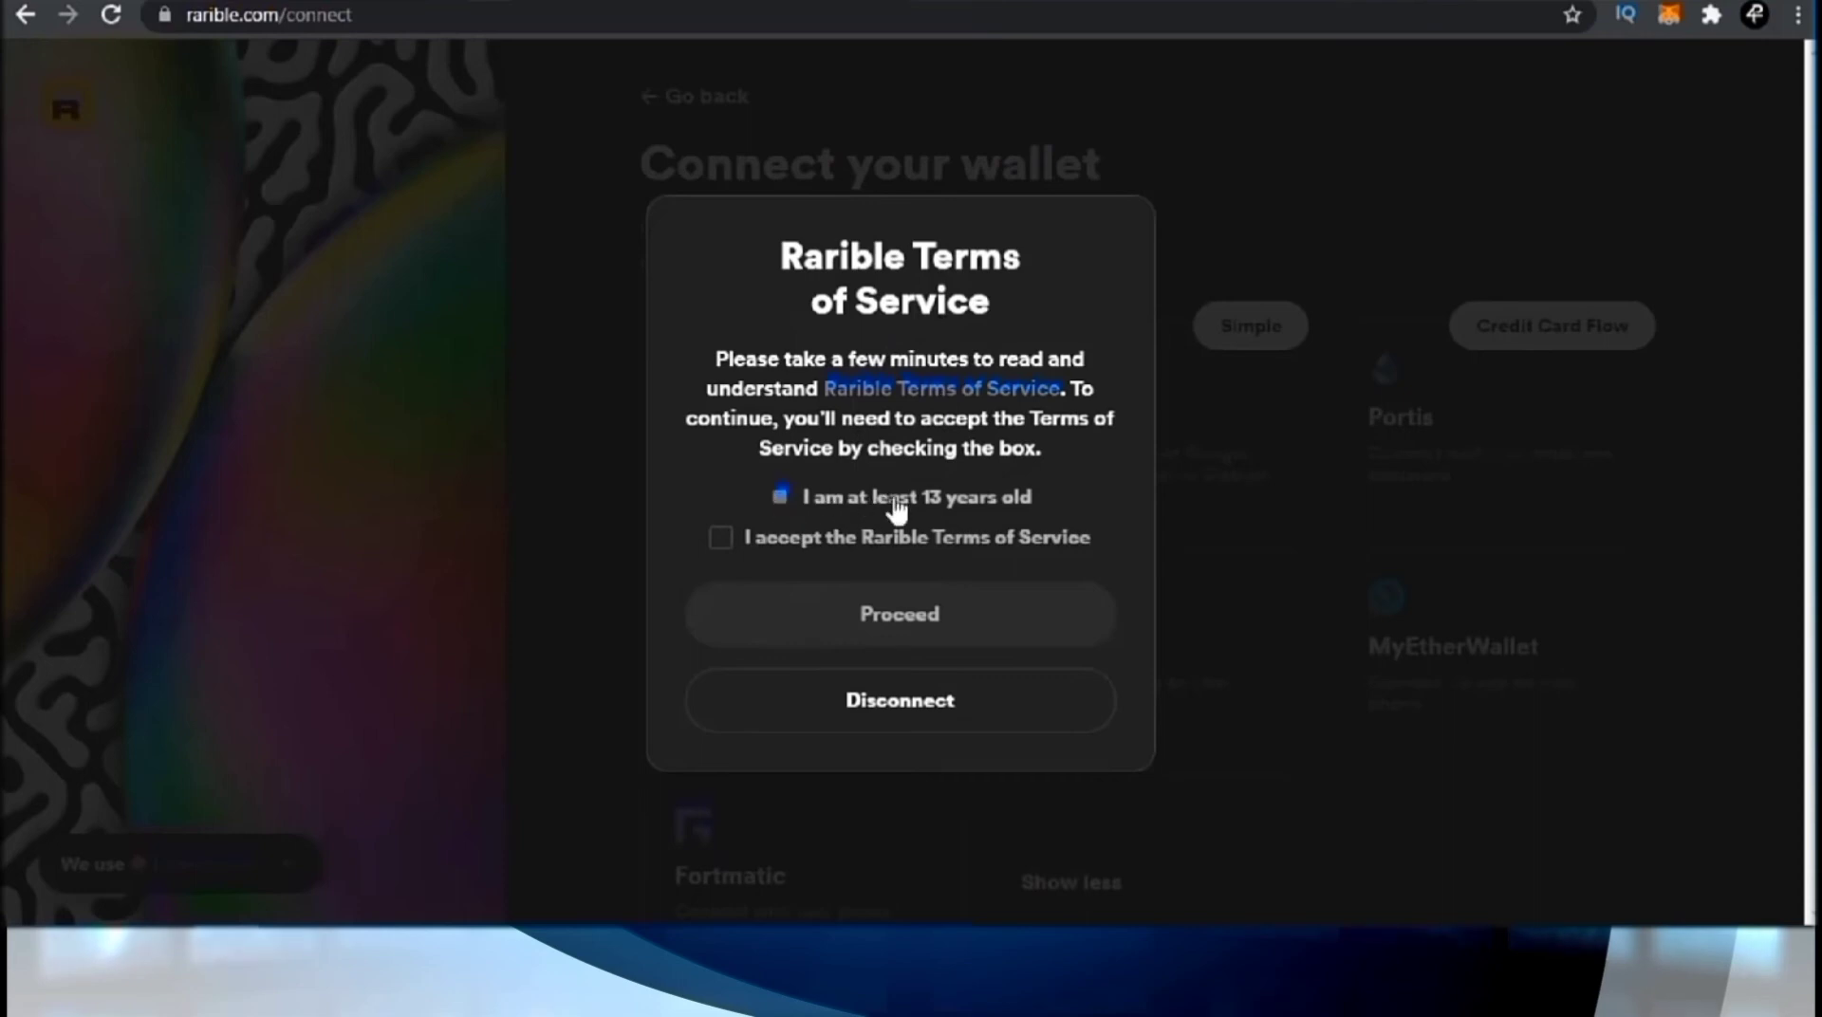
click(725, 539)
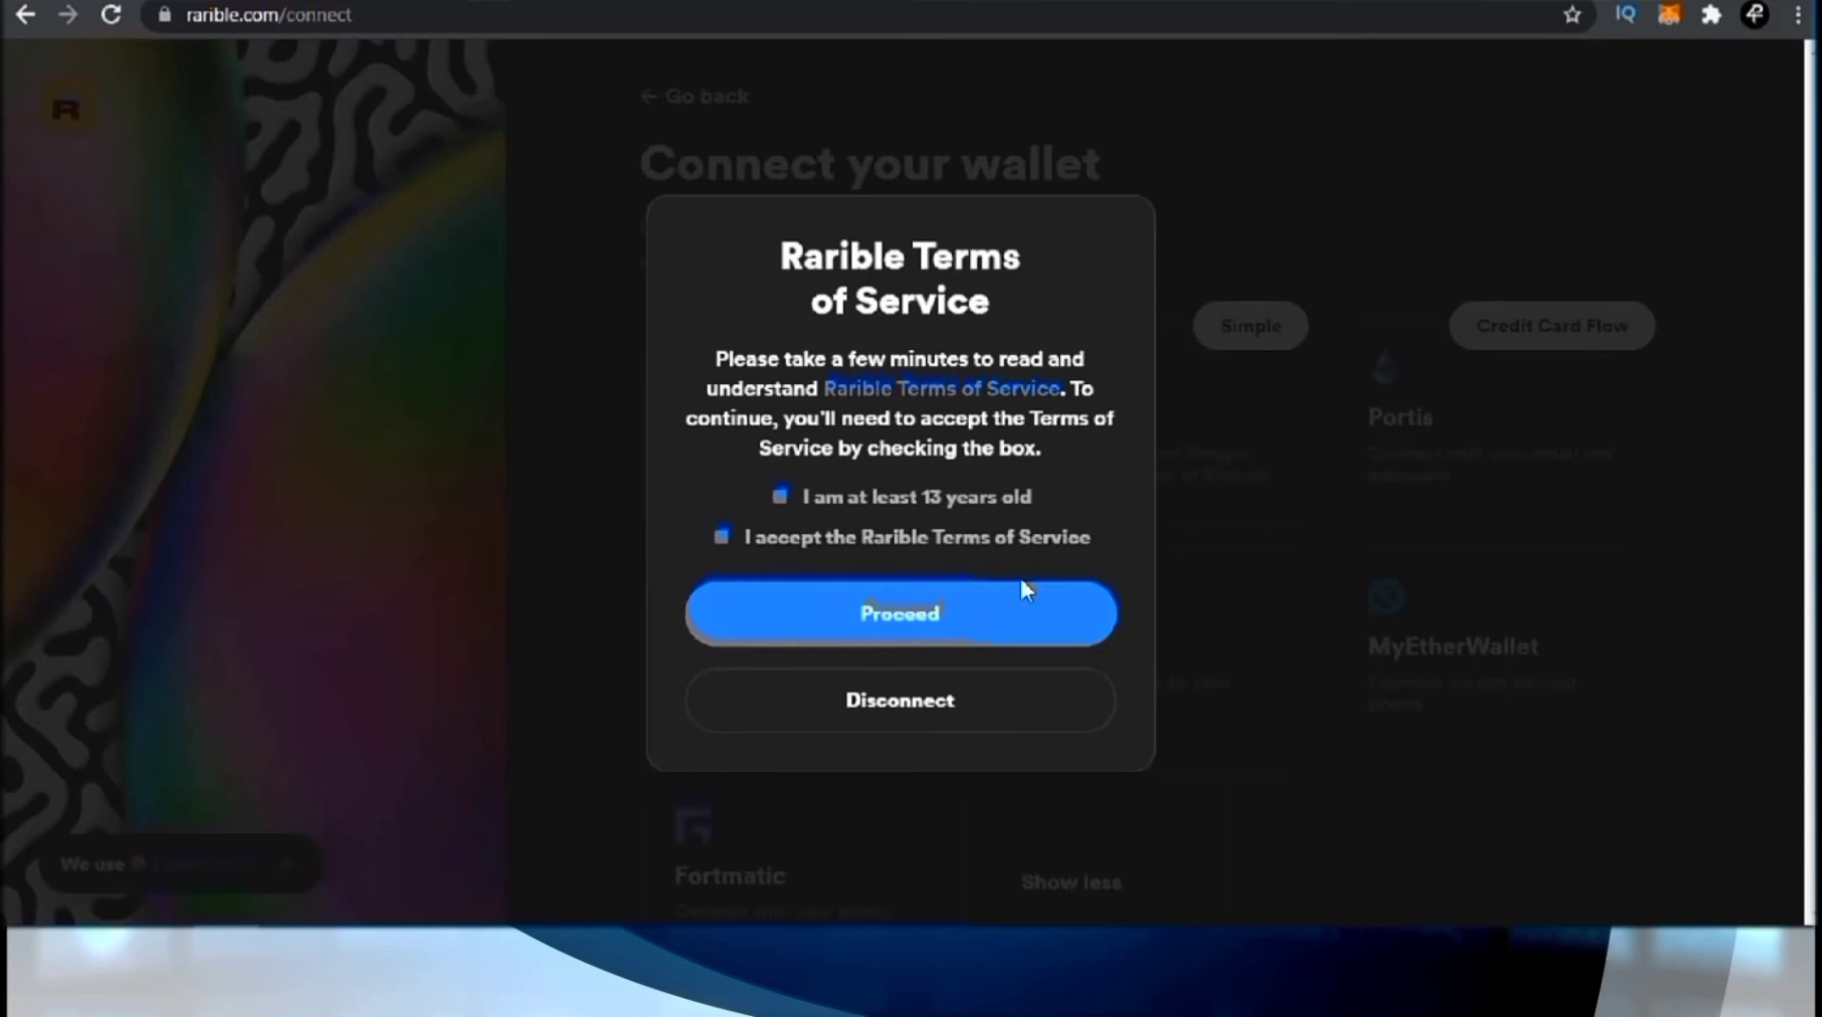
click(955, 632)
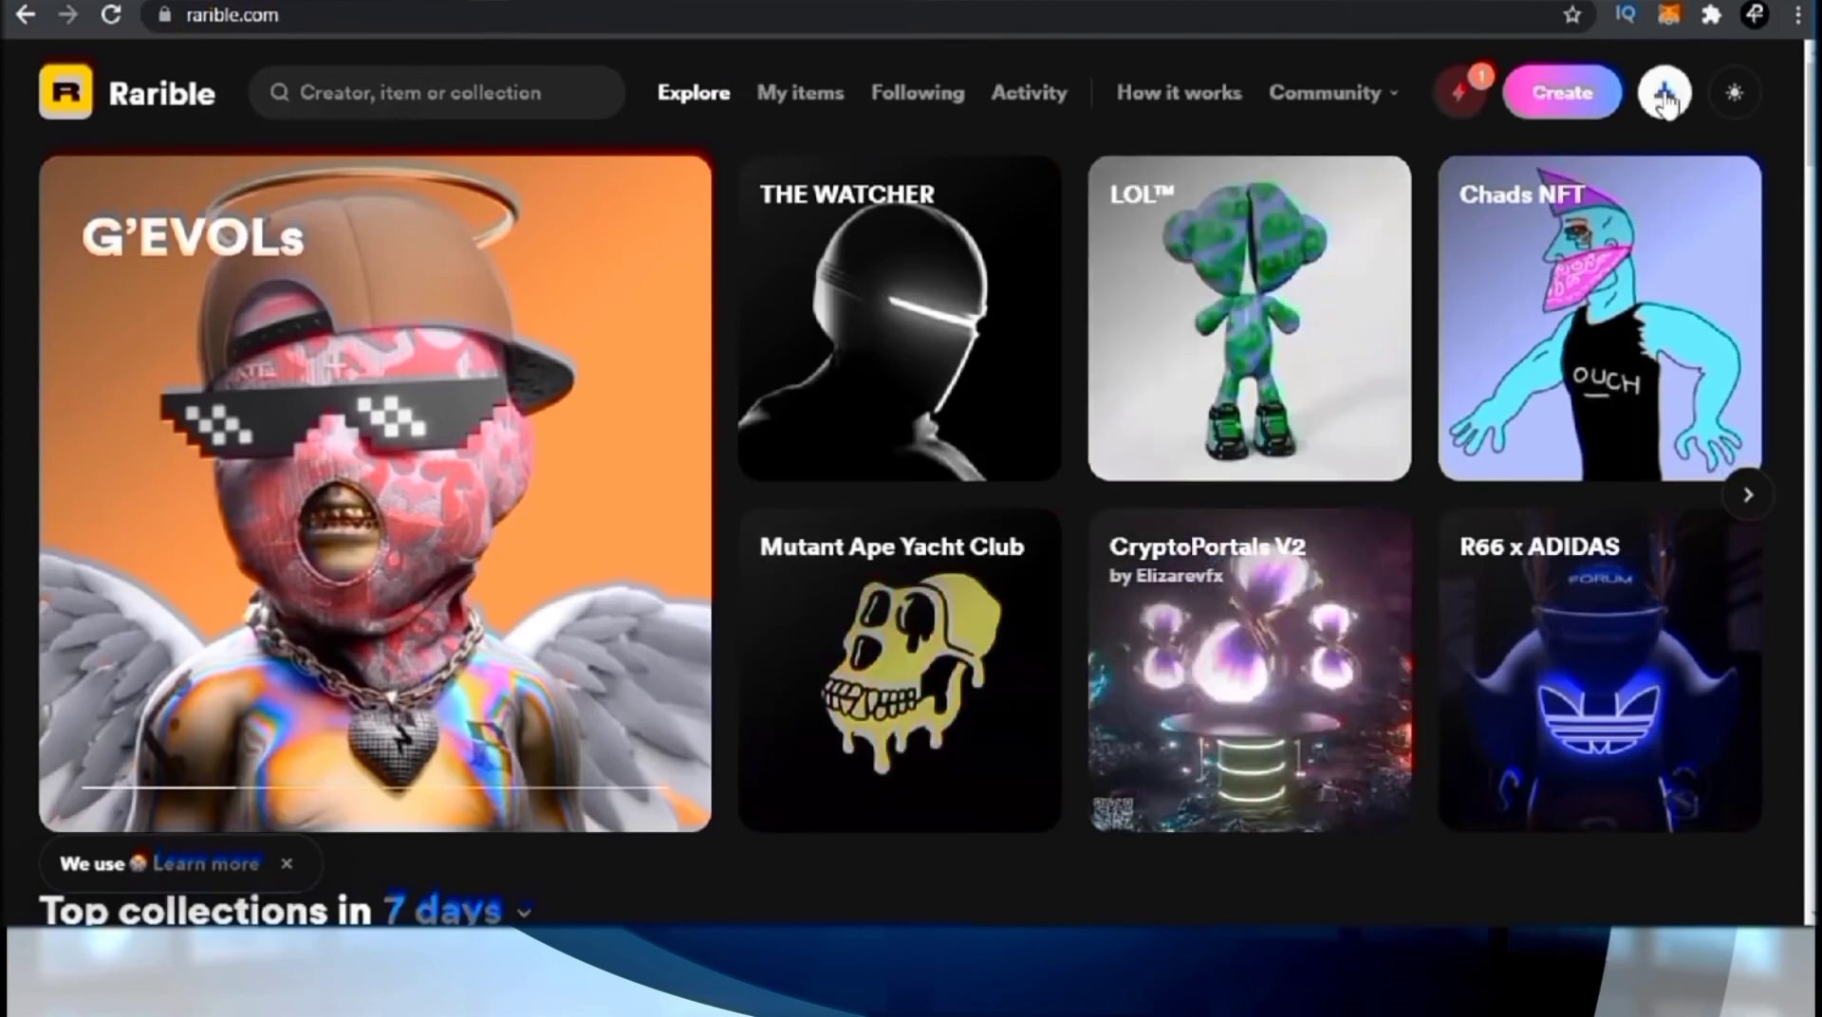
Step: Check the connected Rarible account's RARI, ETH and bidding balances and its profile options
click(1665, 92)
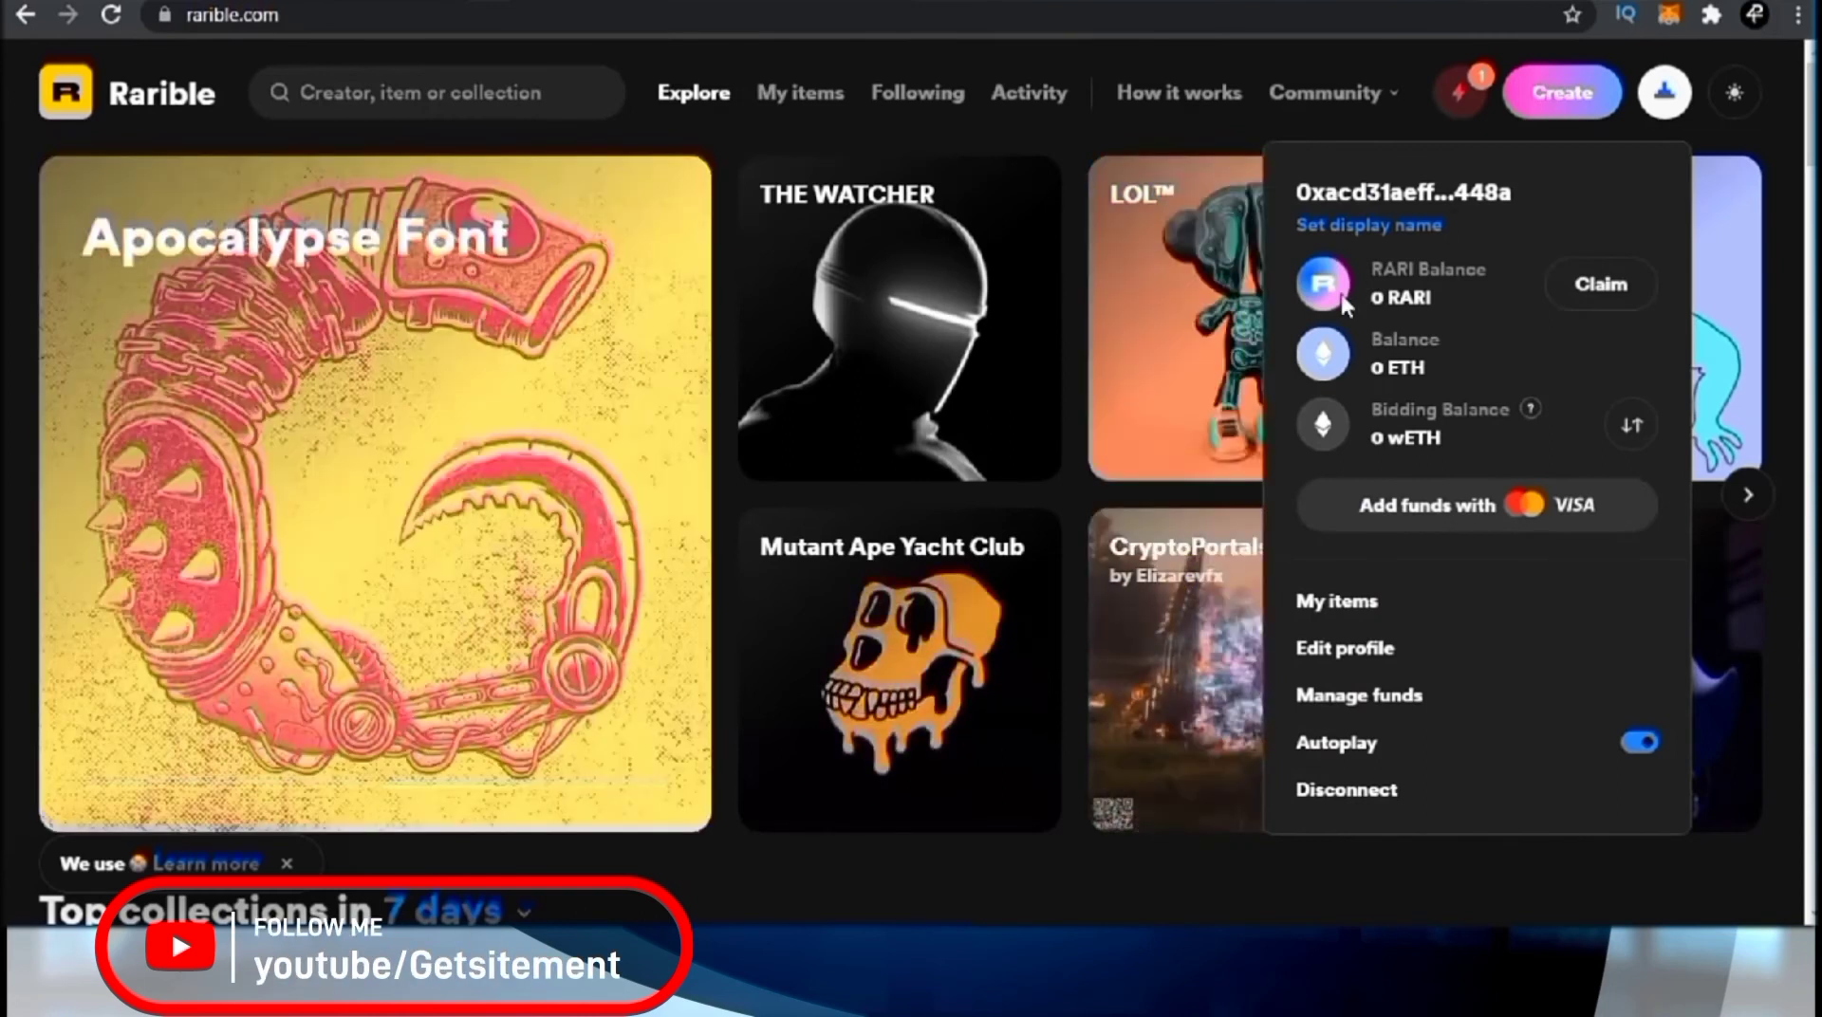
scroll(1542, 313, down, 1)
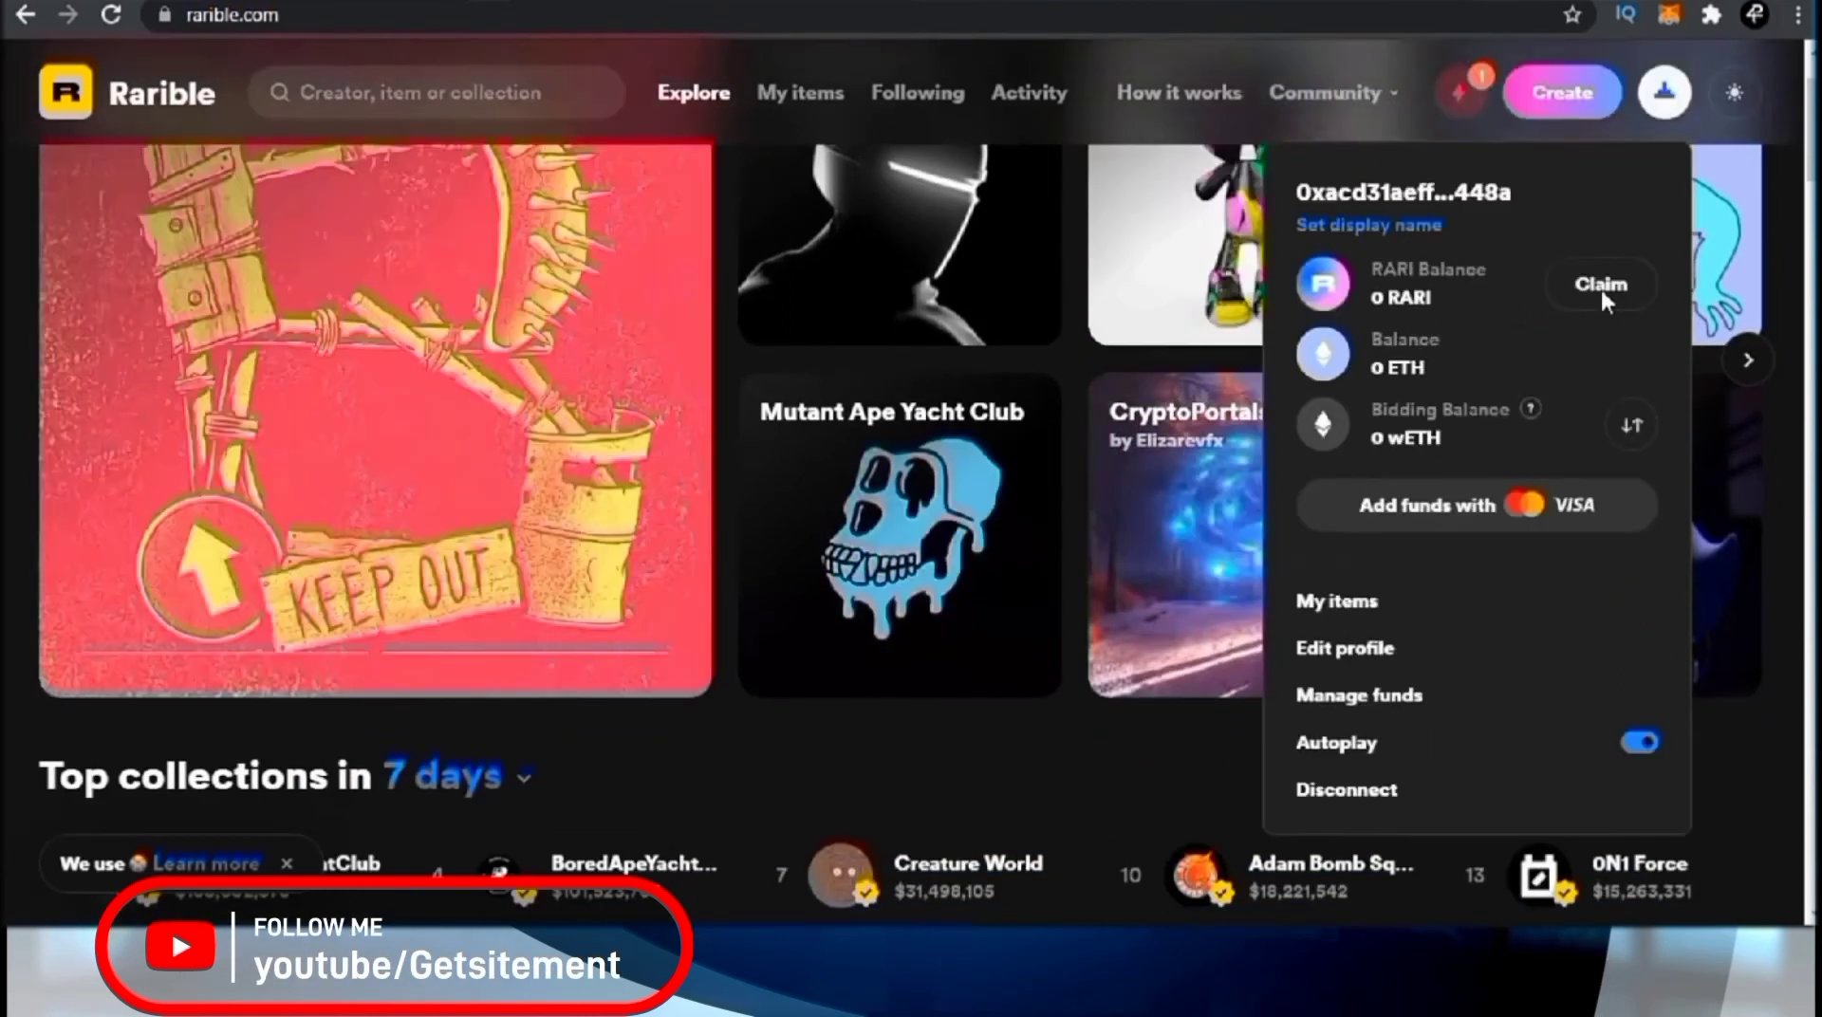
scroll(1601, 289, up, 1)
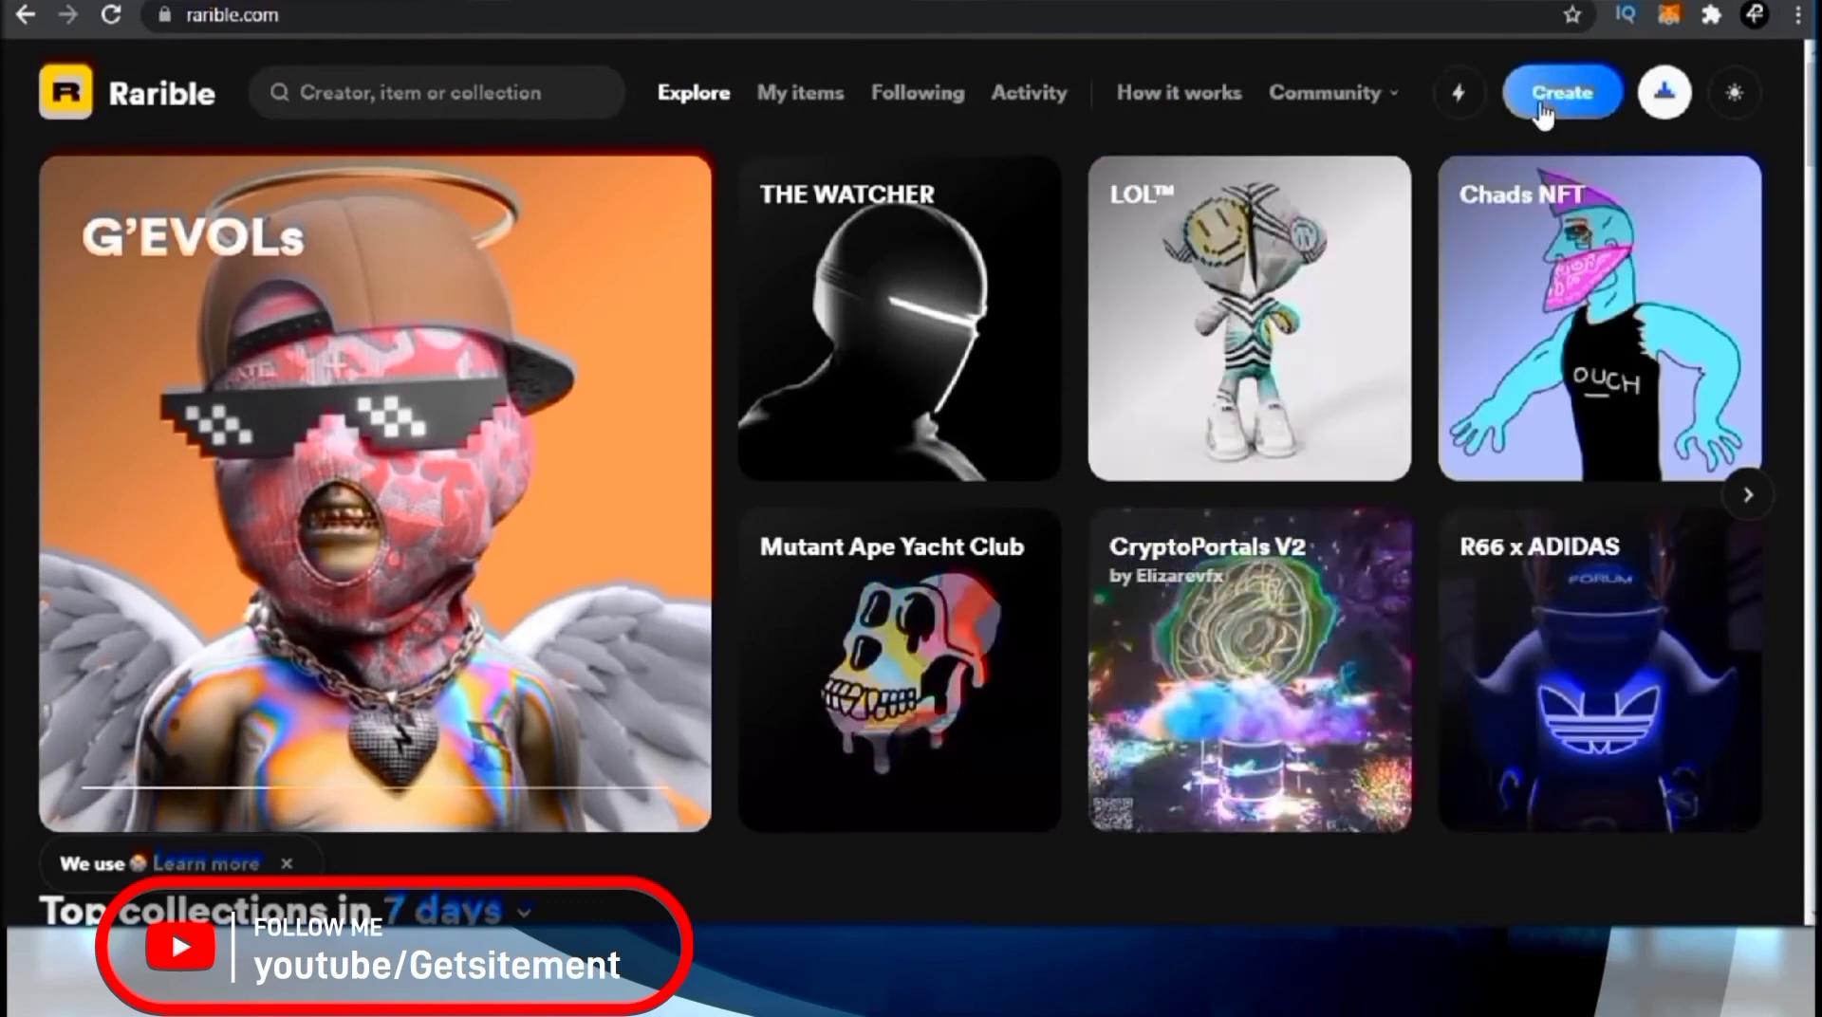
Step: Start a new single collectible and upload IMG_4125.jpg from the Photoshot folder as its file
click(1546, 112)
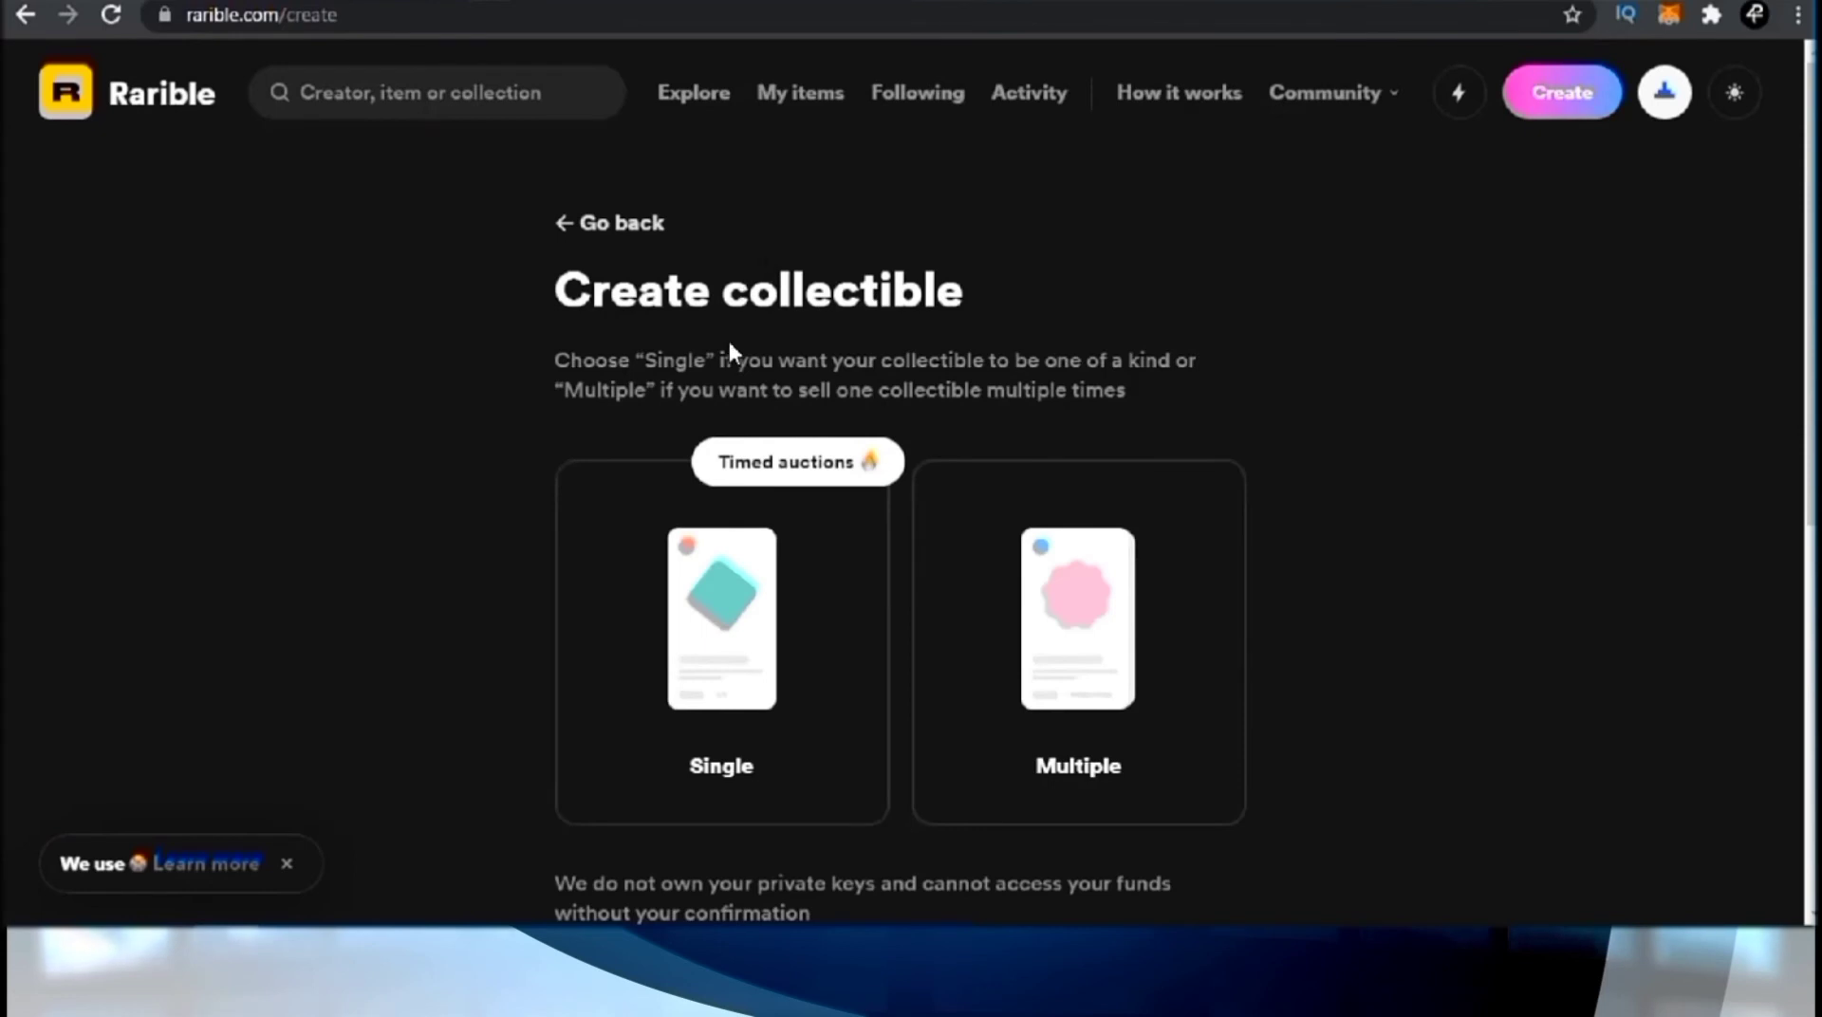
scroll(551, 297, down, 2)
scroll(560, 285, up, 2)
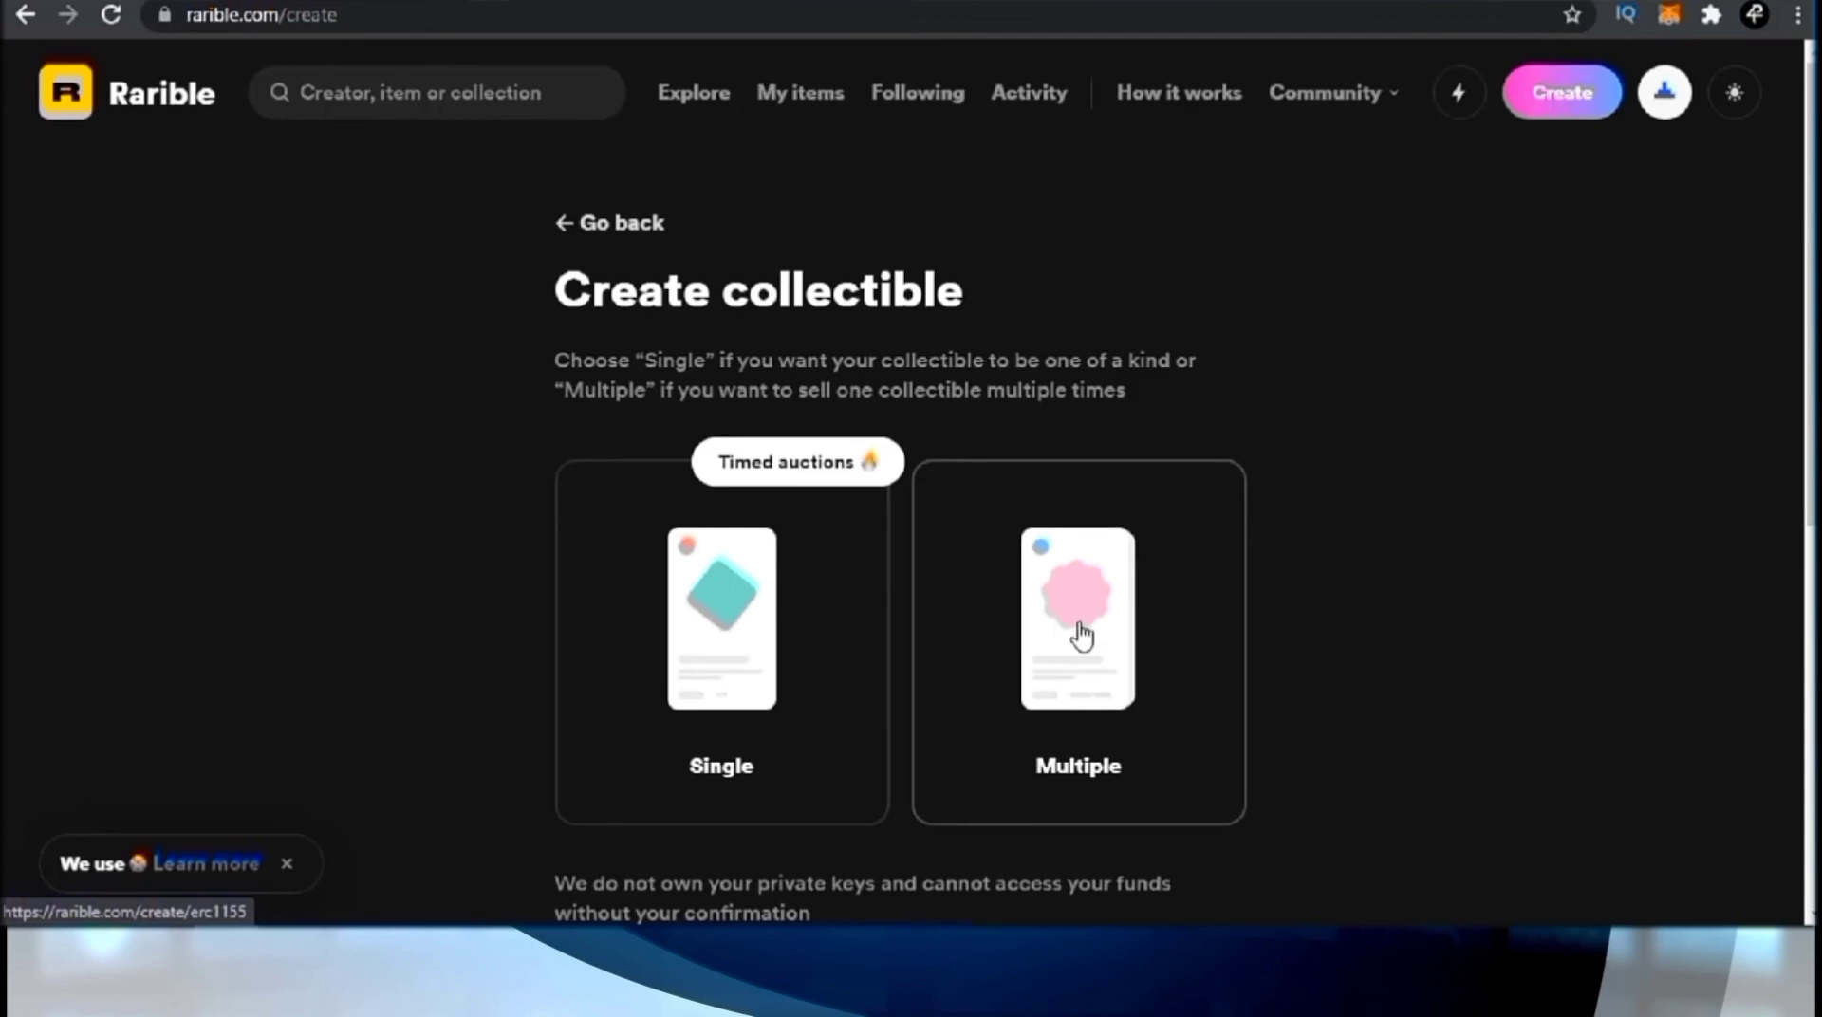
click(721, 667)
click(700, 570)
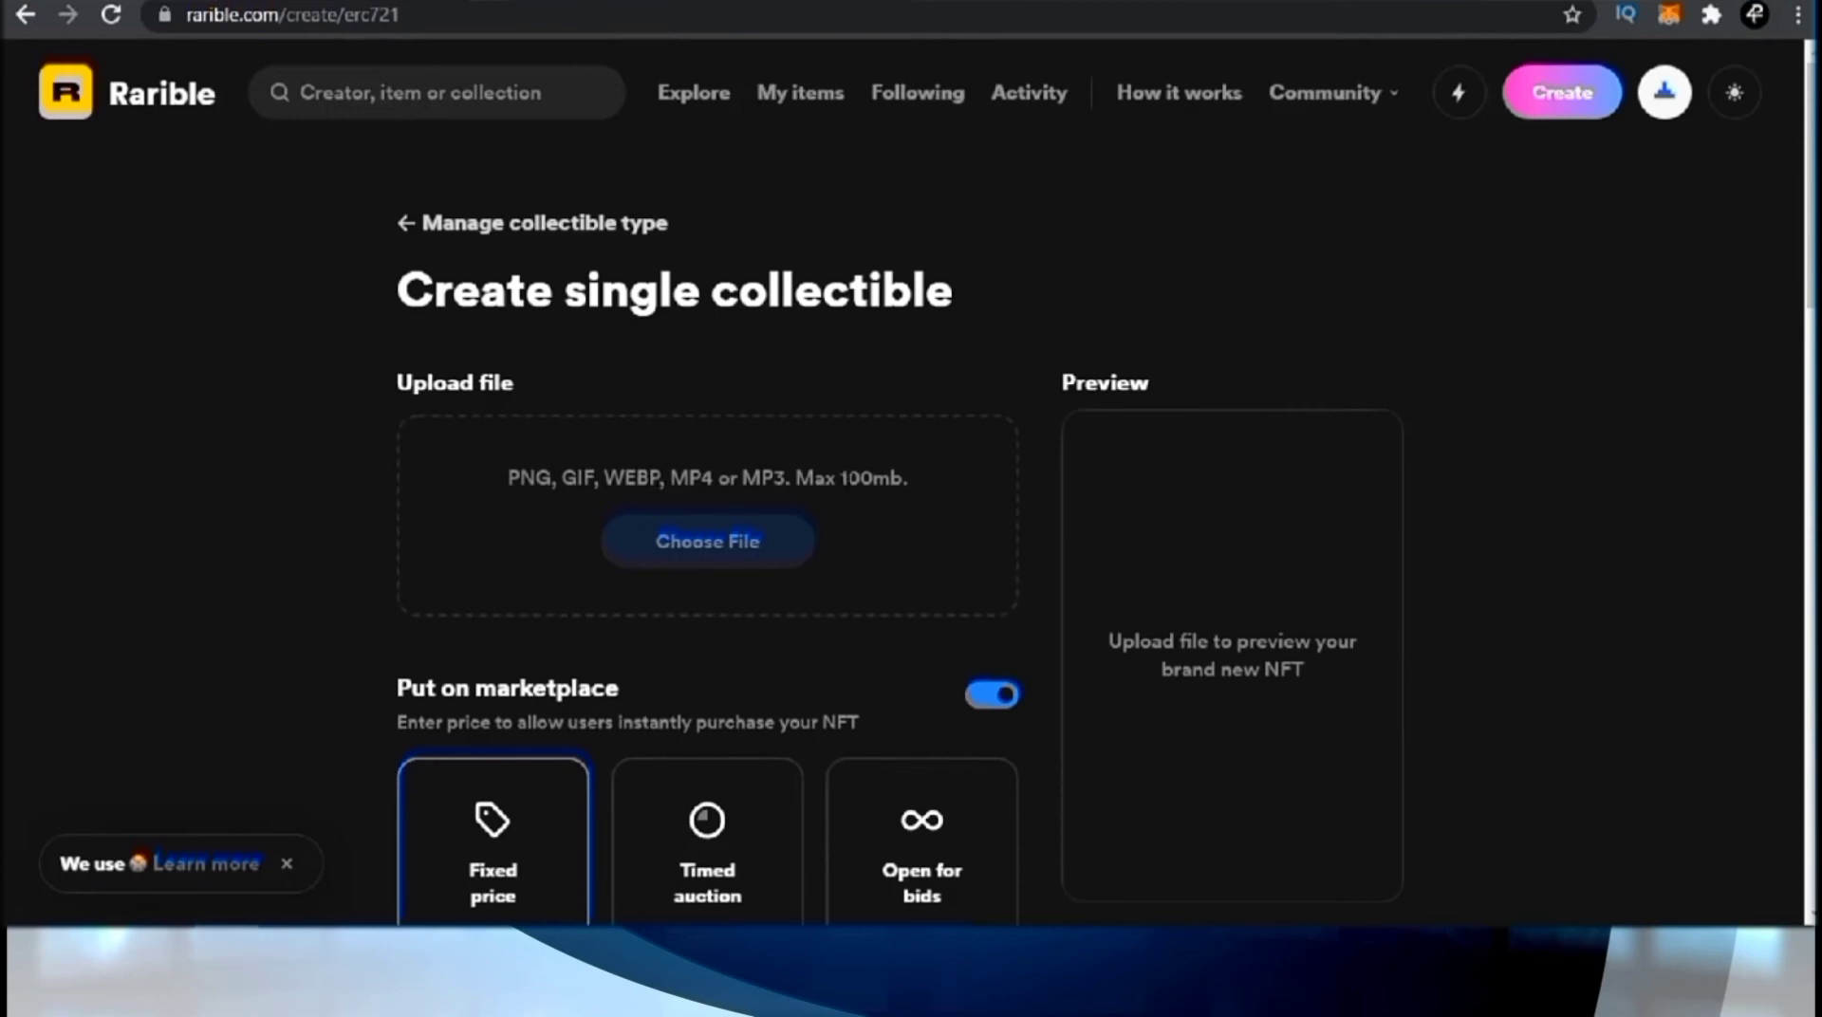
click(706, 548)
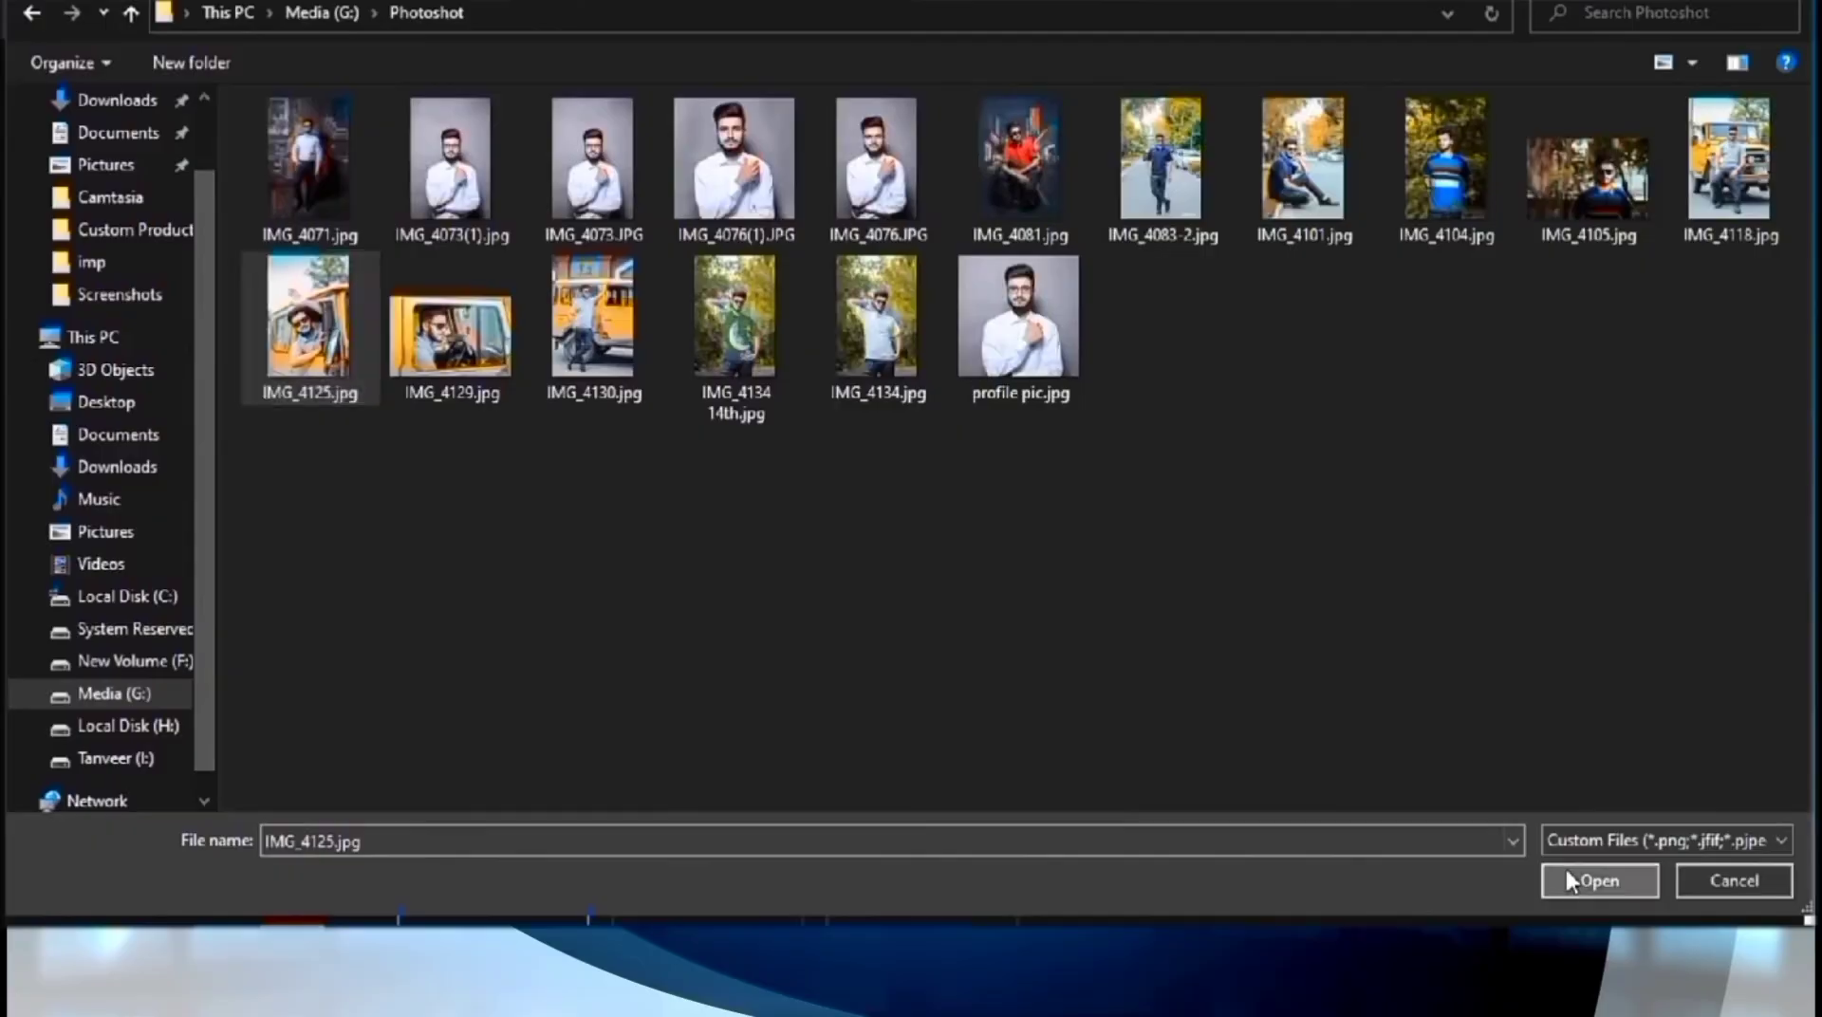
click(1600, 880)
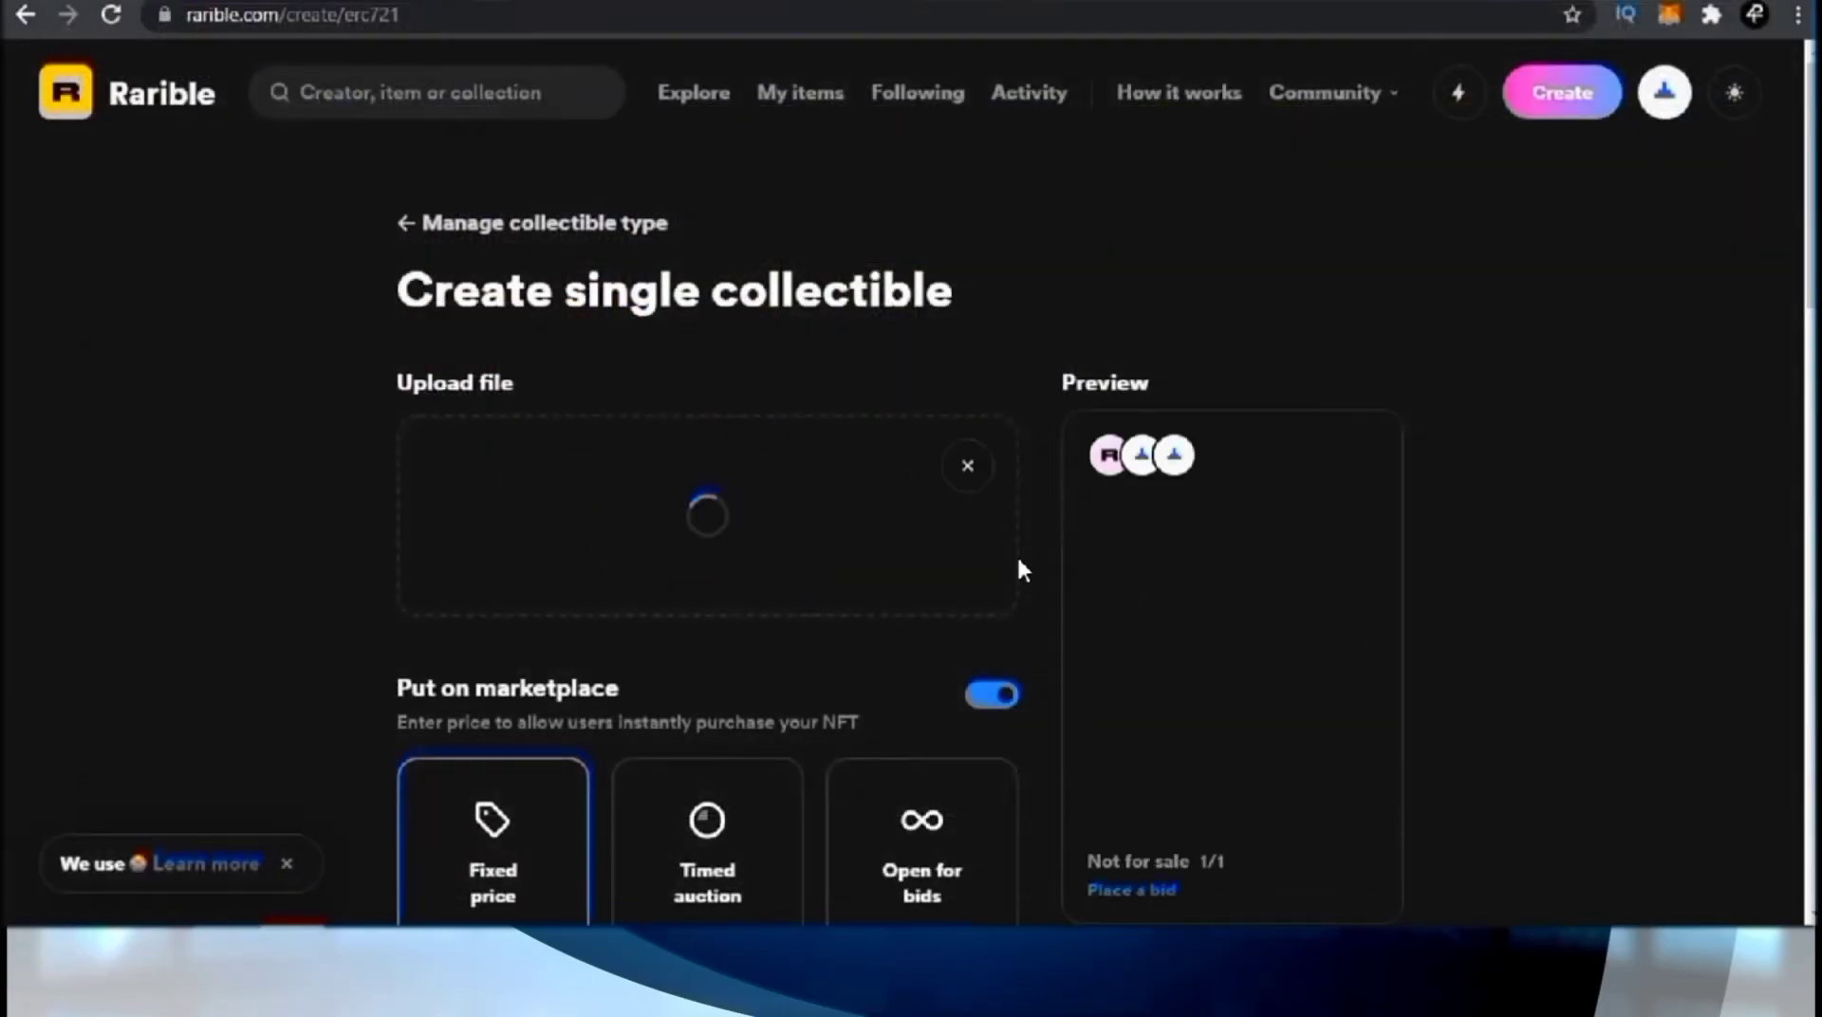
Step: Examine the collectible's marketplace options, comparing the settings for Timed auction and Open for bids
scroll(1021, 560, down, 3)
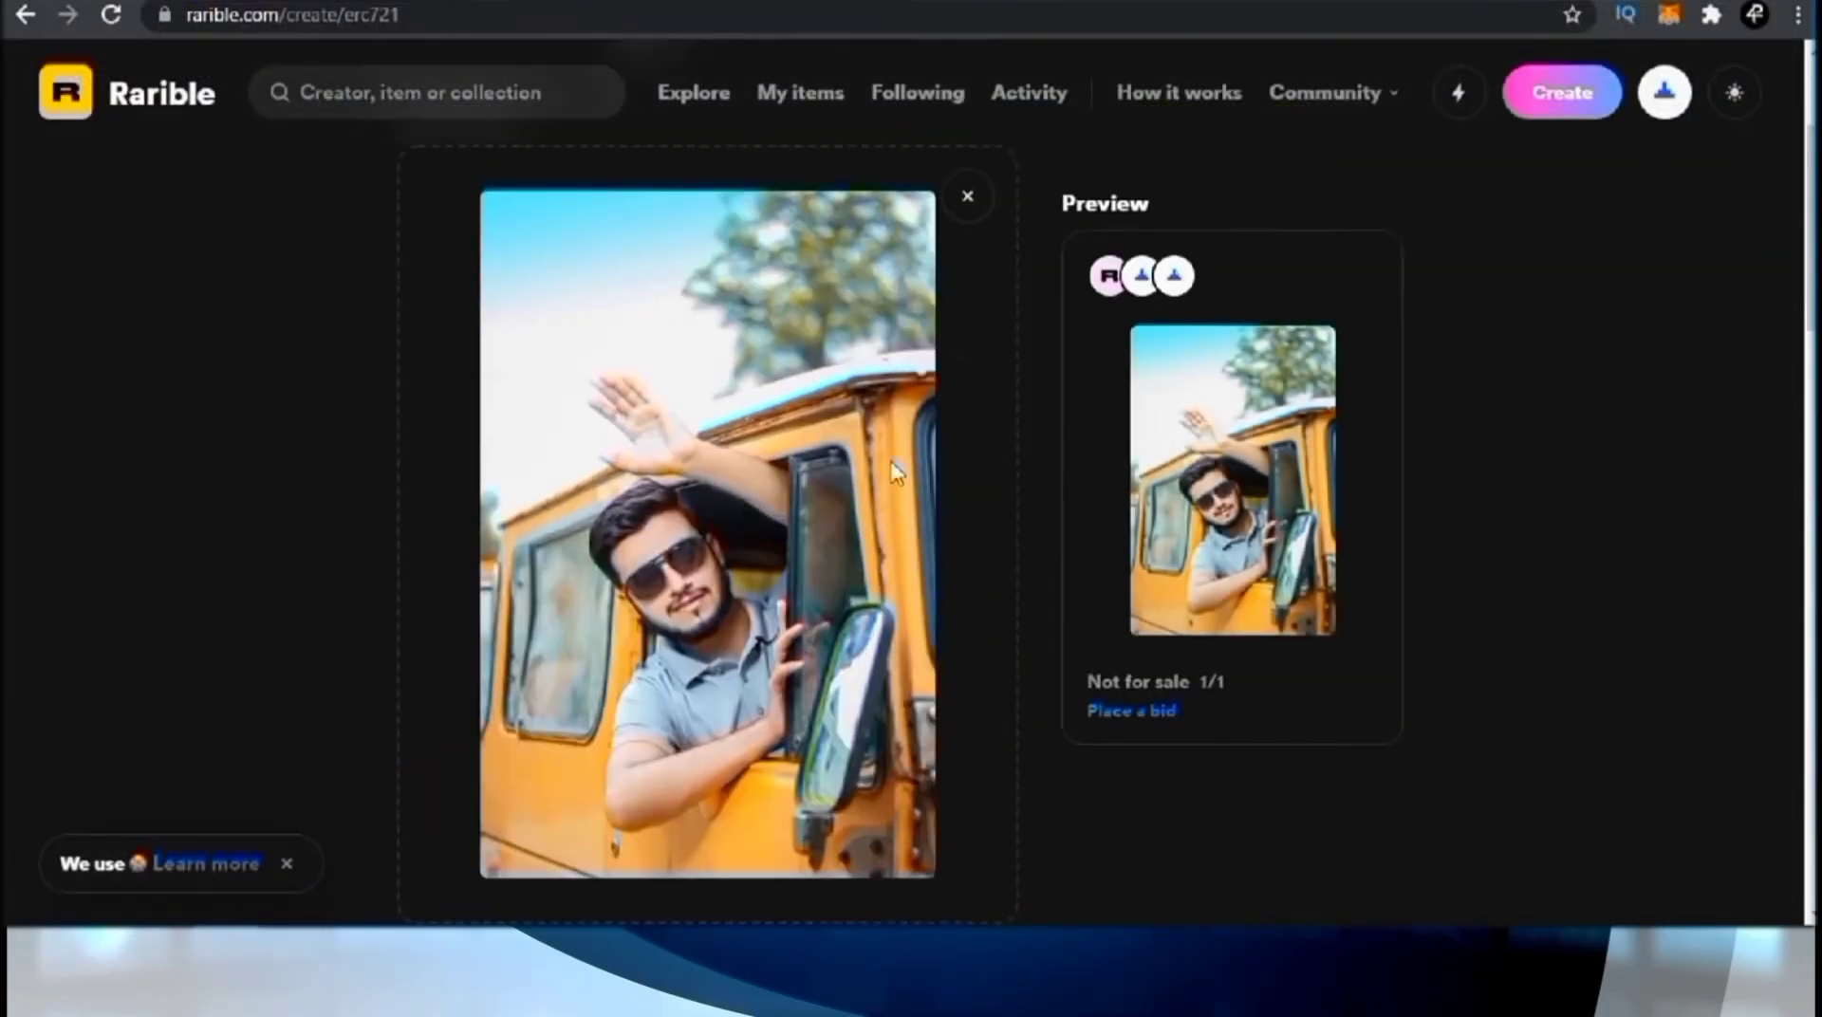
scroll(805, 514, down, 2)
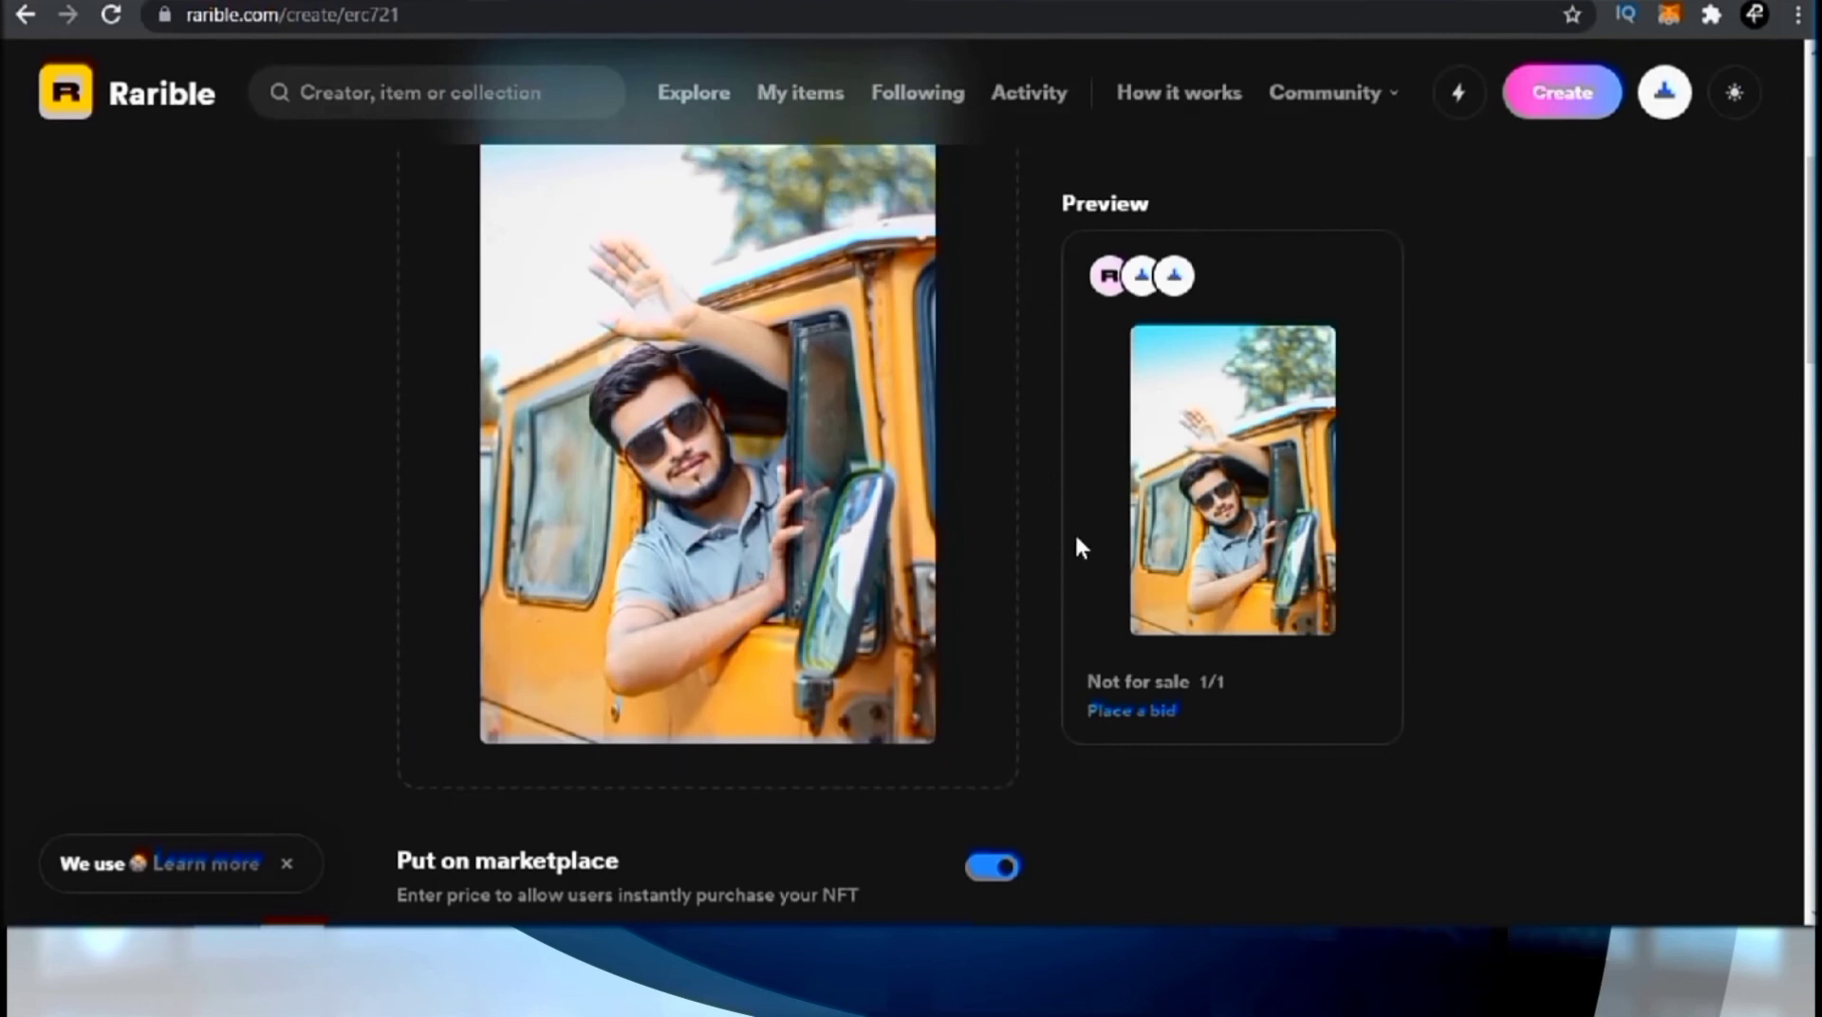
scroll(1061, 582, down, 4)
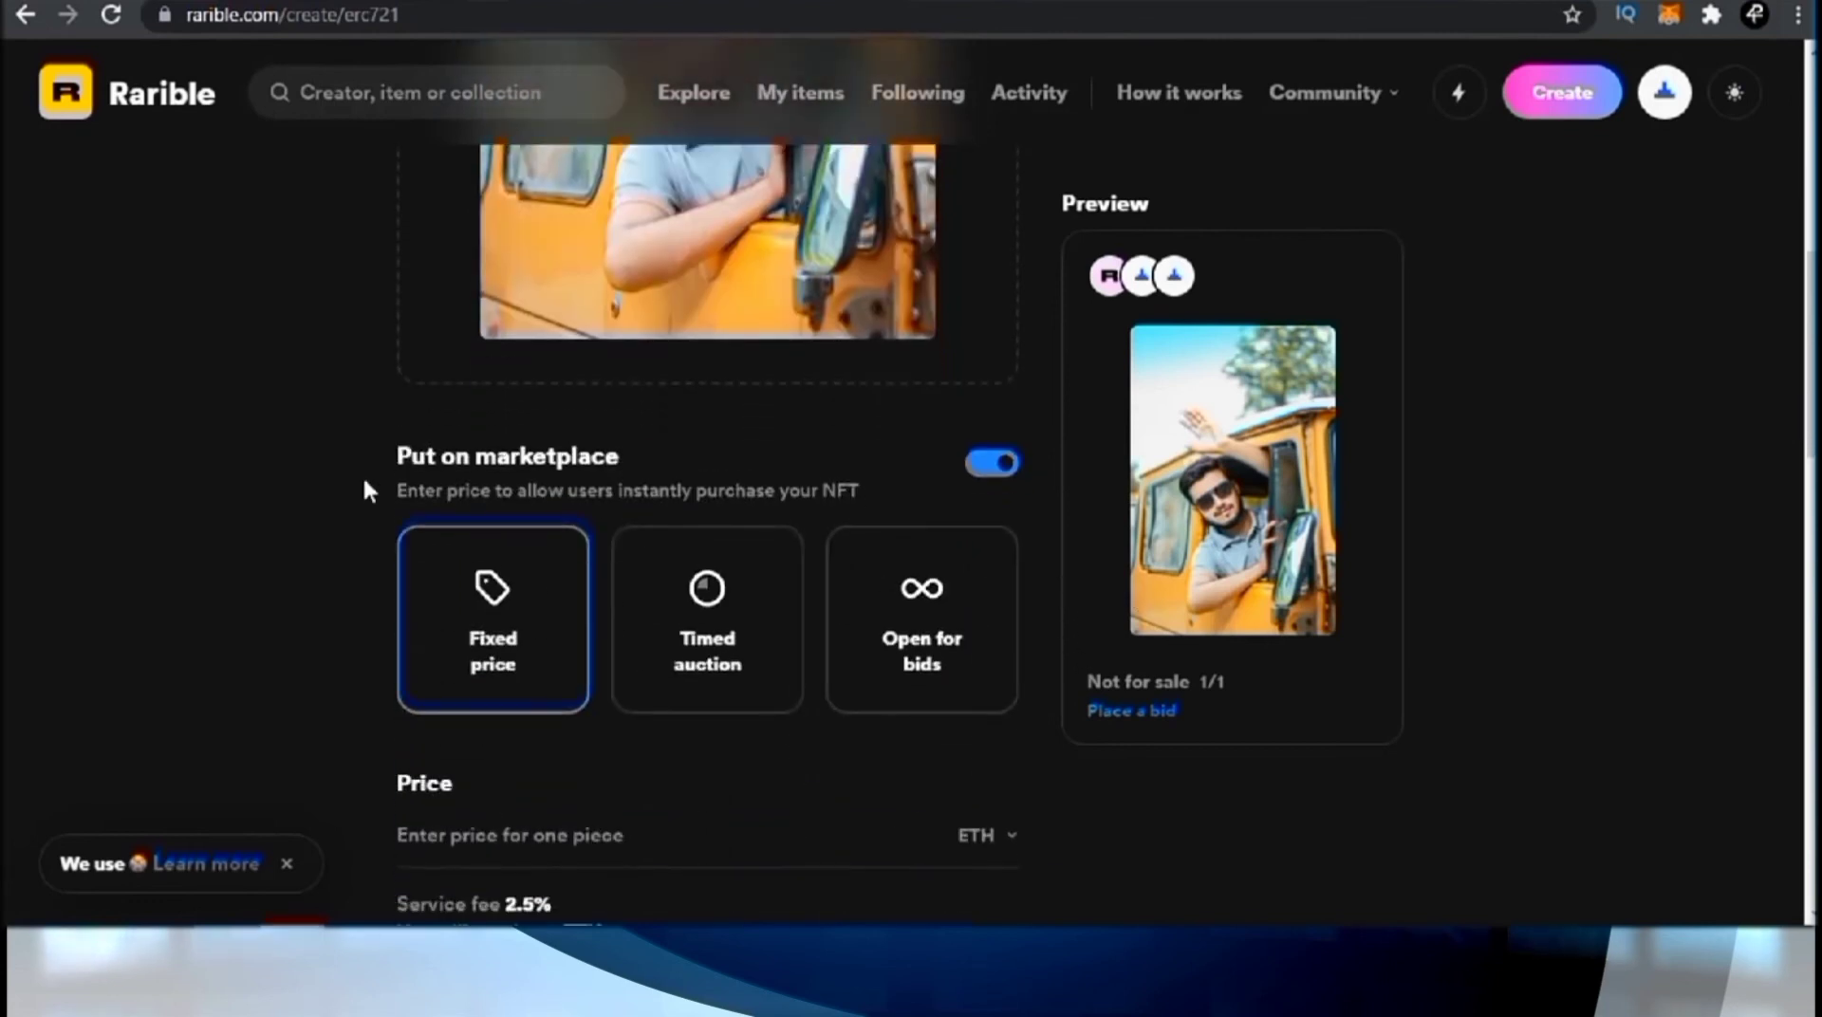
scroll(468, 480, up, 5)
scroll(465, 470, down, 5)
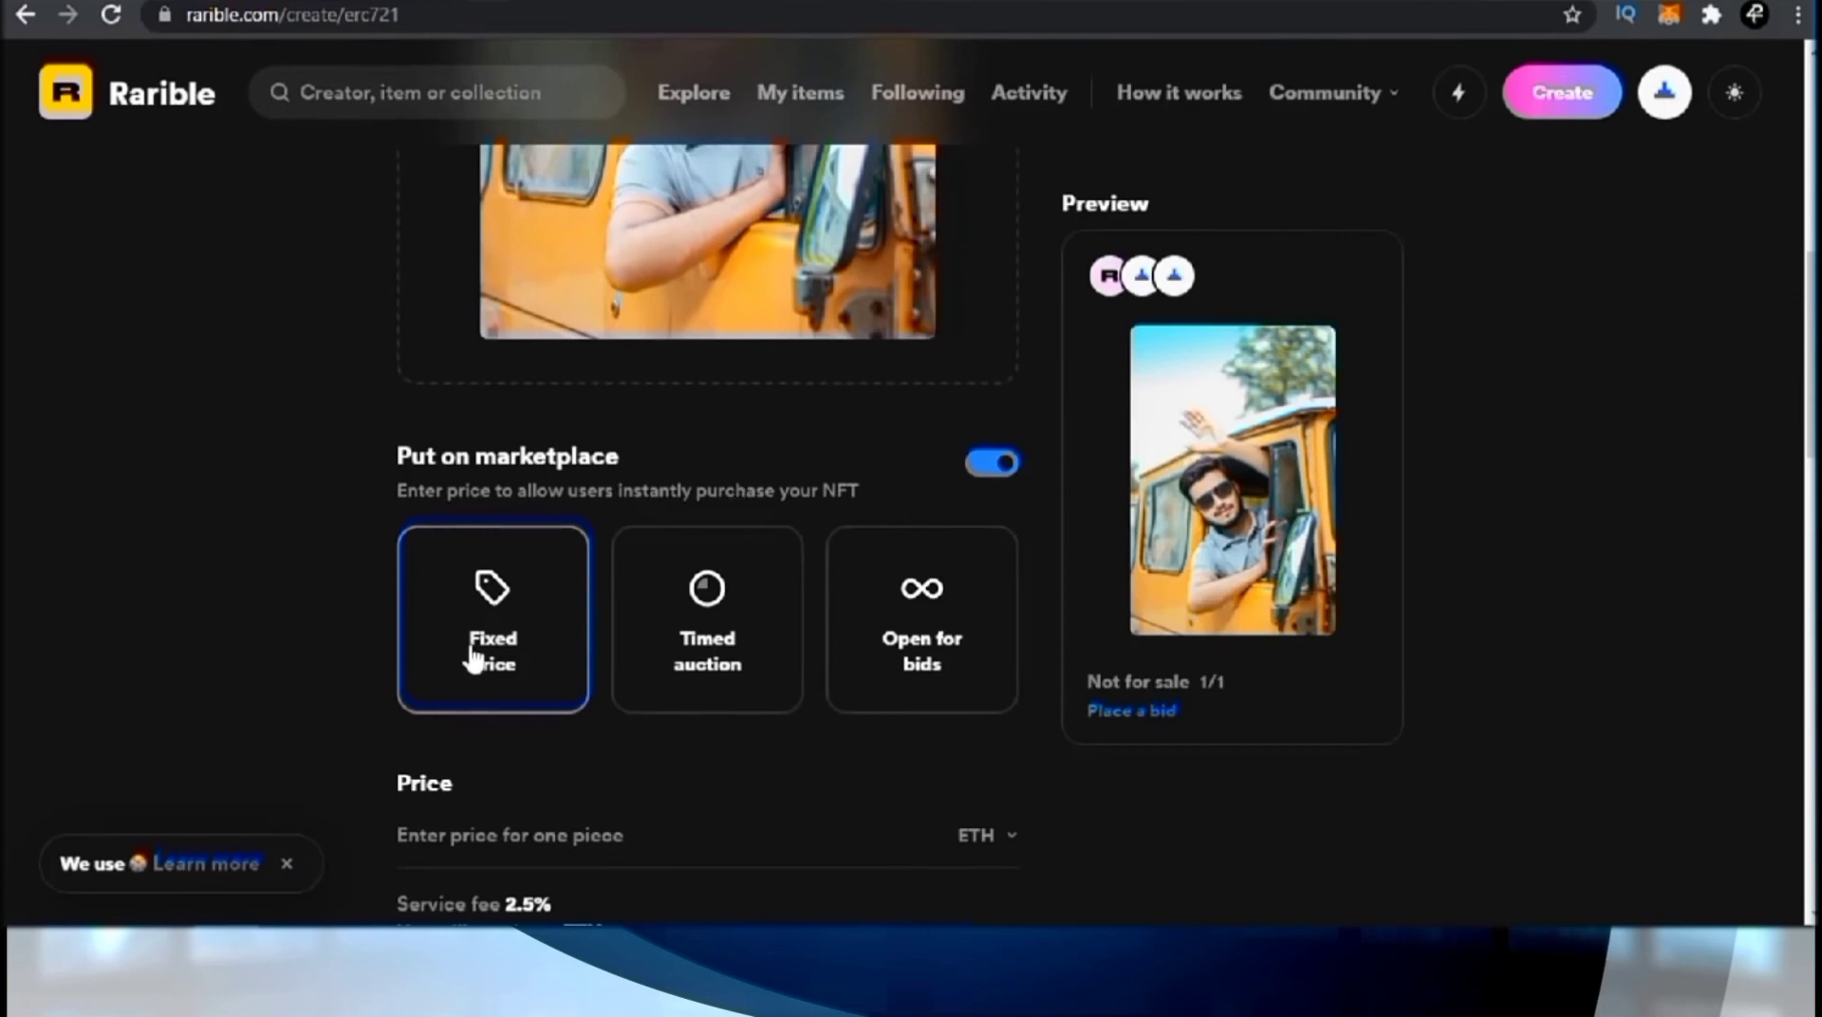
click(736, 676)
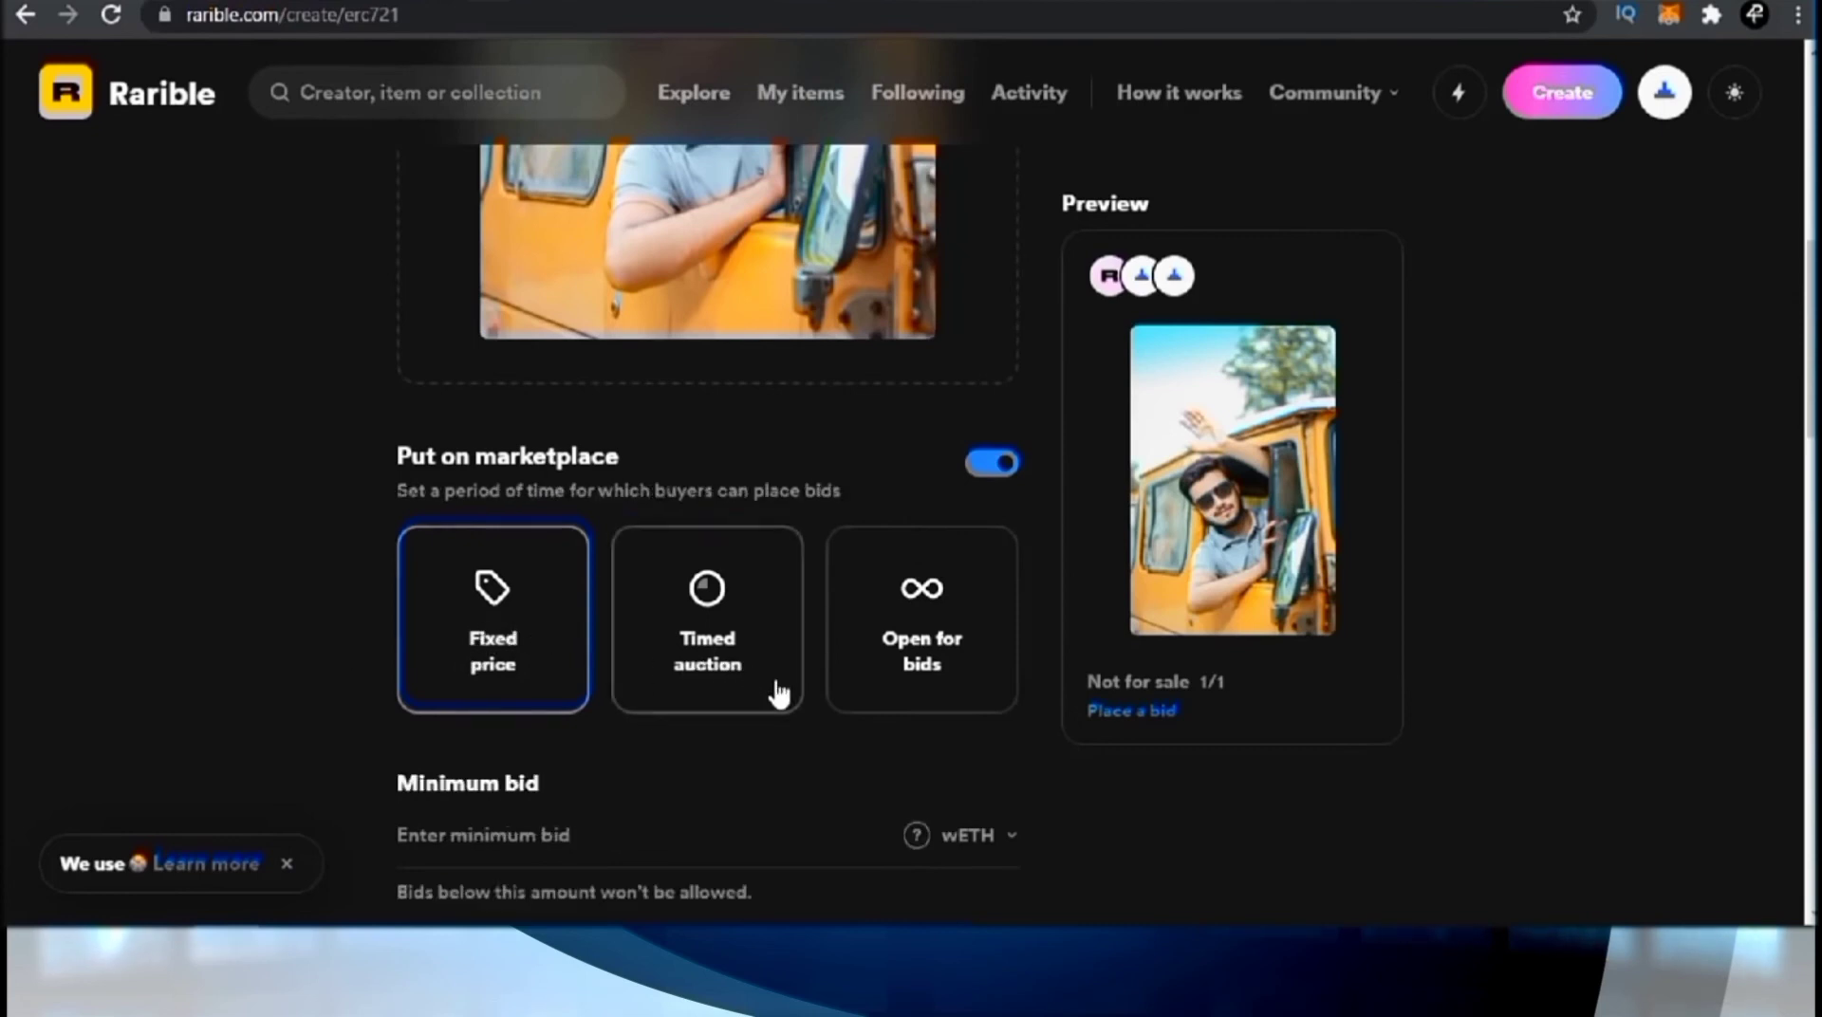
click(874, 691)
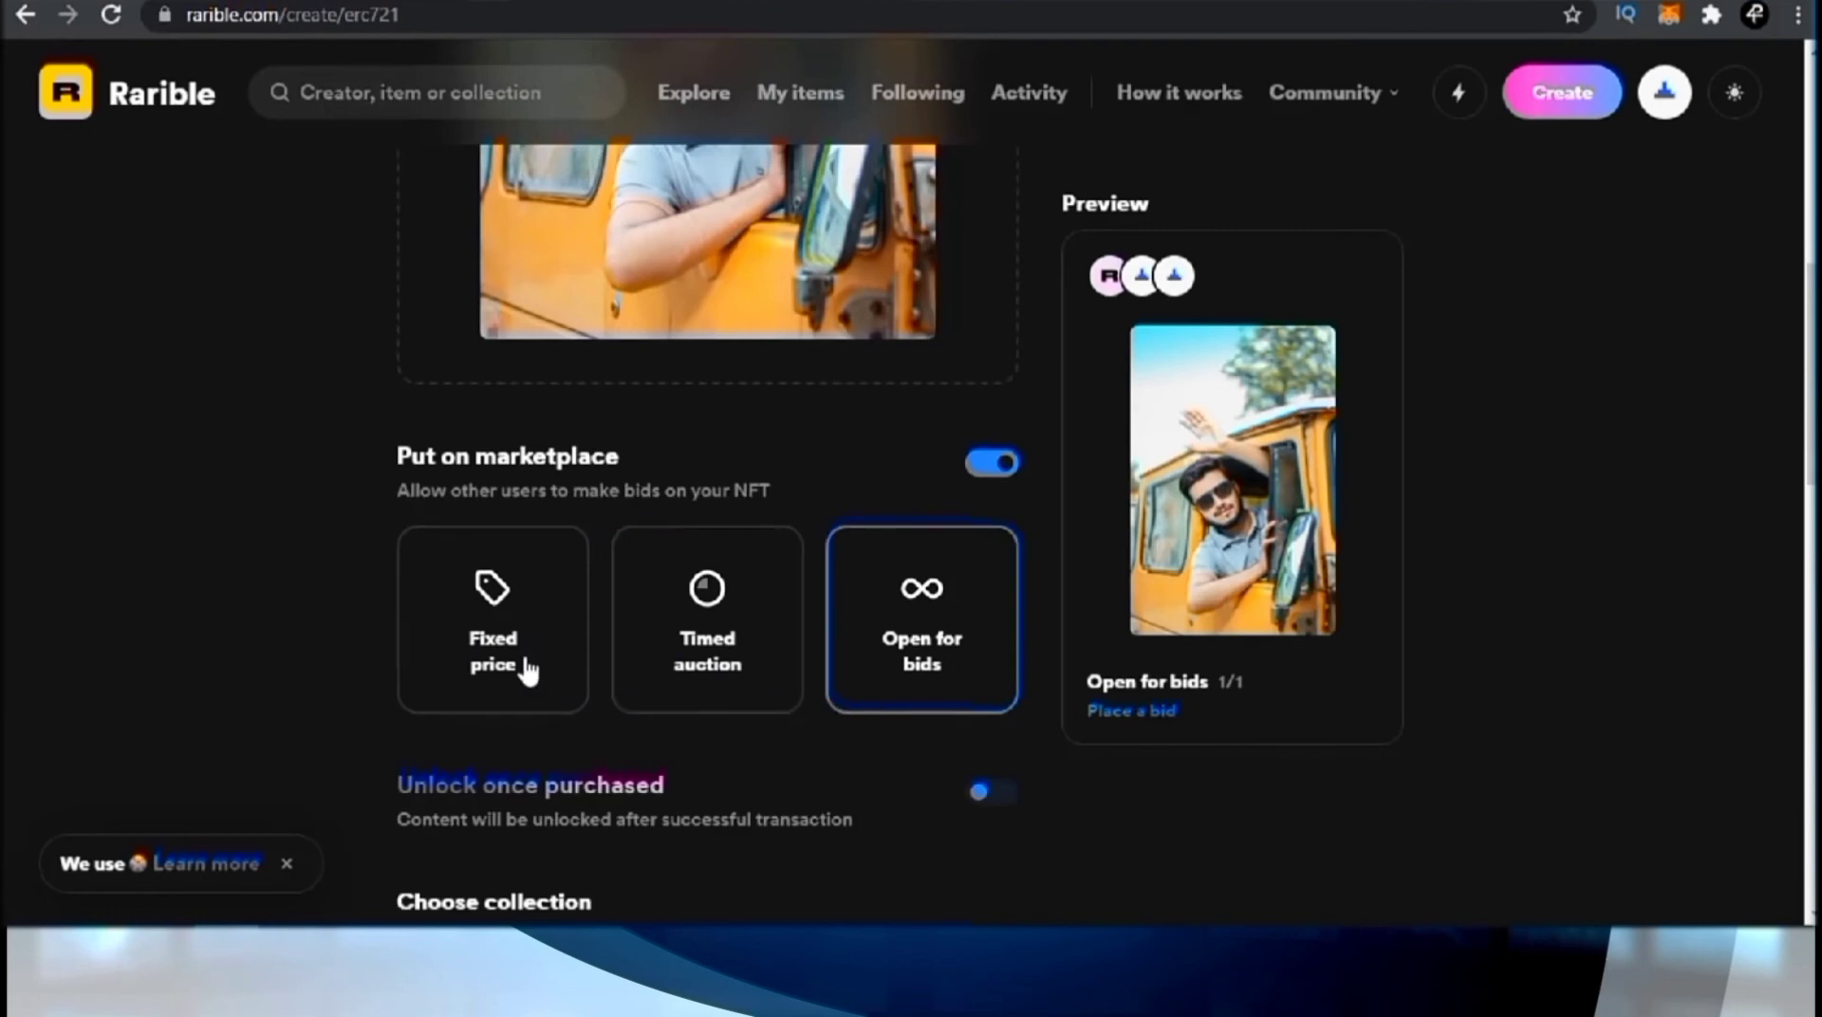
scroll(949, 659, down, 3)
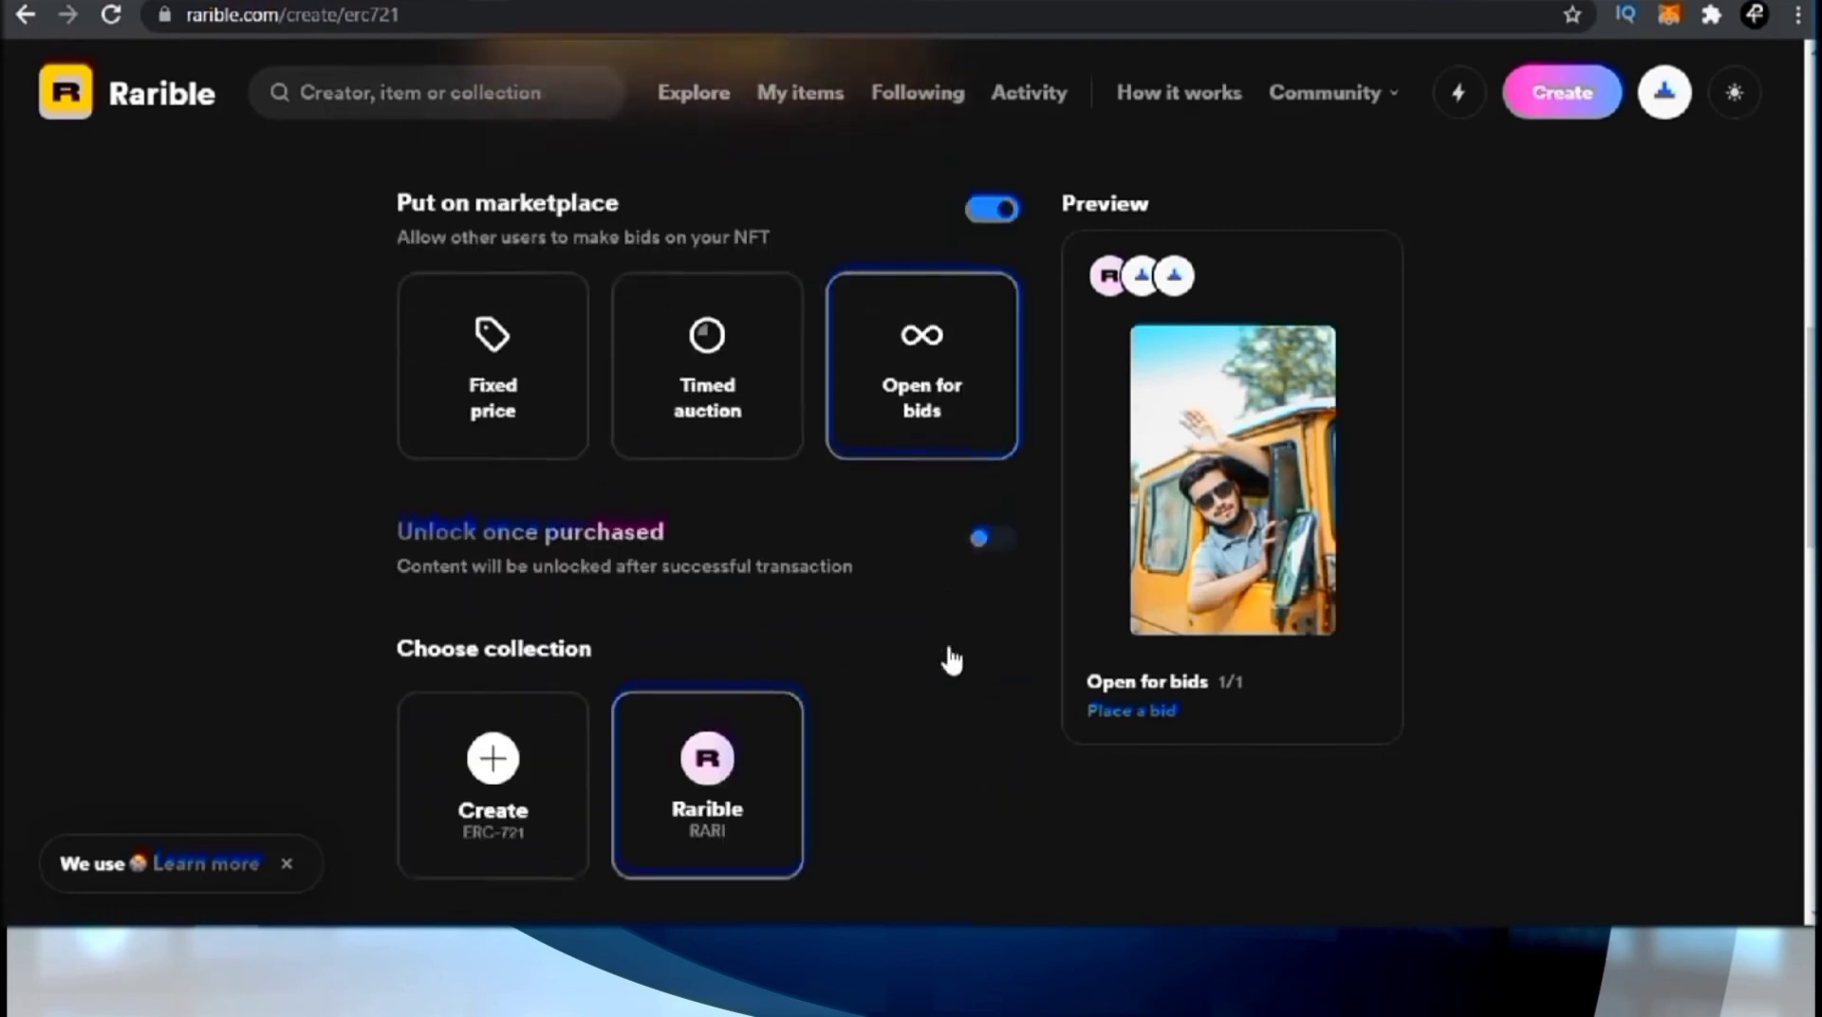
scroll(949, 646, up, 1)
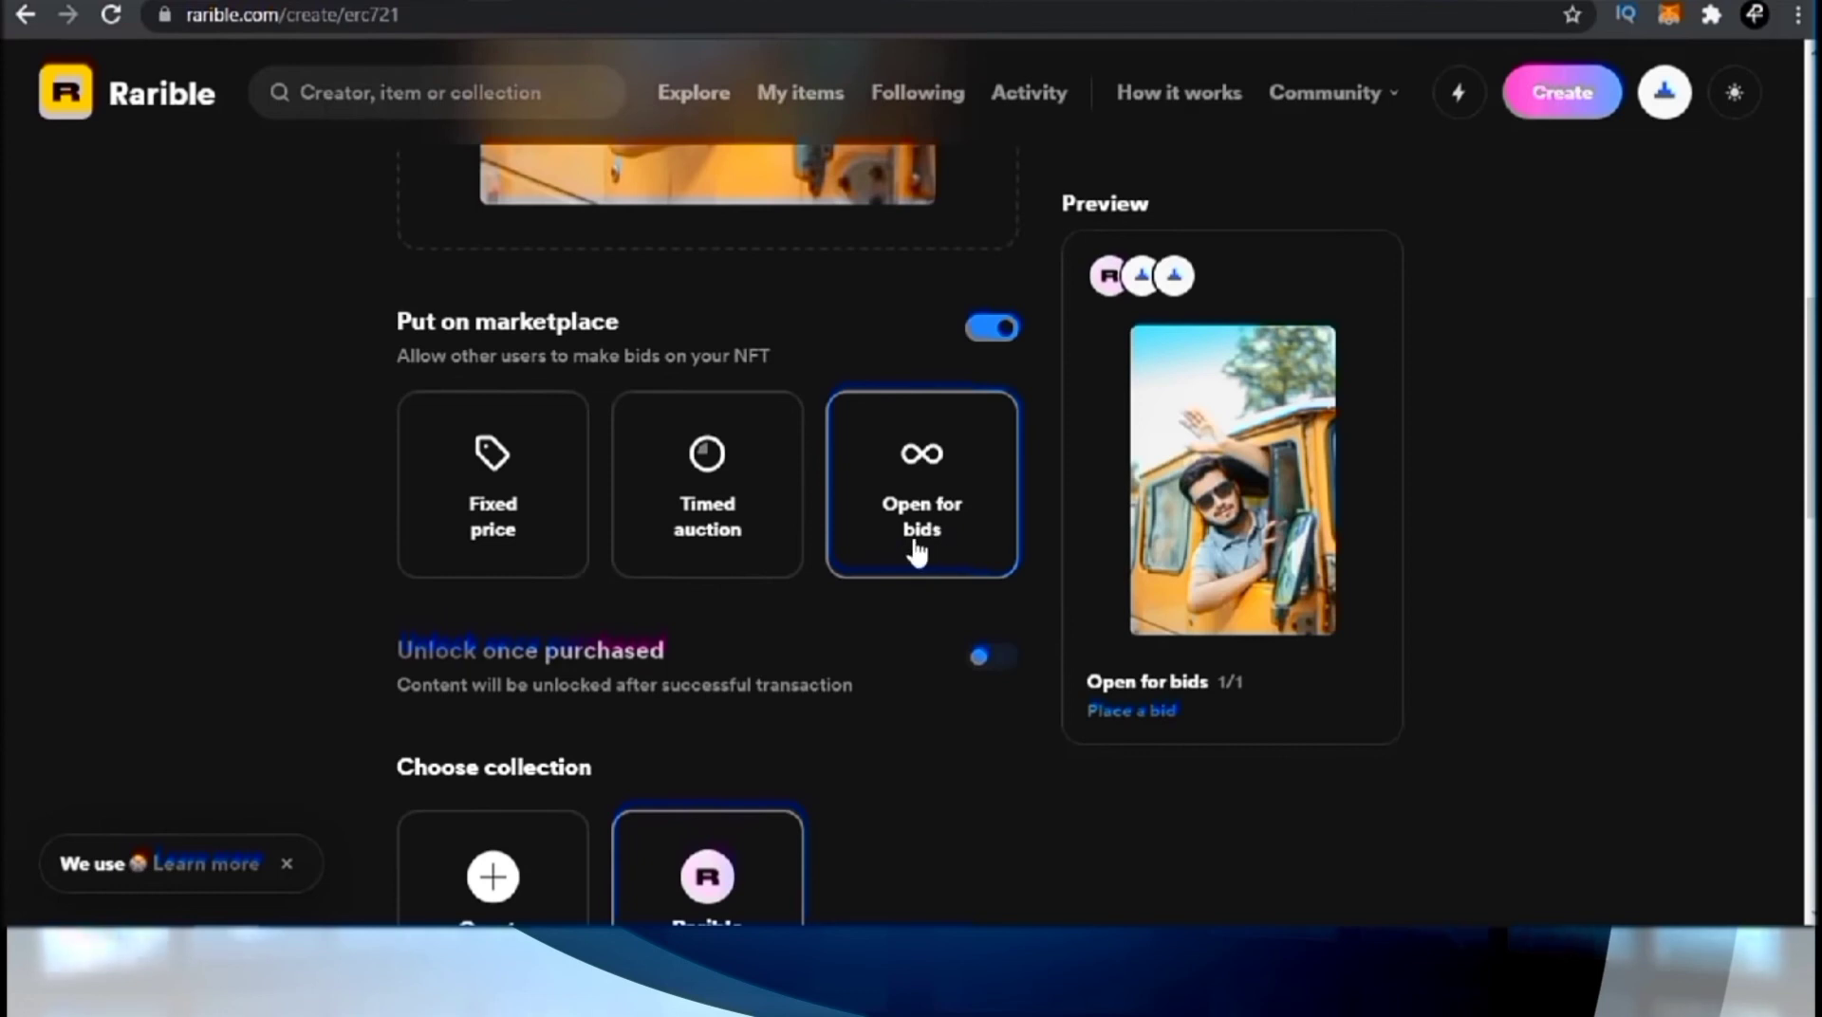
click(754, 549)
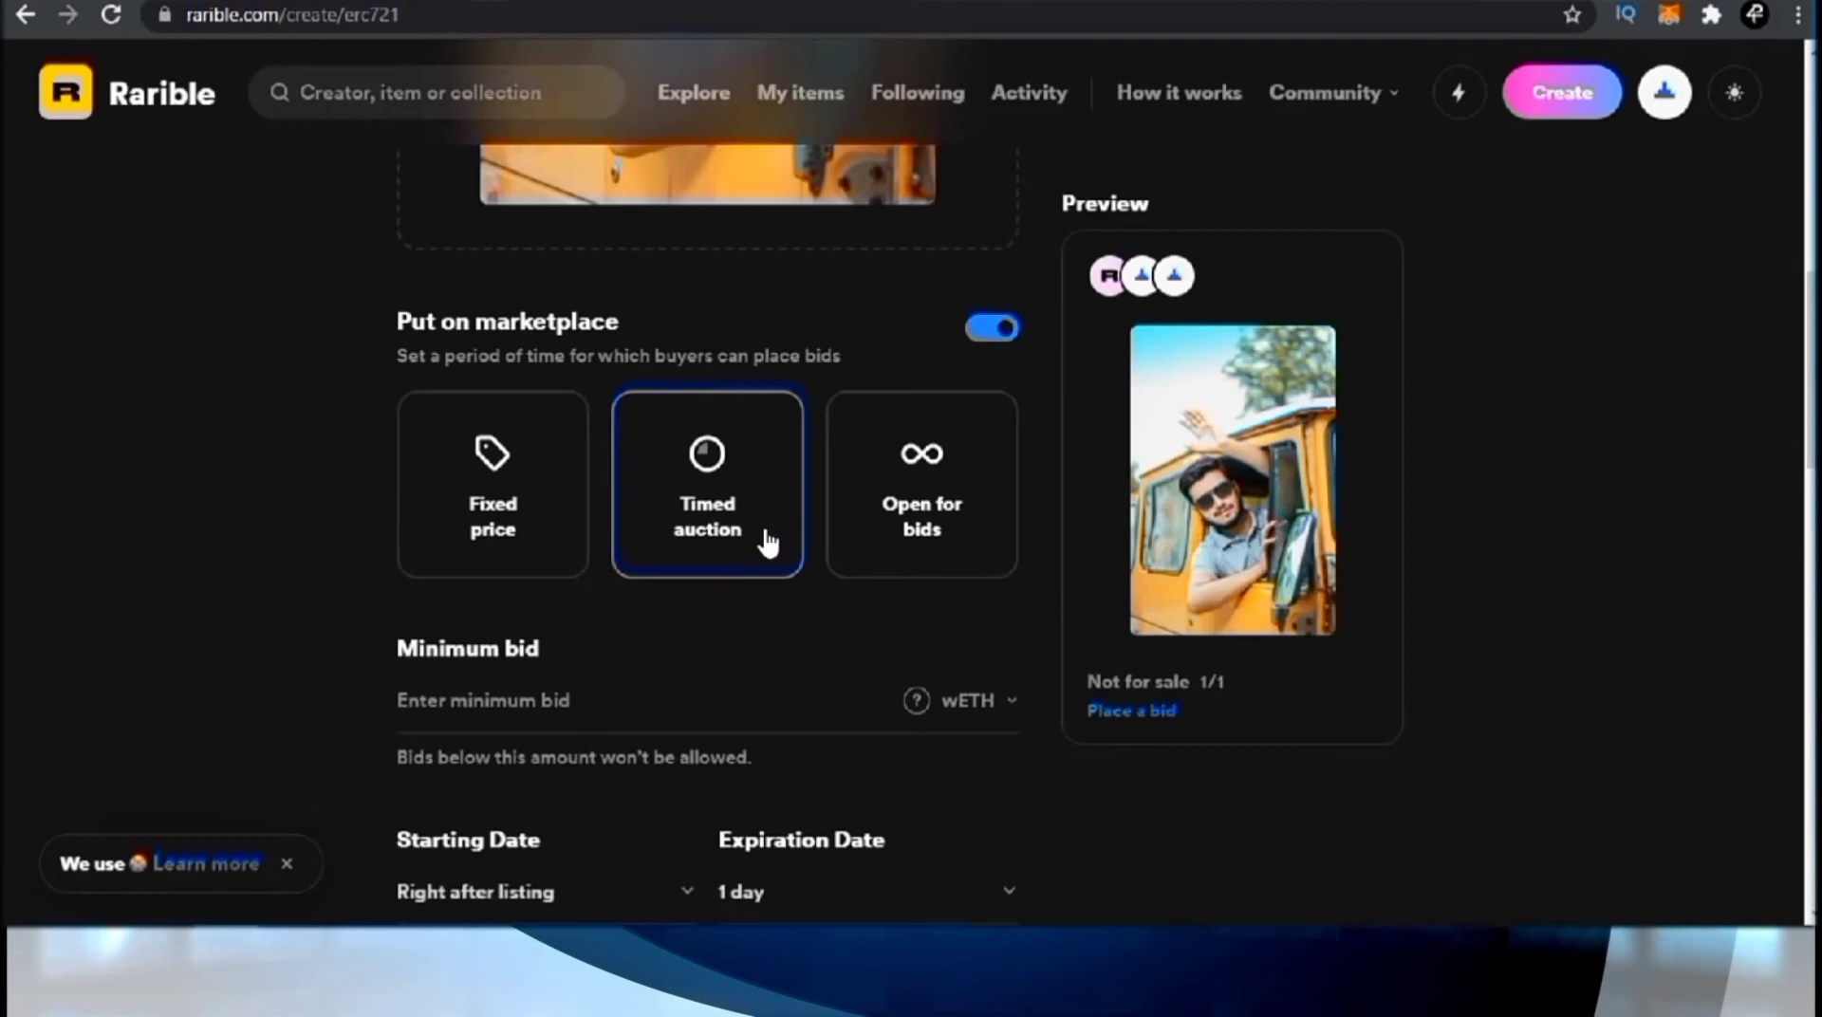
Step: Put the collectible on the marketplace at a fixed price of 0.5 ETH and review the service fee and proceeds
click(533, 509)
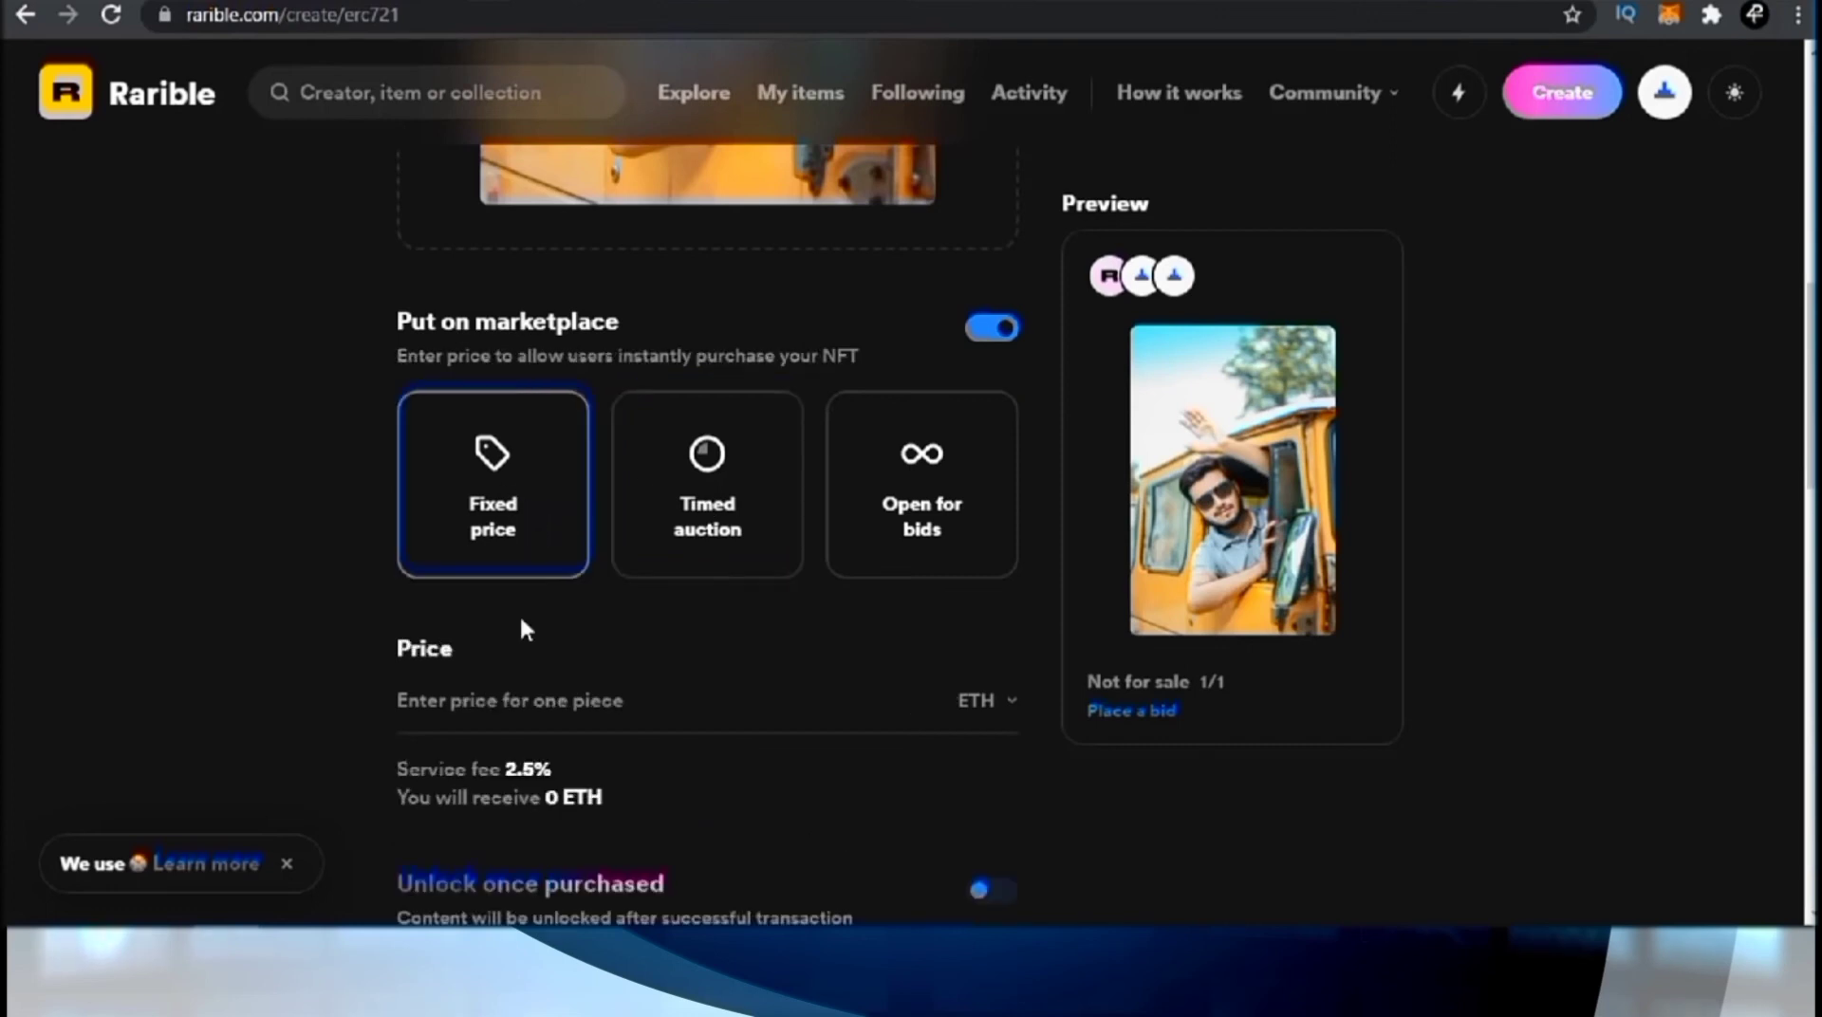
click(570, 664)
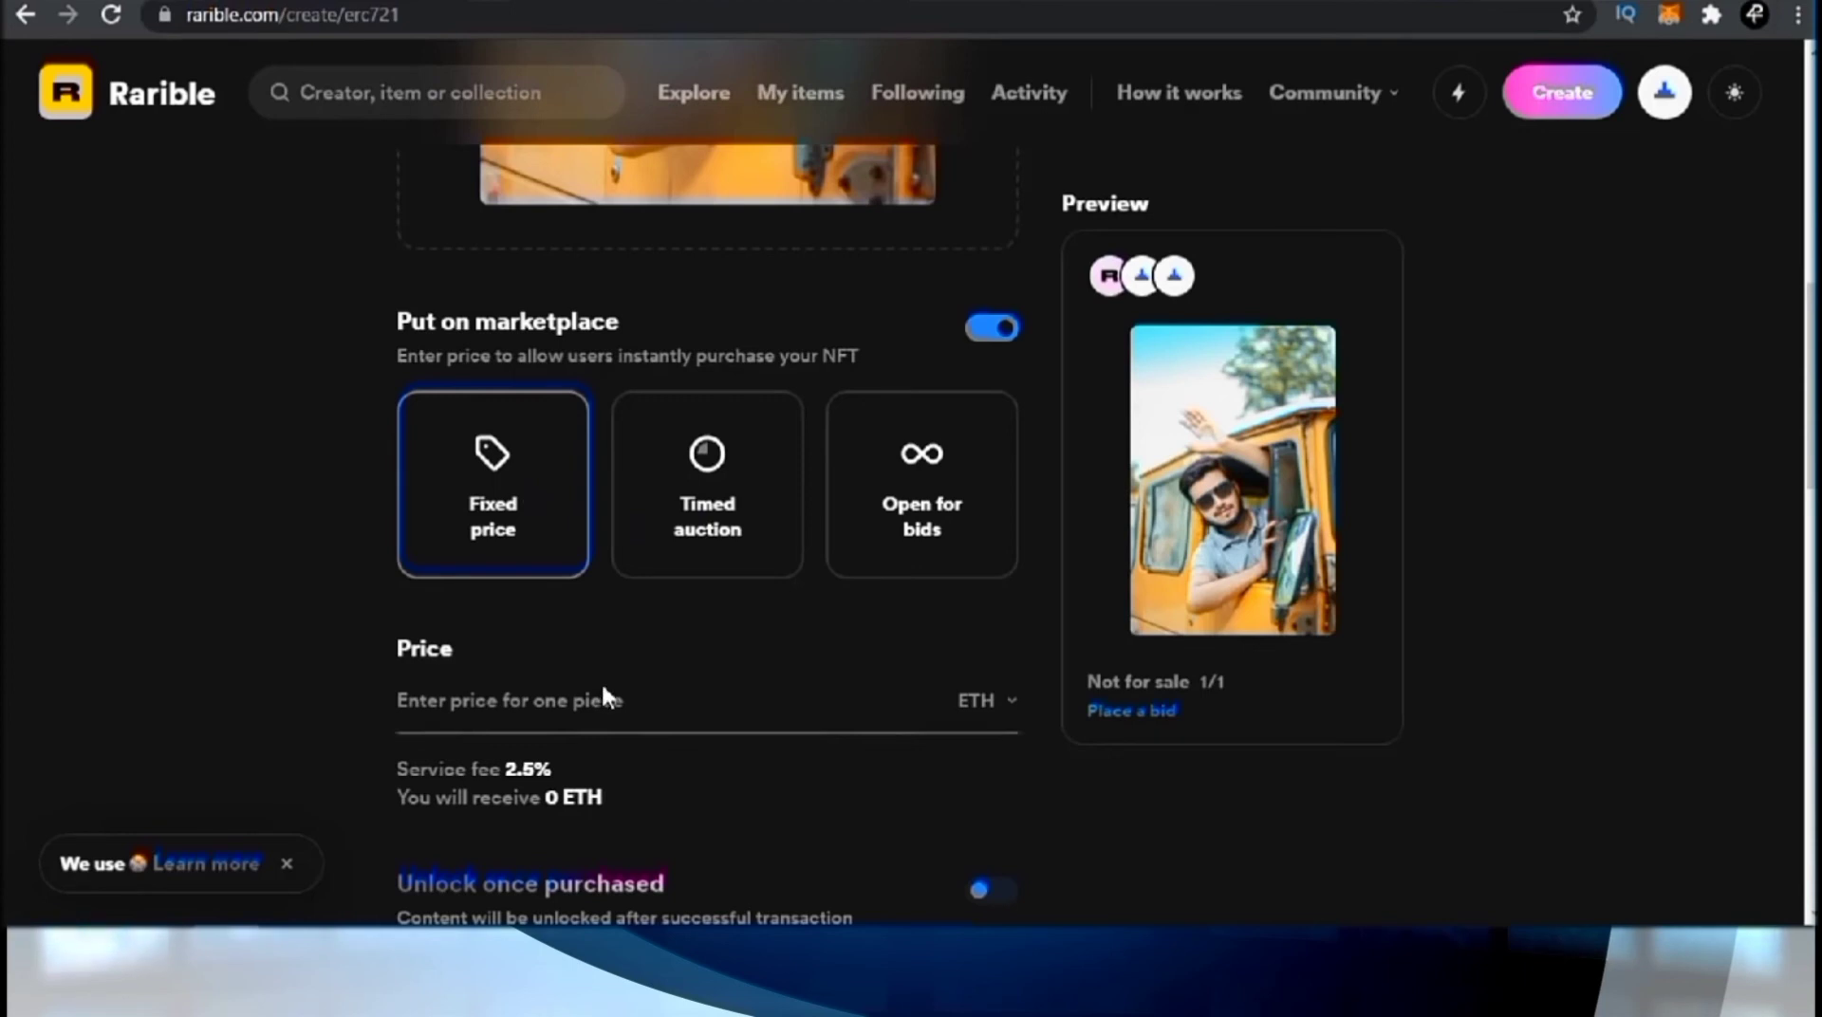
text(0.5)
scroll(1038, 573, down, 1)
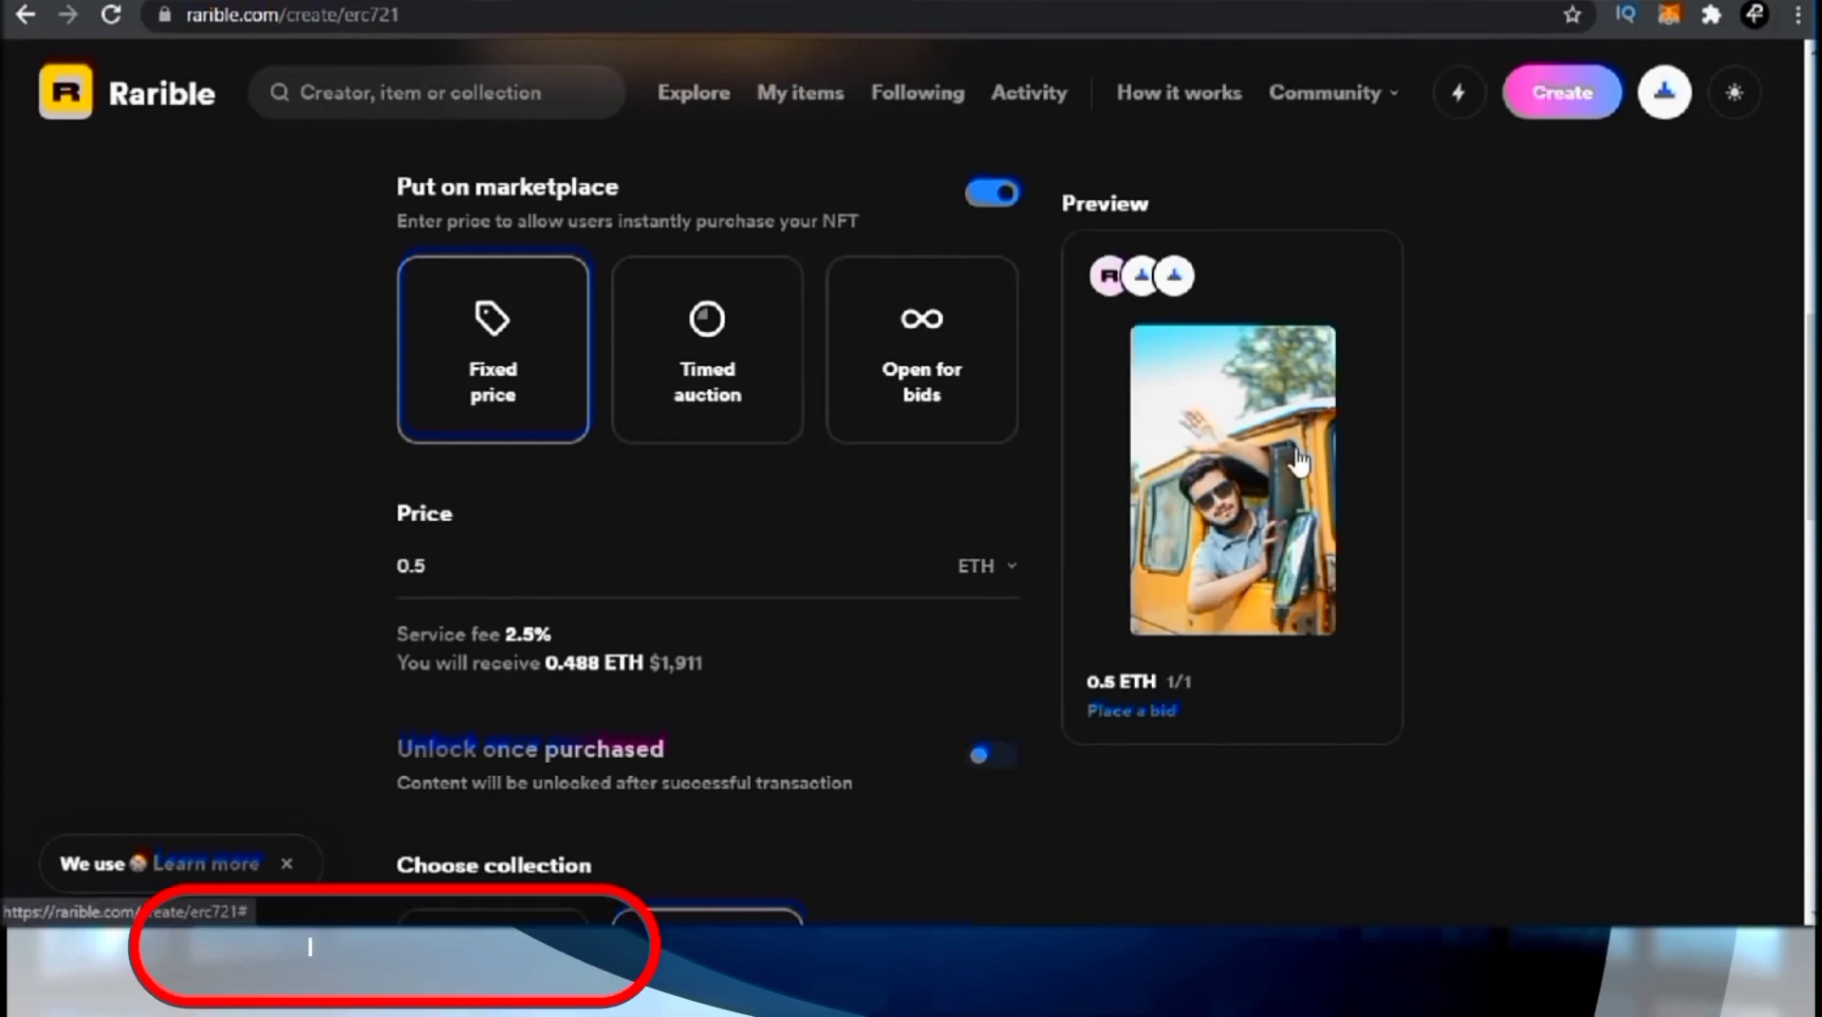
scroll(688, 741, down, 1)
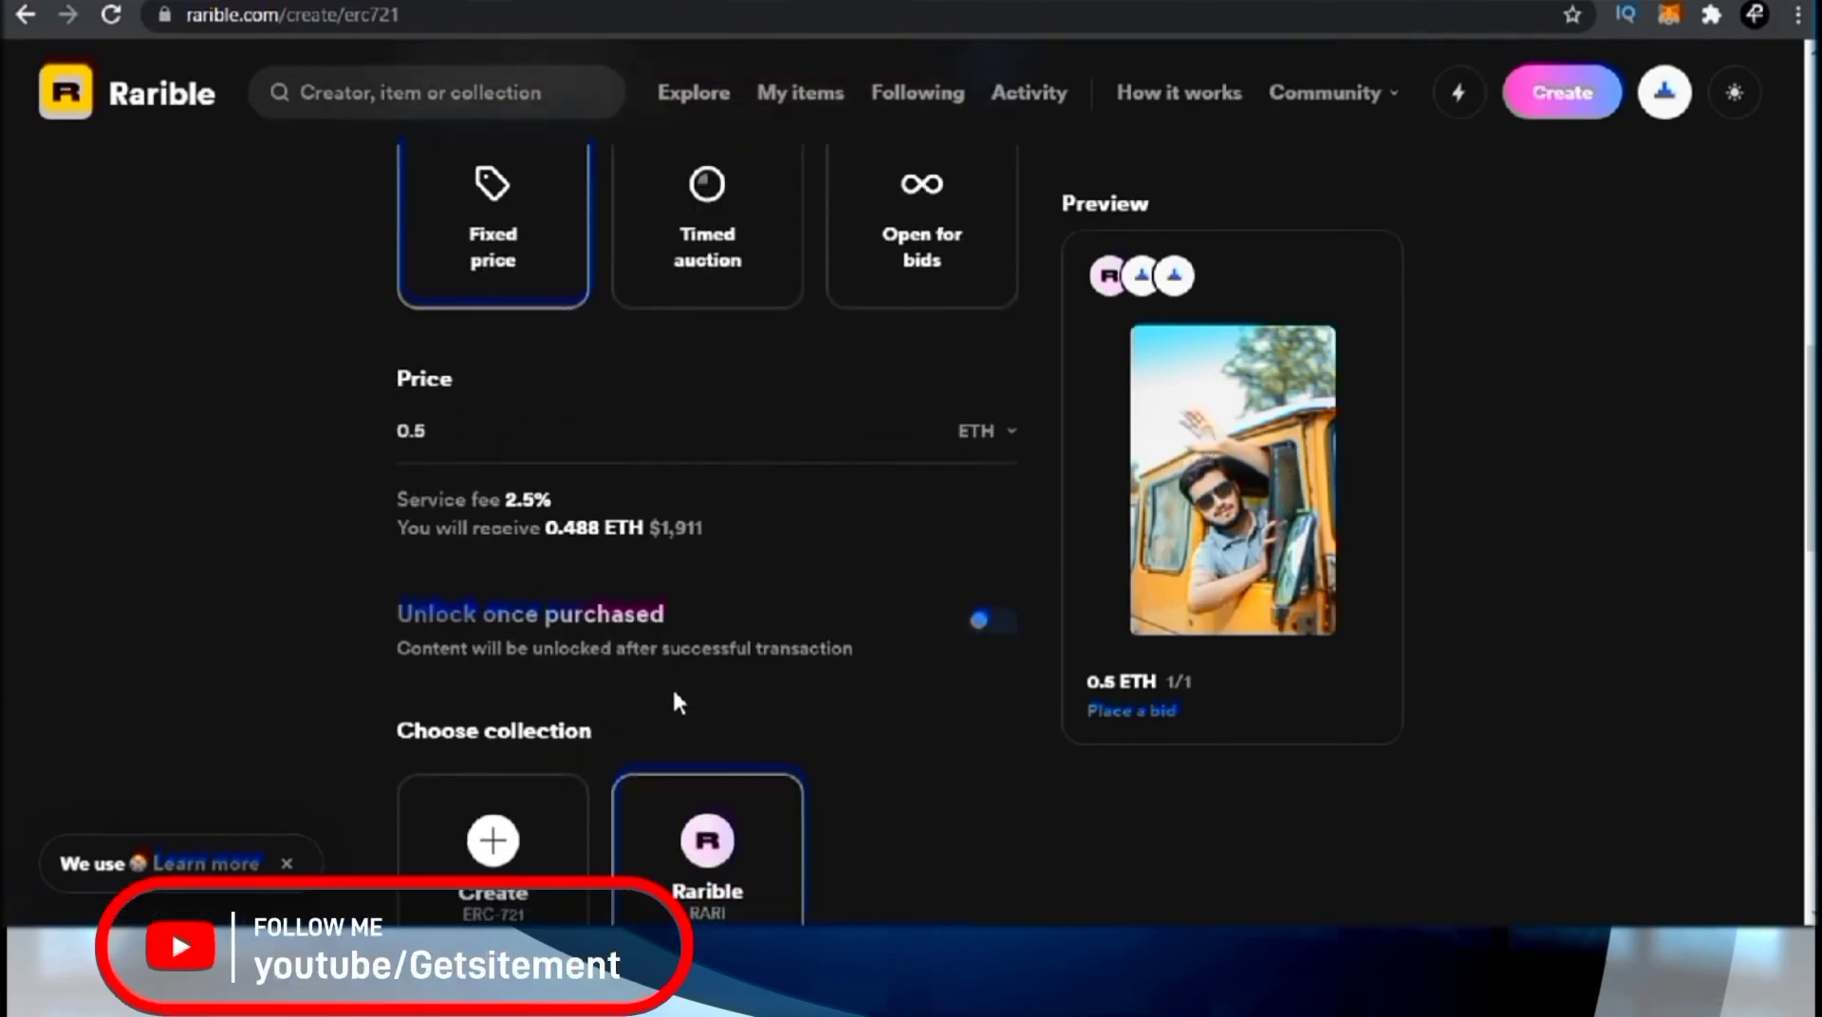
mouse_move(410, 499)
mouse_down()
mouse_move(595, 514)
mouse_move(377, 486)
mouse_up()
click(379, 506)
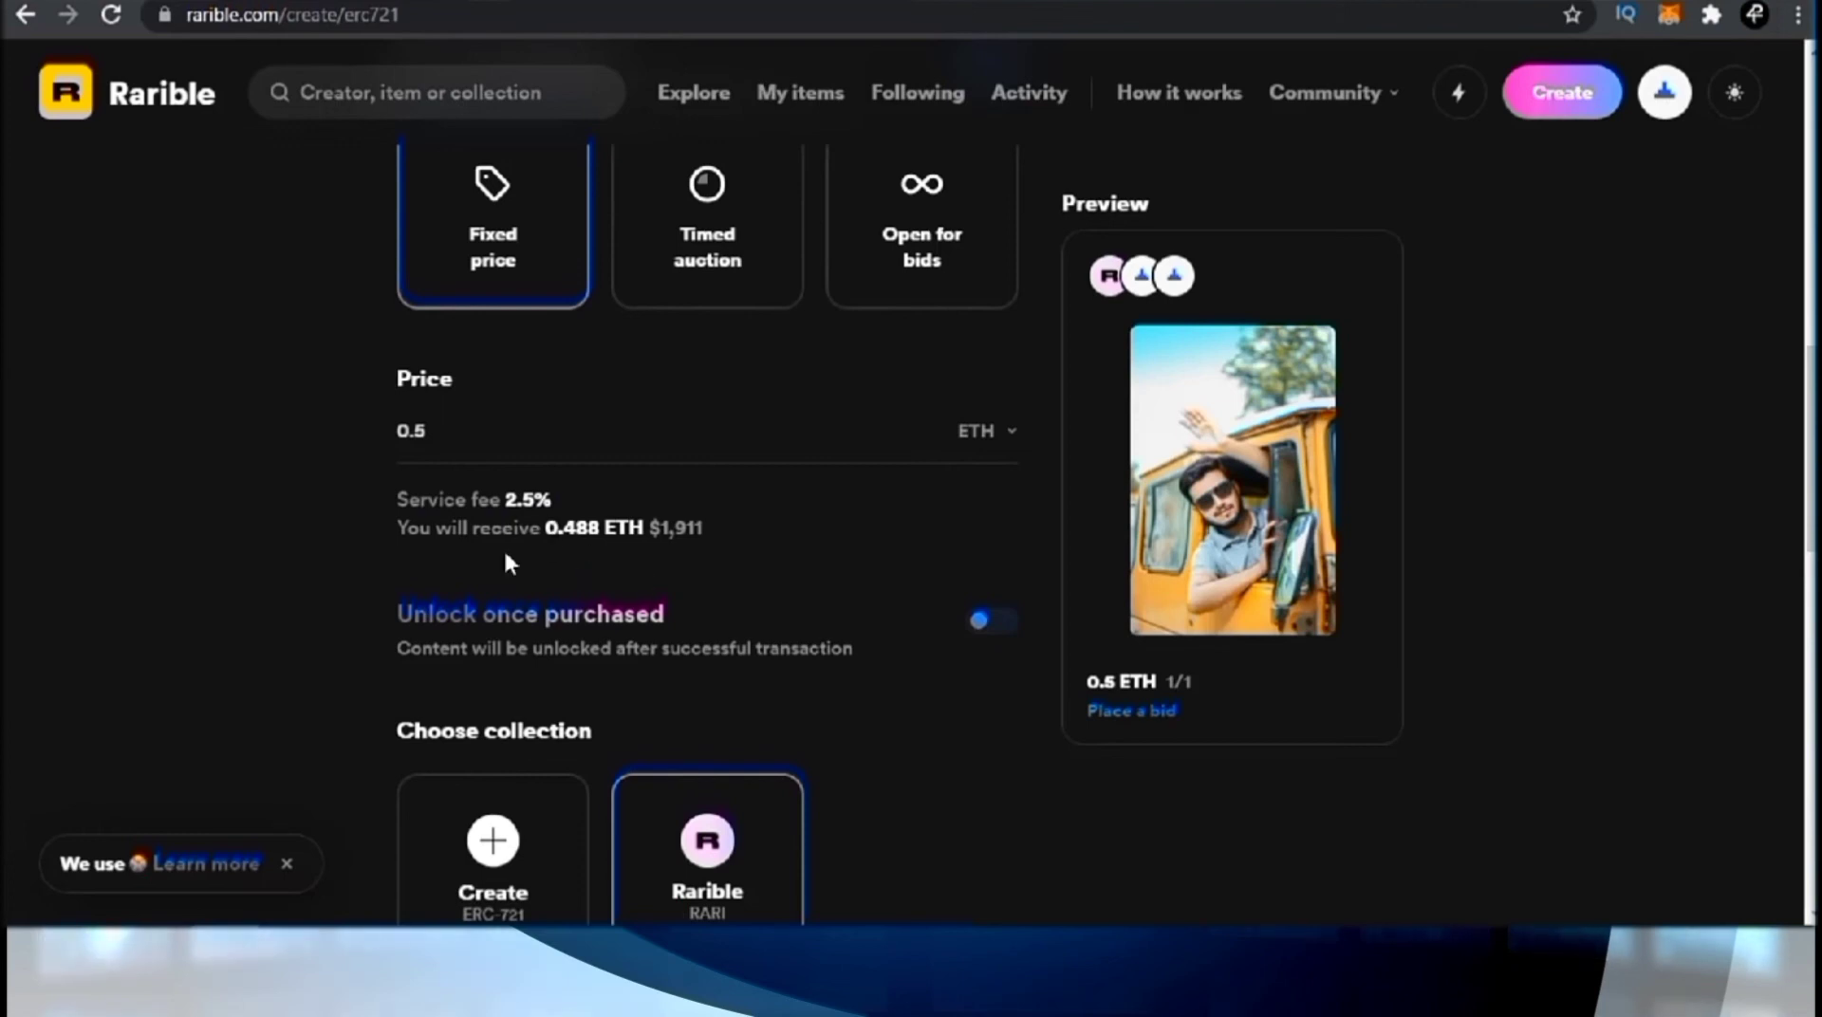
Step: Enable Unlock once purchased to view its content field, and disable it again
scroll(535, 595, down, 1)
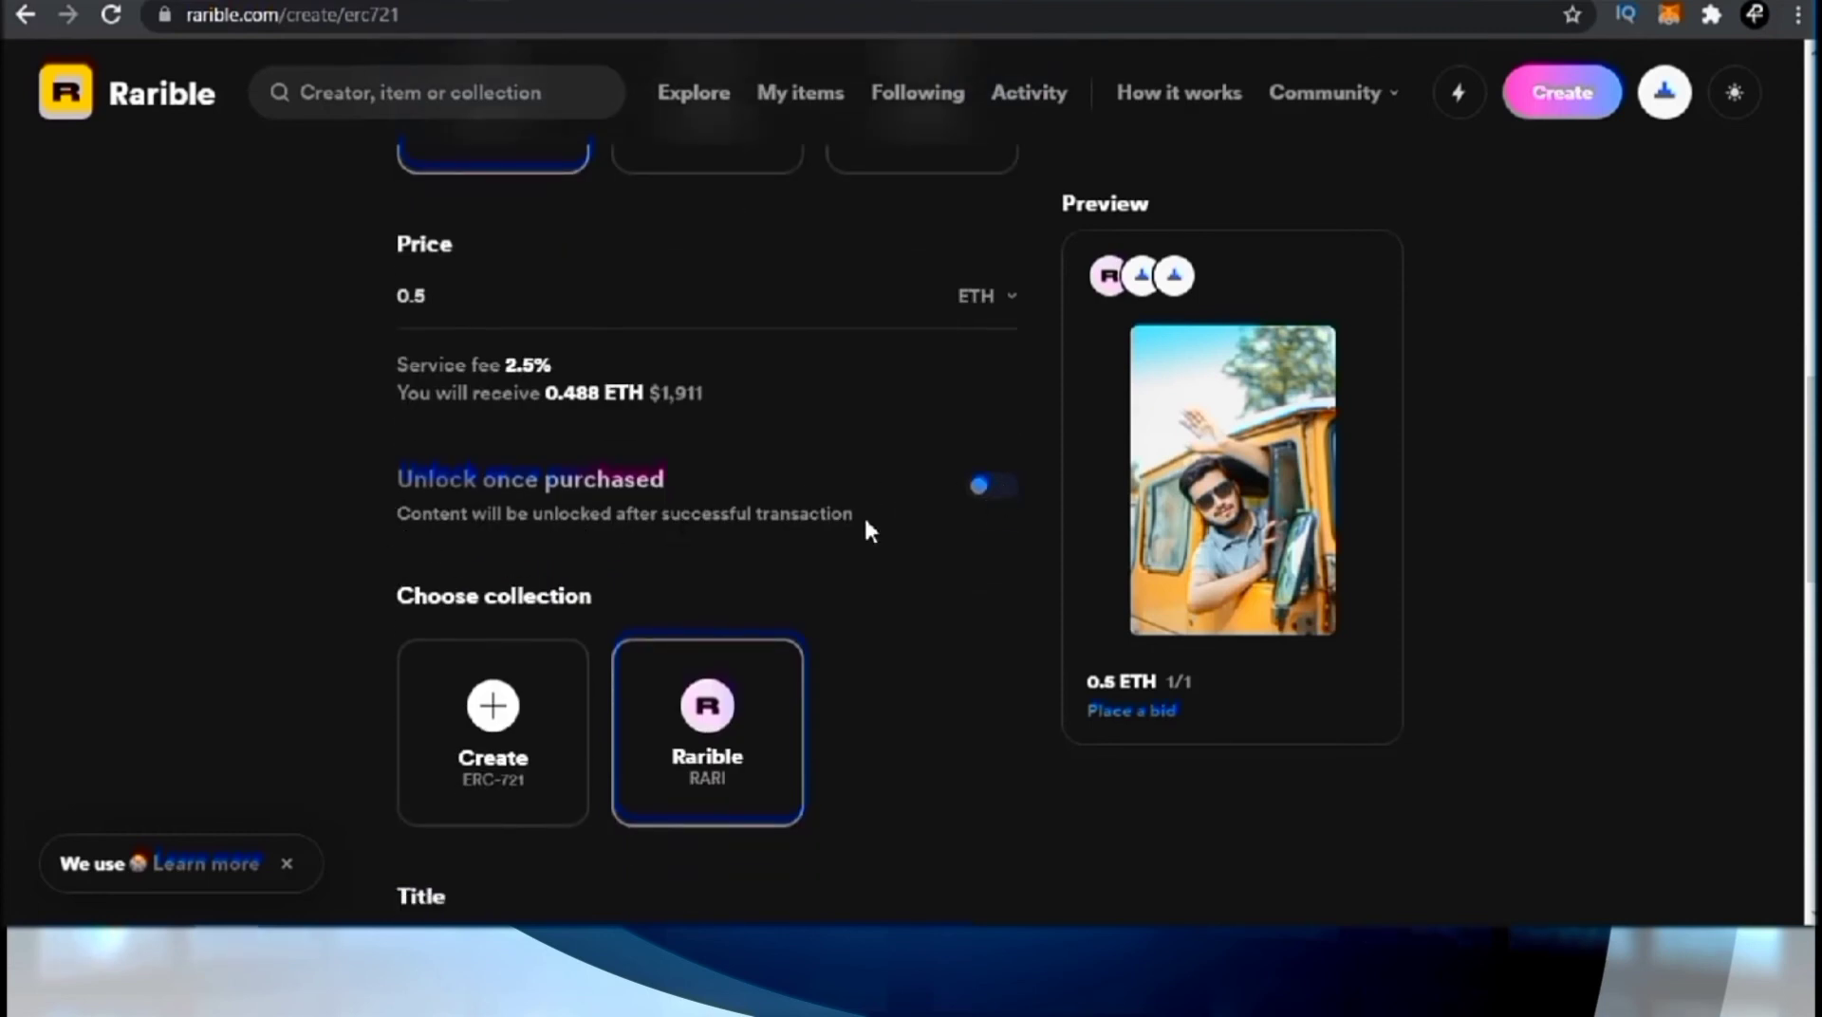
click(990, 493)
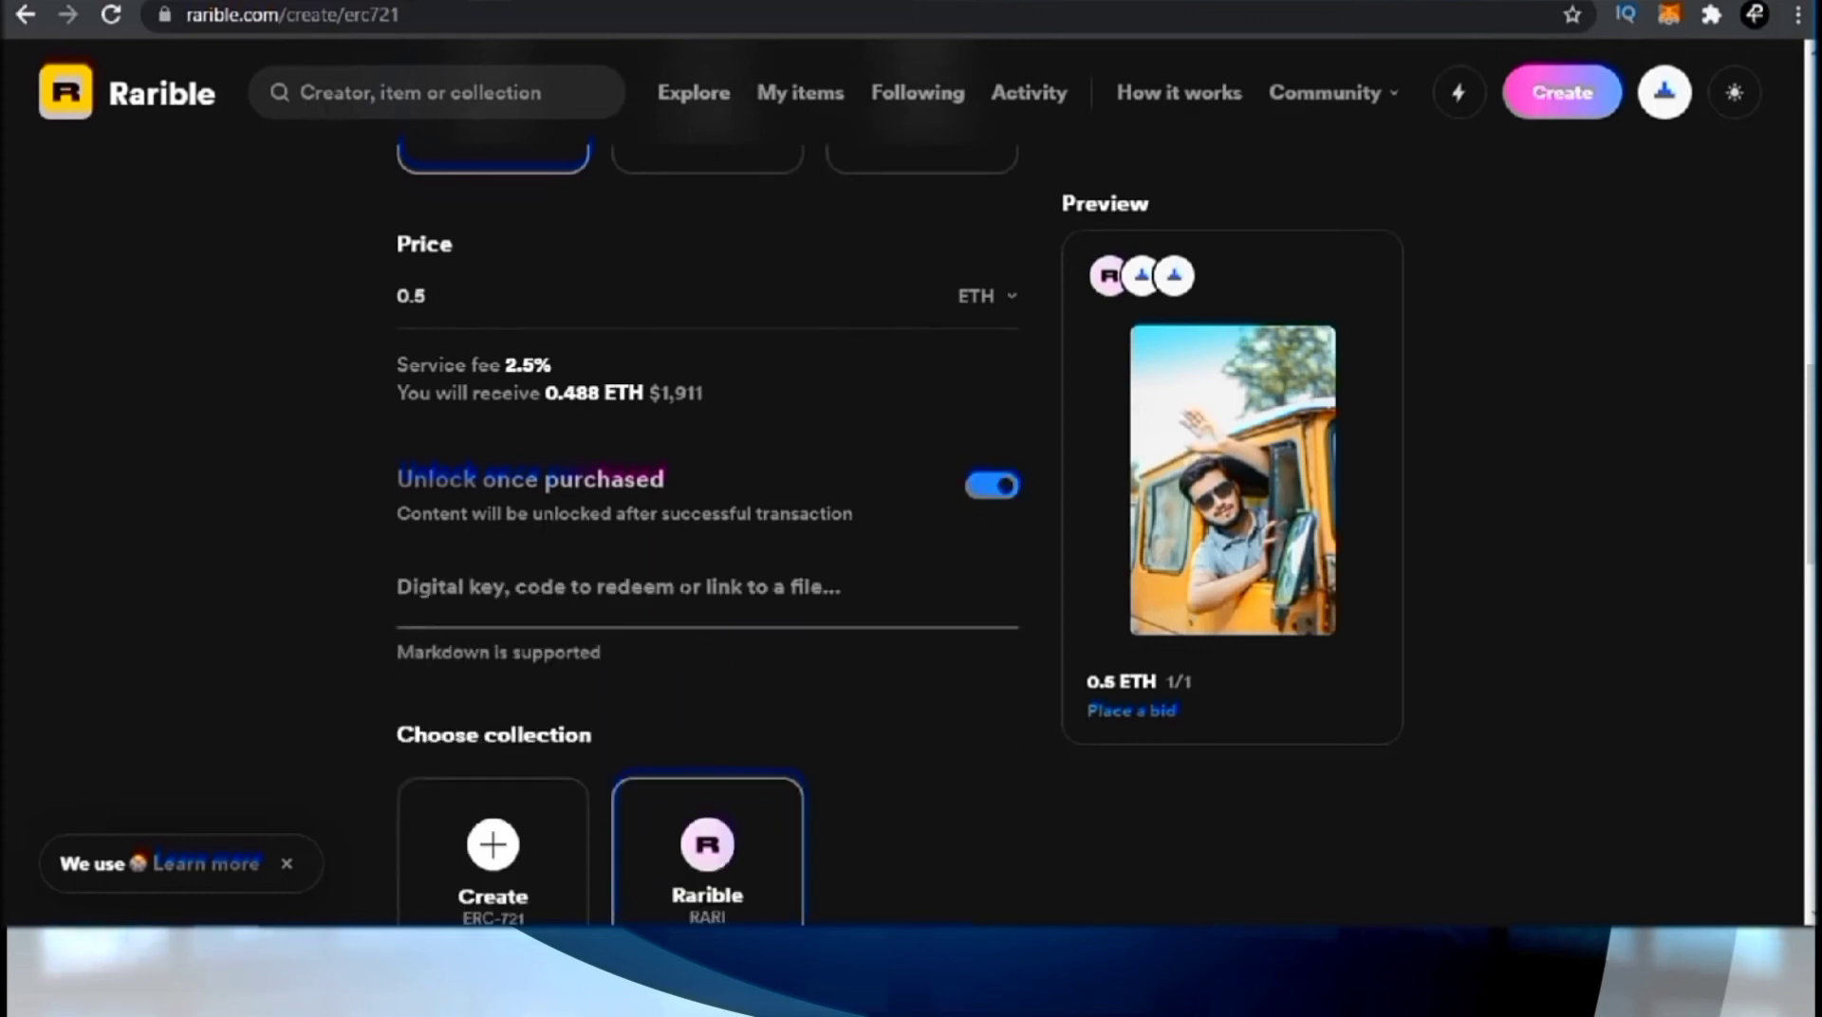
click(993, 489)
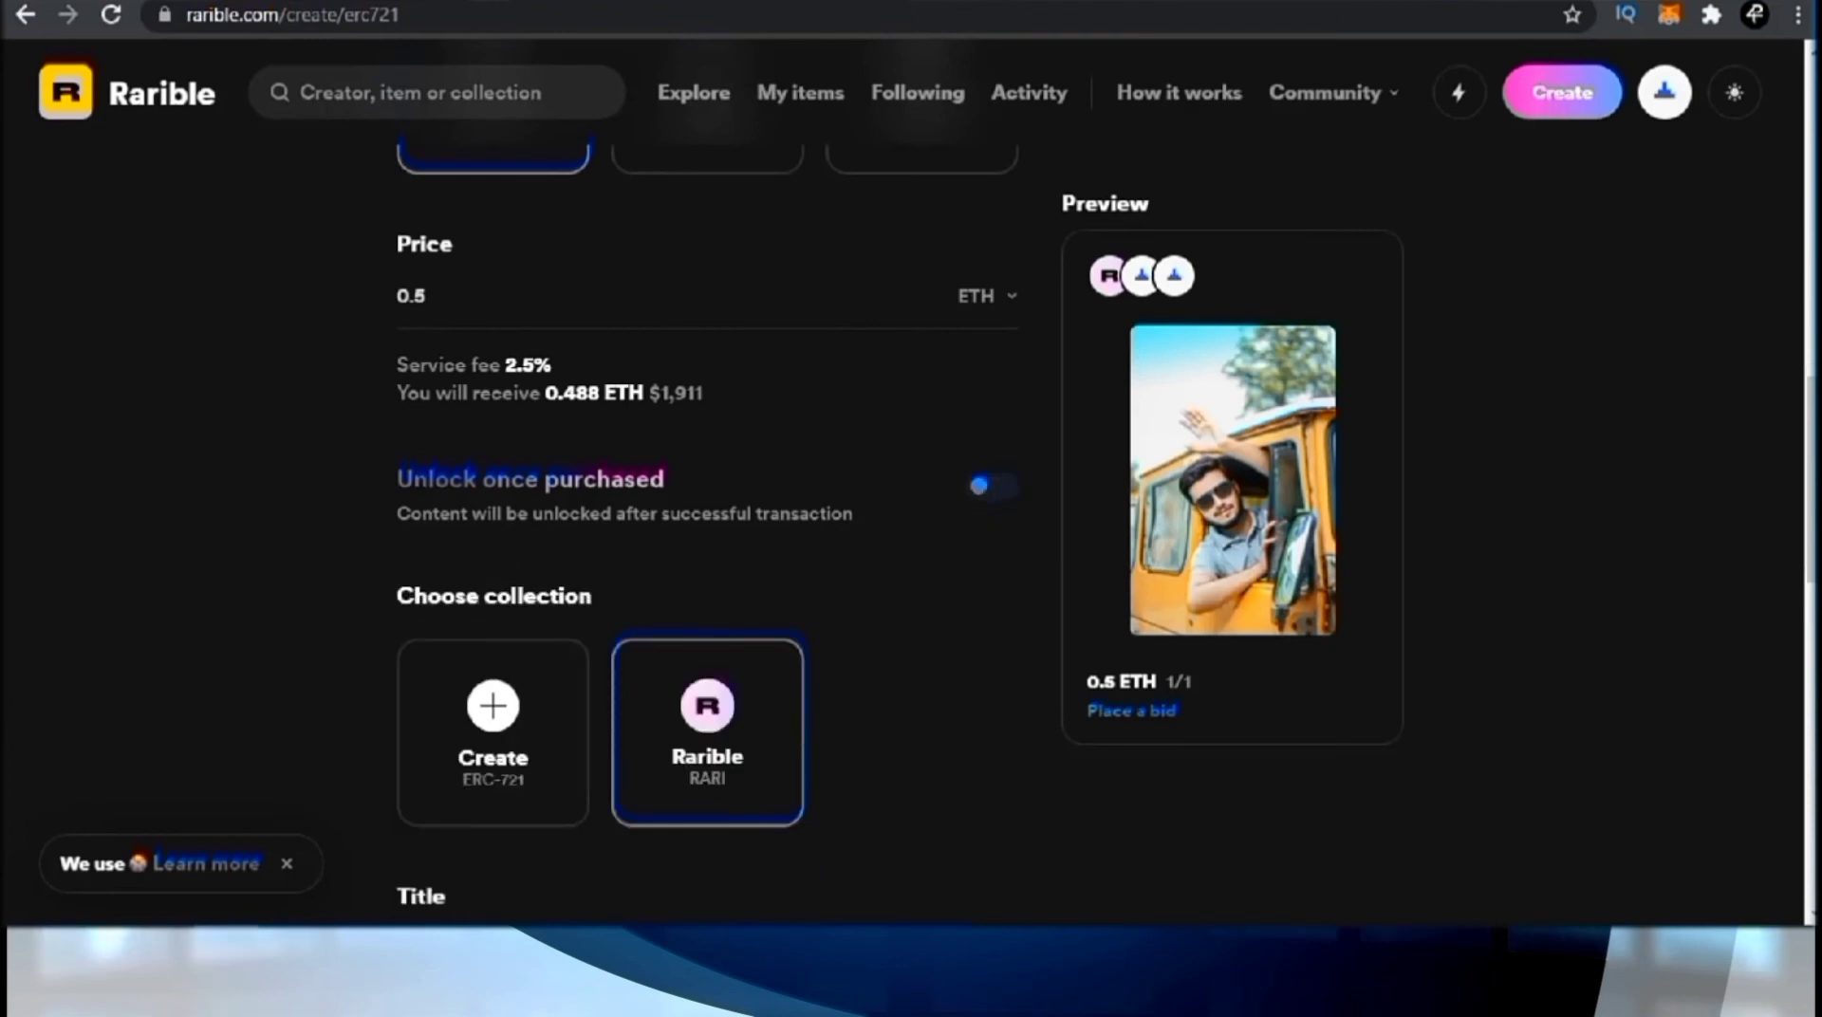
Step: Keep the Rarible collection selected and title the collectible "Person in Jeep"
scroll(791, 550, down, 1)
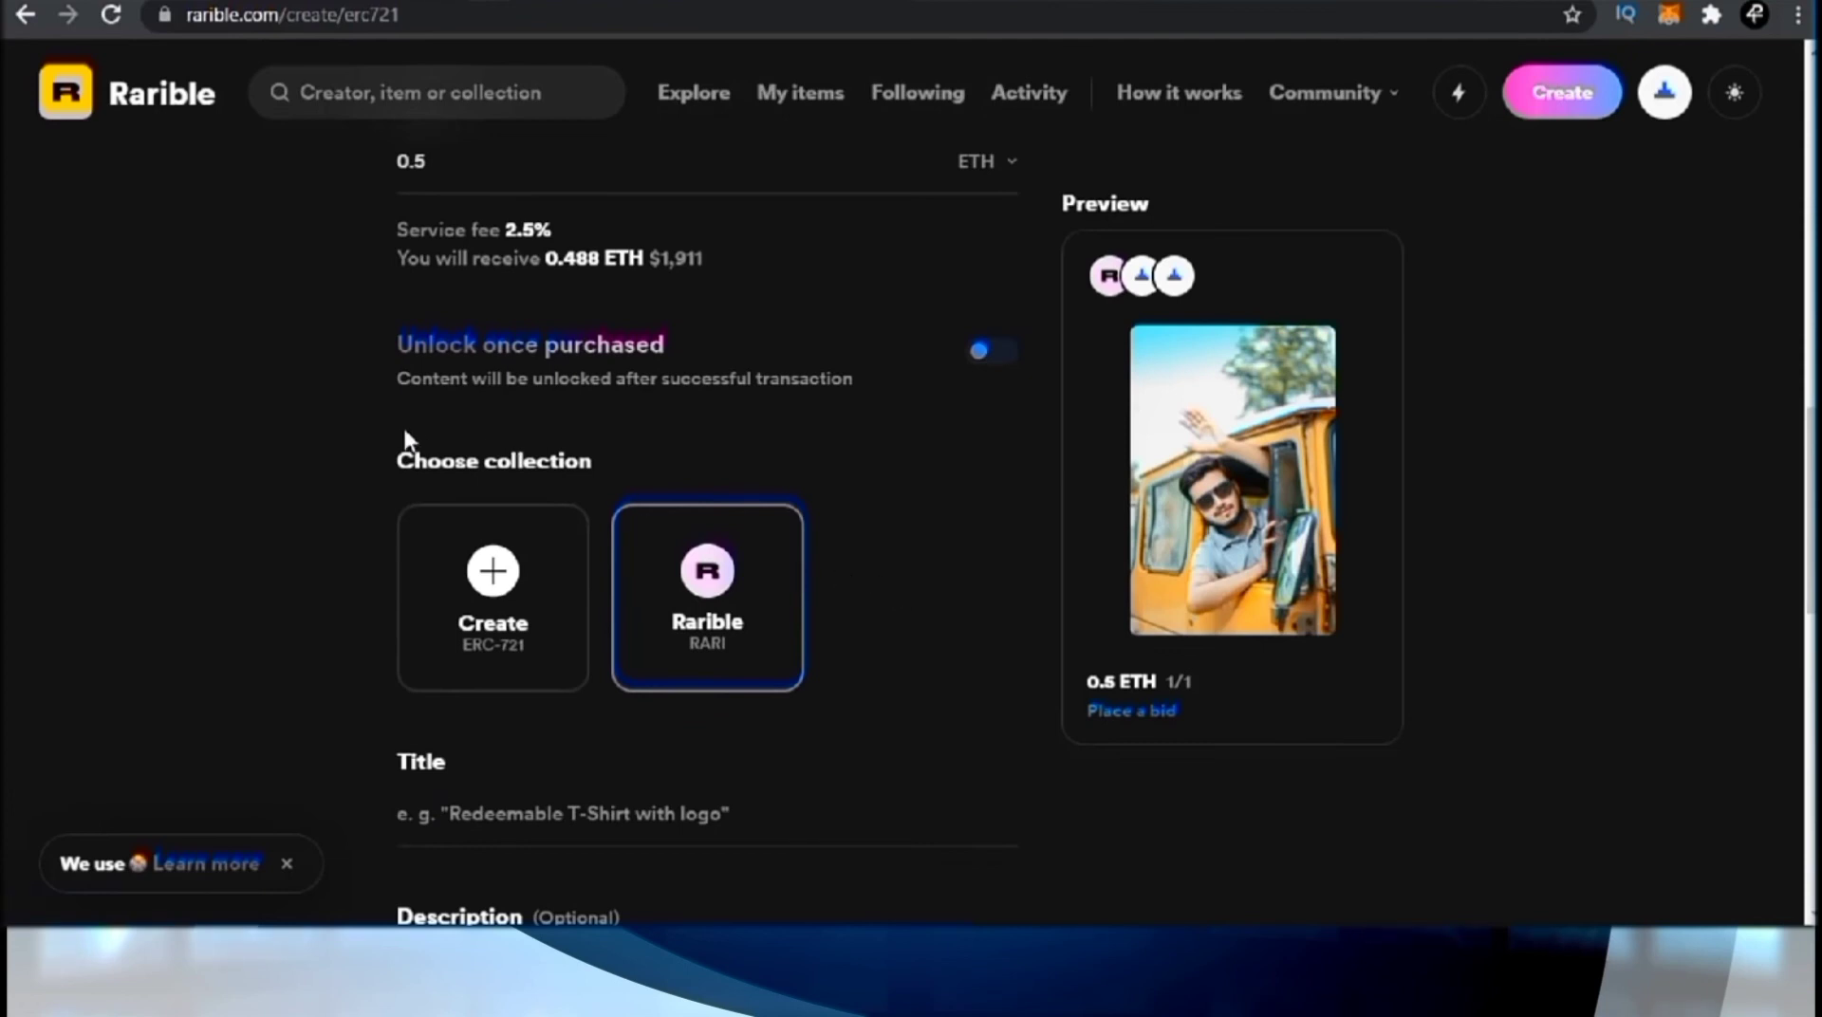
scroll(427, 349, down, 1)
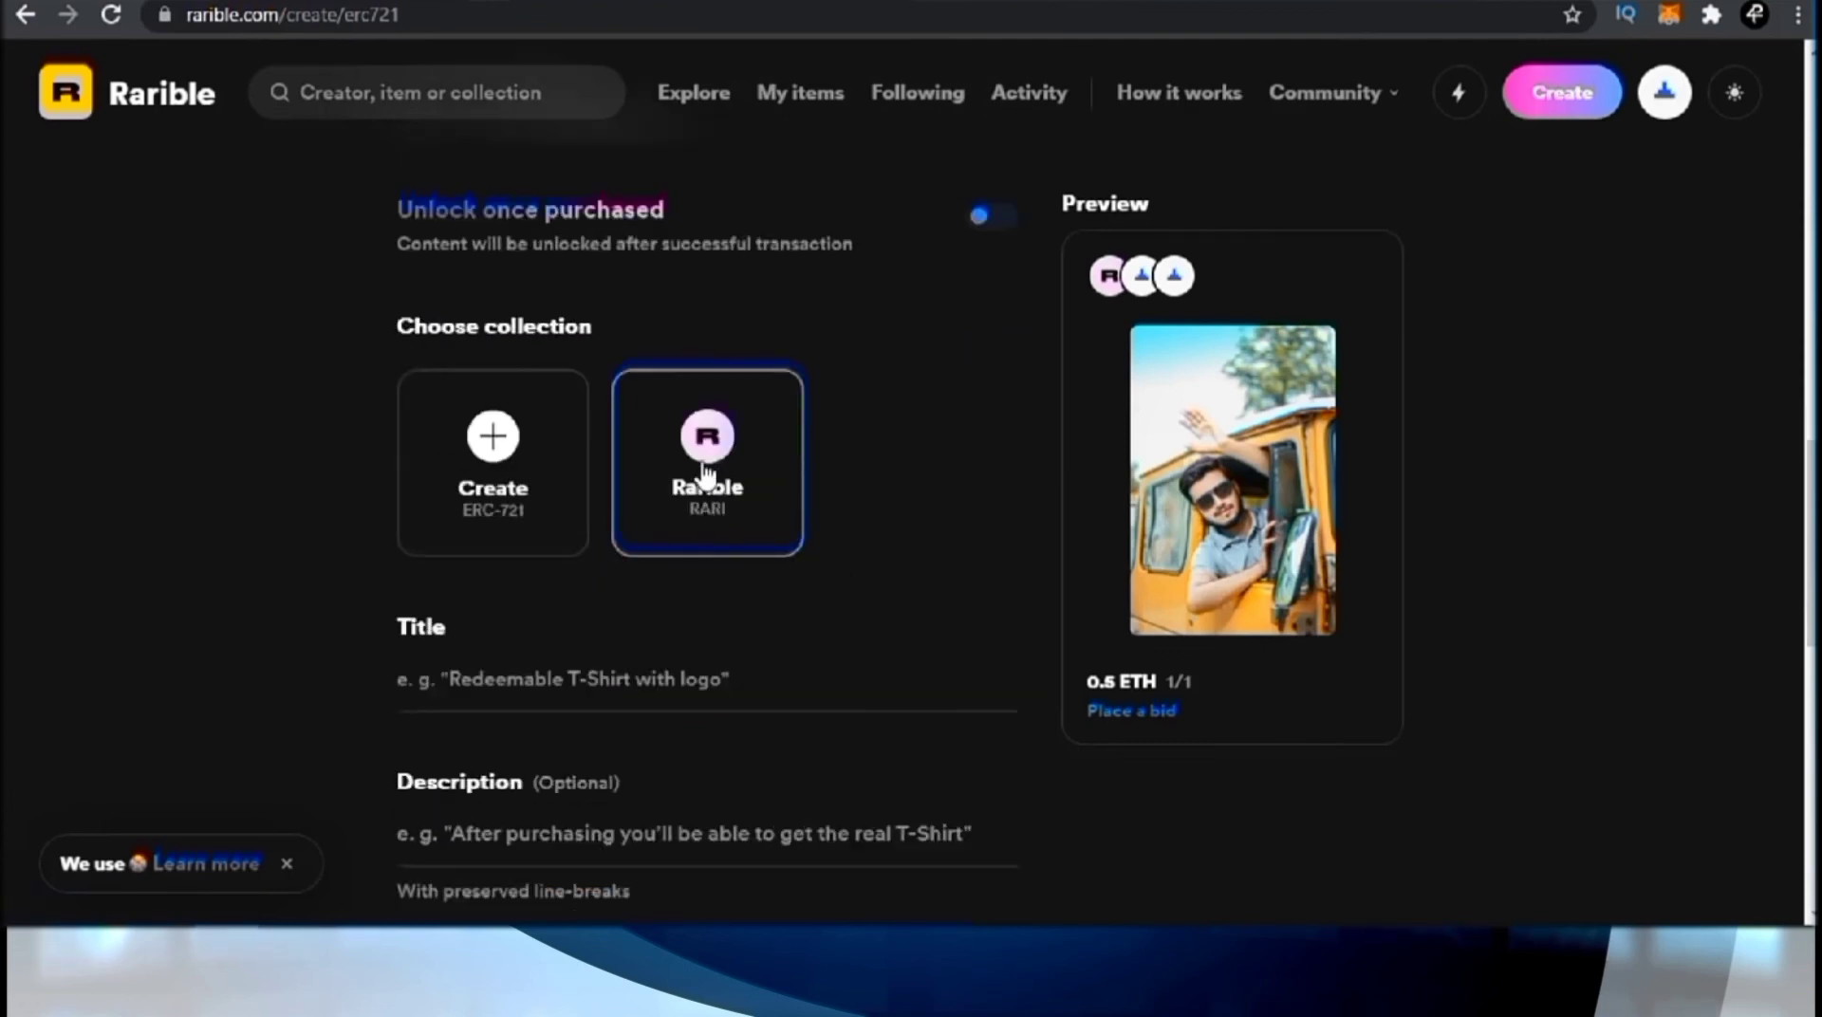
scroll(505, 571, down, 1)
click(486, 561)
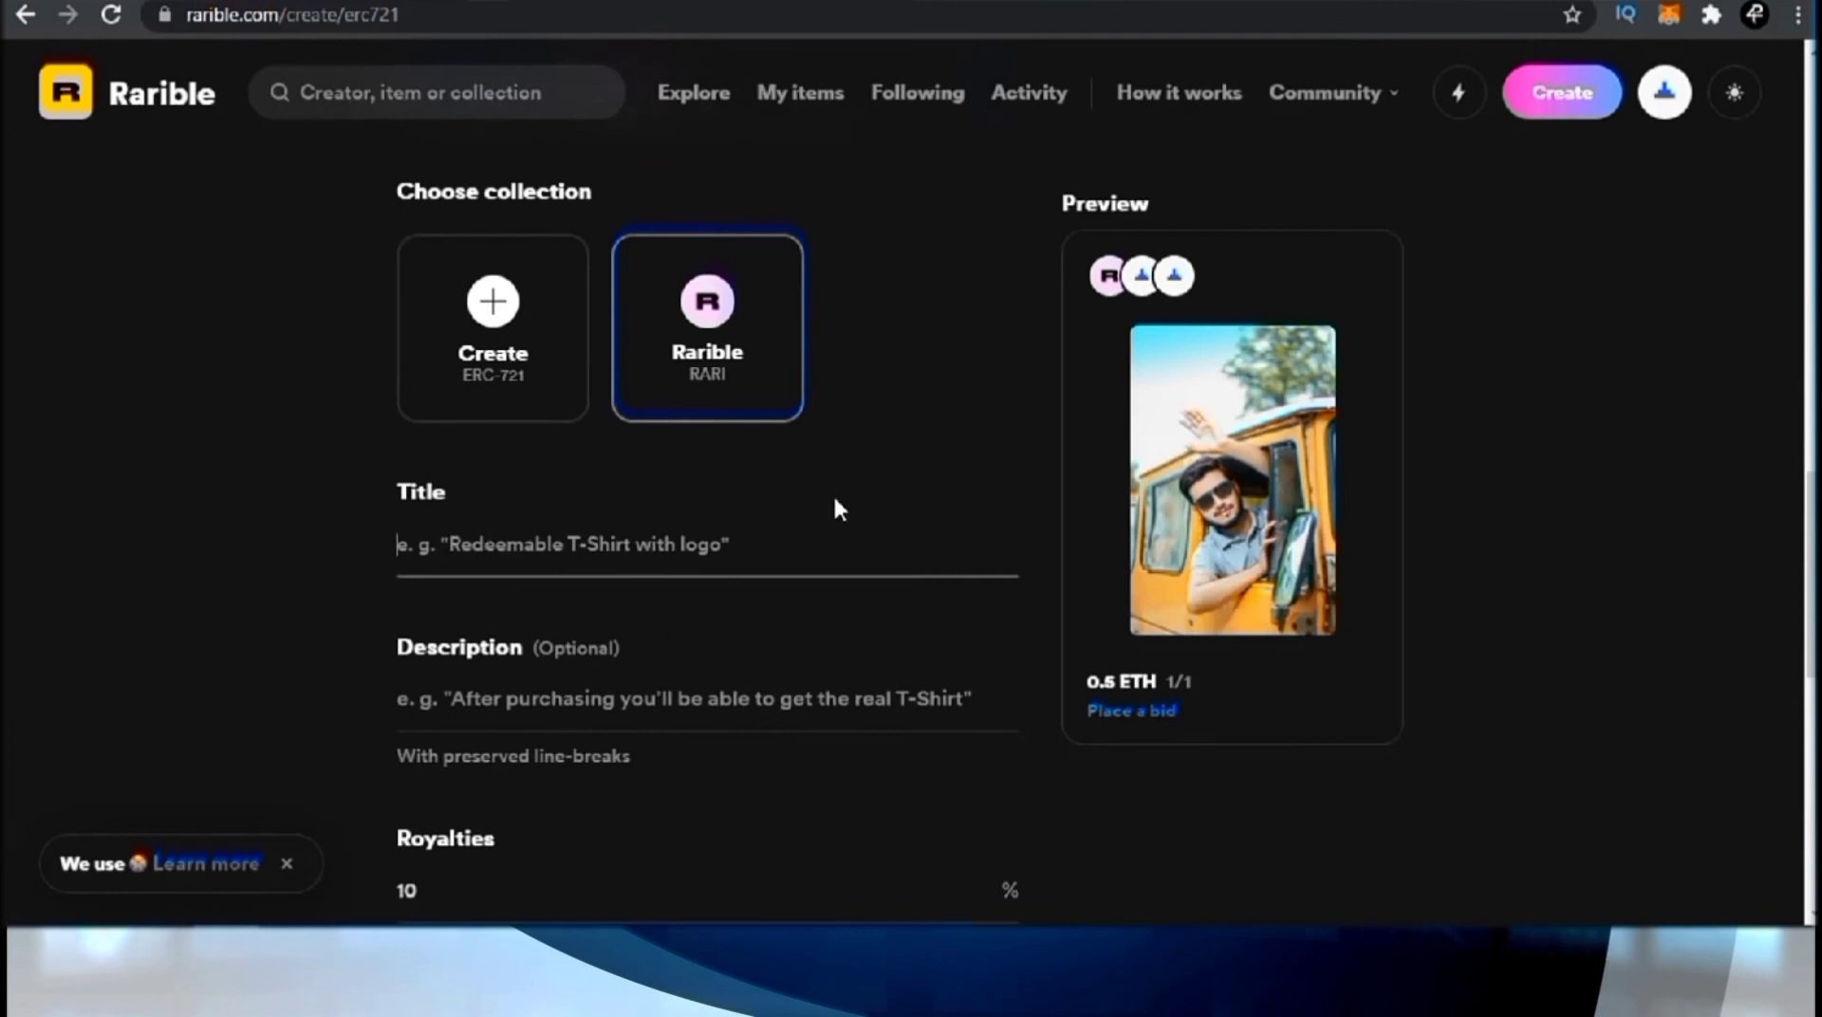
text(Person in Jeep)
Step: Leave the optional description empty and set the collectible's royalties to 2%
click(614, 664)
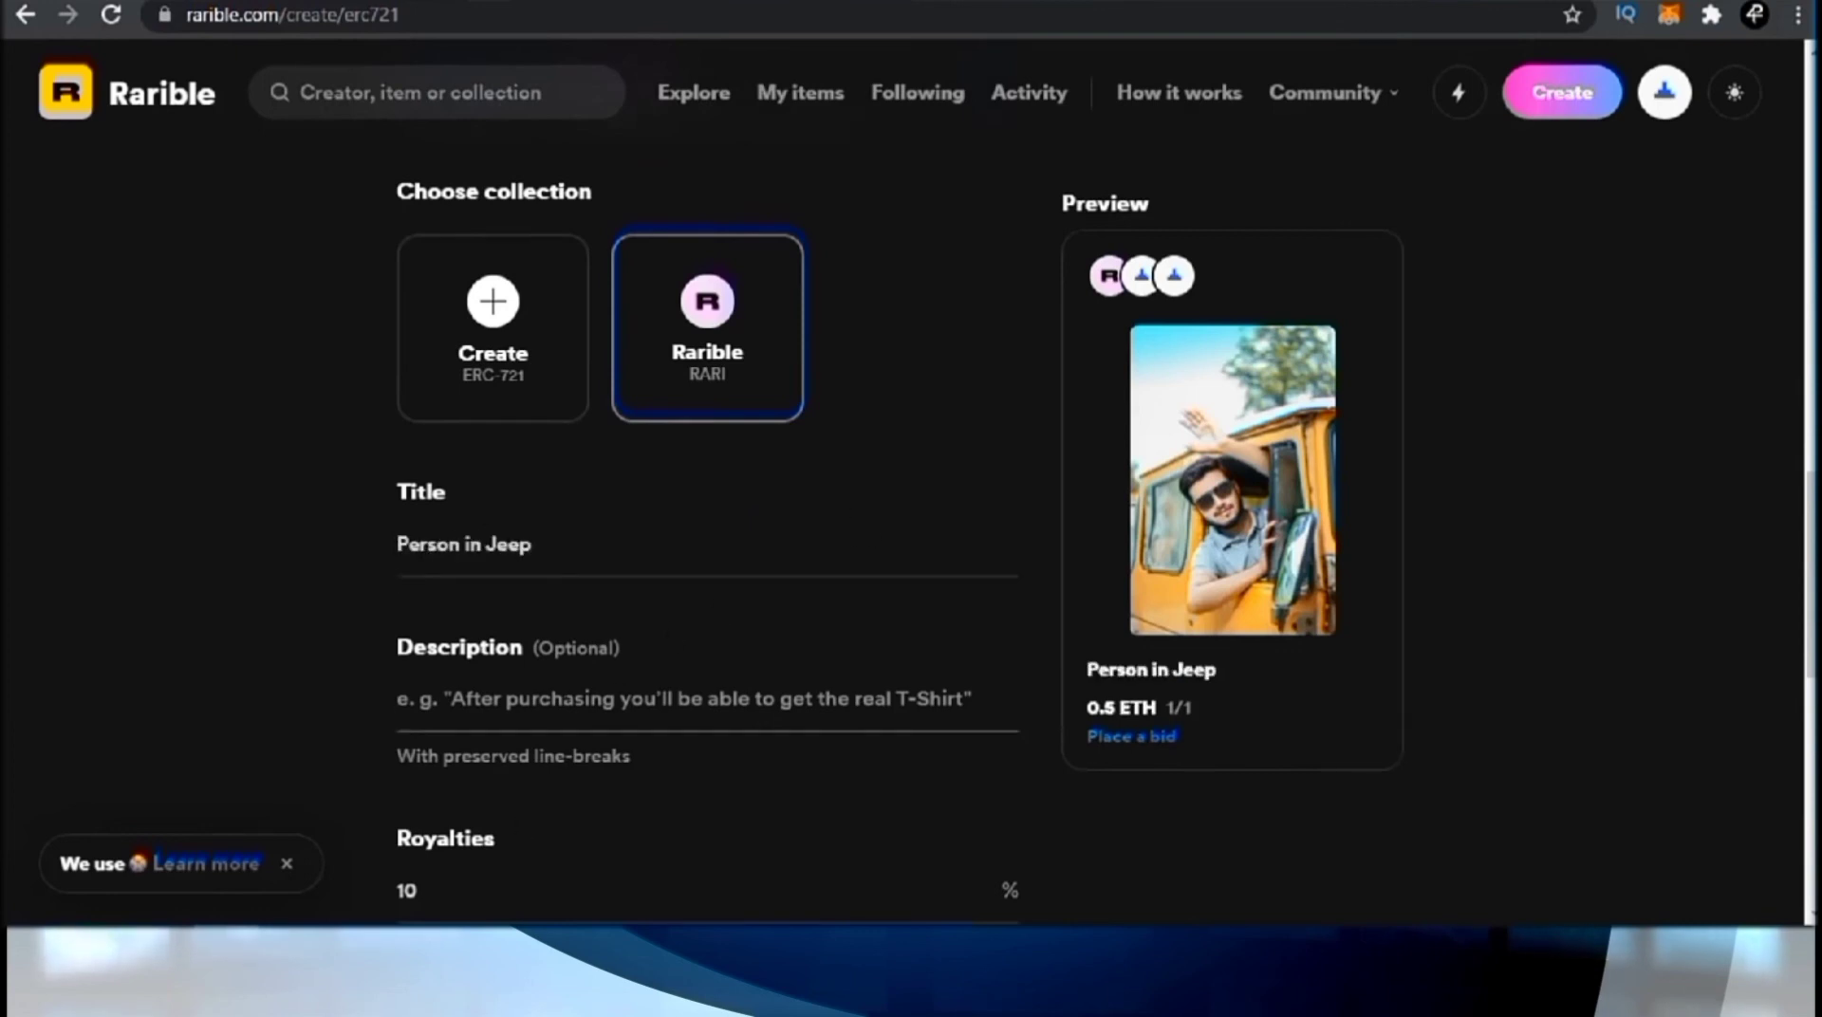
scroll(532, 664, down, 1)
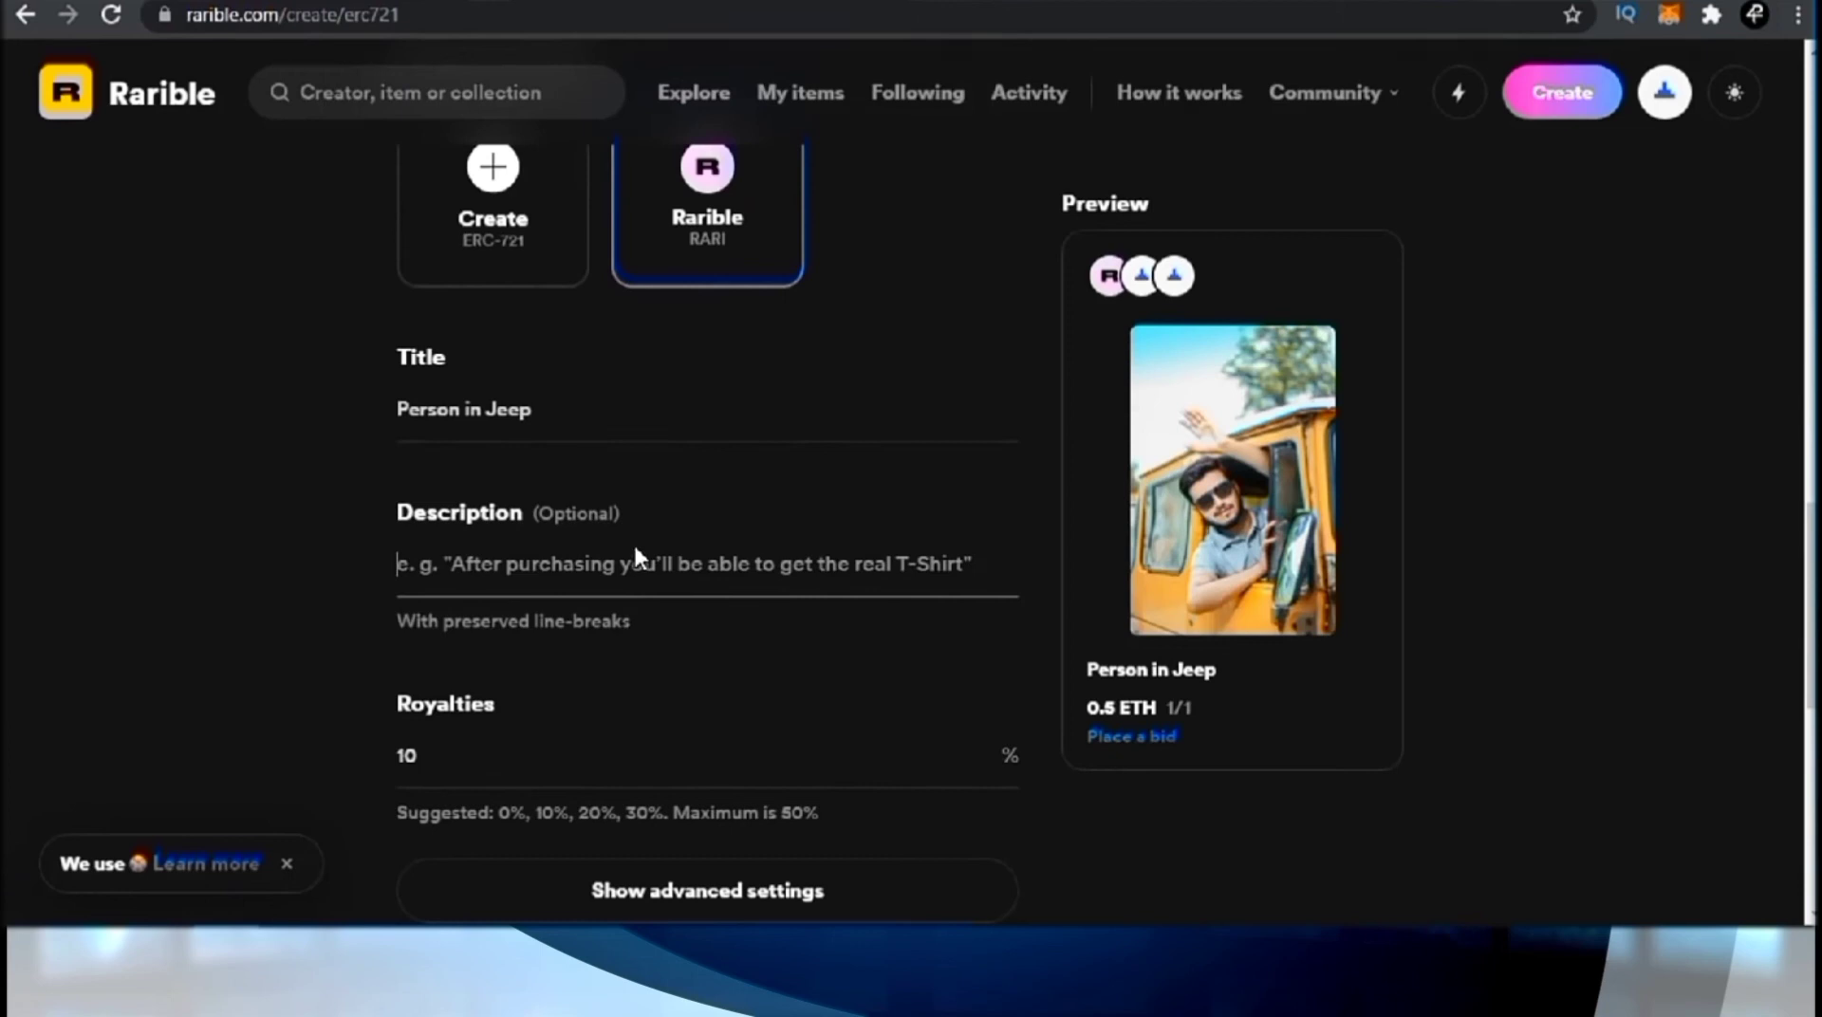
scroll(576, 722, down, 1)
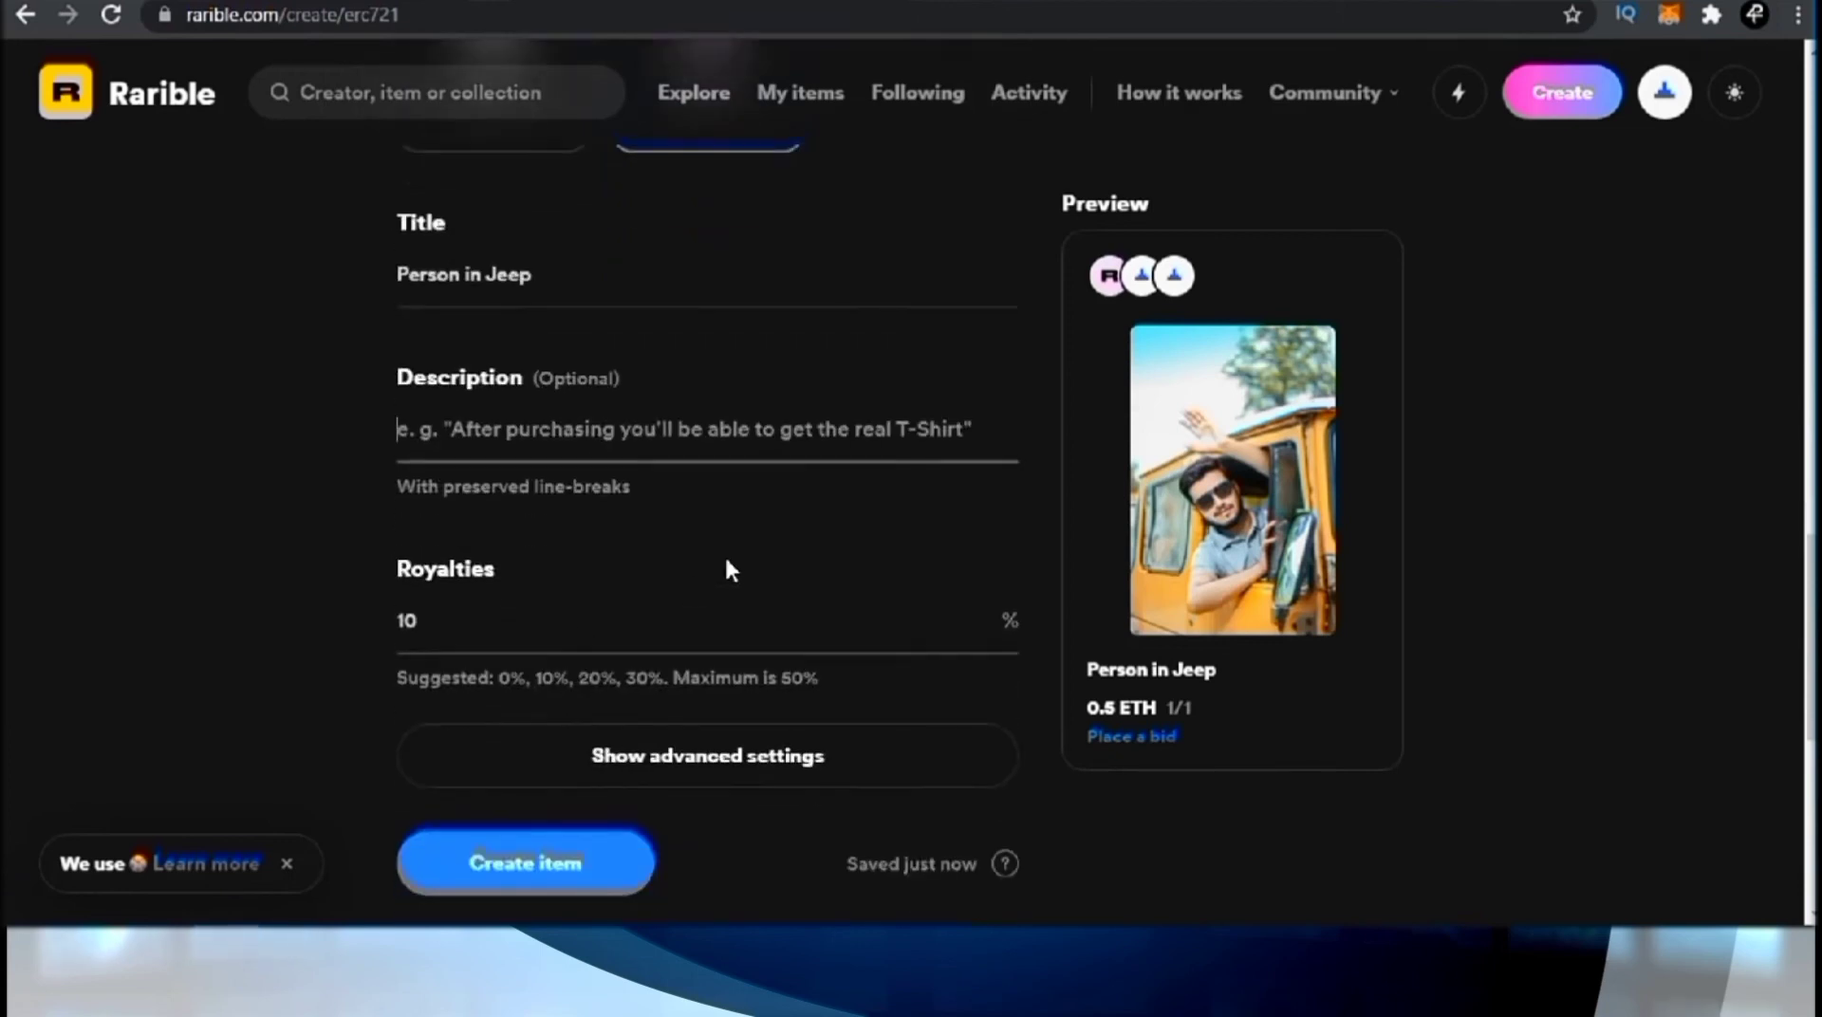
click(399, 429)
double_click(401, 632)
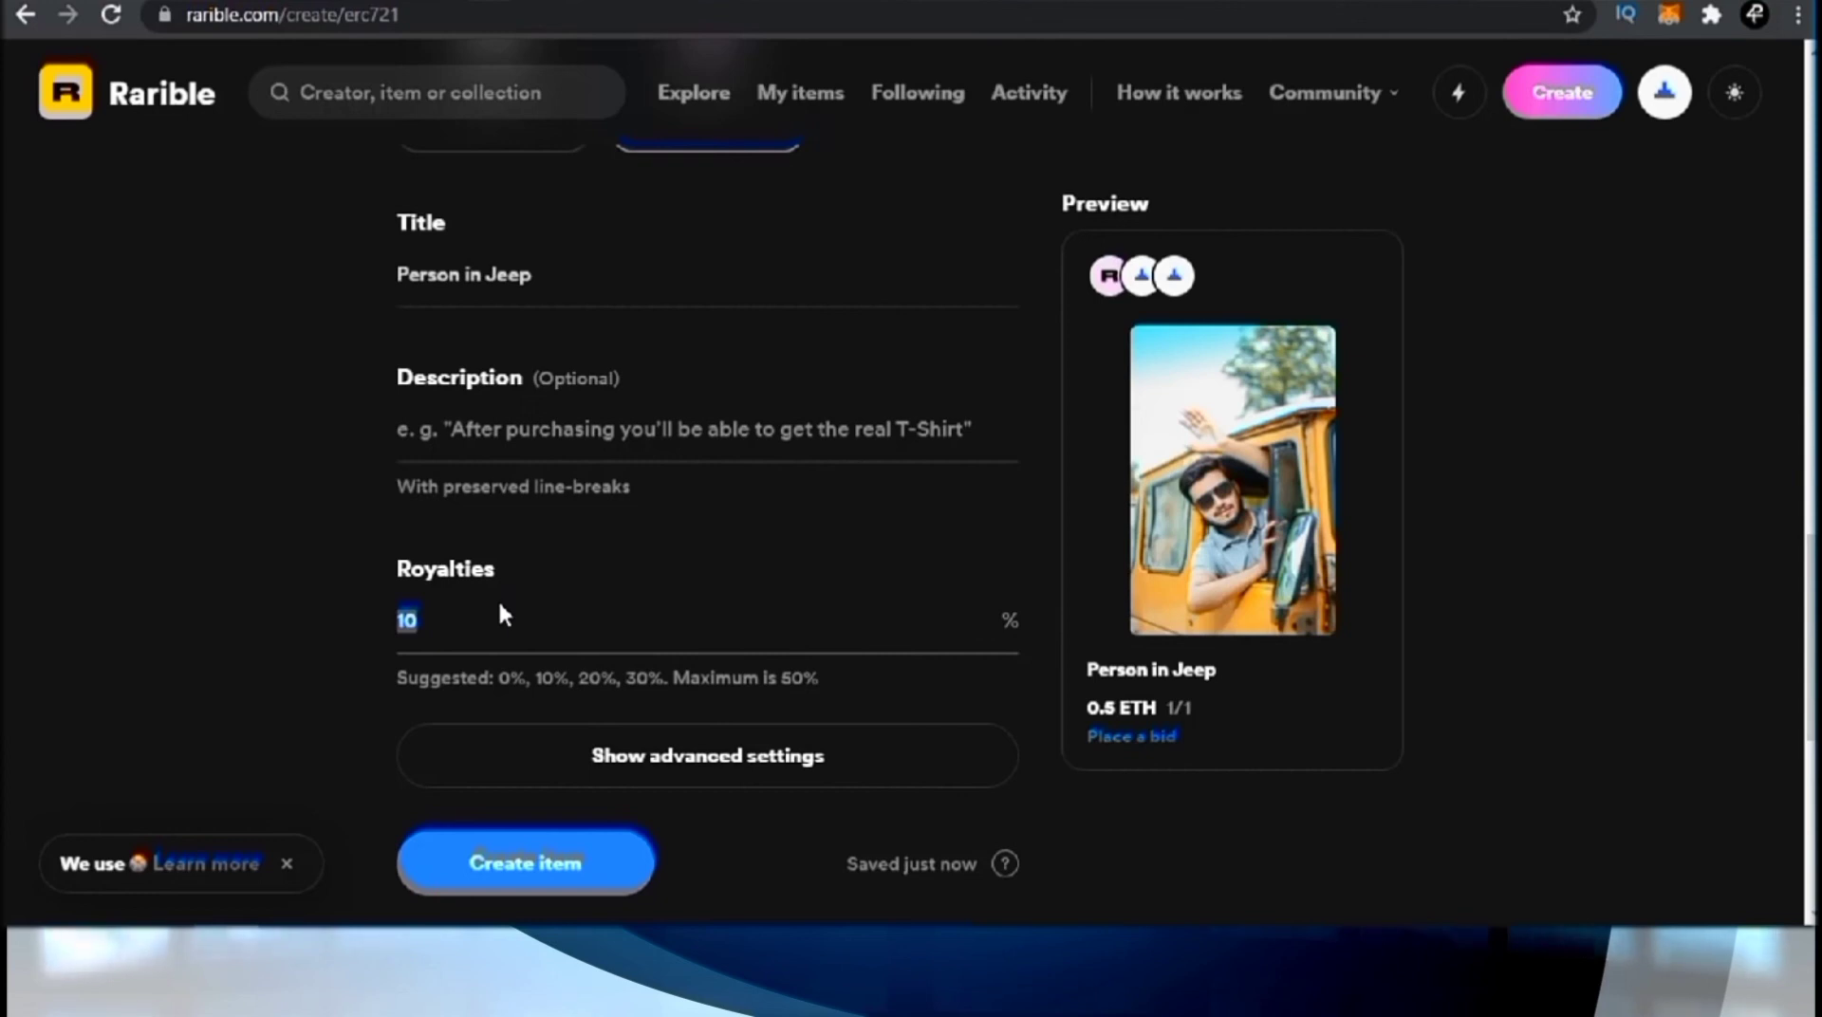
text(5)
key(BackSpace)
text(2)
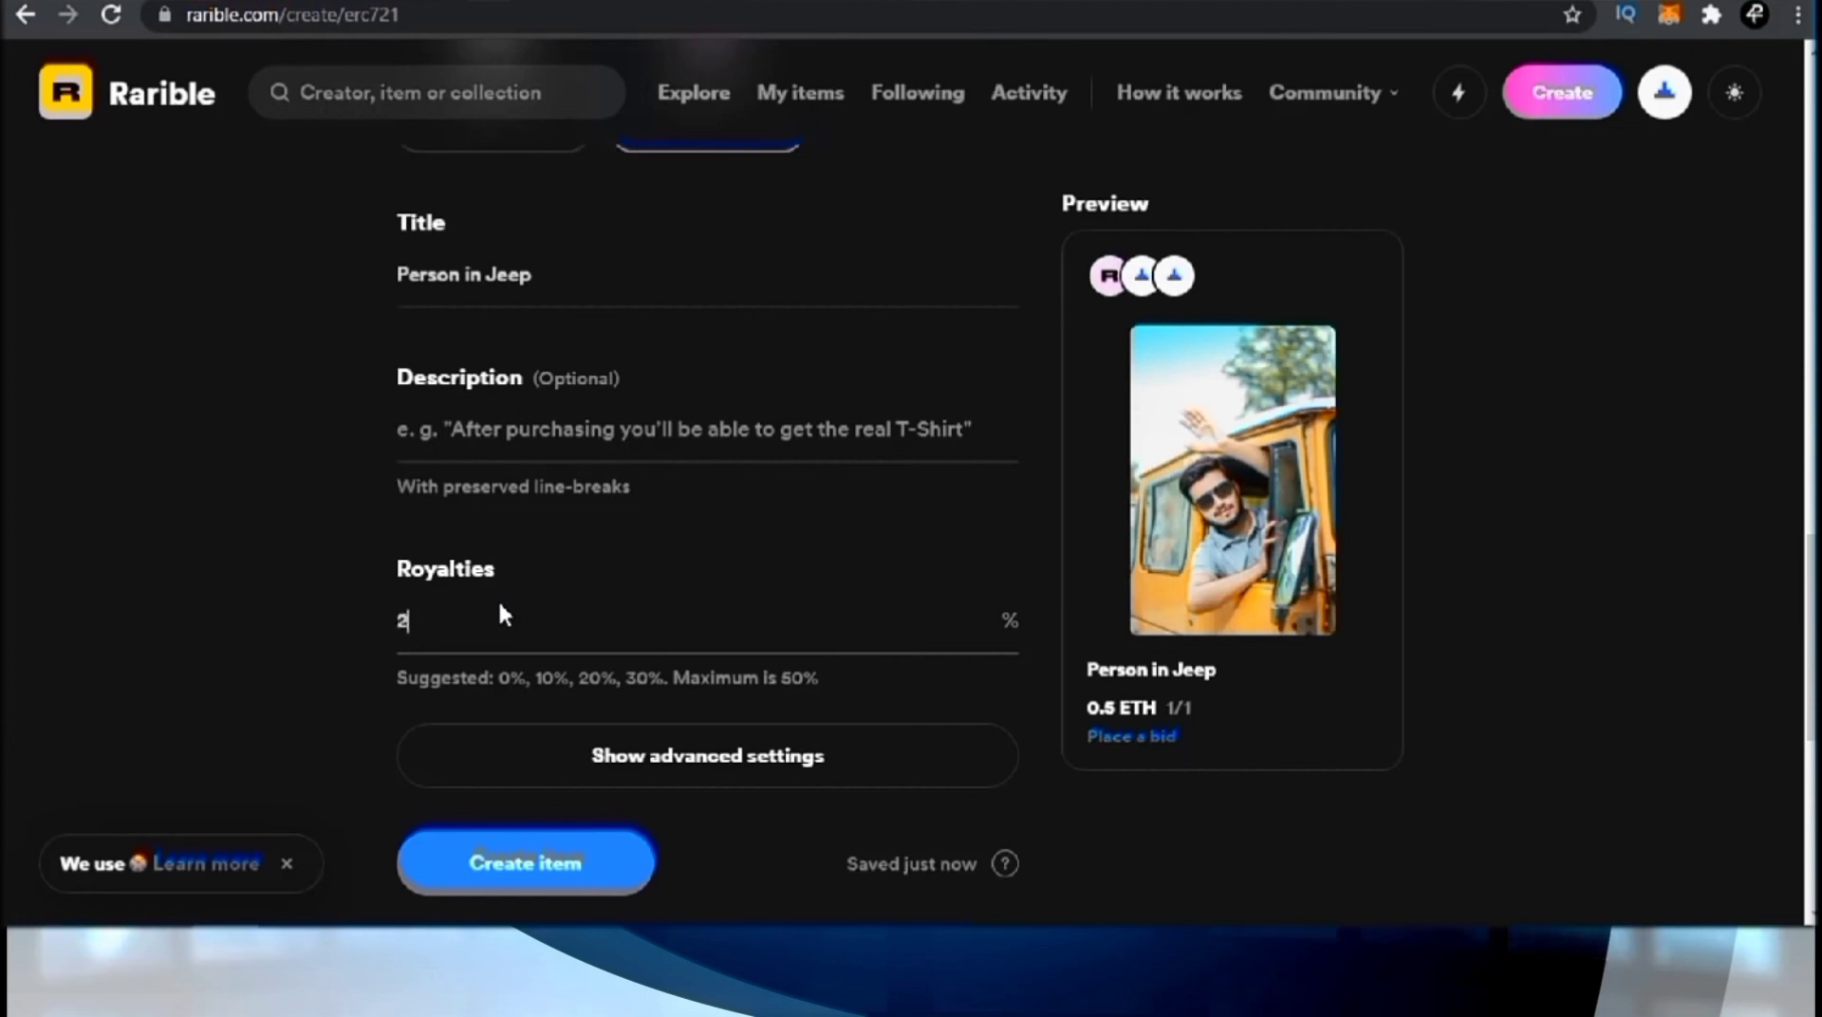
Step: Expand the advanced settings and examine the optional properties and alternative text fields, leaving them empty
scroll(275, 574, down, 1)
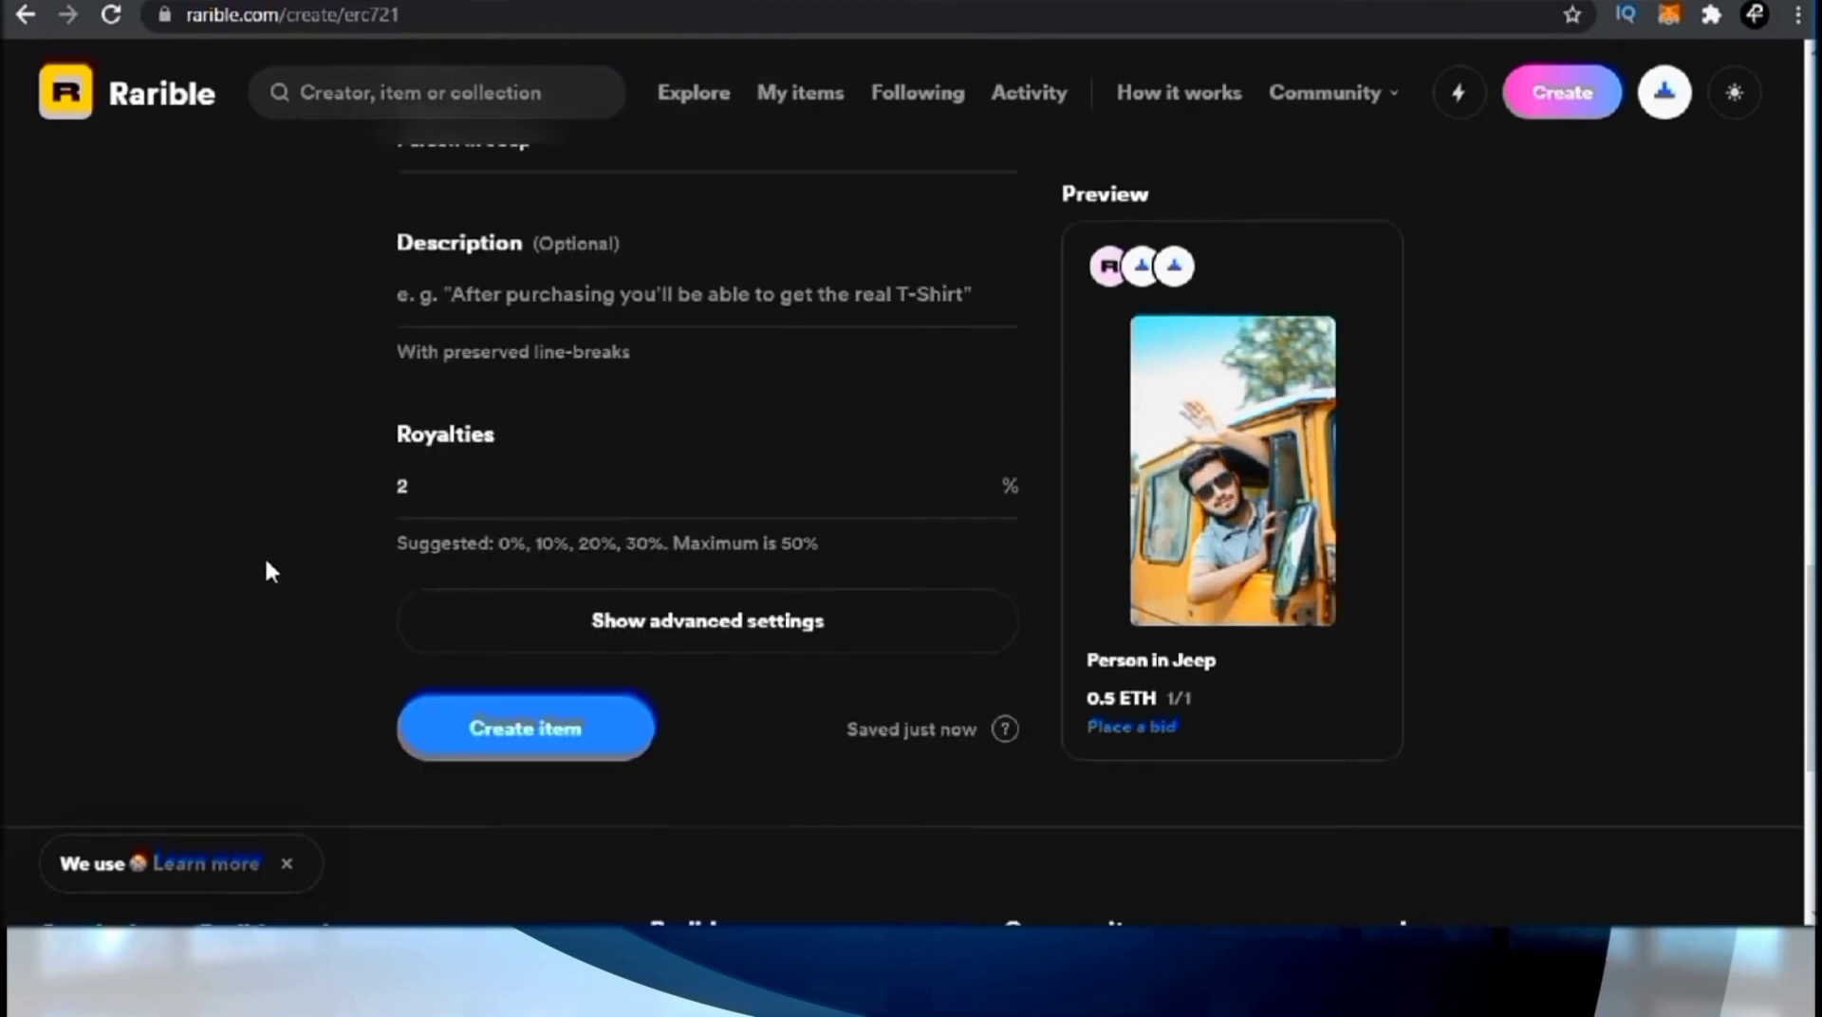
click(607, 628)
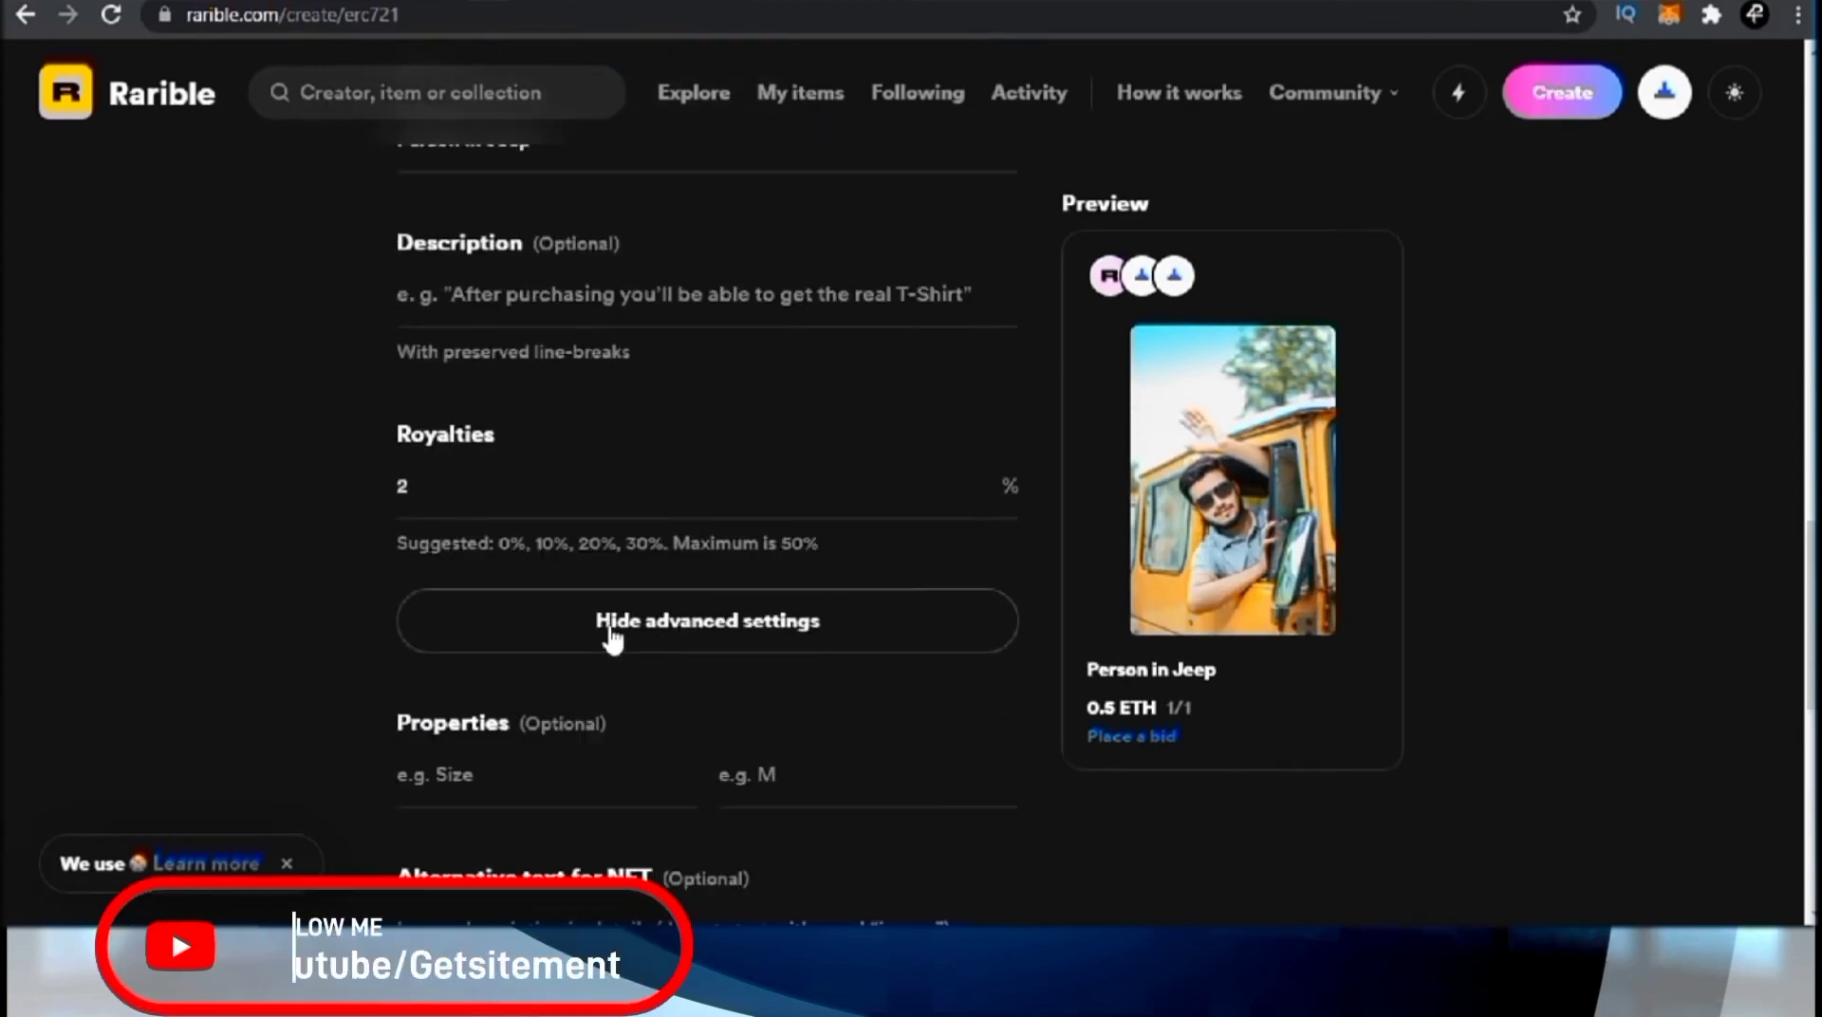
scroll(569, 617, down, 1)
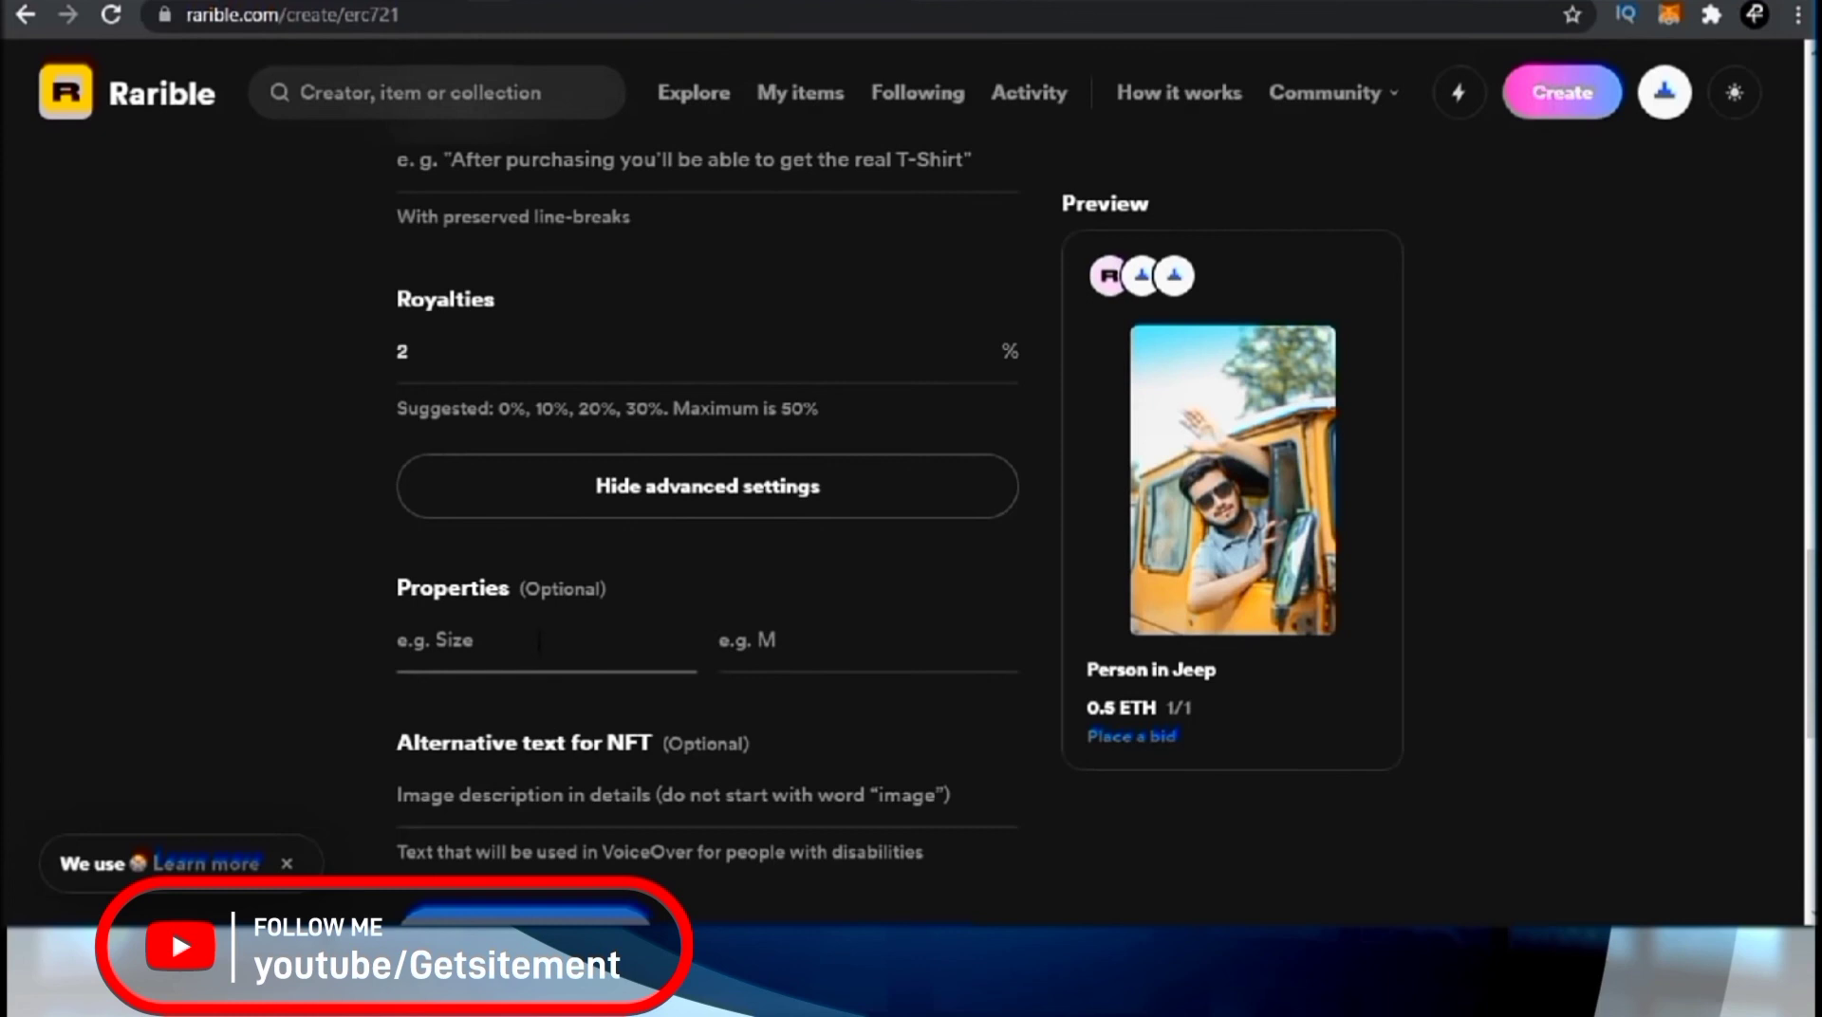
click(720, 641)
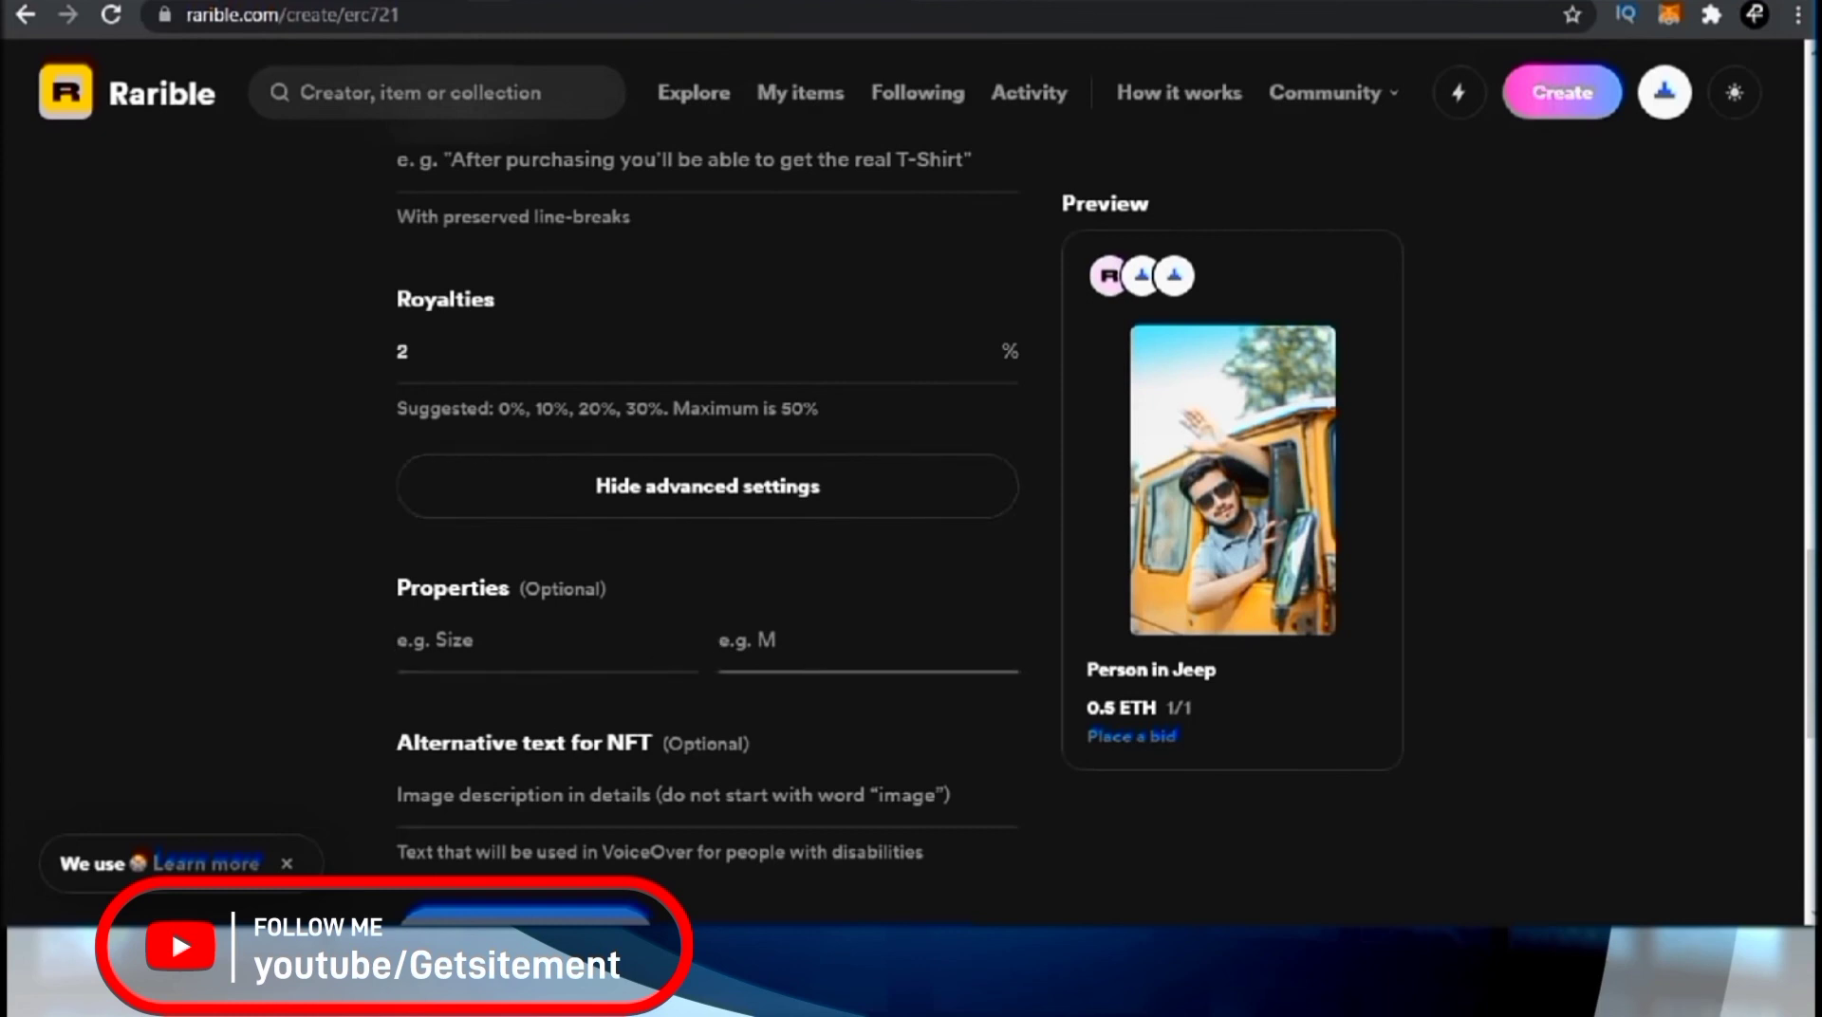
scroll(831, 753, down, 1)
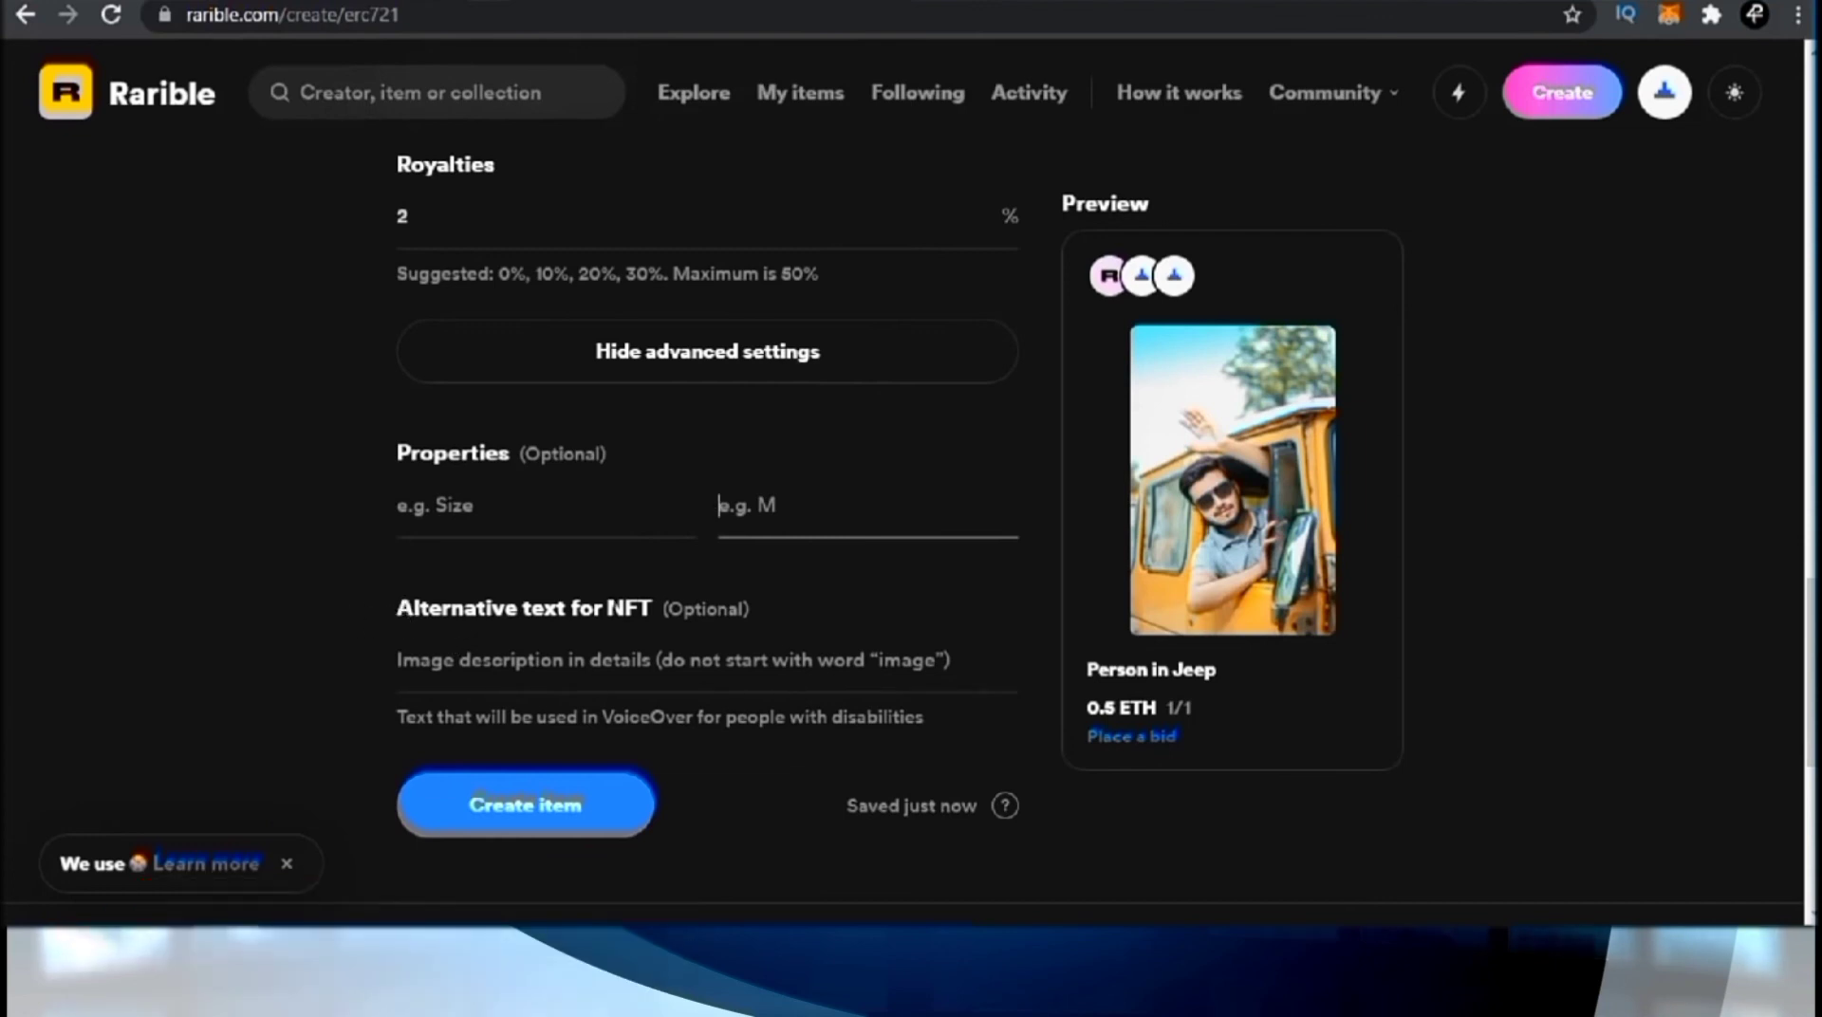
click(683, 658)
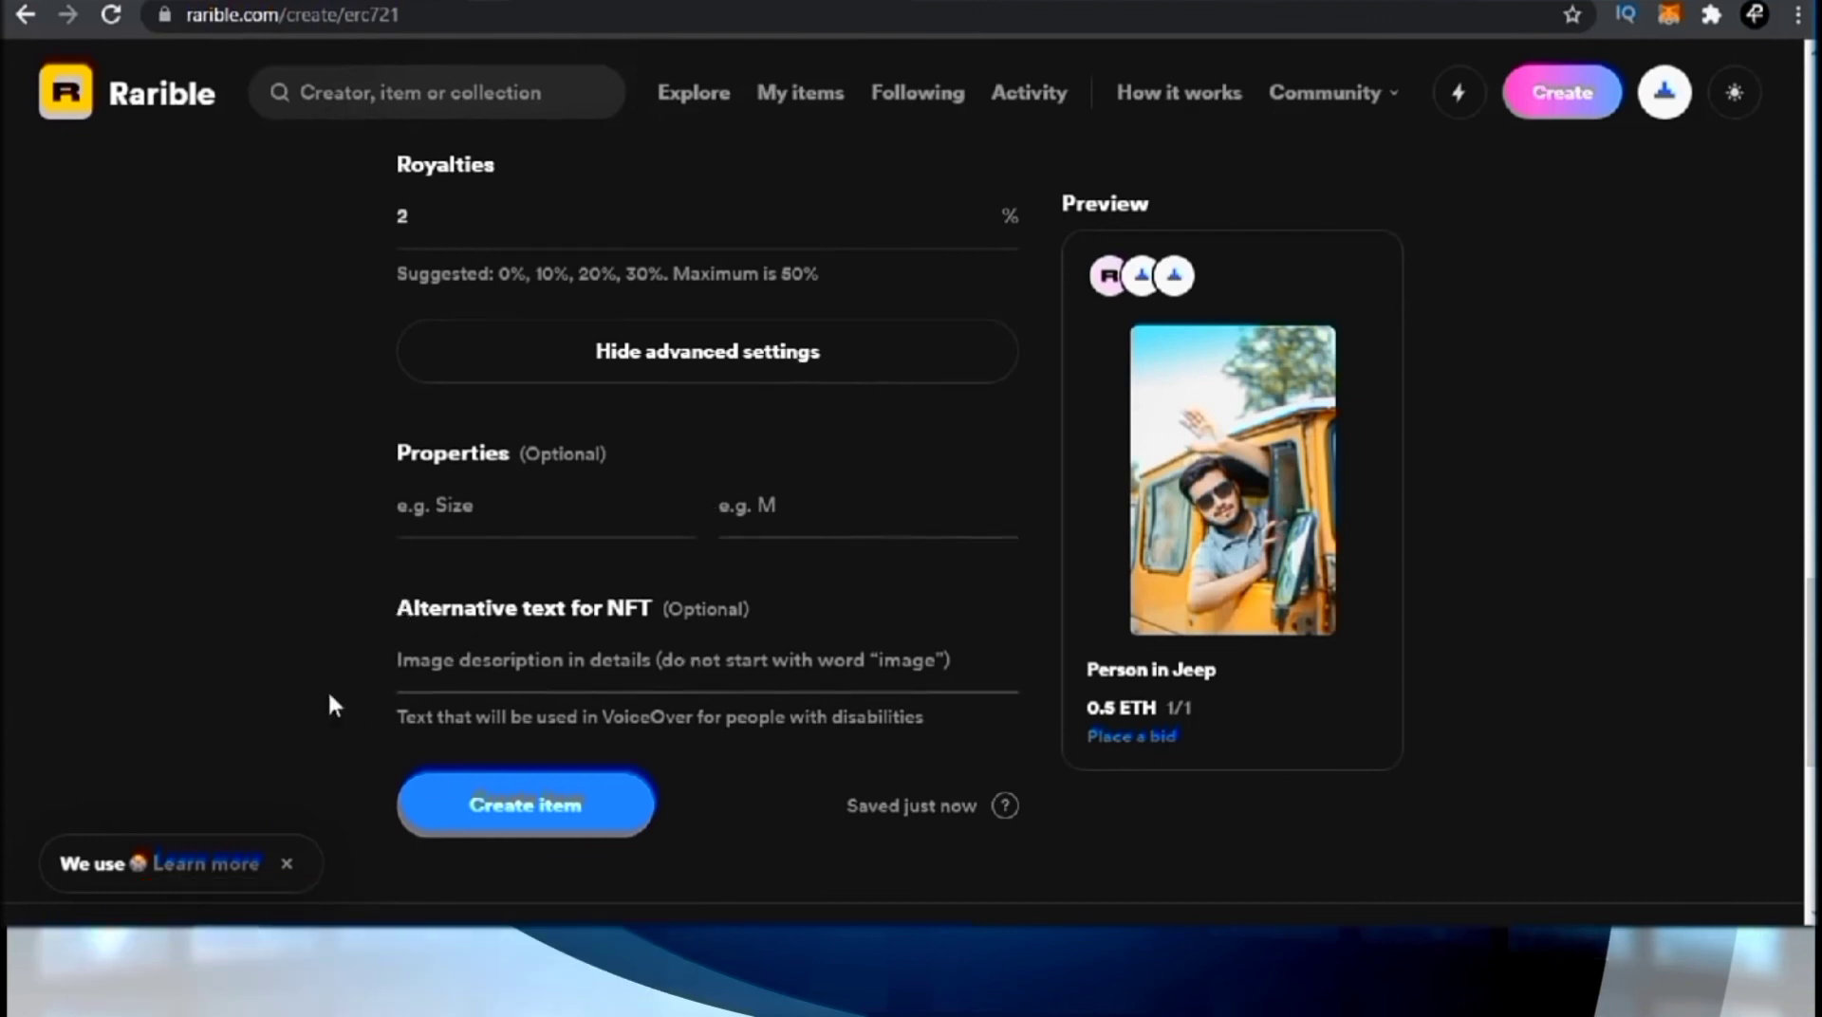
Step: Create the item to start the mint transaction and review the suggested gas fee in MetaMask
scroll(330, 703, down, 2)
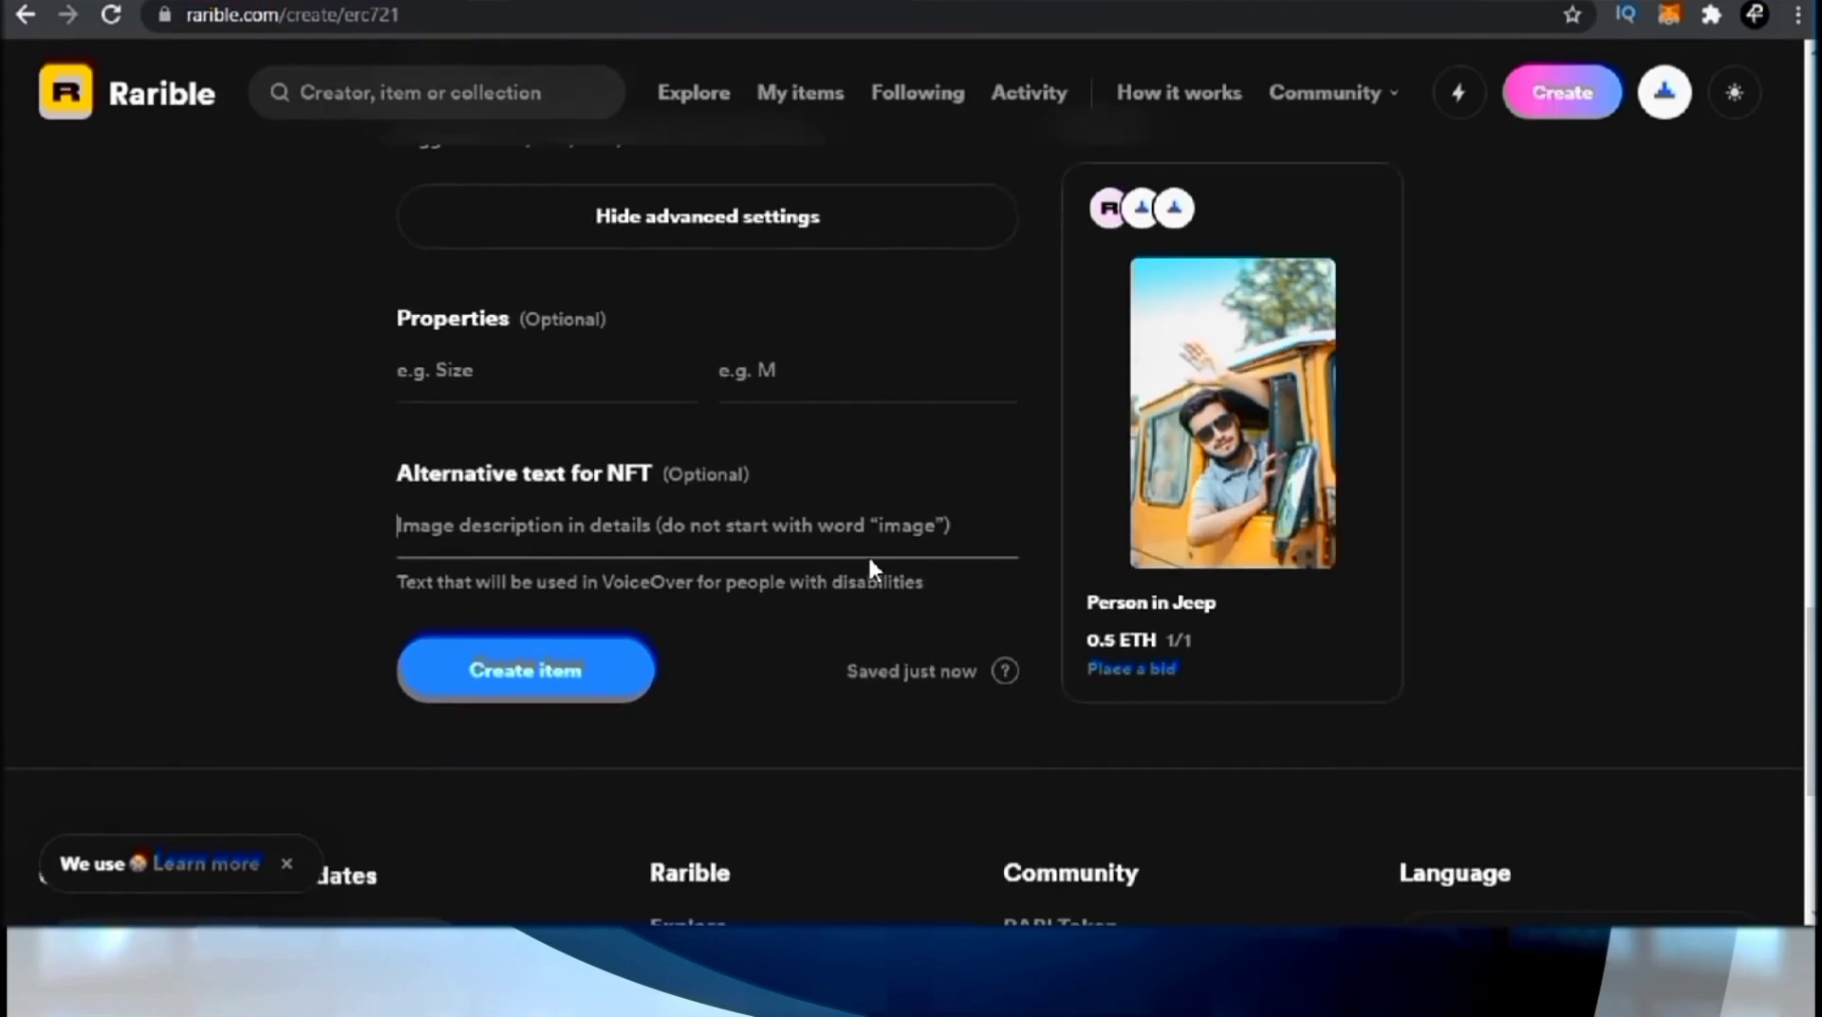
scroll(665, 612, down, 2)
click(534, 568)
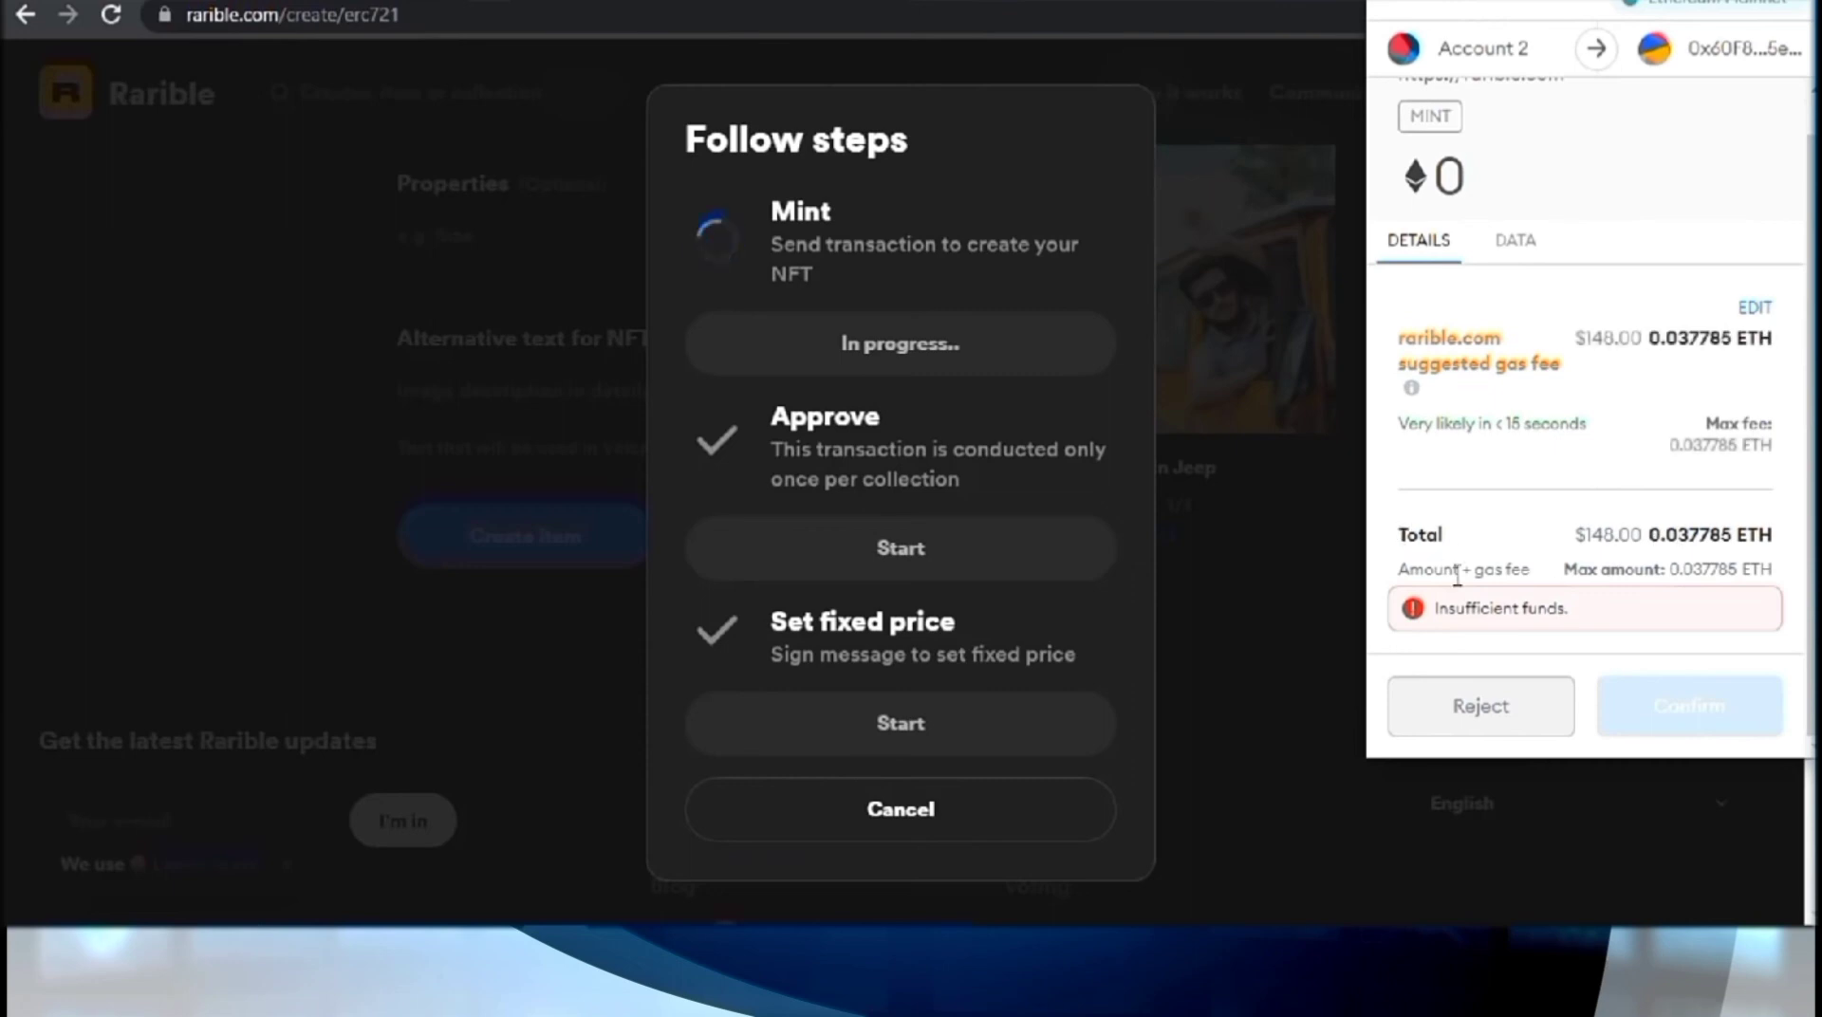
drag(1582, 339, 1717, 340)
click(1724, 405)
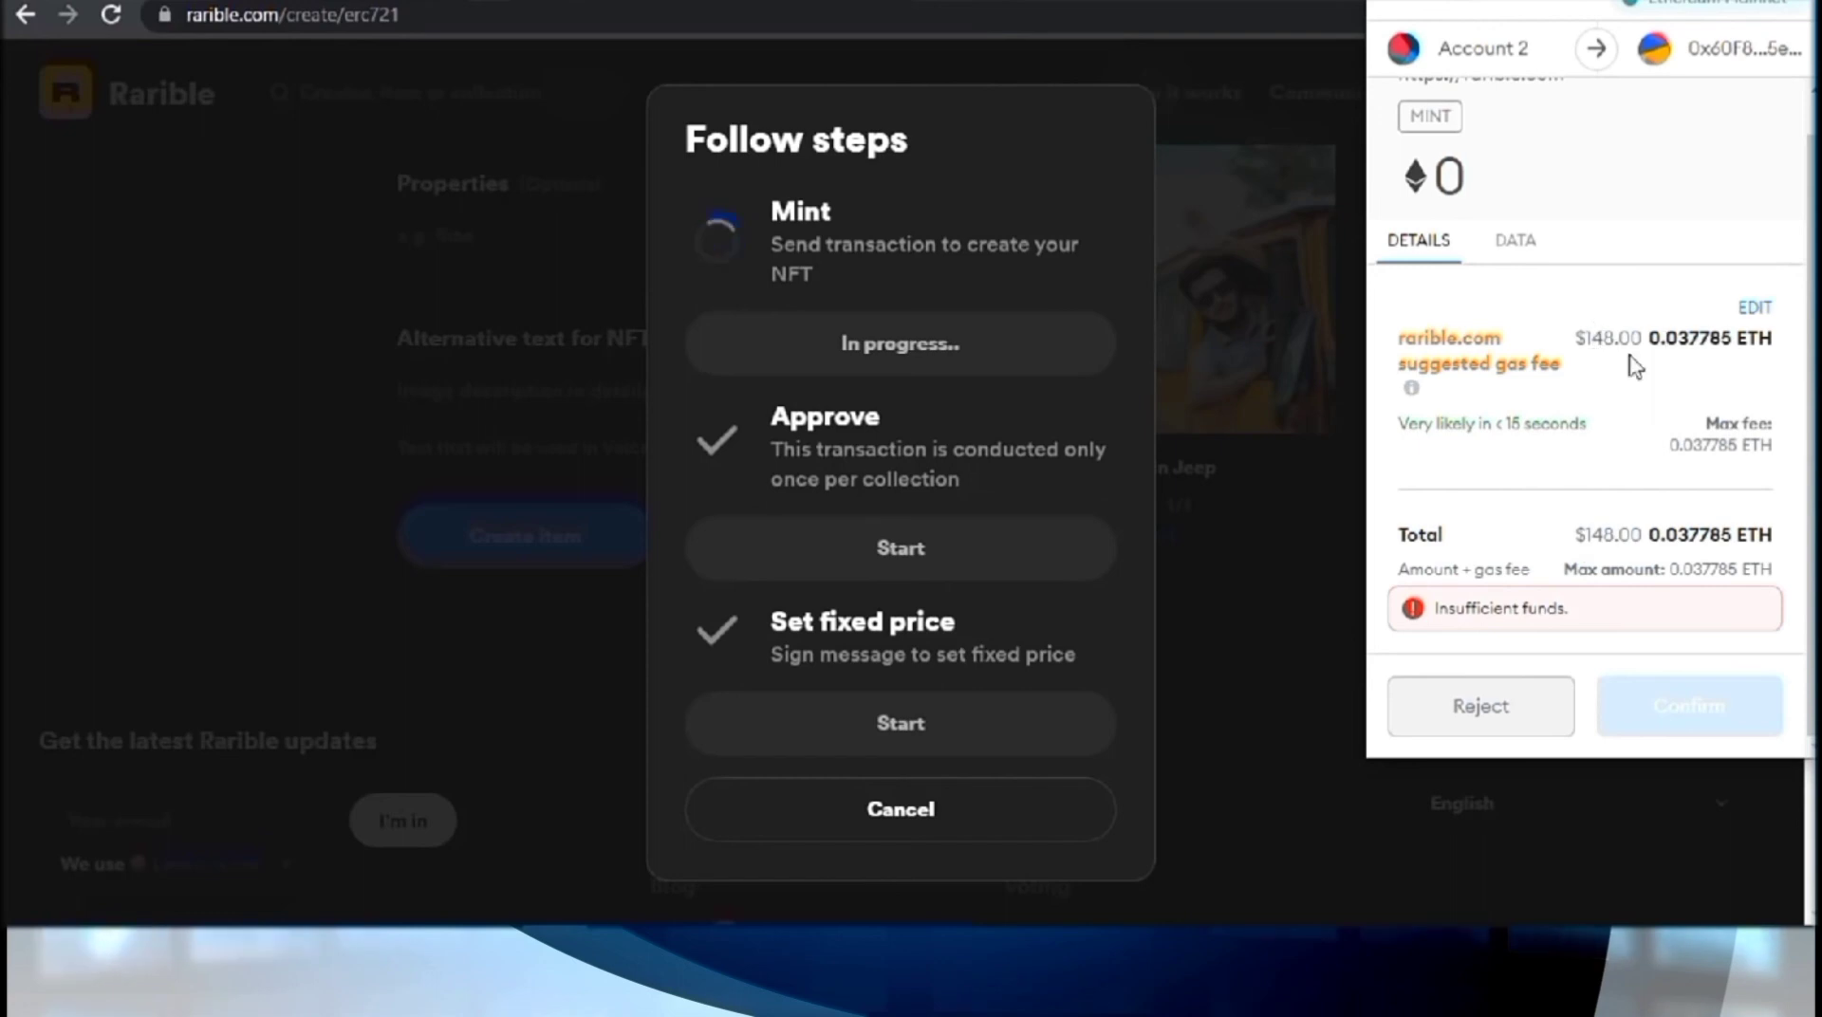
mouse_move(1433, 381)
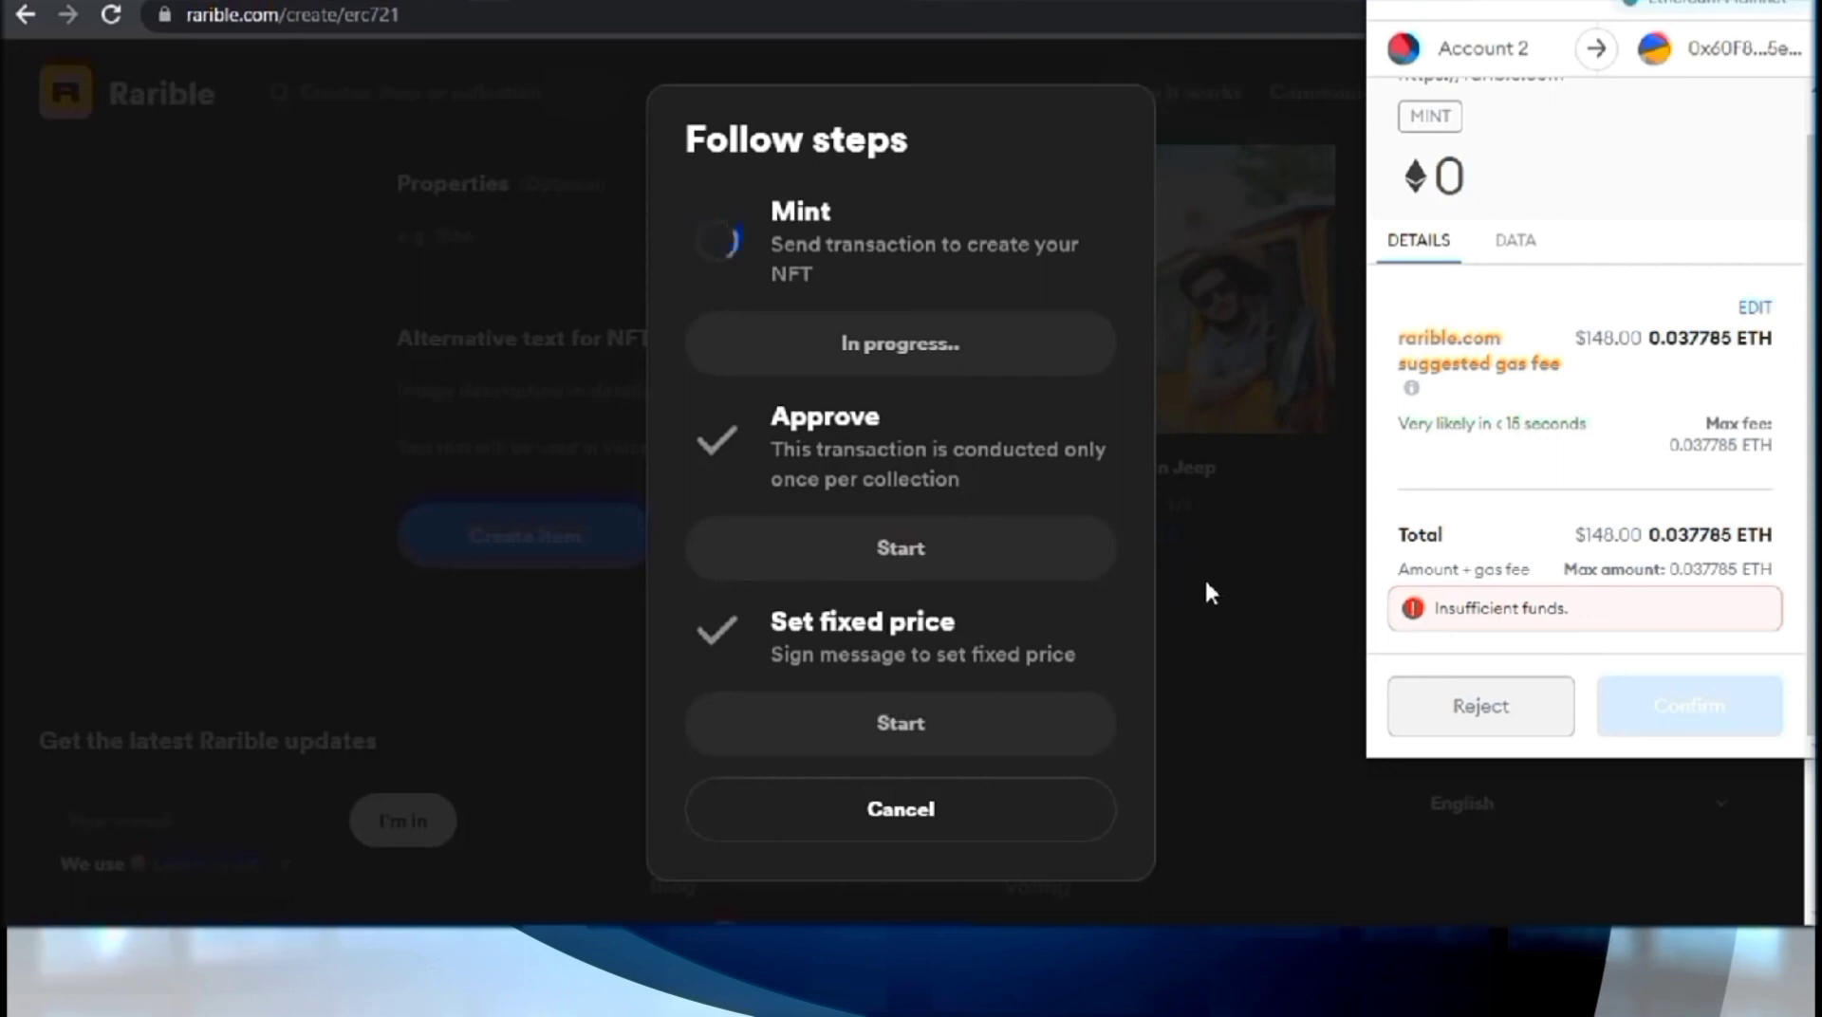
Step: Cancel the pending mint of the collectible and return to its creation form
click(906, 828)
scroll(776, 733, up, 5)
scroll(776, 733, up, 10)
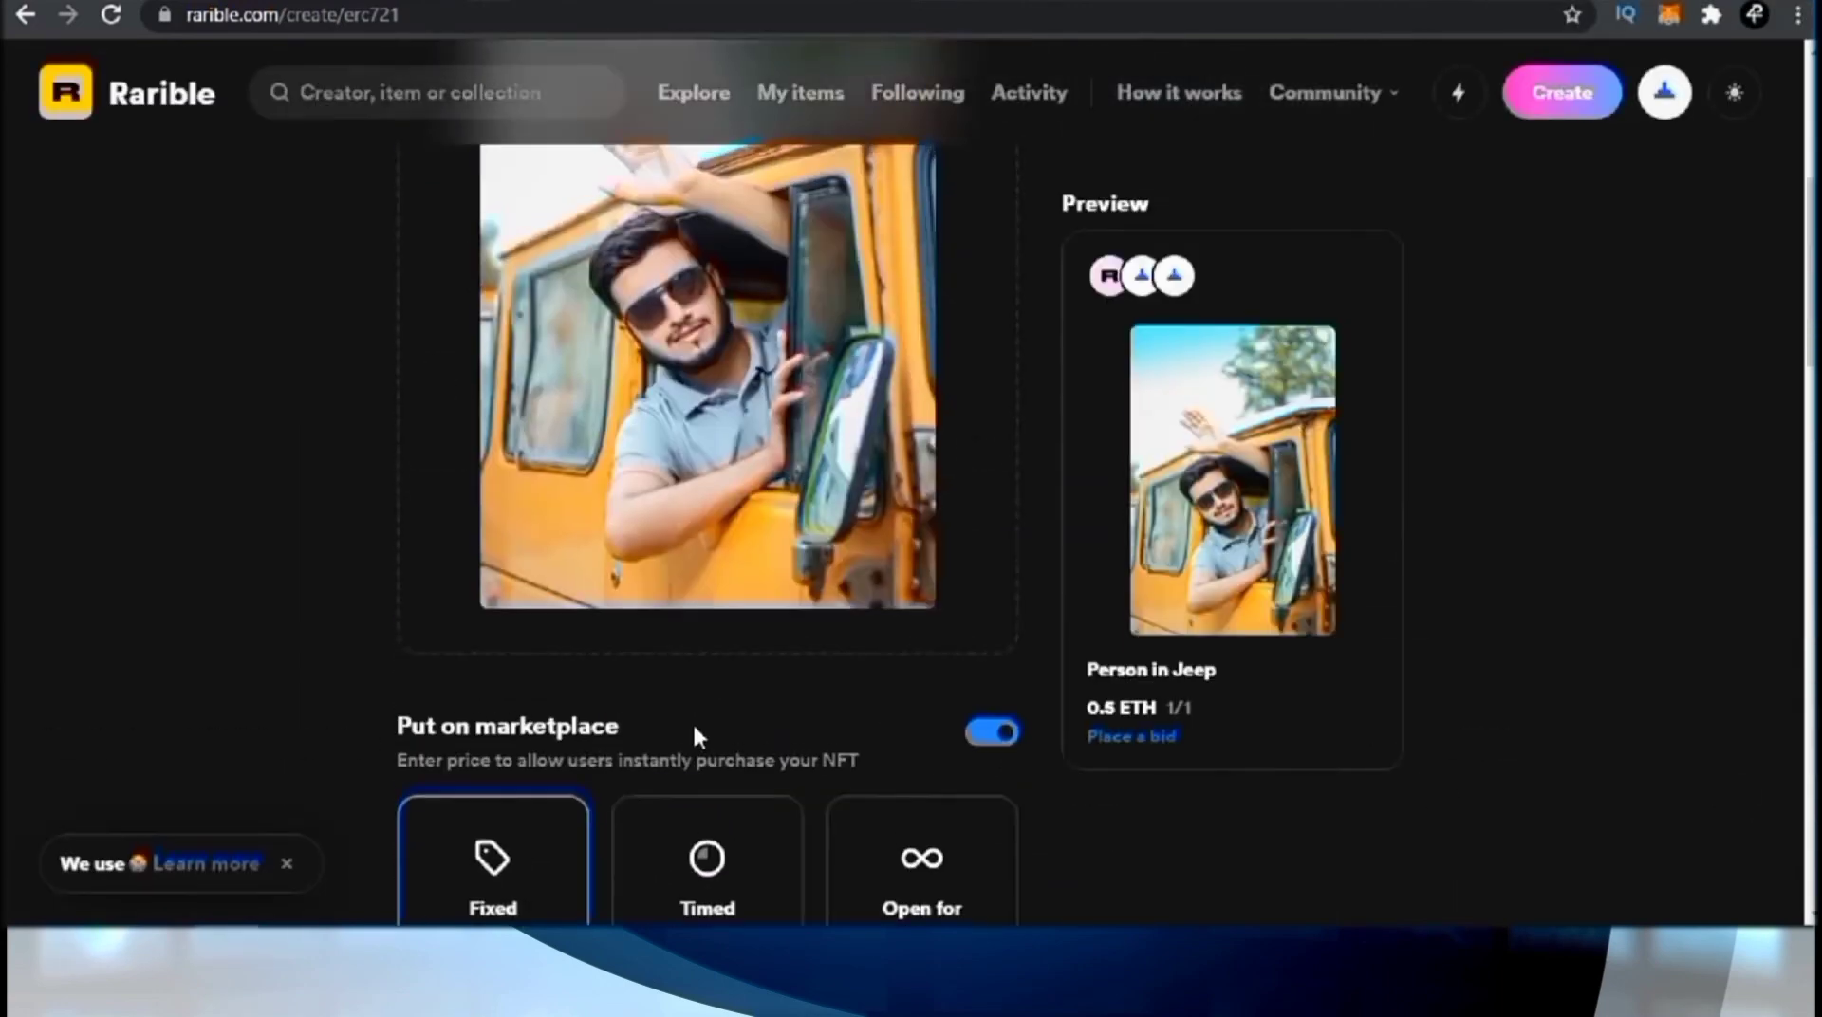
Step: Open the account's own items page and check its on-sale and created collectibles
click(1663, 95)
click(1393, 608)
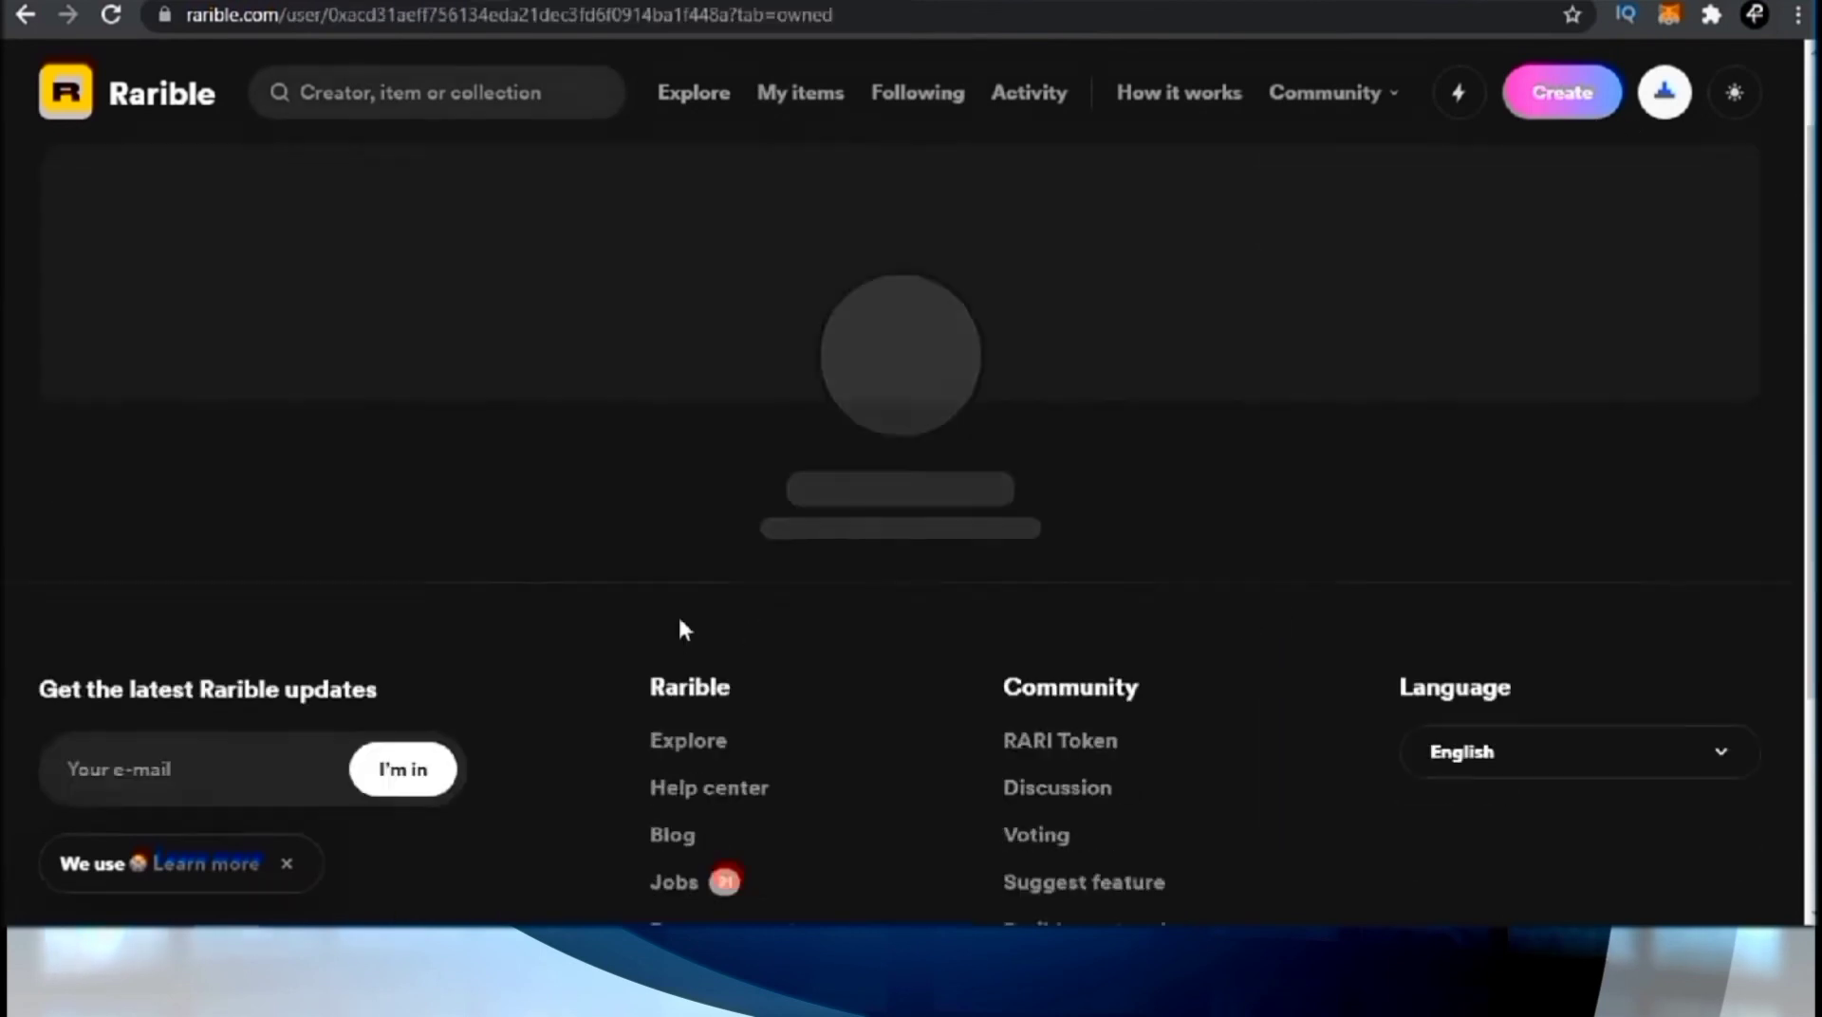
click(655, 454)
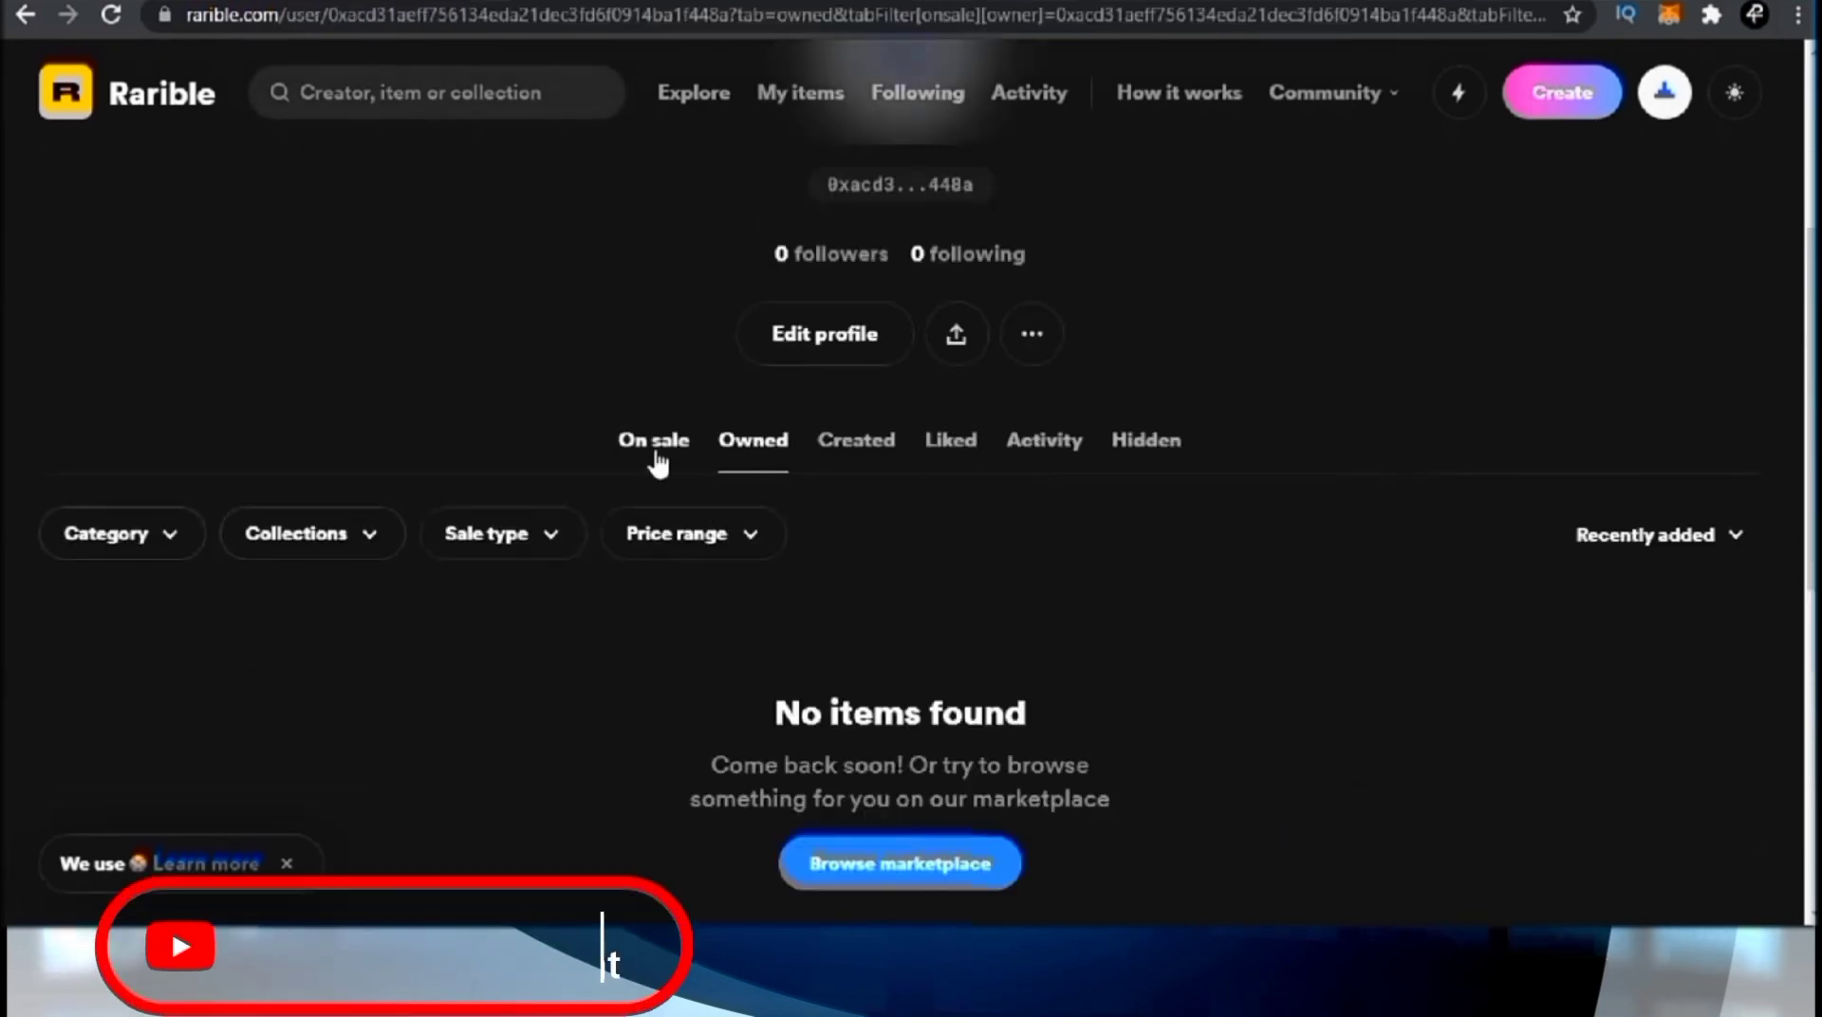
click(856, 448)
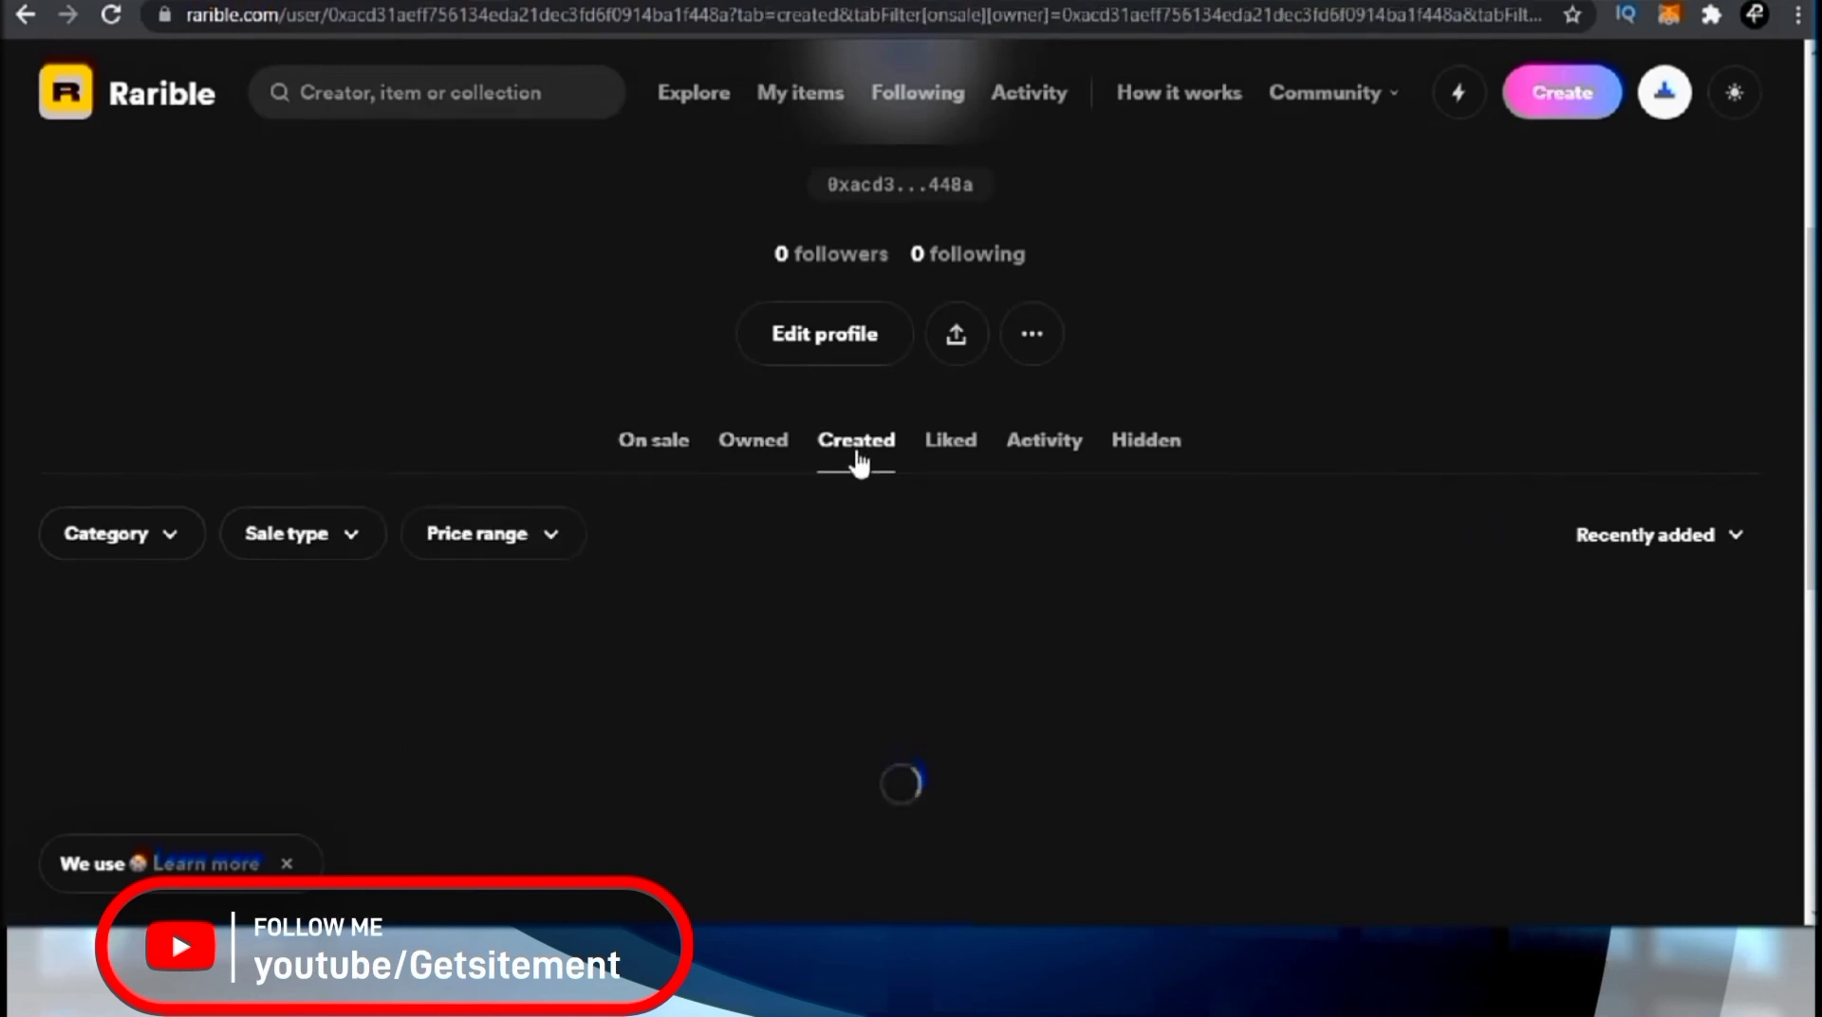
scroll(830, 507, down, 2)
scroll(831, 517, down, 2)
scroll(1154, 508, up, 4)
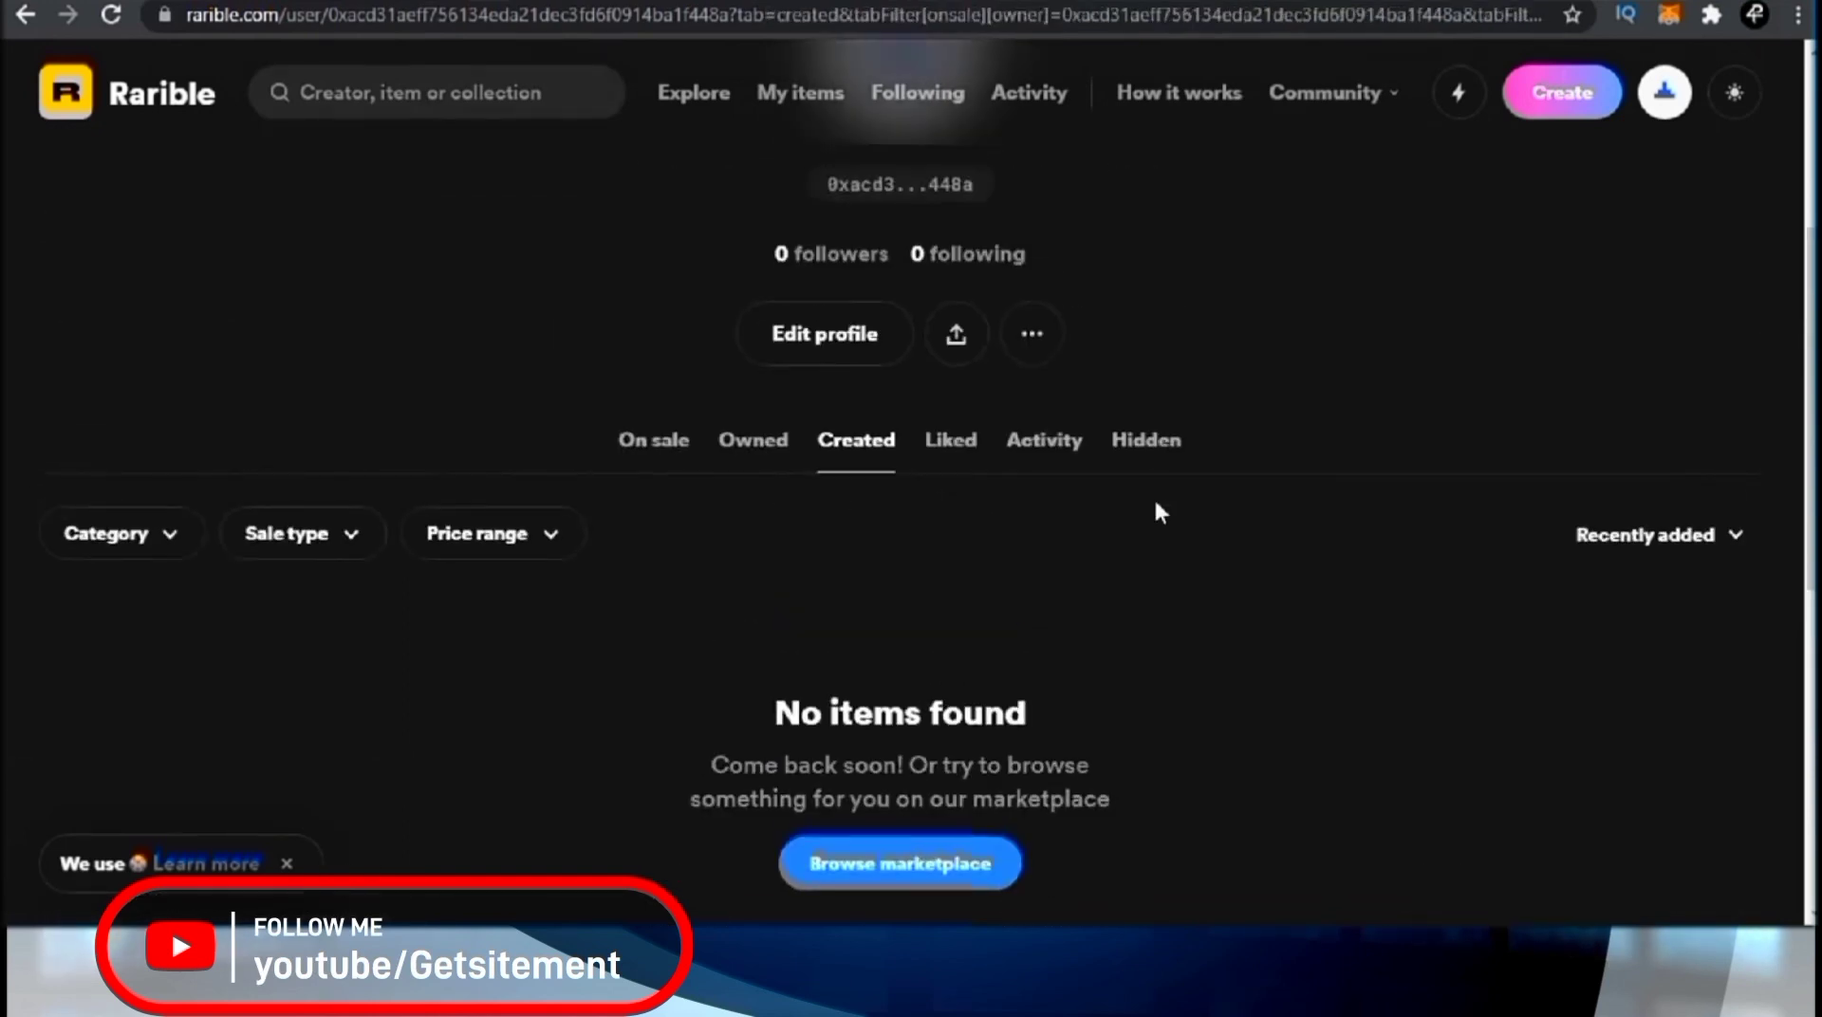
scroll(729, 623, up, 2)
scroll(729, 624, up, 3)
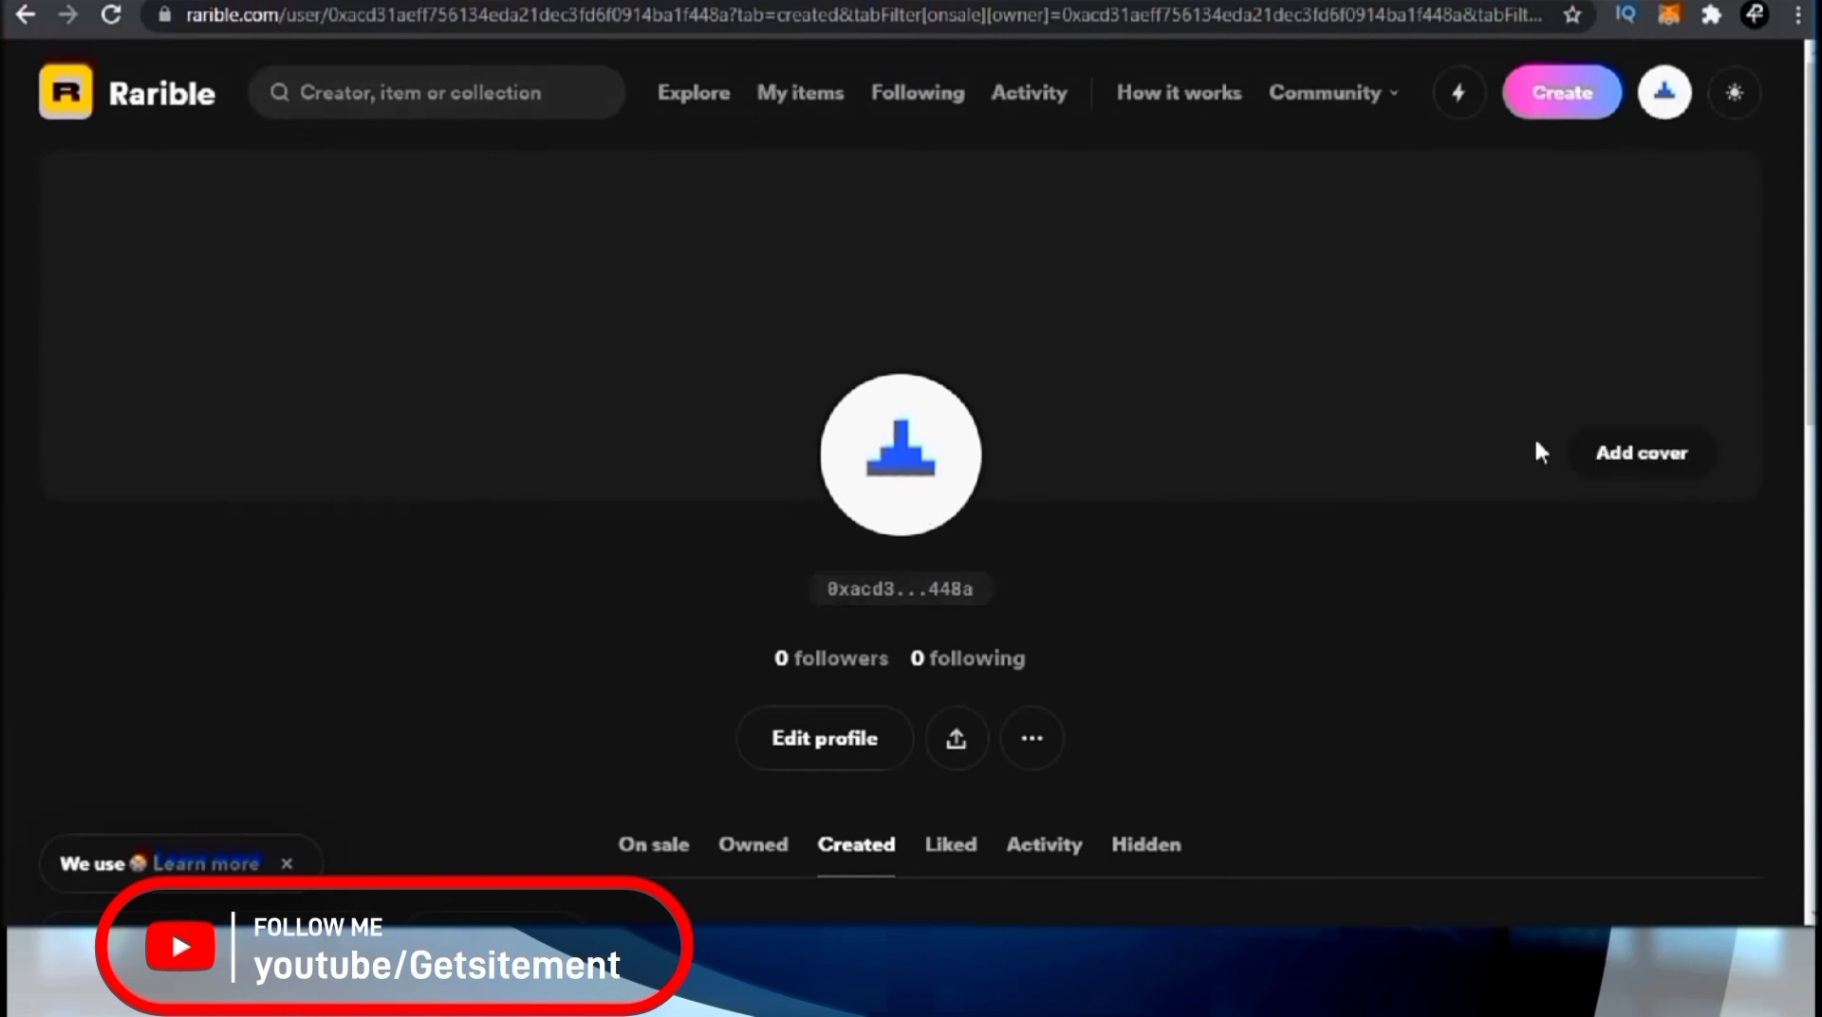
Step: Open the account's profile settings for editing, ready for a display name
click(1661, 103)
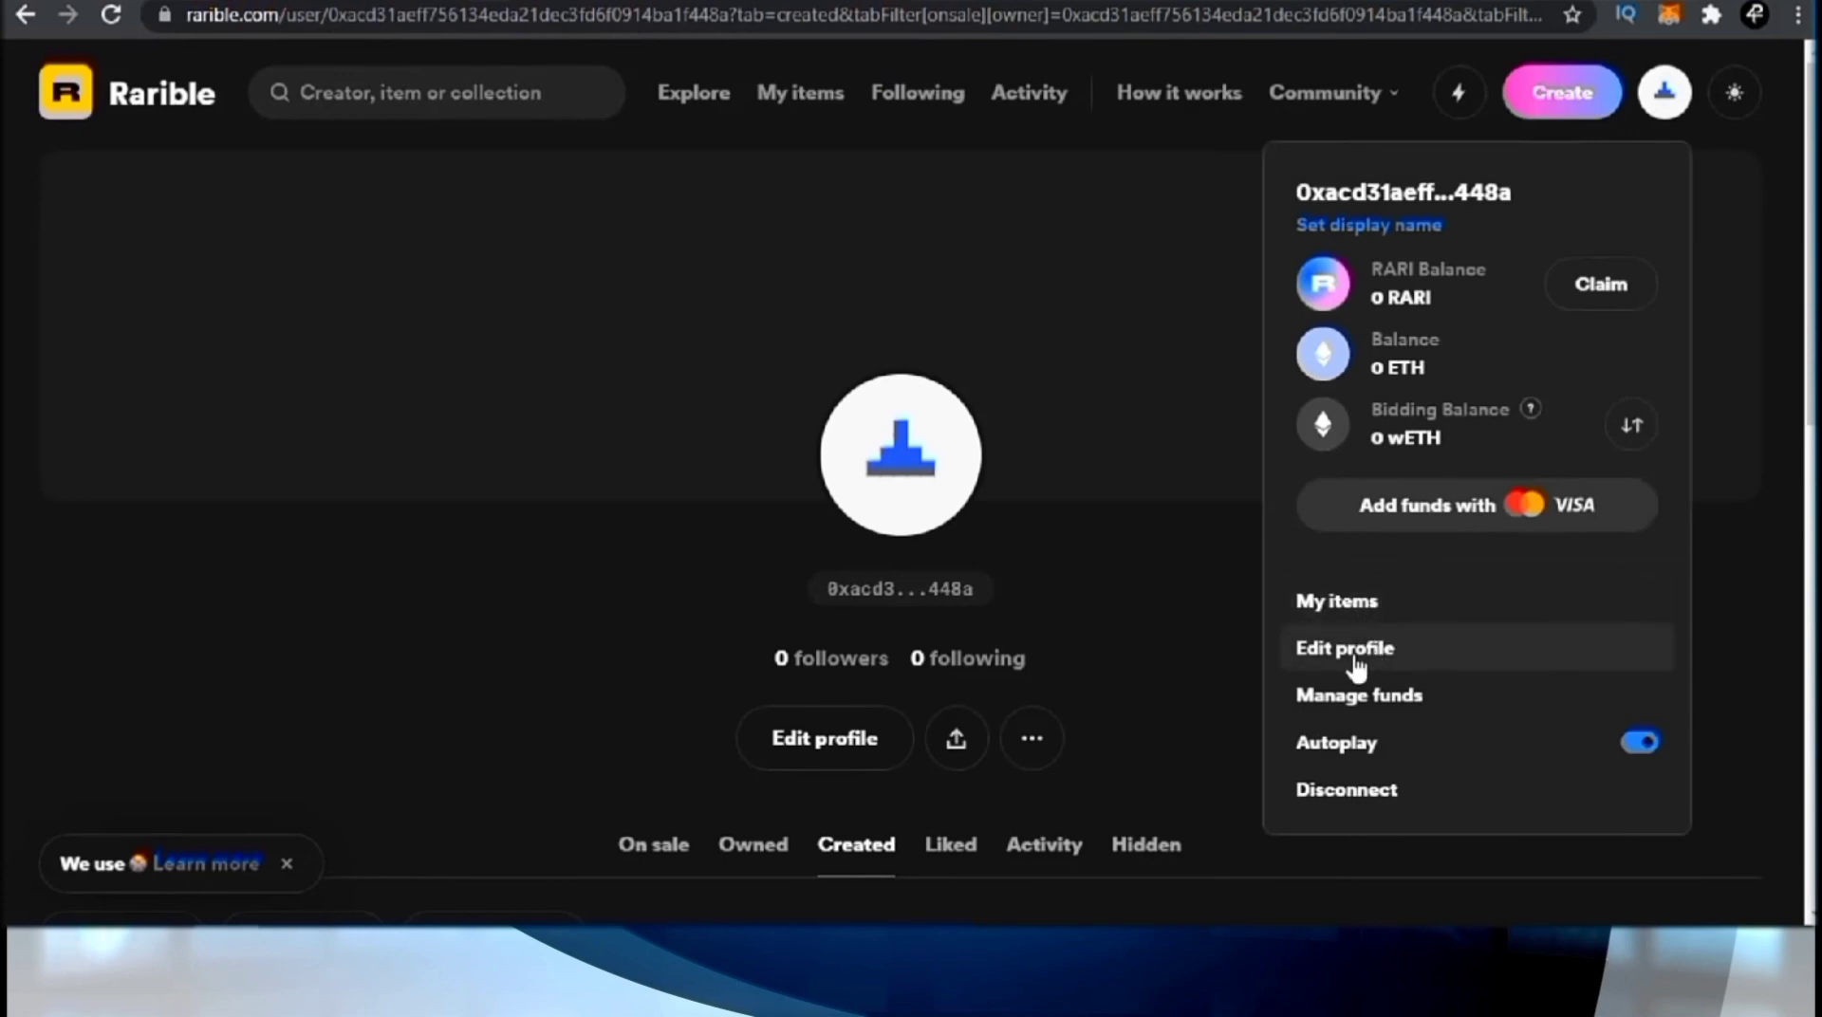
click(1351, 655)
click(586, 481)
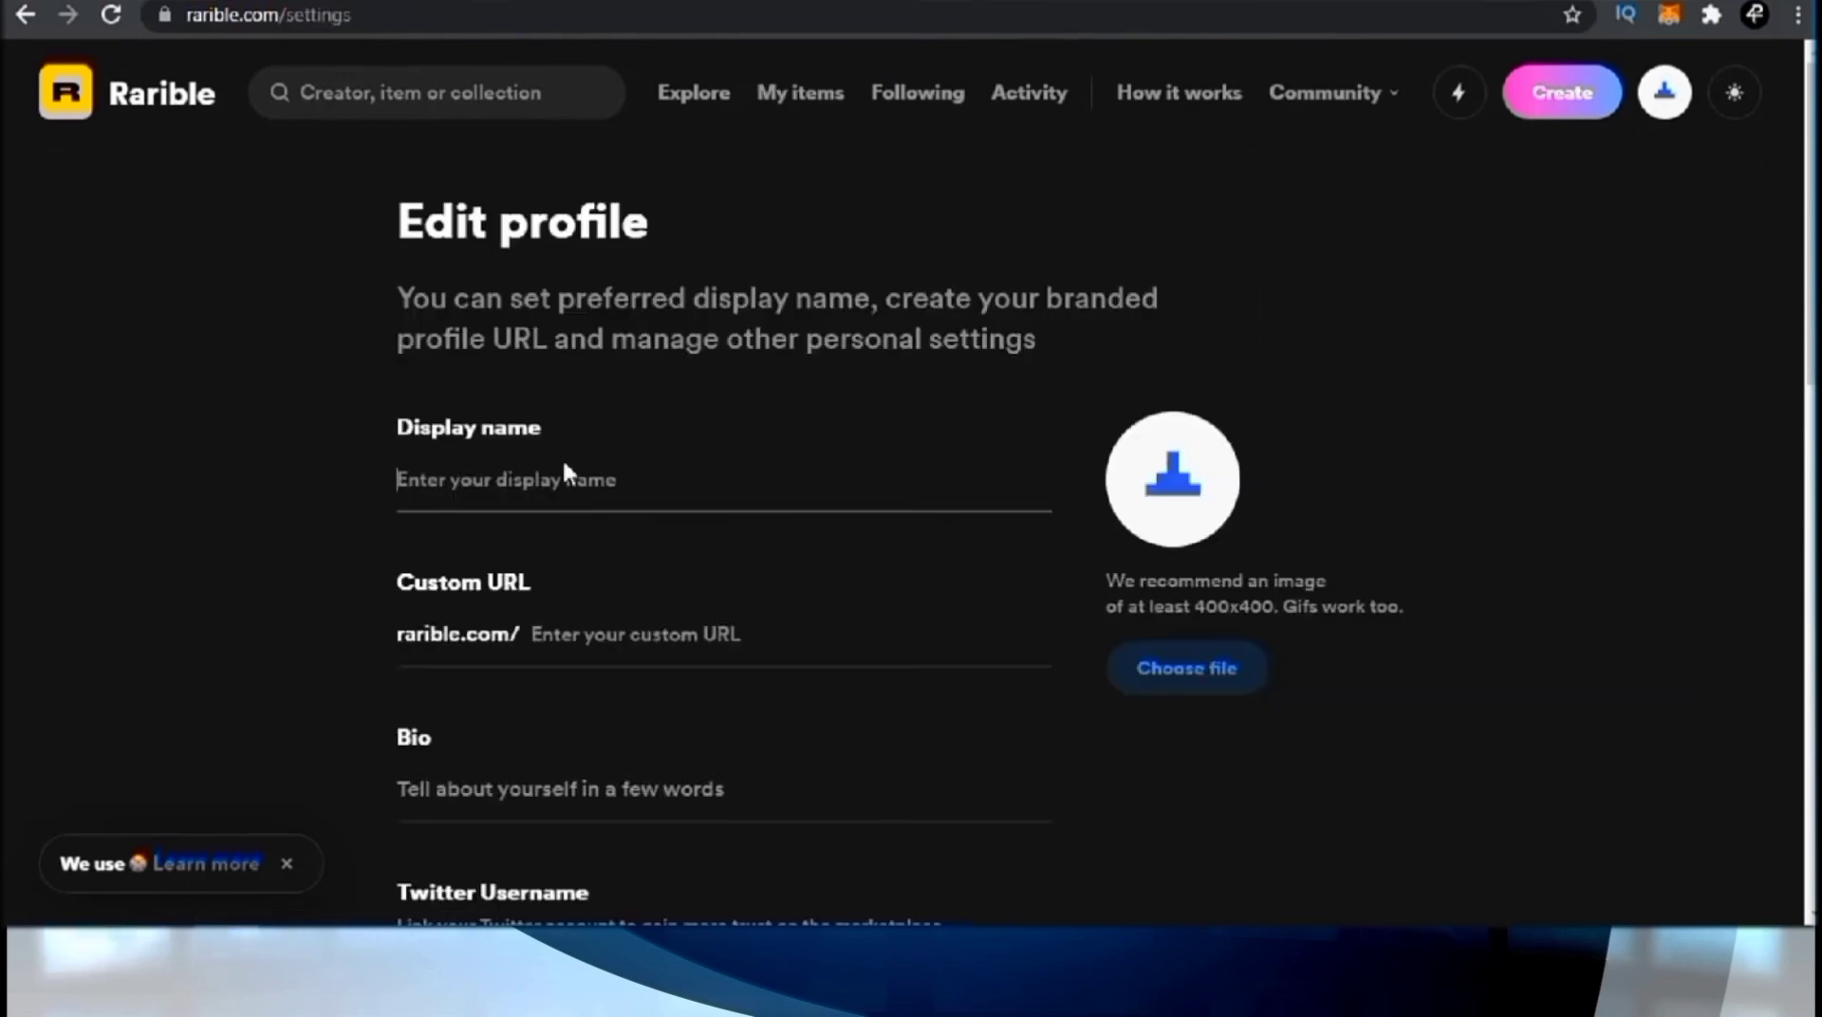
text(H)
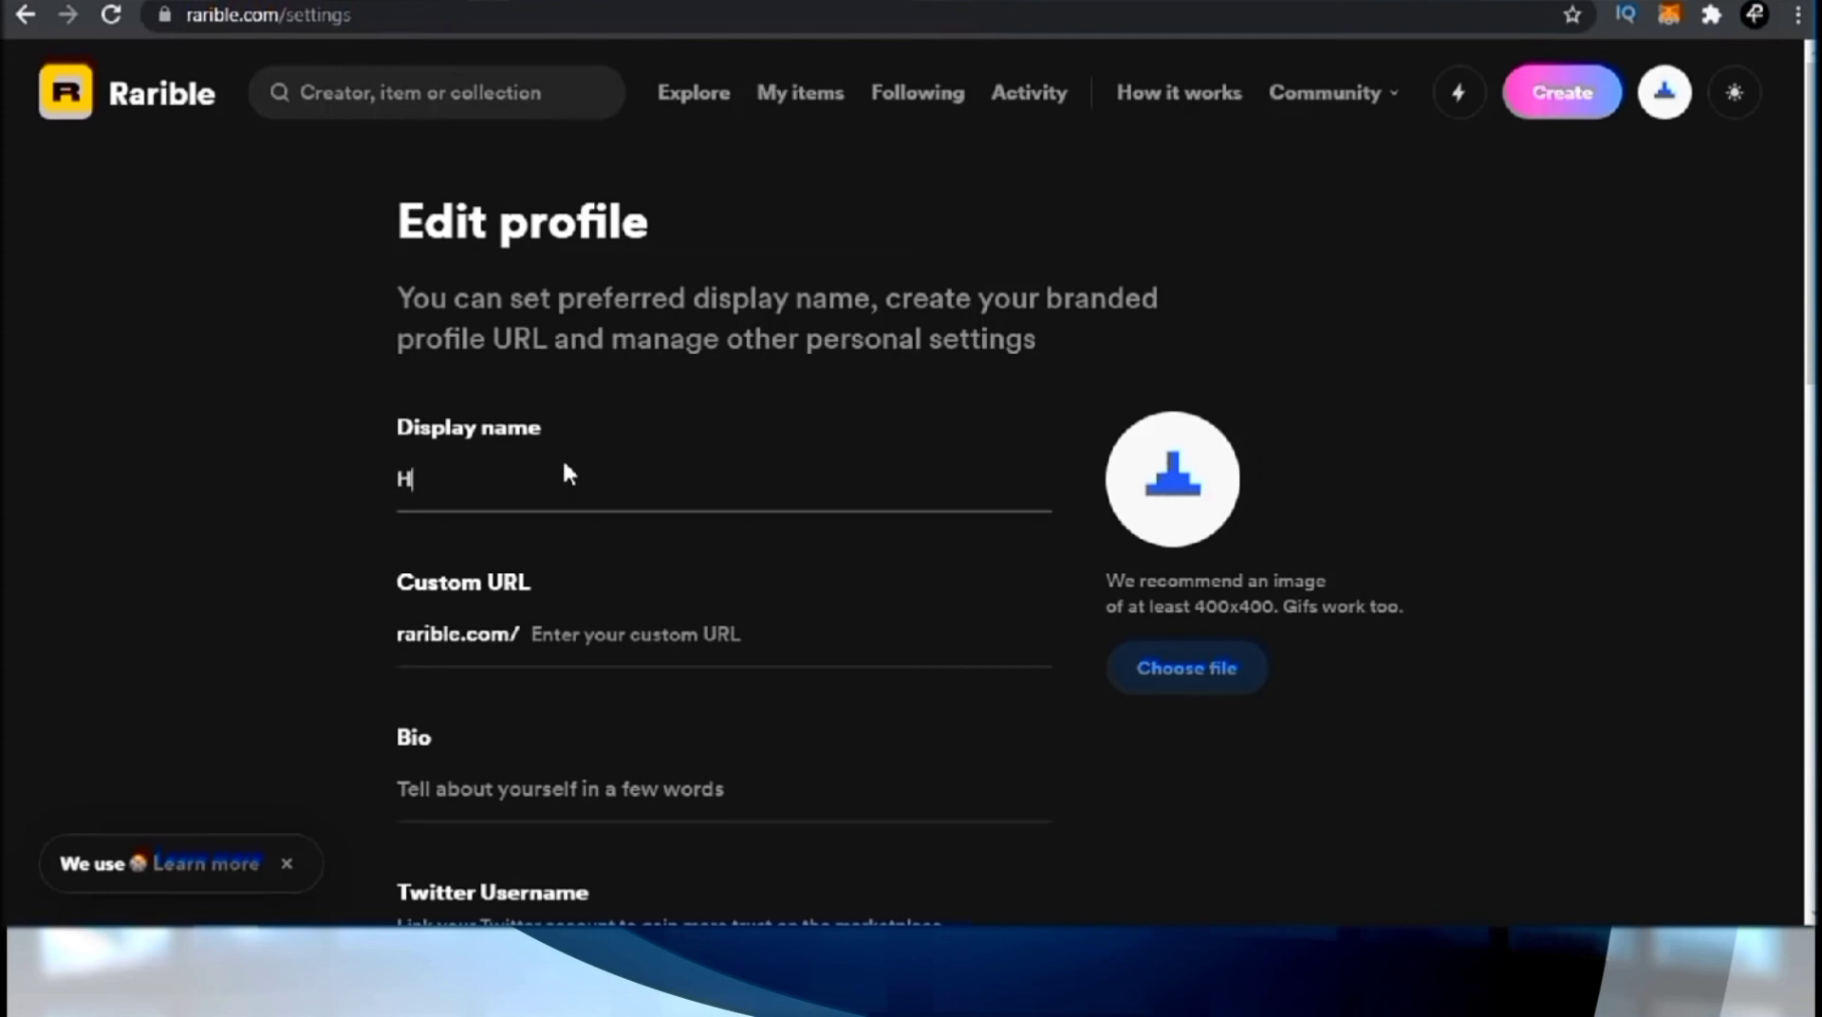
text(afi)
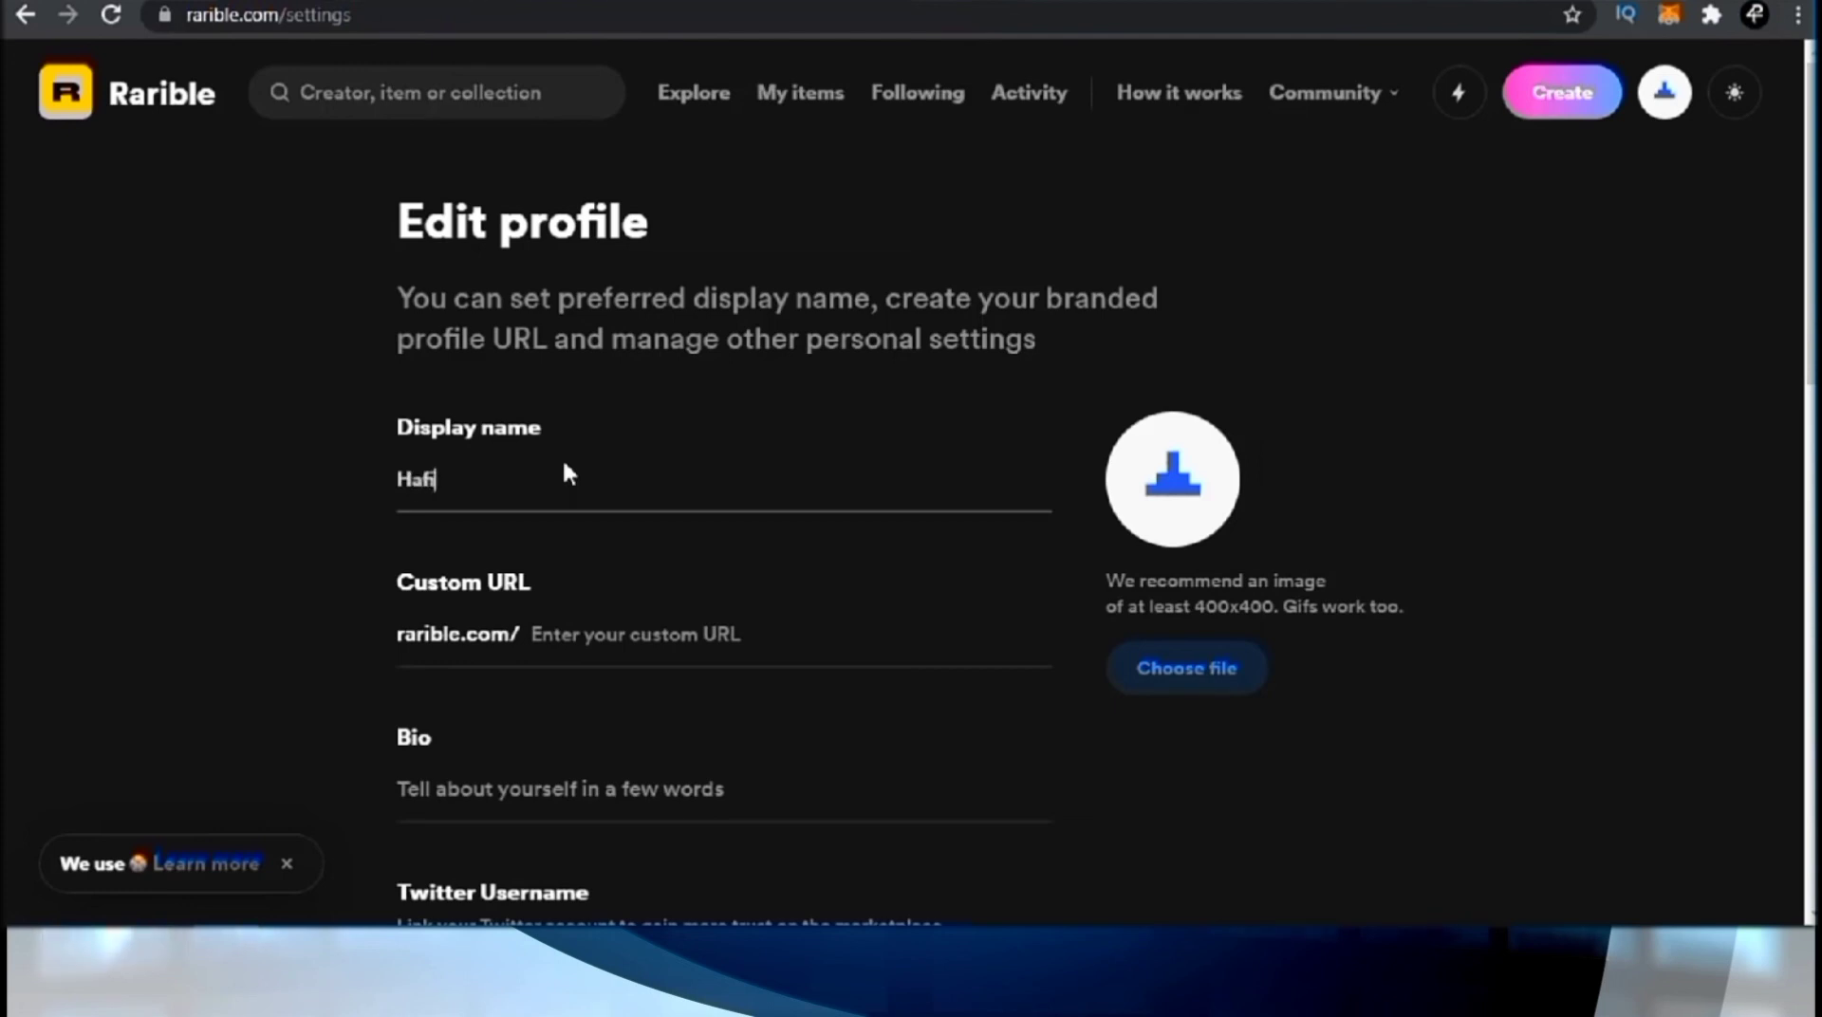
key(BackSpace)
key(BackSpace)
key(BackSpace)
key(BackSpace)
Step: Set the profile's display name to P4 Provider and its custom URL to p4provider
text(P4 Provider)
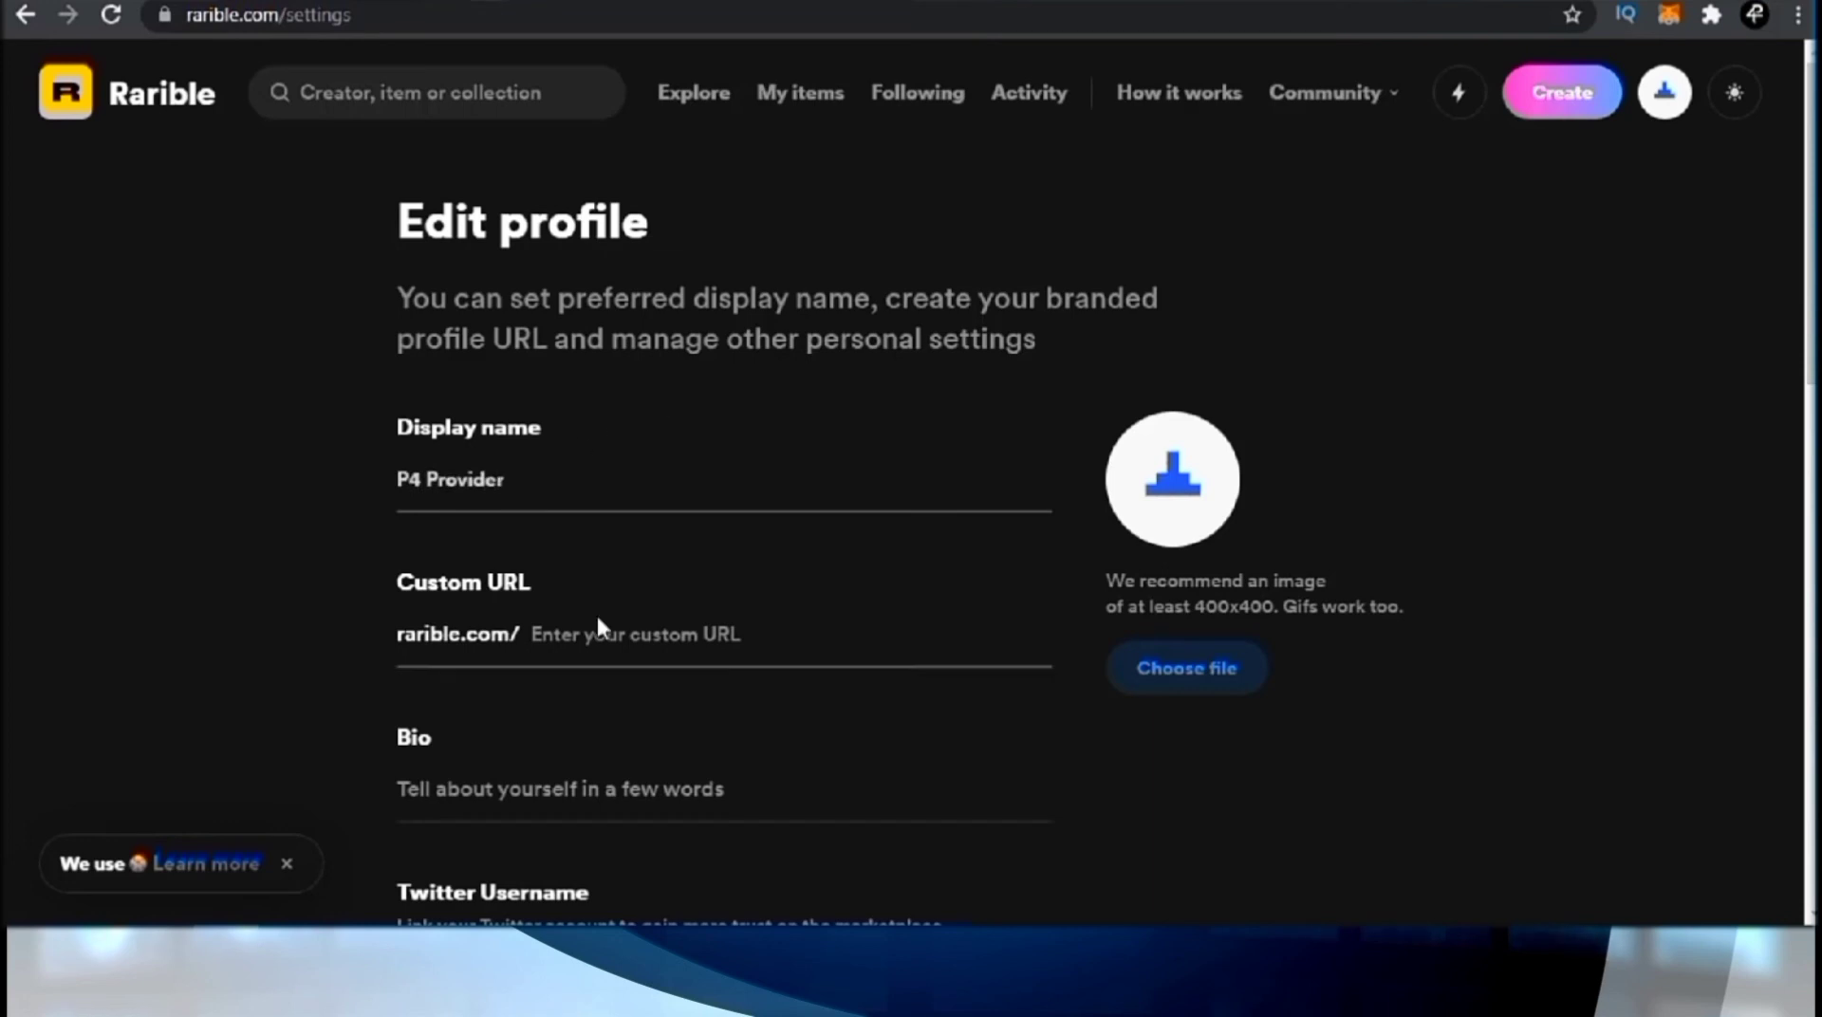
click(532, 634)
text(p4provider)
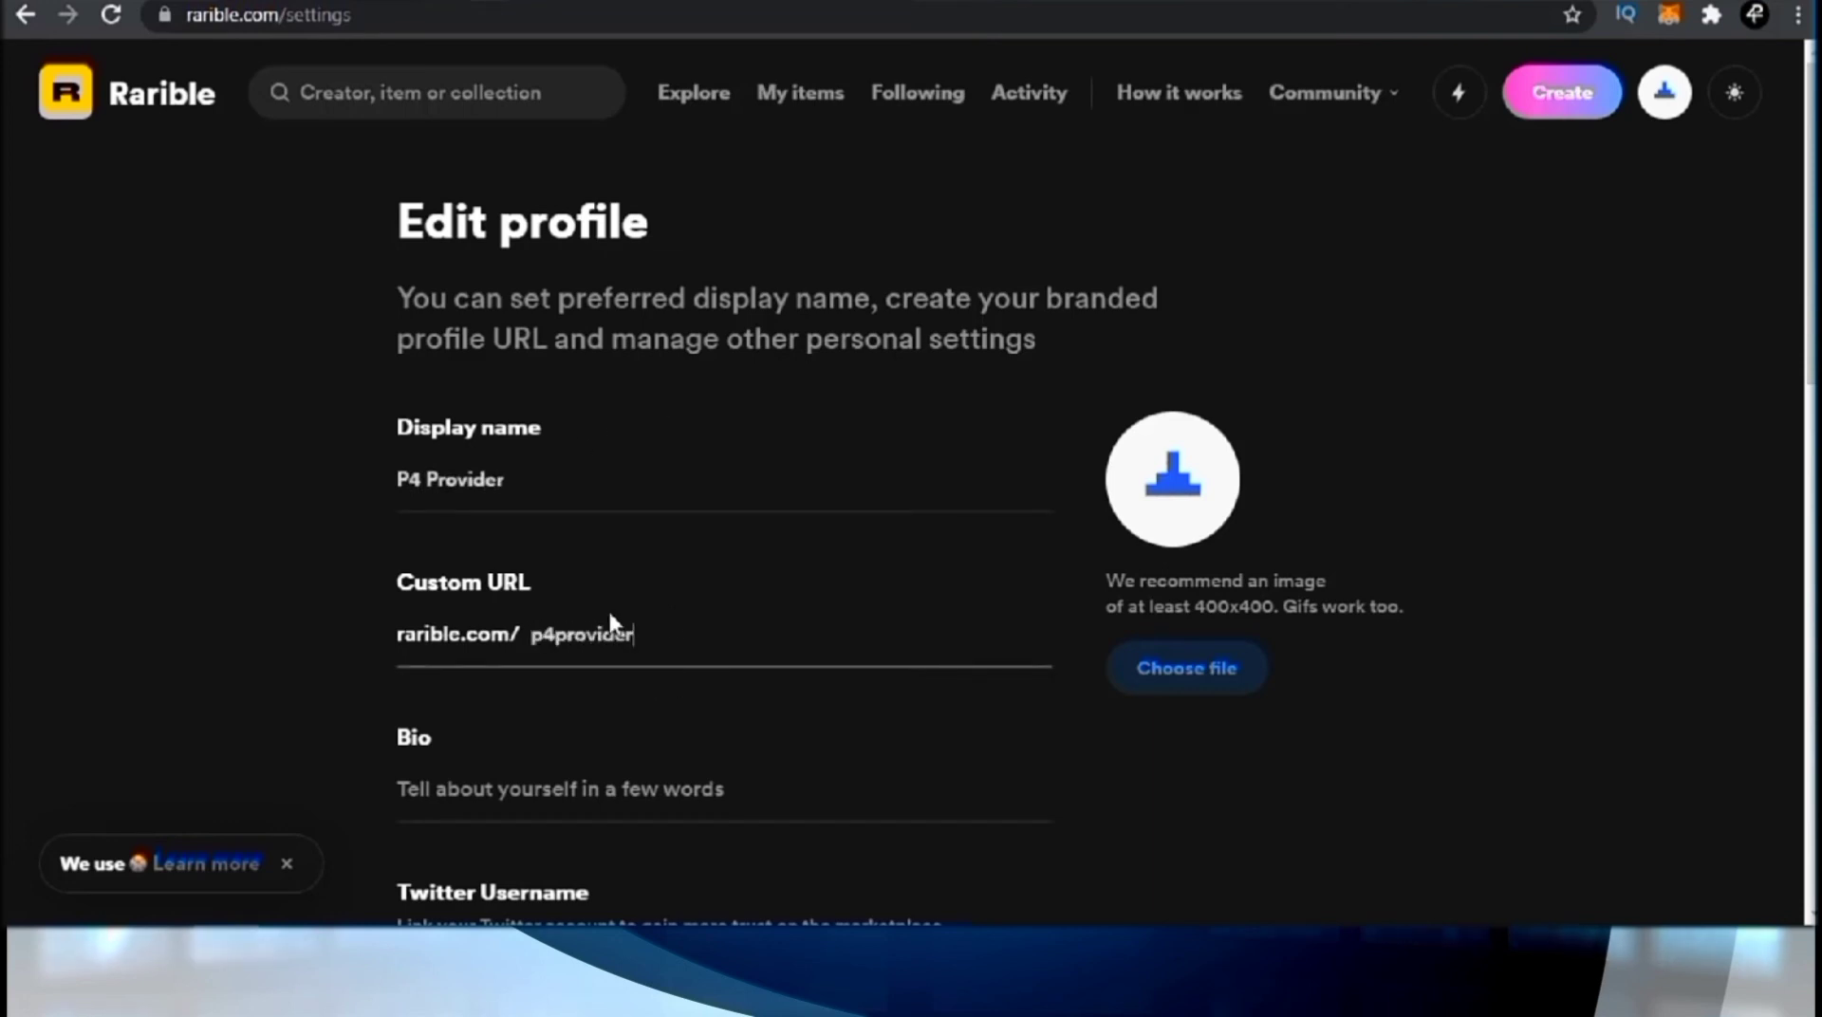
Step: Fill in YouTube as the profile's bio and p4provider as the Twitter username
scroll(611, 626, down, 3)
click(500, 520)
text(YouTube)
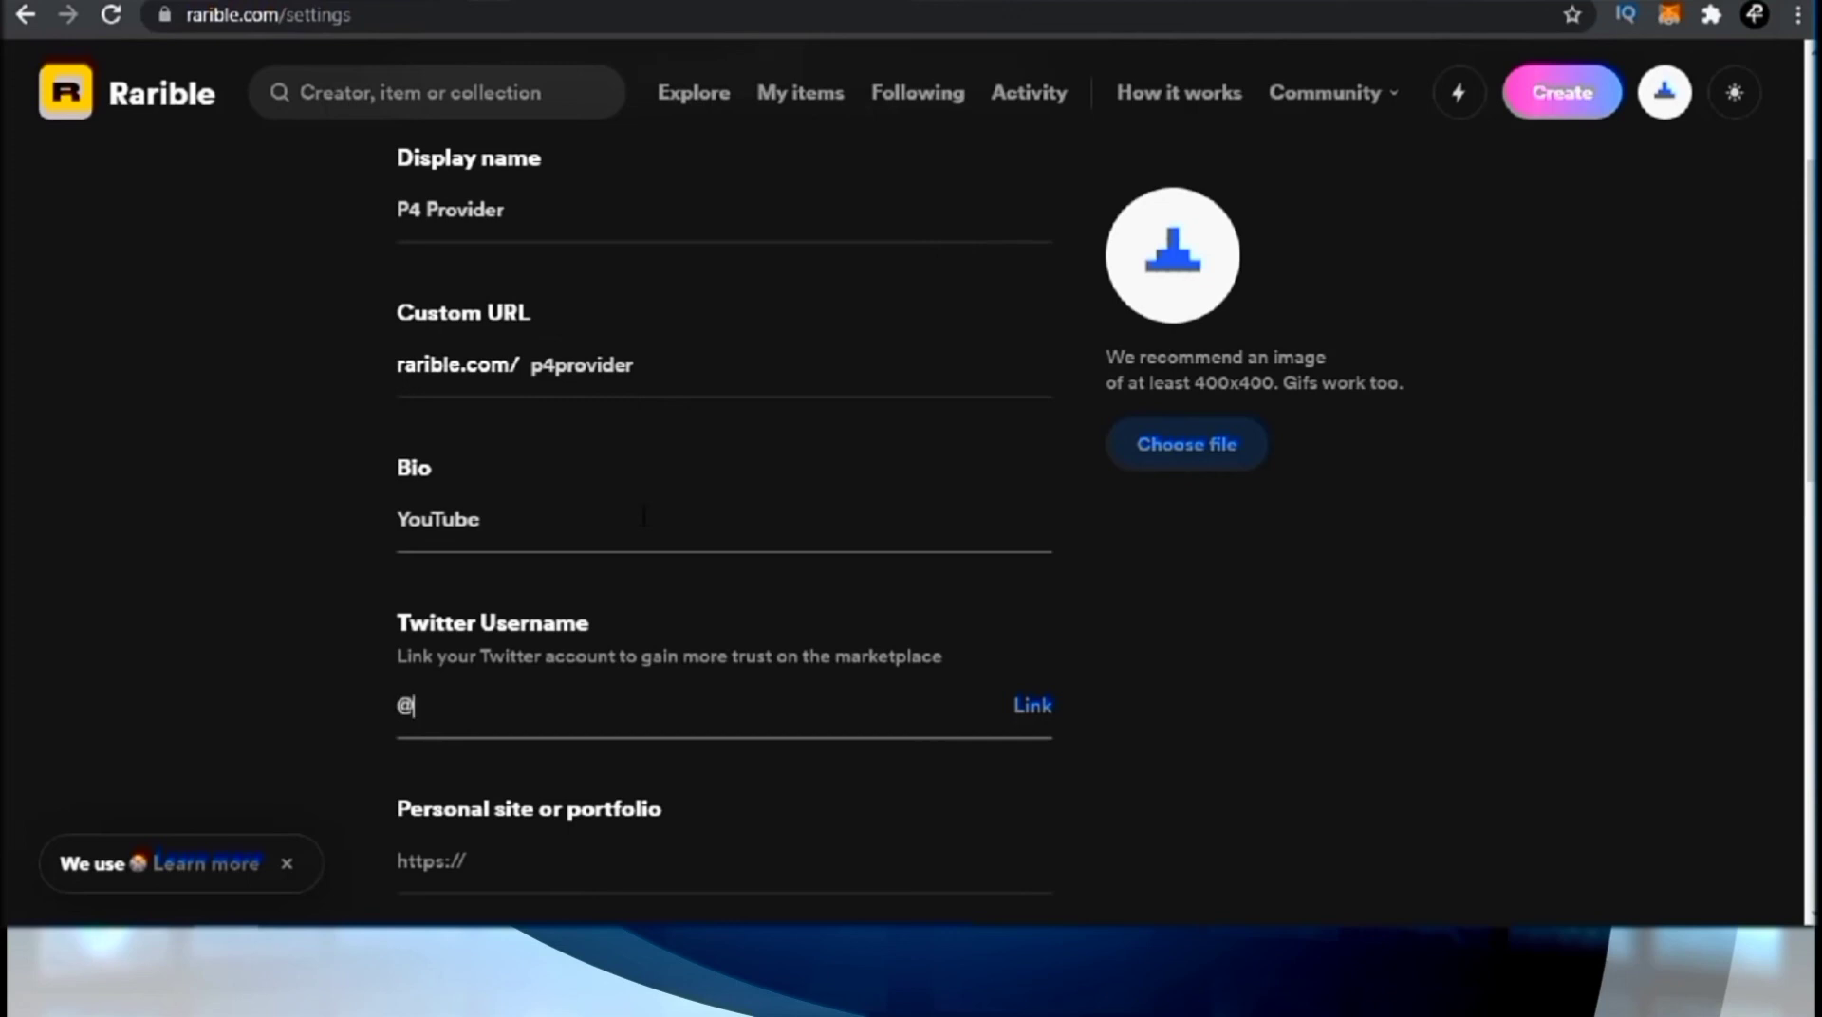
text(p4provider)
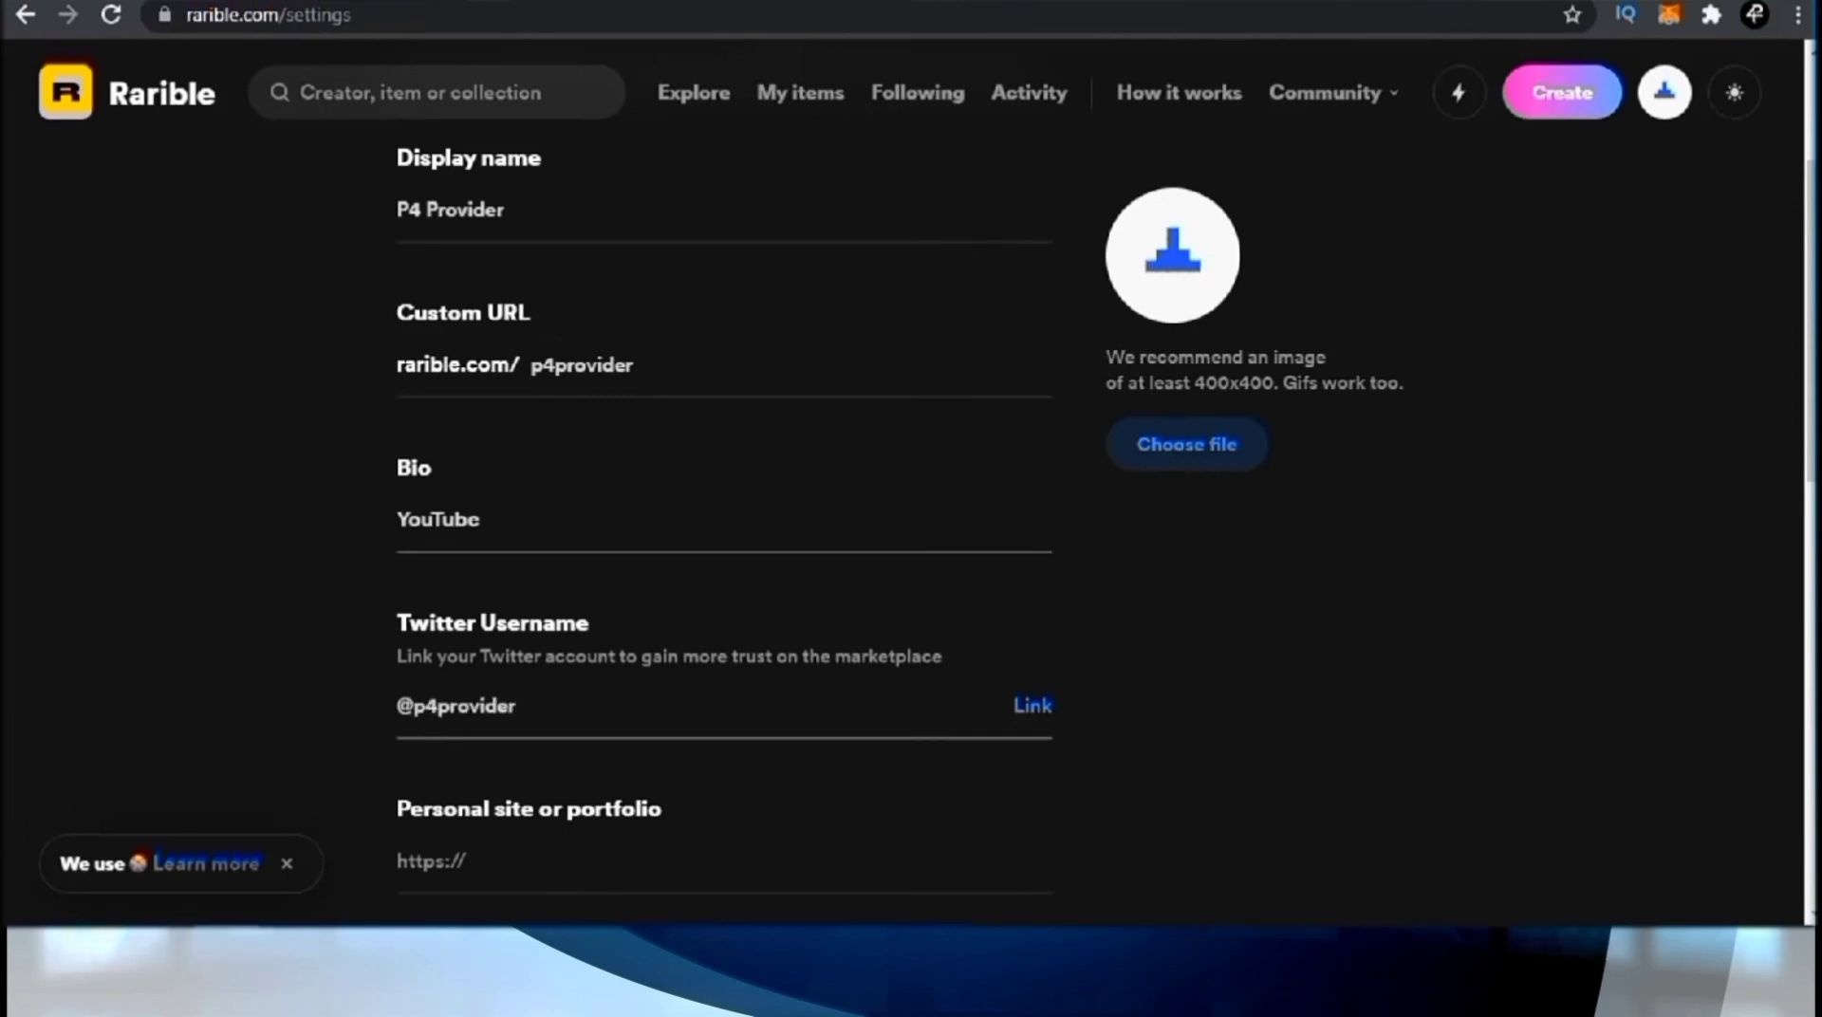
scroll(606, 533, down, 2)
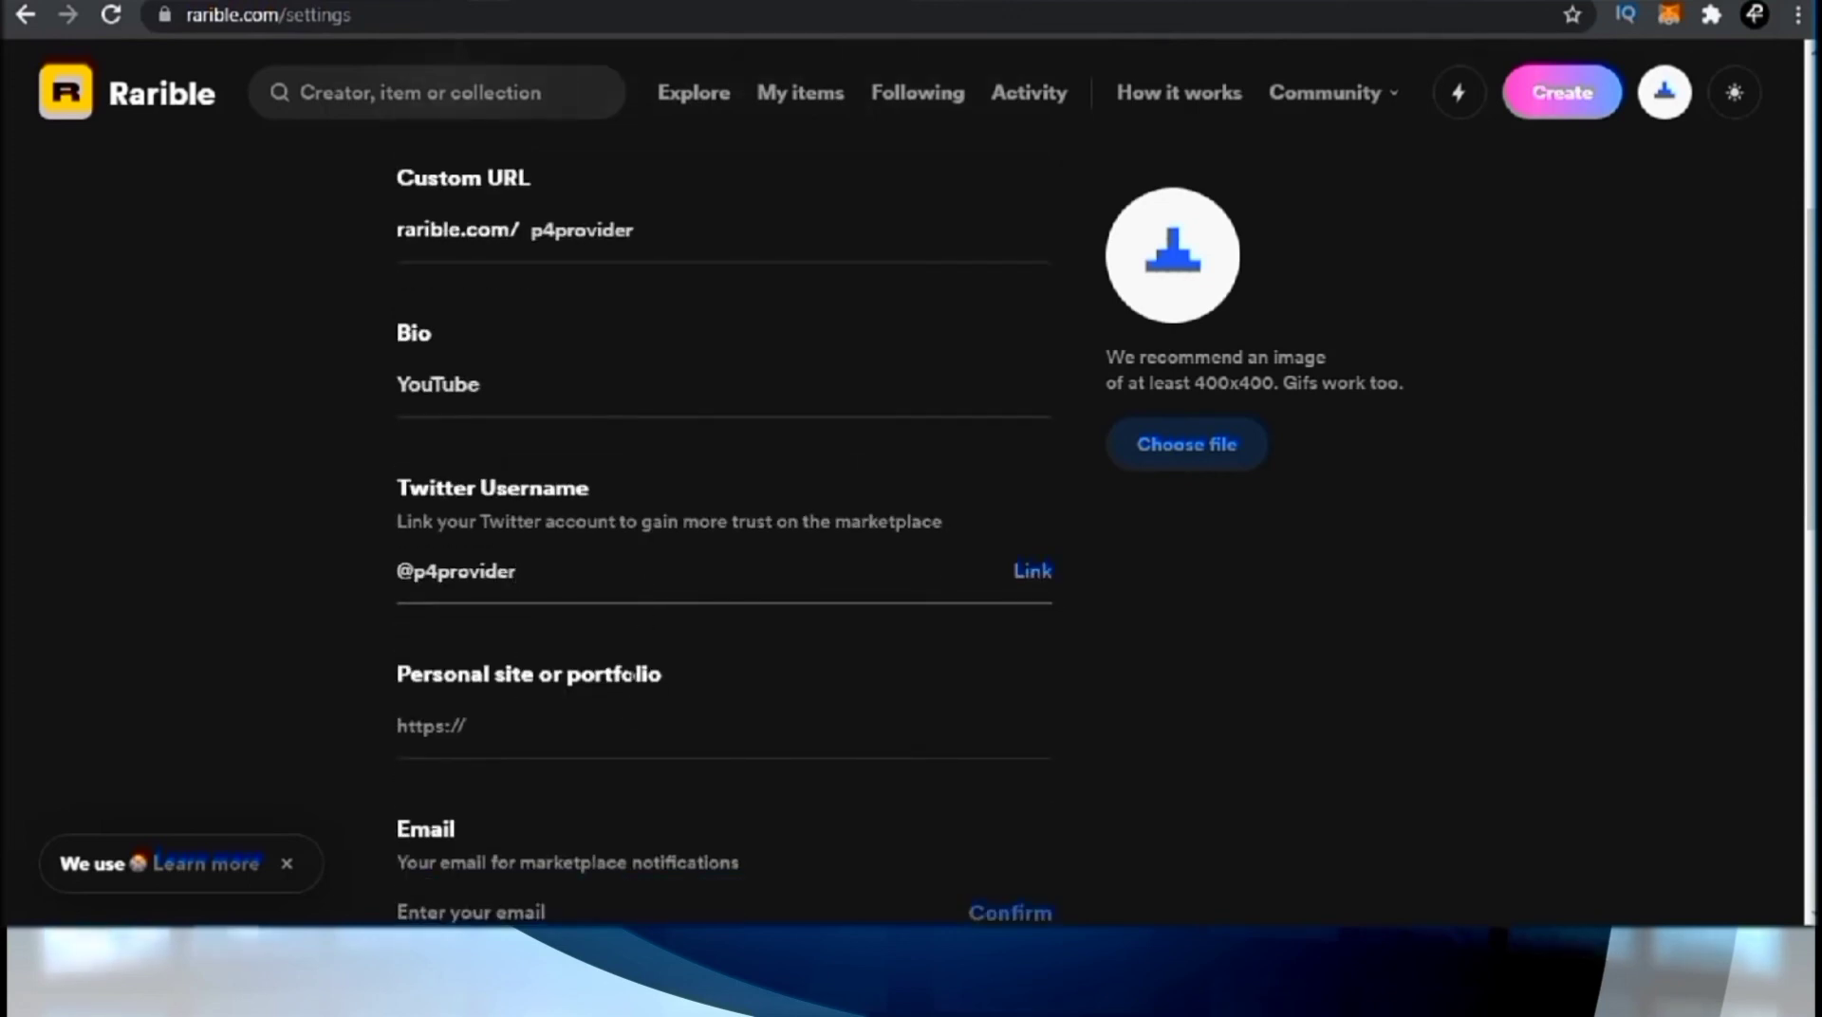
scroll(977, 688, up, 3)
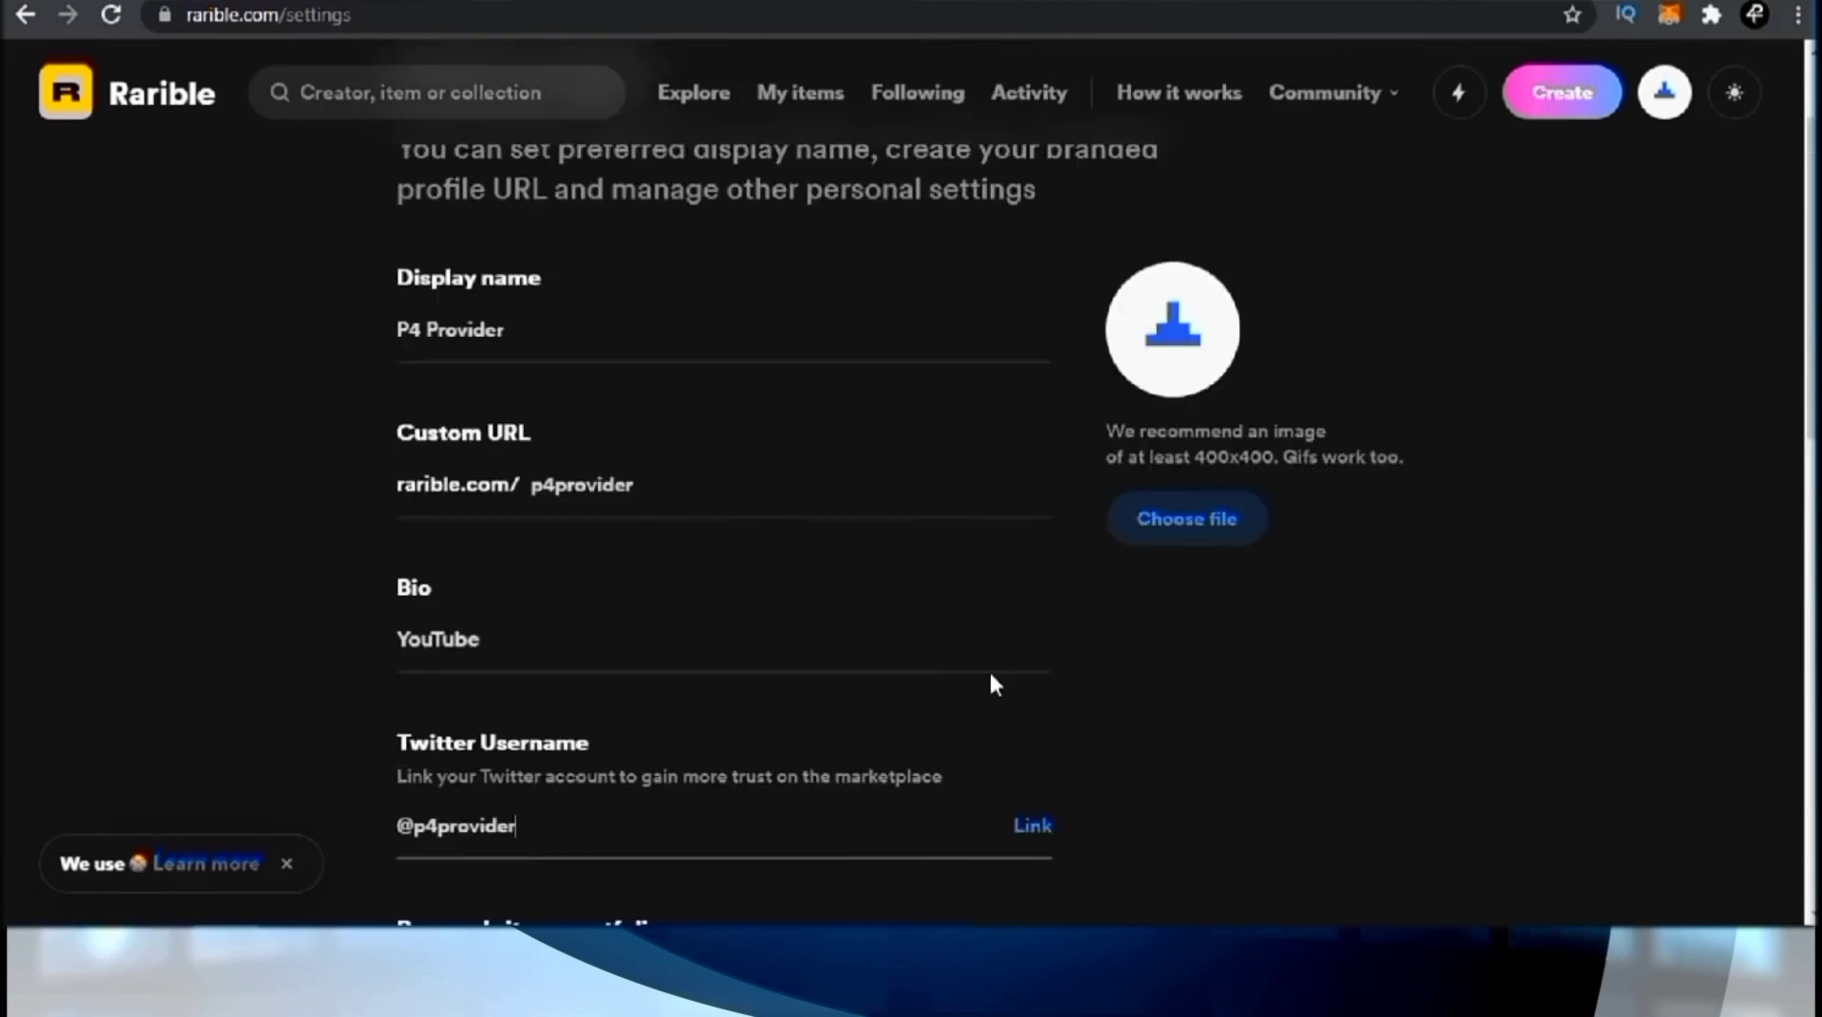
scroll(1139, 676, down, 2)
scroll(1081, 707, down, 1)
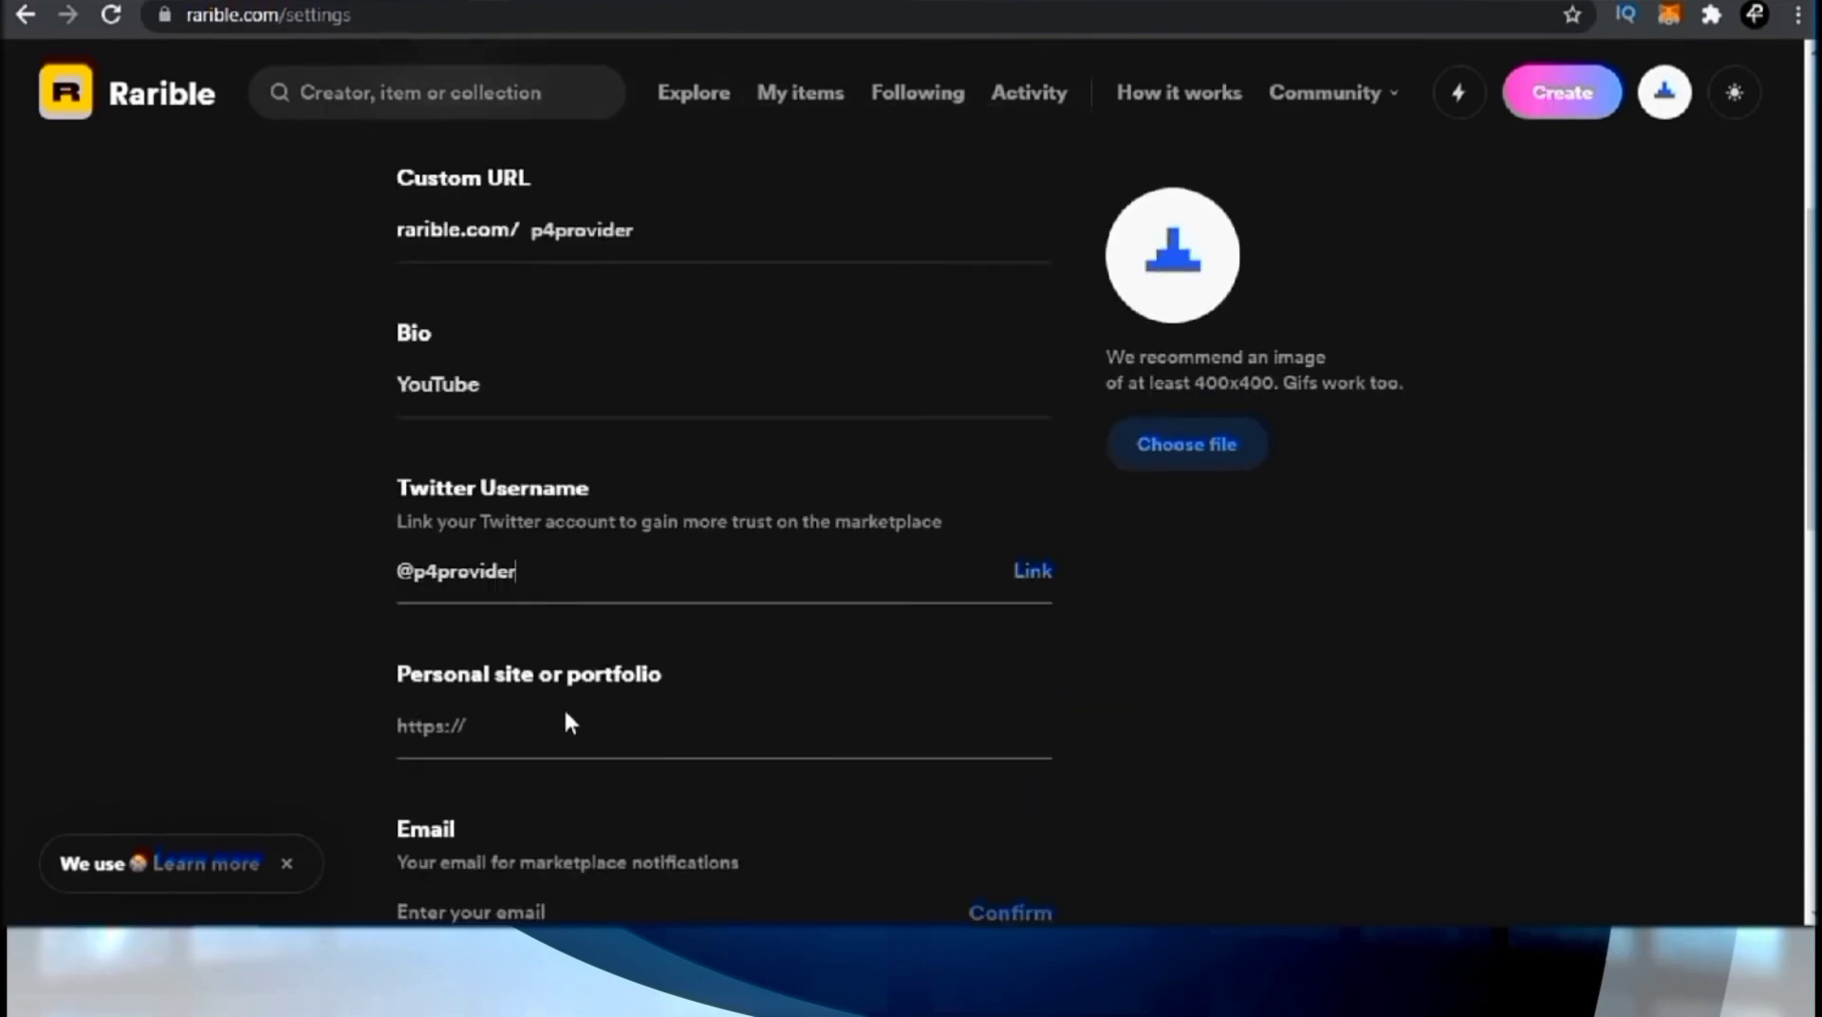
Step: Enter p4provider.com as the personal site, leave the email empty, and try to update the profile
scroll(562, 674, down, 2)
click(539, 595)
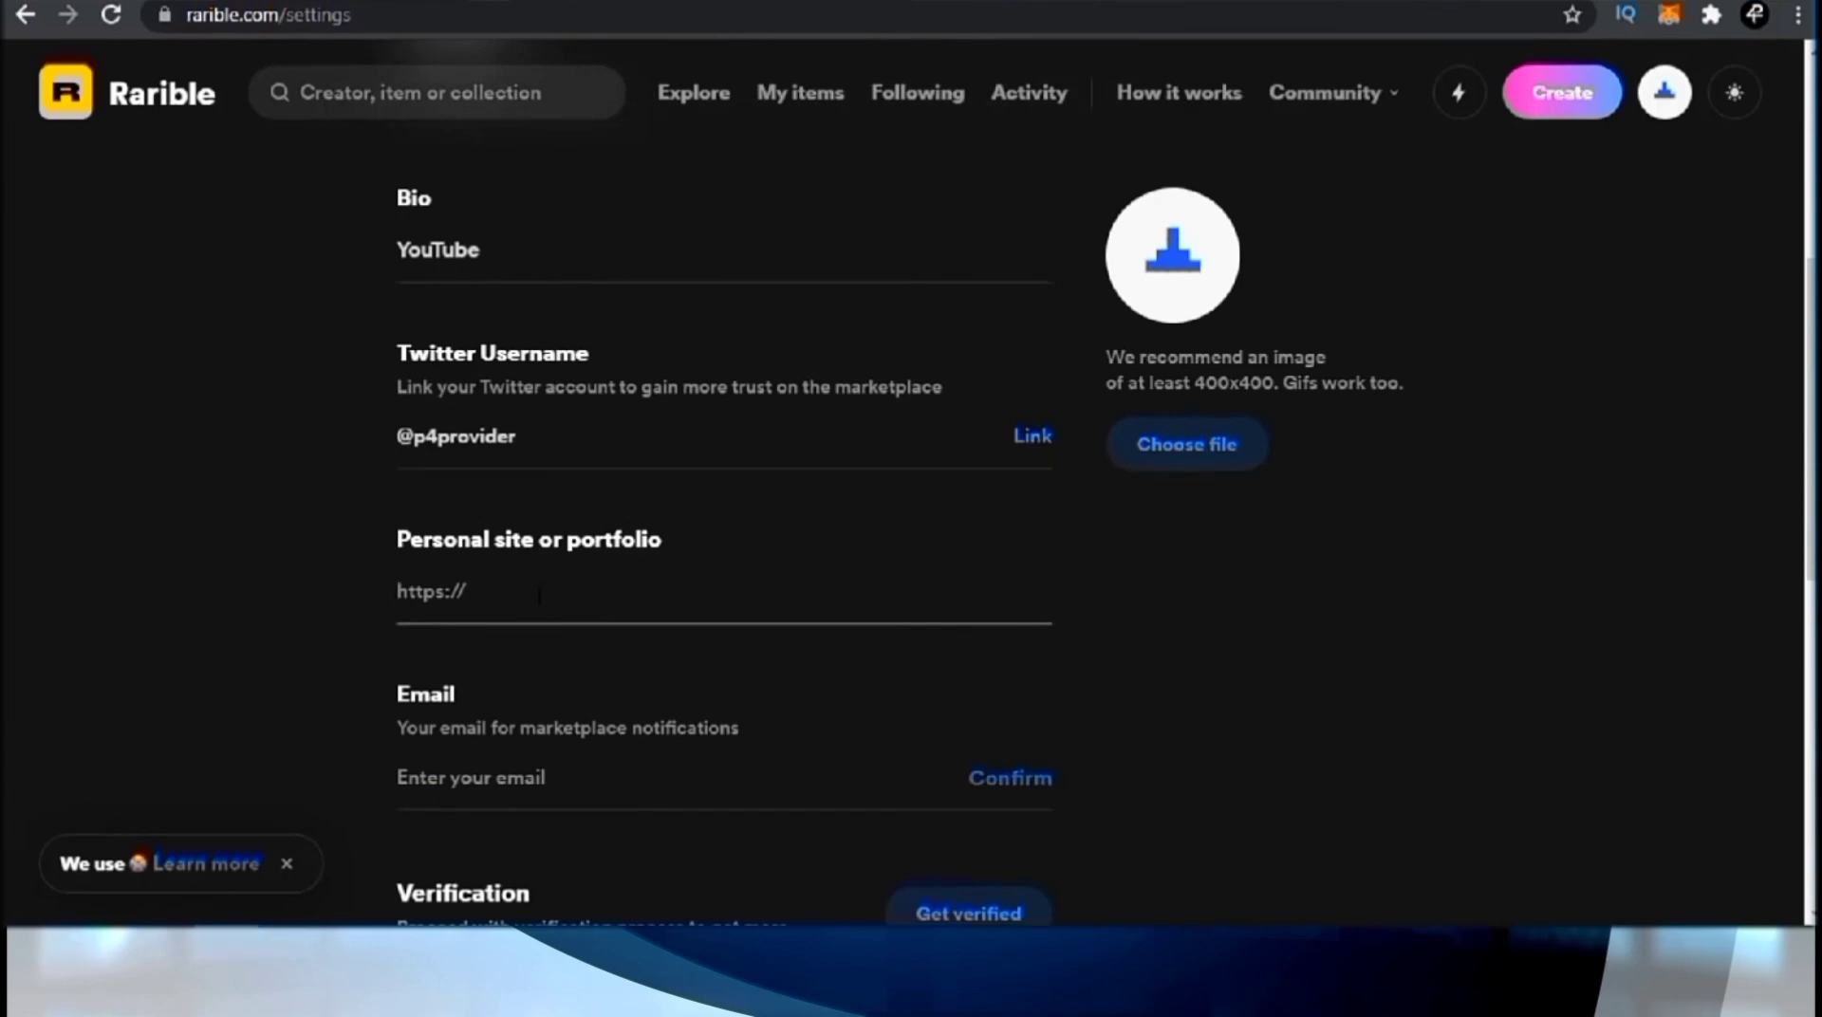
text(P4provider.com)
scroll(1297, 771, down, 3)
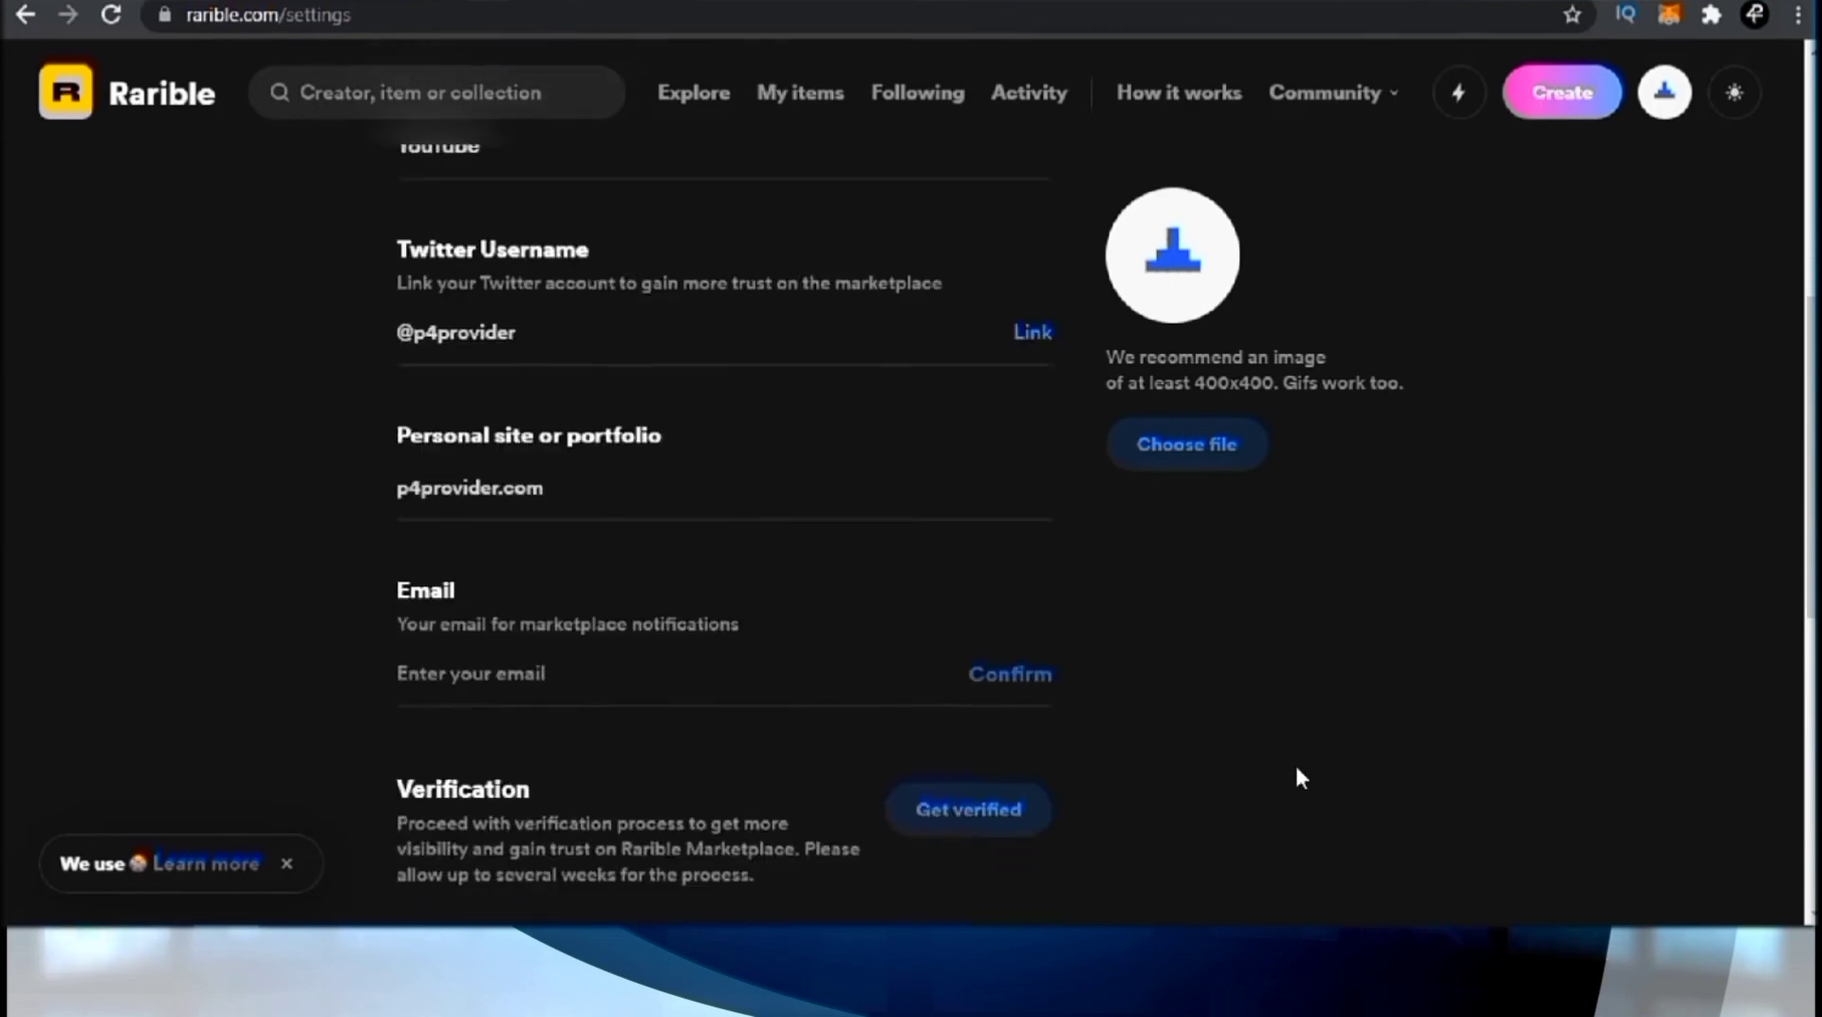
click(663, 511)
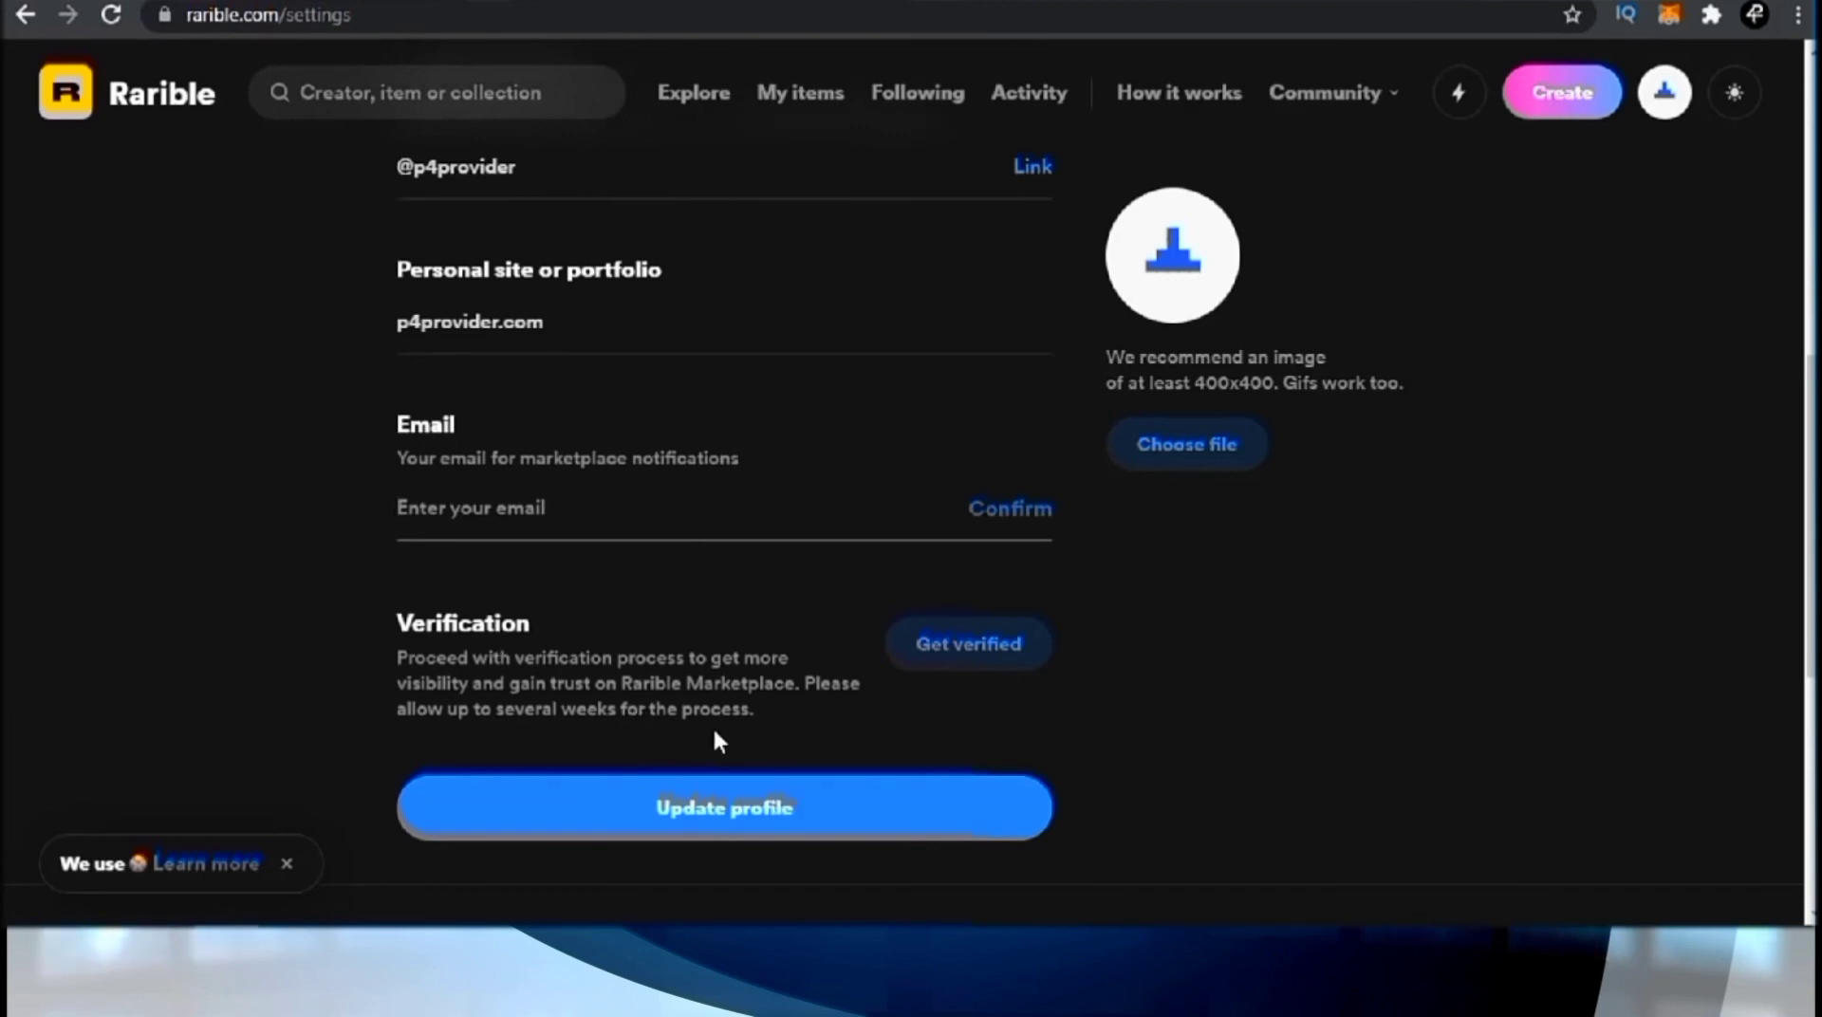
click(739, 833)
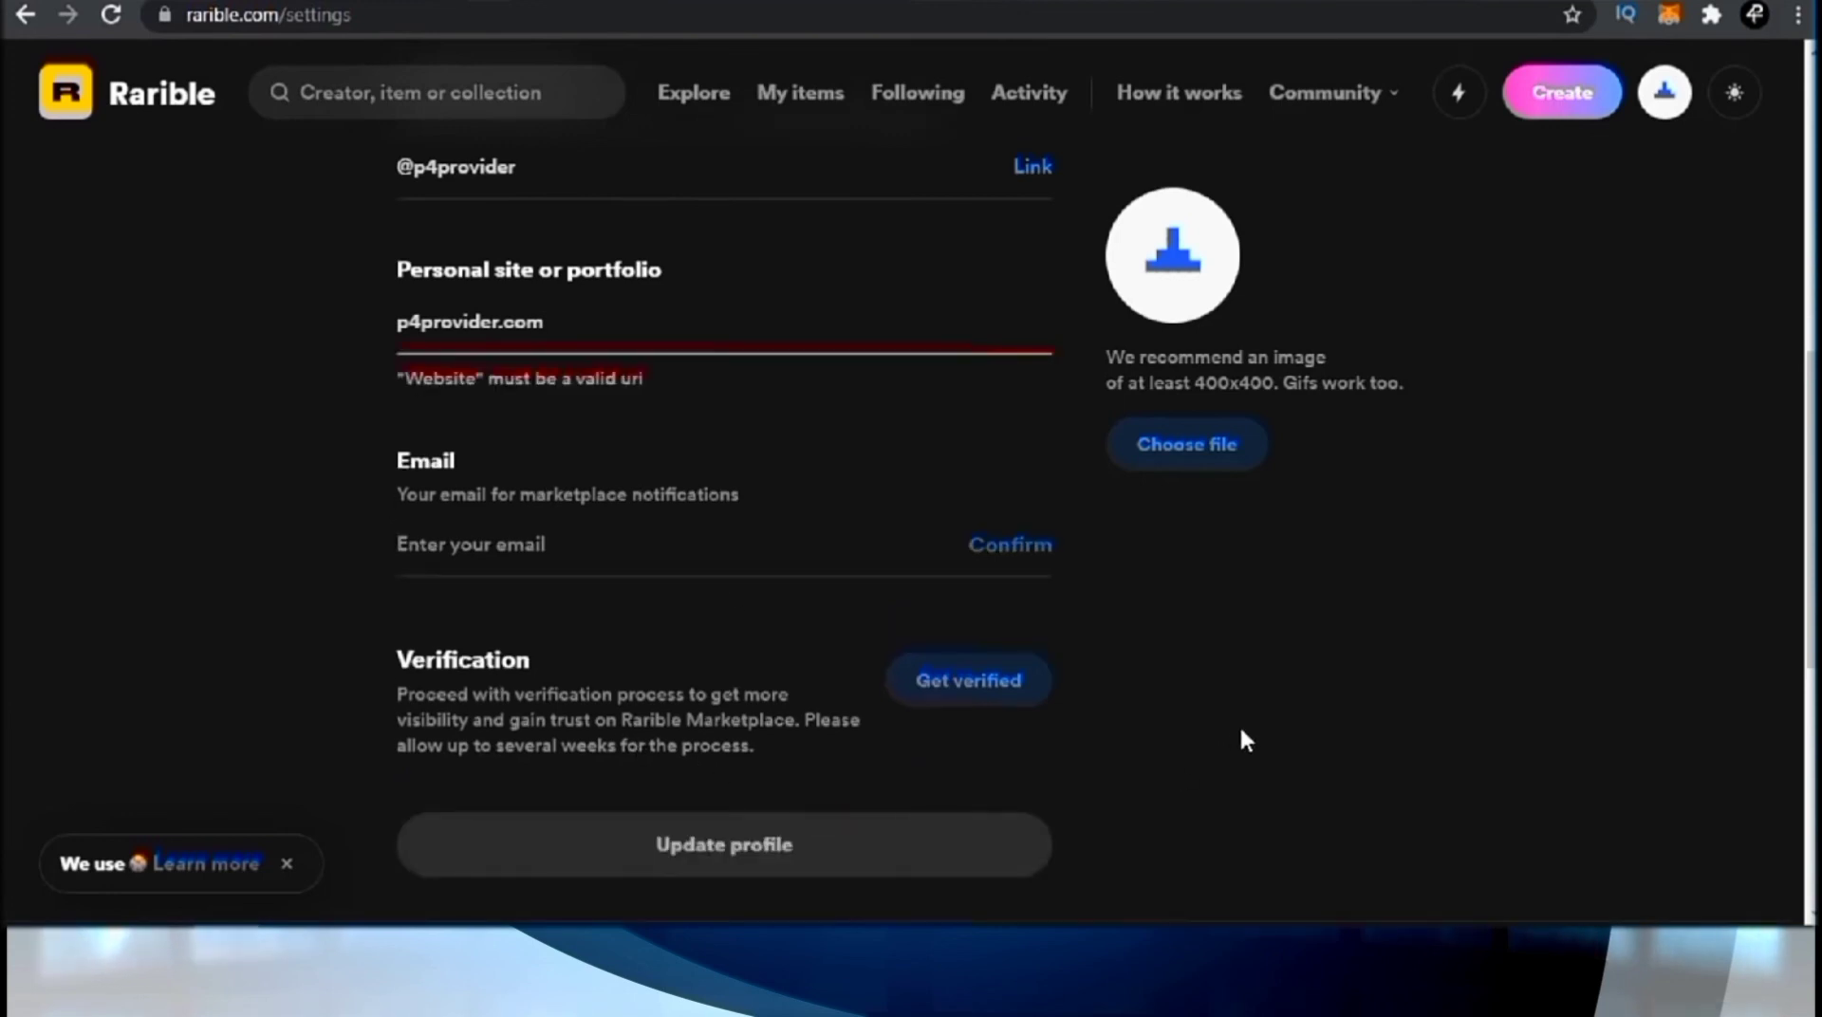
scroll(1241, 736, up, 3)
click(406, 589)
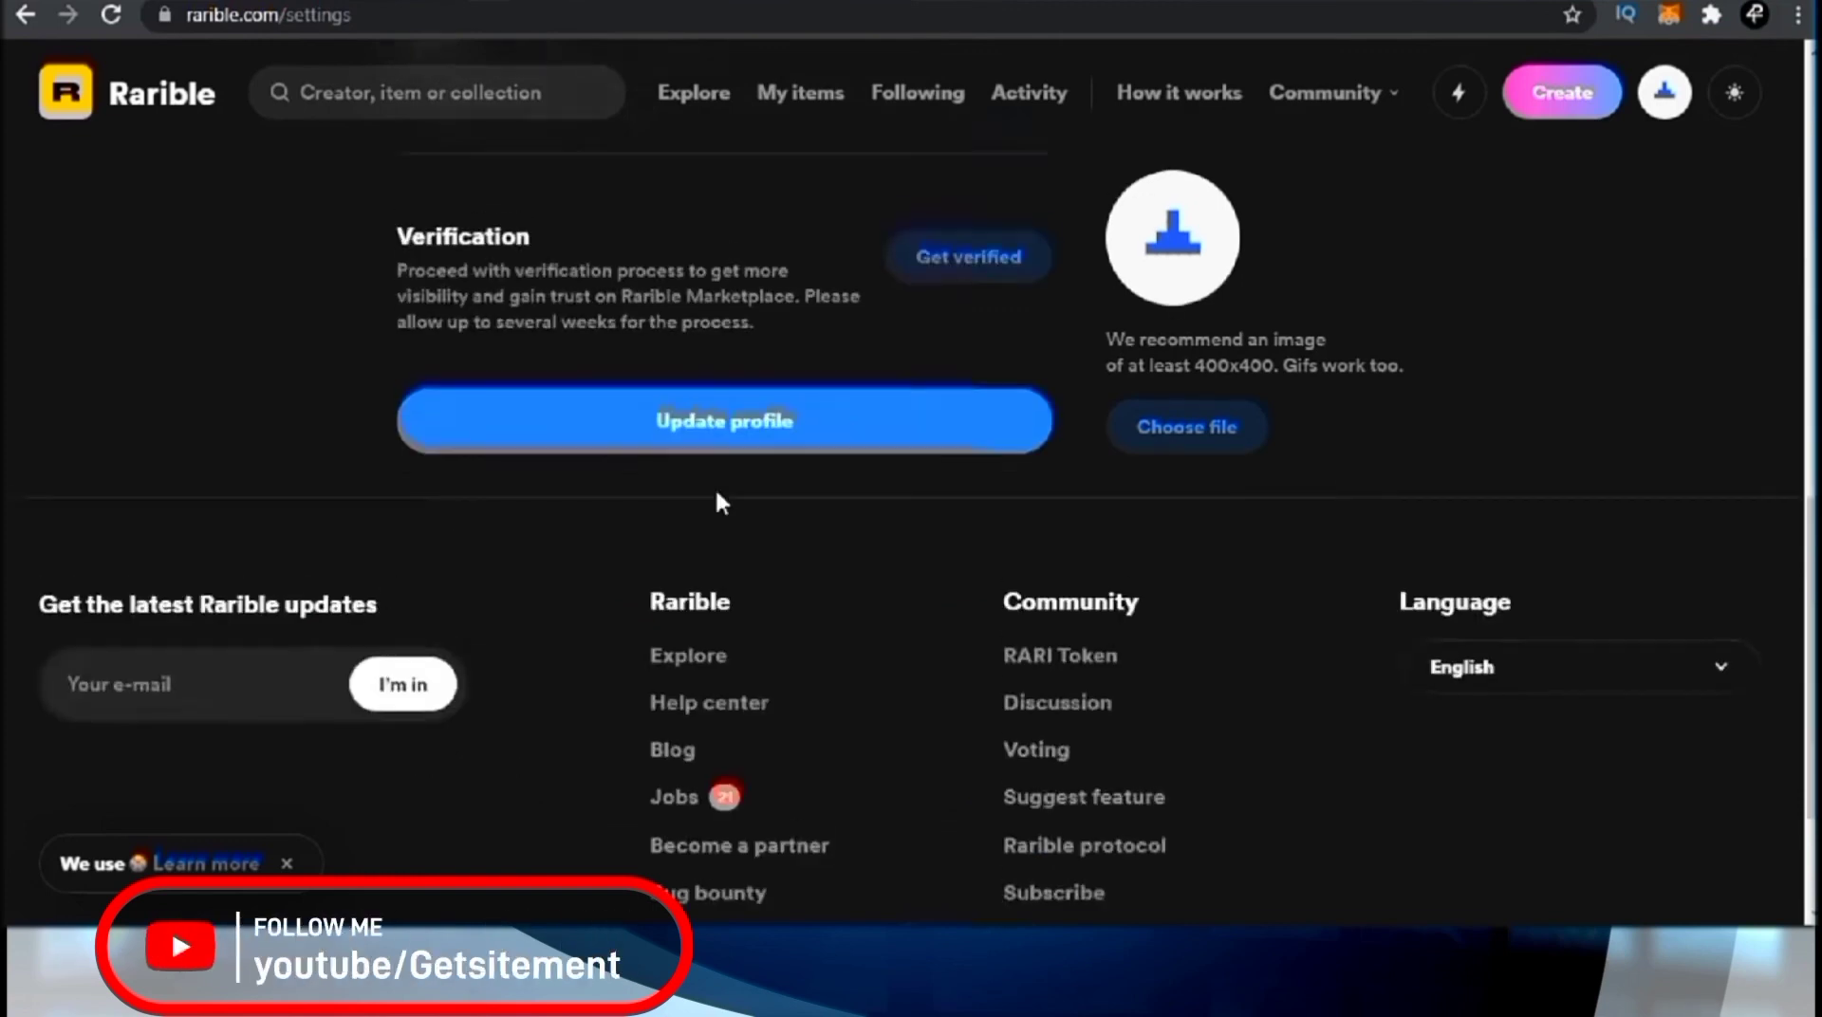
scroll(718, 500, up, 3)
click(801, 677)
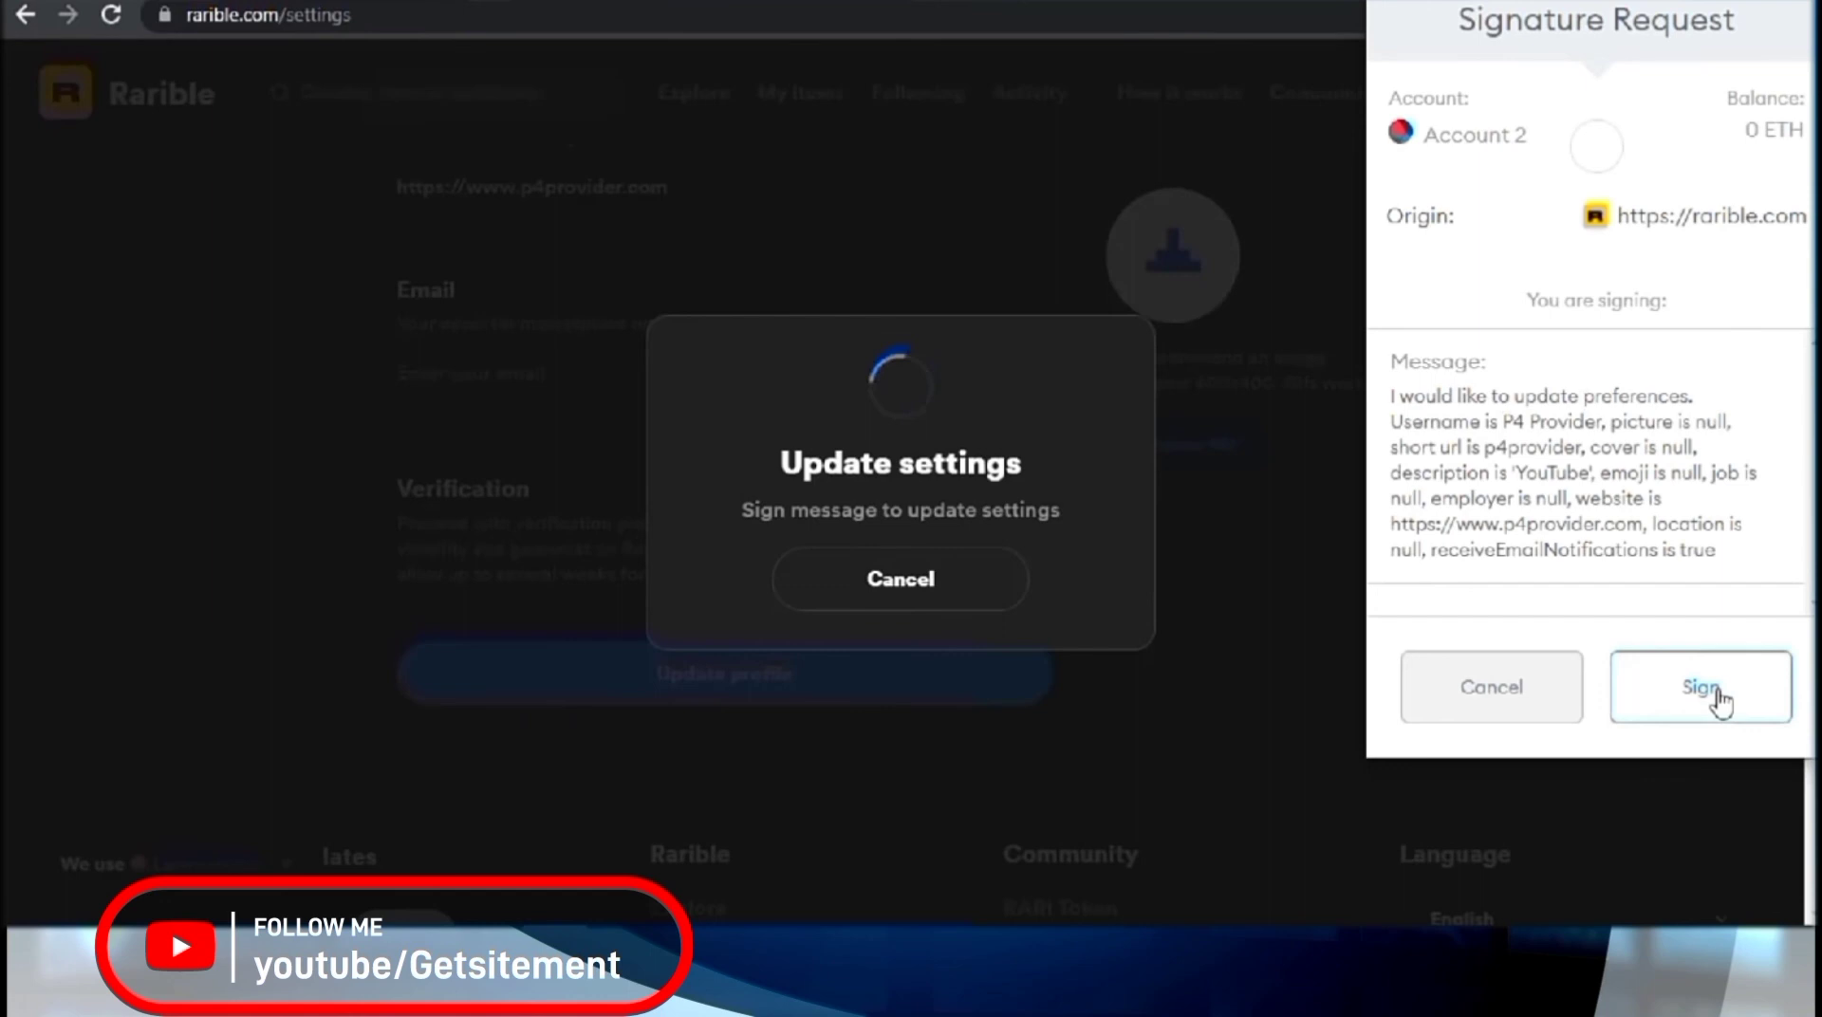
click(1700, 687)
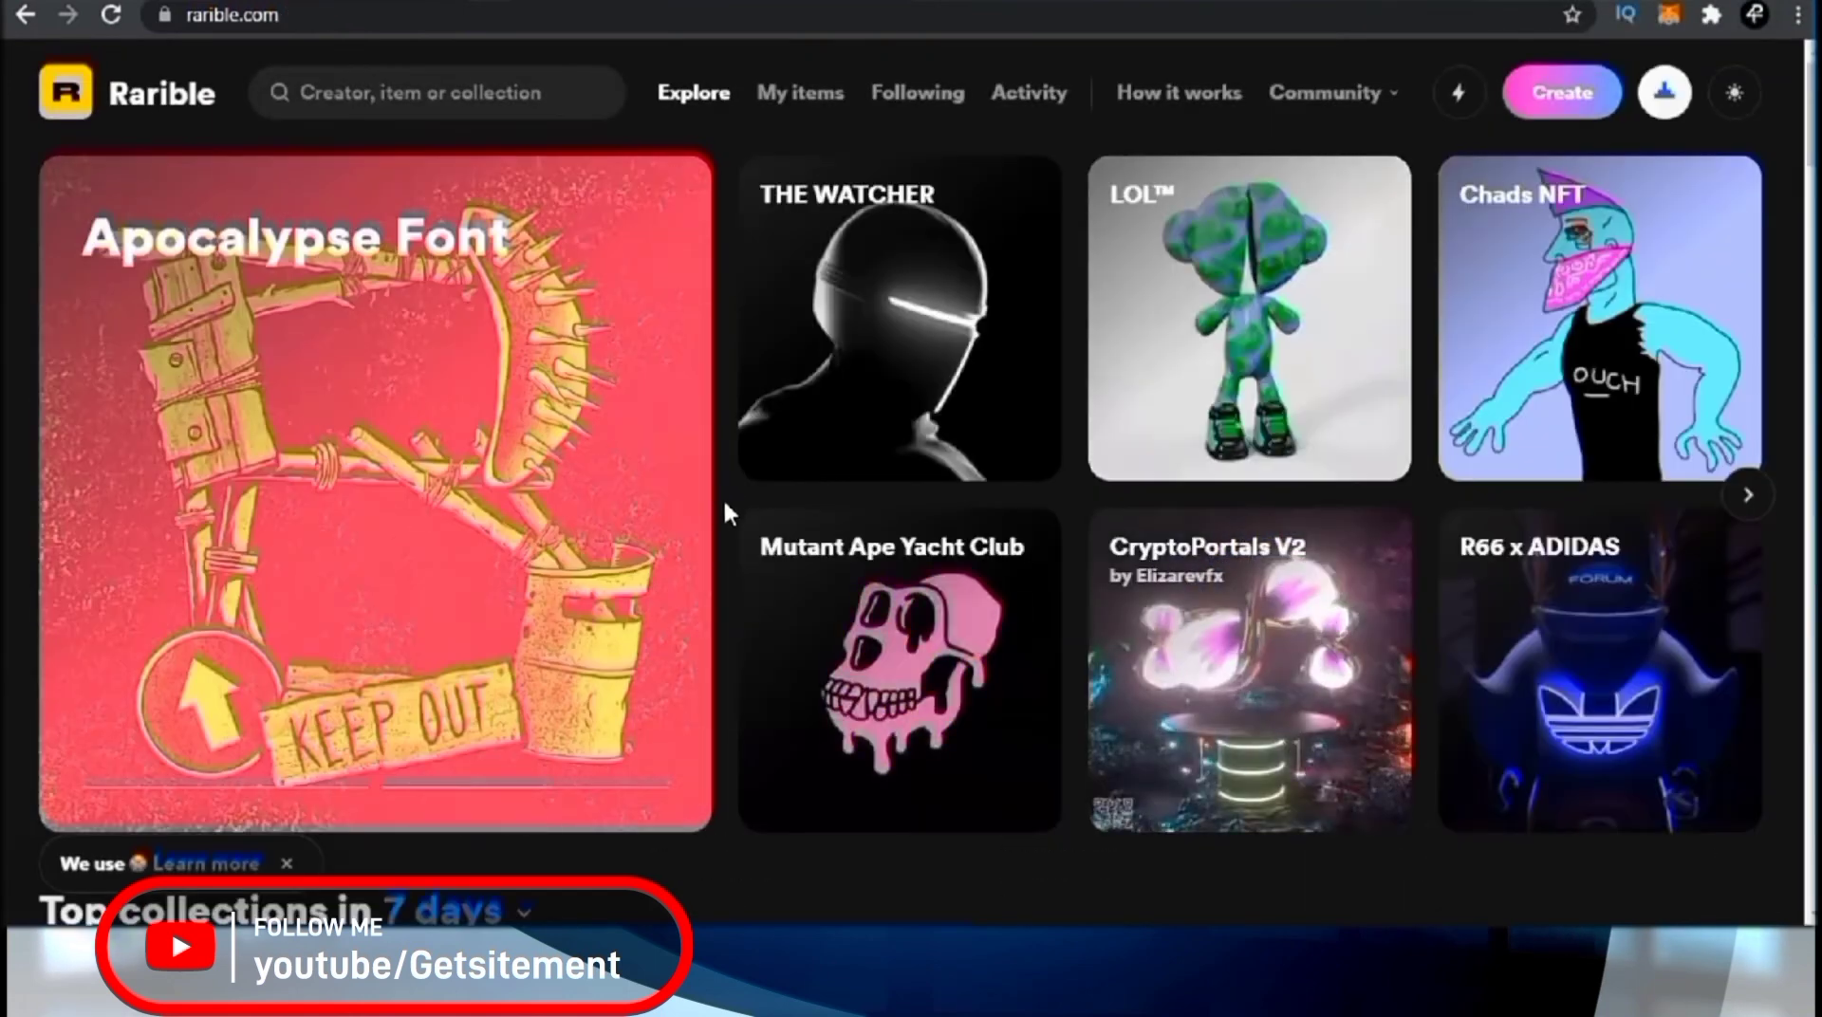
Step: Browse the marketplace's home page, looking through the hot bids, top sellers, live auctions, hot collections and Explore listings
scroll(725, 504, down, 10)
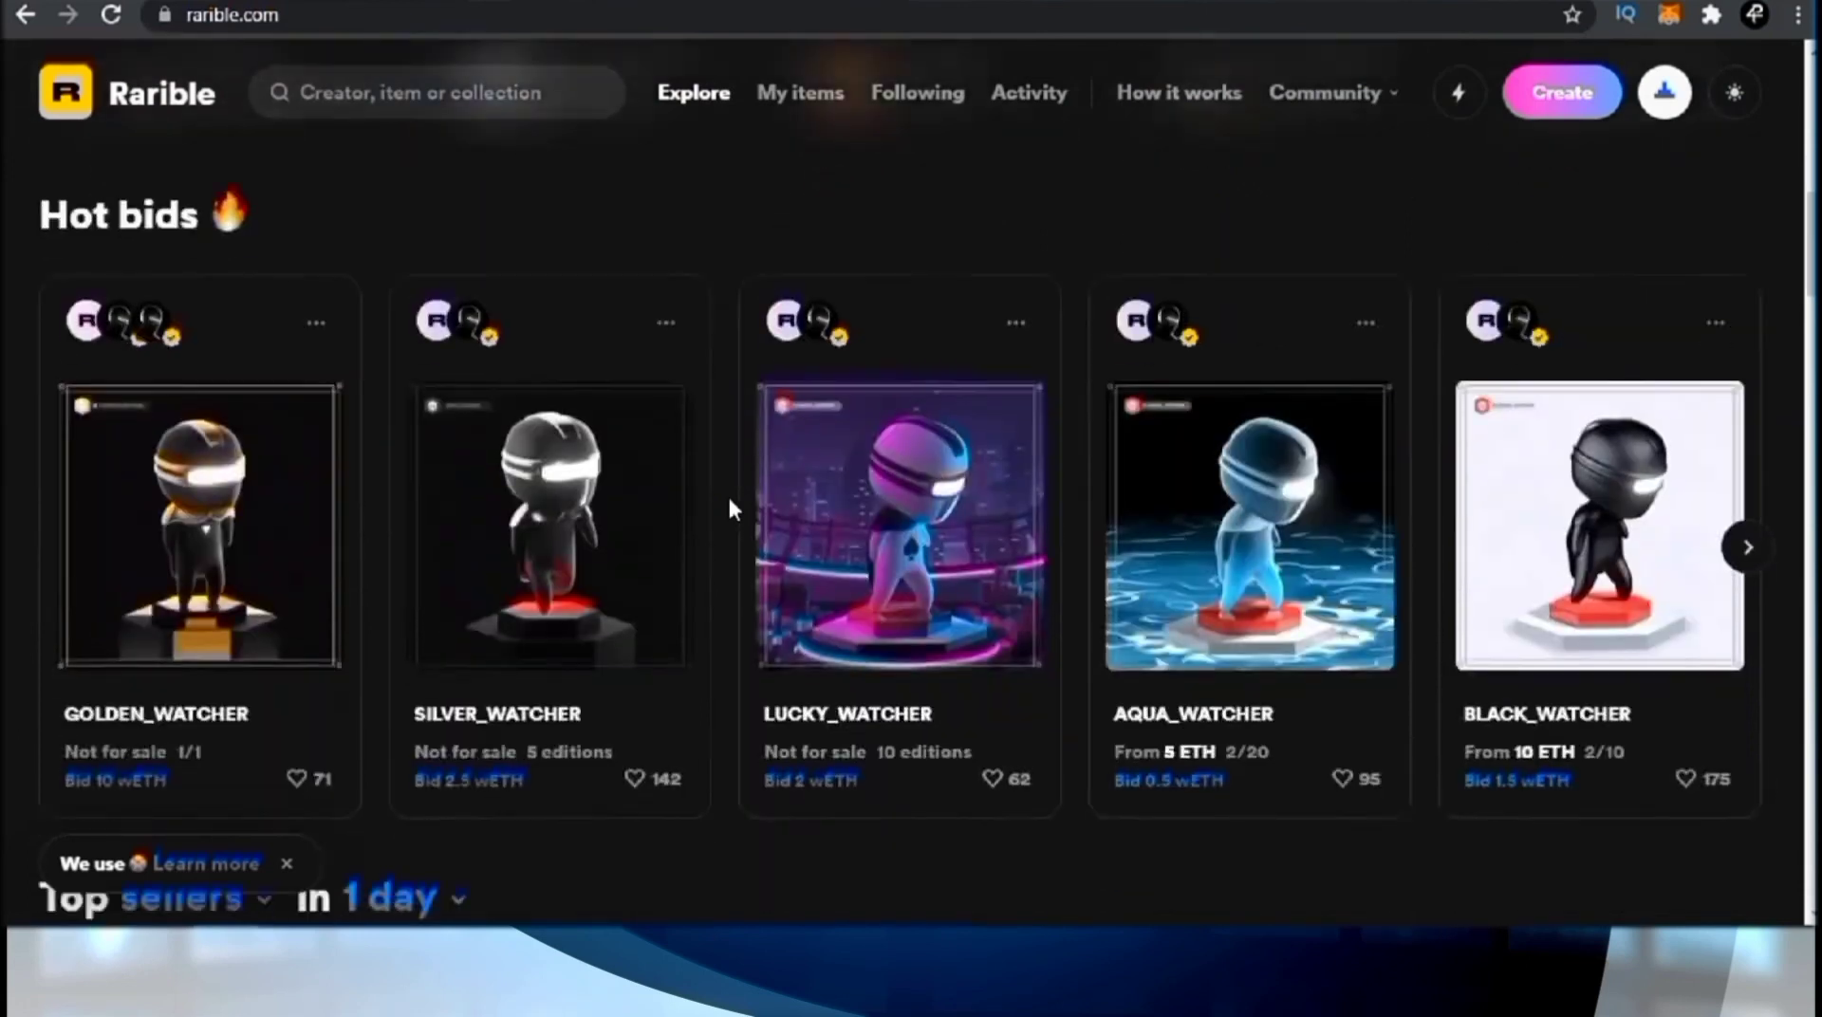
scroll(729, 509, down, 8)
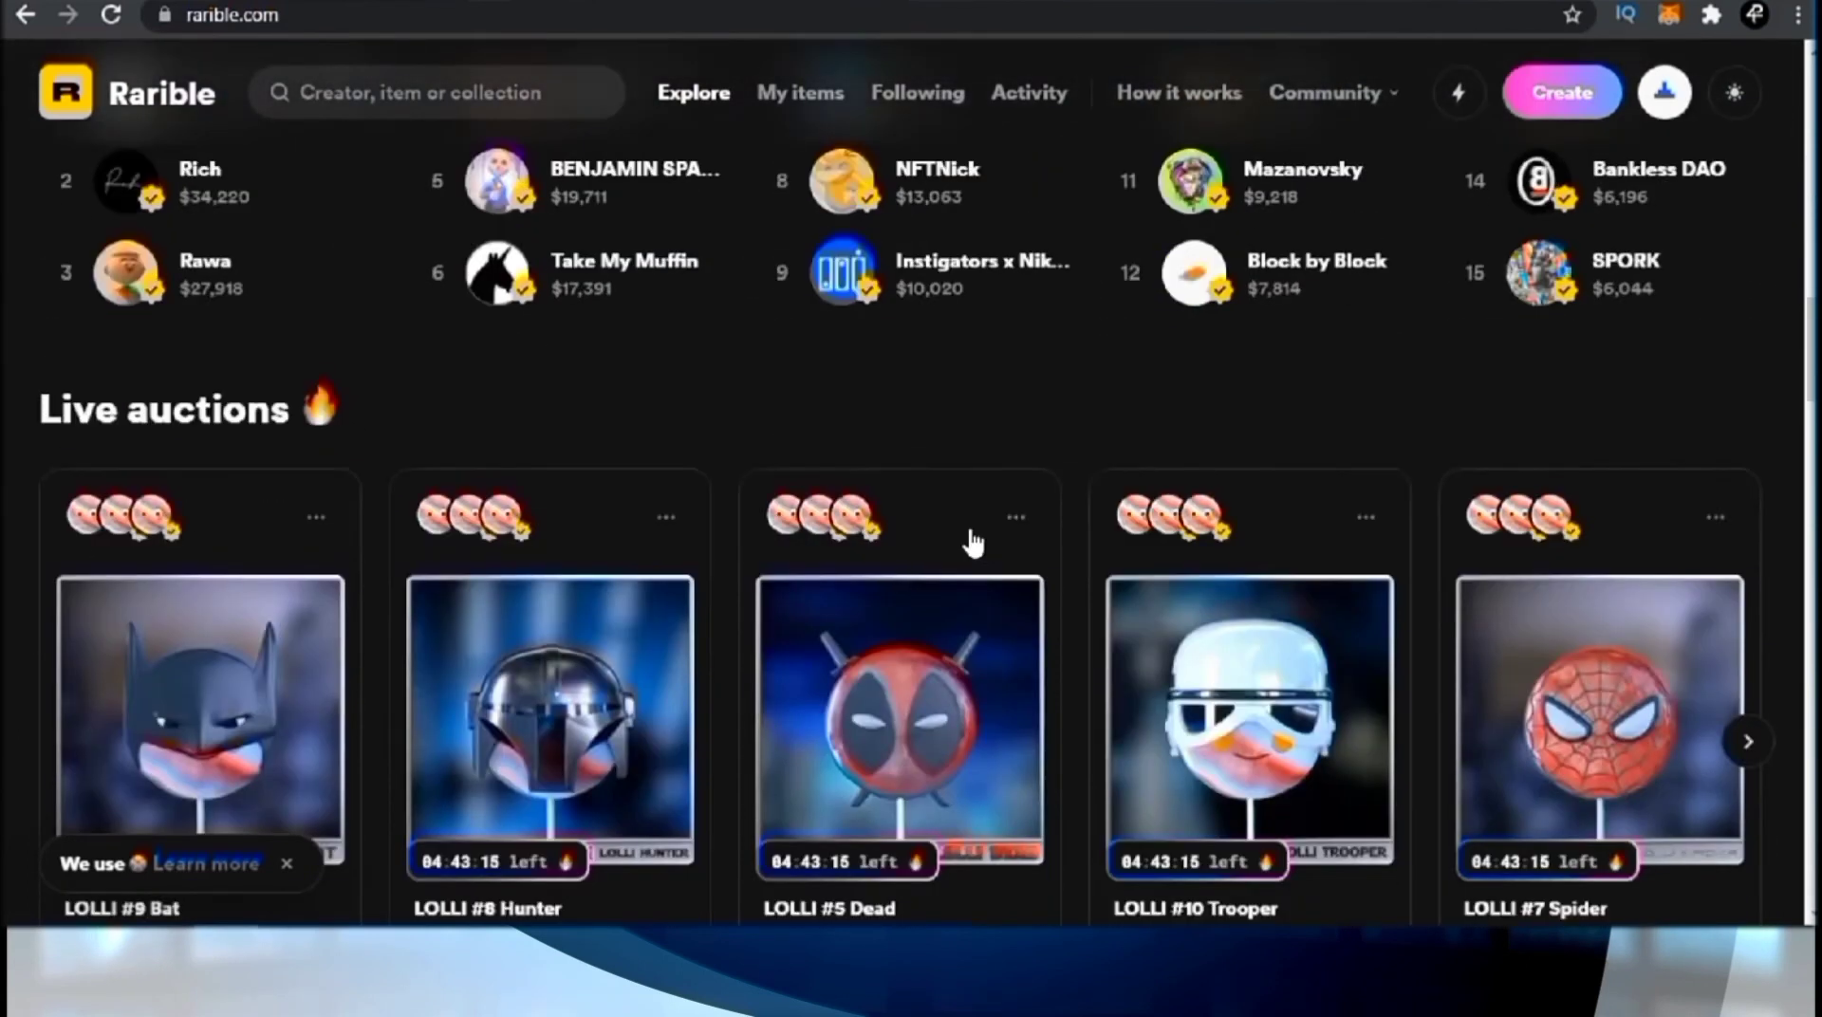
scroll(714, 513, down, 15)
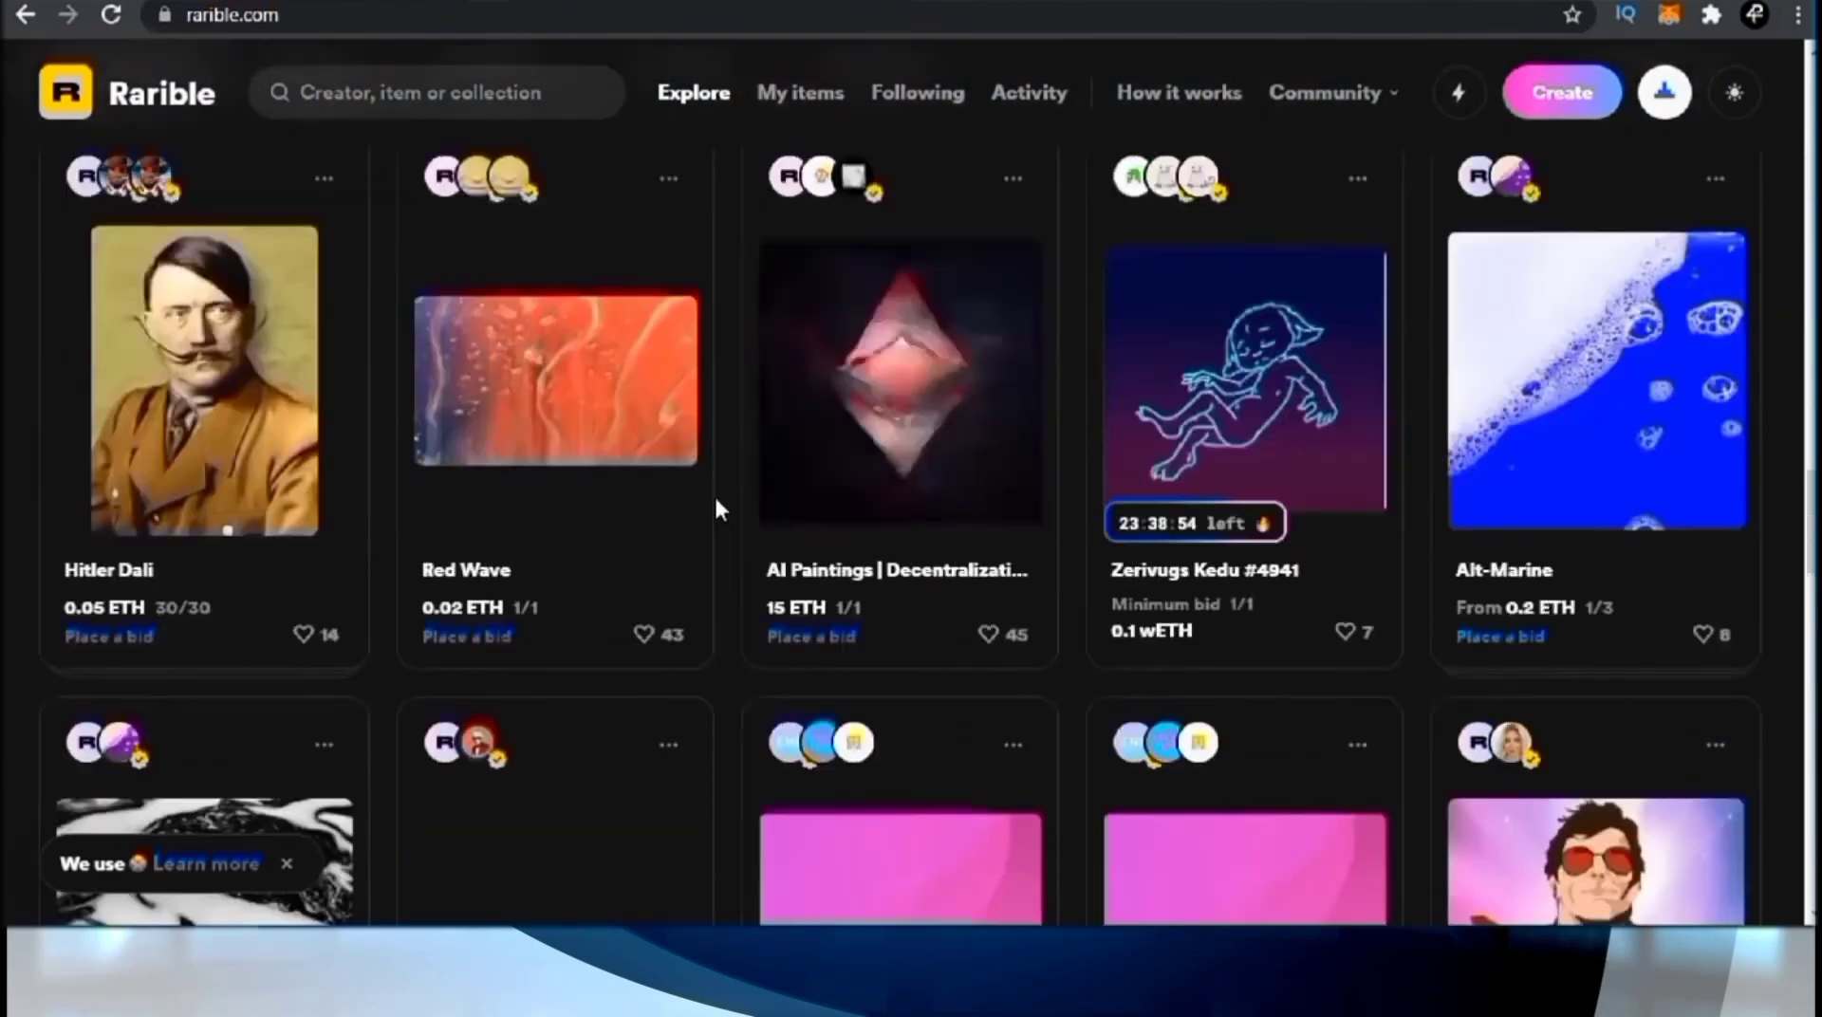
scroll(713, 503, up, 5)
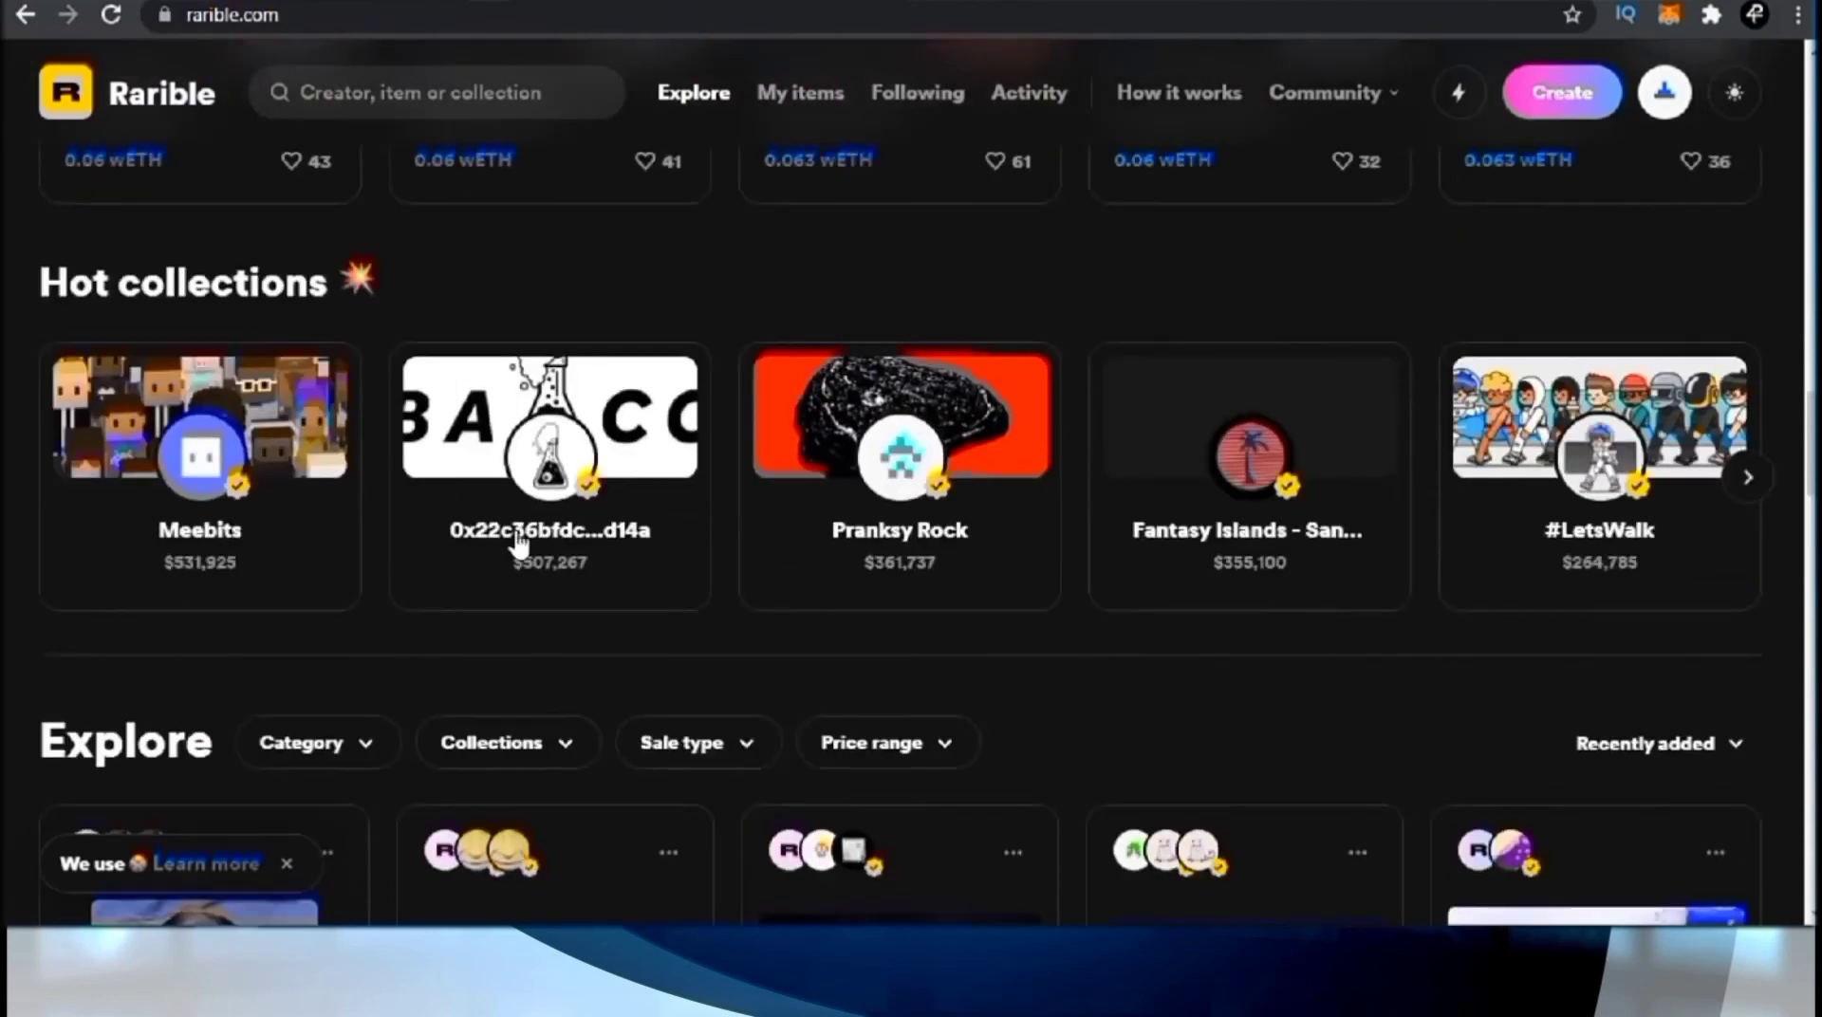
scroll(556, 538, up, 10)
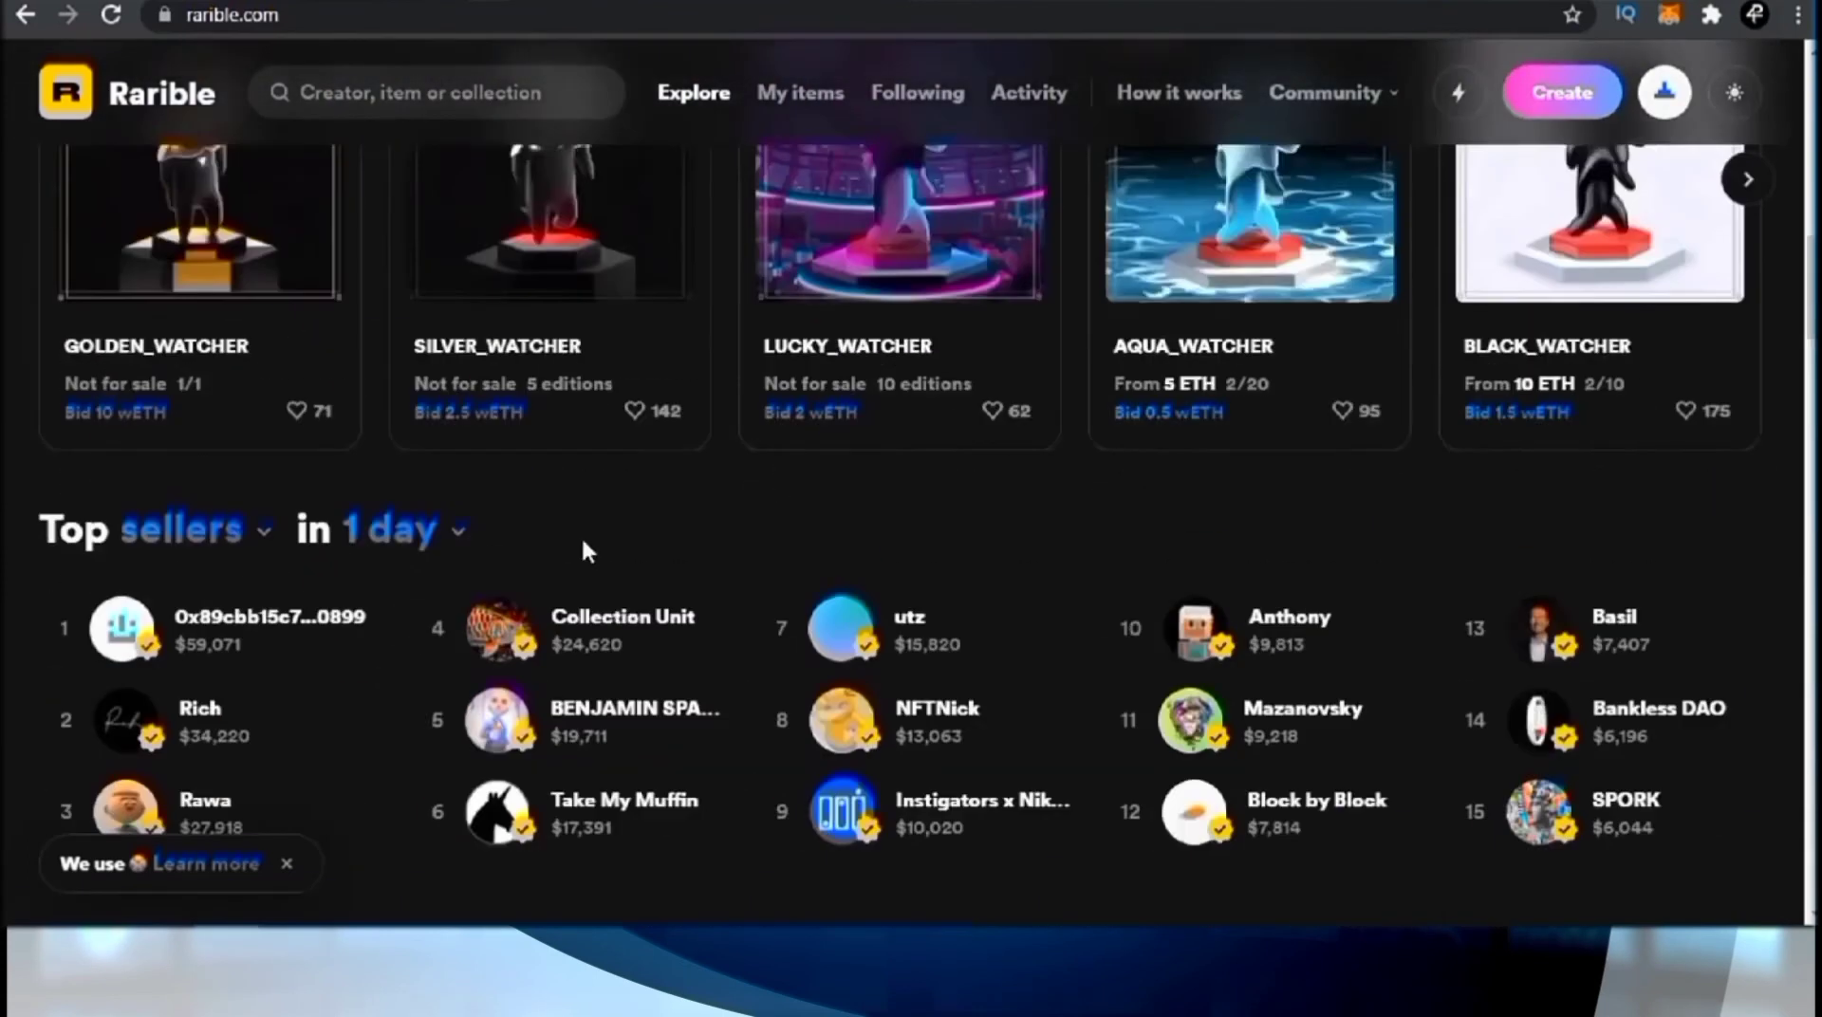
click(622, 619)
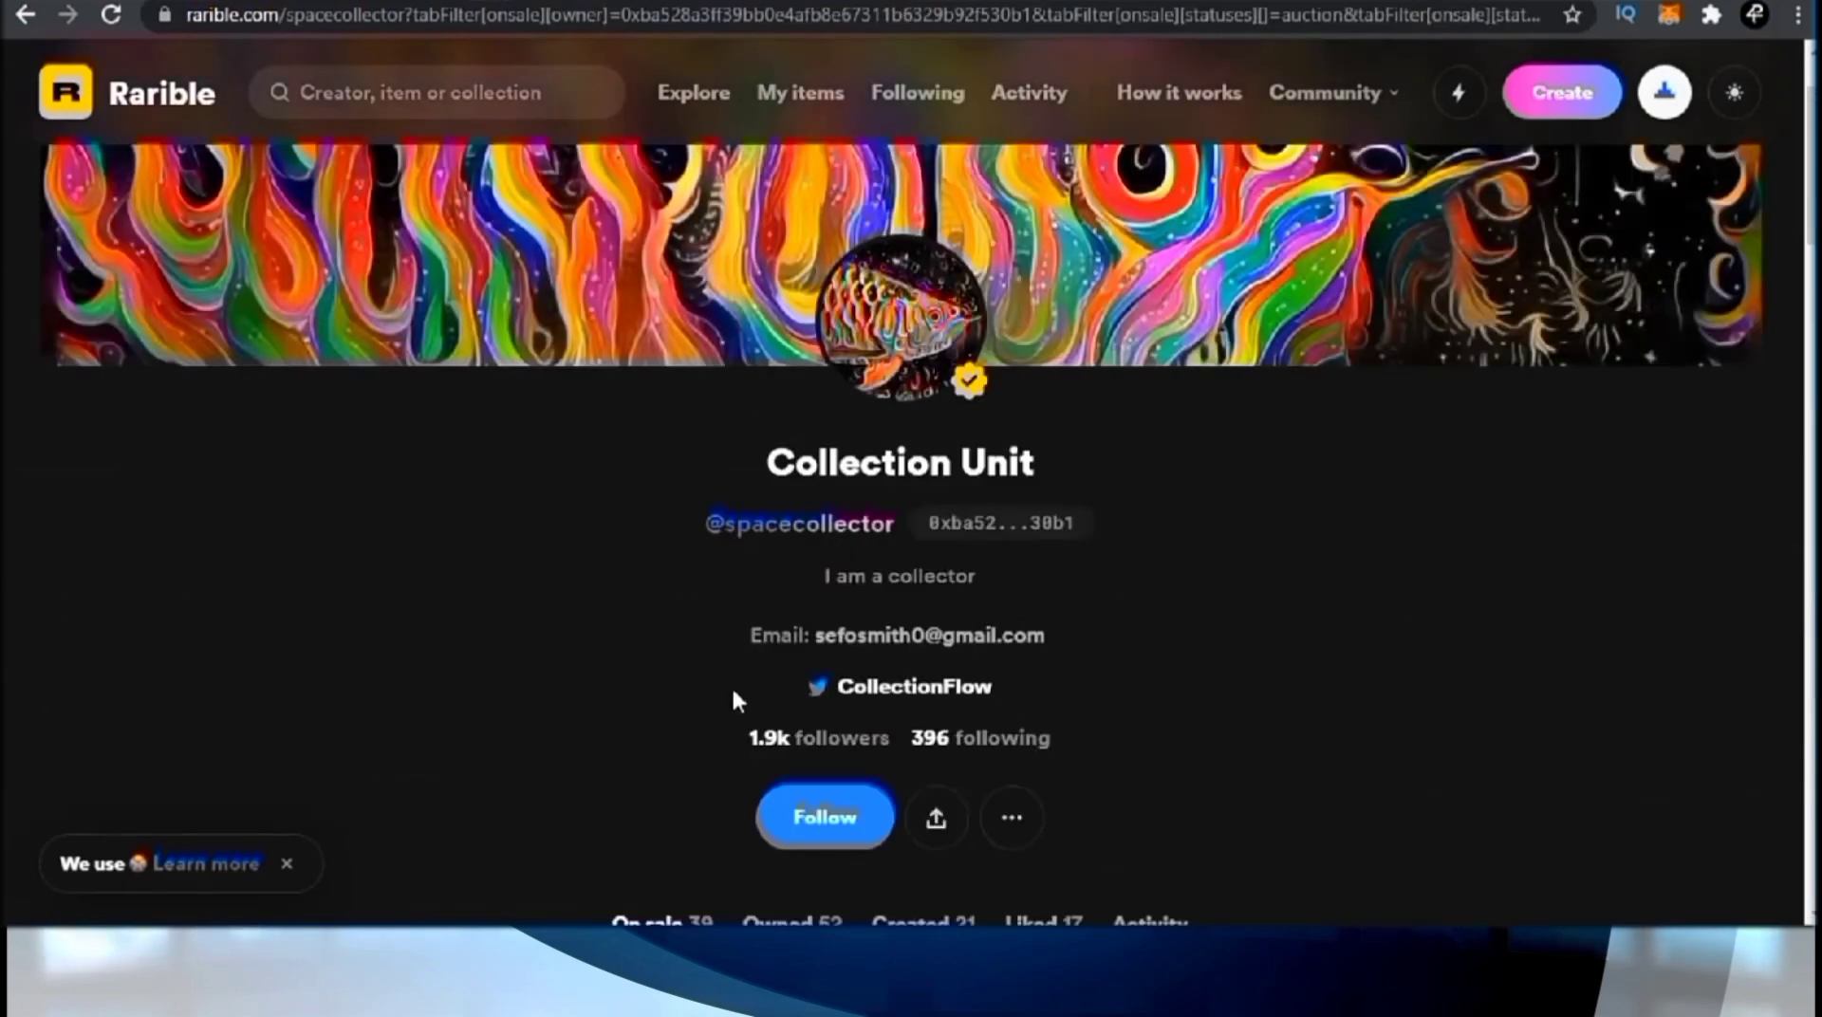
scroll(733, 701, down, 4)
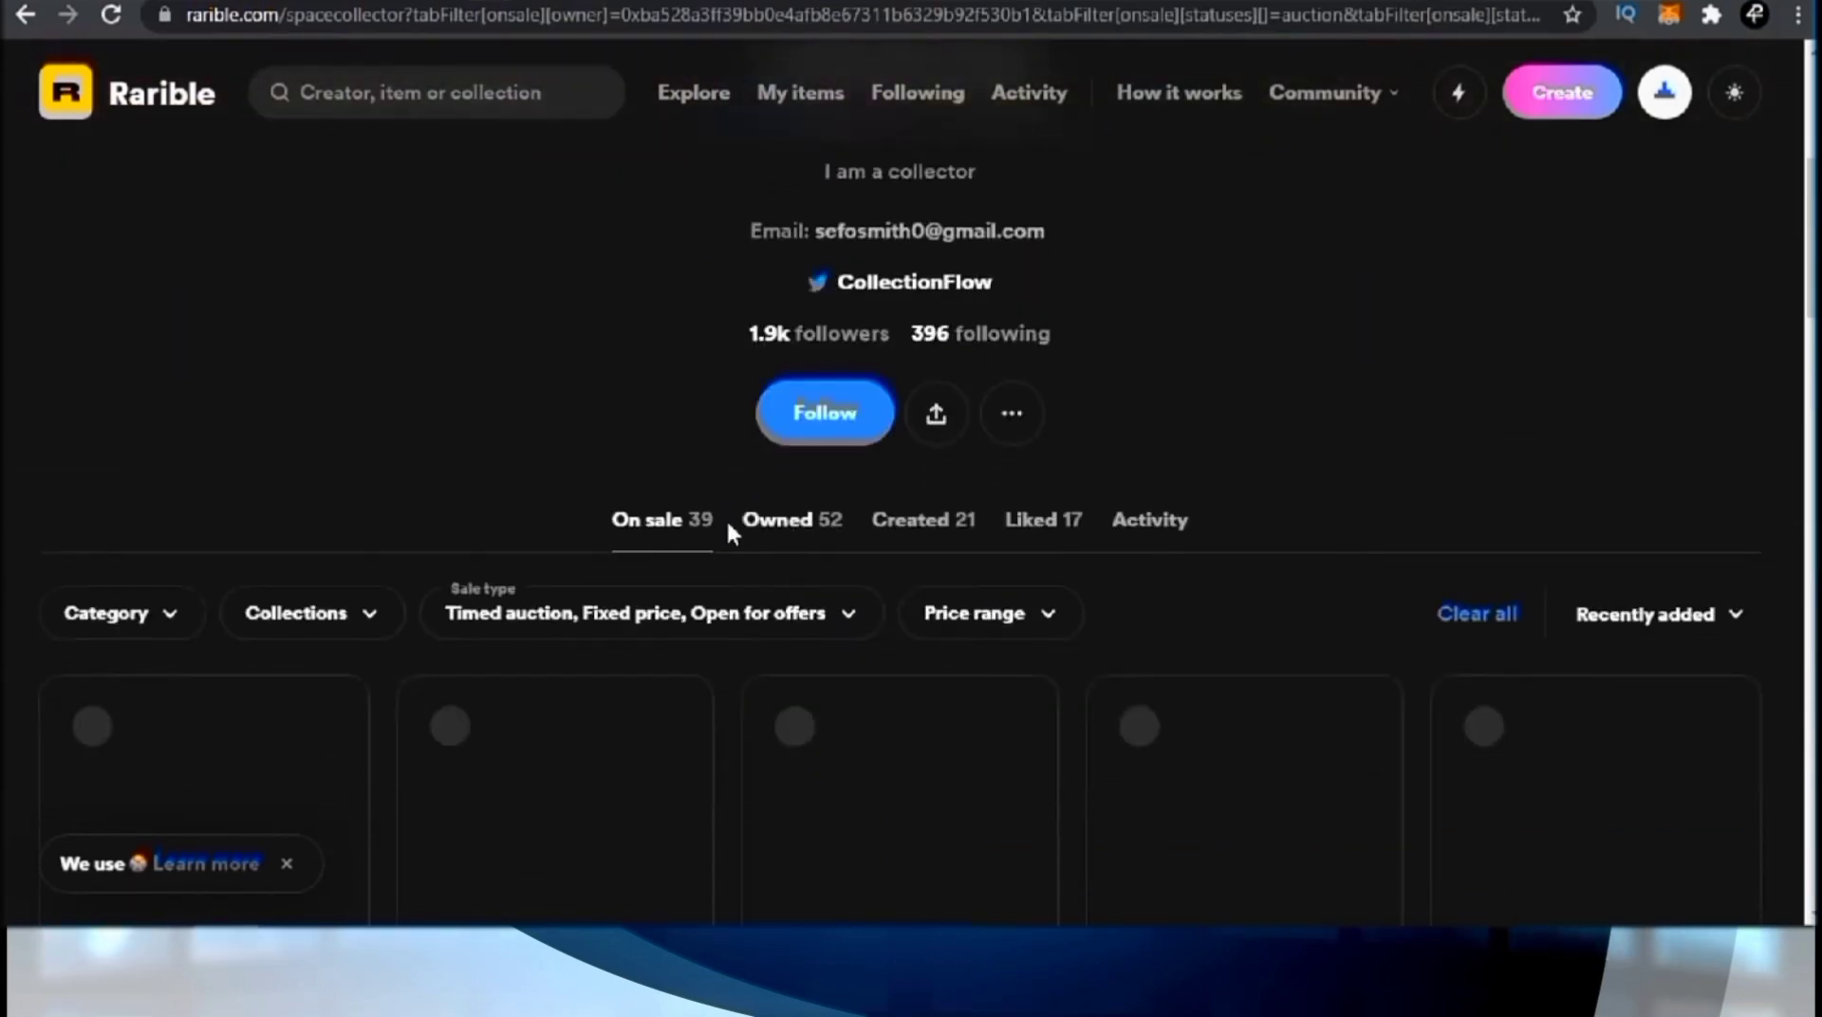
scroll(1125, 541, down, 1)
scroll(679, 521, down, 3)
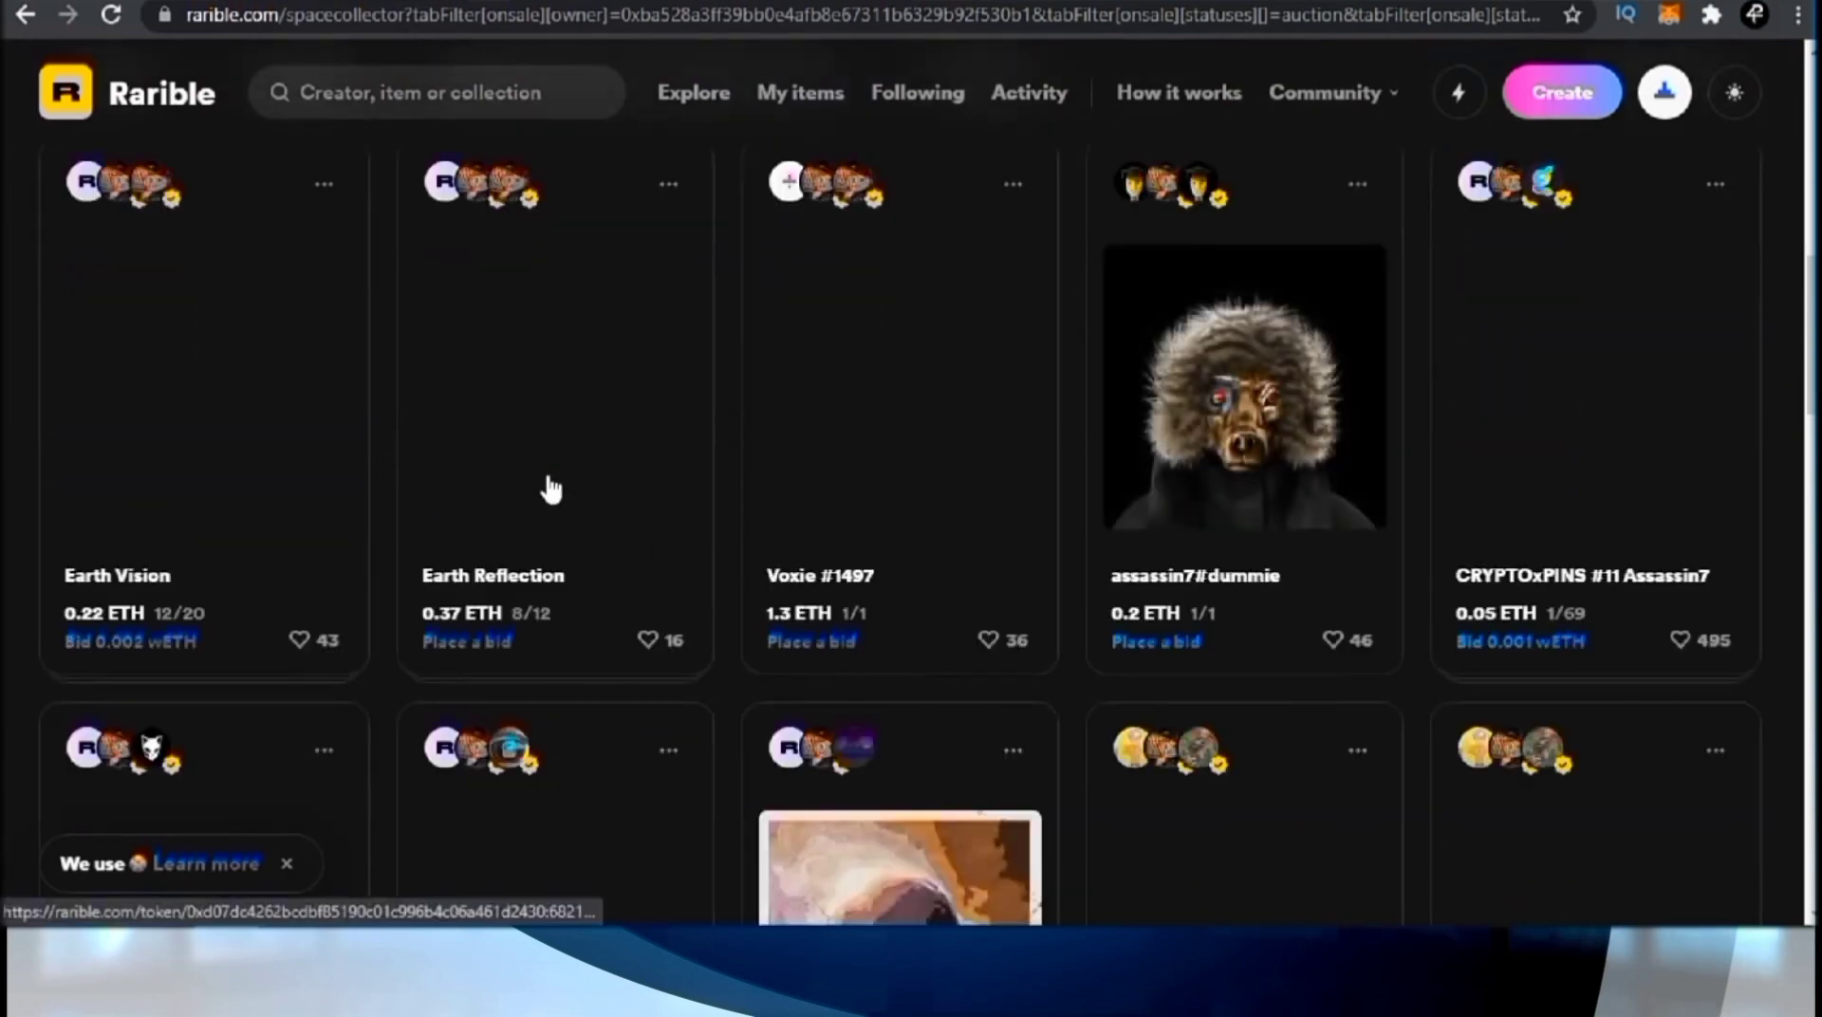
scroll(1091, 522, down, 1)
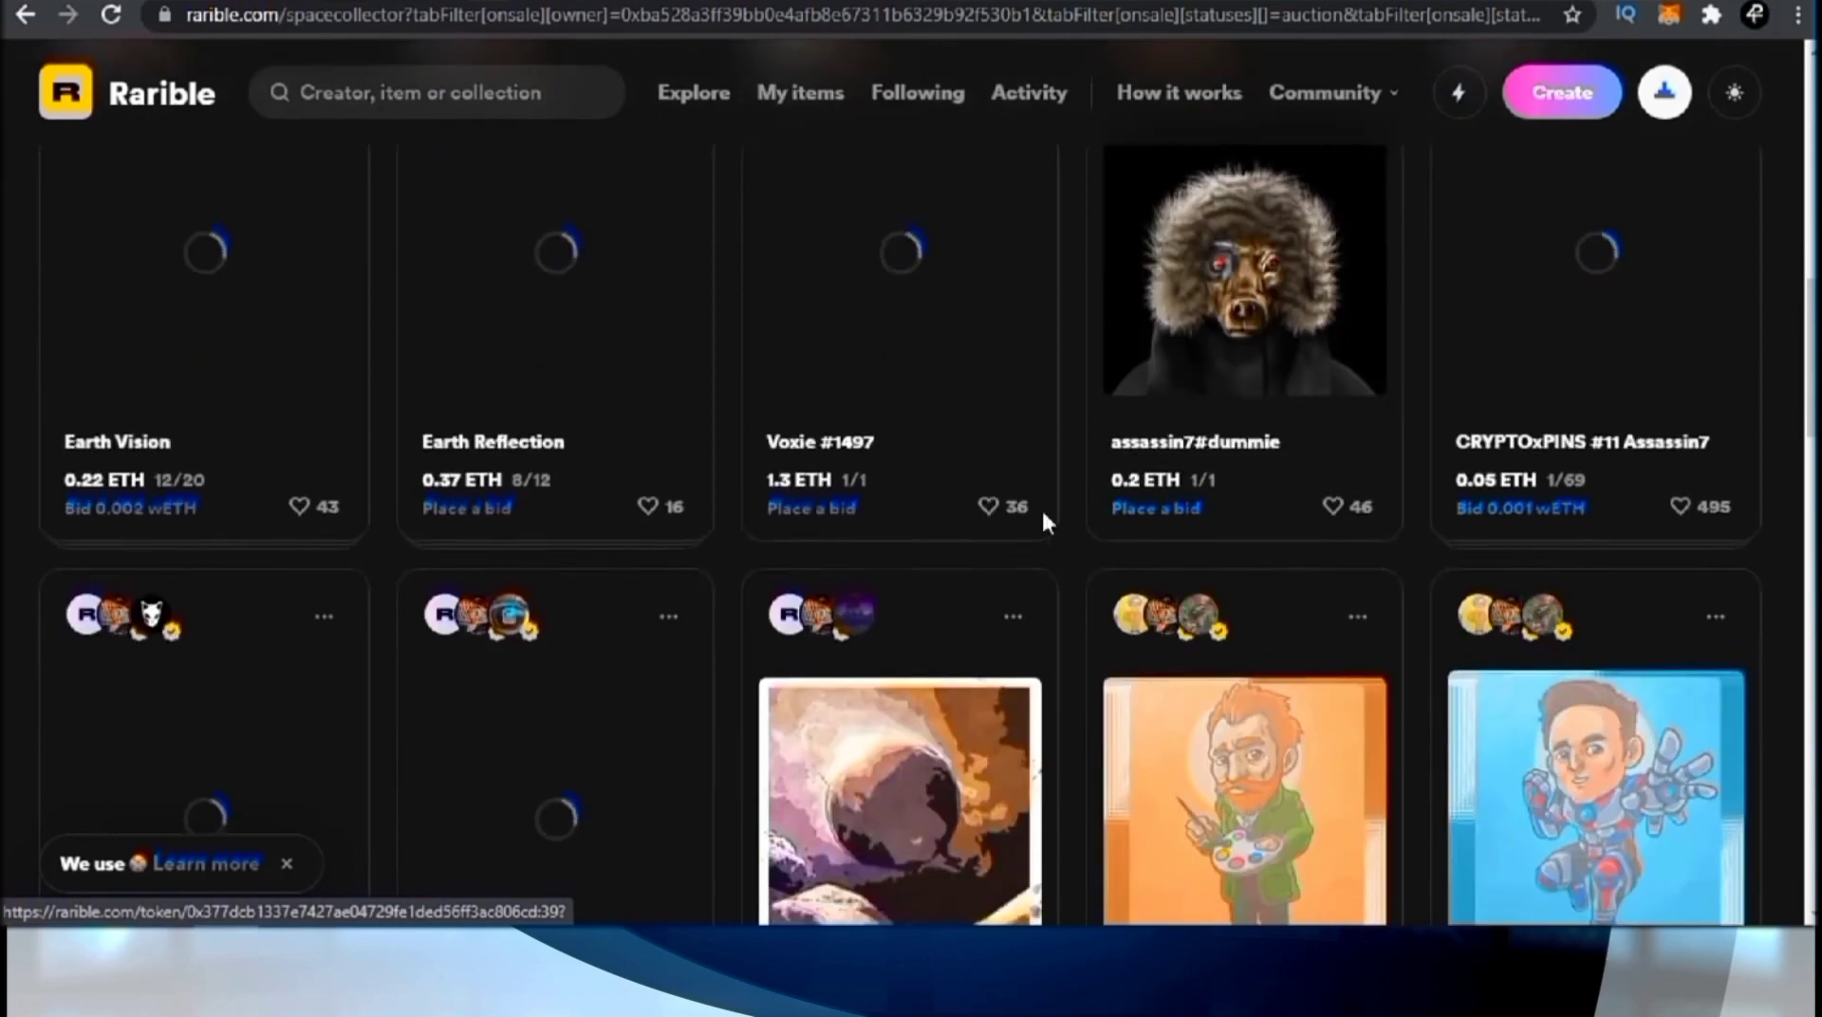
scroll(829, 591, down, 2)
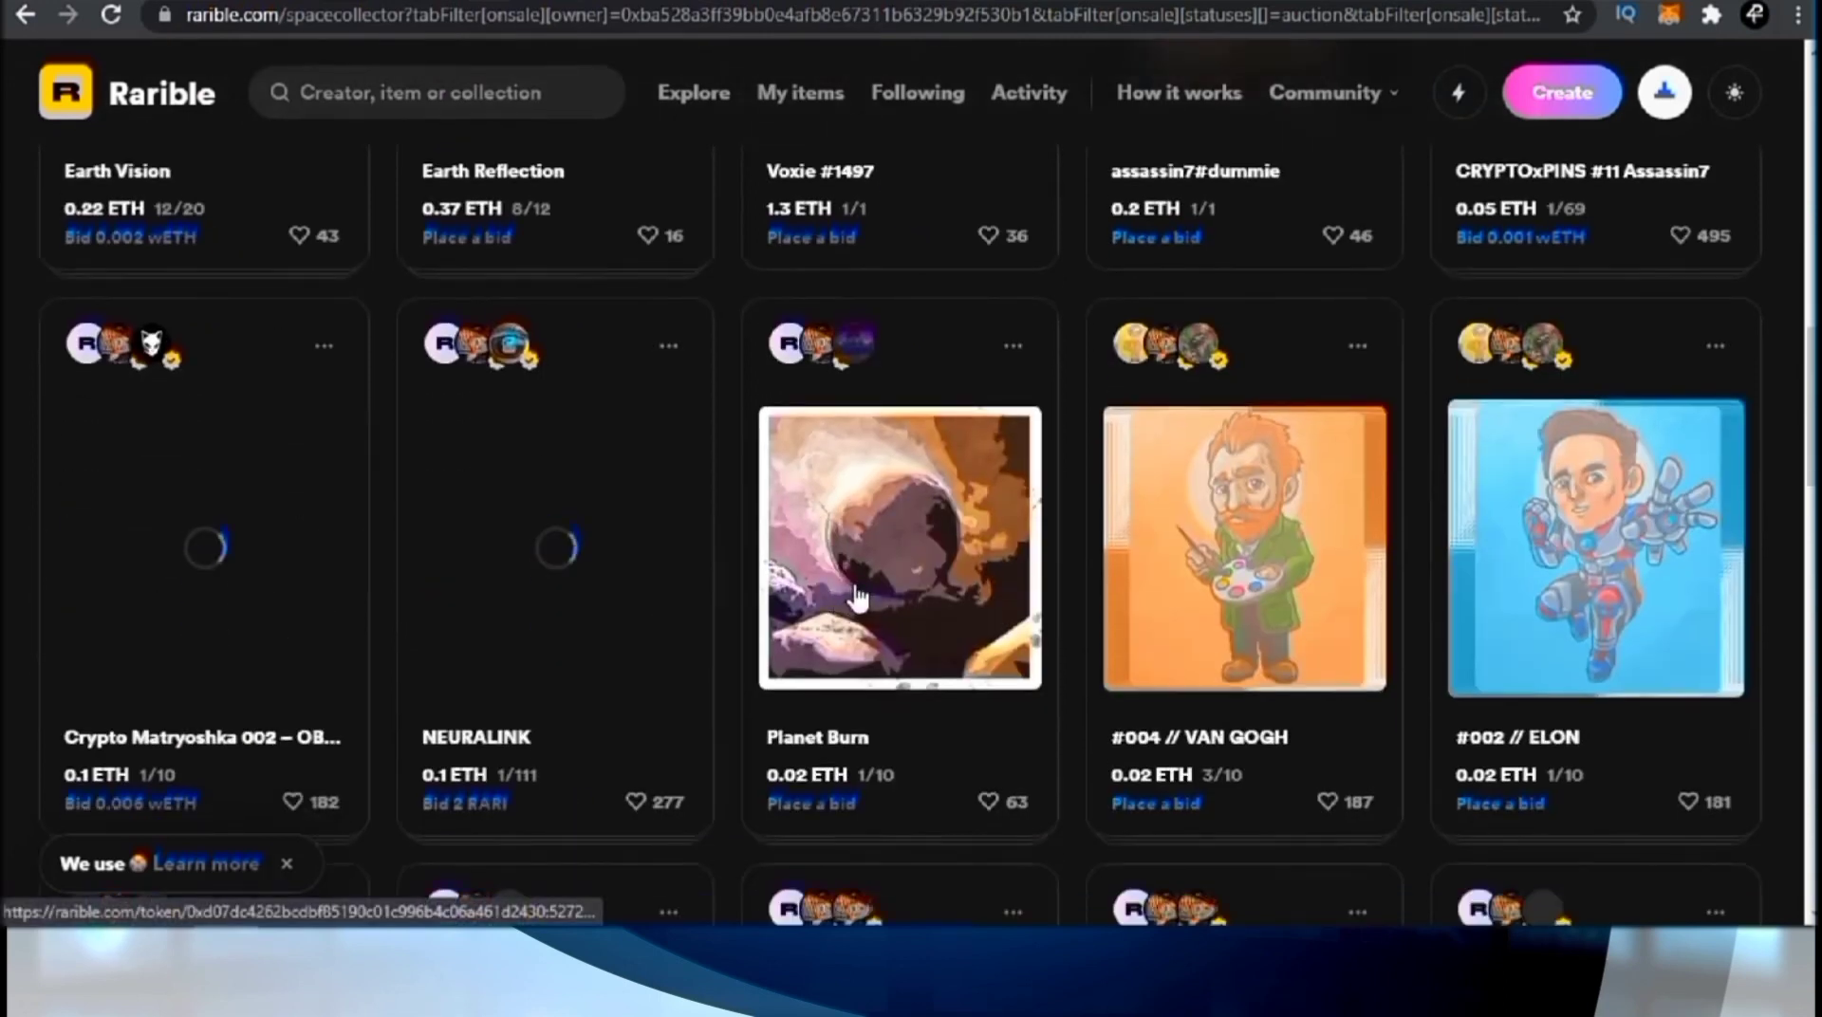
click(857, 596)
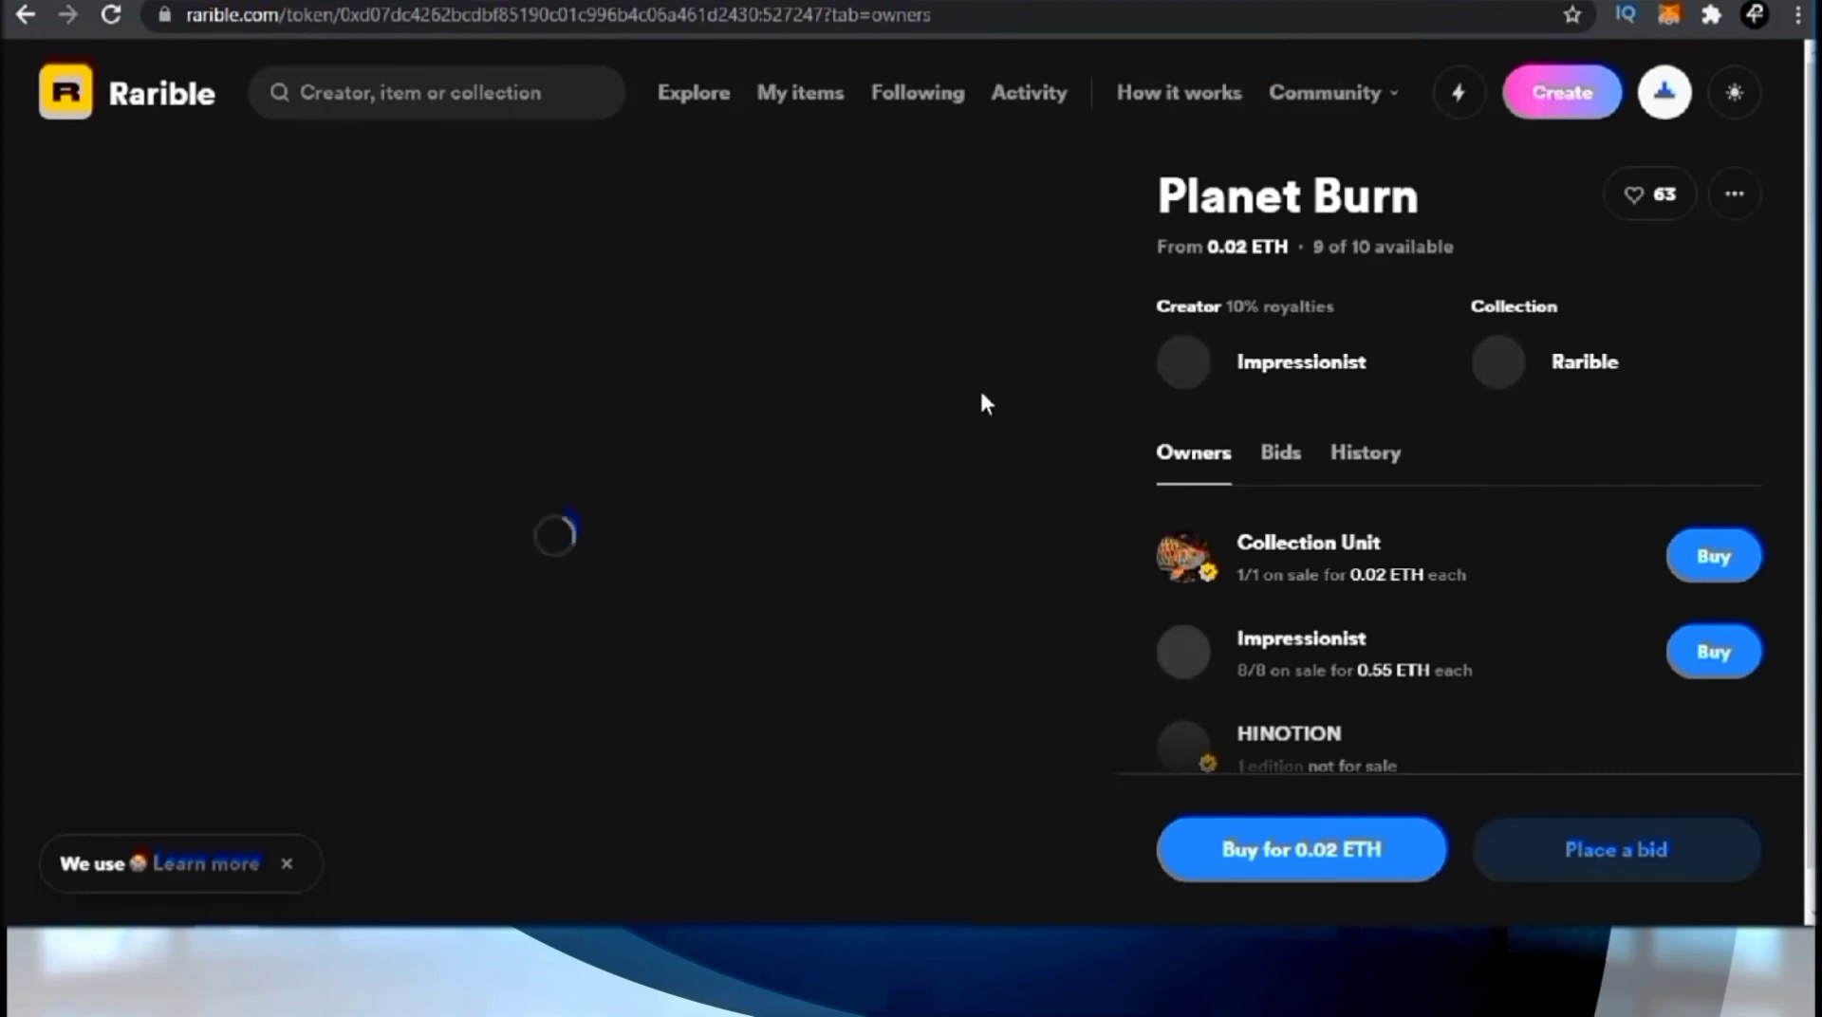
Step: Look through Planet Burn's owners, bids and sales history
scroll(1367, 621, down, 1)
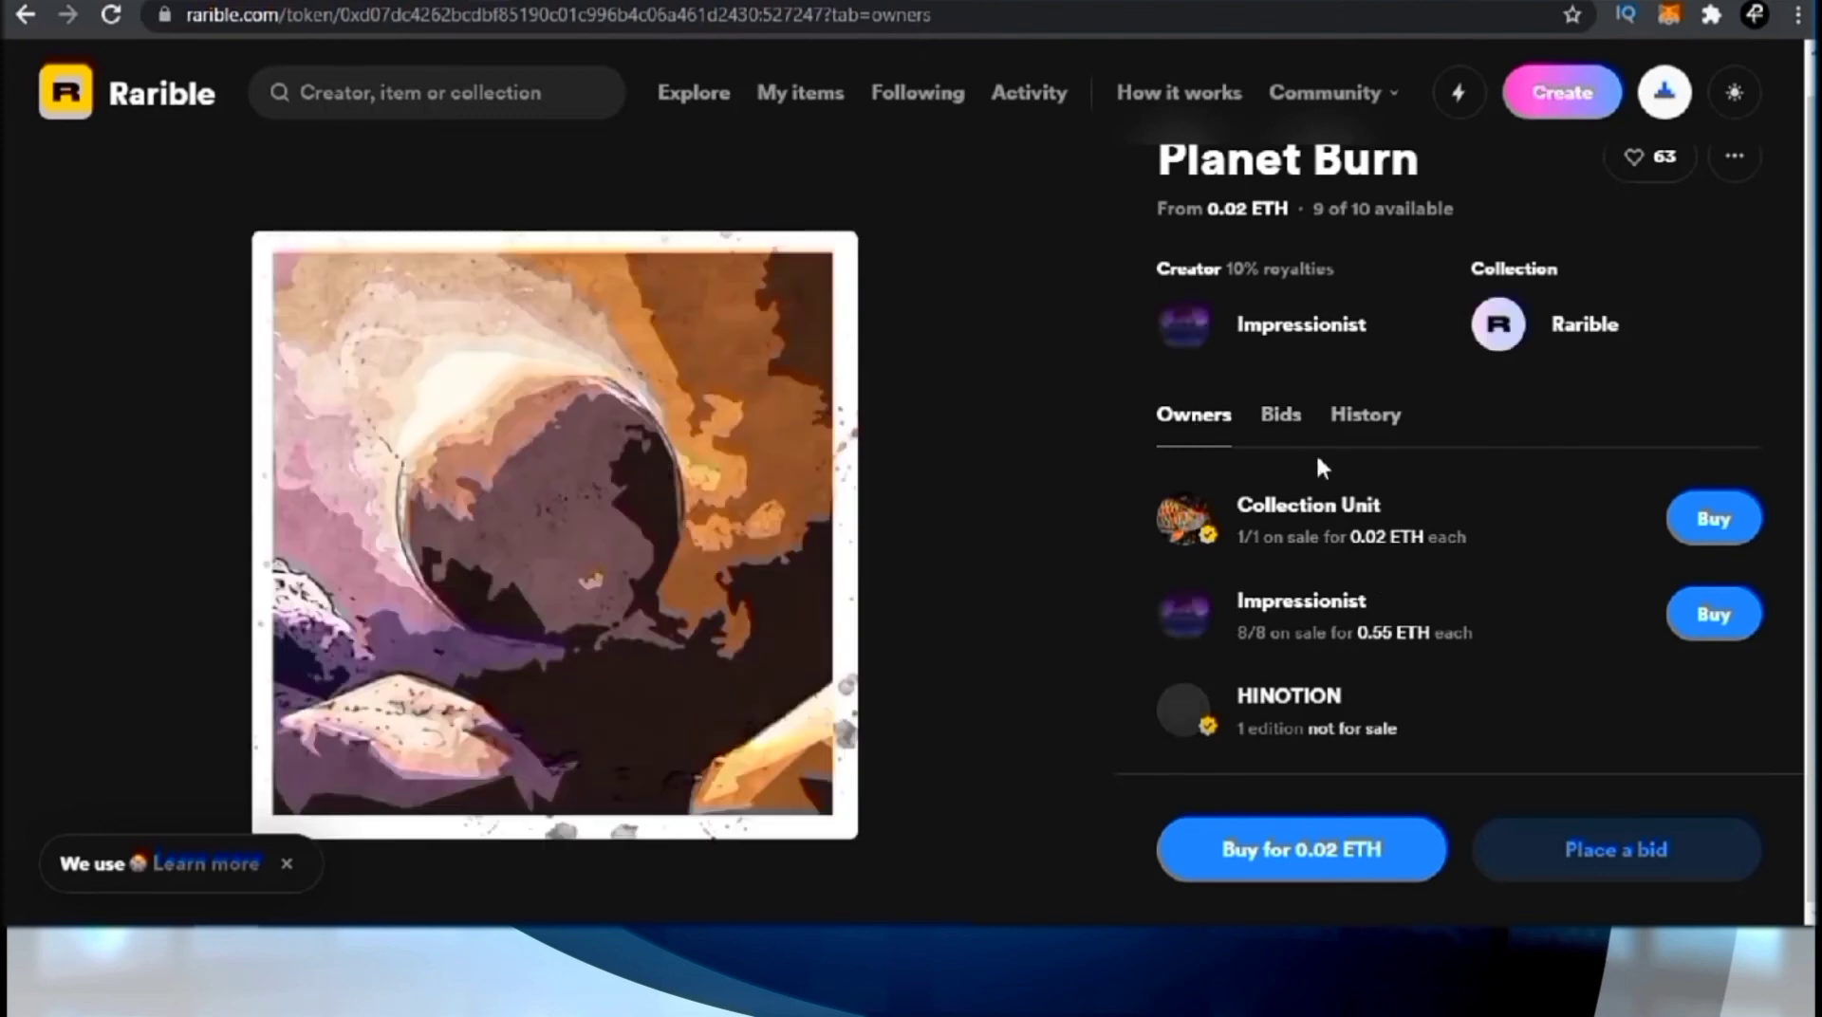
click(1276, 417)
click(1366, 456)
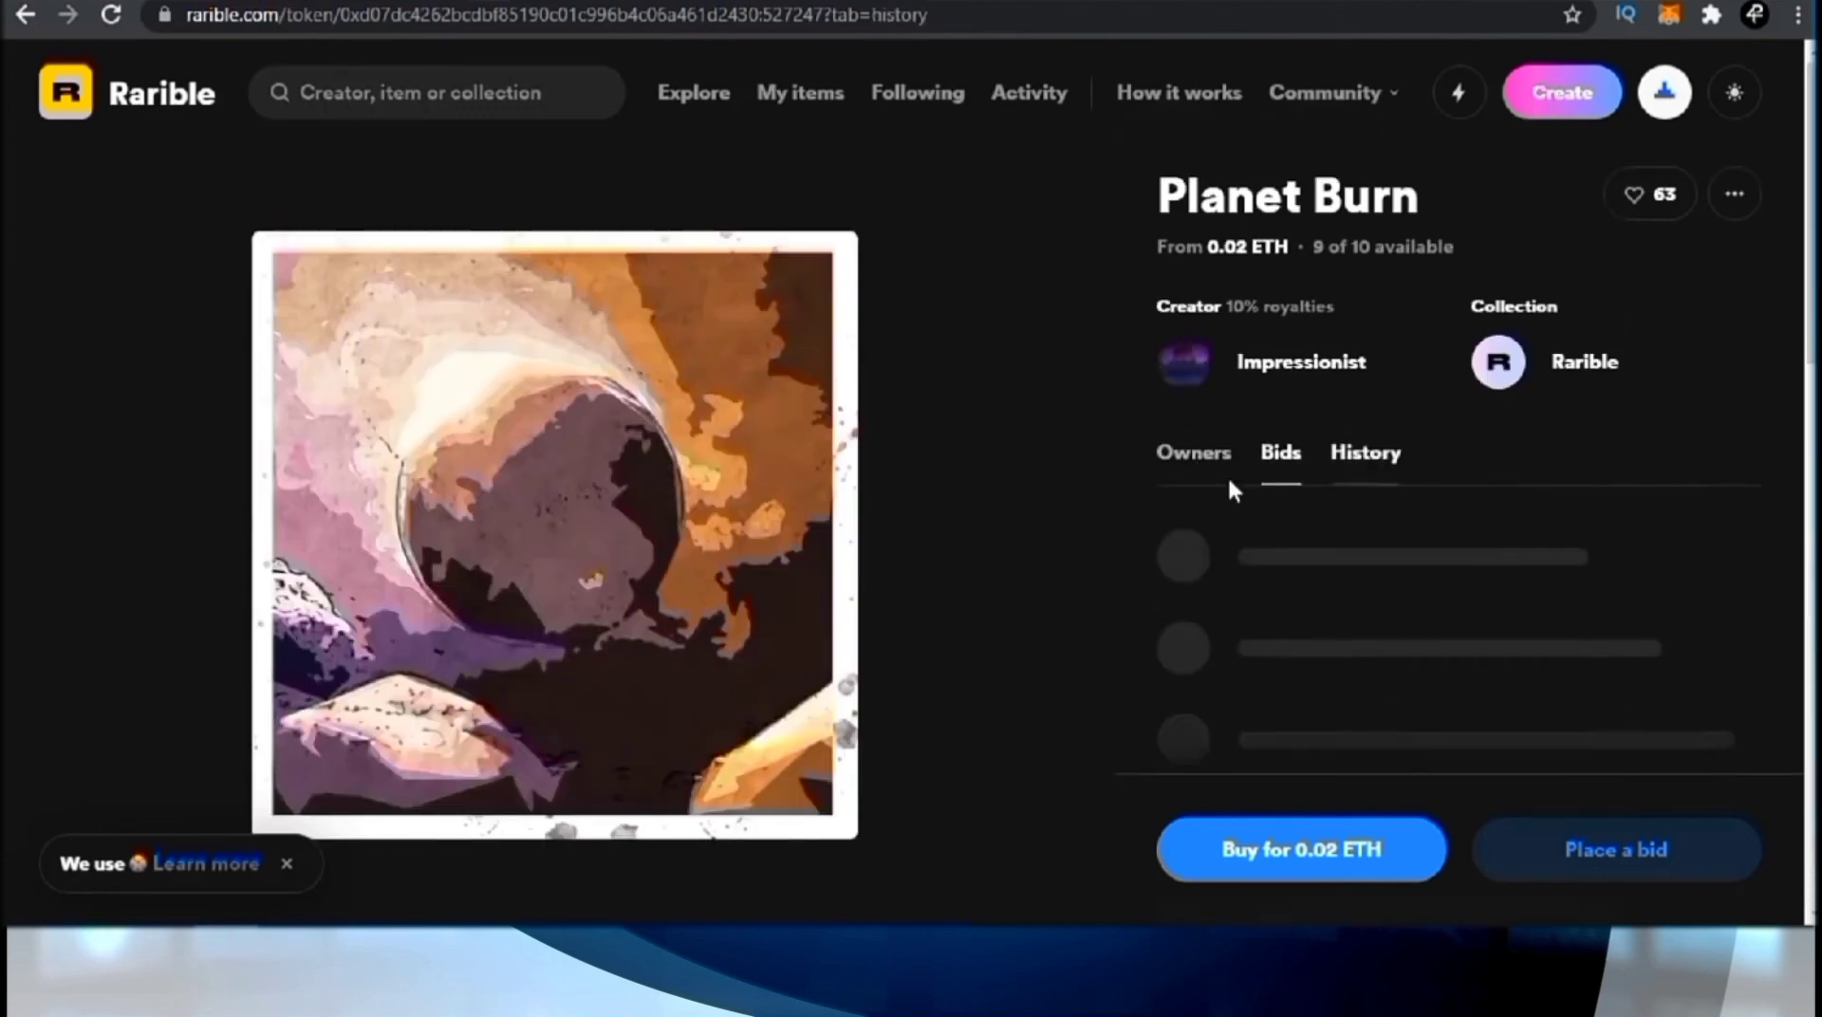
scroll(1298, 510, down, 2)
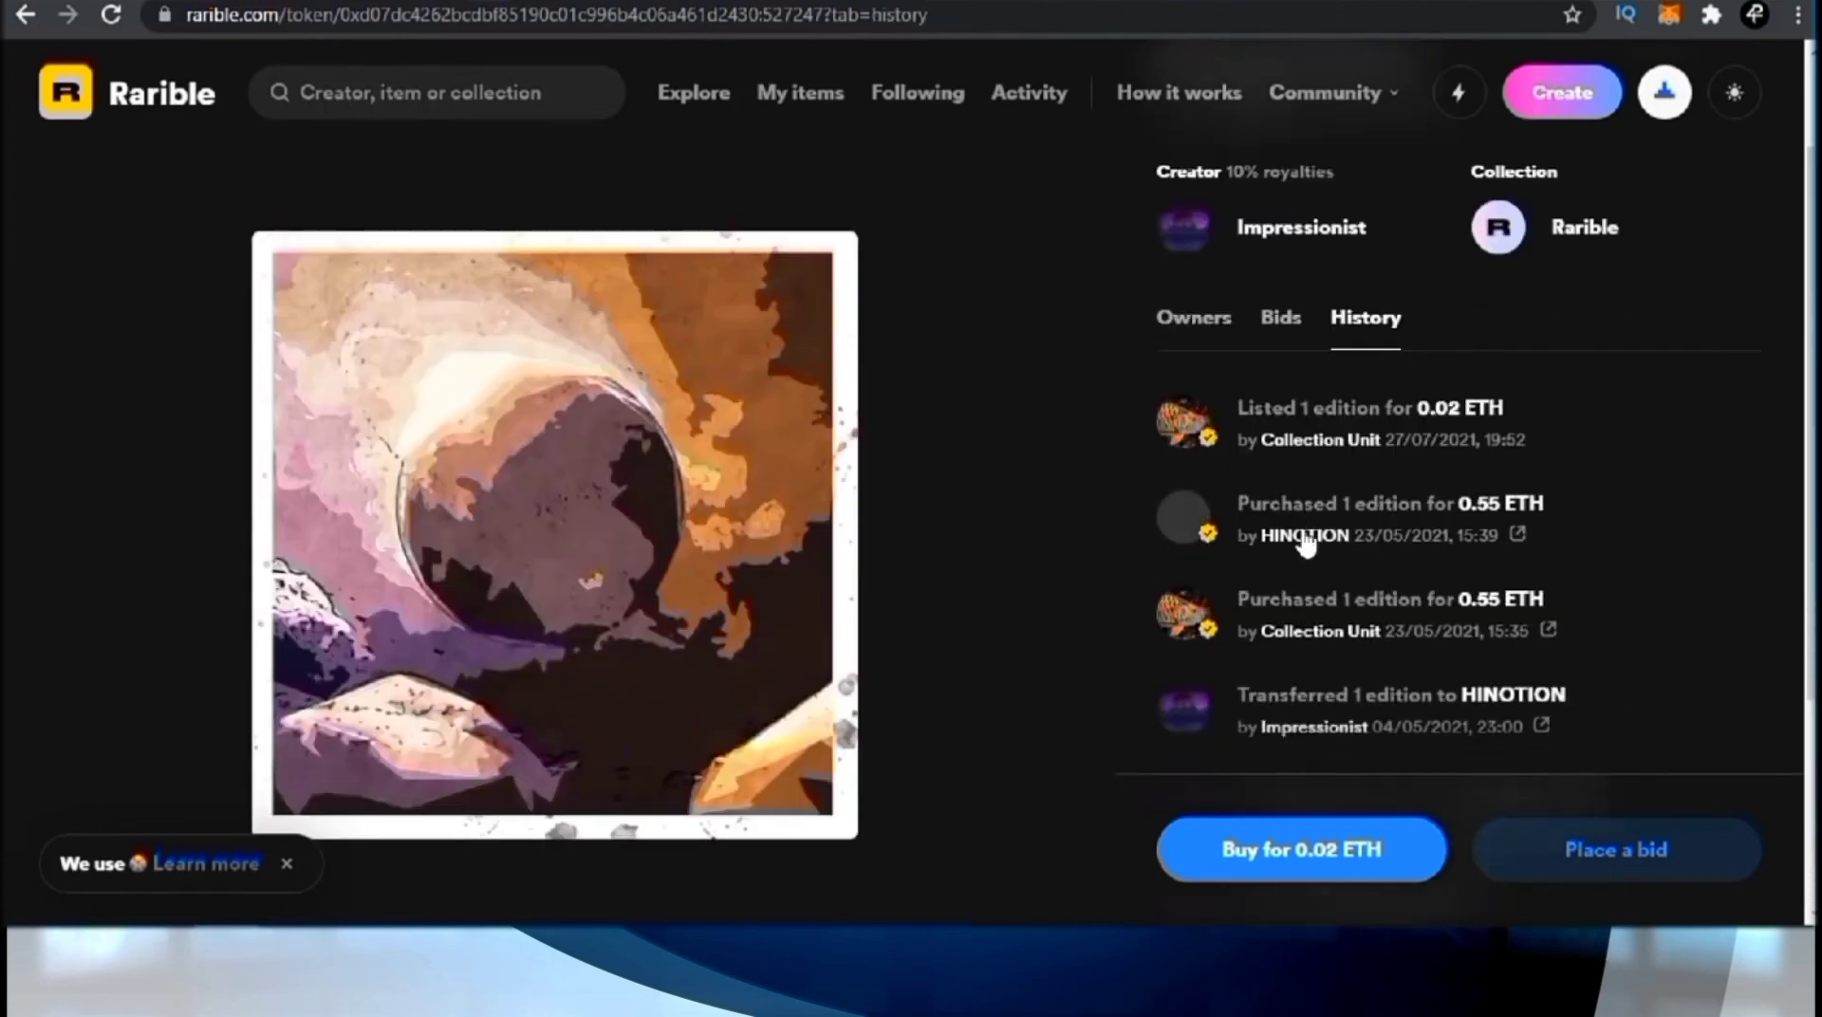
scroll(1326, 649, up, 1)
scroll(1326, 650, up, 1)
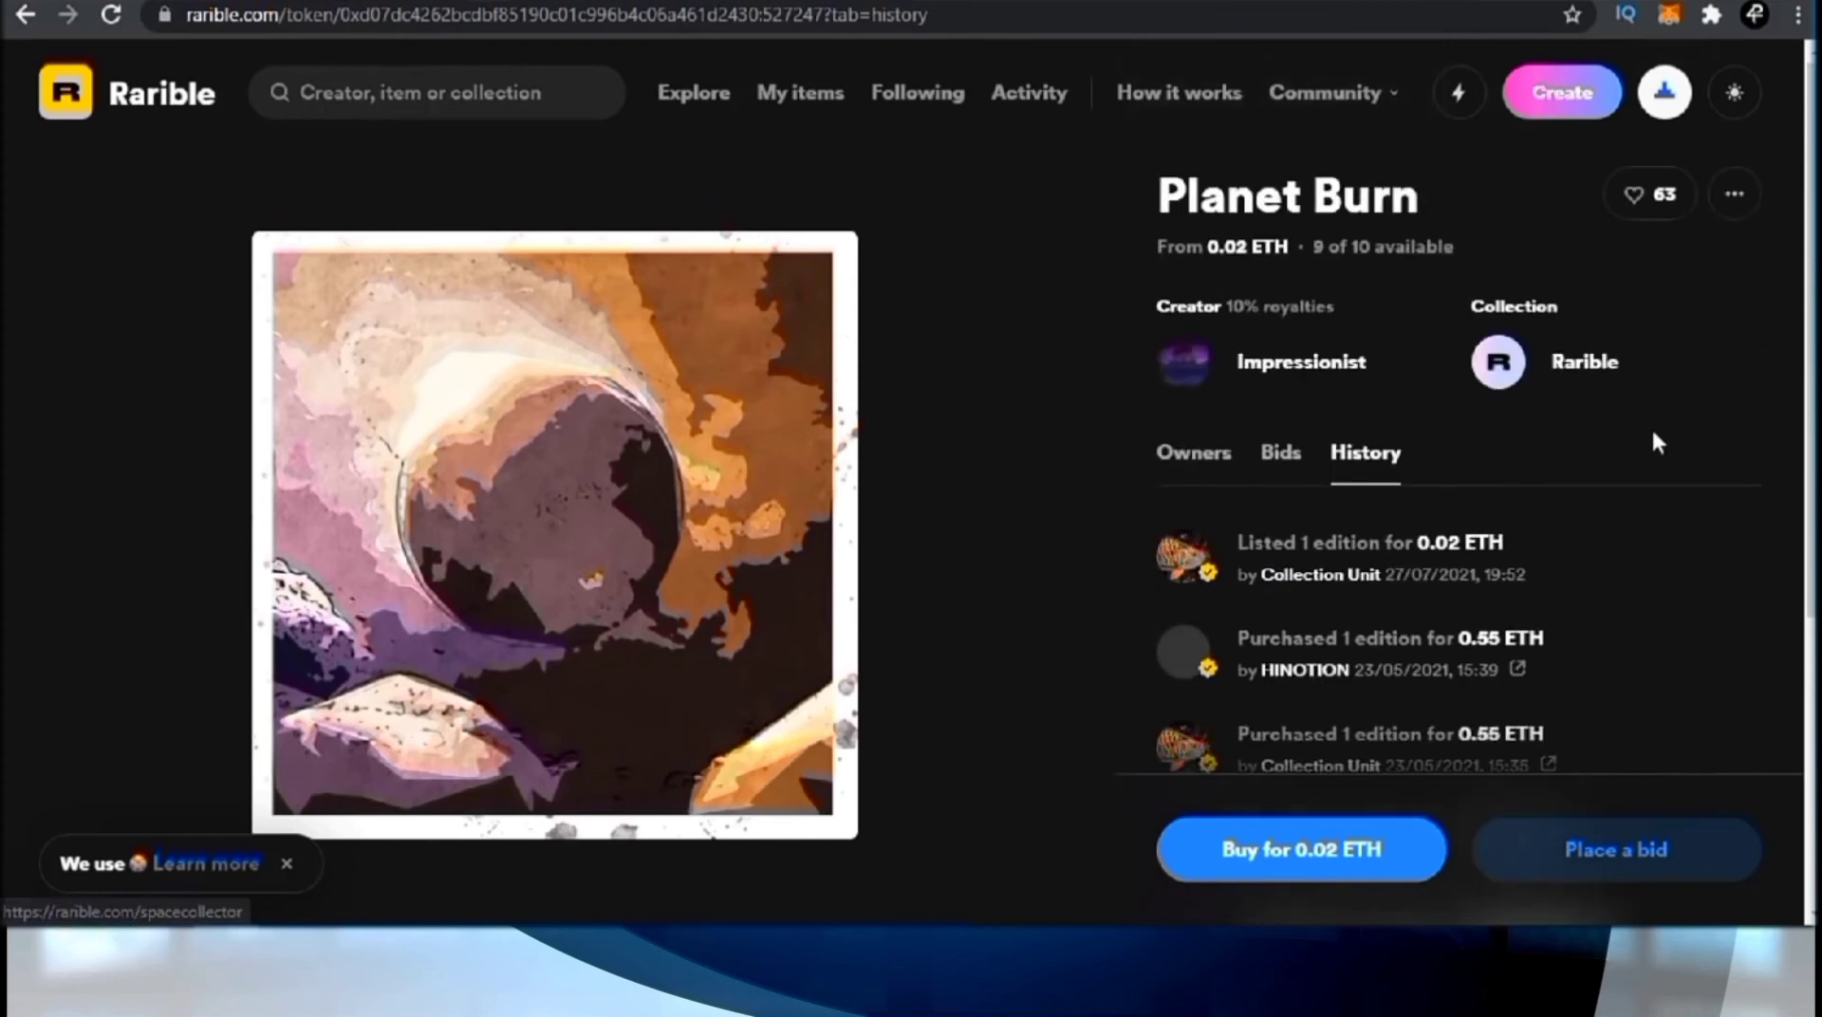
Step: Start a bid of 0.5 wETH for one edition of Planet Burn, and close the bid form without submitting it
click(1656, 861)
click(808, 449)
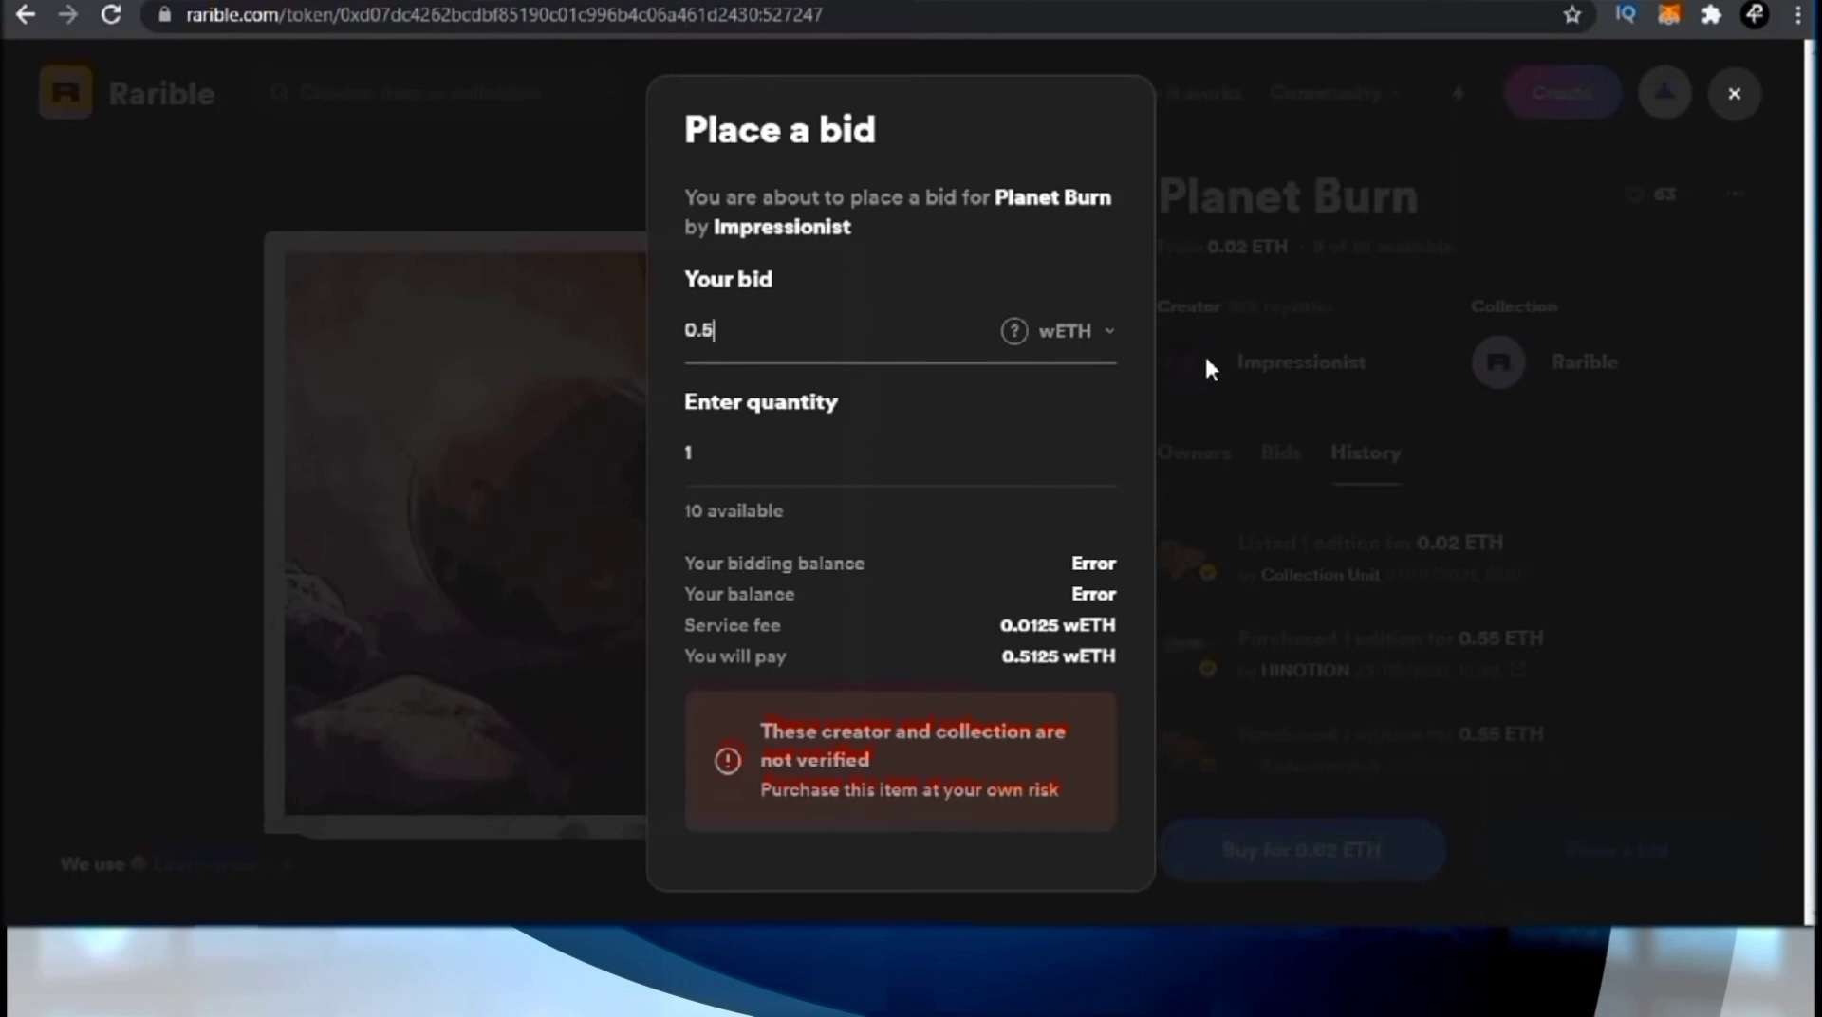
click(1204, 406)
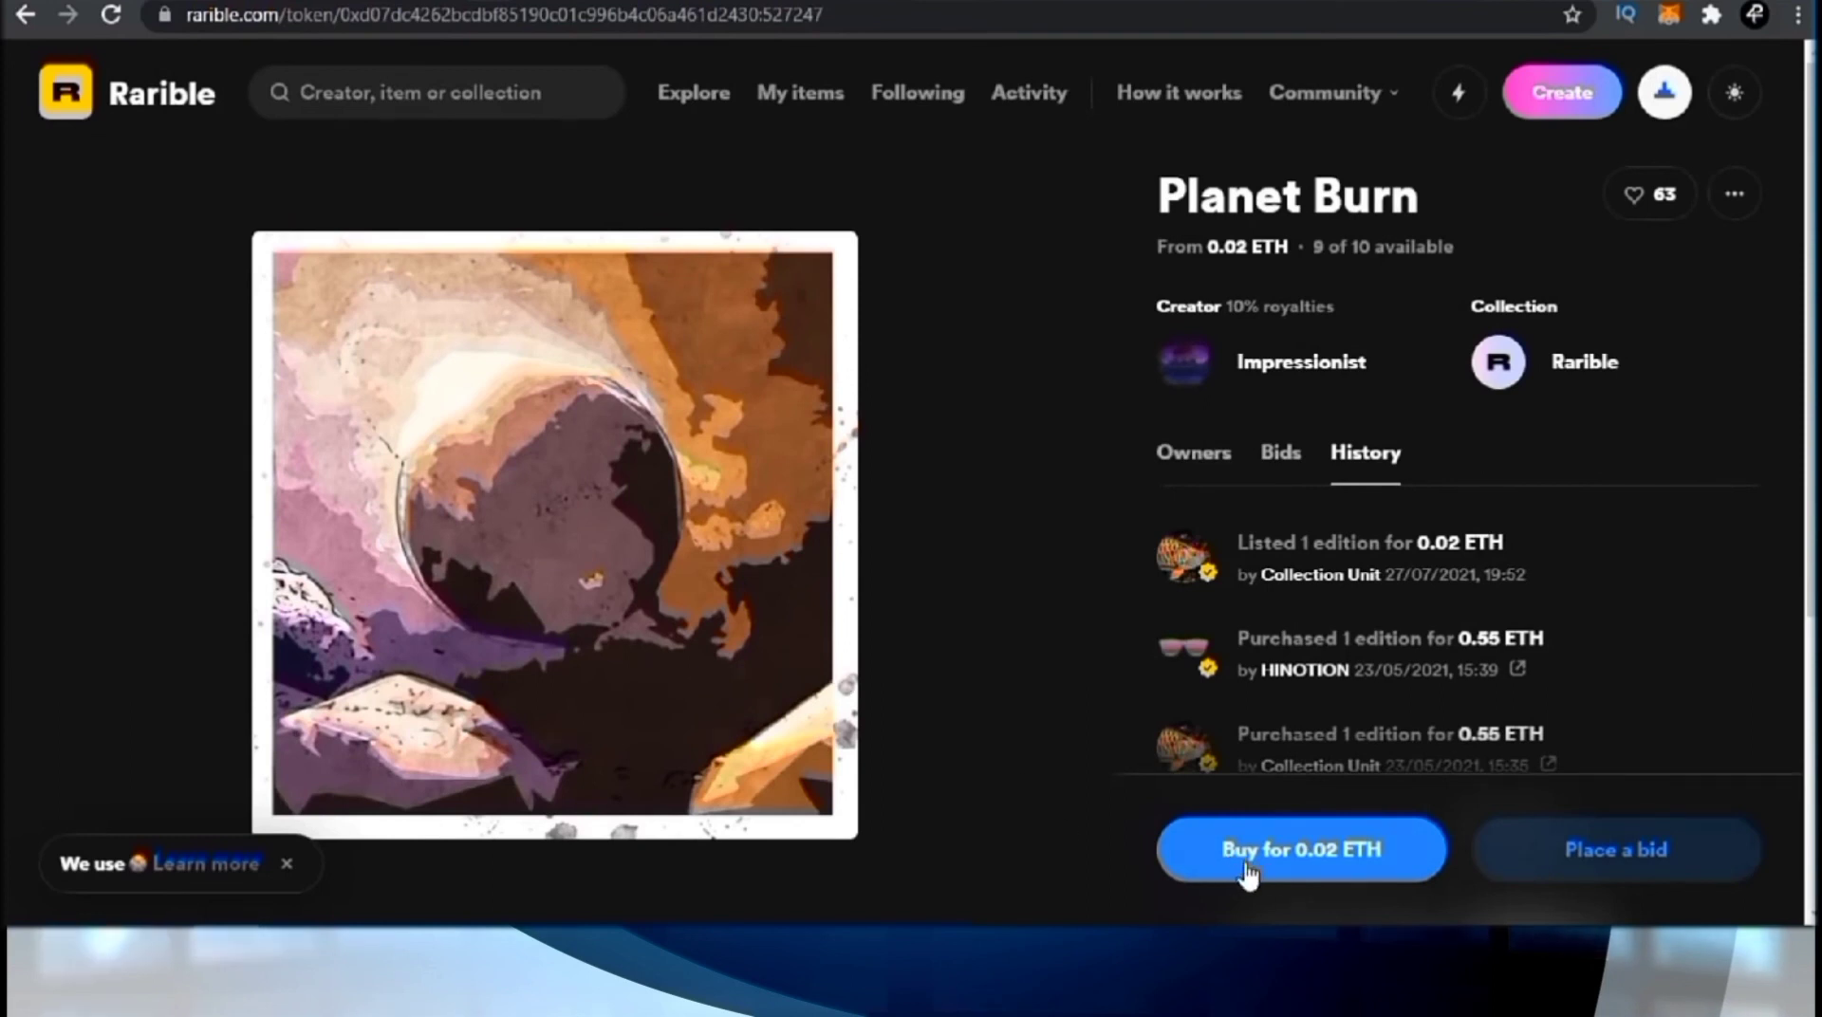
Step: Review the quantity, price, service fee and verification notice in Planet Burn's 0.02 ETH checkout, close it, and return to the owners list
click(1299, 852)
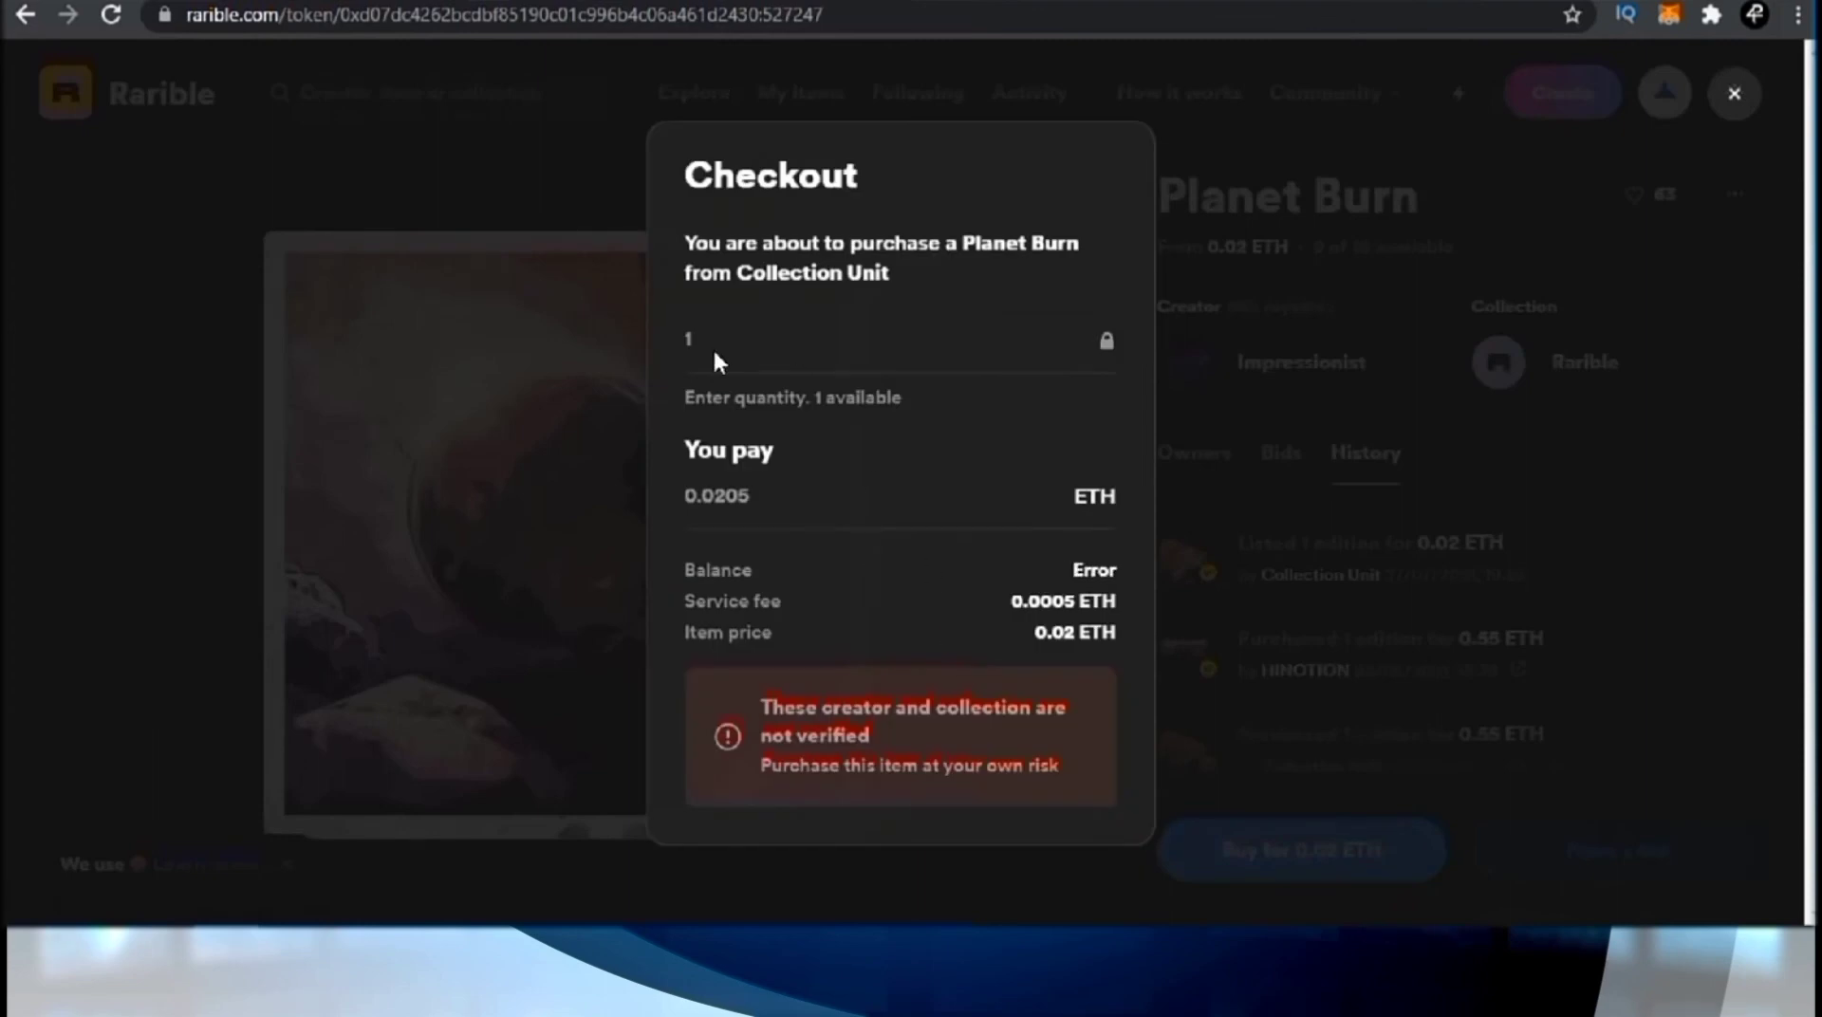
drag(793, 497, 737, 498)
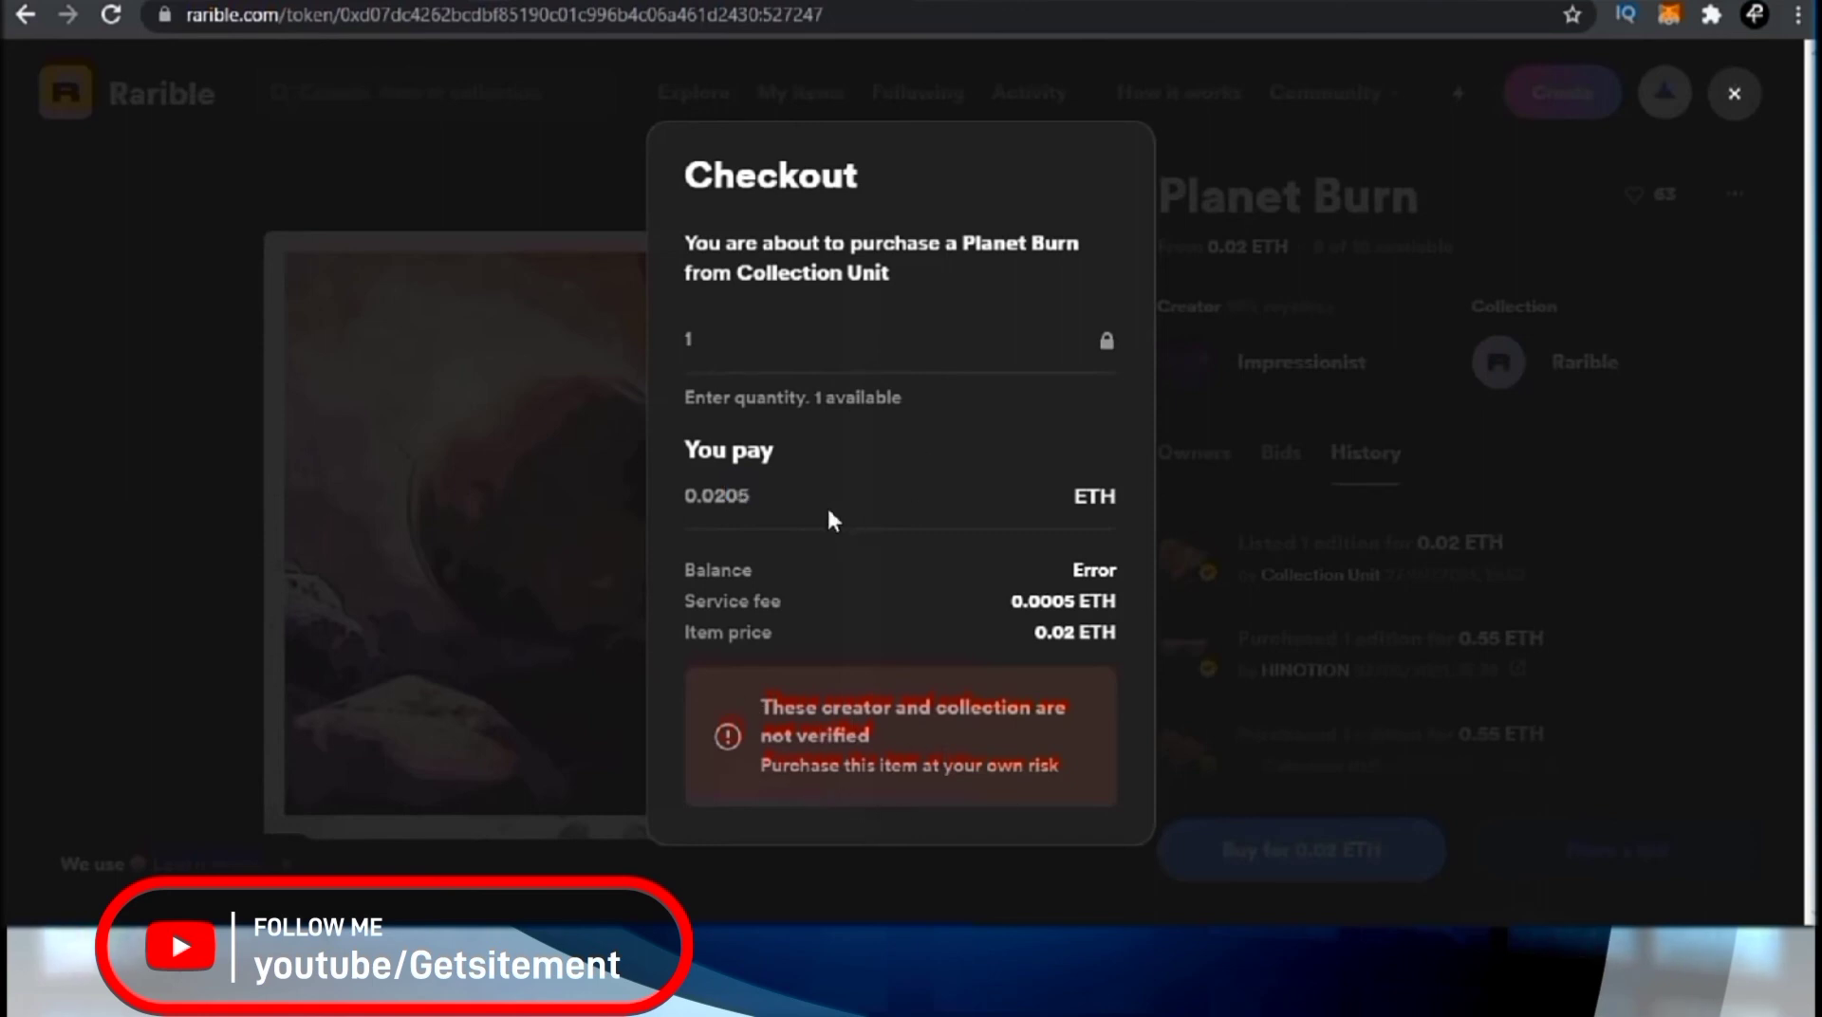
drag(761, 711, 971, 713)
click(1010, 735)
drag(767, 712, 877, 730)
click(933, 746)
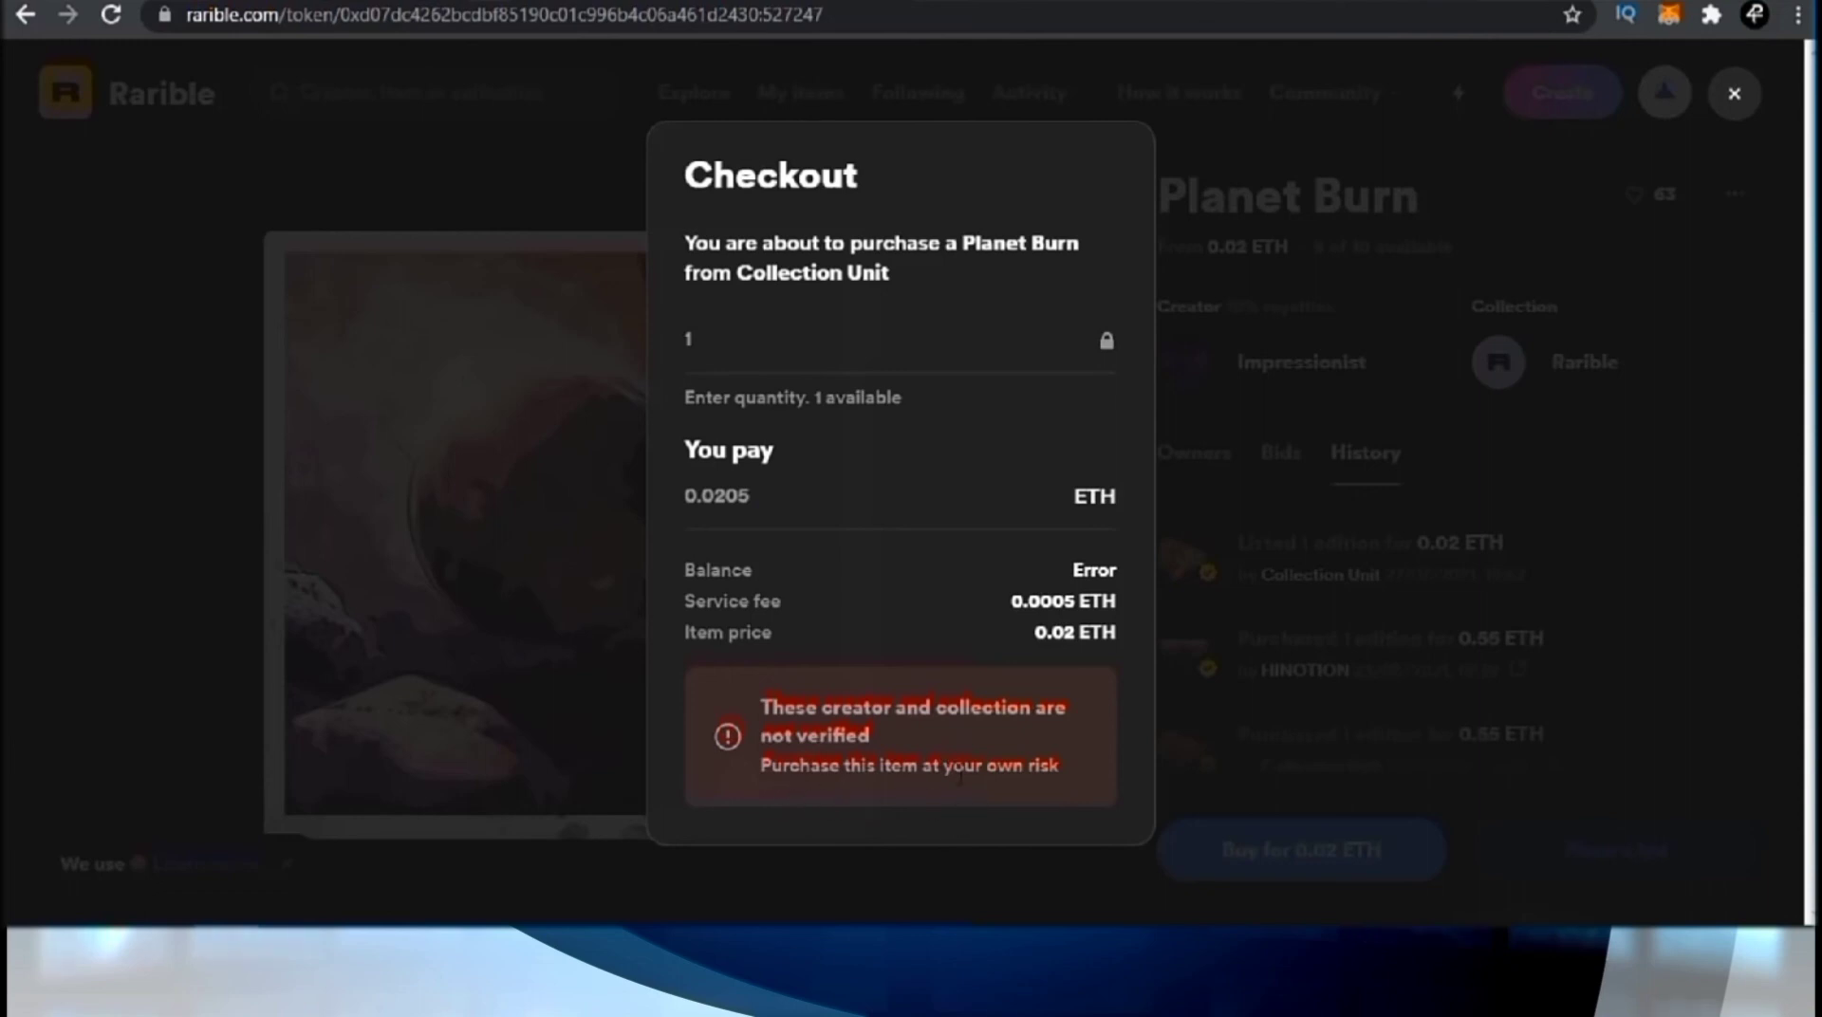
drag(1083, 781, 749, 750)
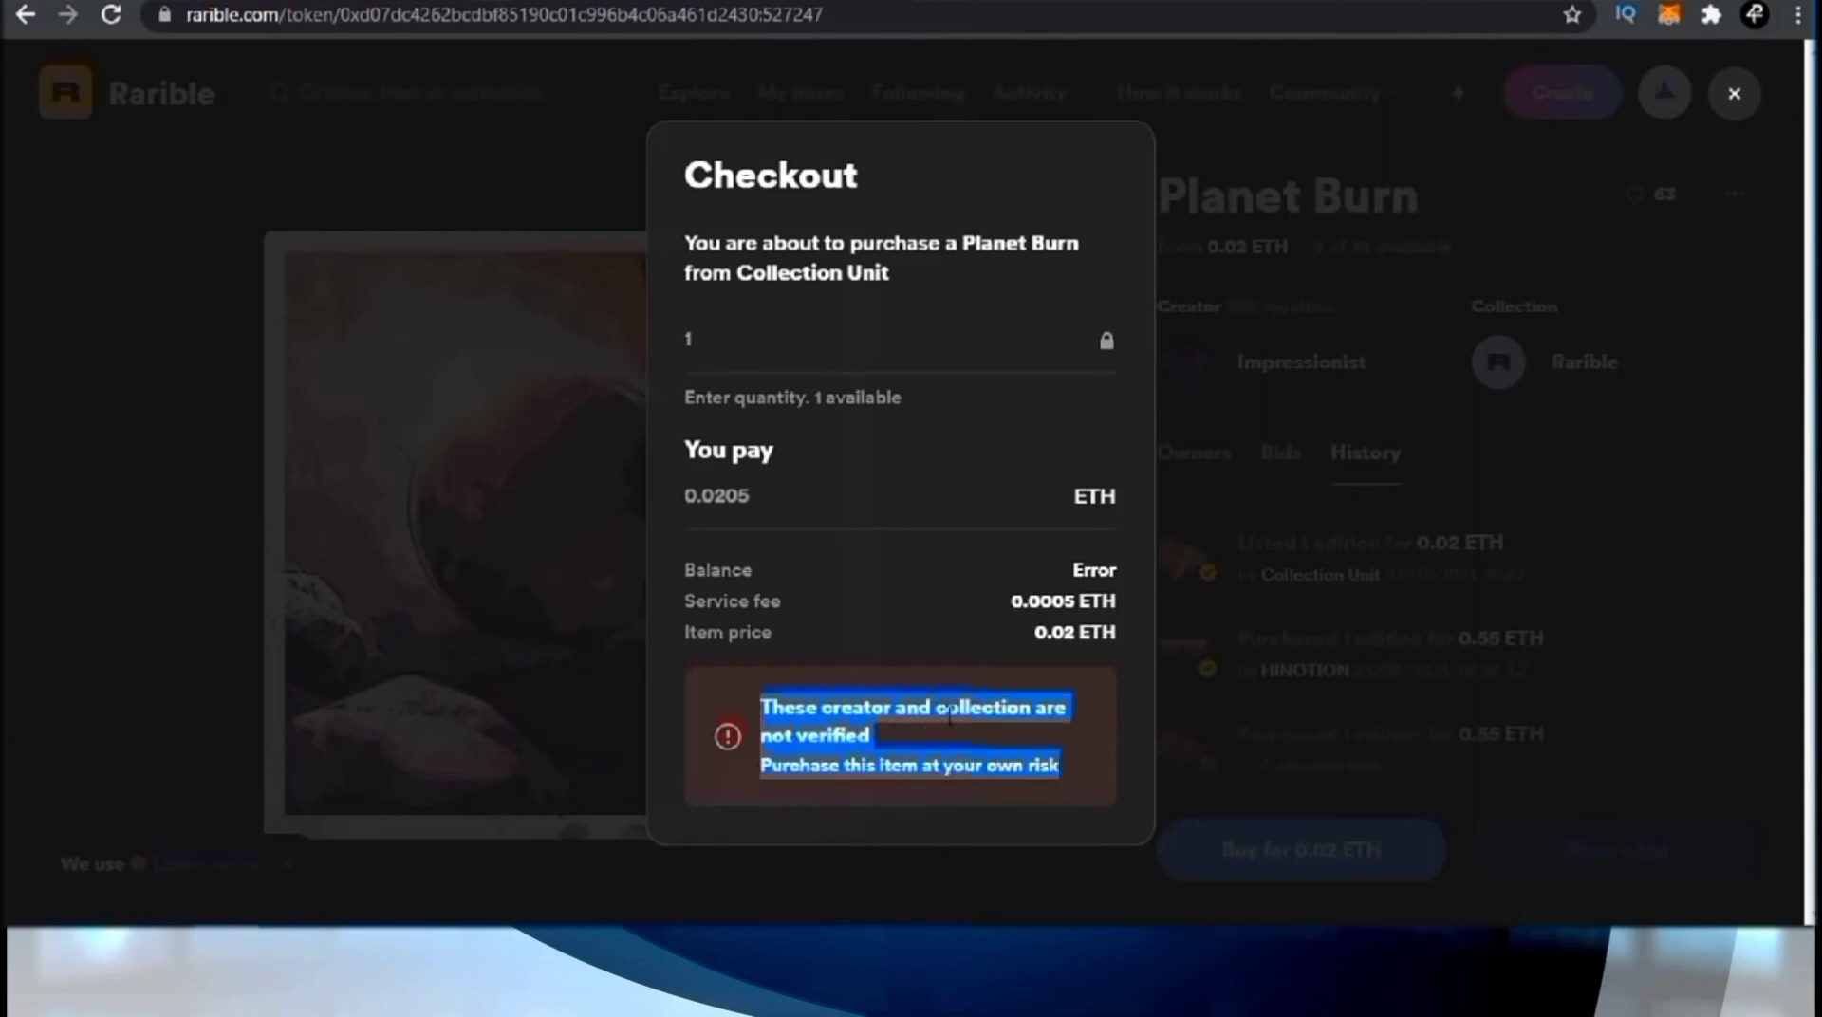
click(928, 604)
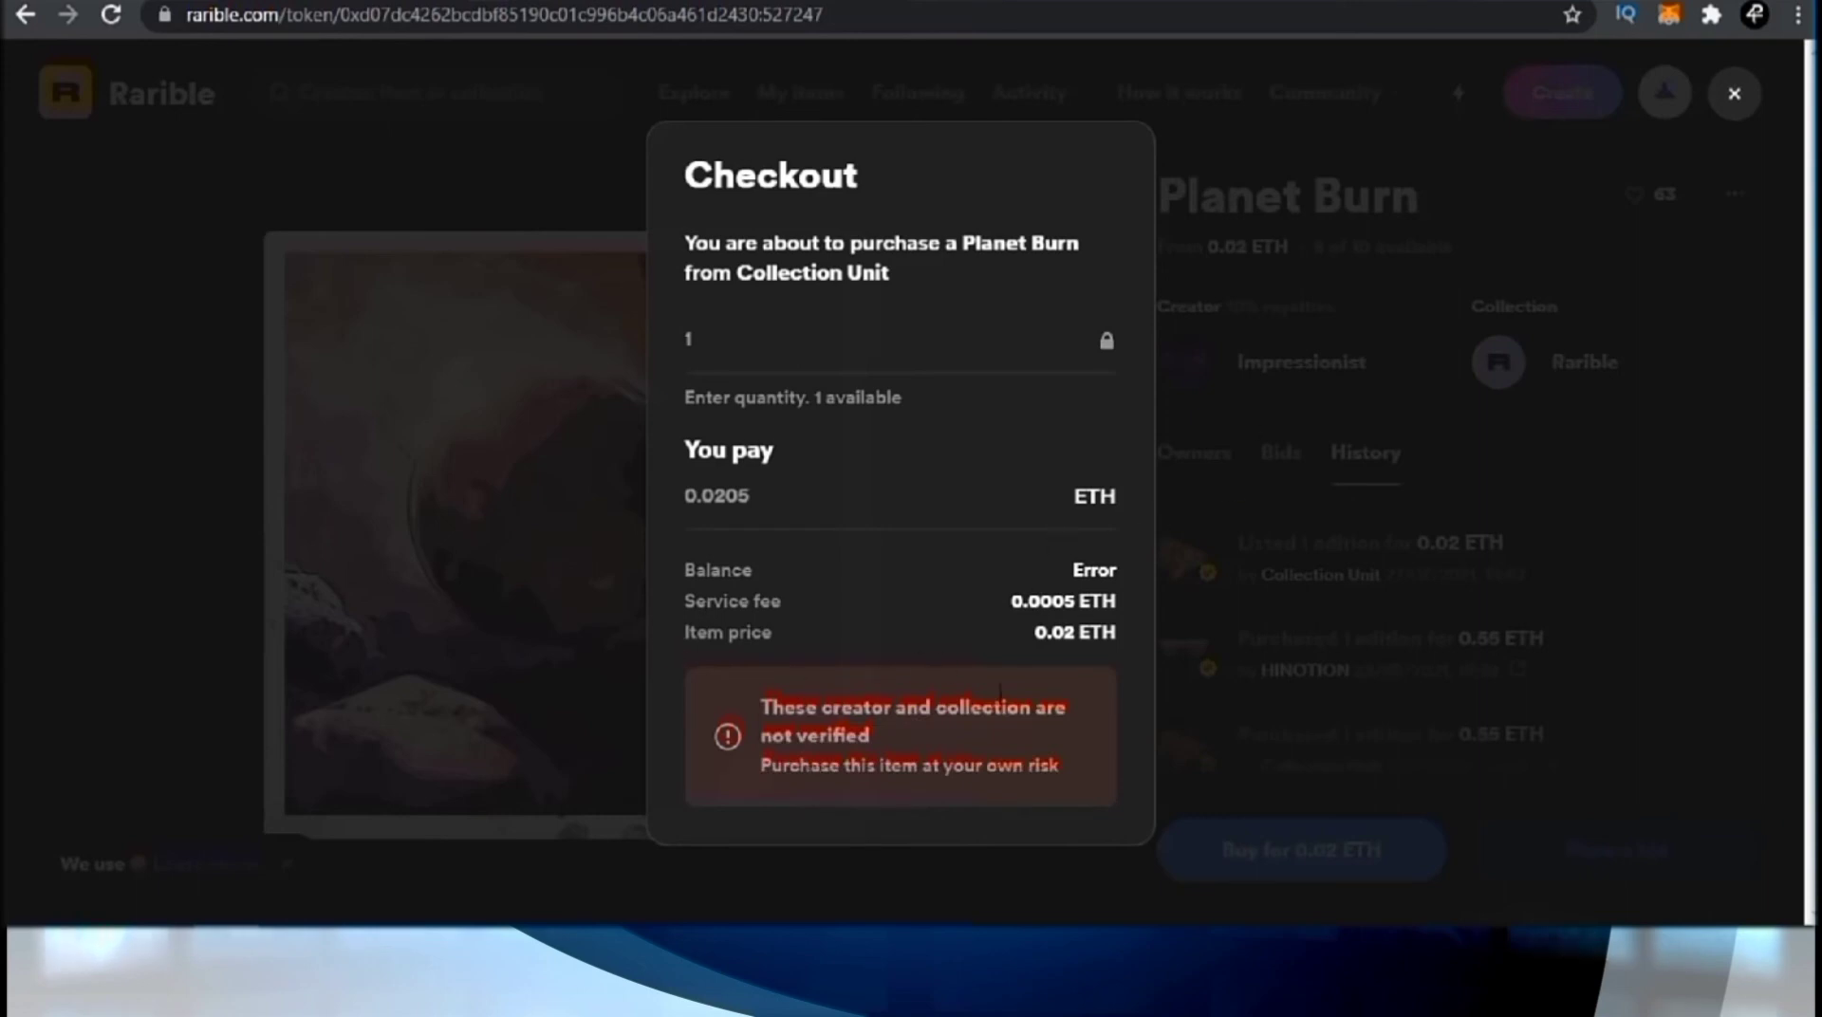
click(1226, 487)
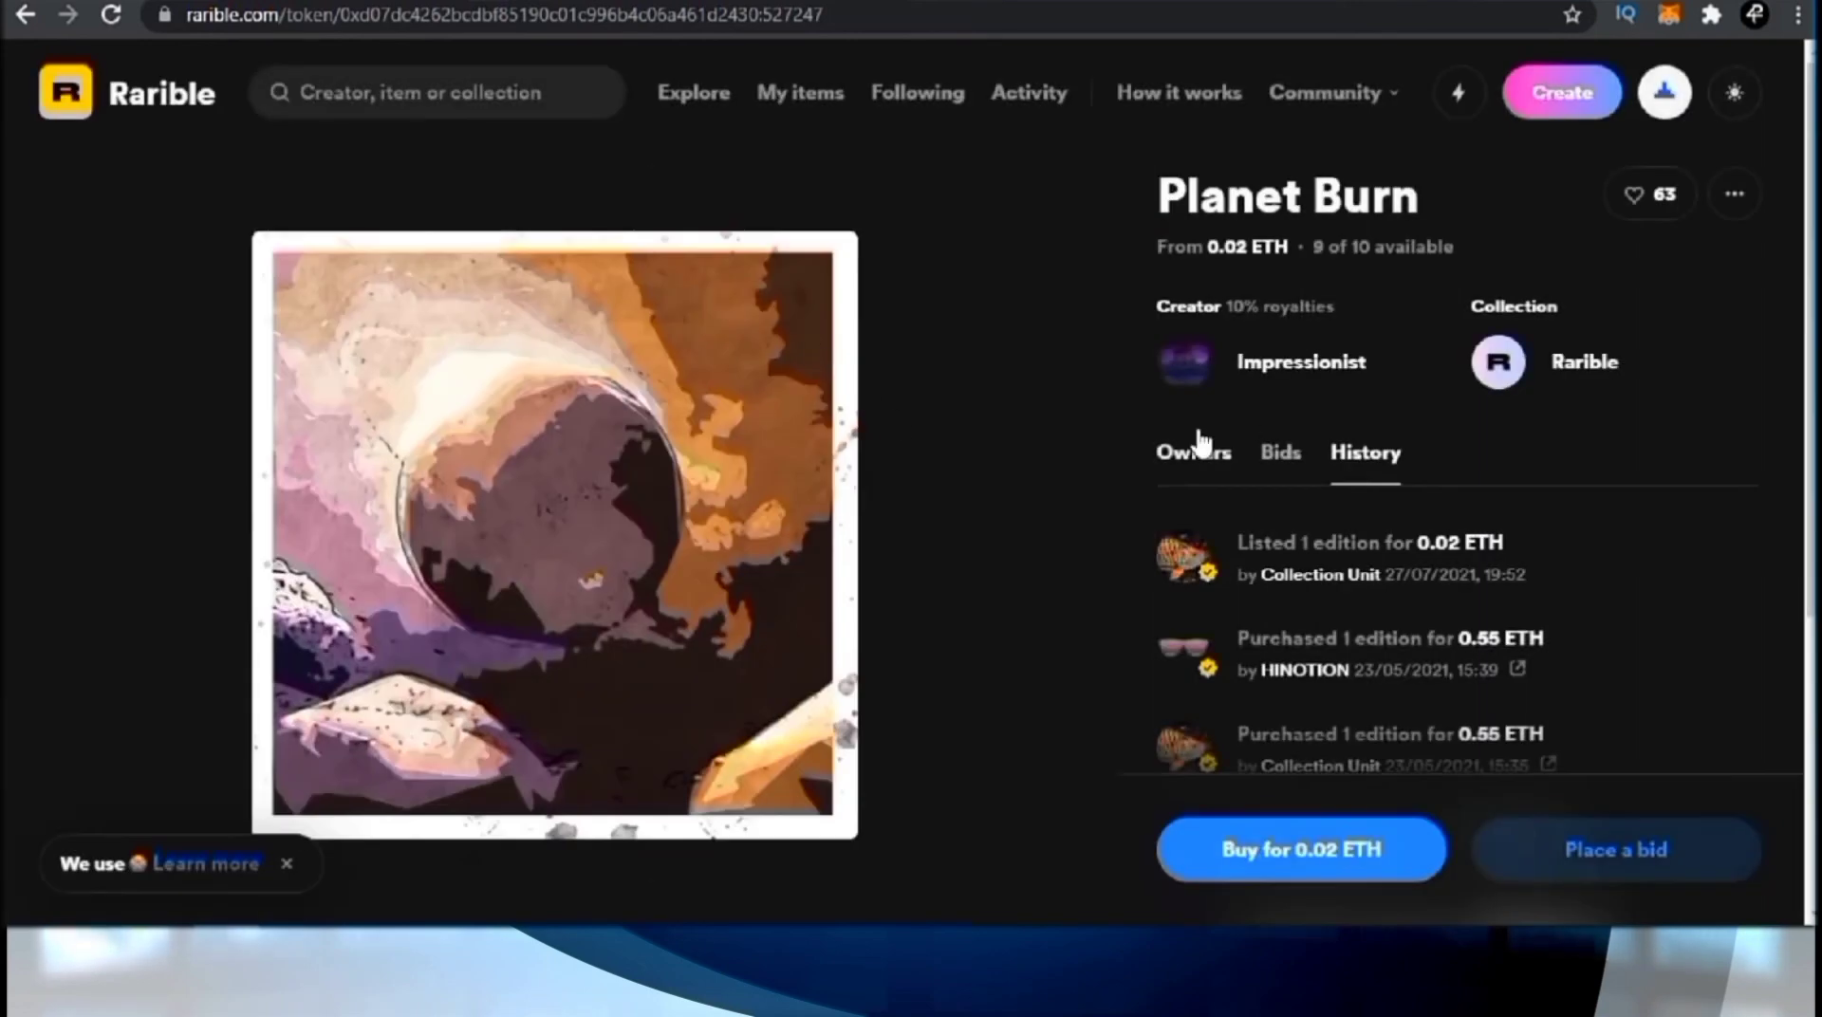
click(1201, 456)
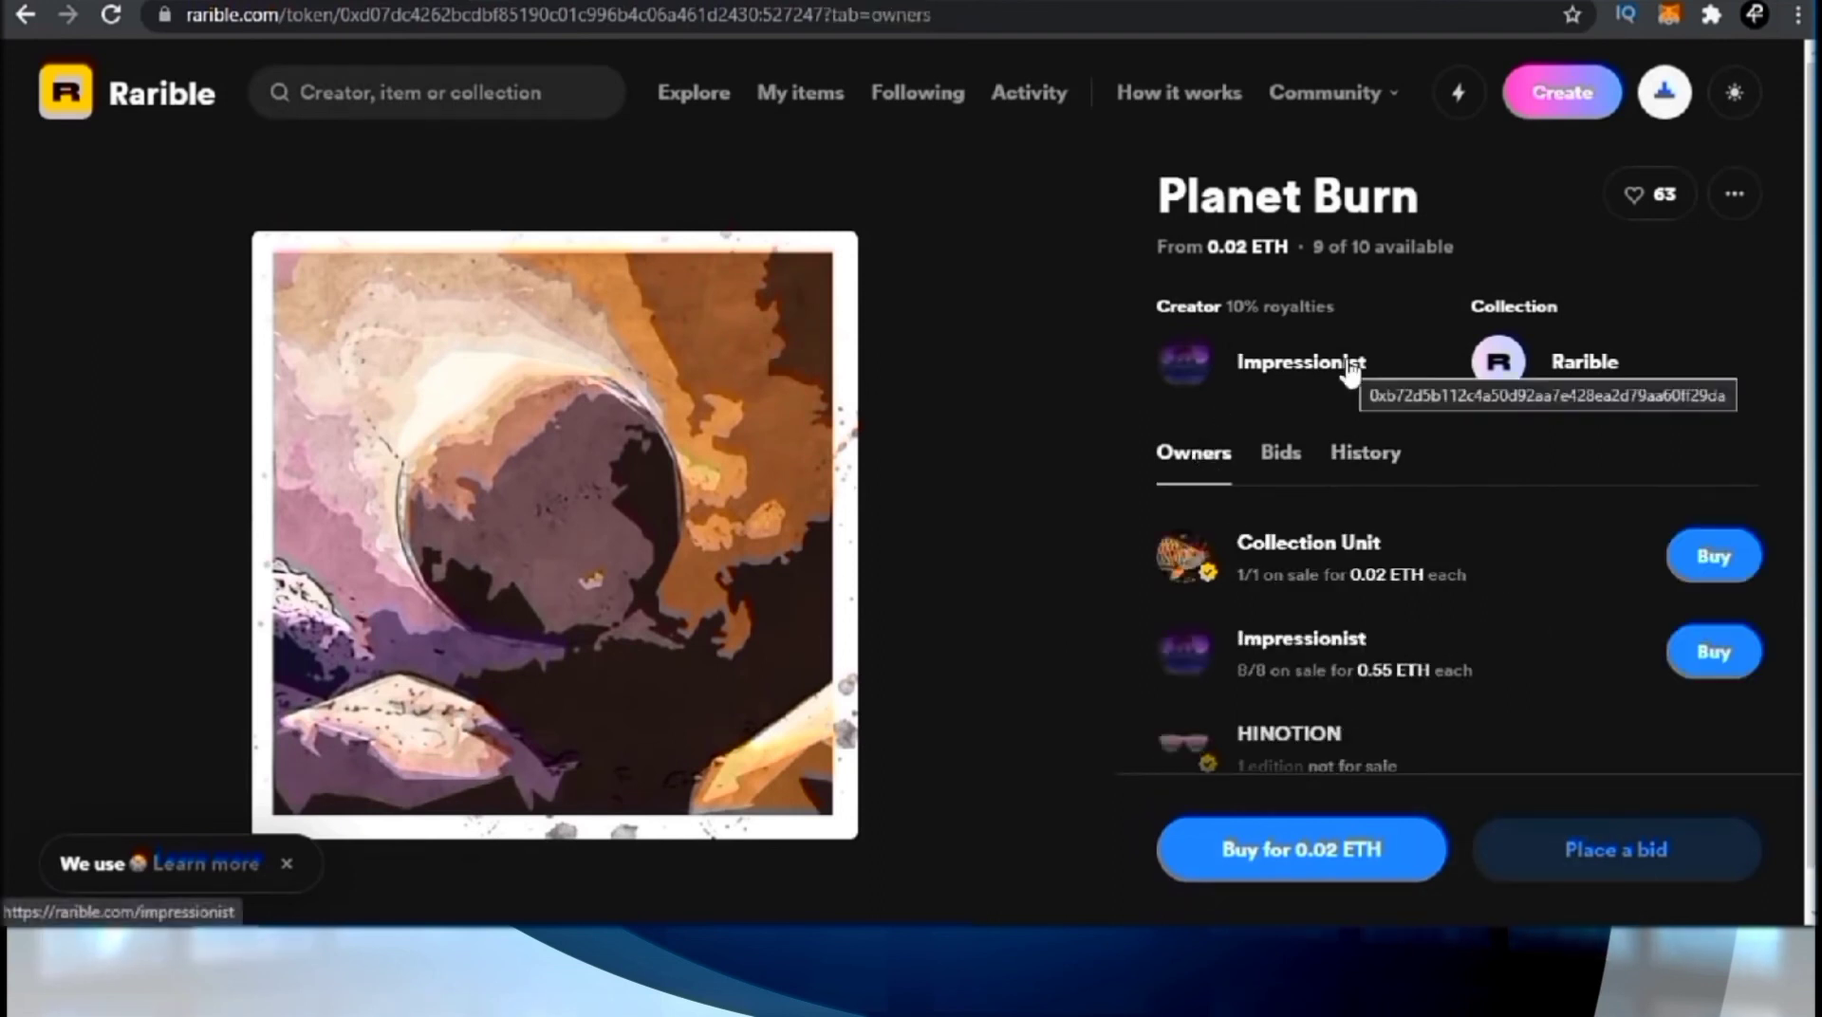
Step: Go back to the marketplace's home page and look through the hot bids down to the top sellers
click(160, 93)
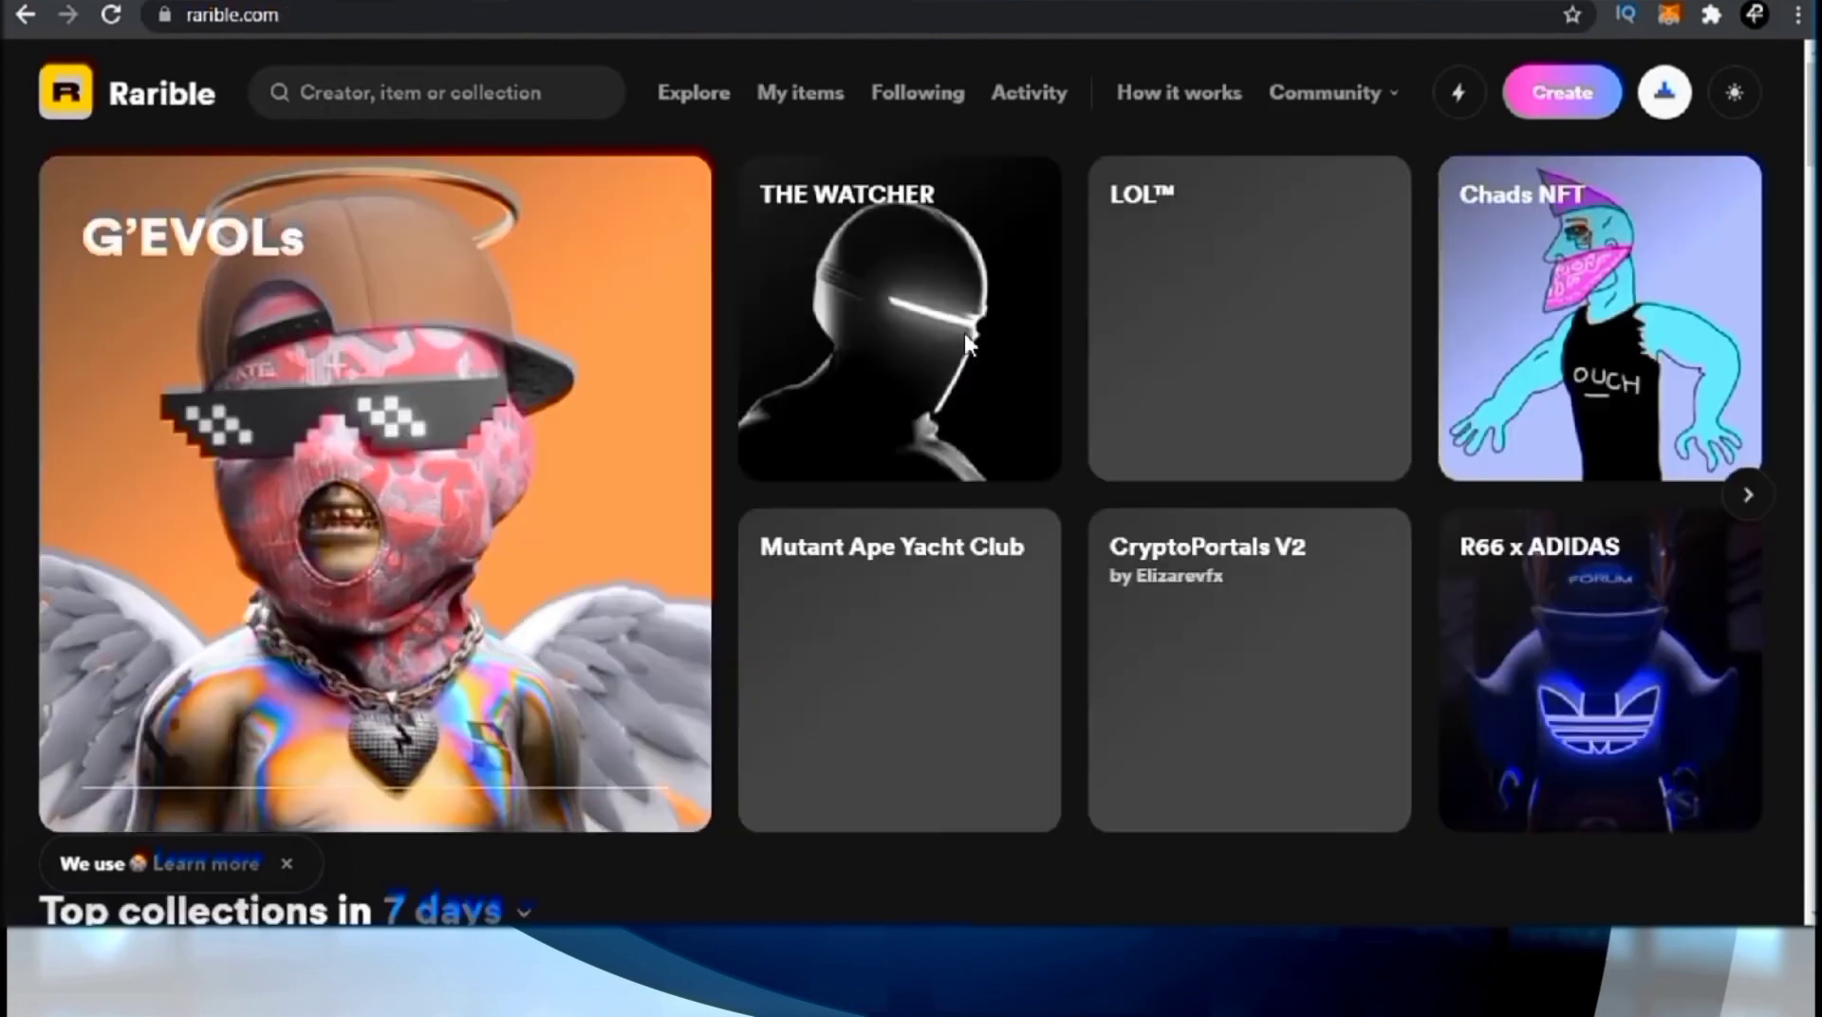
scroll(964, 337, down, 7)
scroll(759, 394, down, 4)
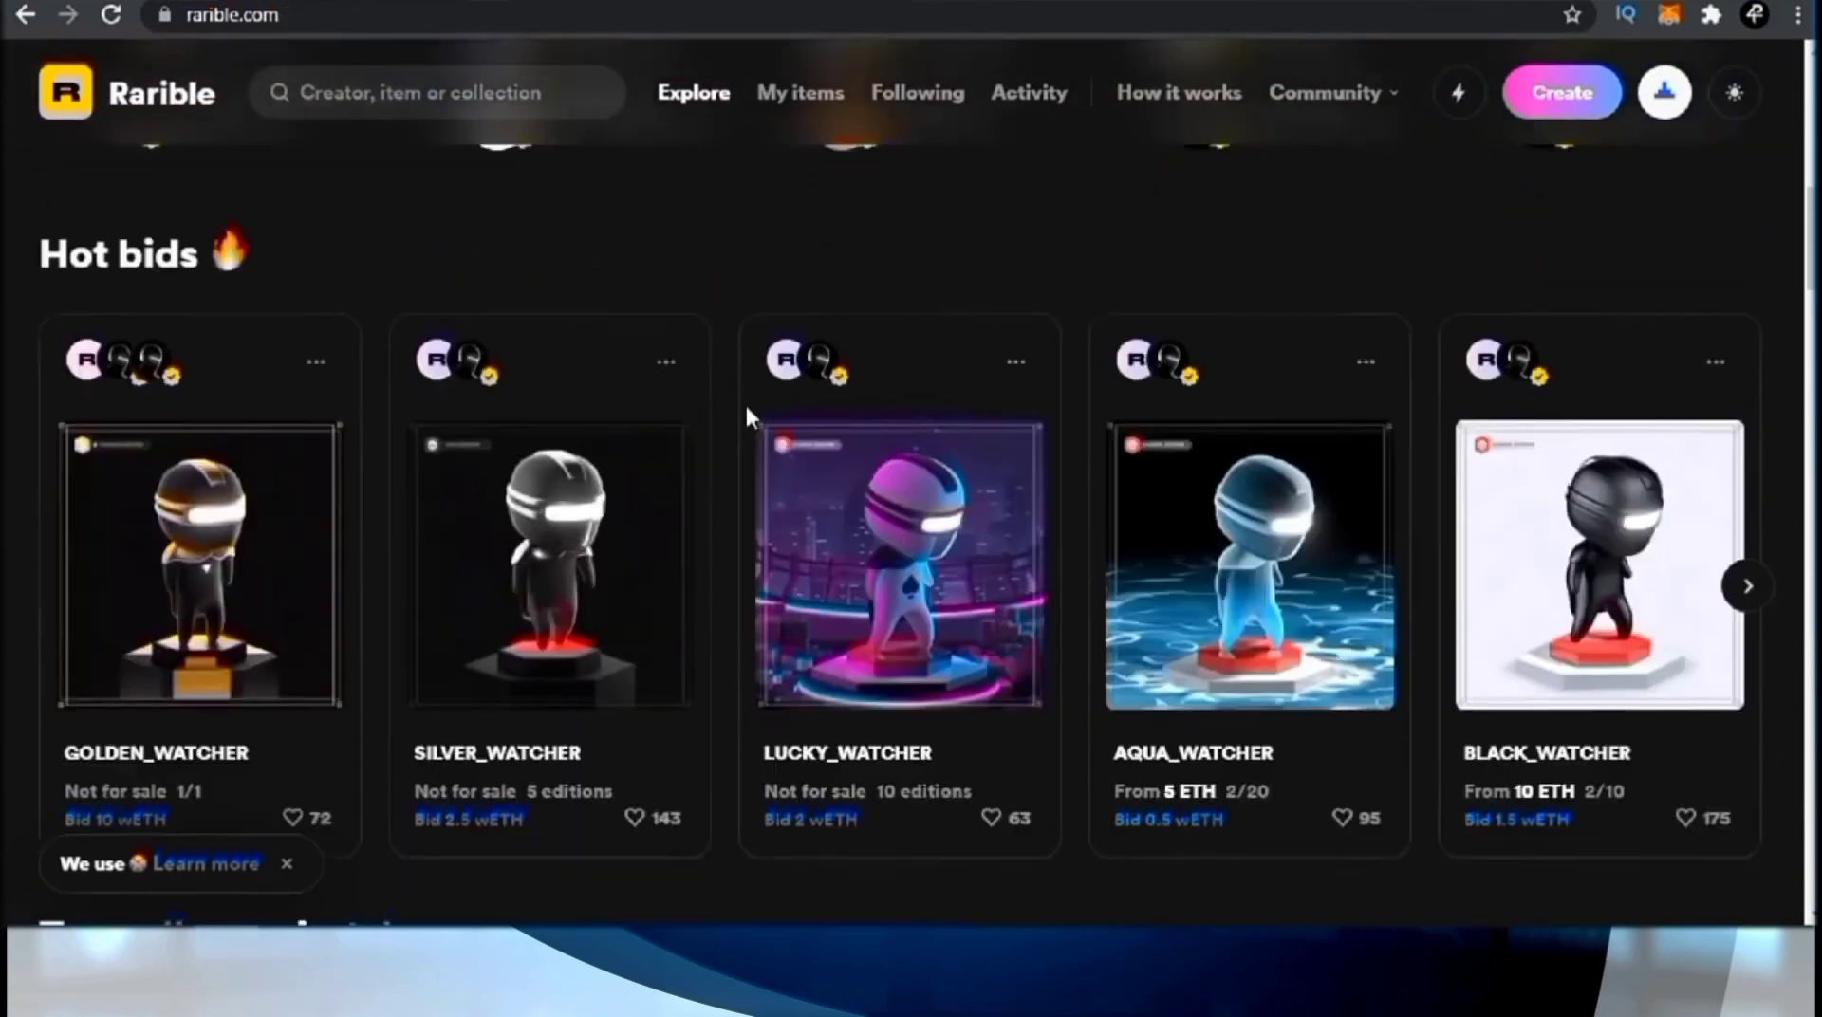
scroll(721, 380, down, 2)
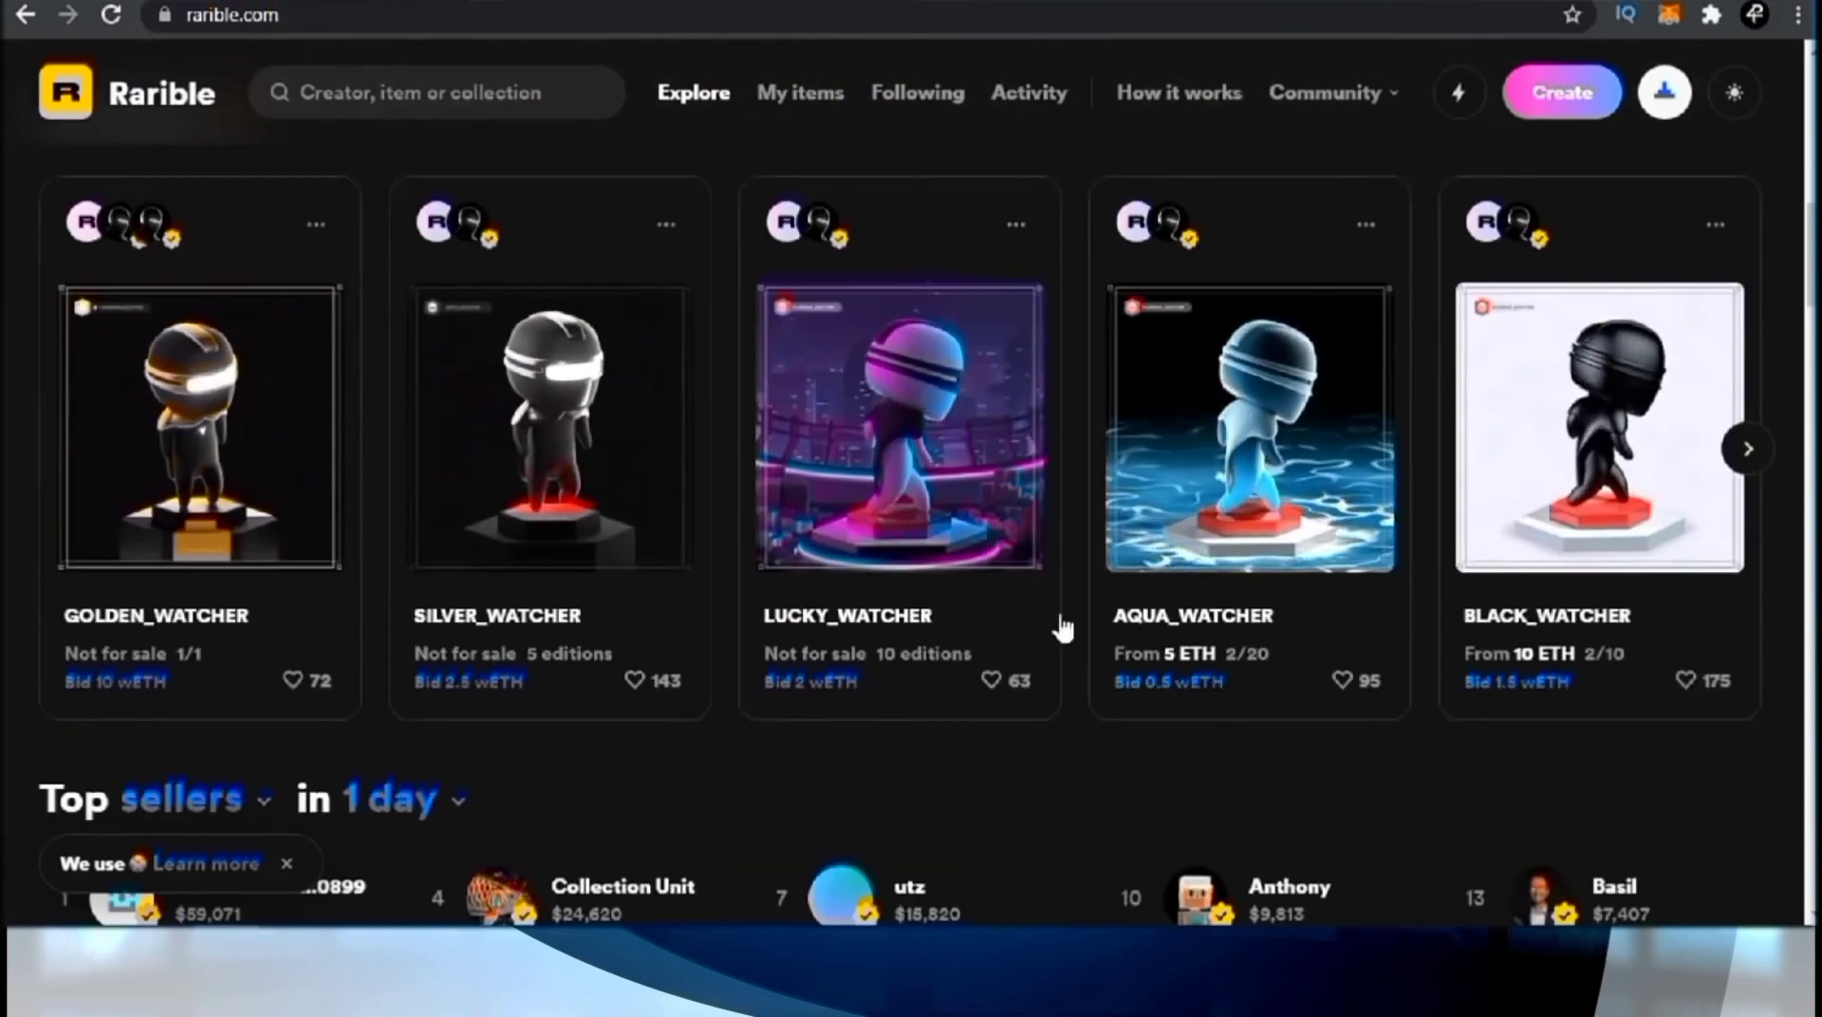
scroll(1084, 744, down, 1)
click(1796, 833)
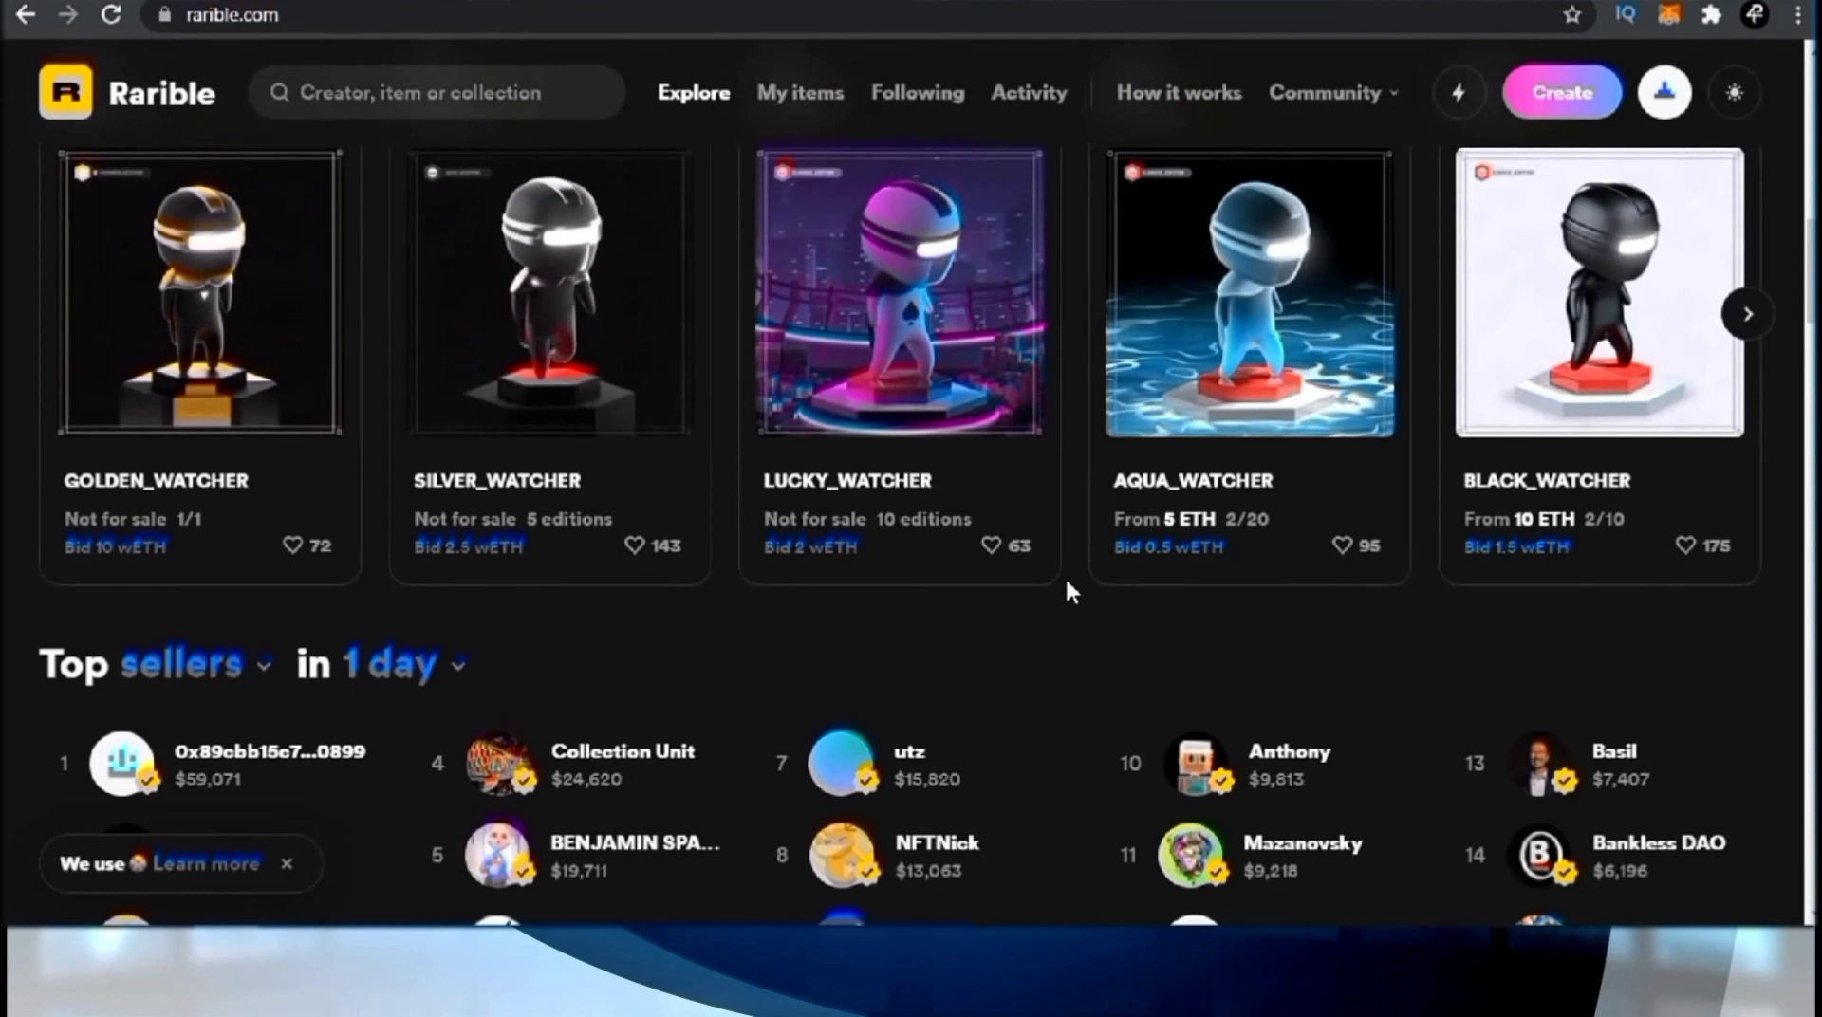